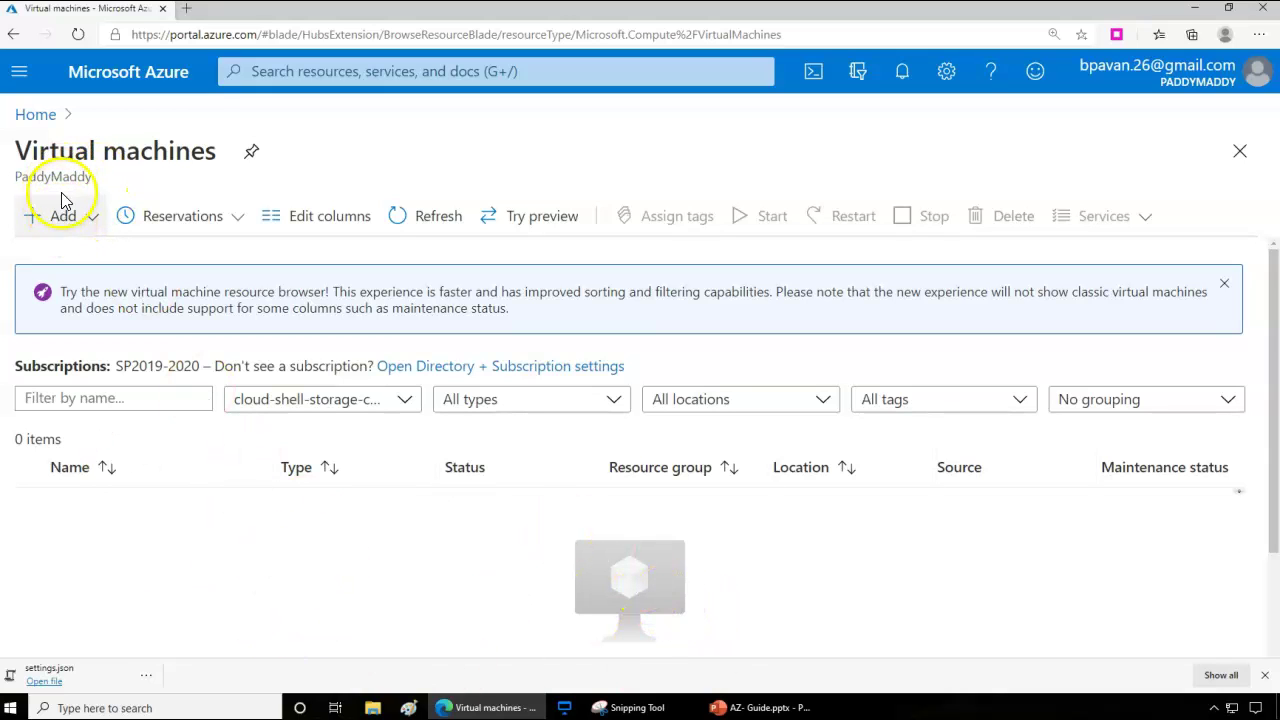
# From the Virtual machines list, start a new virtual machine via Add > Virtual machine
pyautogui.click(177, 150)
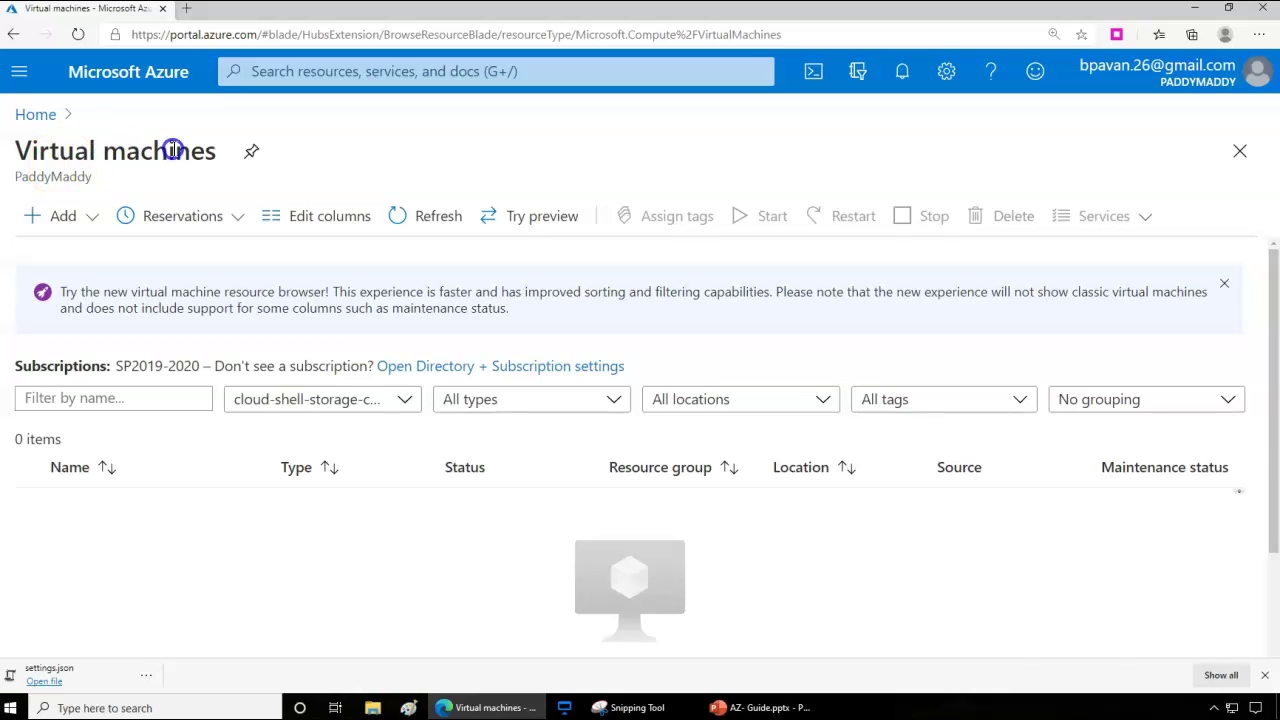
pyautogui.click(19, 71)
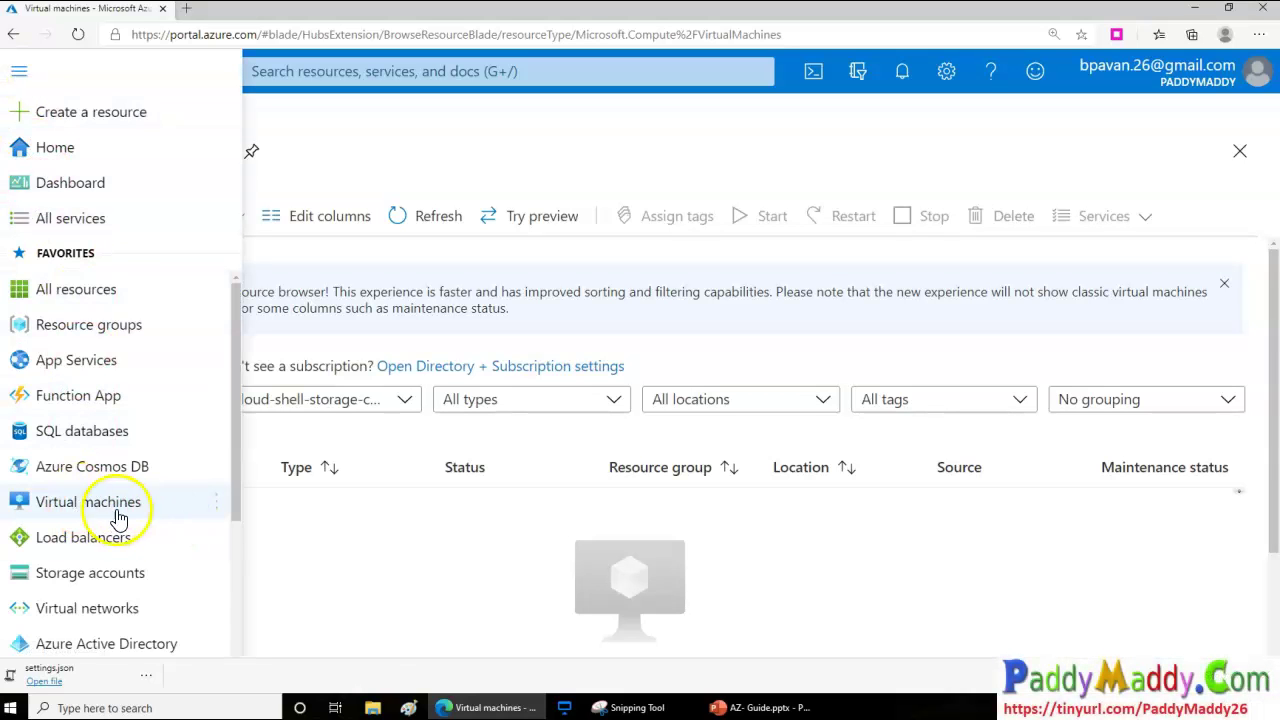
pyautogui.click(345, 545)
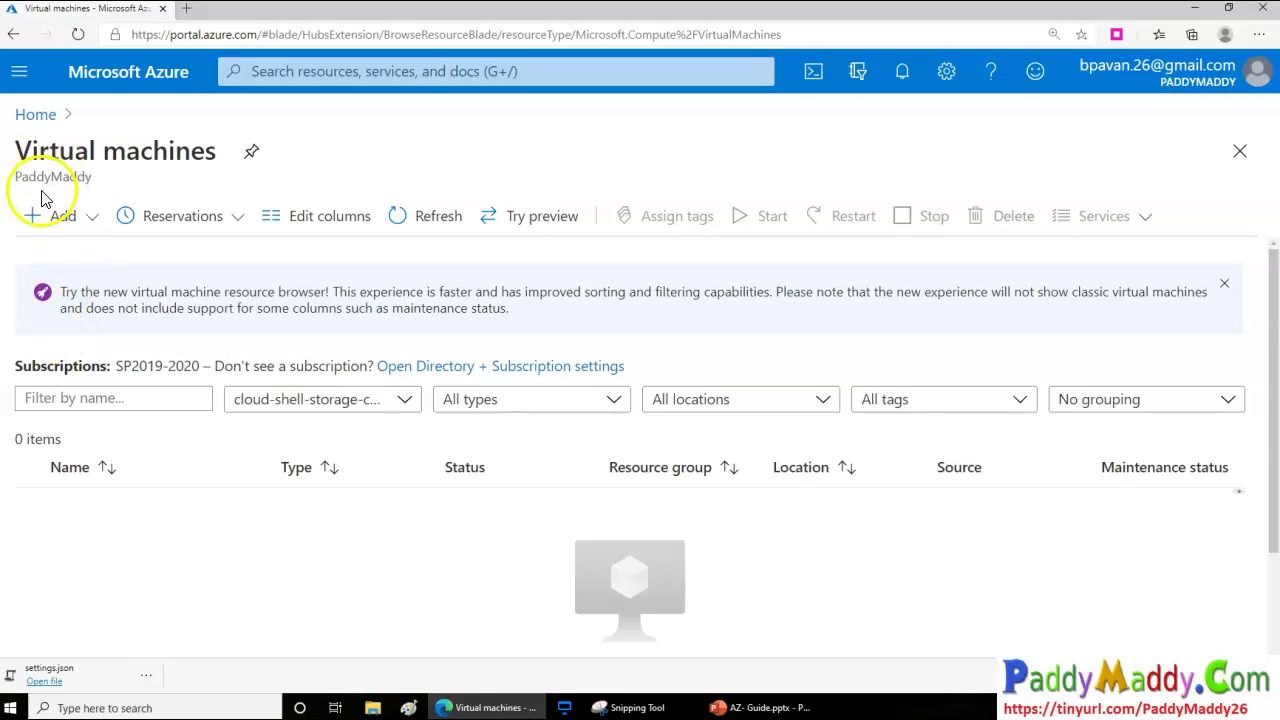
pyautogui.click(45, 216)
pyautogui.click(50, 258)
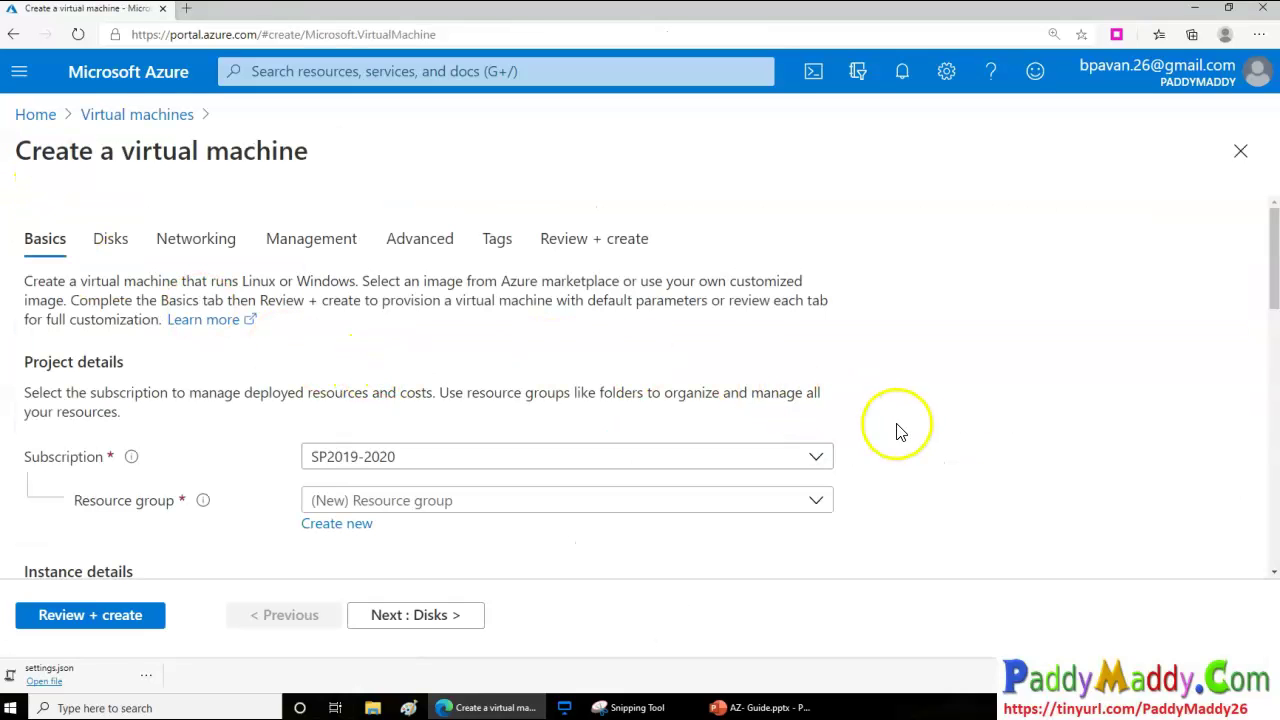
pyautogui.scroll(-2, 940, 440)
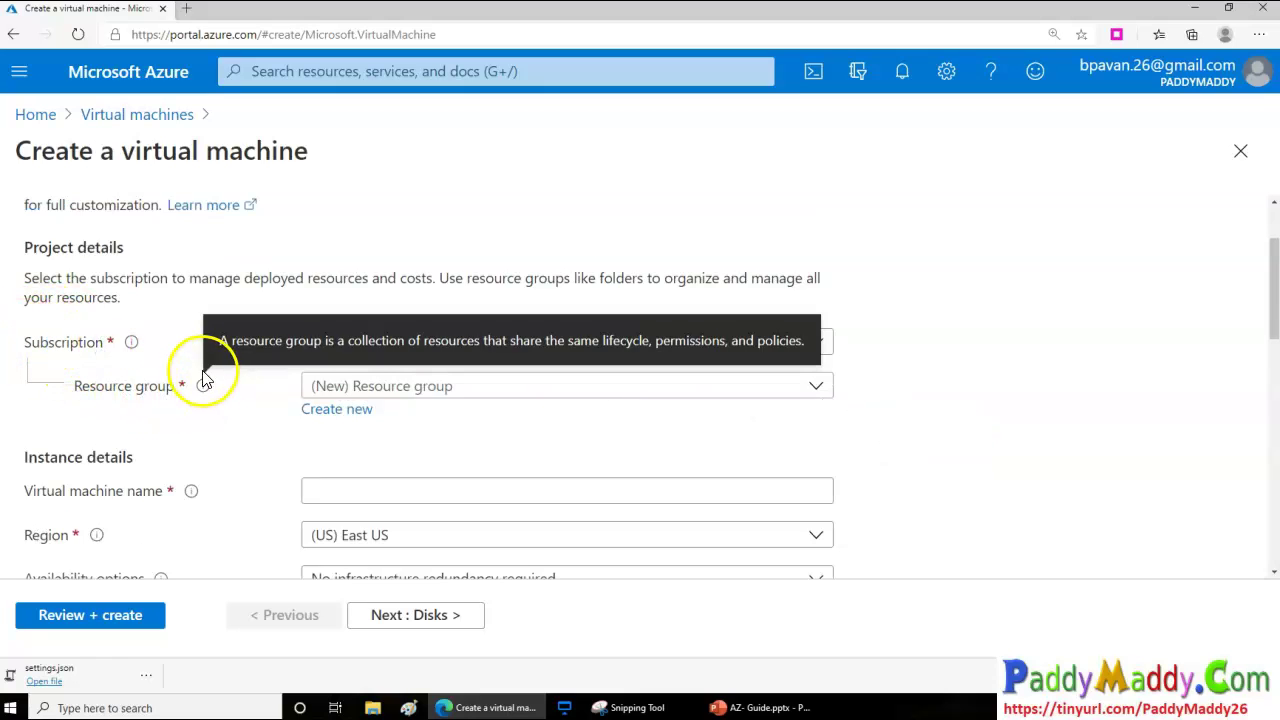
pyautogui.click(729, 706)
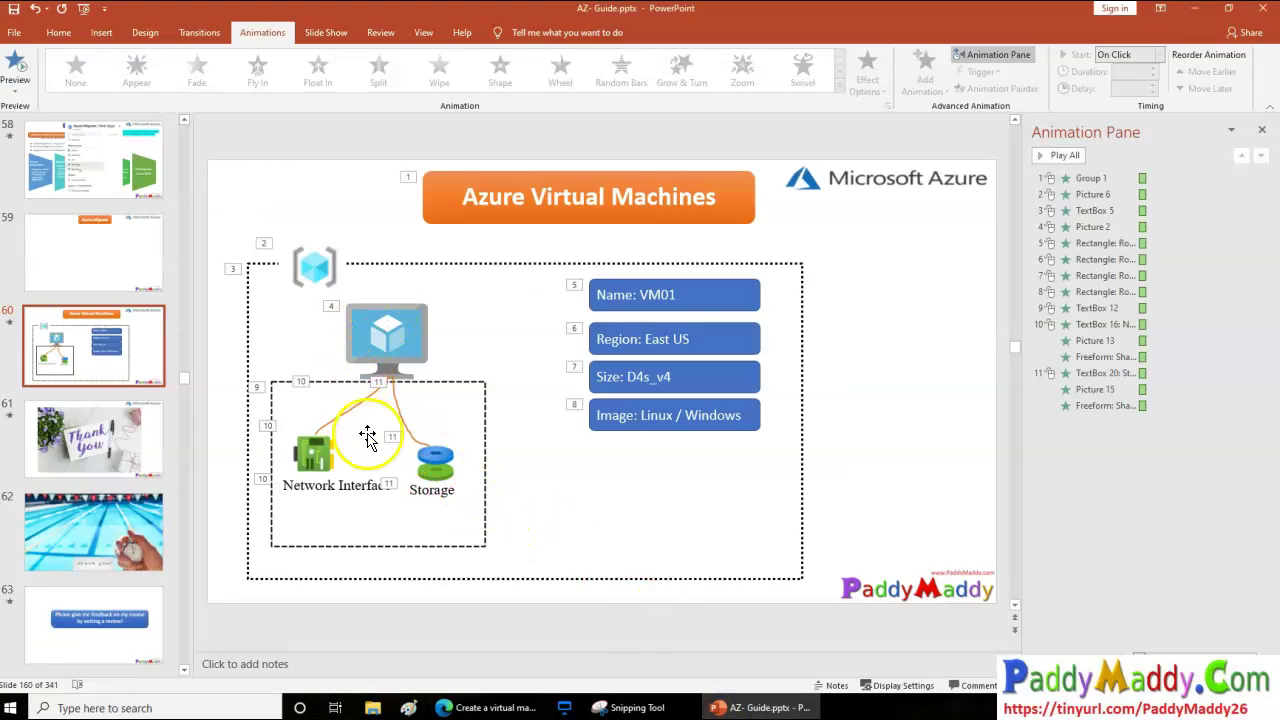
# Walk through the diagram's Azure icon, Network Interface and Storage parts, then begin a new resource group
pyautogui.click(611, 545)
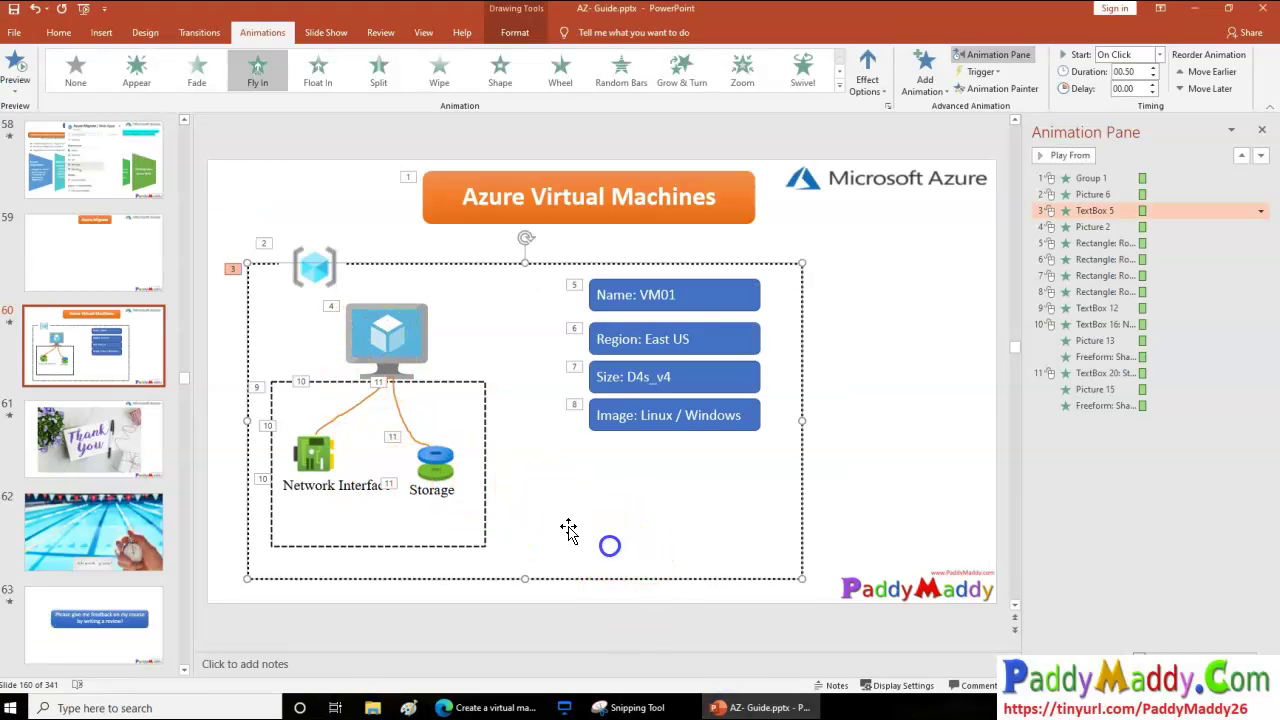
pyautogui.click(316, 276)
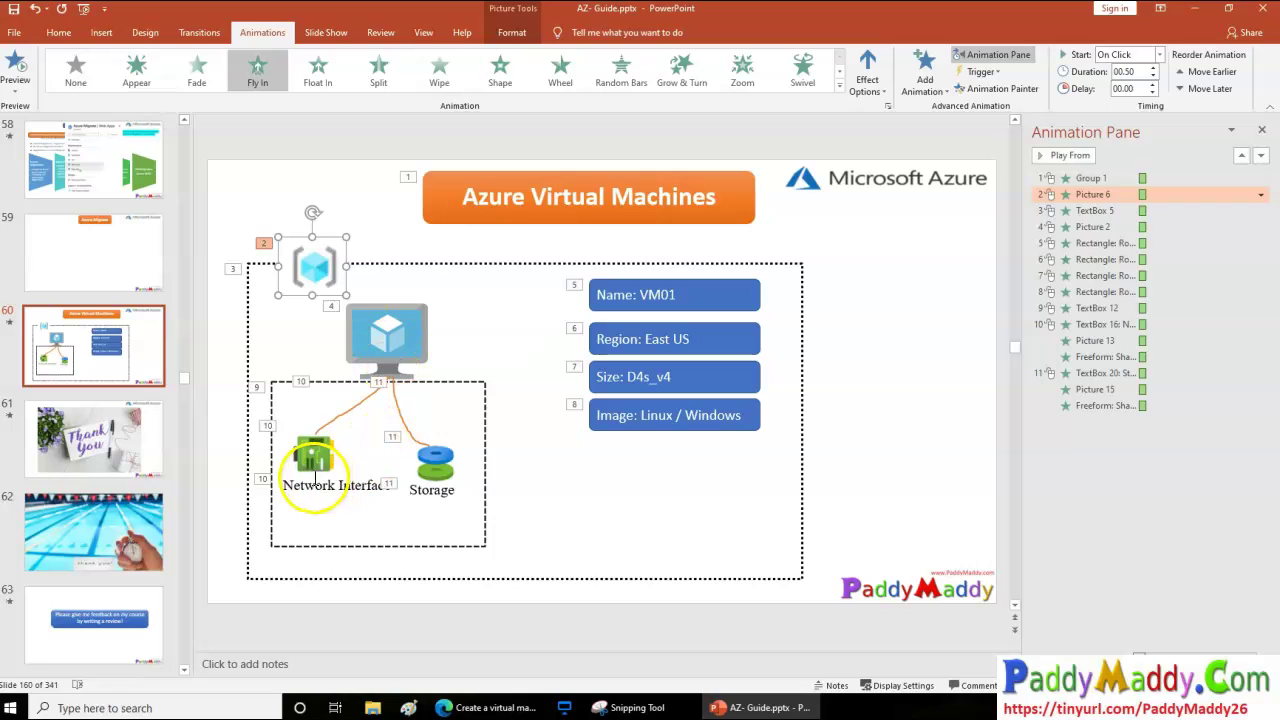
pyautogui.click(313, 462)
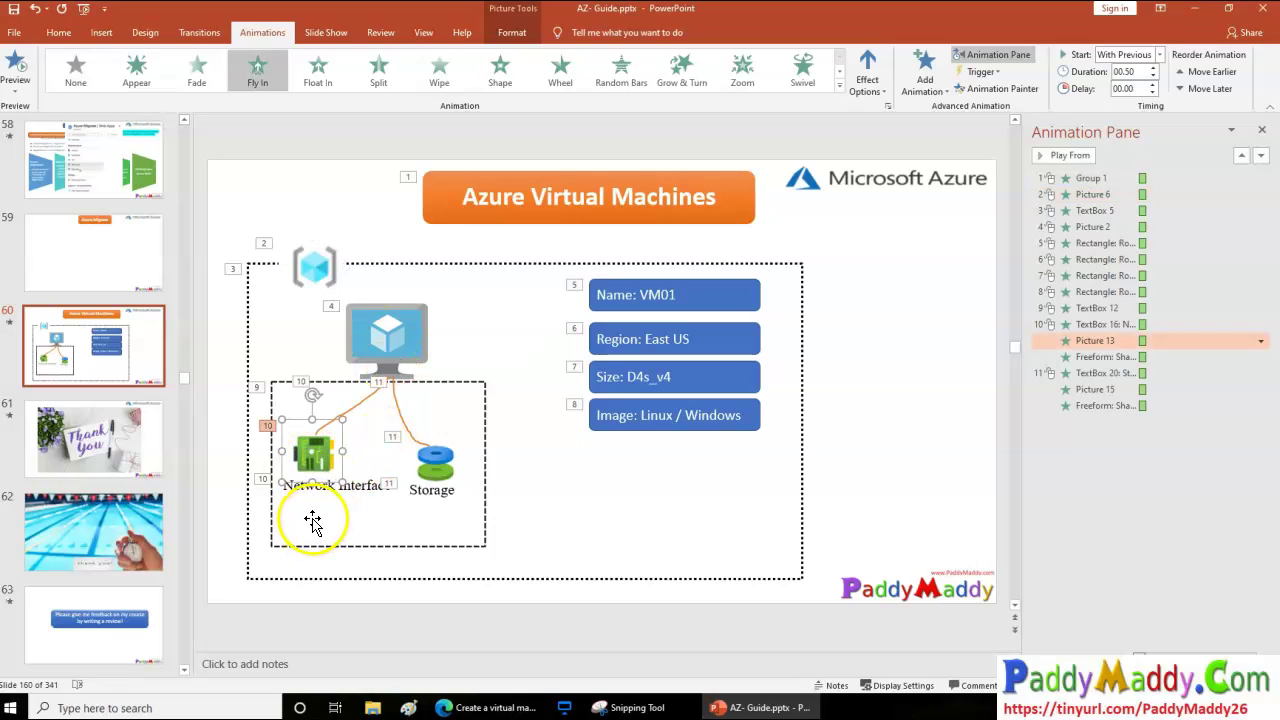
pyautogui.click(434, 458)
pyautogui.click(611, 533)
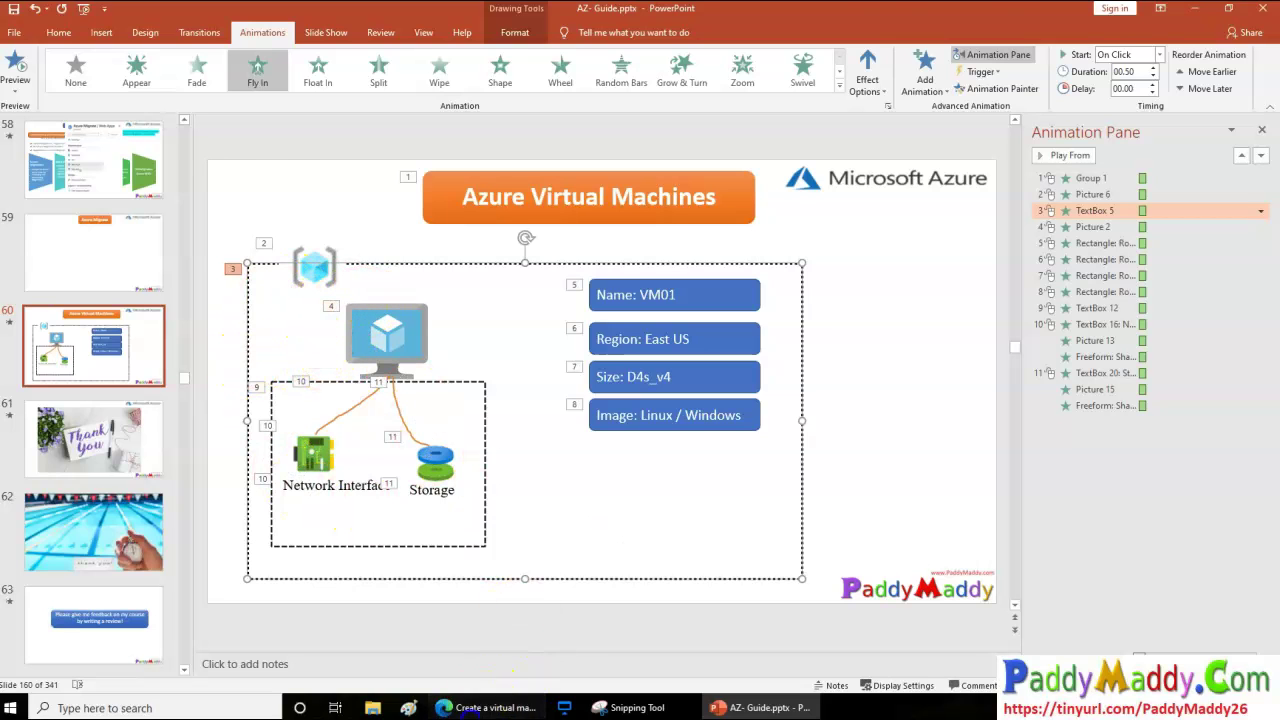
pyautogui.click(489, 707)
pyautogui.click(331, 409)
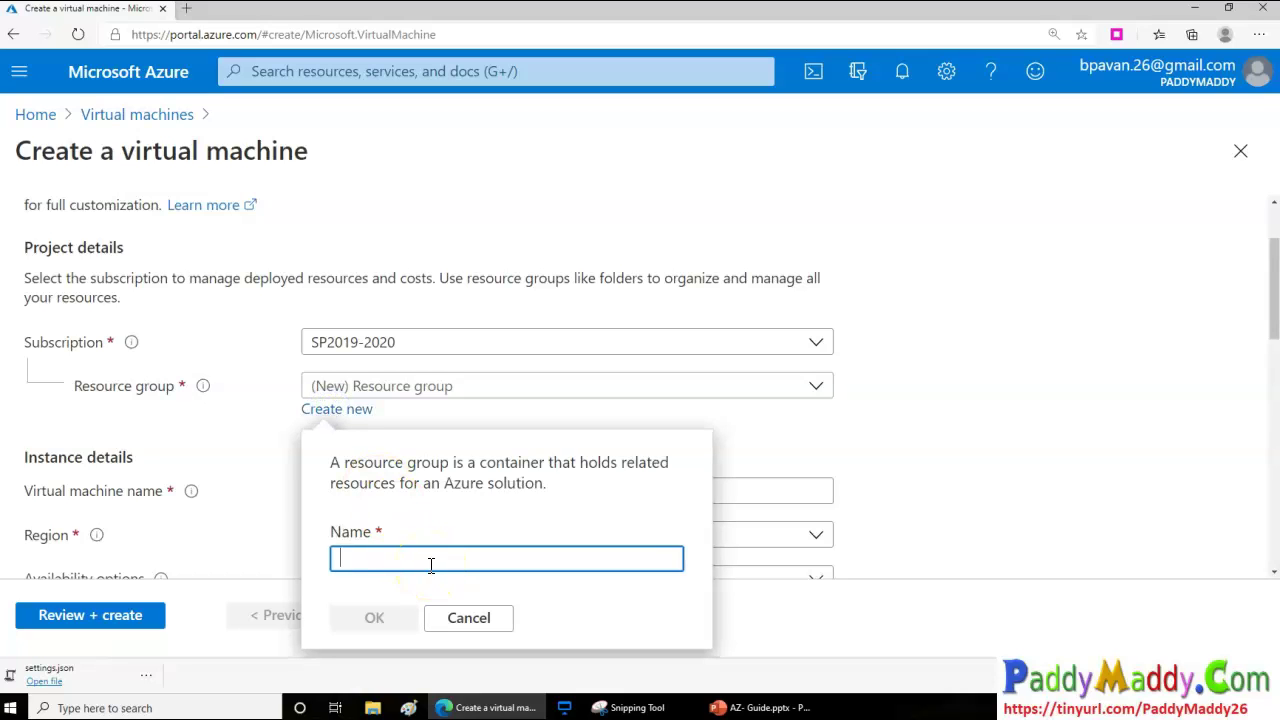
# Name the new resource group DemoVMS, removing the space from 'Demo VM', and confirm it
pyautogui.write('Demo ')
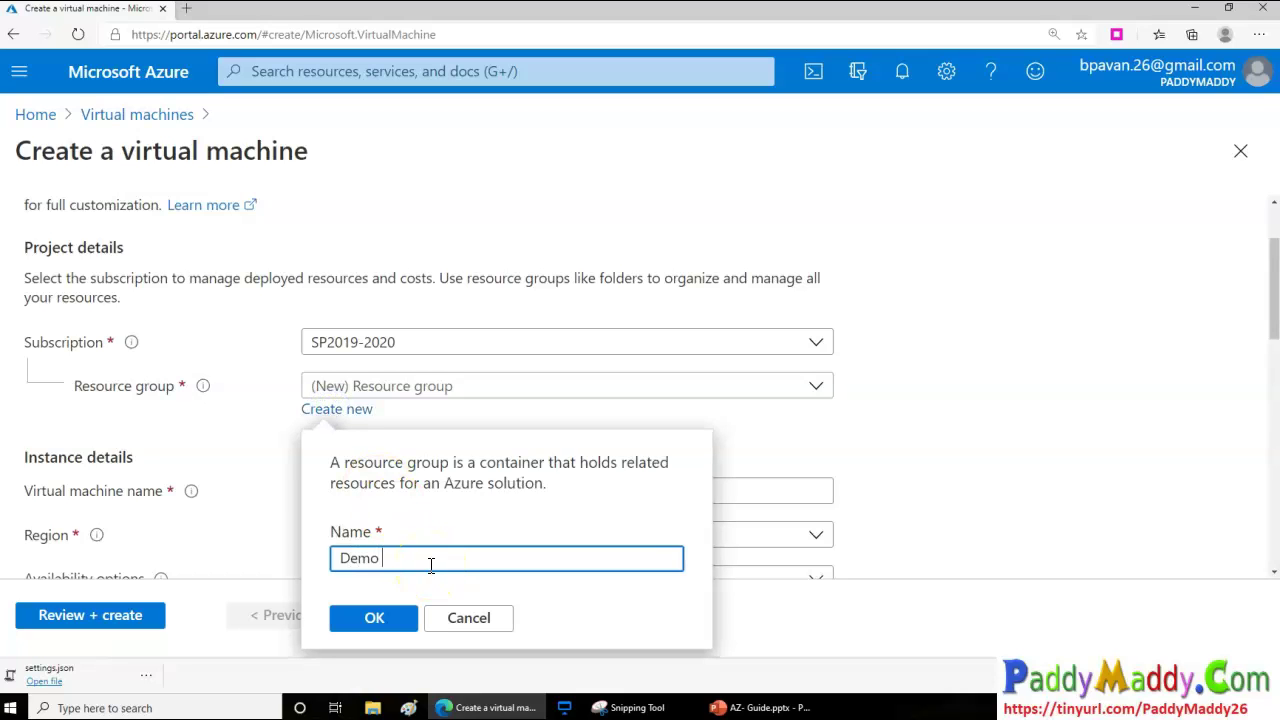
pyautogui.write('VMS')
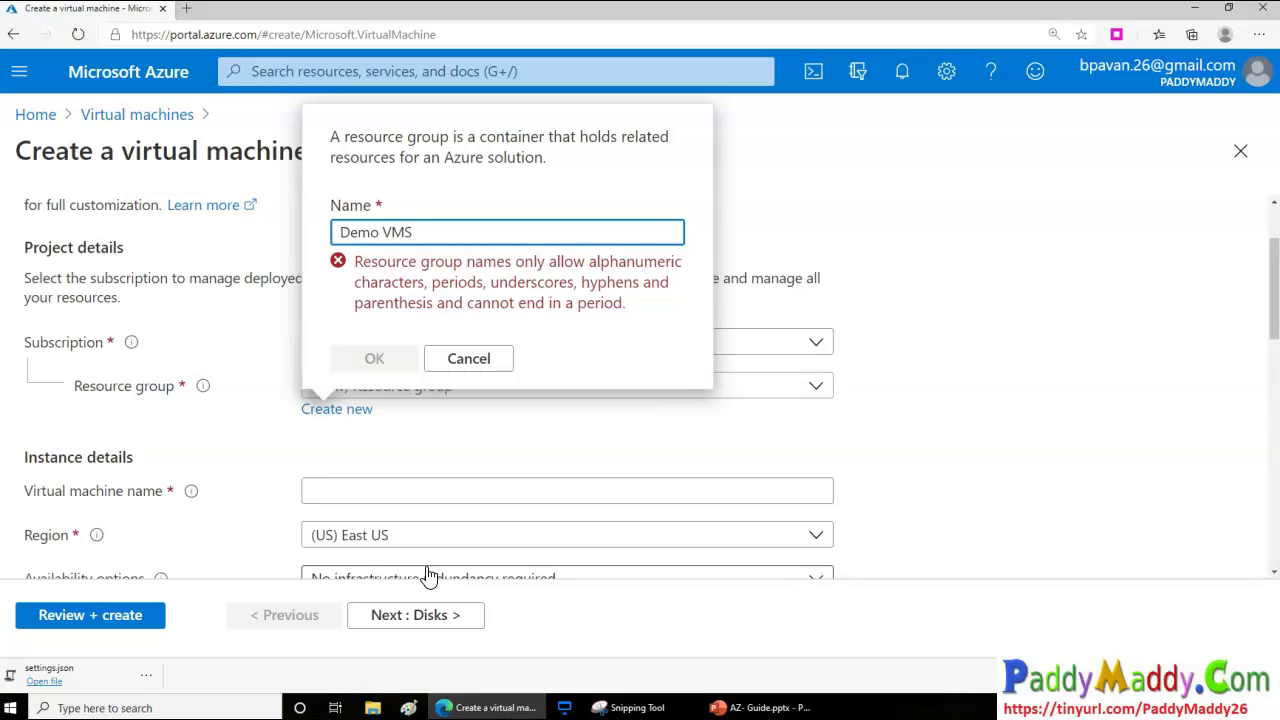
pyautogui.click(404, 303)
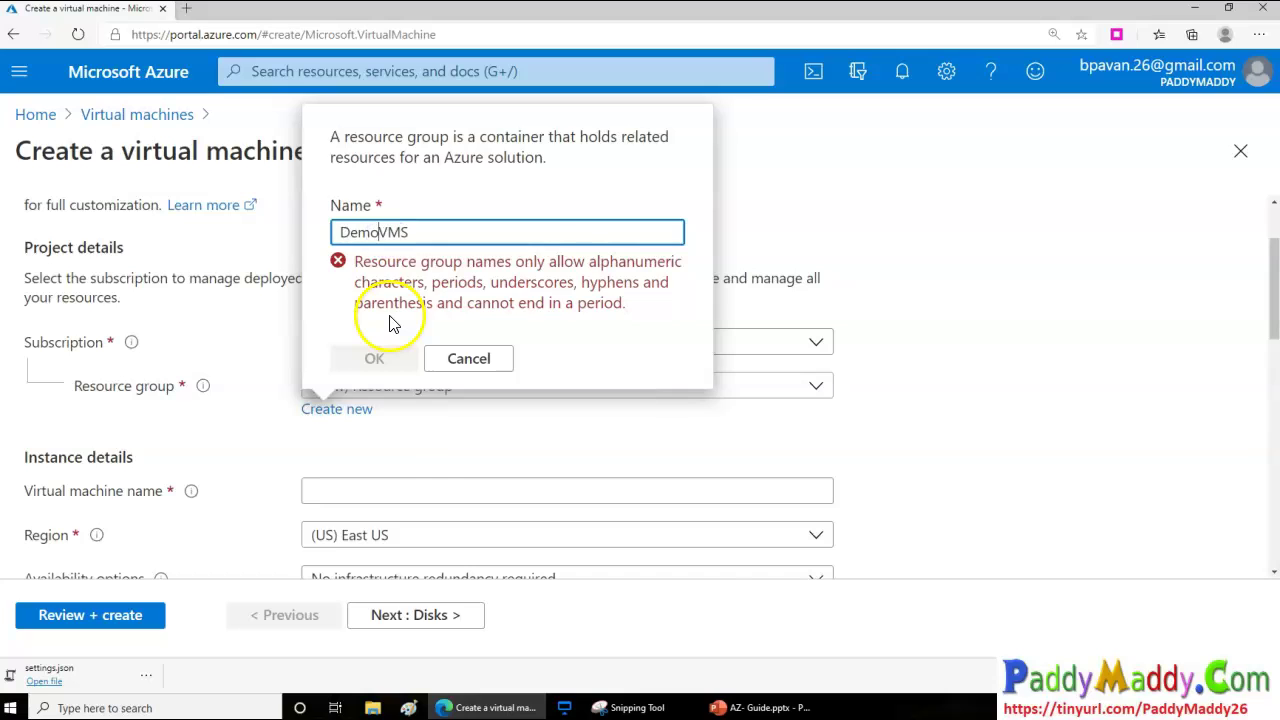
pyautogui.click(384, 628)
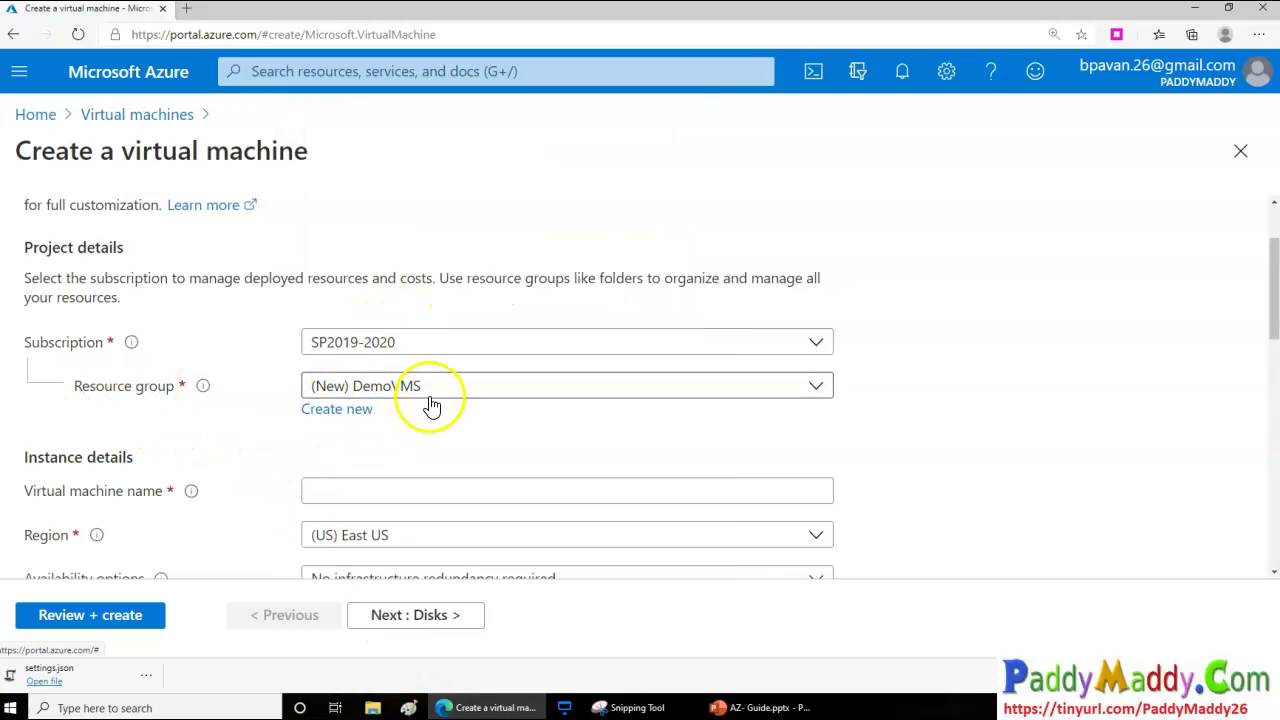
pyautogui.scroll(-1, 380, 425)
pyautogui.scroll(-1, 350, 410)
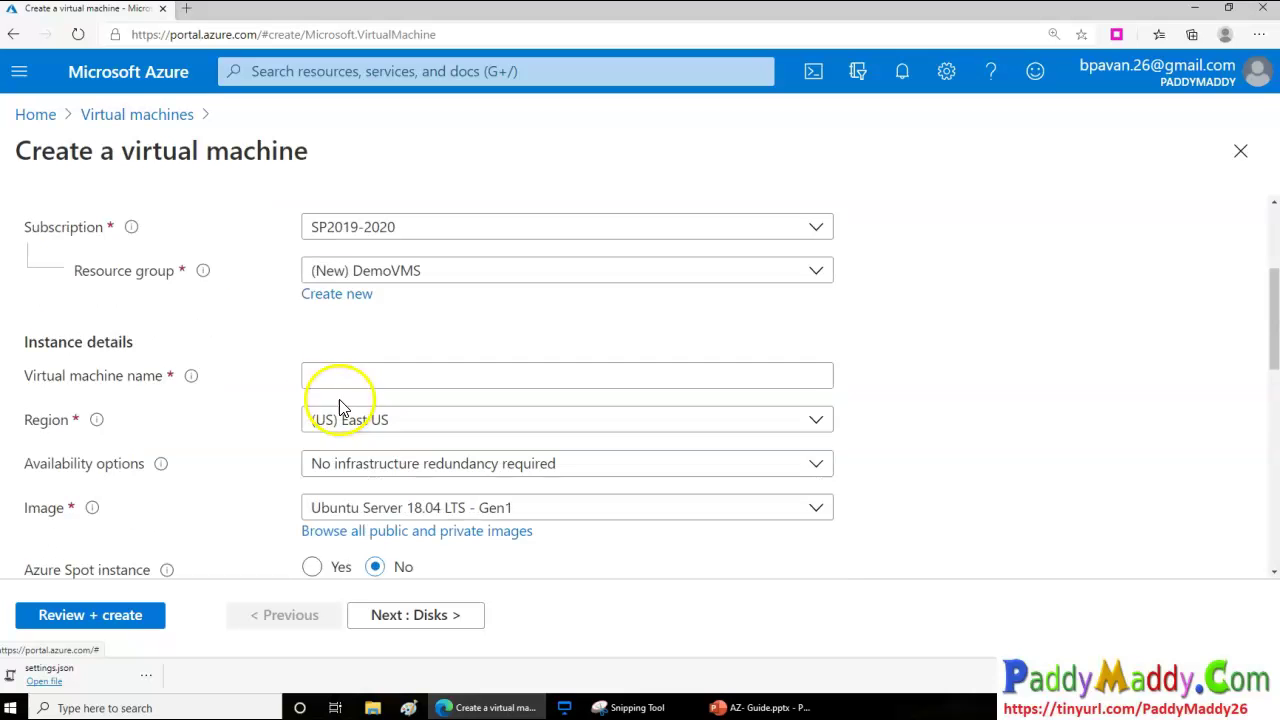
# Enter Vm01 as the virtual machine name
pyautogui.moveTo(52, 380); pyautogui.dragTo(166, 376)
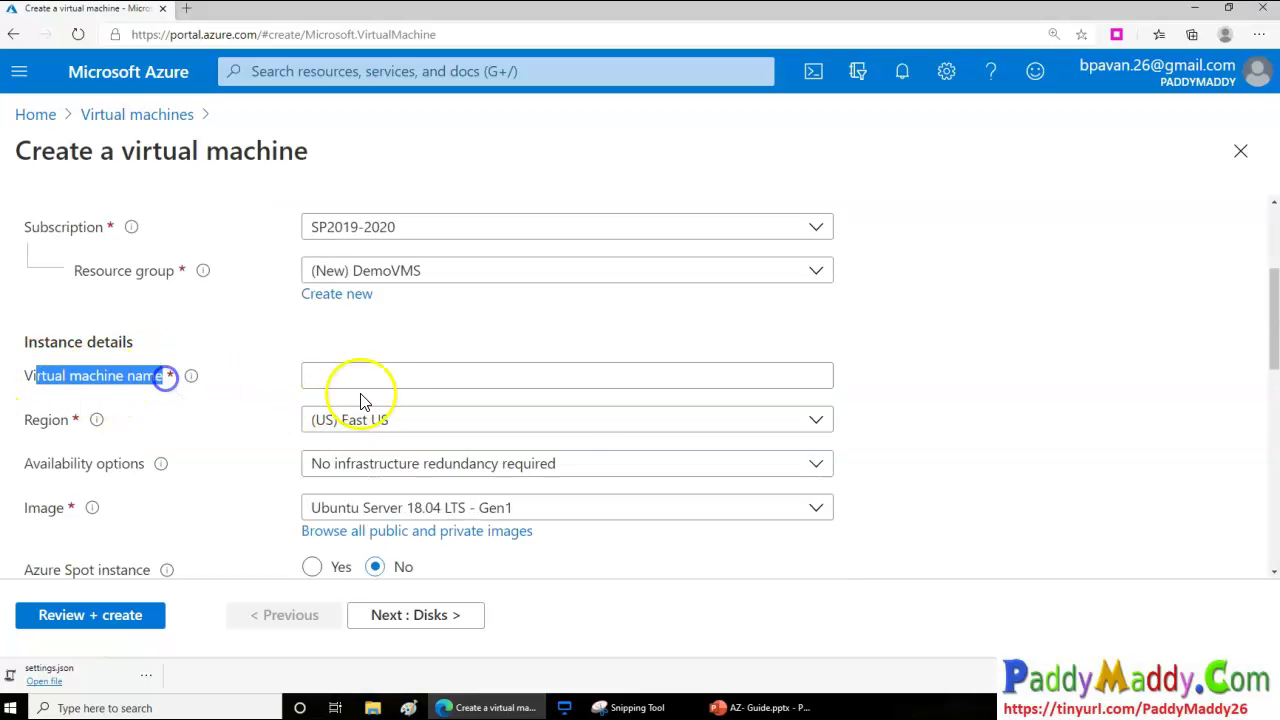
pyautogui.click(358, 379)
pyautogui.write('Vm01')
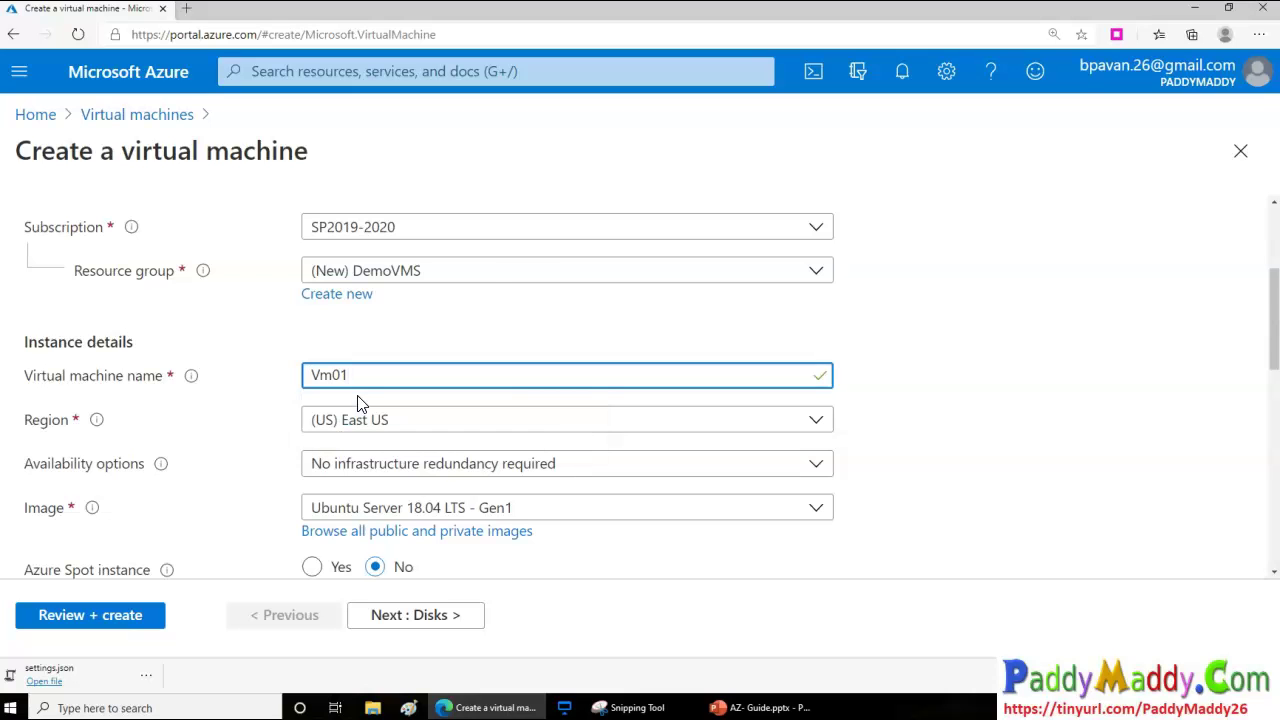
# Pick (Europe) UK West from the Region list
pyautogui.click(360, 414)
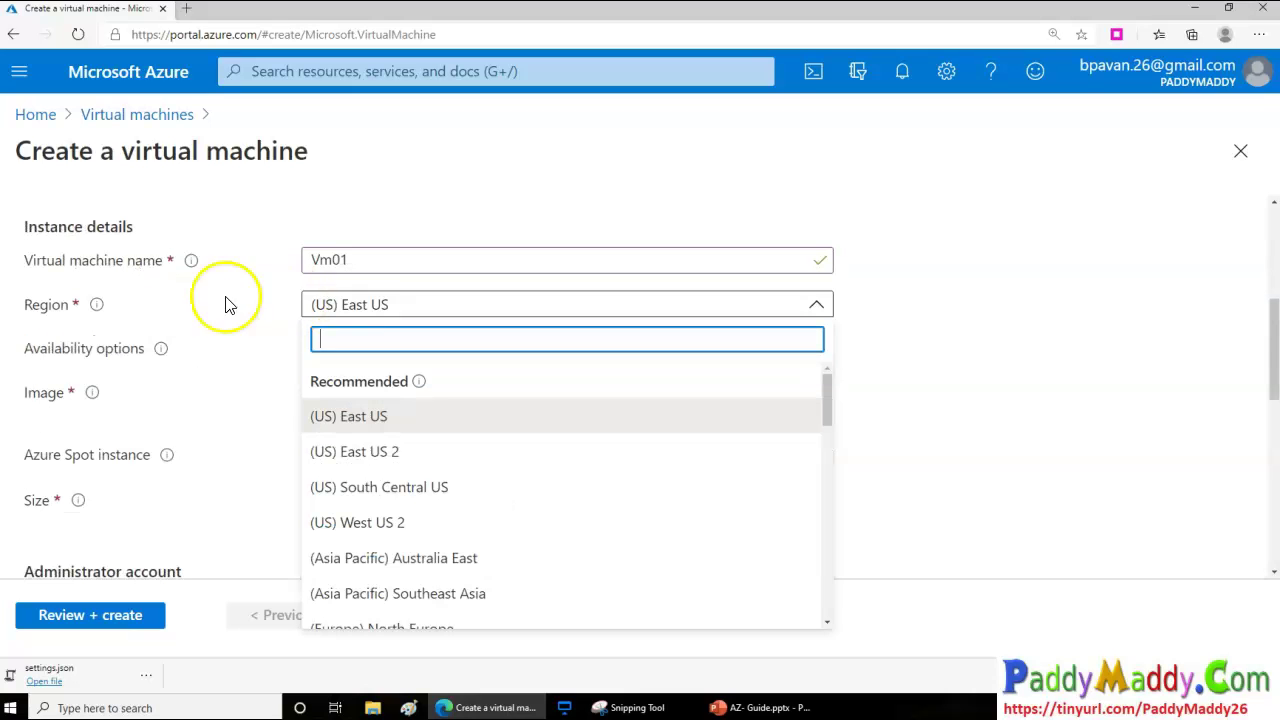
pyautogui.click(375, 306)
pyautogui.click(406, 316)
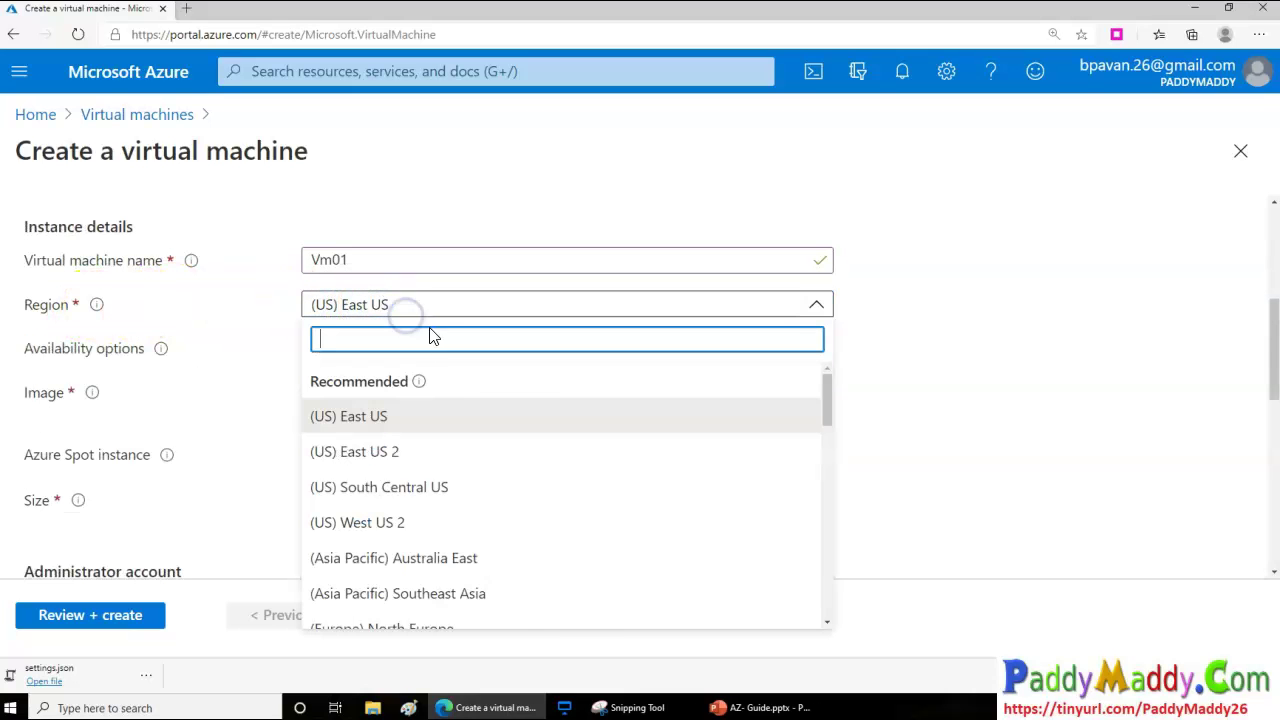
pyautogui.scroll(-3, 600, 529)
pyautogui.scroll(-3, 617, 502)
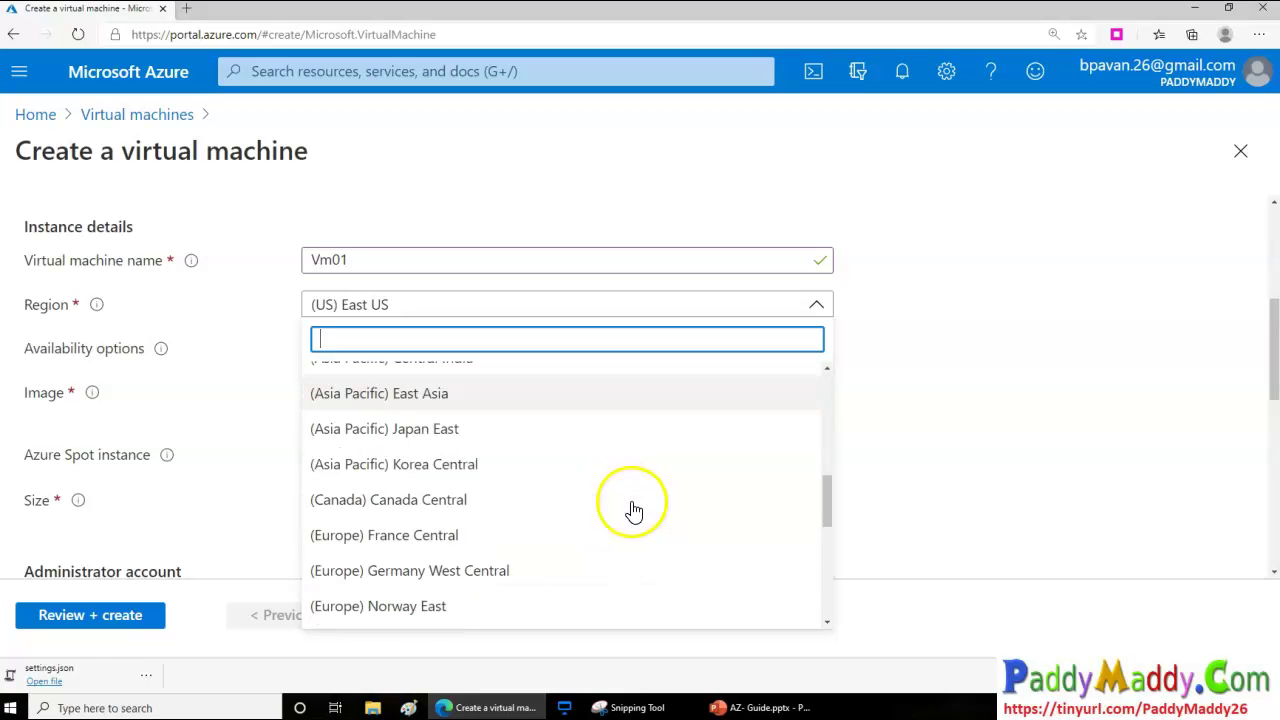
pyautogui.moveTo(830, 504); pyautogui.dragTo(850, 384)
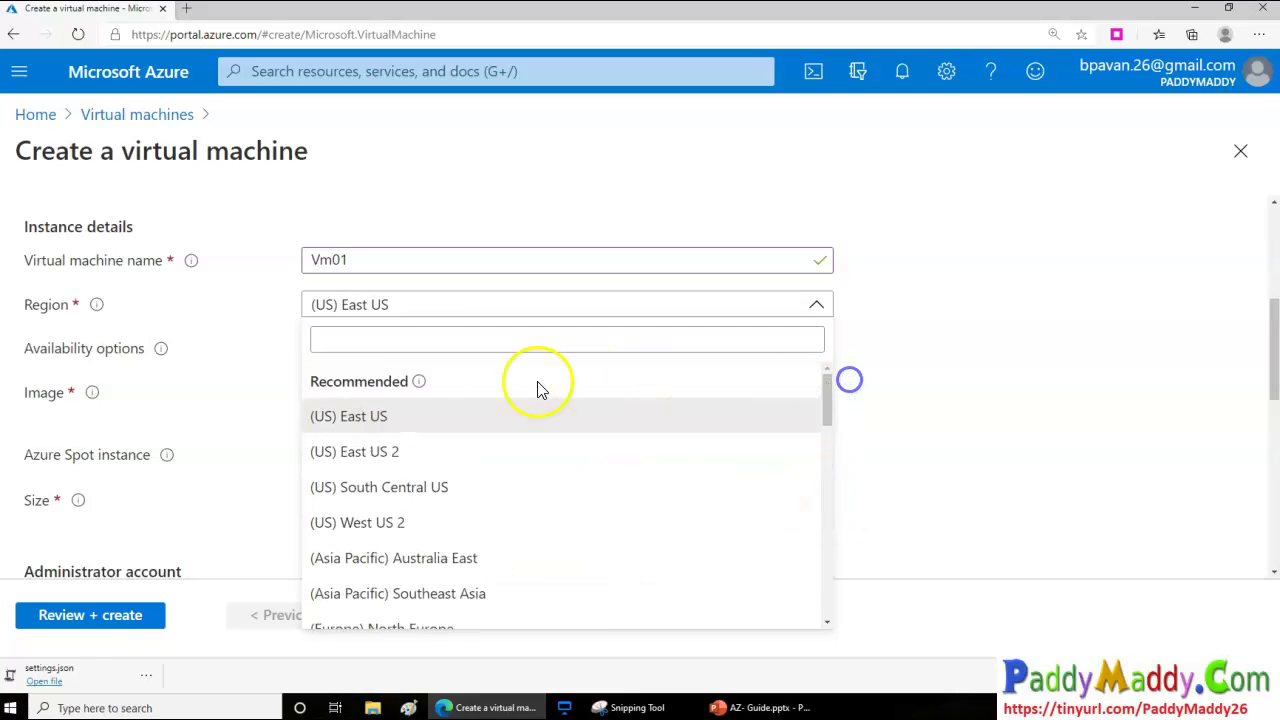
pyautogui.moveTo(419, 386)
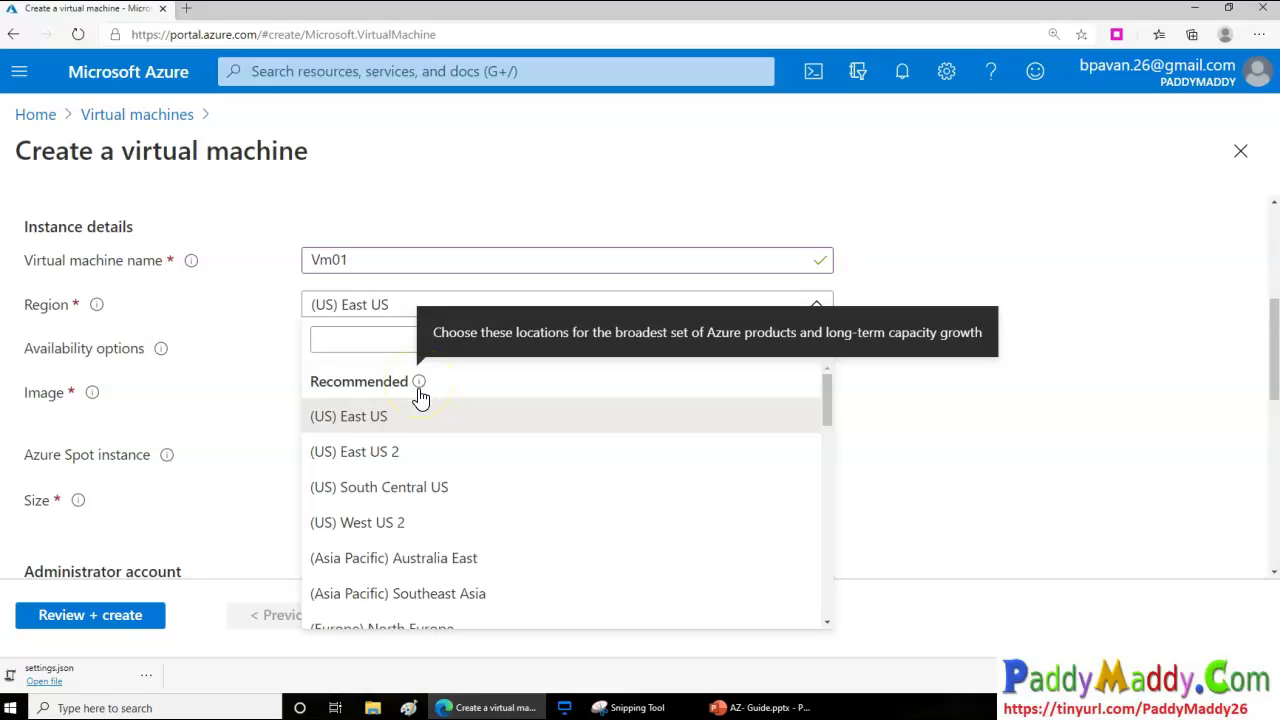
pyautogui.scroll(-3, 414, 455)
pyautogui.scroll(-10, 414, 440)
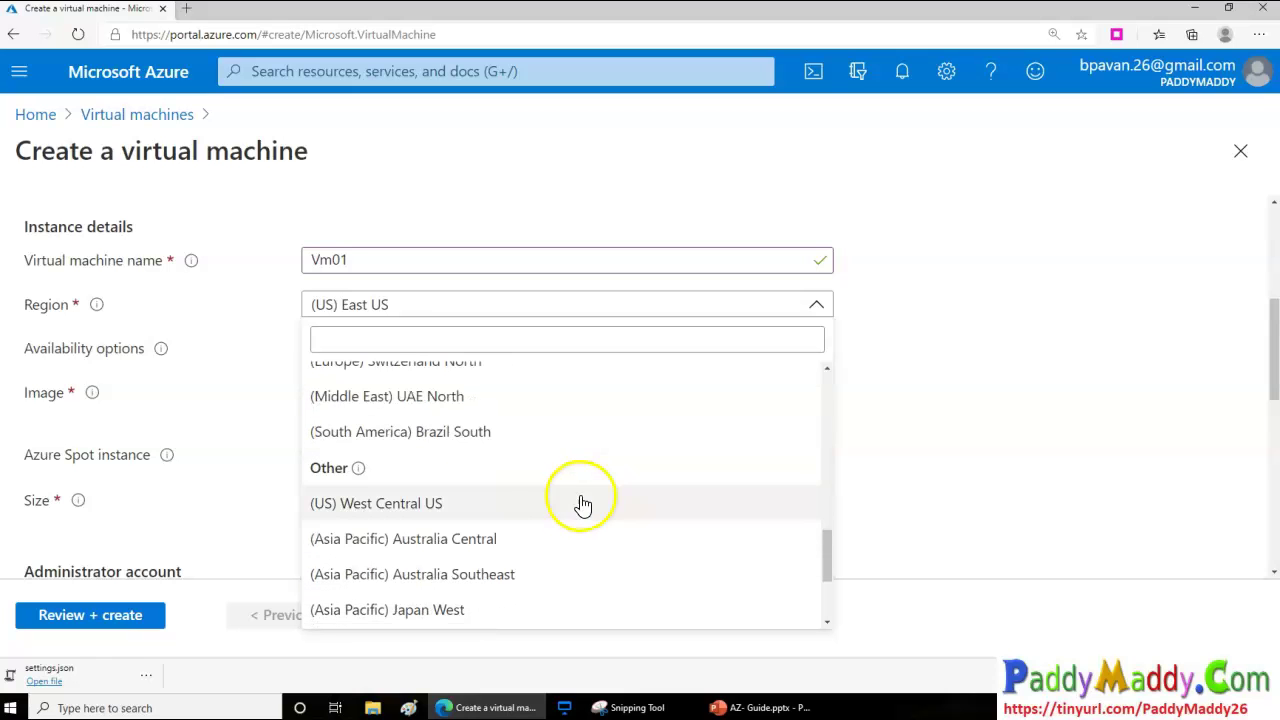
pyautogui.scroll(-2, 555, 560)
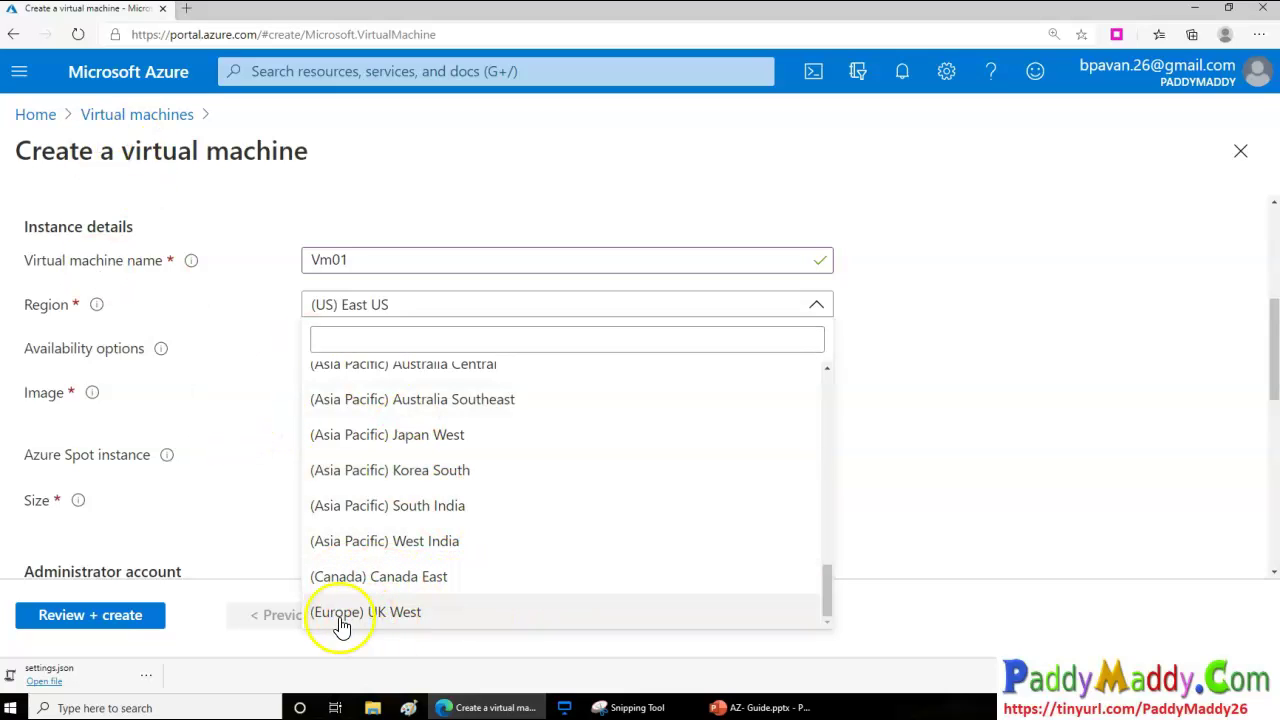
pyautogui.click(401, 623)
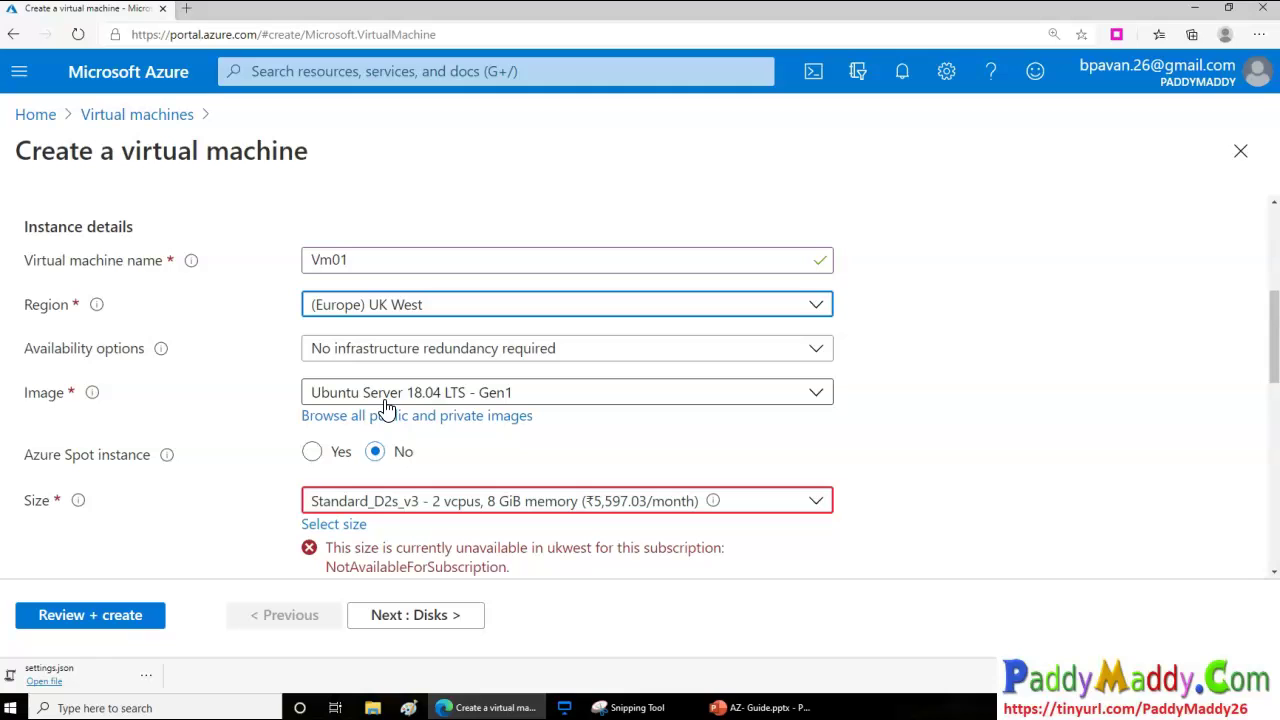
# Inspect the region and VM size lists without changing either
pyautogui.scroll(1, 395, 410)
pyautogui.click(440, 428)
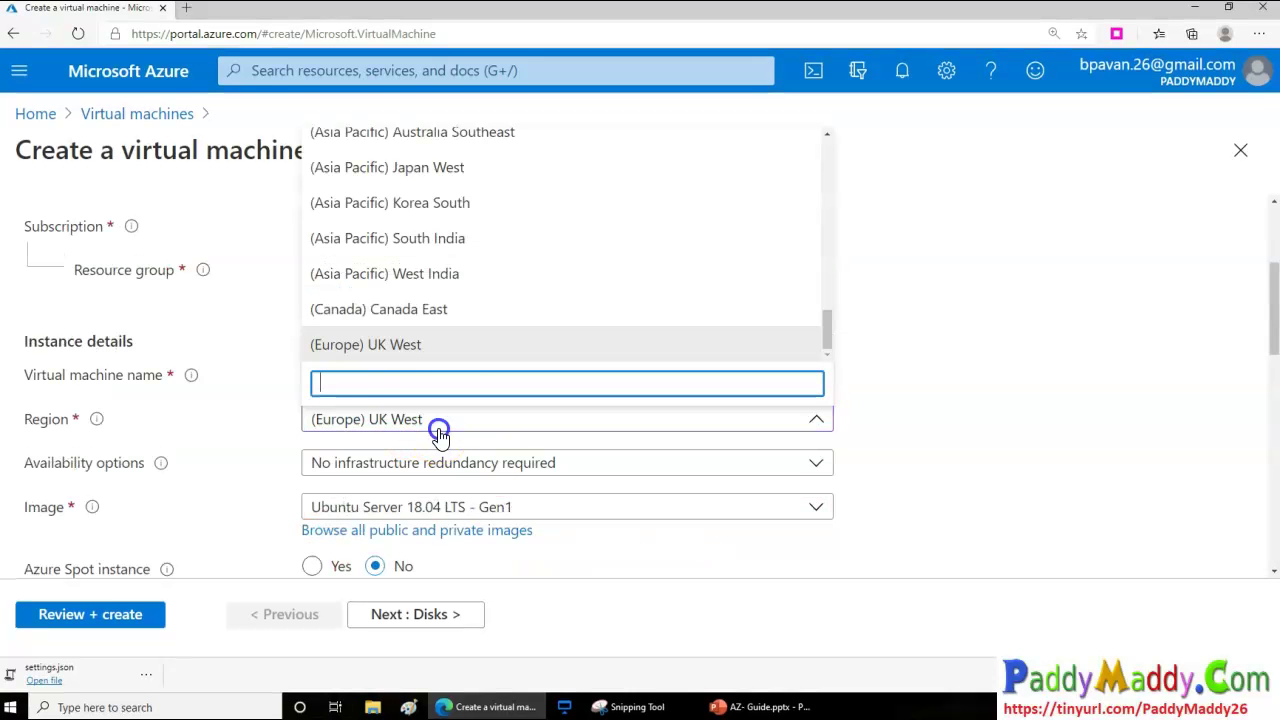
pyautogui.click(914, 520)
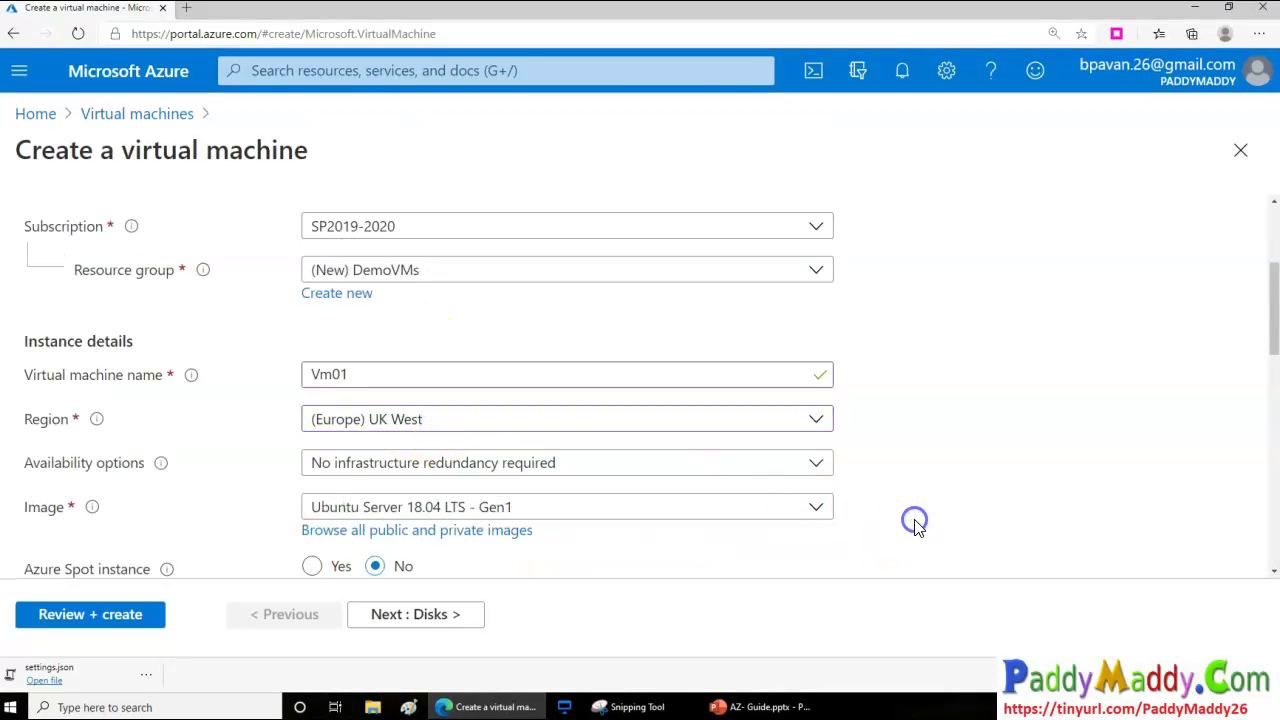
pyautogui.scroll(-2, 757, 515)
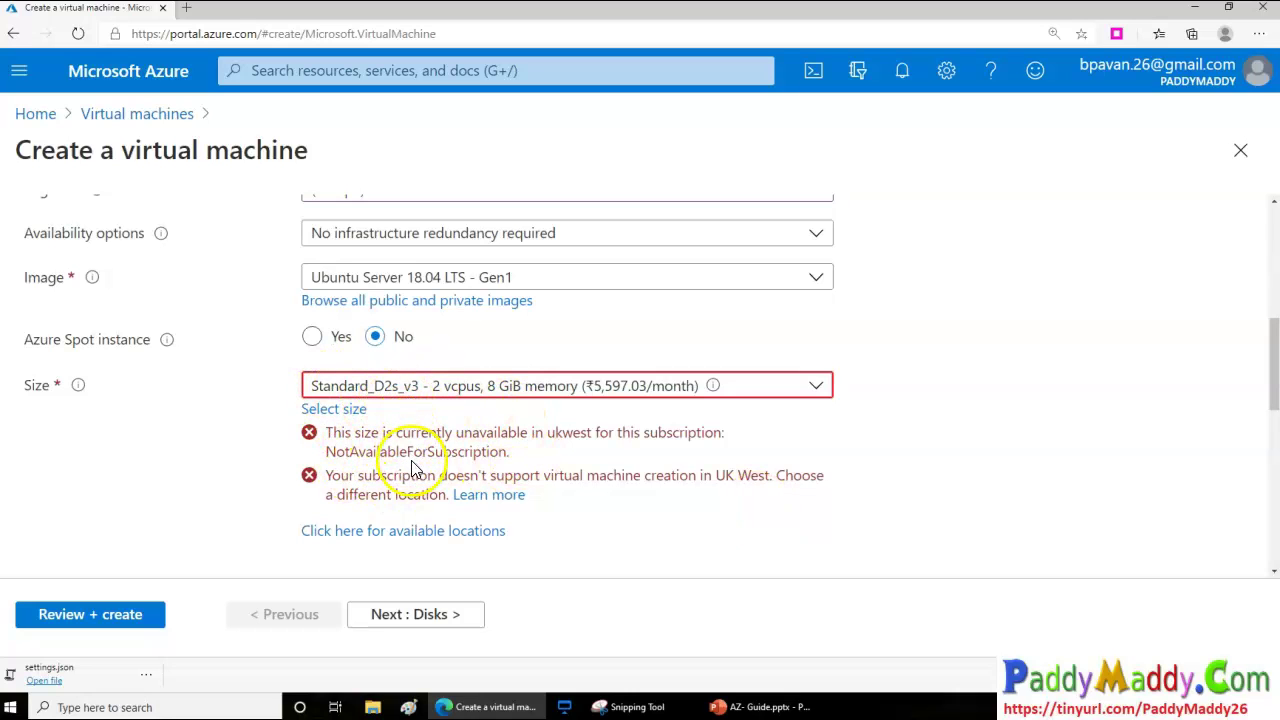
pyautogui.click(467, 397)
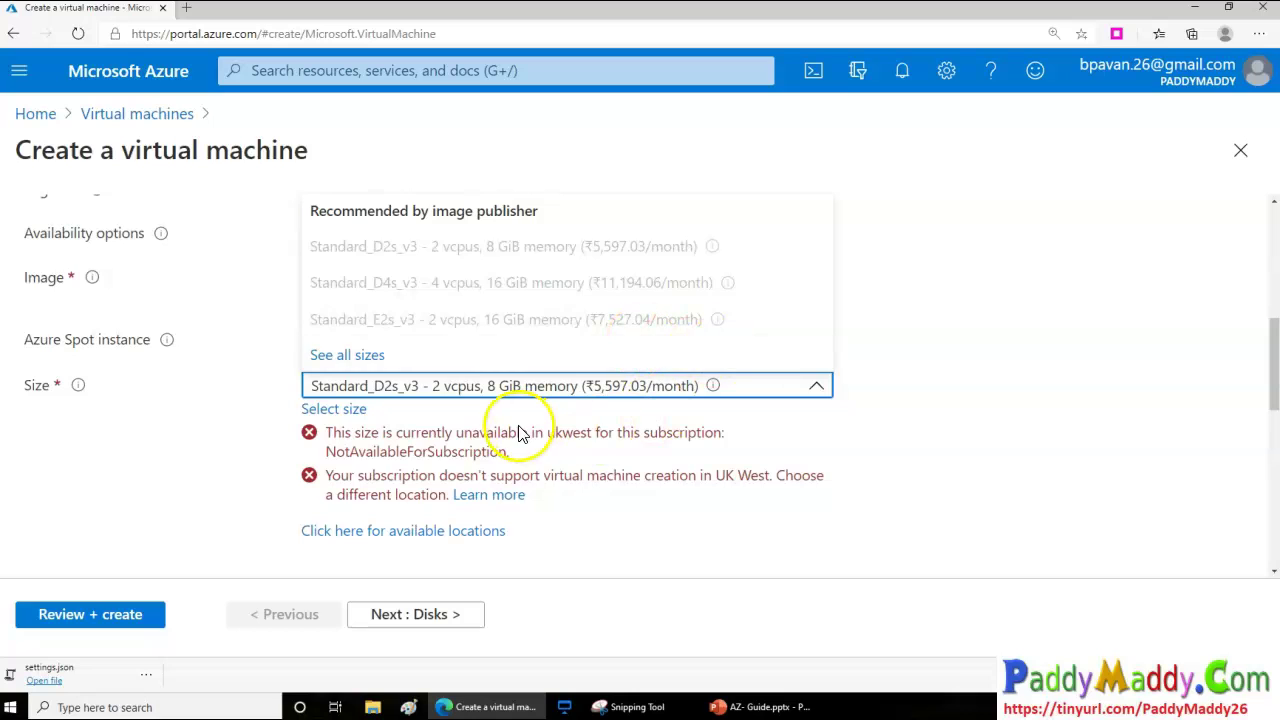
pyautogui.click(519, 425)
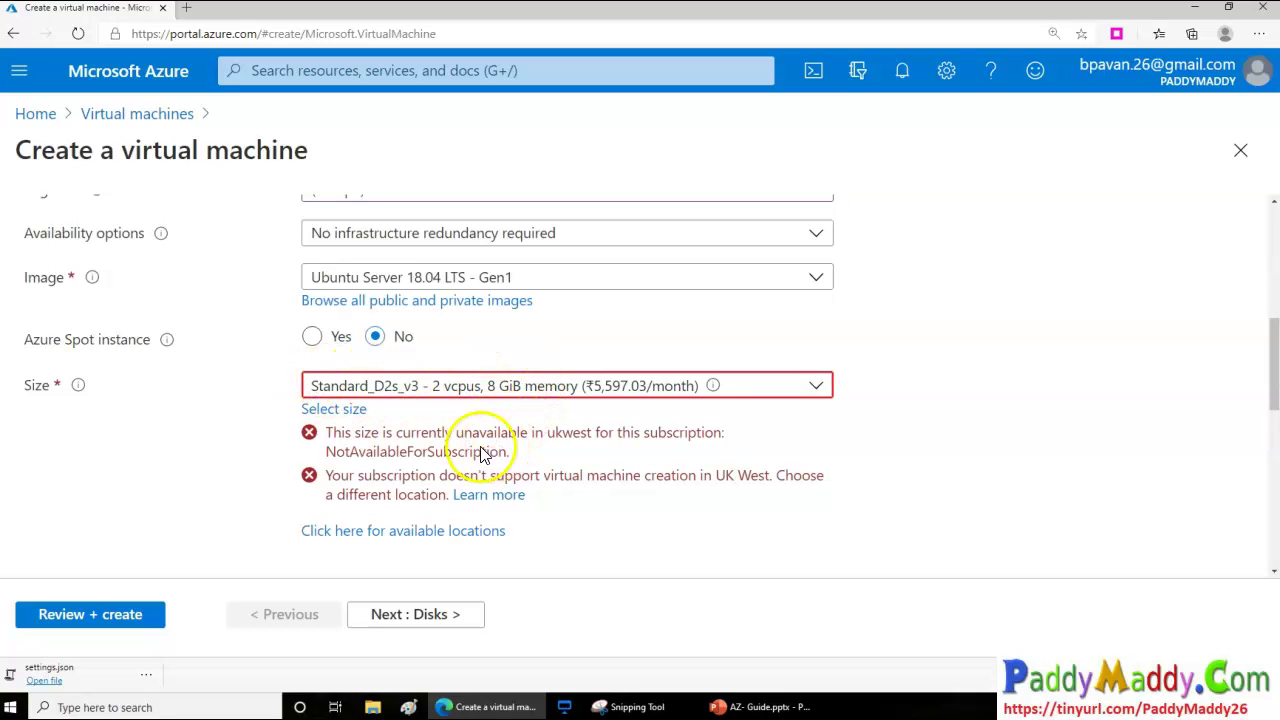
# Switch the region back to (US) East US so Standard_D2s_v3 is available
pyautogui.scroll(2, 435, 437)
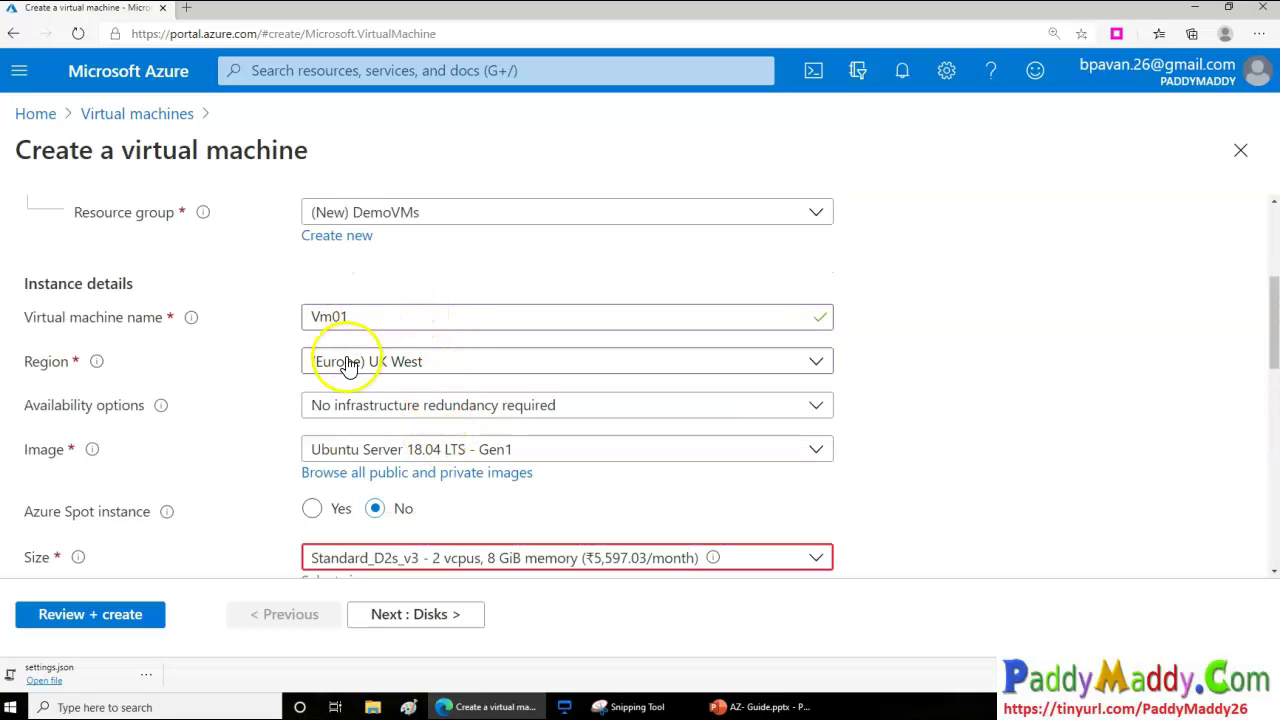
pyautogui.click(443, 373)
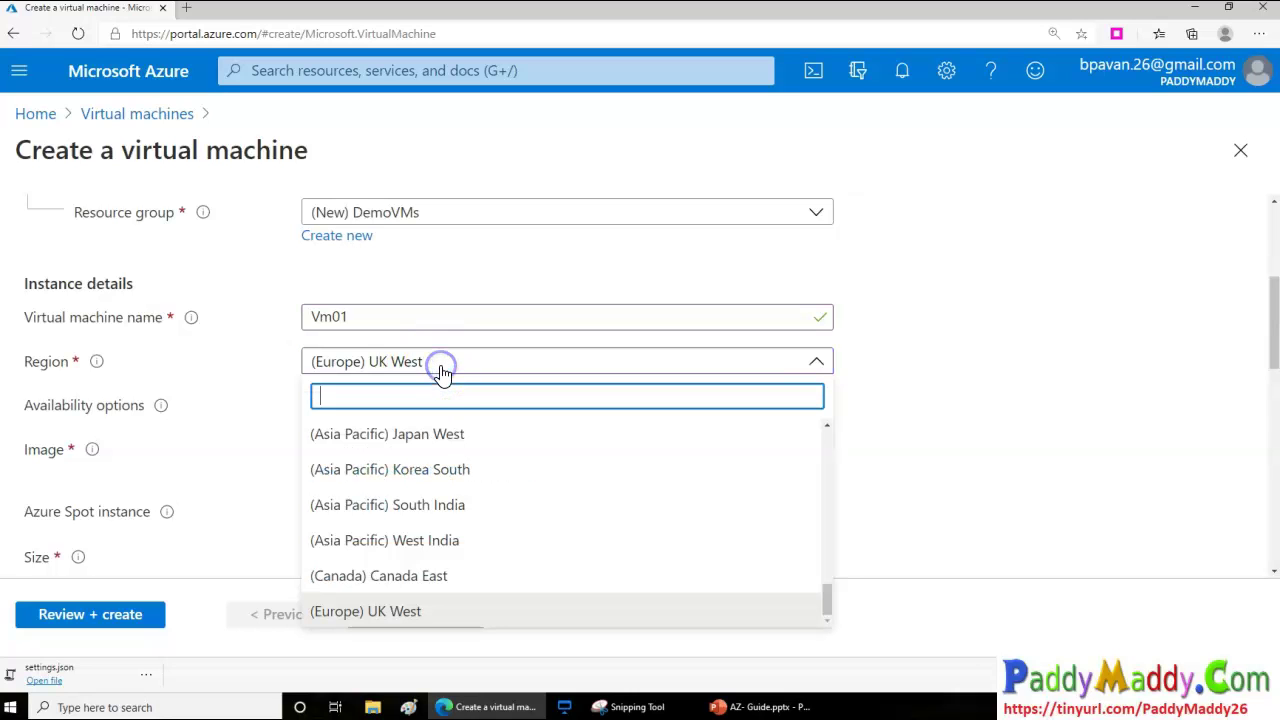
pyautogui.moveTo(828, 600); pyautogui.dragTo(818, 395)
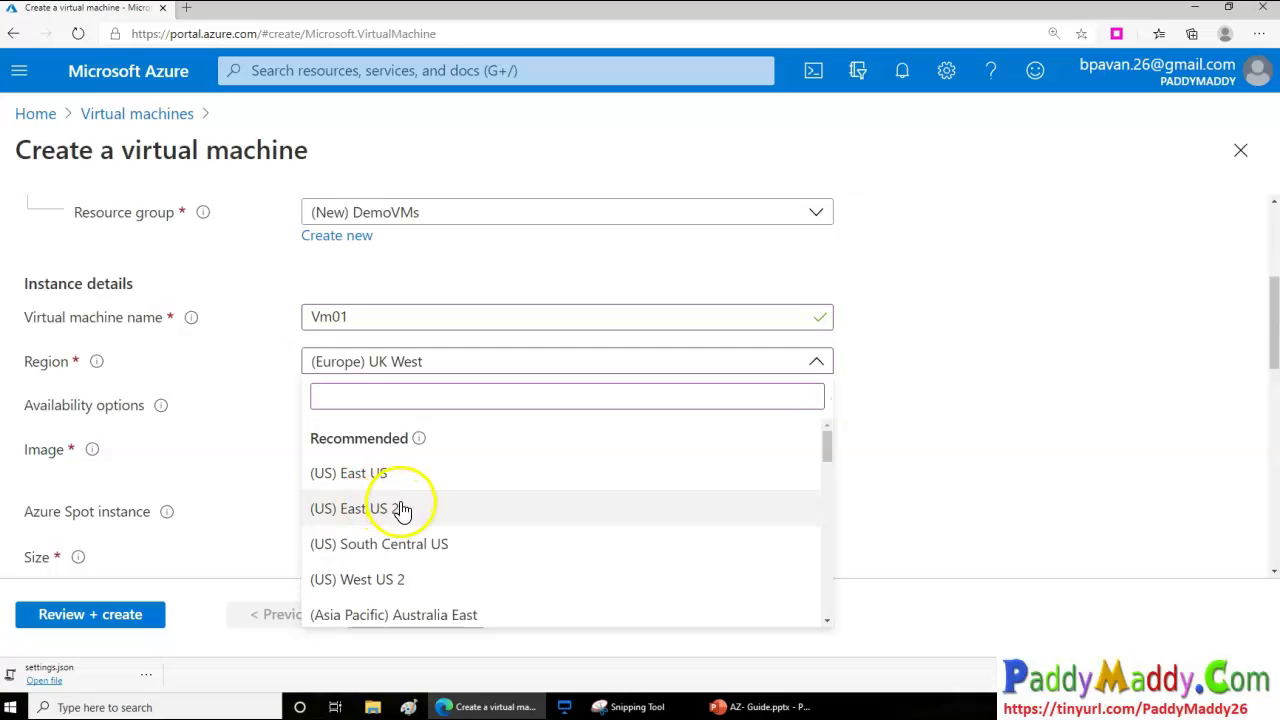
pyautogui.click(388, 476)
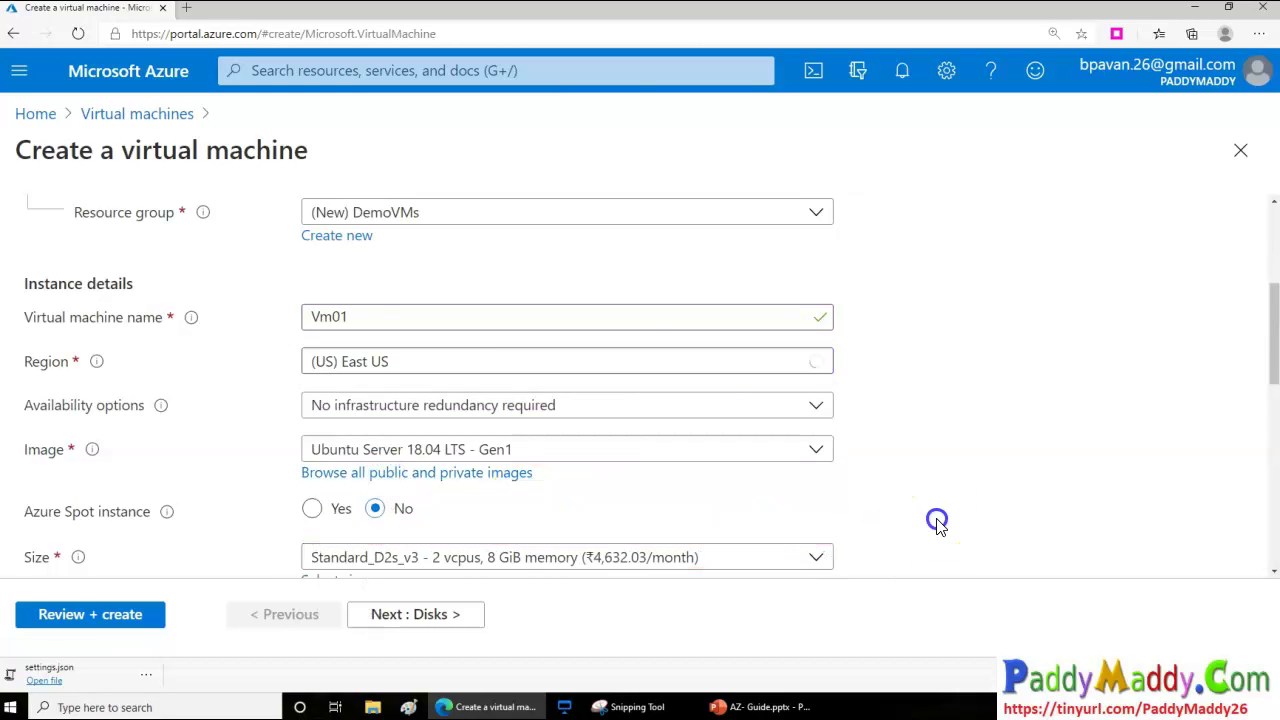
pyautogui.scroll(-1, 936, 524)
# Leave the VM size unchanged and dismiss the browser downloads bar
pyautogui.click(597, 443)
pyautogui.click(597, 446)
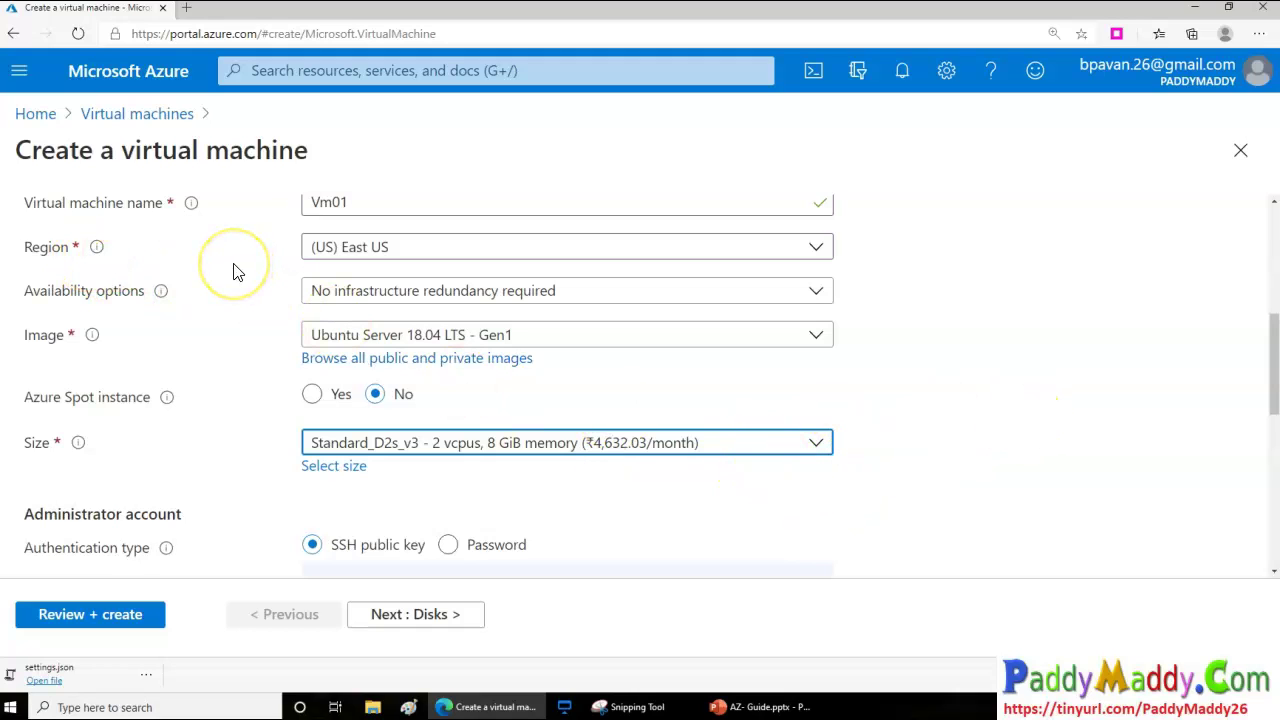
pyautogui.click(1268, 683)
pyautogui.click(120, 298)
# Review Availability zone and Availability set, keeping No infrastructure redundancy required
pyautogui.click(470, 291)
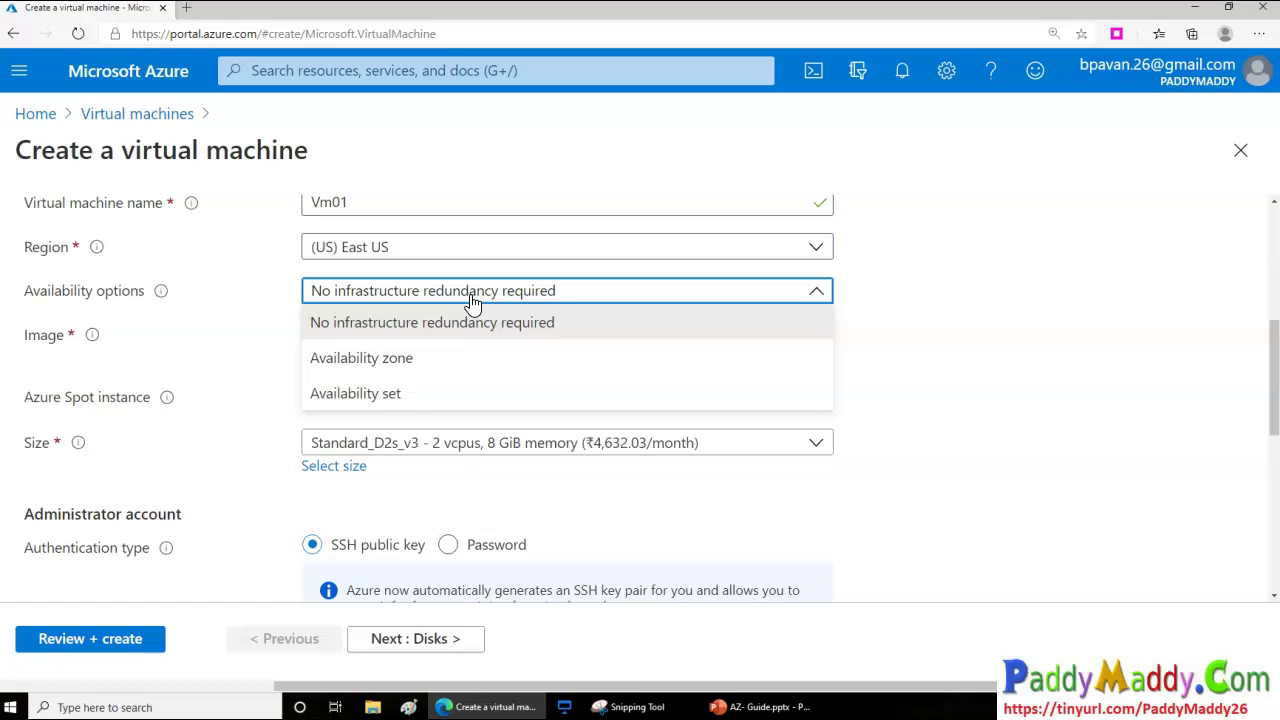
pyautogui.click(379, 369)
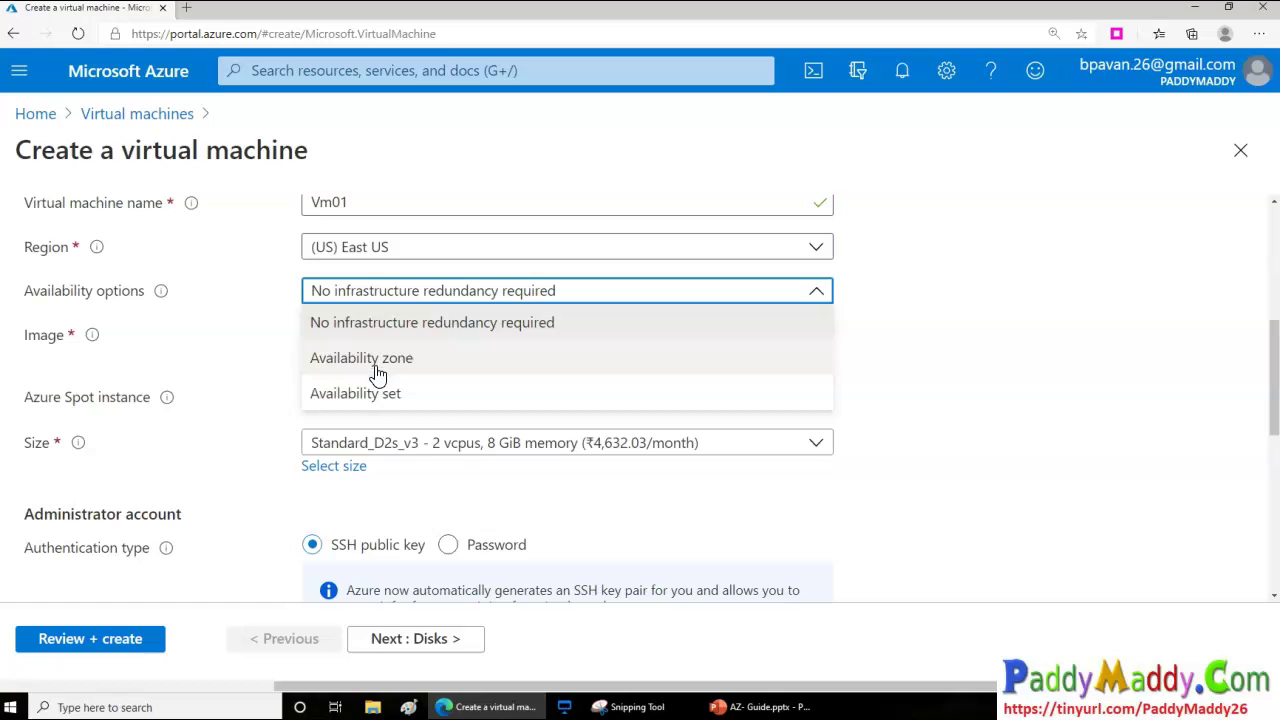
pyautogui.click(402, 404)
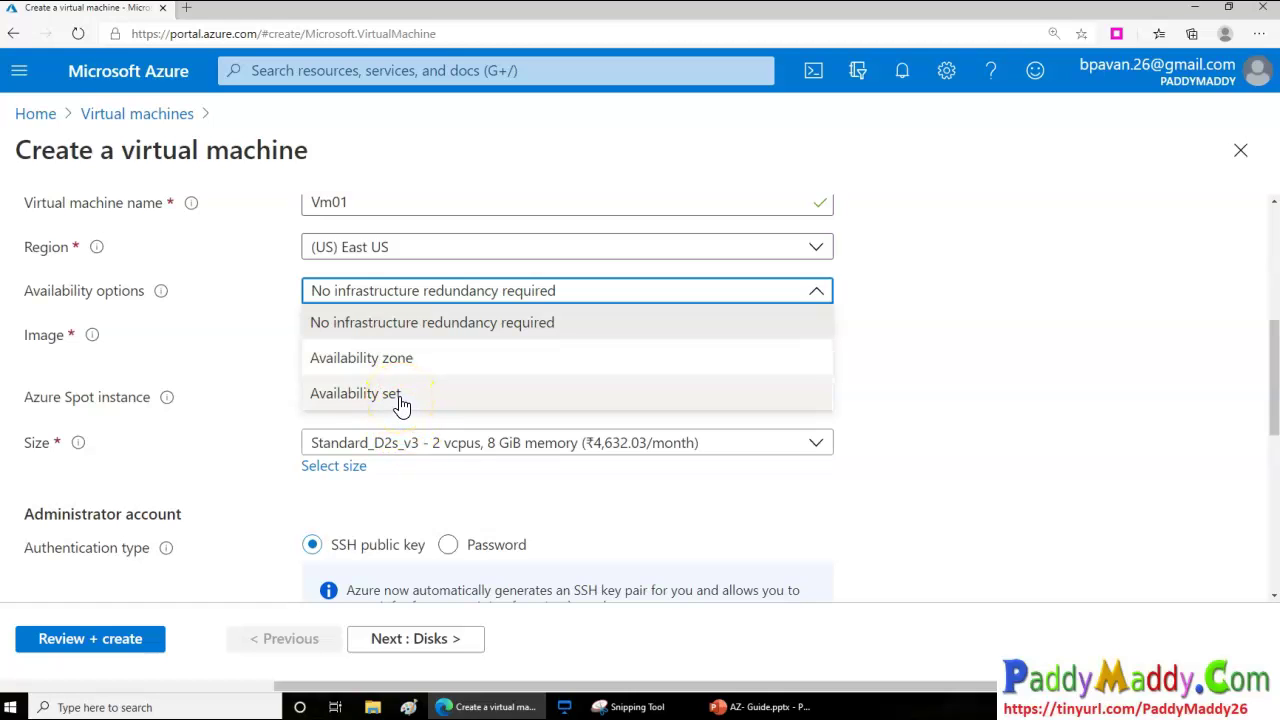
pyautogui.click(198, 320)
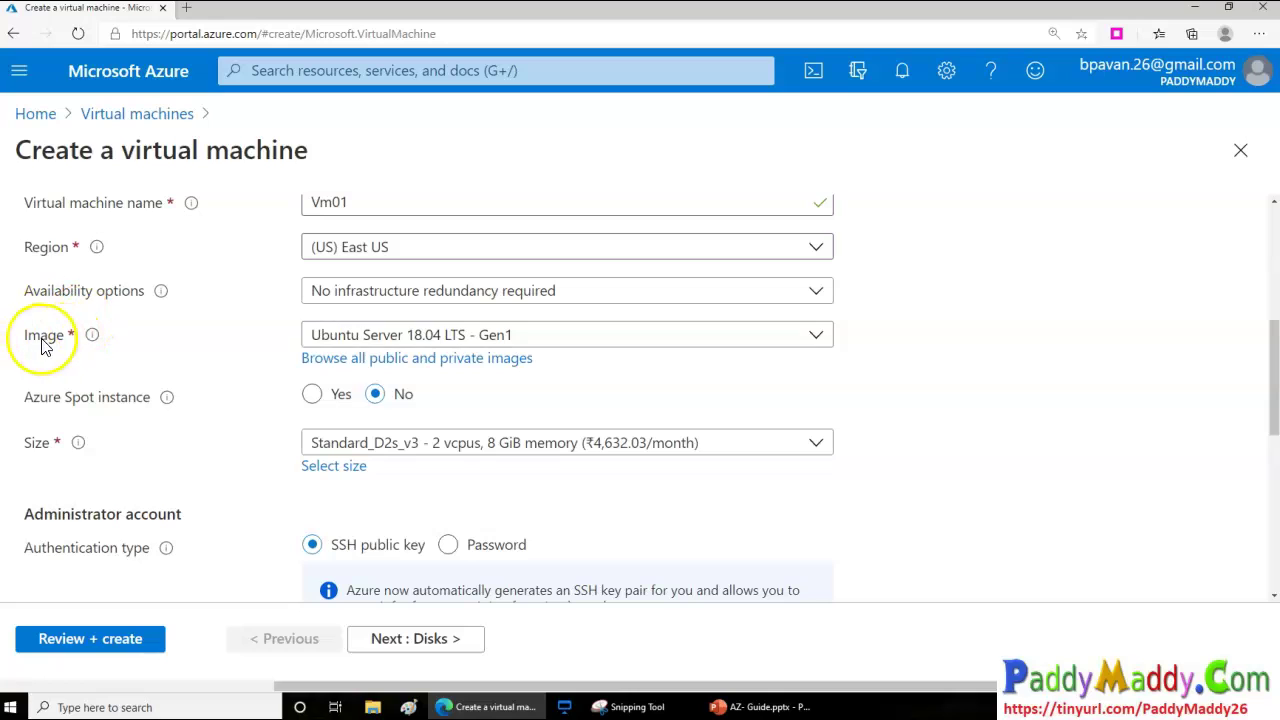
pyautogui.click(390, 336)
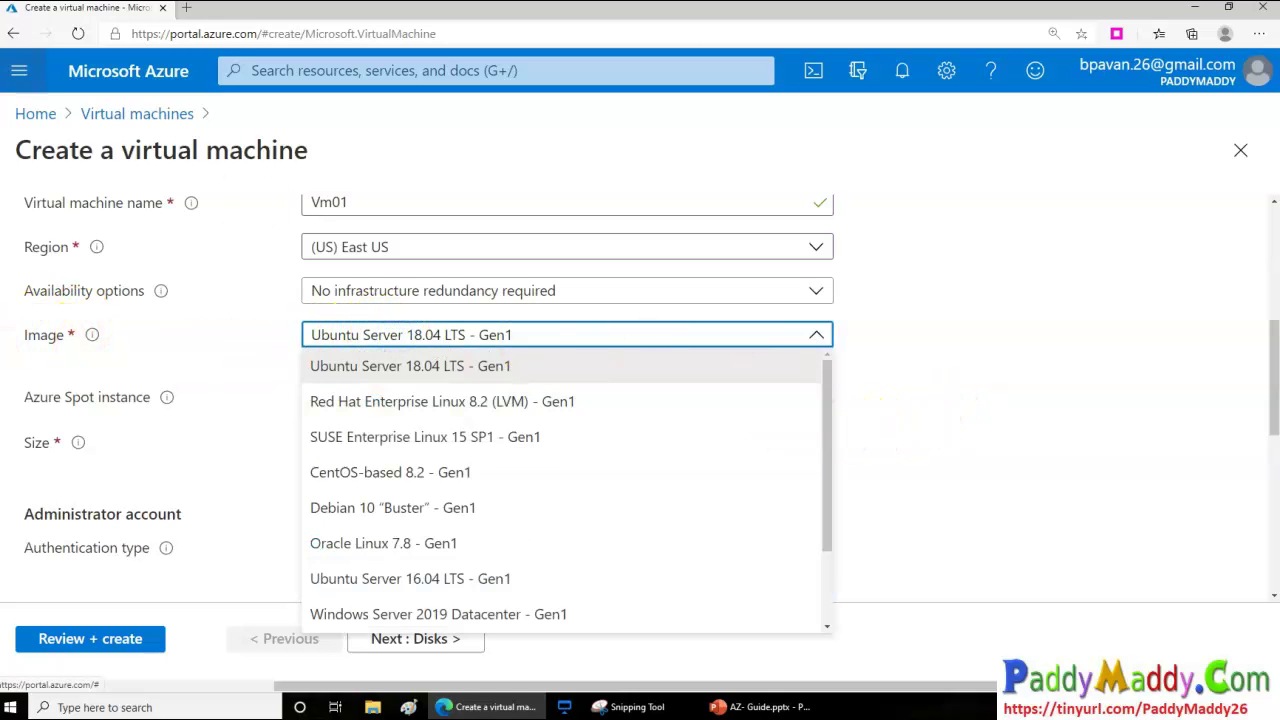
# Select Windows Server 2019 Datacenter - Gen1 as the VM image
pyautogui.click(827, 433)
pyautogui.moveTo(826, 518); pyautogui.dragTo(837, 600)
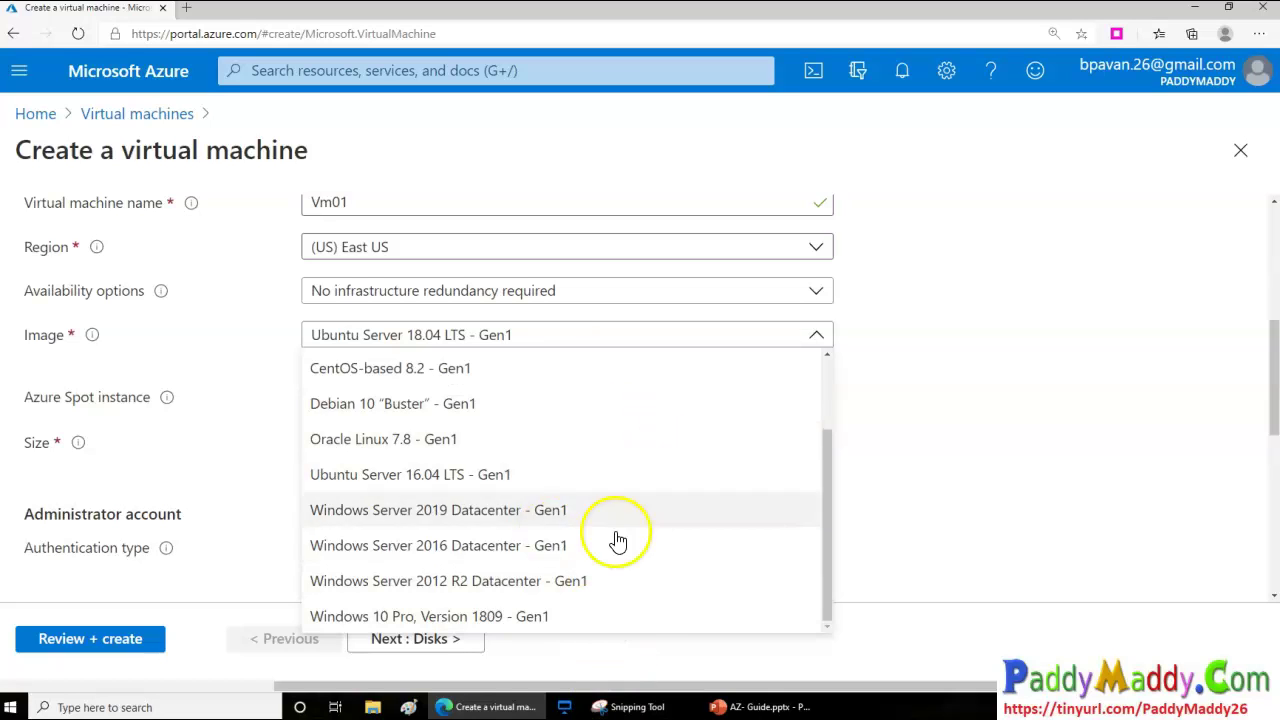
pyautogui.scroll(1, 625, 510)
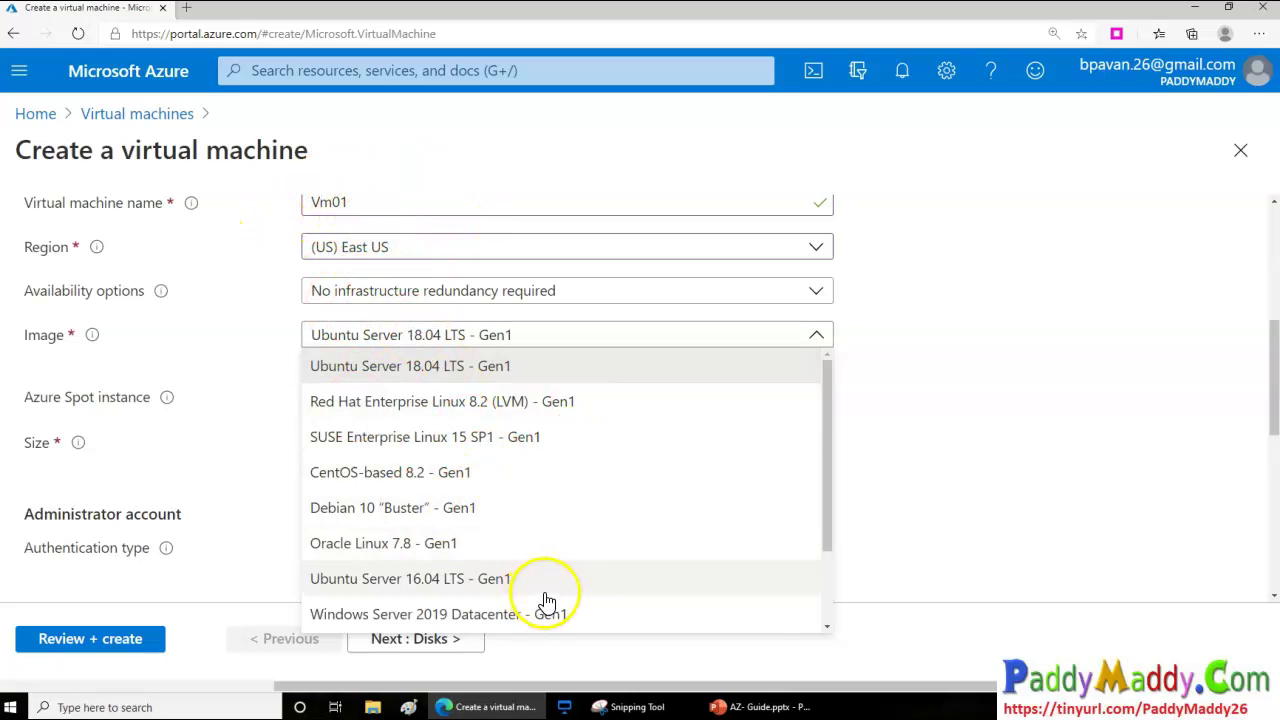
pyautogui.scroll(-2, 557, 588)
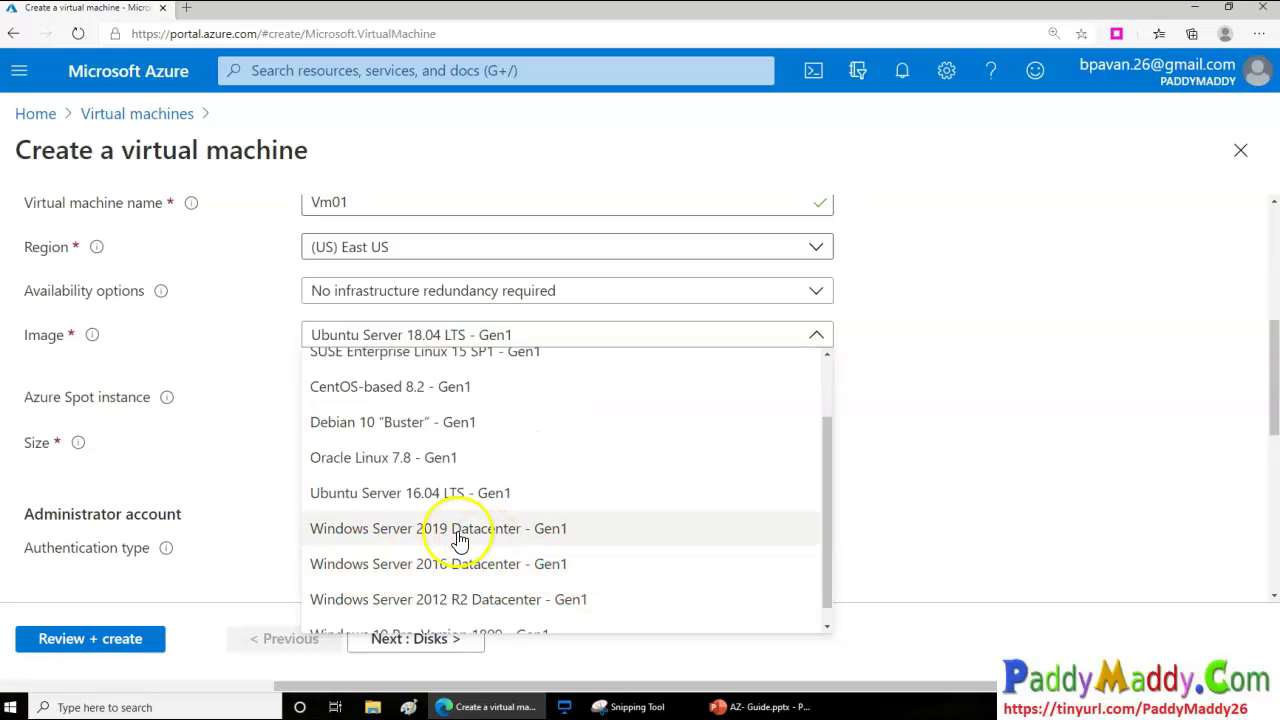
pyautogui.click(460, 530)
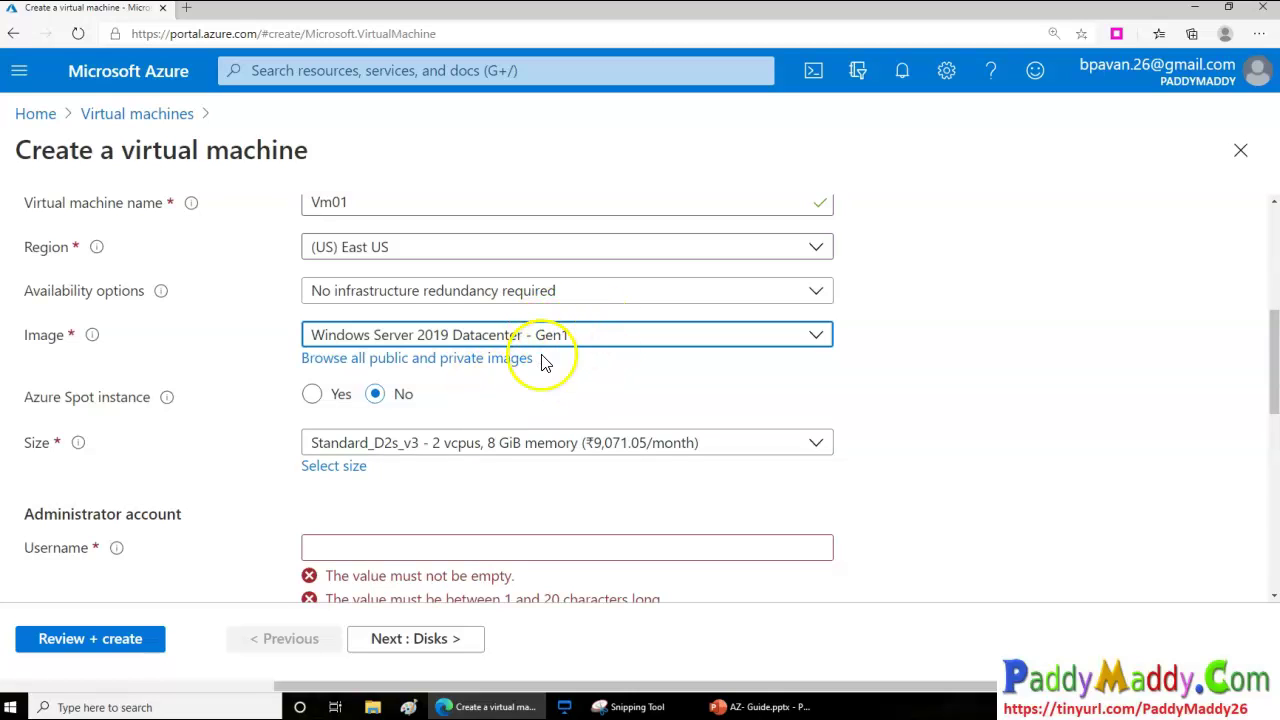
pyautogui.click(441, 366)
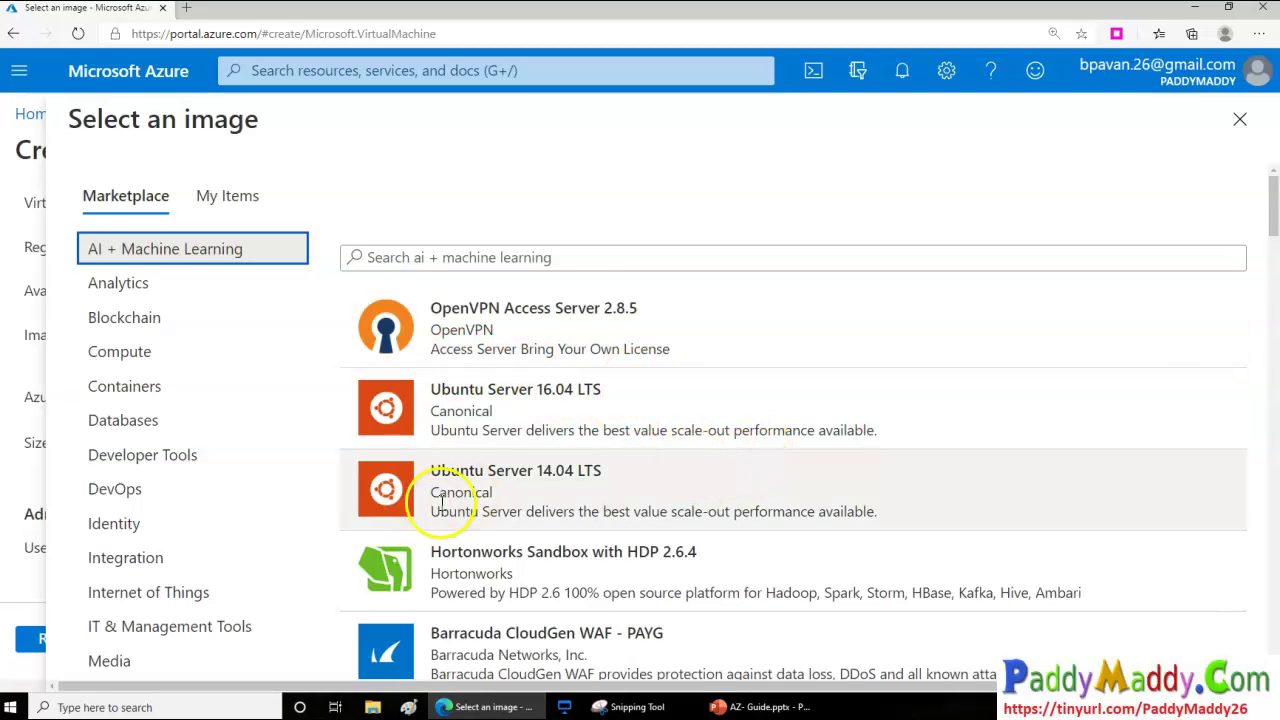
pyautogui.moveTo(439, 497); pyautogui.dragTo(831, 507)
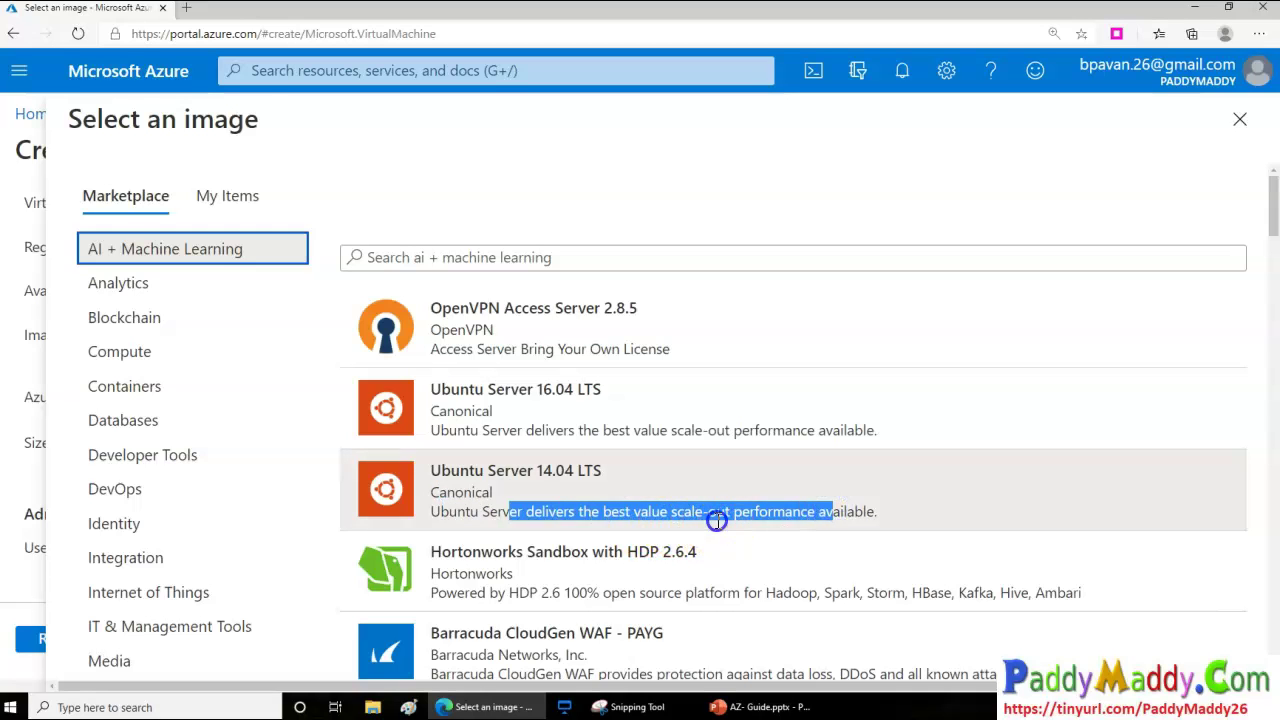
pyautogui.moveTo(716, 511); pyautogui.dragTo(880, 512)
pyautogui.scroll(-1, 585, 420)
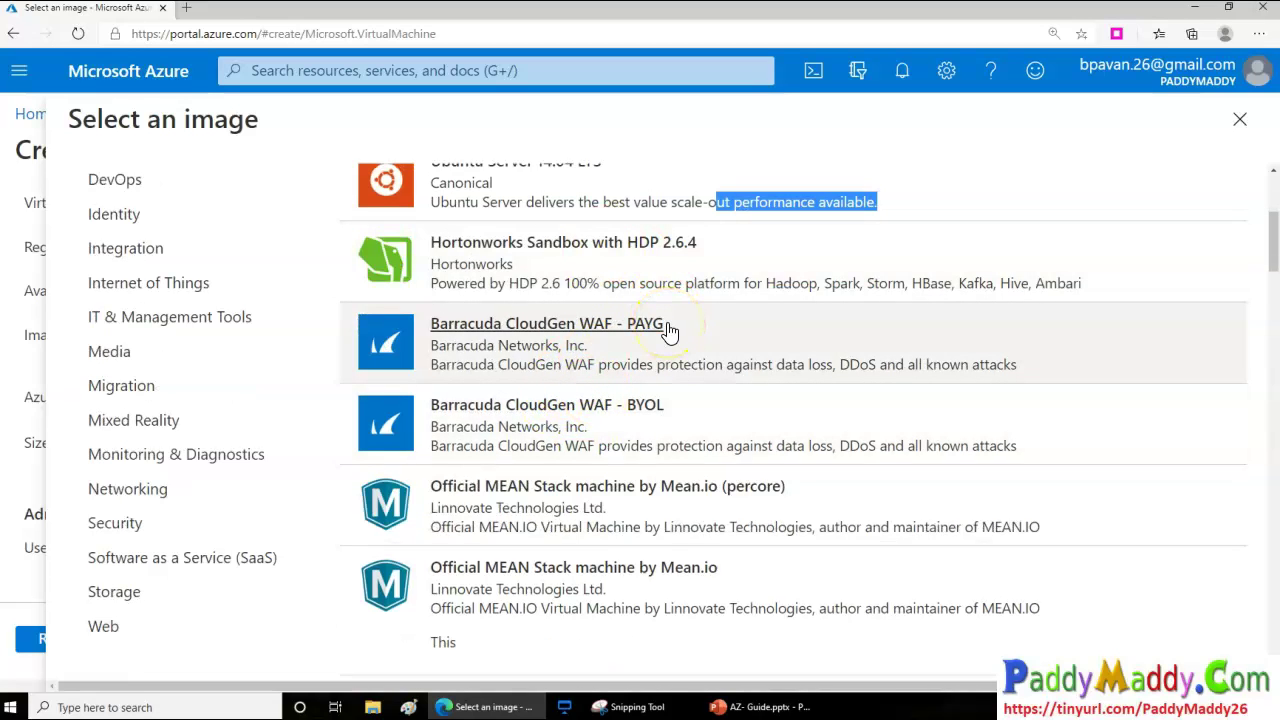
pyautogui.scroll(-1, 670, 330)
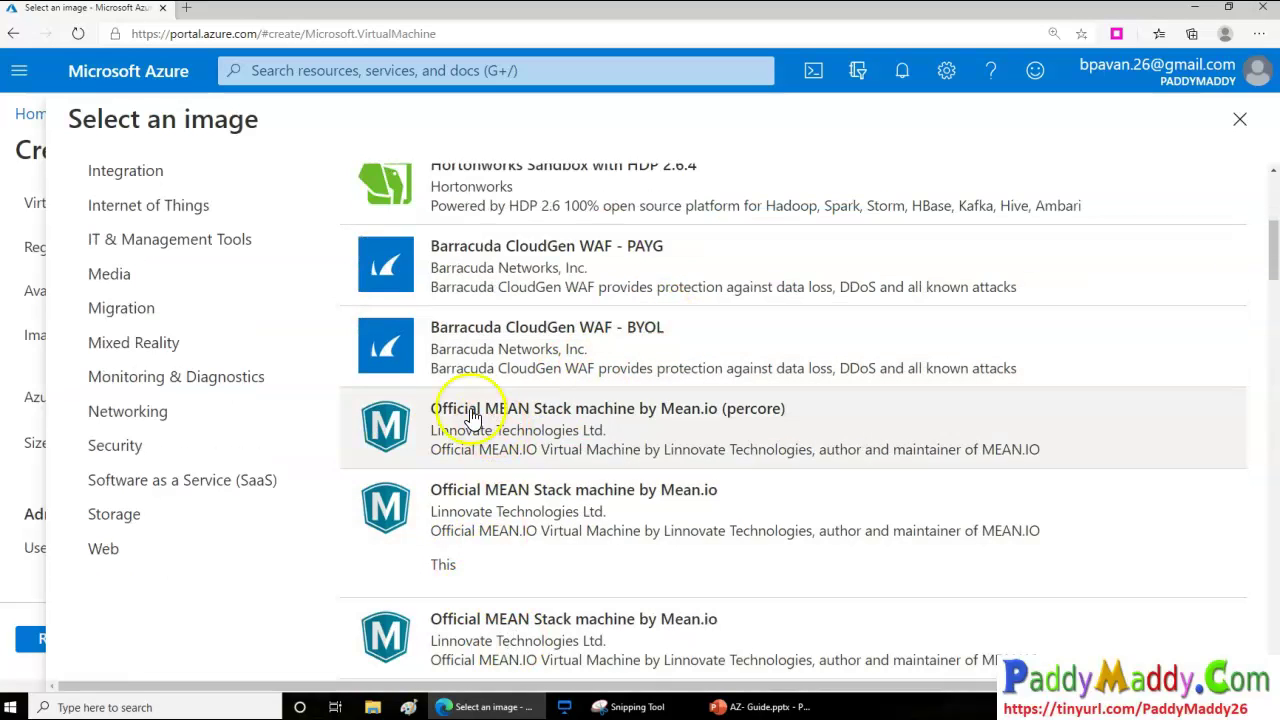
pyautogui.scroll(-10, 657, 560)
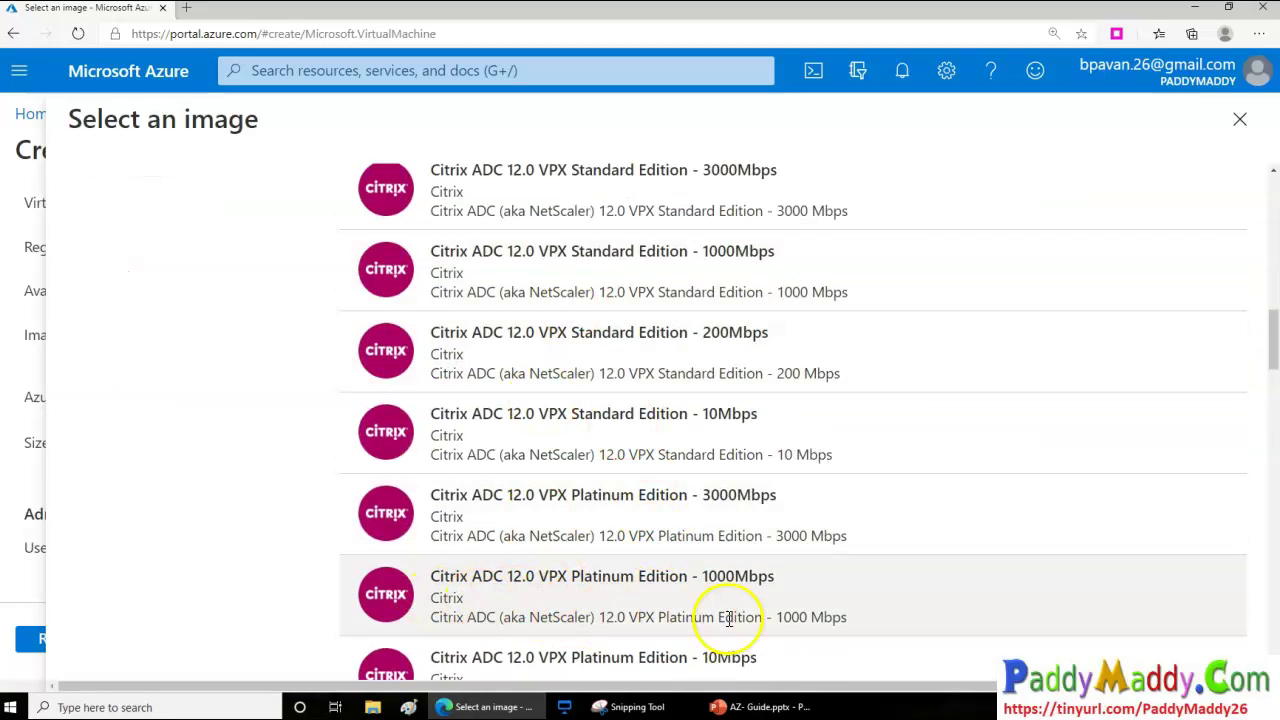
pyautogui.scroll(-10, 740, 600)
pyautogui.scroll(-1, 740, 600)
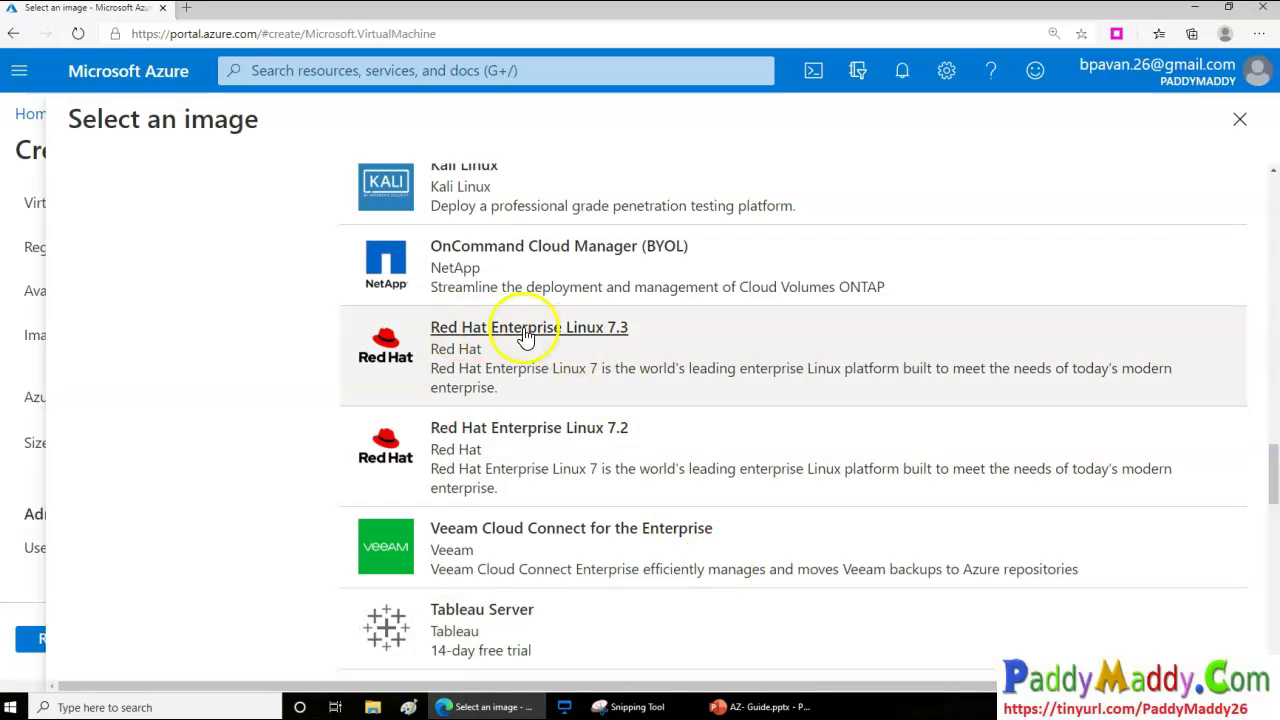
pyautogui.scroll(20, 486, 443)
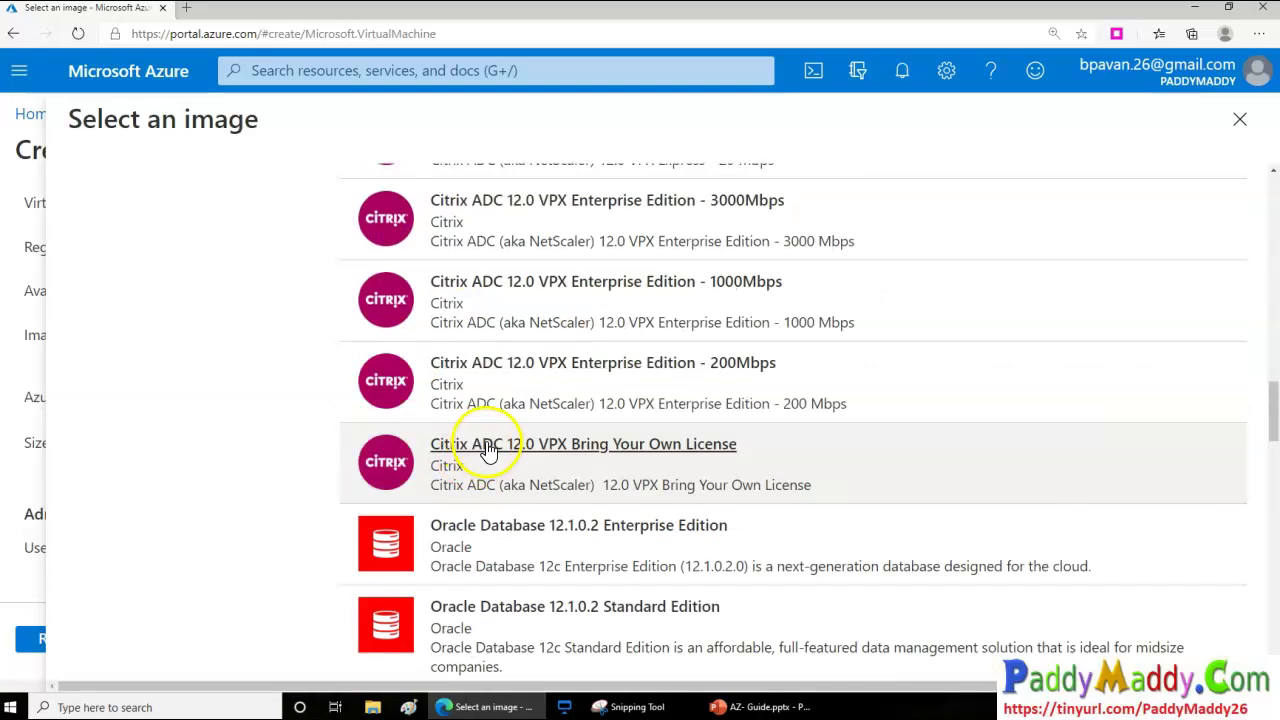
pyautogui.moveTo(716, 357); pyautogui.dragTo(953, 340)
pyautogui.scroll(2, 1060, 260)
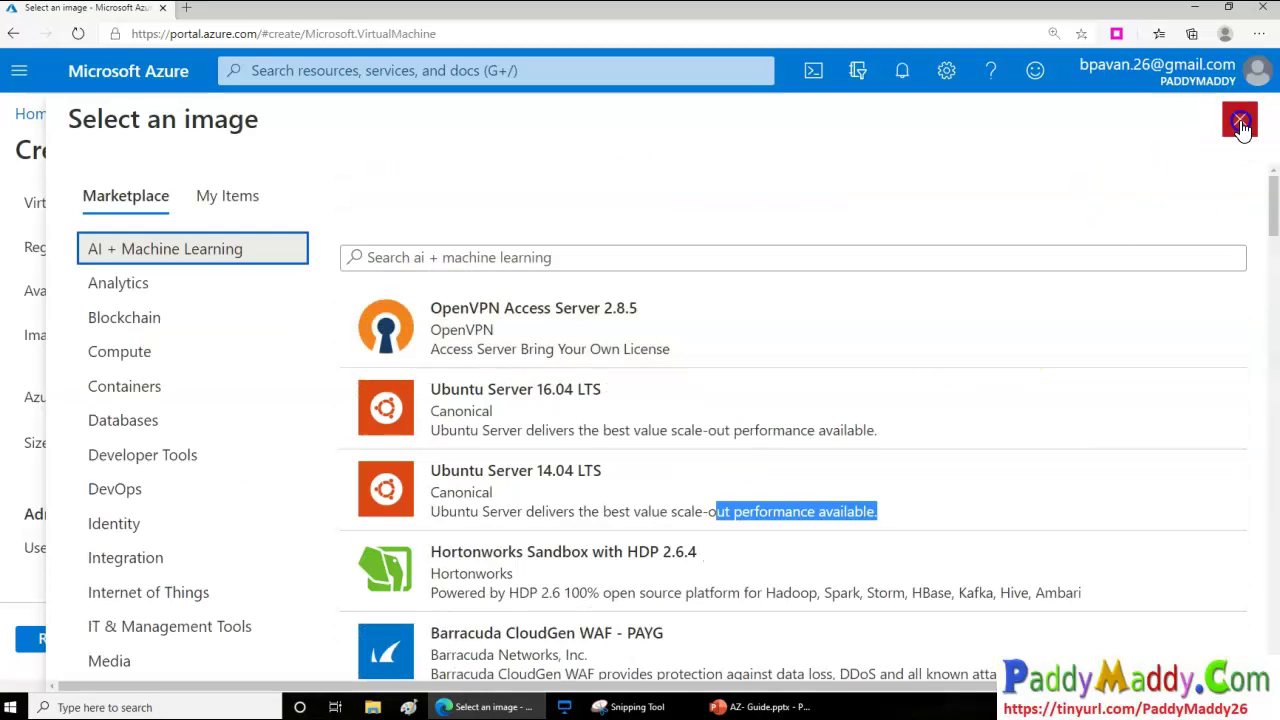
pyautogui.click(1239, 119)
pyautogui.click(409, 334)
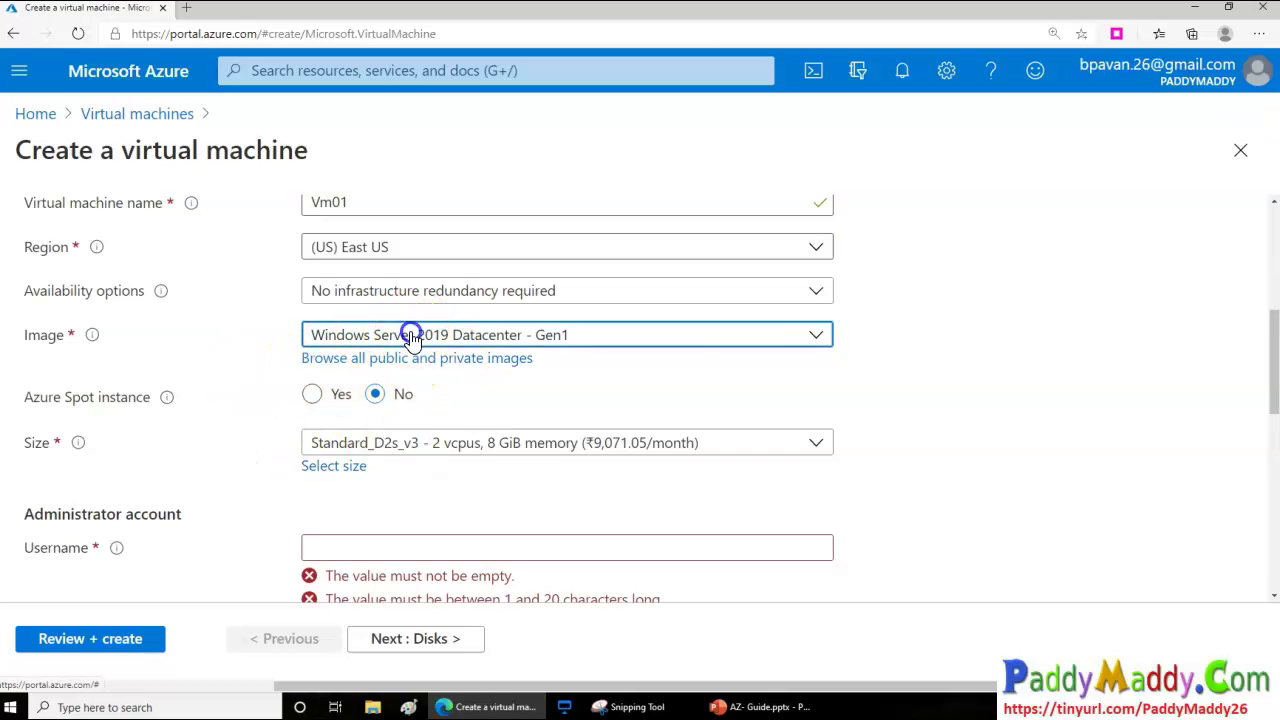
# Keep the image unchanged and read the Azure Spot instance explanation
pyautogui.click(928, 458)
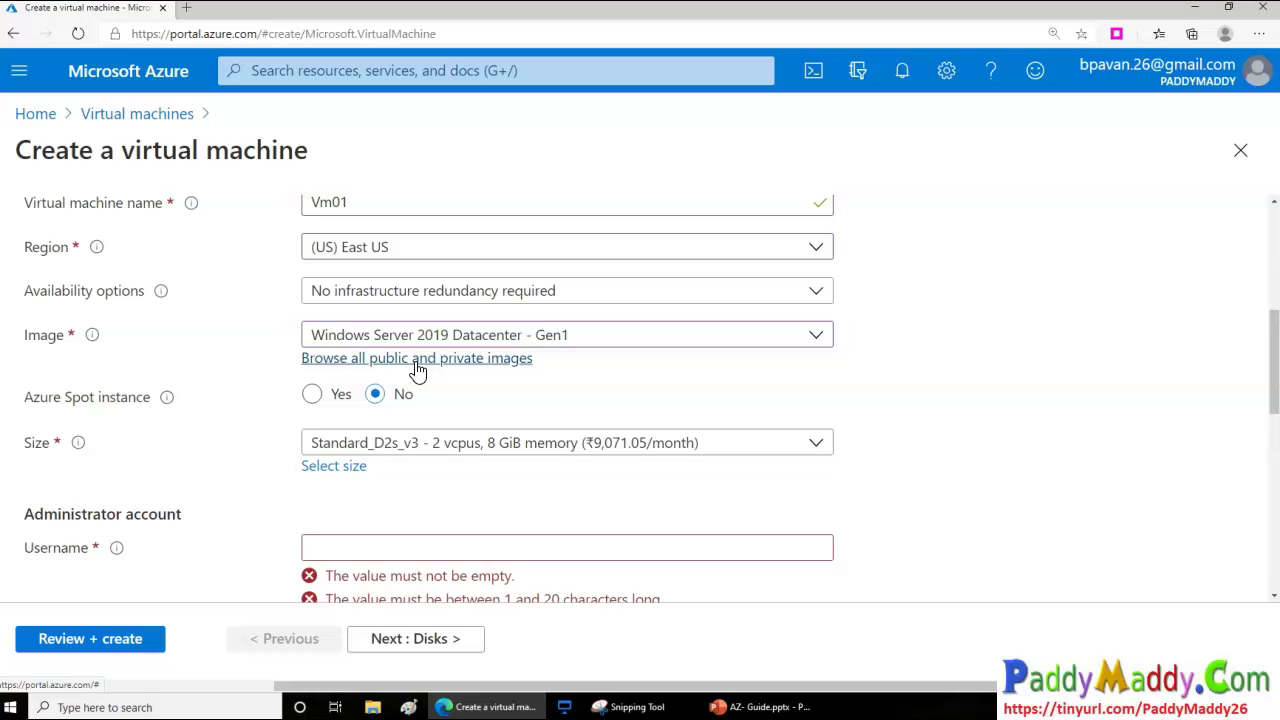
pyautogui.click(167, 398)
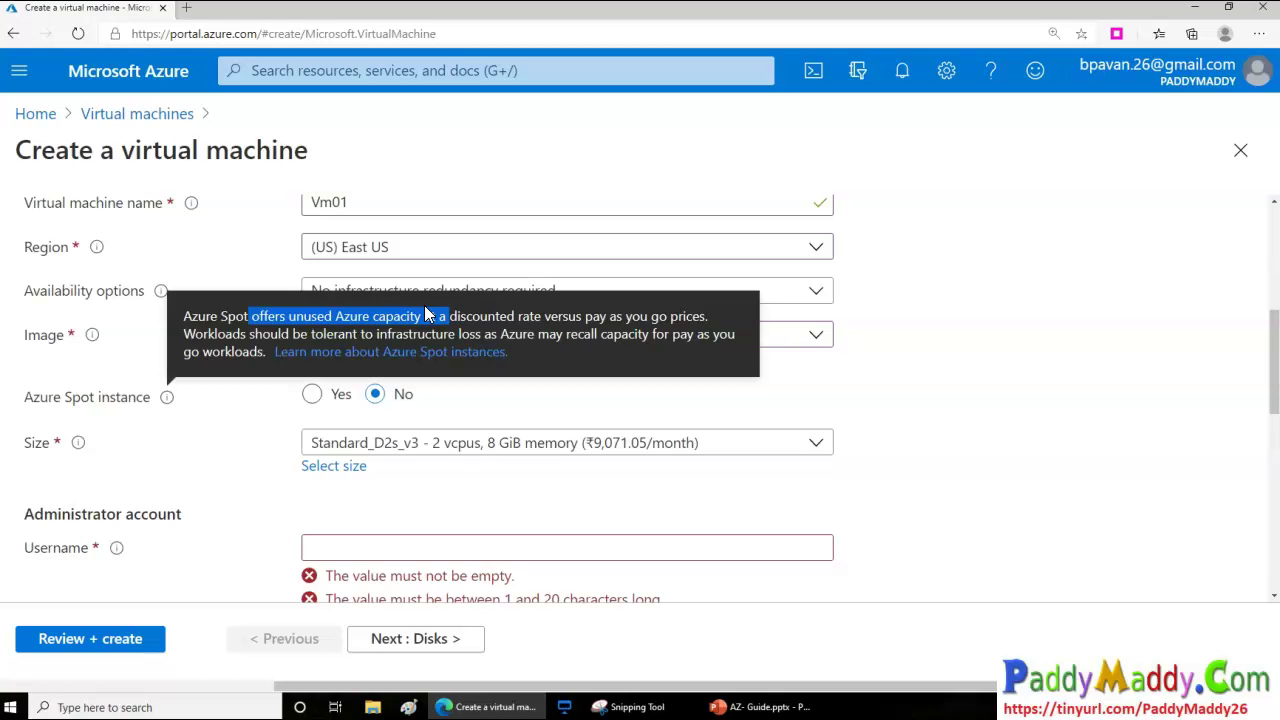
pyautogui.moveTo(425, 312); pyautogui.dragTo(447, 316)
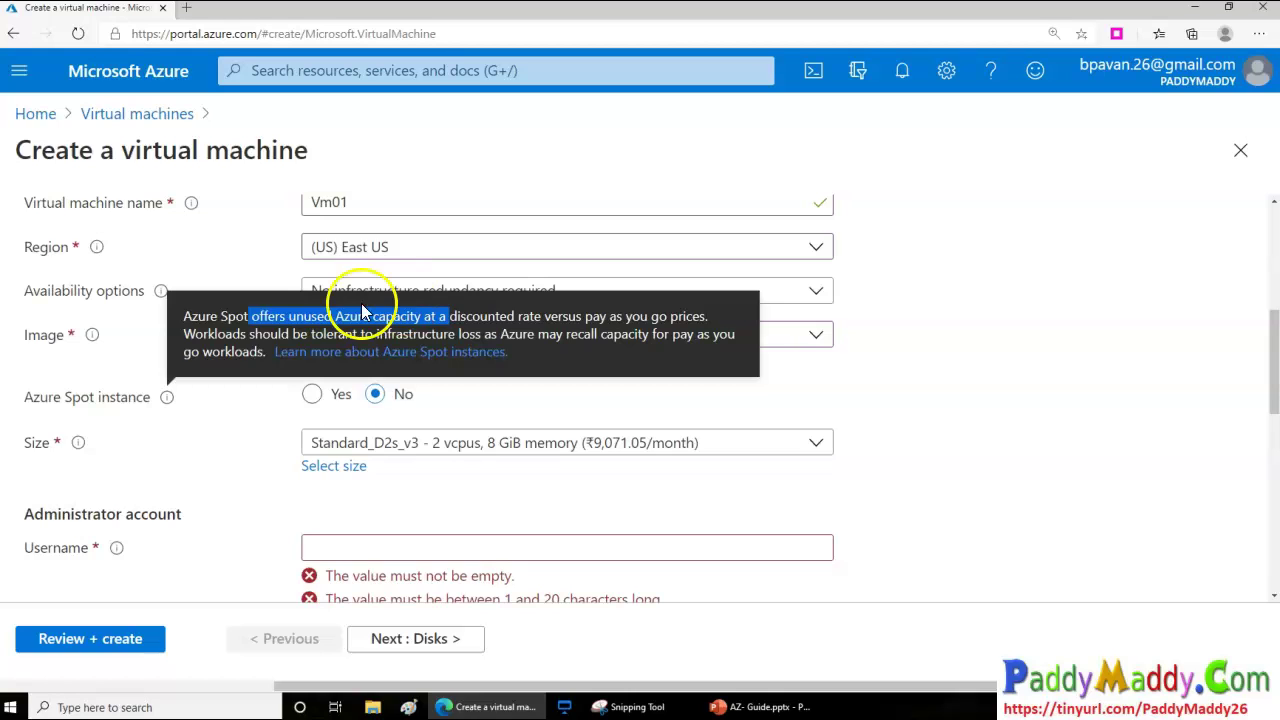
pyautogui.click(152, 422)
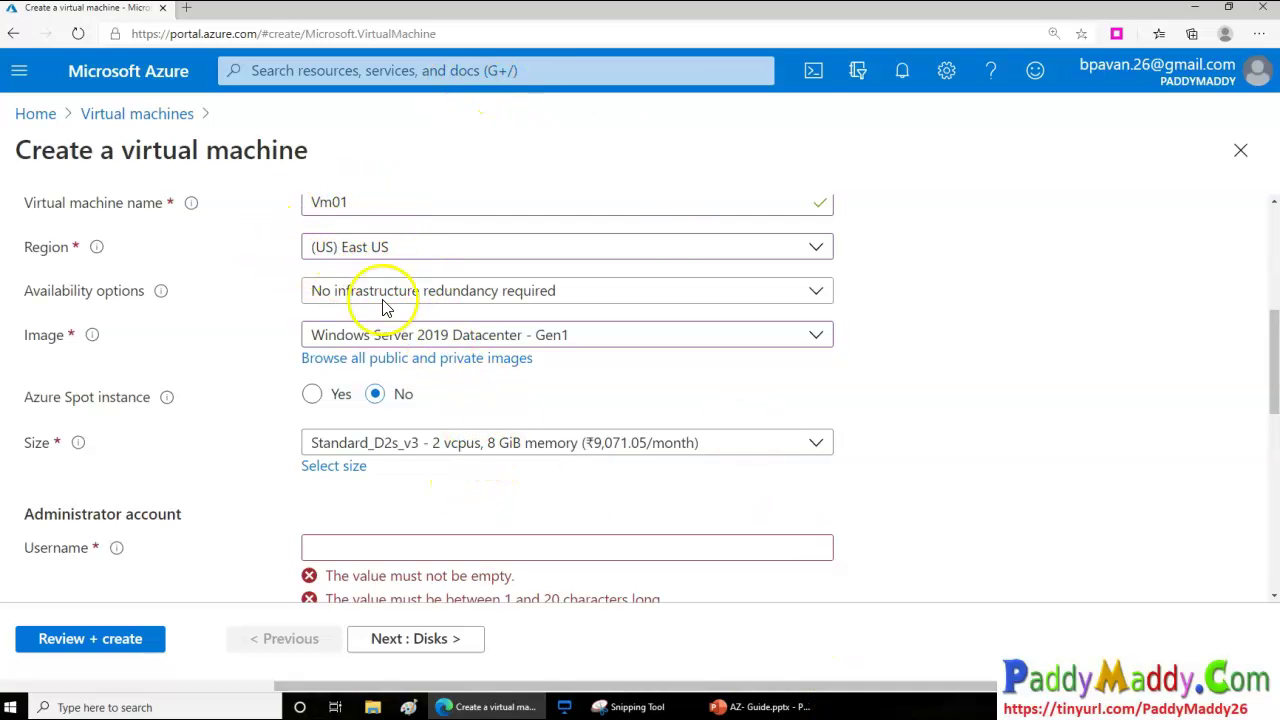
# Leave the size at Standard_D2s_v3 and bring up the full Select a VM size catalogue
pyautogui.click(474, 457)
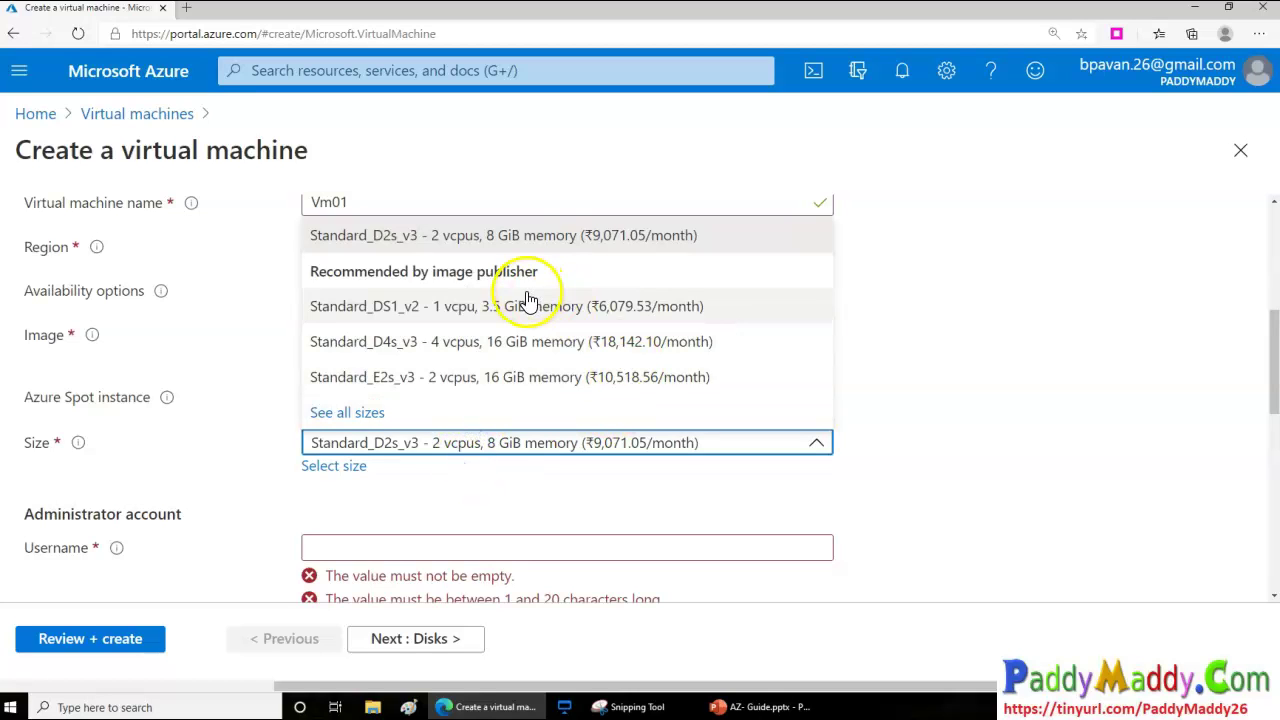
pyautogui.click(1010, 450)
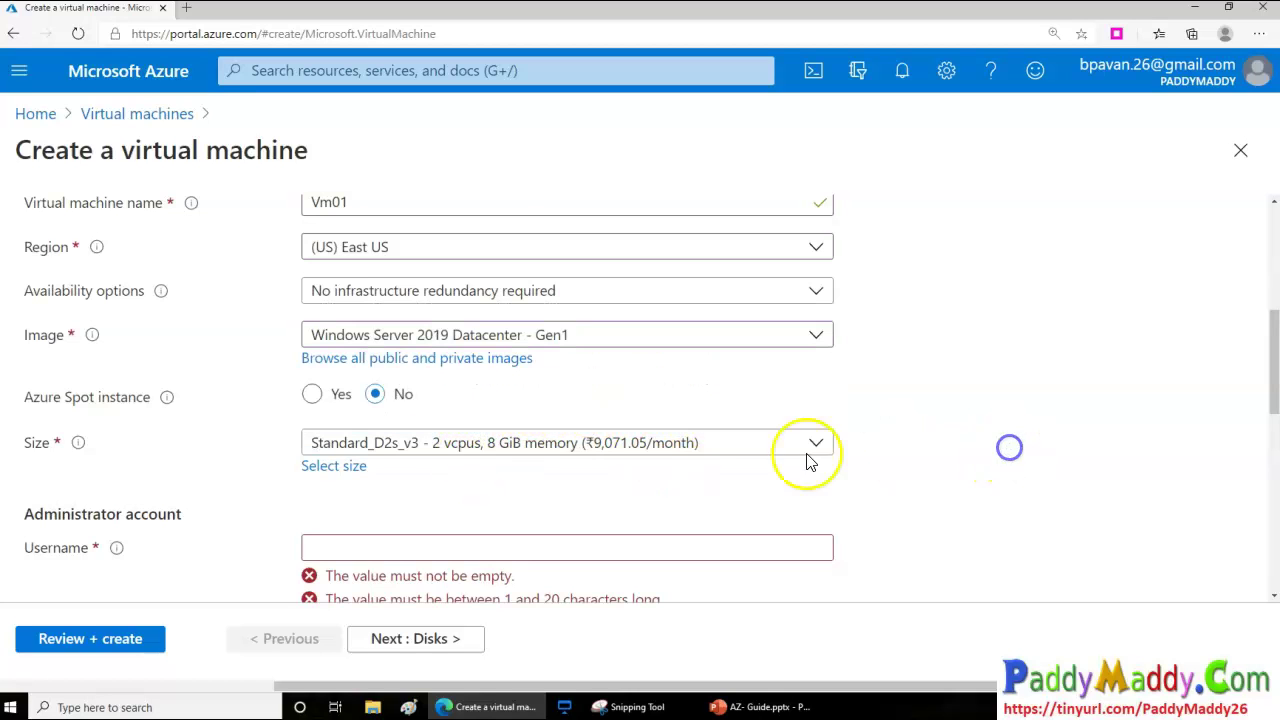
pyautogui.click(336, 468)
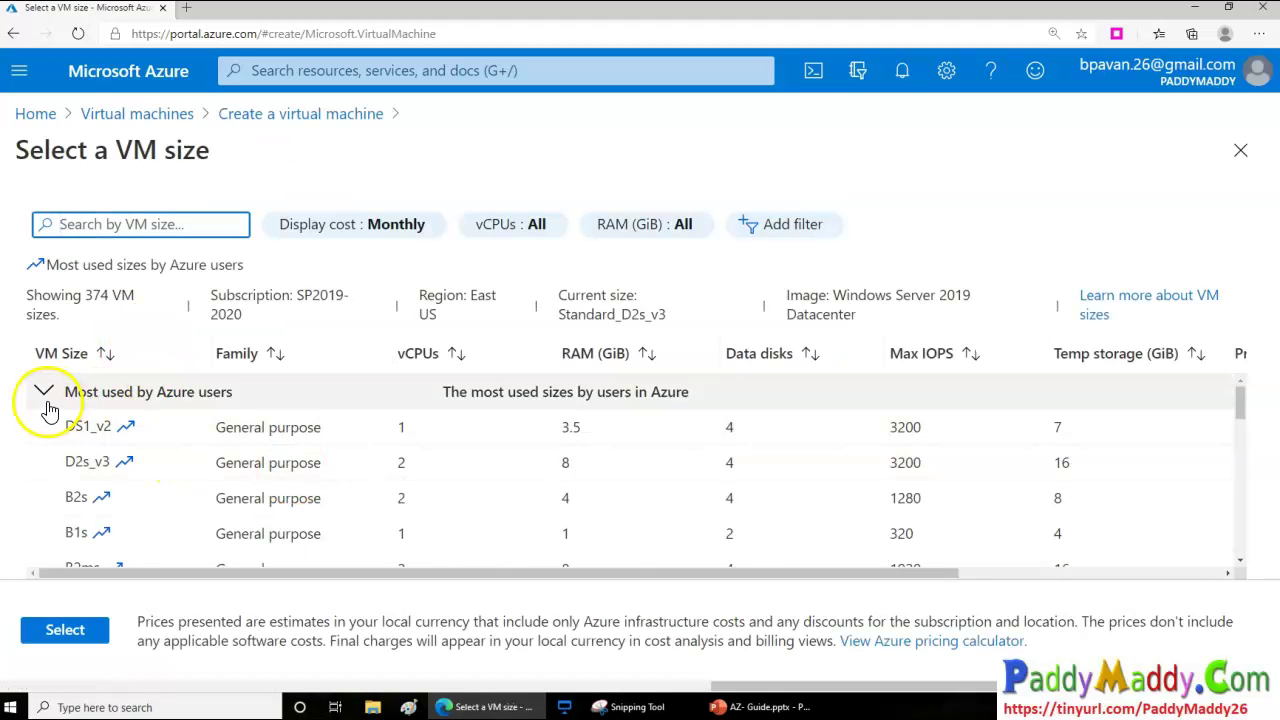
# Collapse Most used and compare the H-Series, F-Series v2 and E-Series v4 family descriptions
pyautogui.click(43, 392)
pyautogui.scroll(-1, 490, 465)
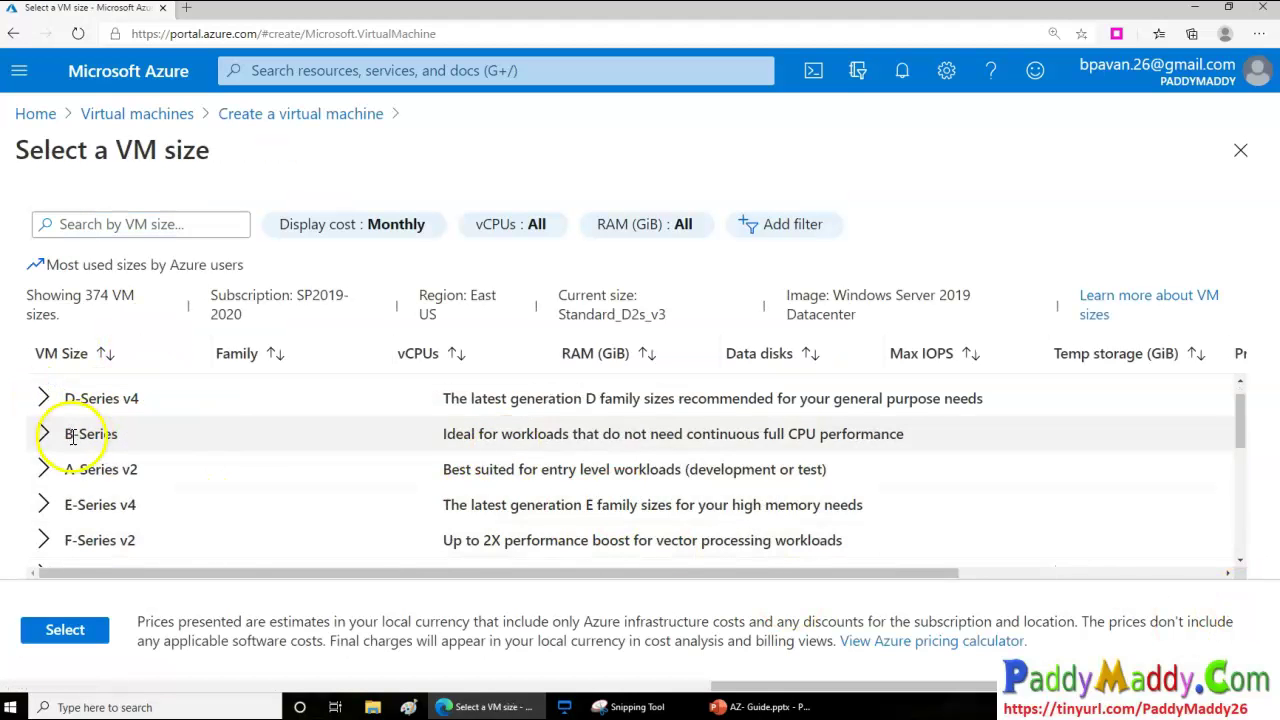
pyautogui.scroll(1, 77, 434)
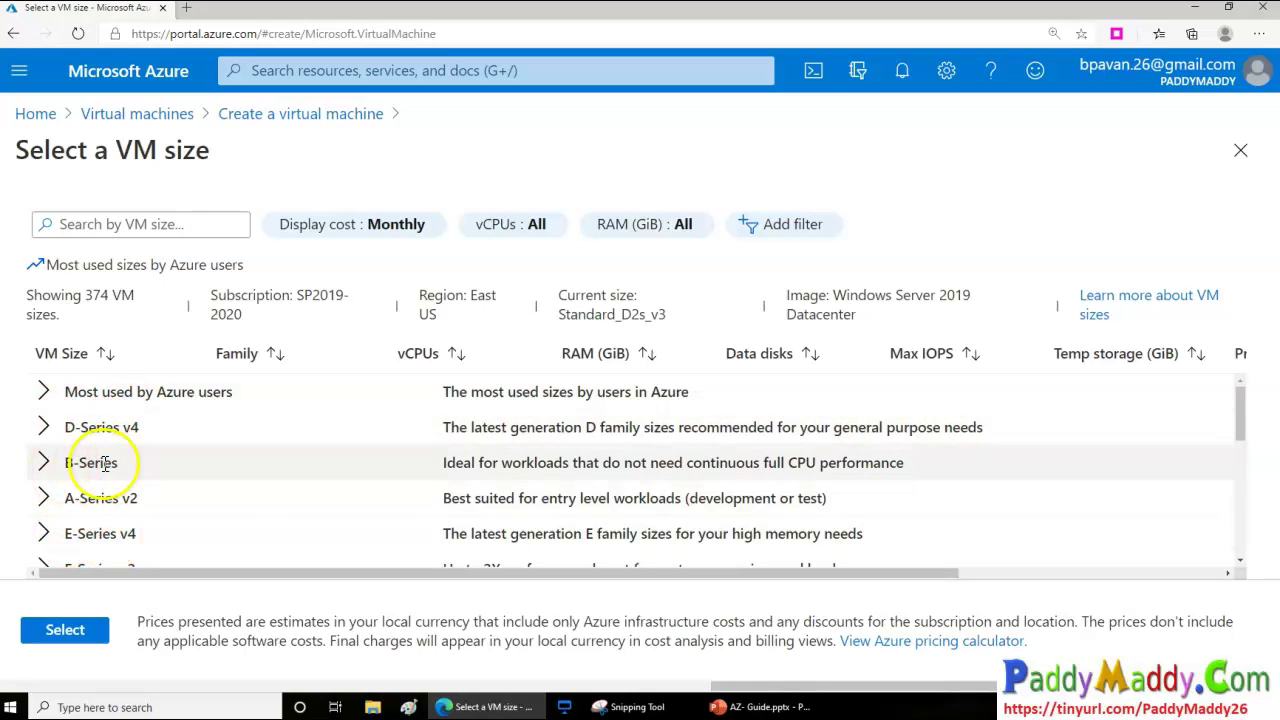
pyautogui.scroll(-5, 300, 477)
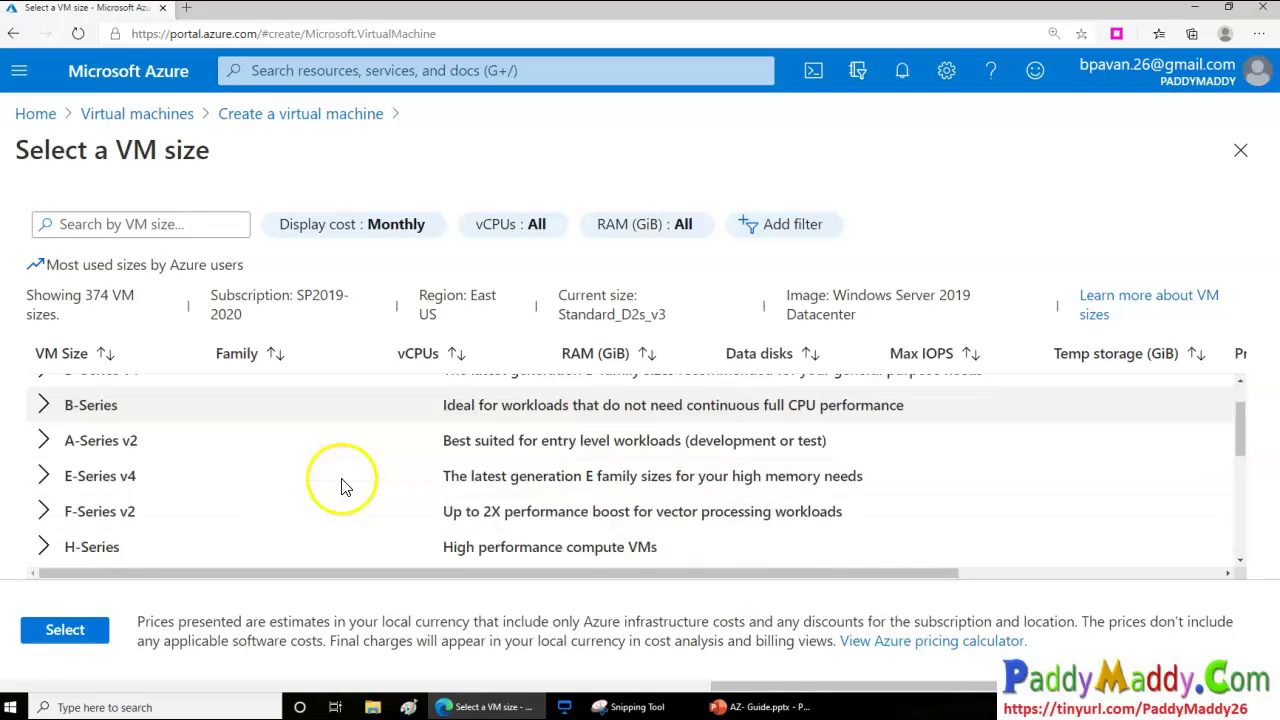
pyautogui.scroll(5, 250, 486)
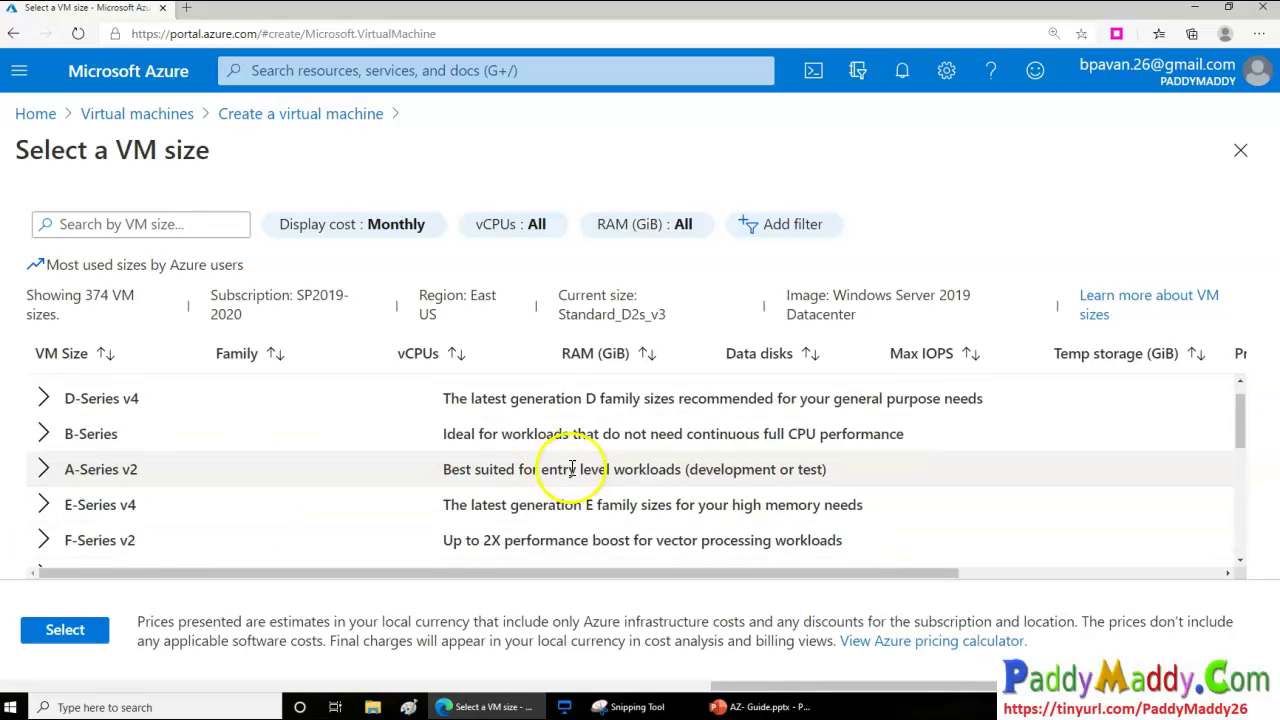
pyautogui.scroll(-2, 403, 474)
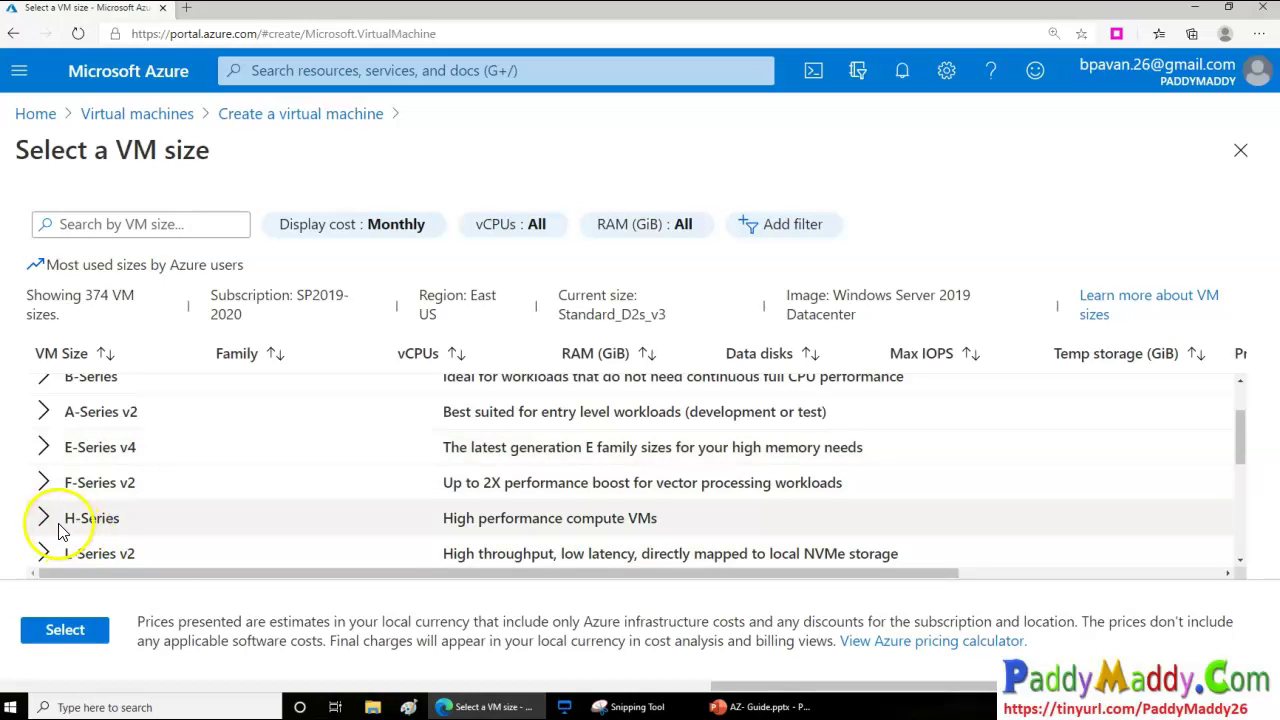
pyautogui.moveTo(446, 520); pyautogui.dragTo(614, 527)
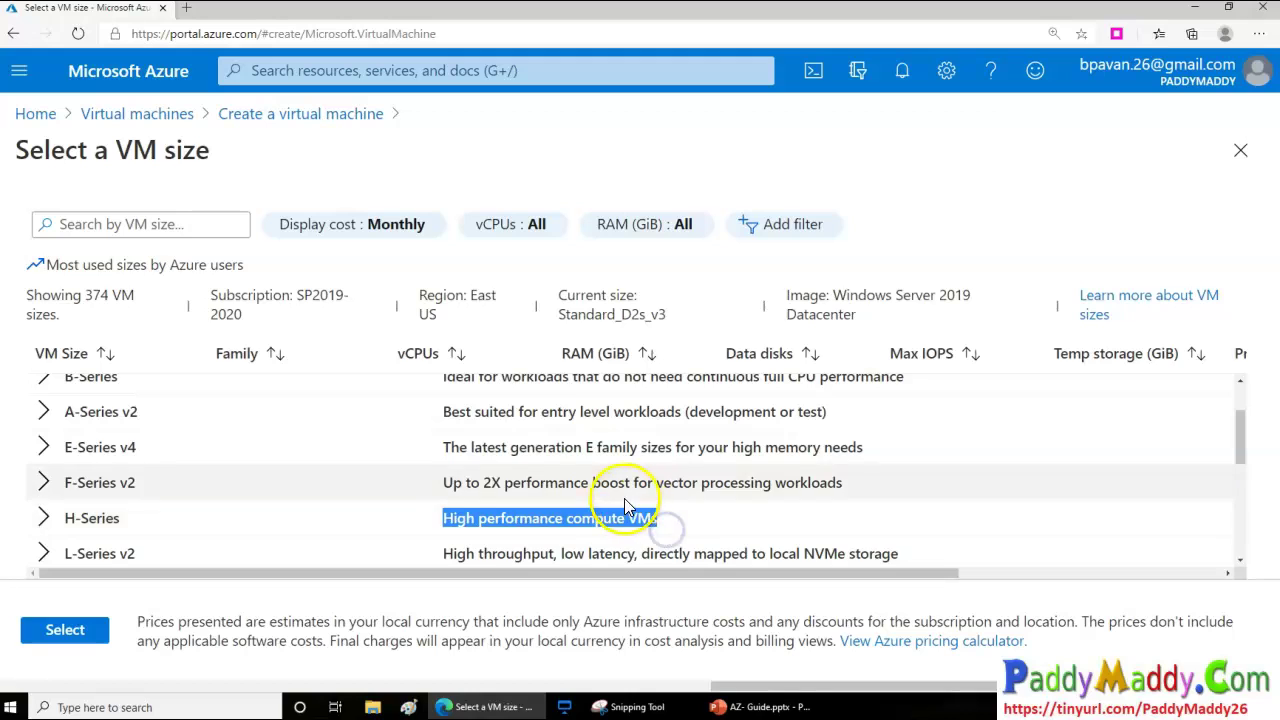
pyautogui.moveTo(500, 483); pyautogui.dragTo(671, 490)
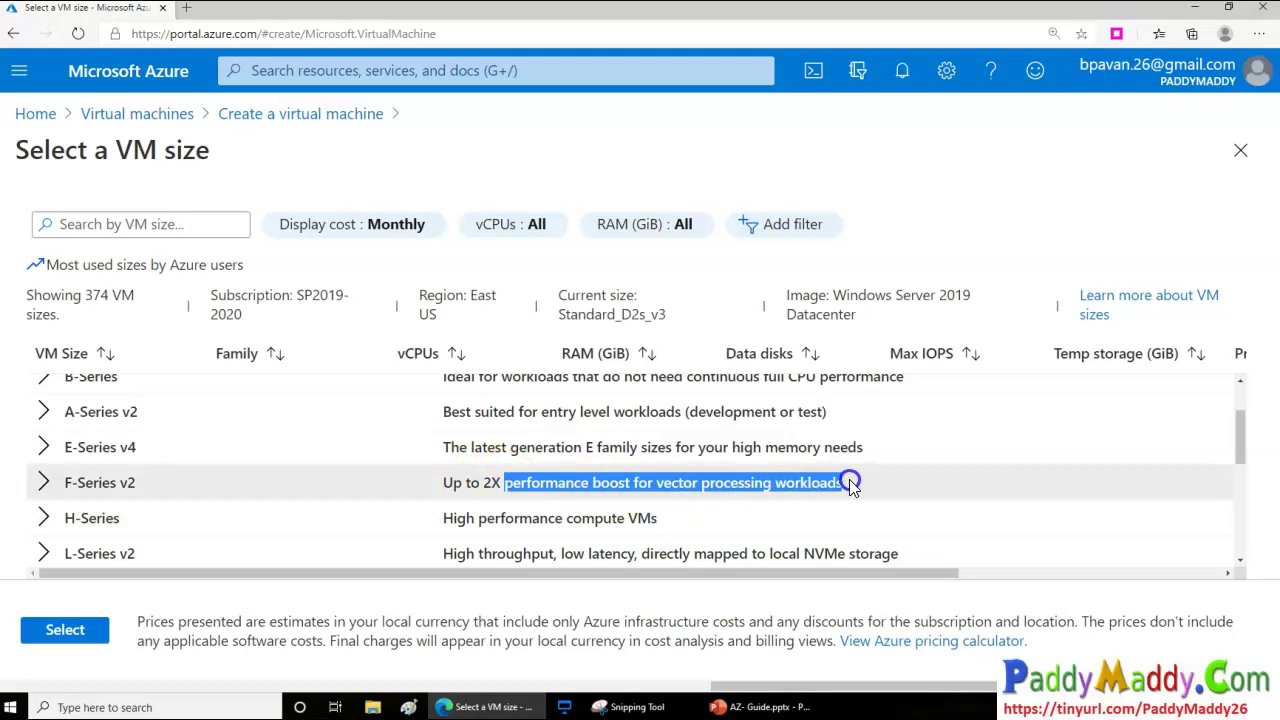
pyautogui.scroll(-1, 827, 492)
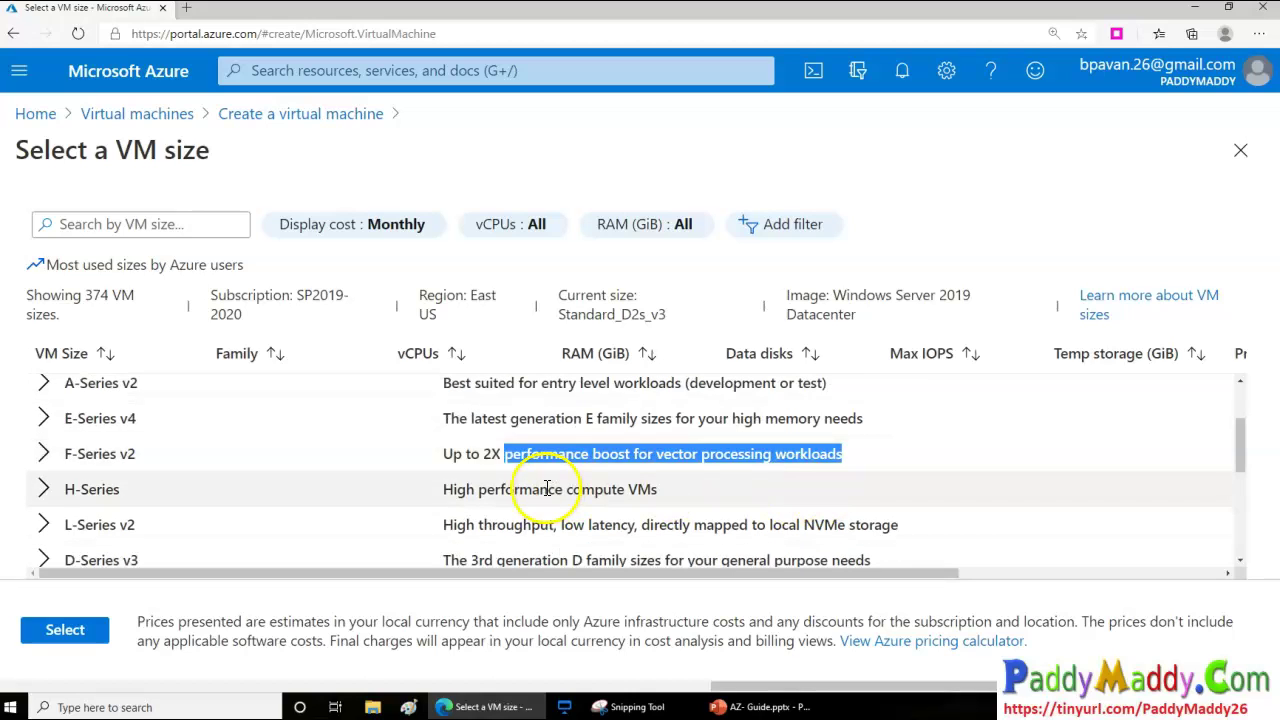
pyautogui.moveTo(470, 420); pyautogui.dragTo(611, 424)
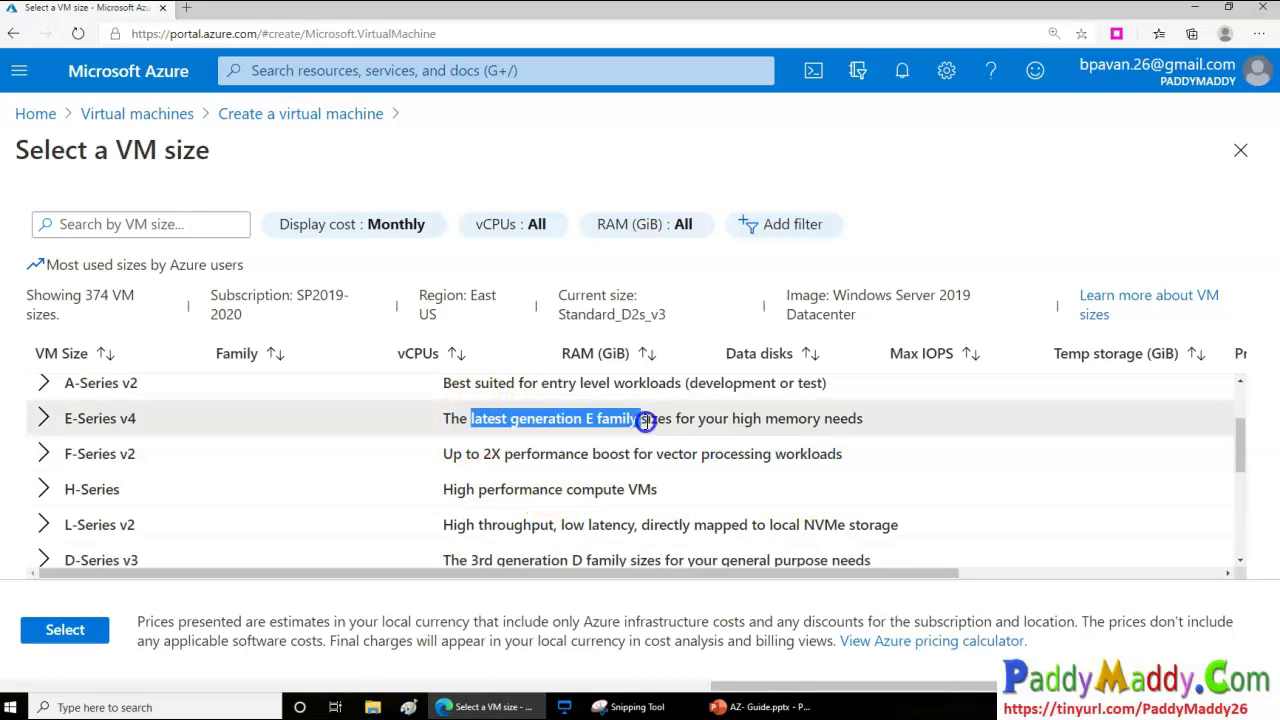
pyautogui.moveTo(717, 421); pyautogui.dragTo(815, 421)
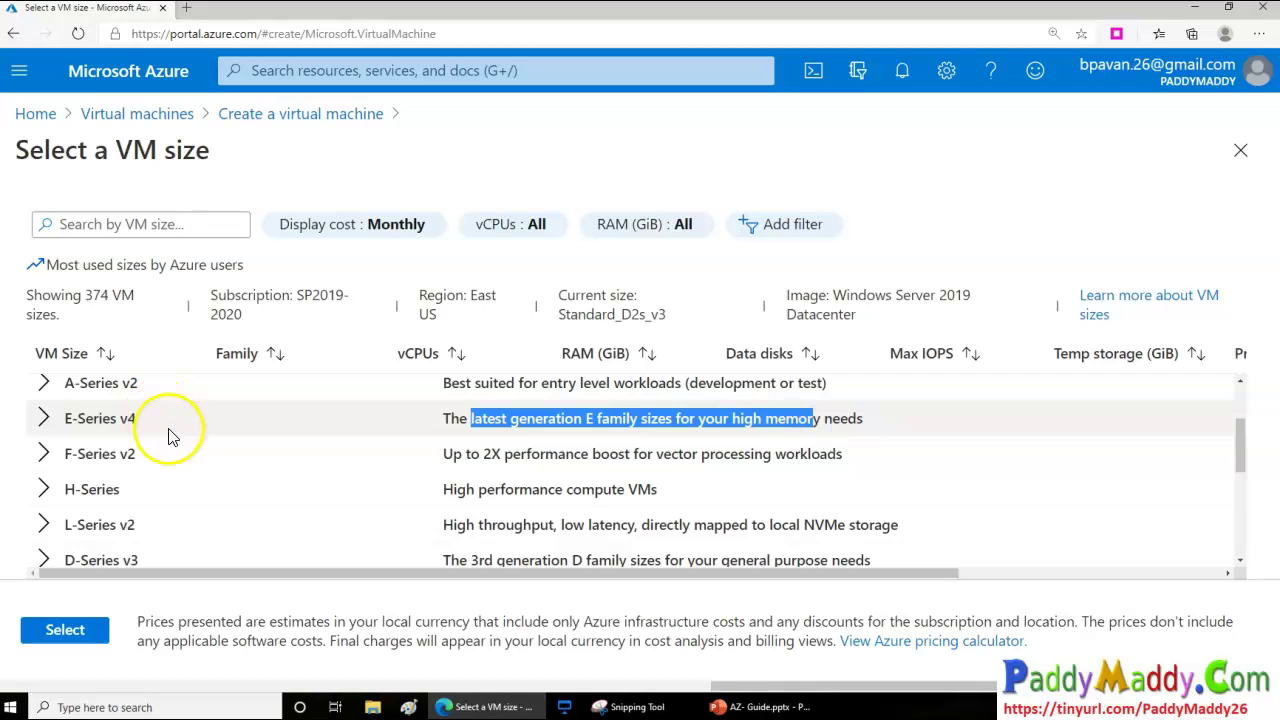
pyautogui.scroll(-1, 293, 497)
pyautogui.scroll(-2, 293, 497)
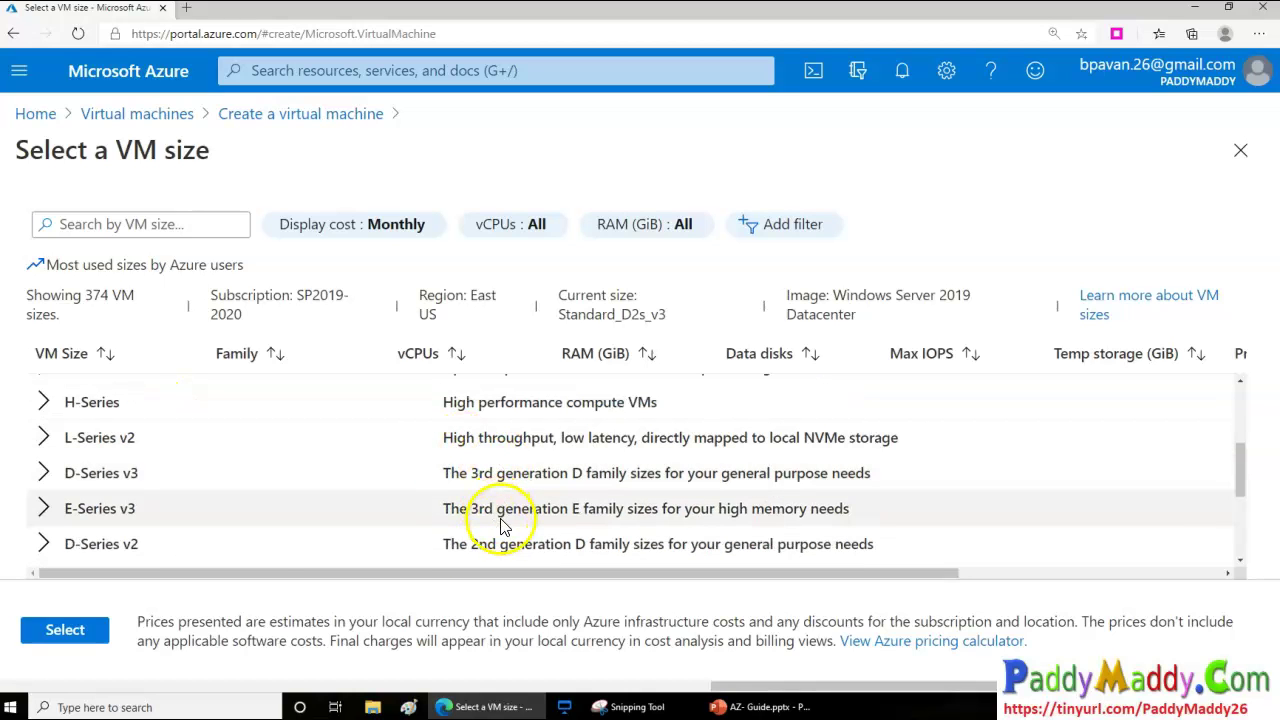
pyautogui.scroll(-4, 470, 545)
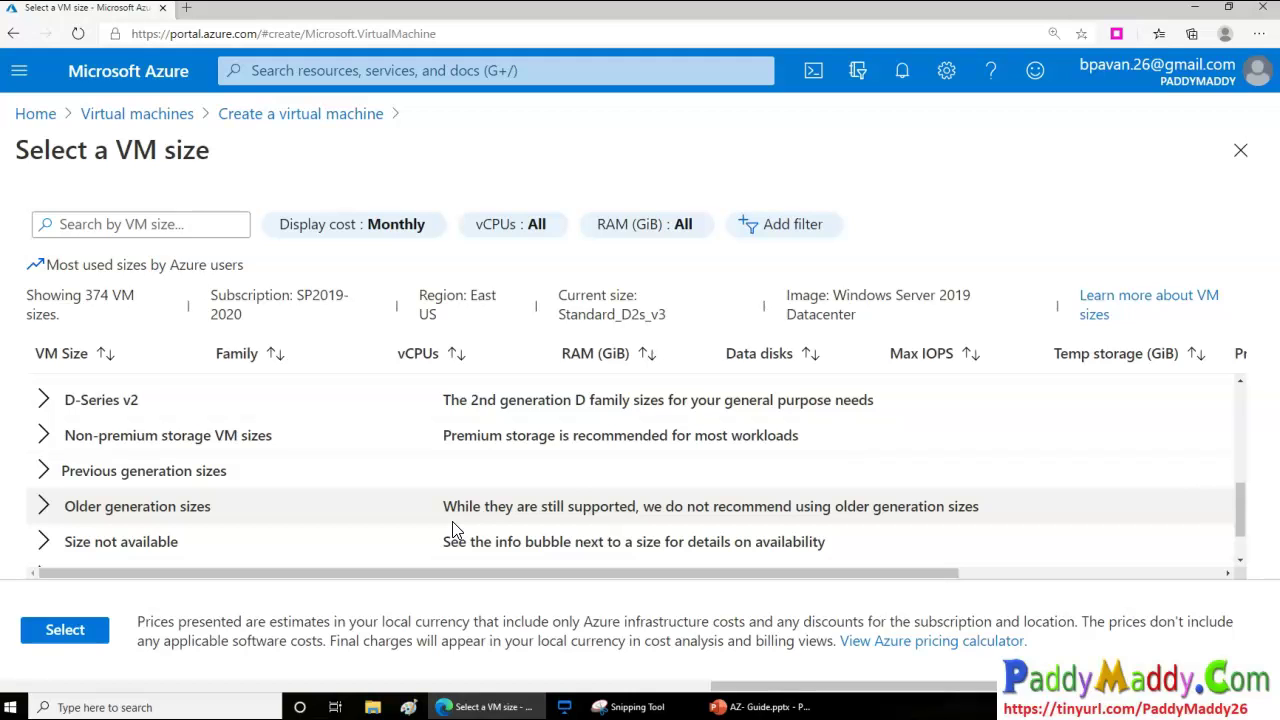
pyautogui.click(538, 468)
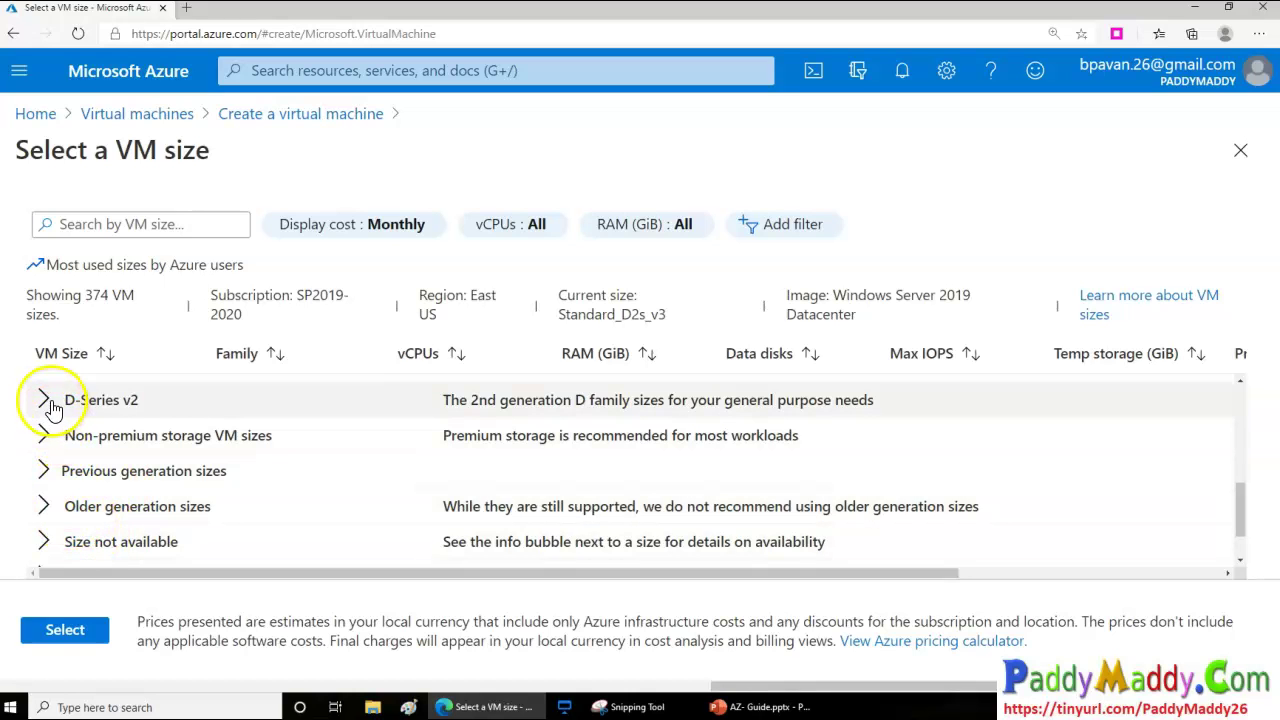
pyautogui.scroll(3, 100, 440)
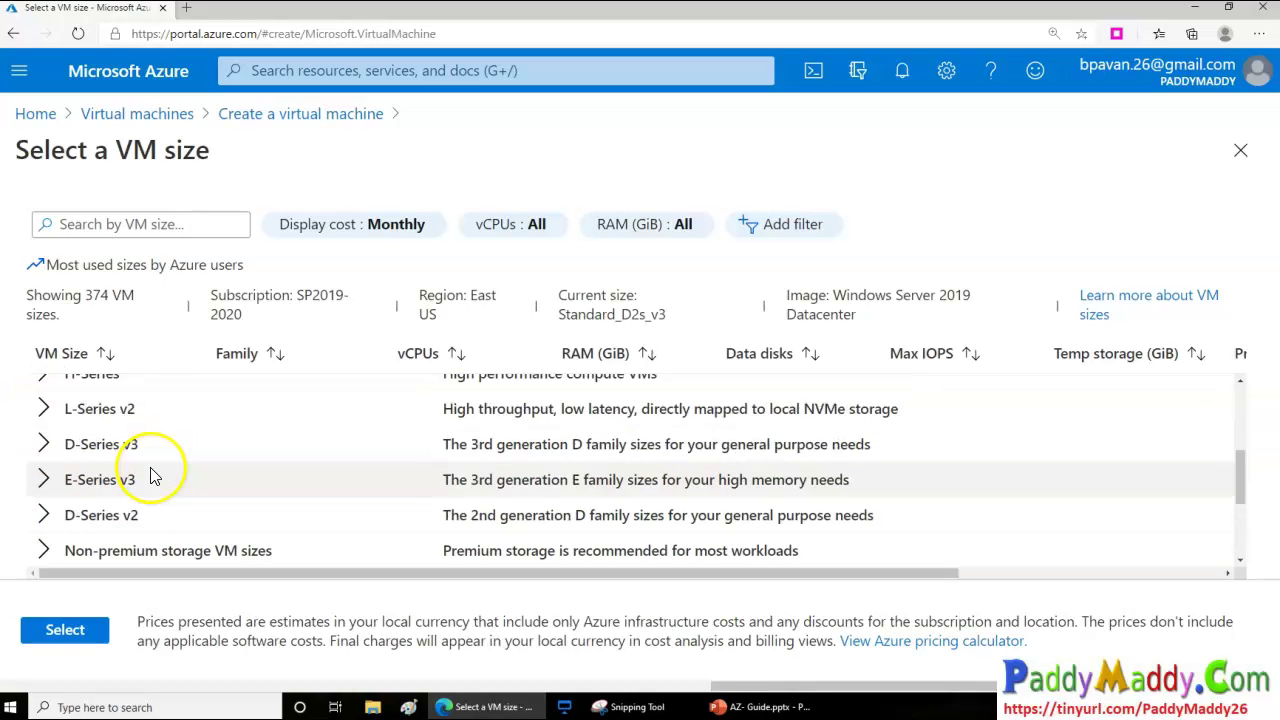
pyautogui.scroll(1, 200, 488)
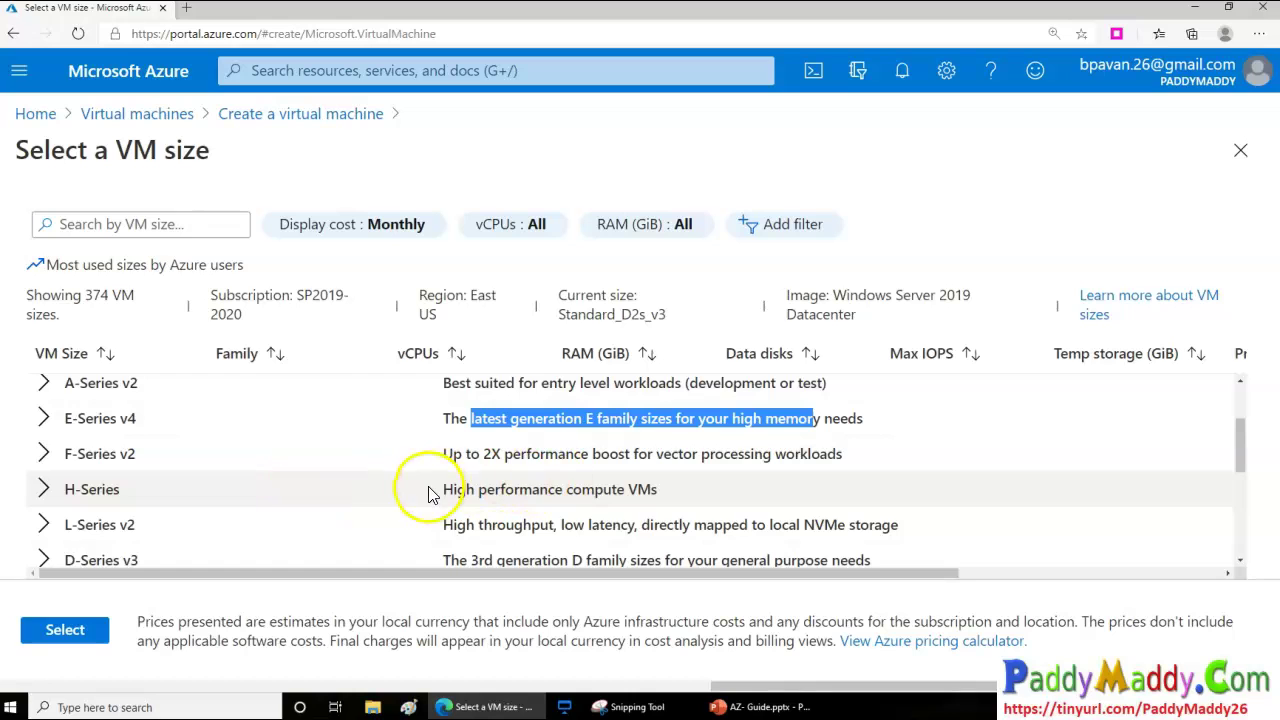
pyautogui.scroll(2, 390, 478)
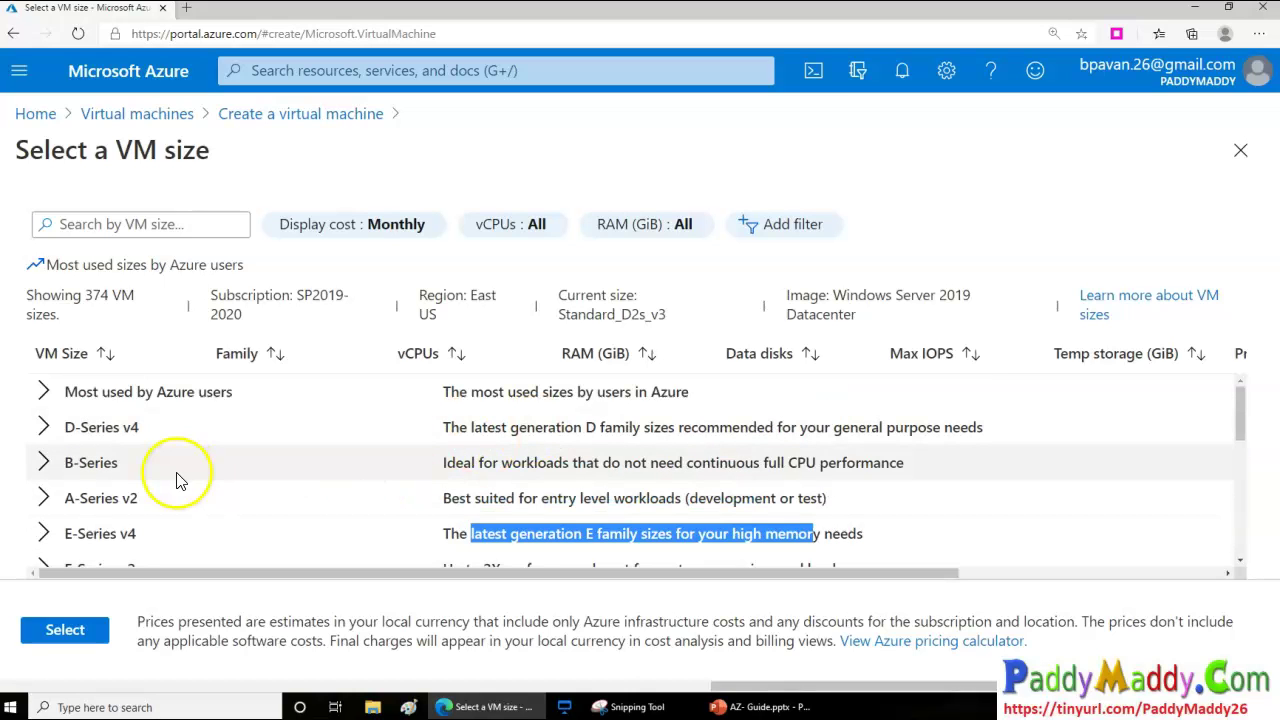
pyautogui.scroll(-2, 257, 512)
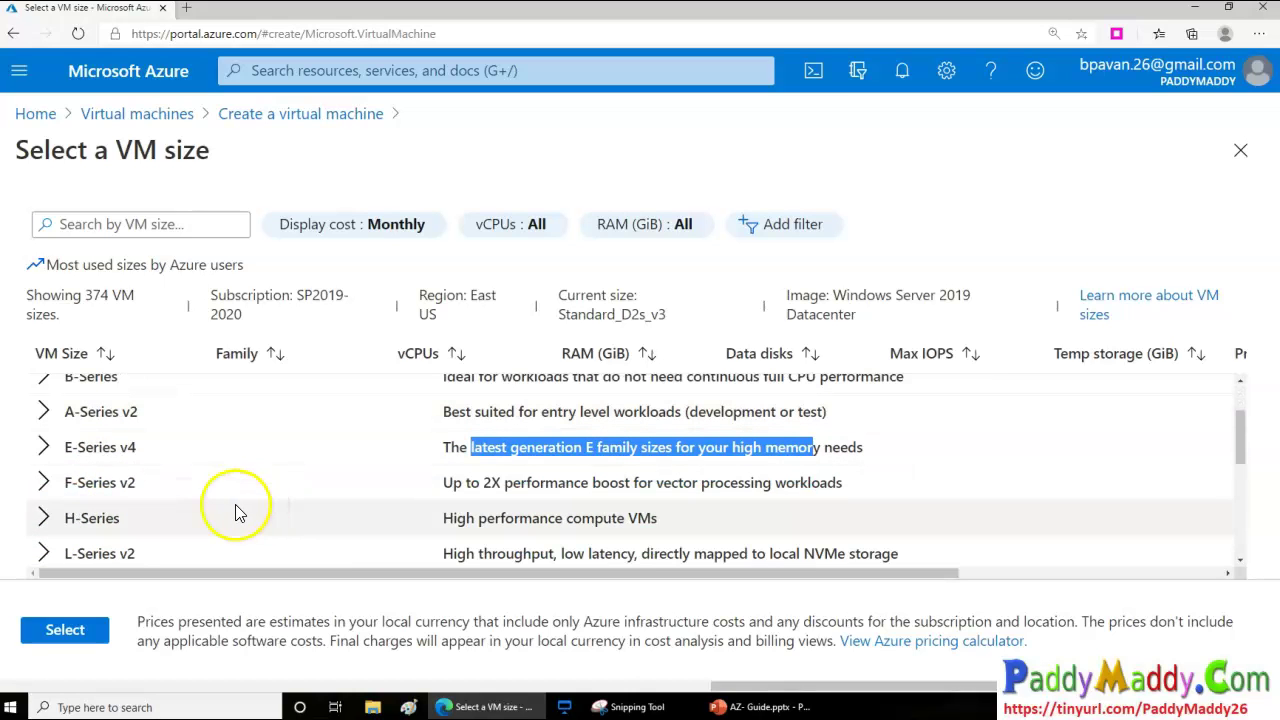
# Expand the H-Series group and examine the H8 and HB60rs size specifications
pyautogui.click(45, 522)
pyautogui.scroll(-1, 286, 486)
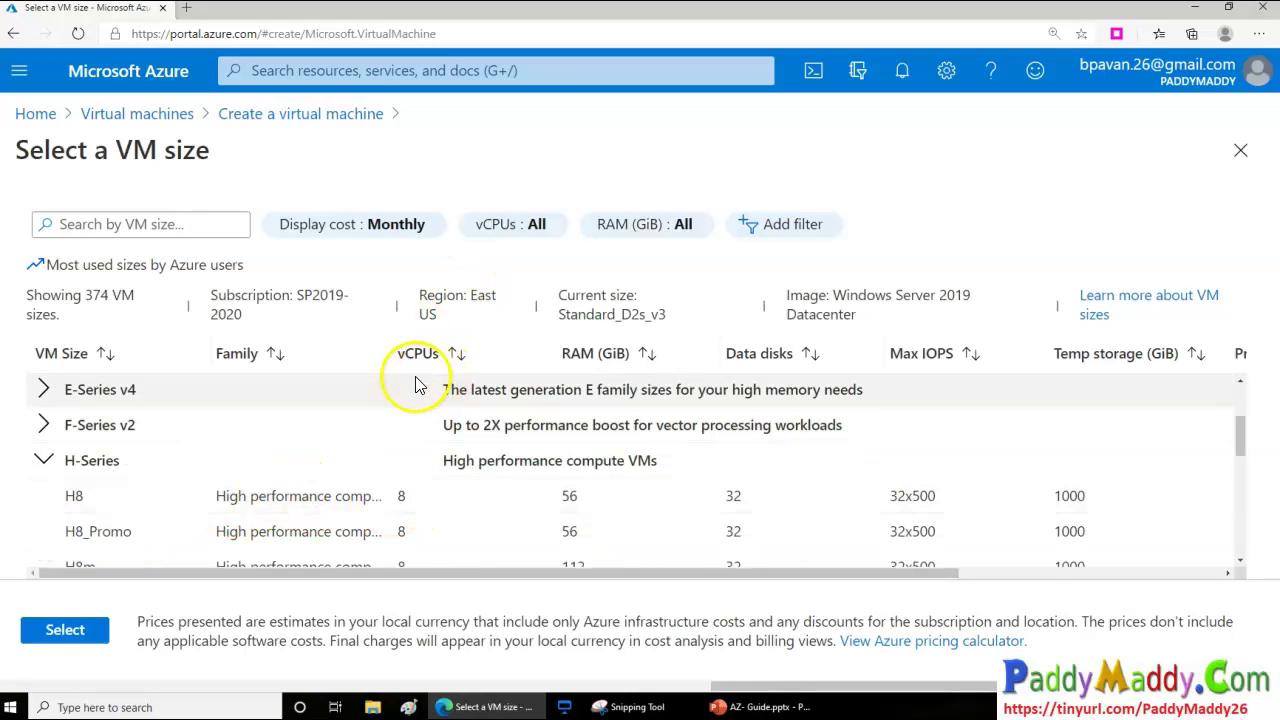
pyautogui.moveTo(403, 500); pyautogui.dragTo(571, 503)
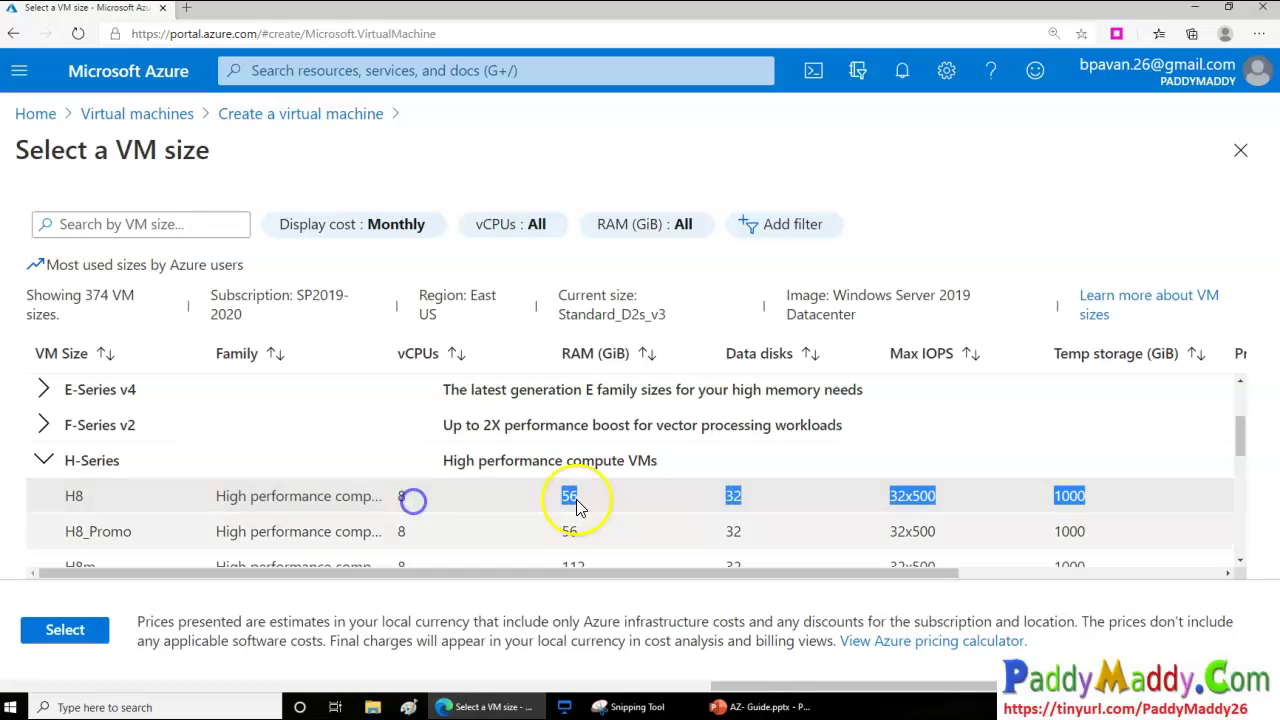
pyautogui.click(572, 500)
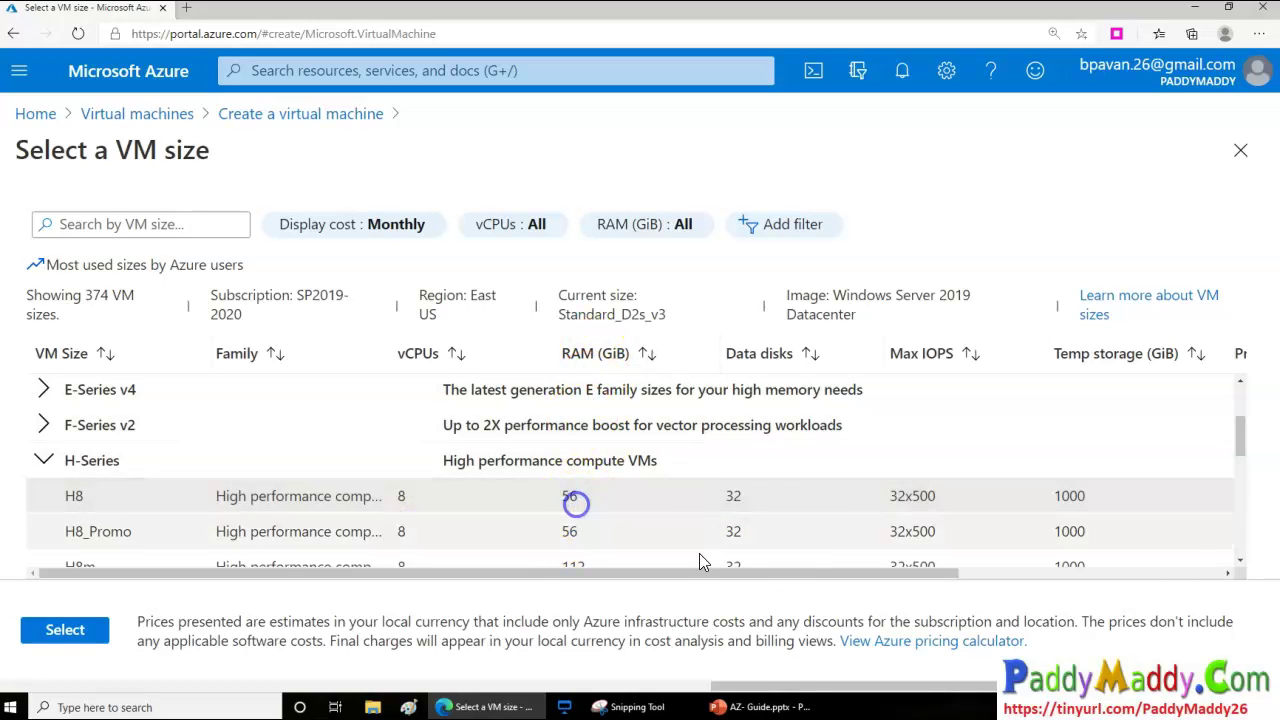
pyautogui.moveTo(715, 495); pyautogui.dragTo(745, 512)
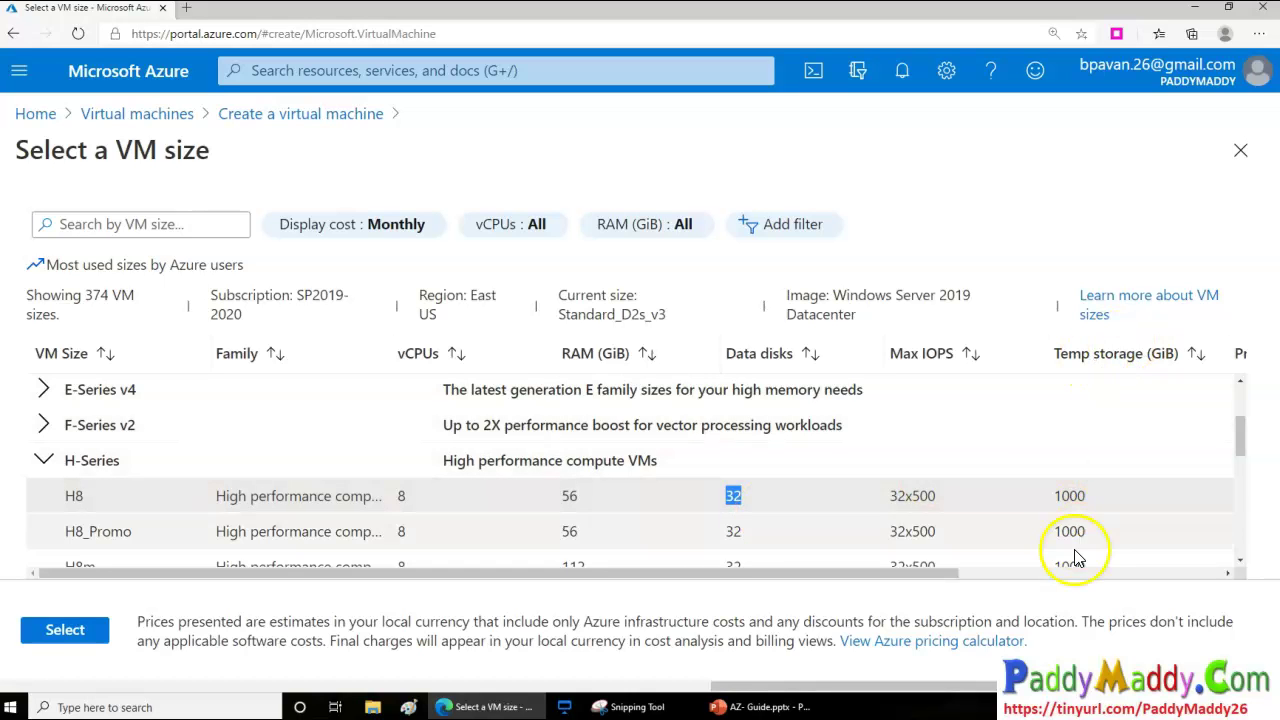
pyautogui.moveTo(975, 585); pyautogui.dragTo(873, 500)
pyautogui.click(754, 426)
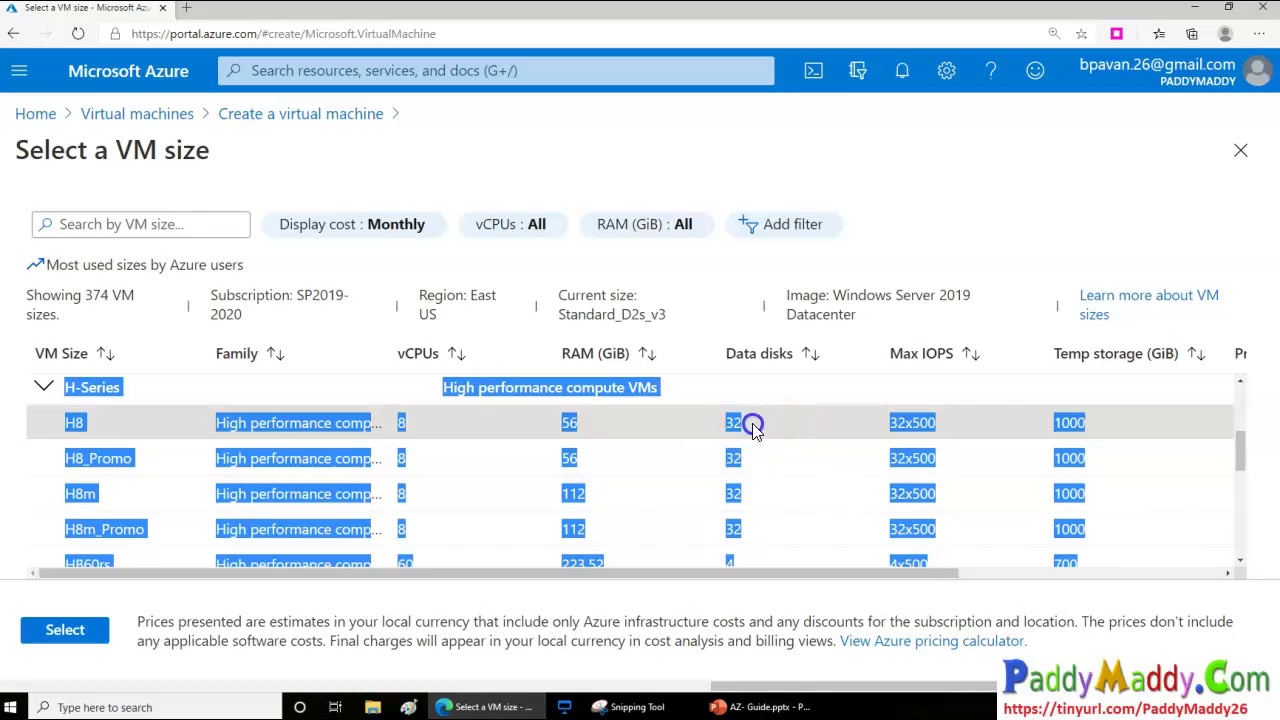
pyautogui.moveTo(931, 574); pyautogui.dragTo(1200, 572)
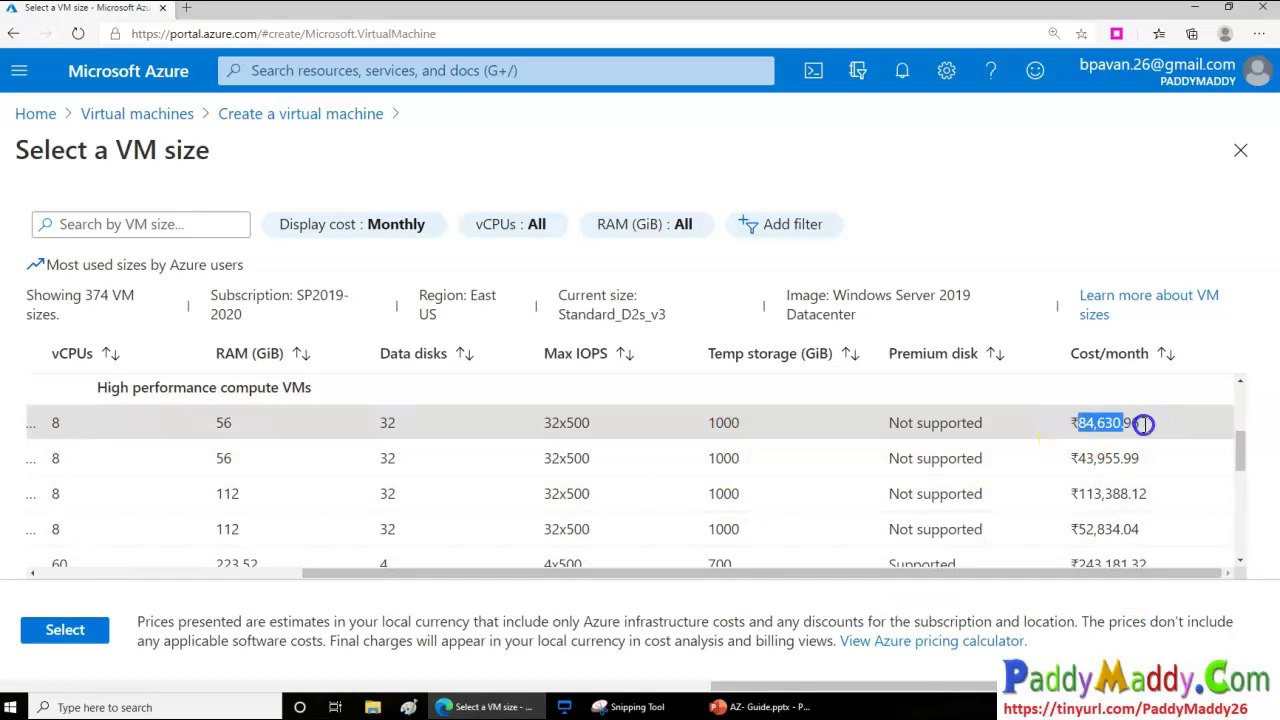
pyautogui.moveTo(862, 574); pyautogui.dragTo(540, 634)
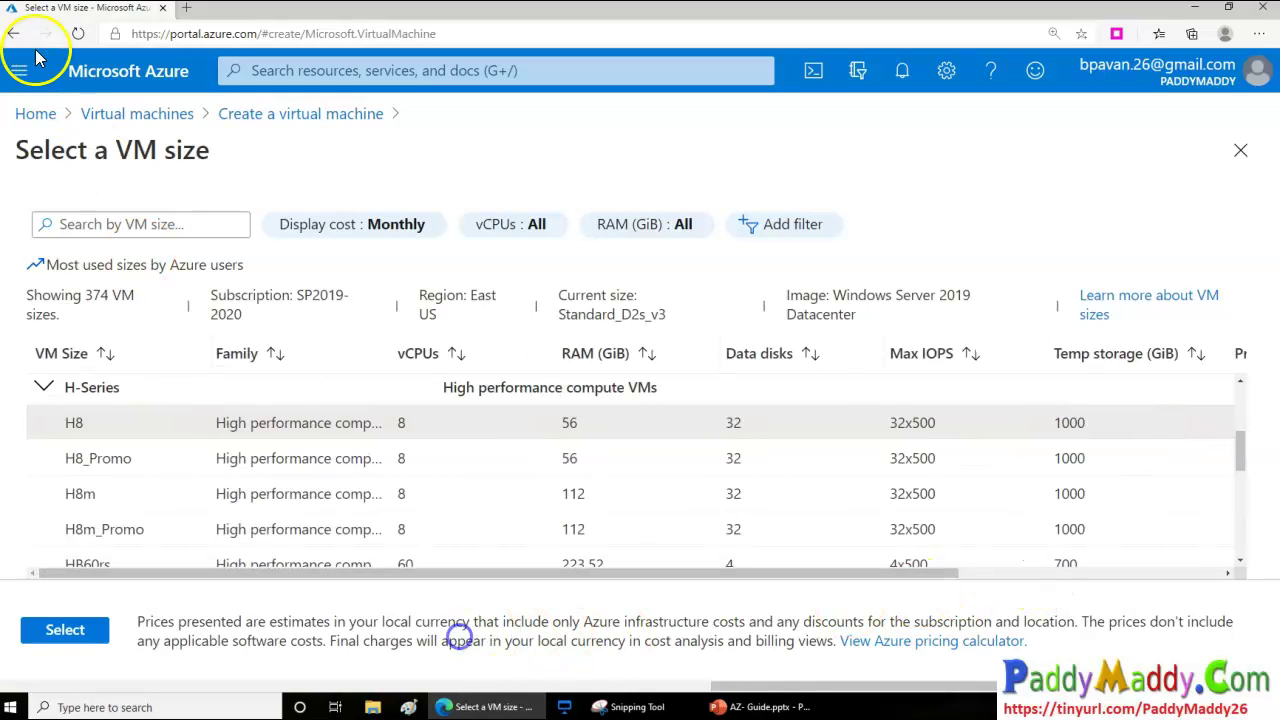
pyautogui.scroll(-1, 505, 511)
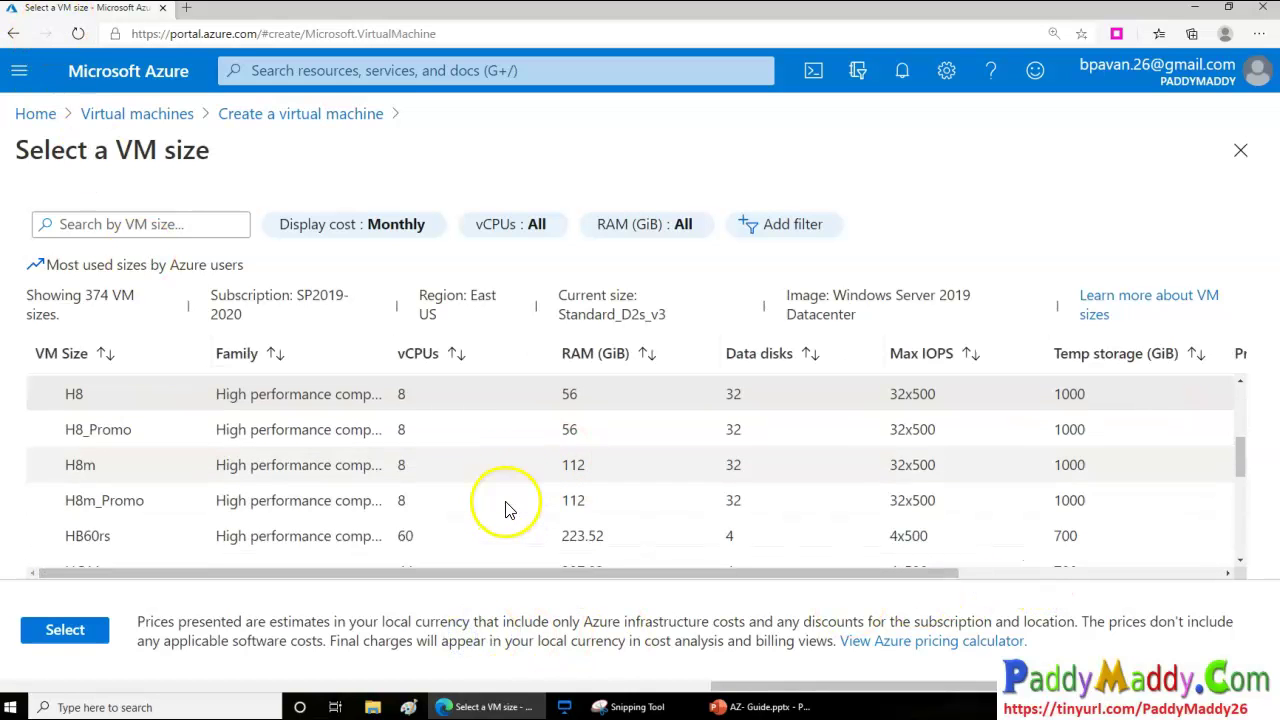
pyautogui.click(403, 547)
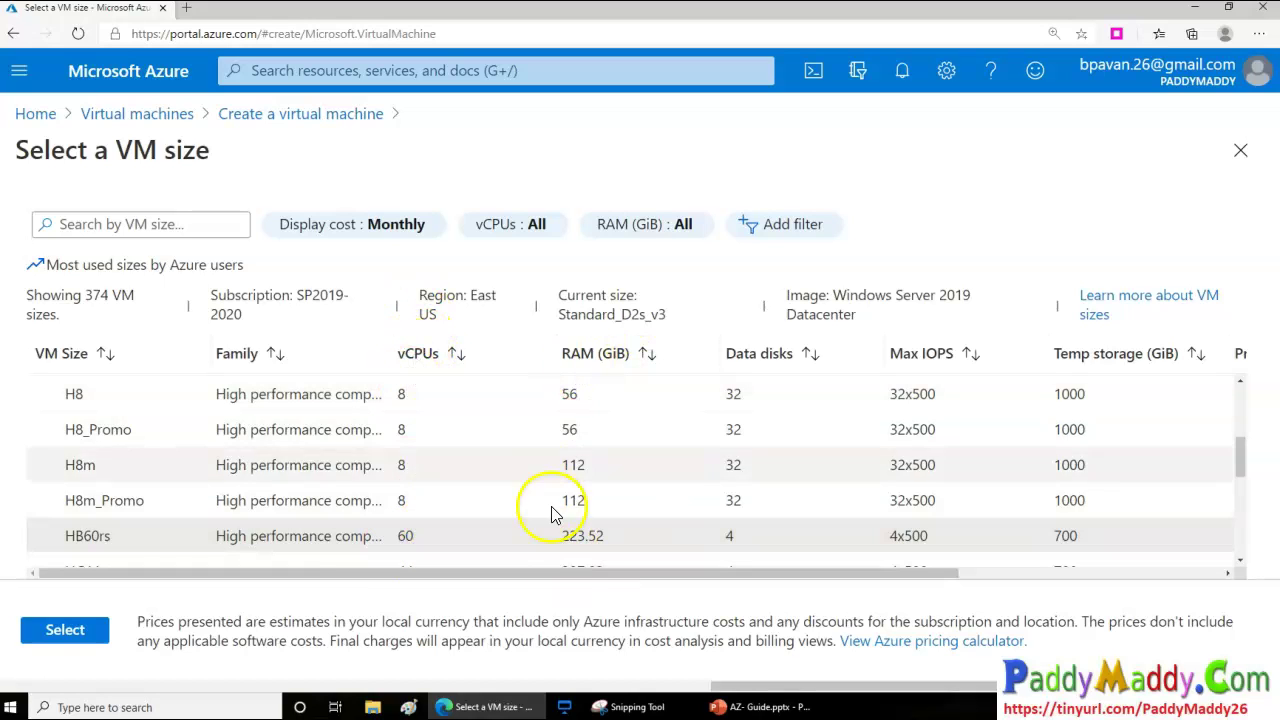
pyautogui.moveTo(486, 532); pyautogui.dragTo(1105, 588)
pyautogui.click(1088, 537)
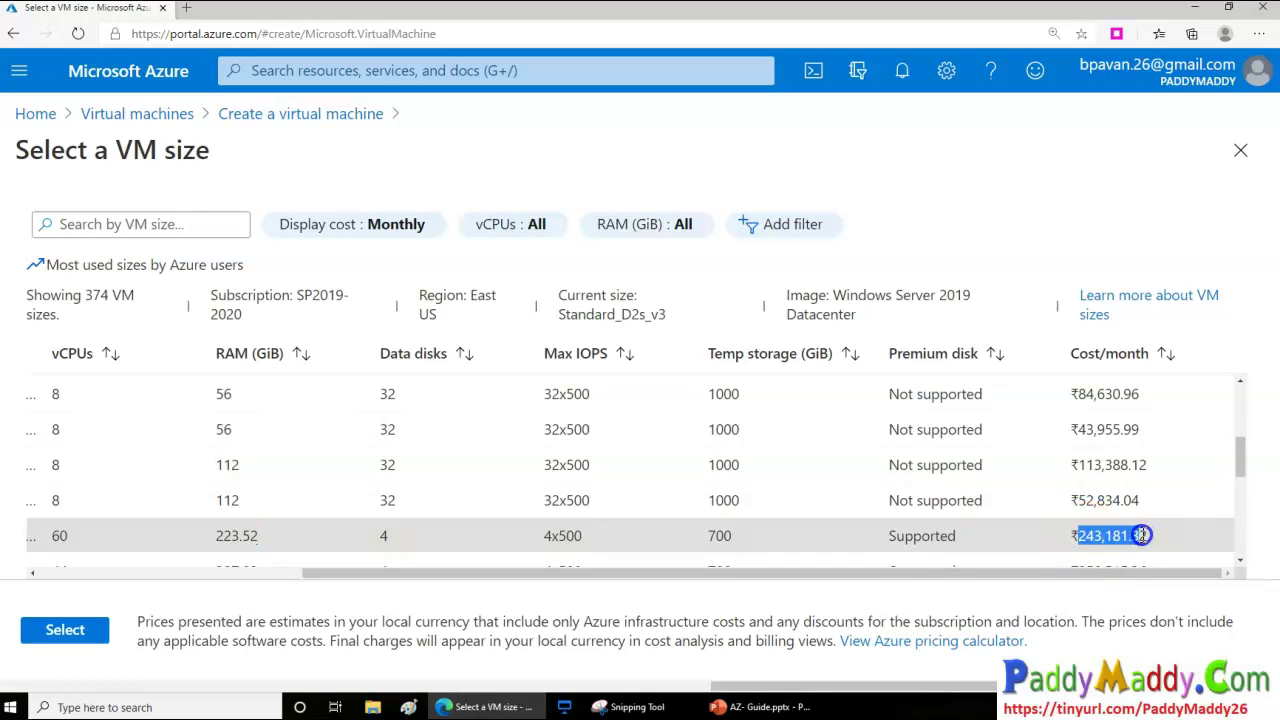
pyautogui.moveTo(1088, 571); pyautogui.dragTo(496, 590)
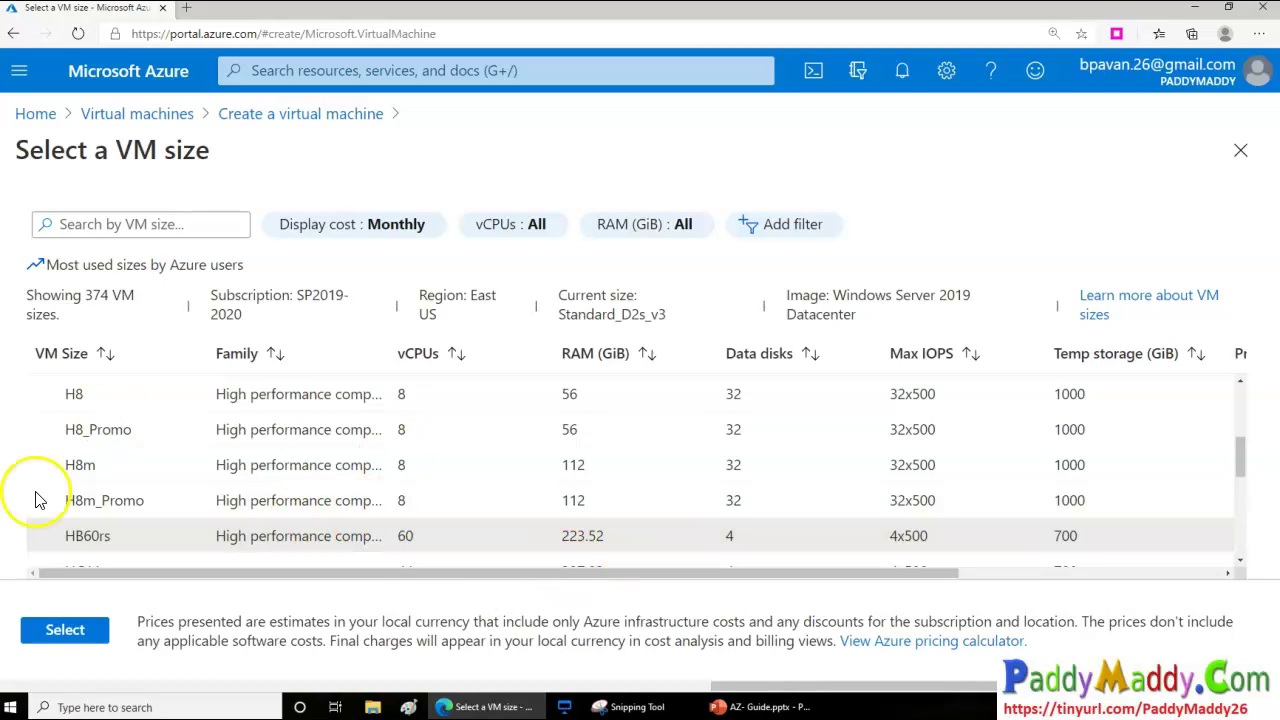
pyautogui.scroll(1, 175, 441)
# Browse the F-Series v2 sizes, then close the catalogue keeping Standard_D2s_v3
pyautogui.click(43, 406)
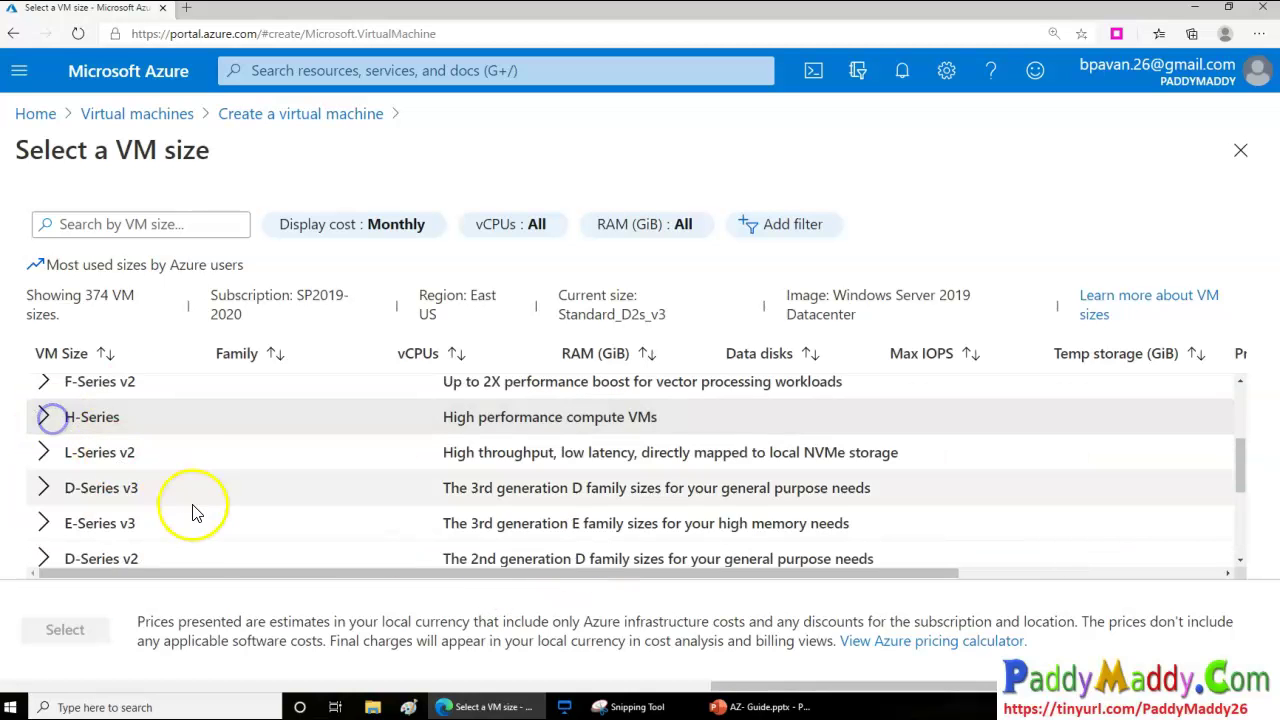
pyautogui.scroll(1, 196, 513)
pyautogui.click(43, 467)
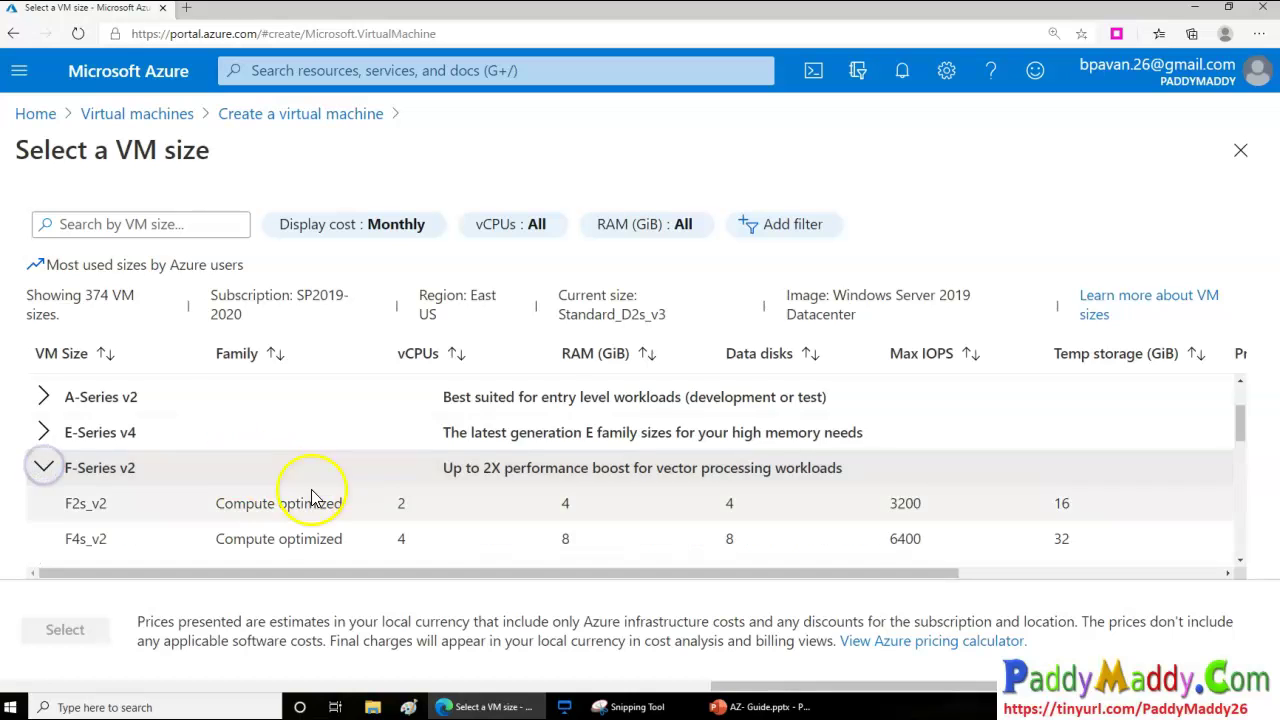
pyautogui.scroll(-1, 470, 520)
pyautogui.scroll(3, 505, 538)
pyautogui.scroll(-3, 200, 475)
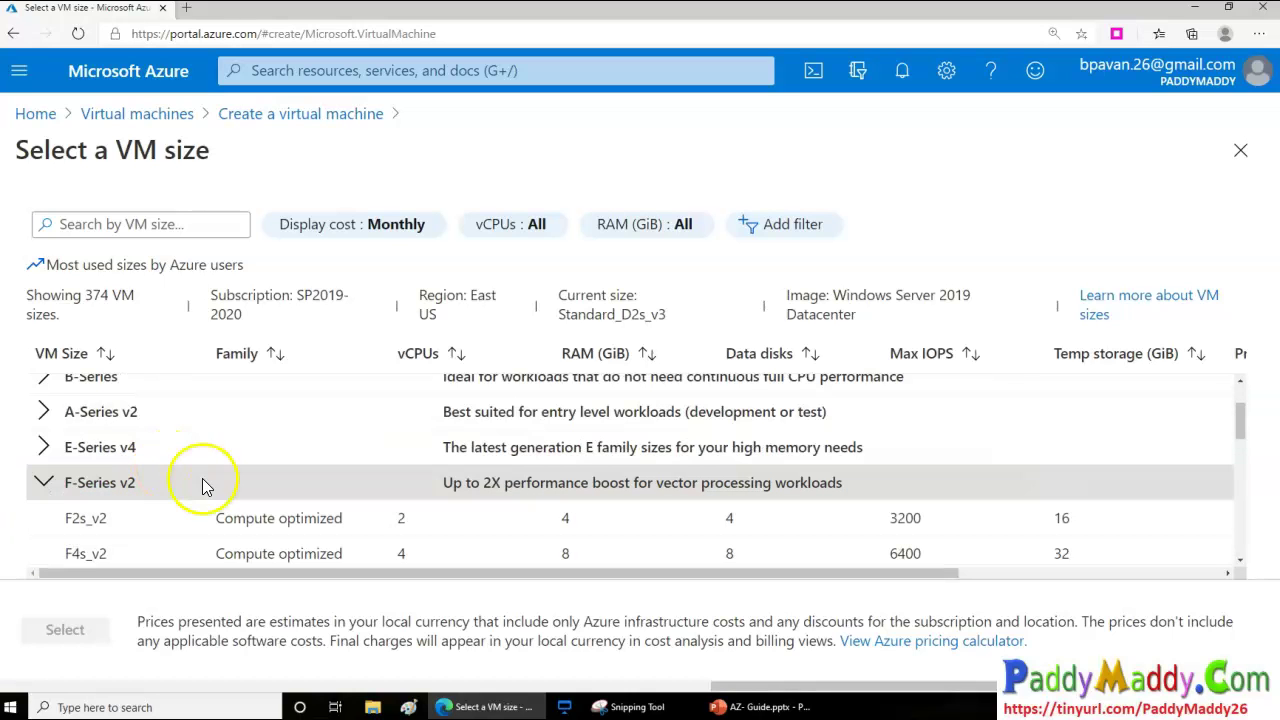
pyautogui.scroll(-2, 608, 483)
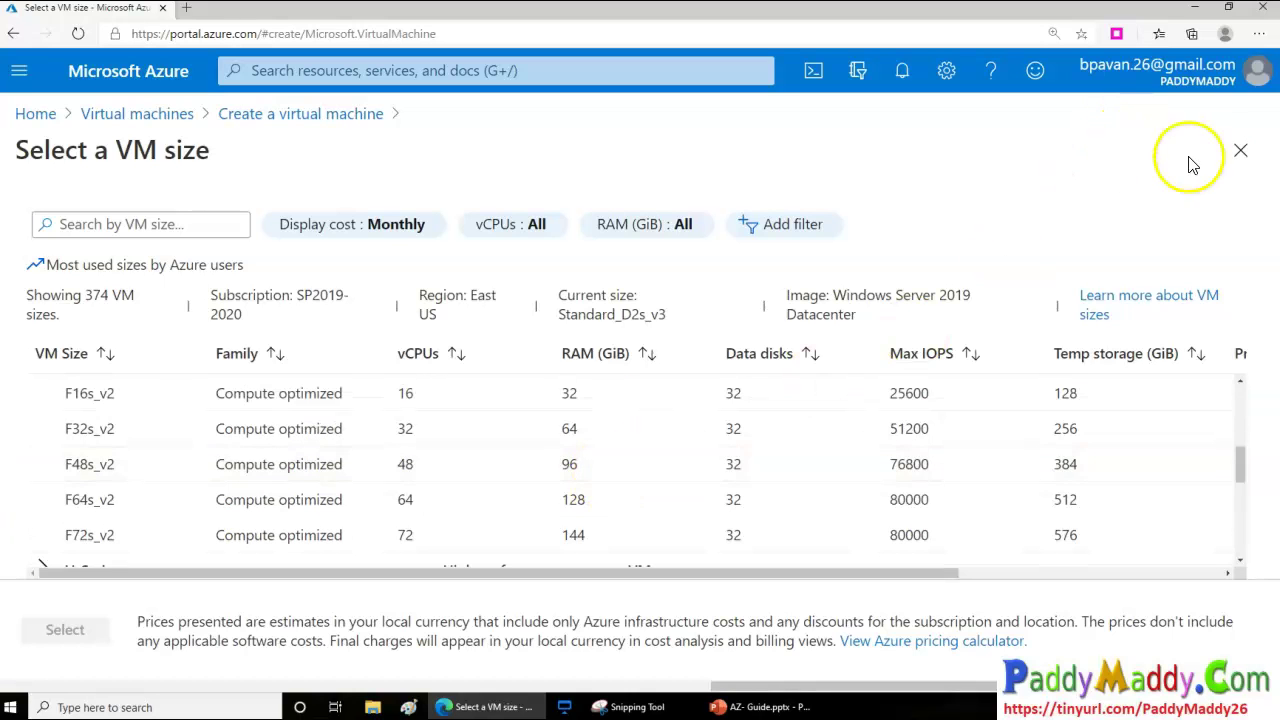
pyautogui.click(1236, 155)
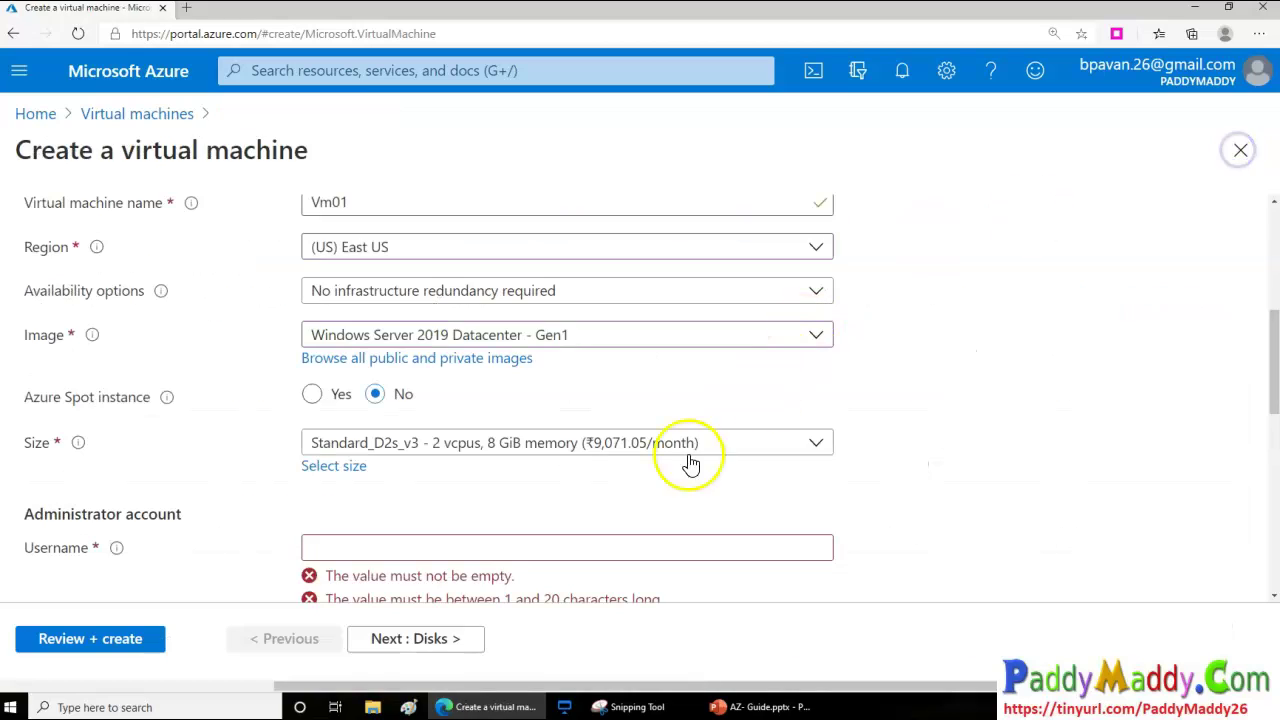
# Keep Standard_D2s_v3 as the size and go to the administrator Username field
pyautogui.click(575, 452)
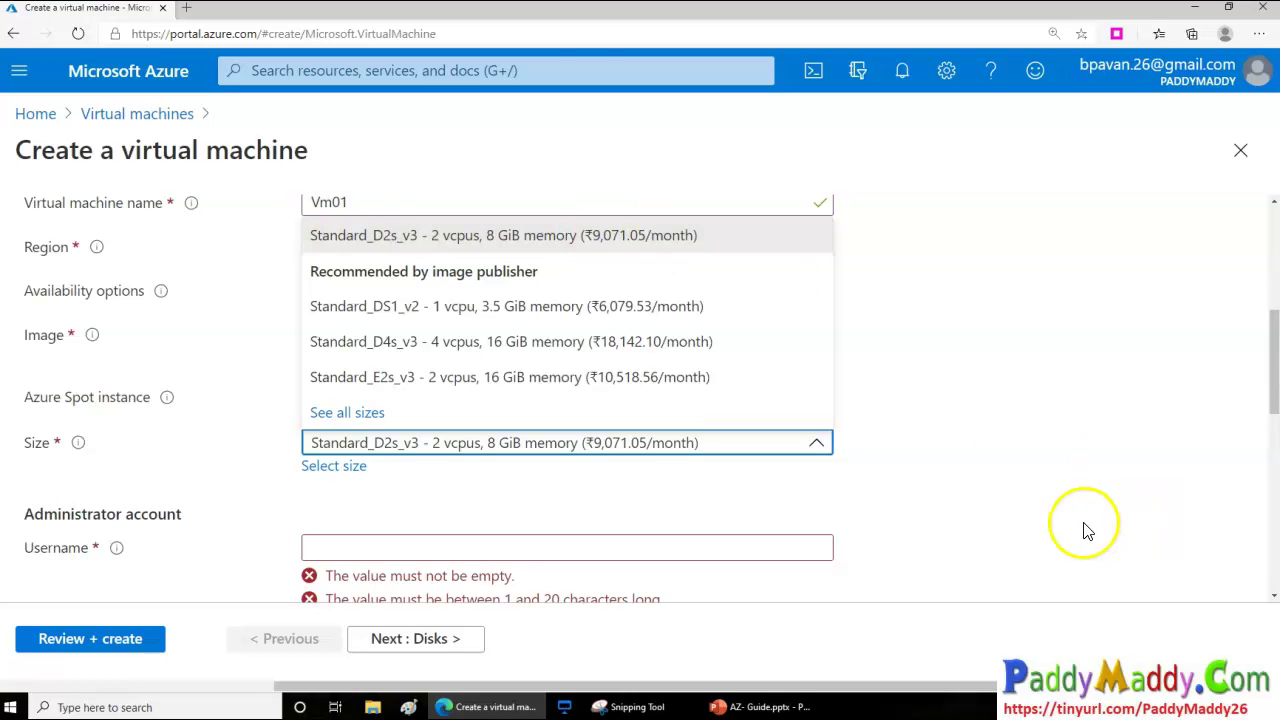
pyautogui.click(690, 238)
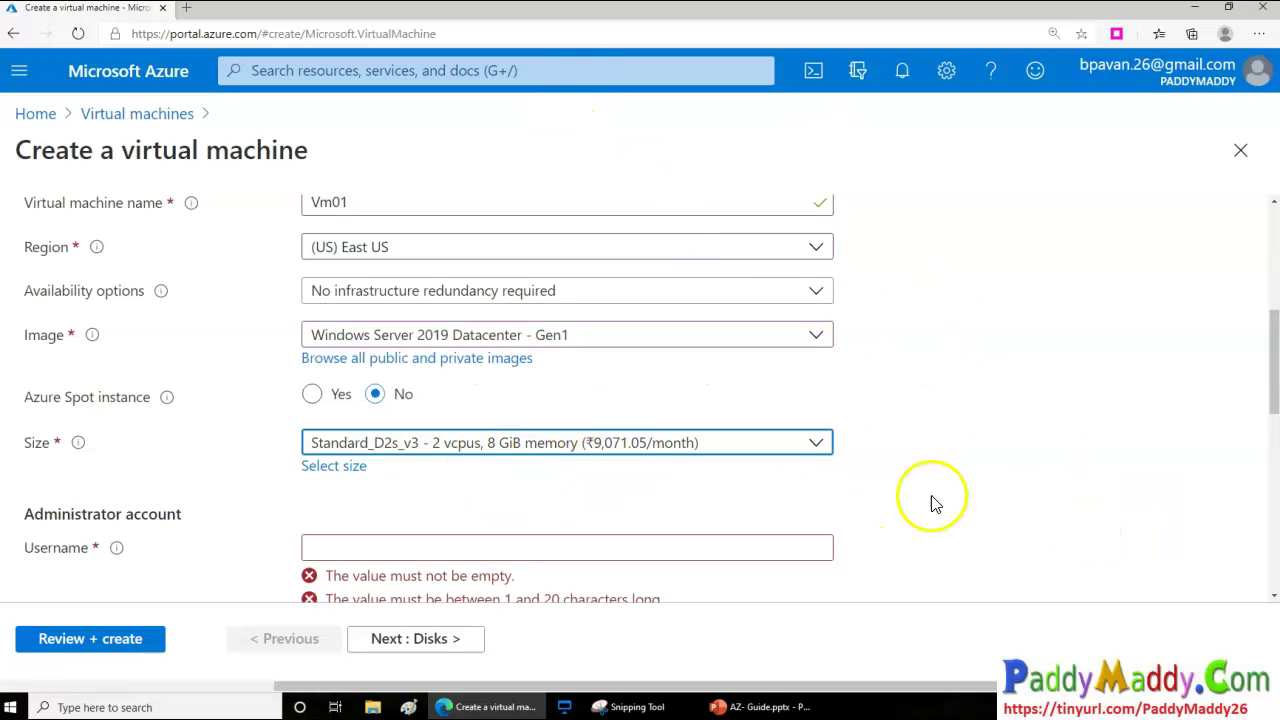
pyautogui.scroll(-3, 931, 500)
pyautogui.click(454, 301)
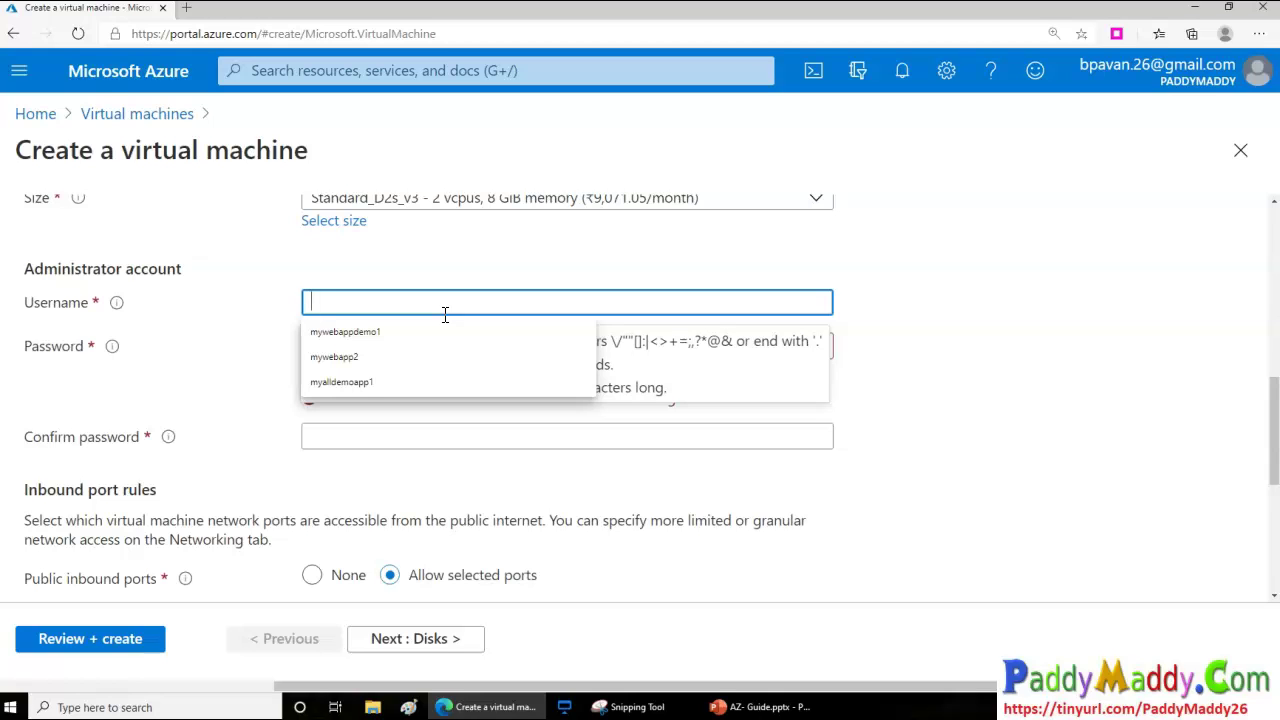
# Enter 'administrator' as the VM username, which Azure rejects as a reserved word
pyautogui.write('Paddy')
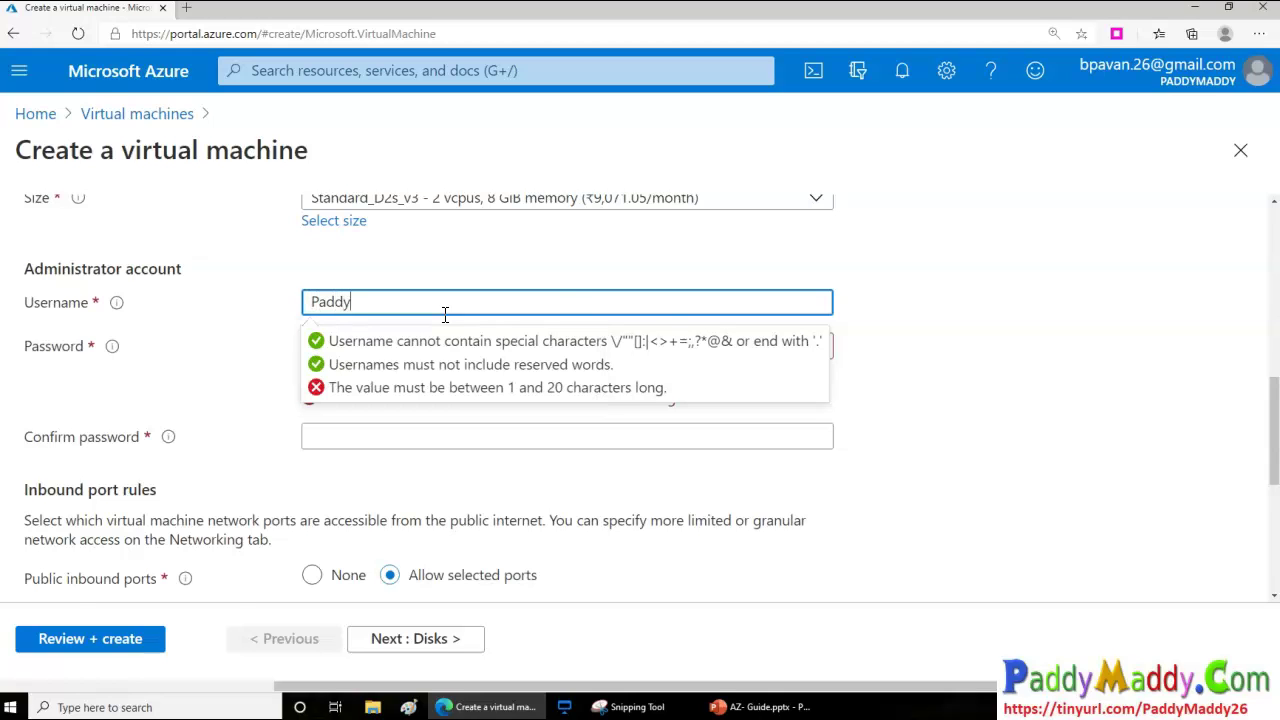
pyautogui.press('Tab')
pyautogui.hotkey('shift', 'Tab')
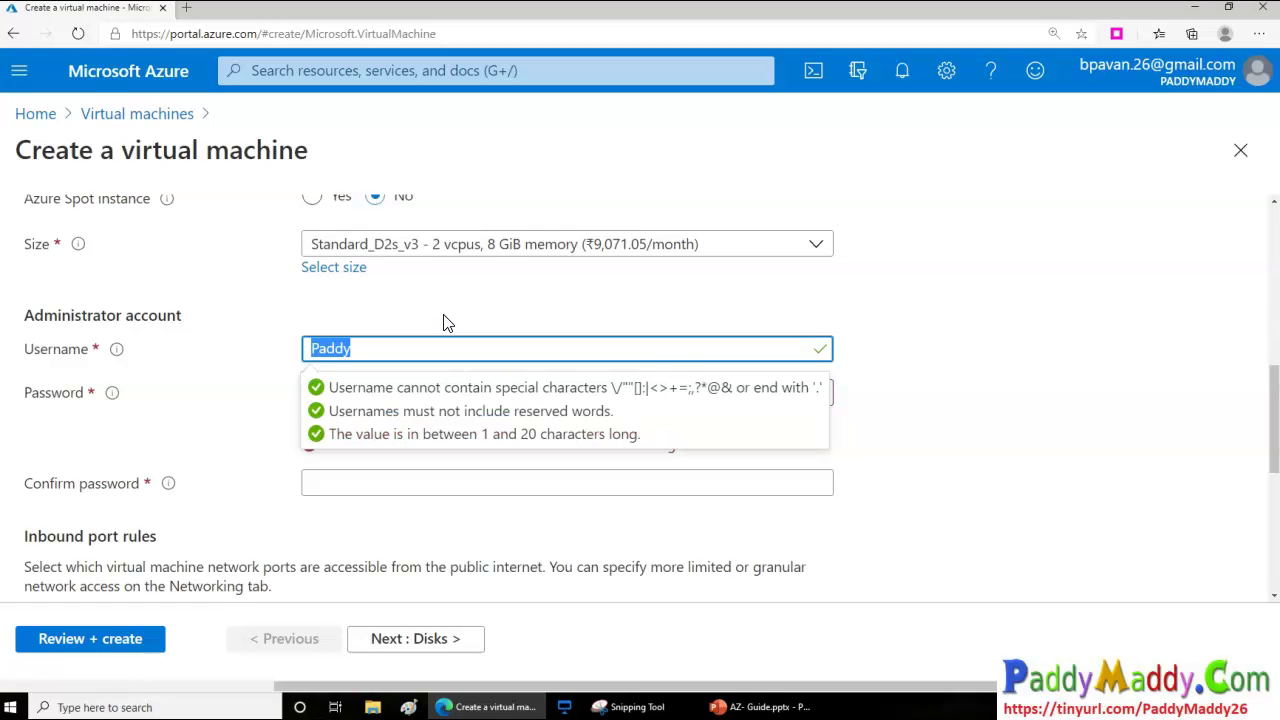
pyautogui.write('administrat')
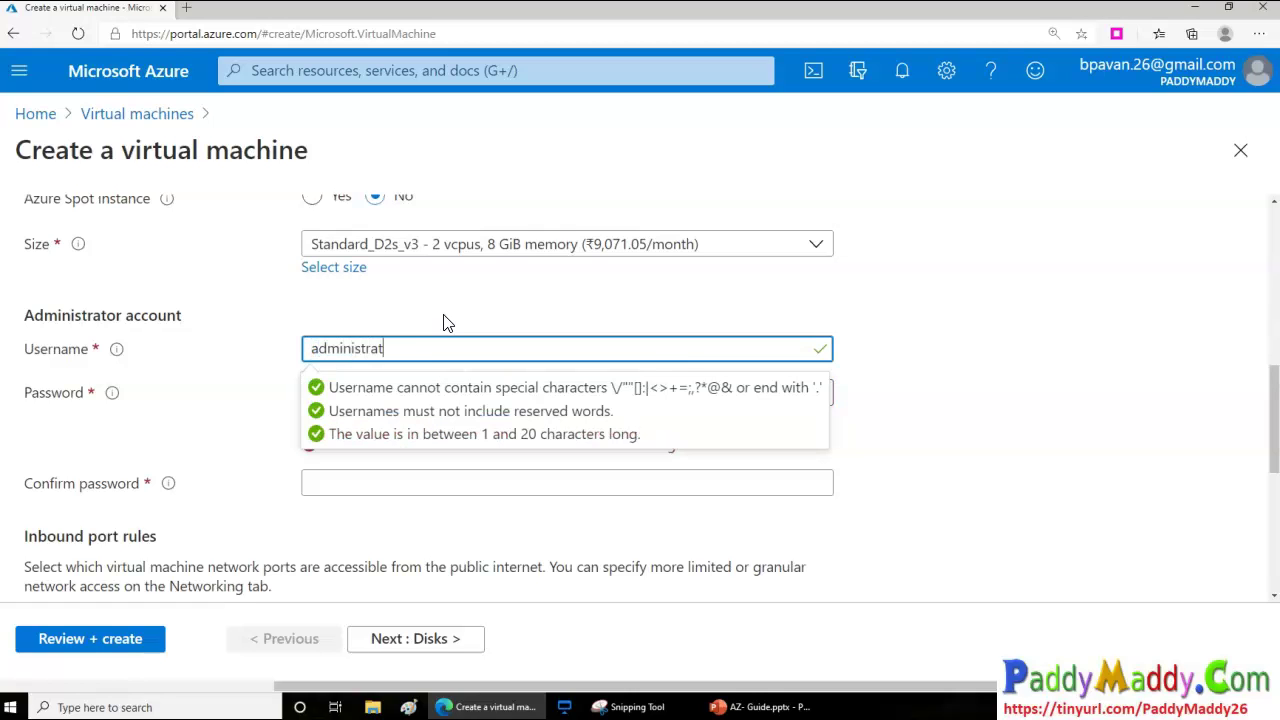
pyautogui.write('or')
pyautogui.press('Tab')
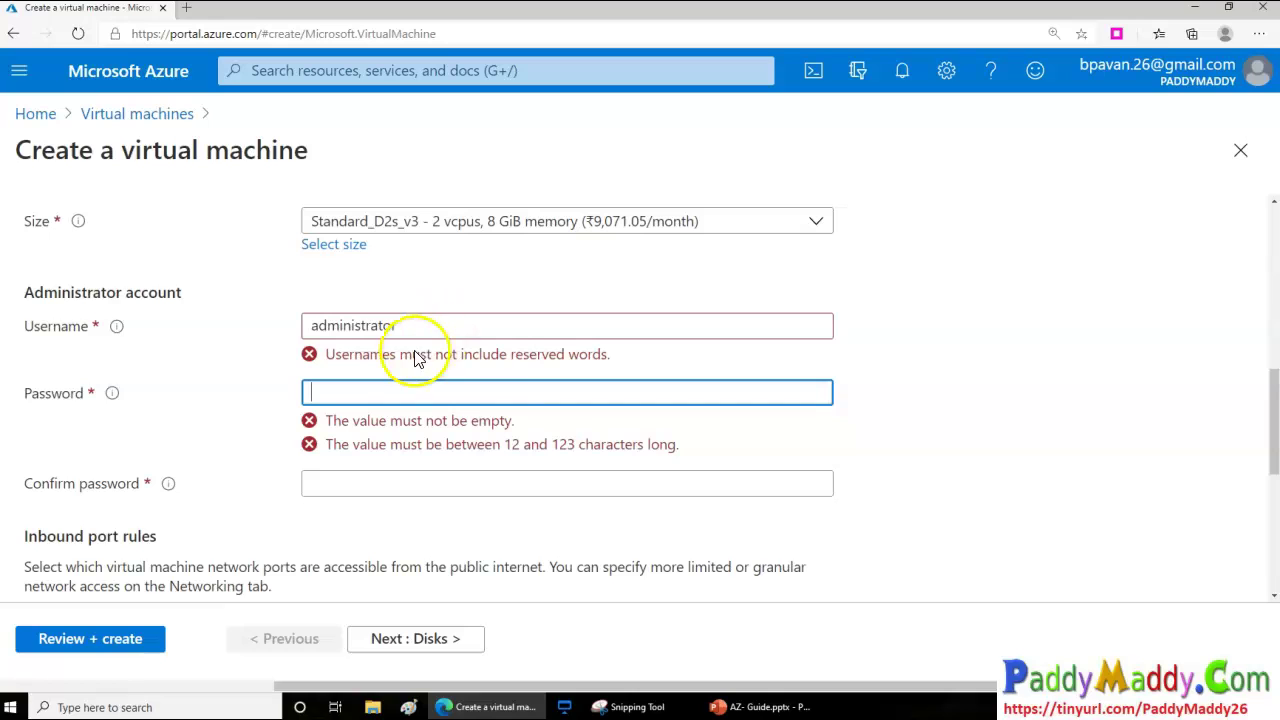
pyautogui.moveTo(390, 355); pyautogui.dragTo(535, 366)
# Replace the rejected username with a valid one and fill in a matching password and confirmation
pyautogui.doubleClick(360, 328)
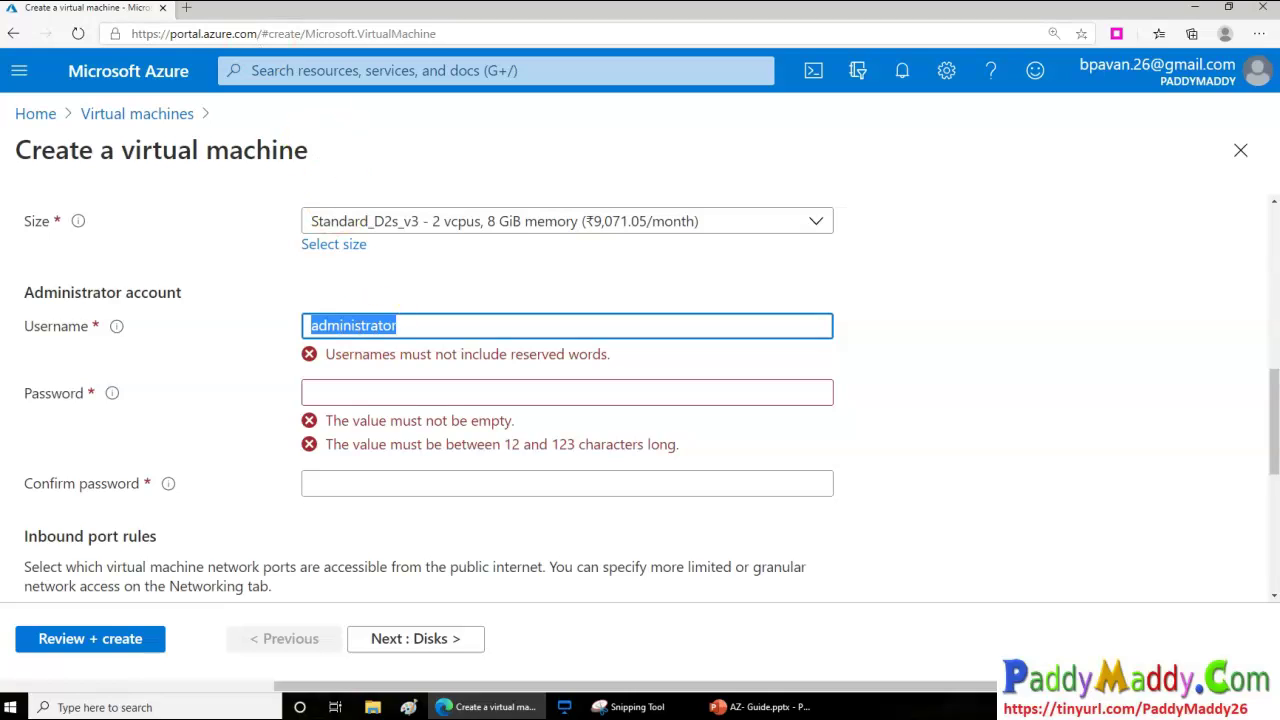
pyautogui.click(417, 322)
pyautogui.moveTo(417, 322); pyautogui.dragTo(110, 323)
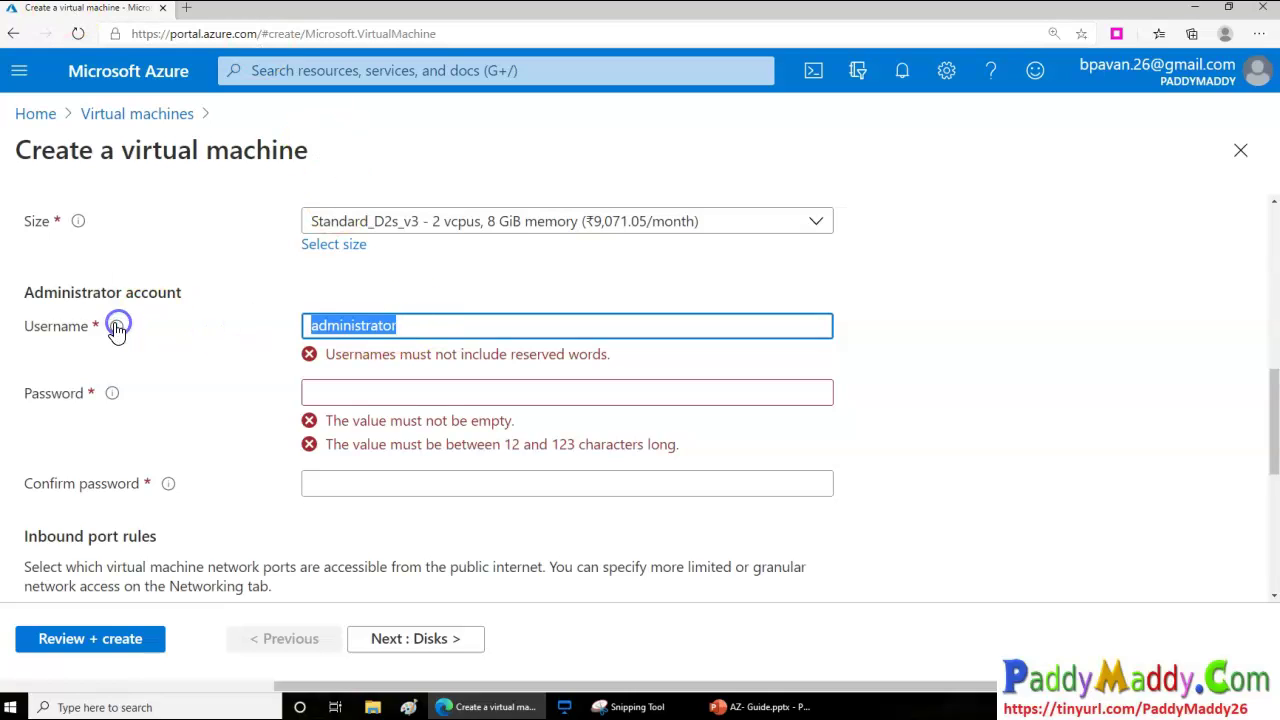
pyautogui.press('BackSpace')
pyautogui.moveTo(116, 328)
pyautogui.write('p')
pyautogui.press('Tab')
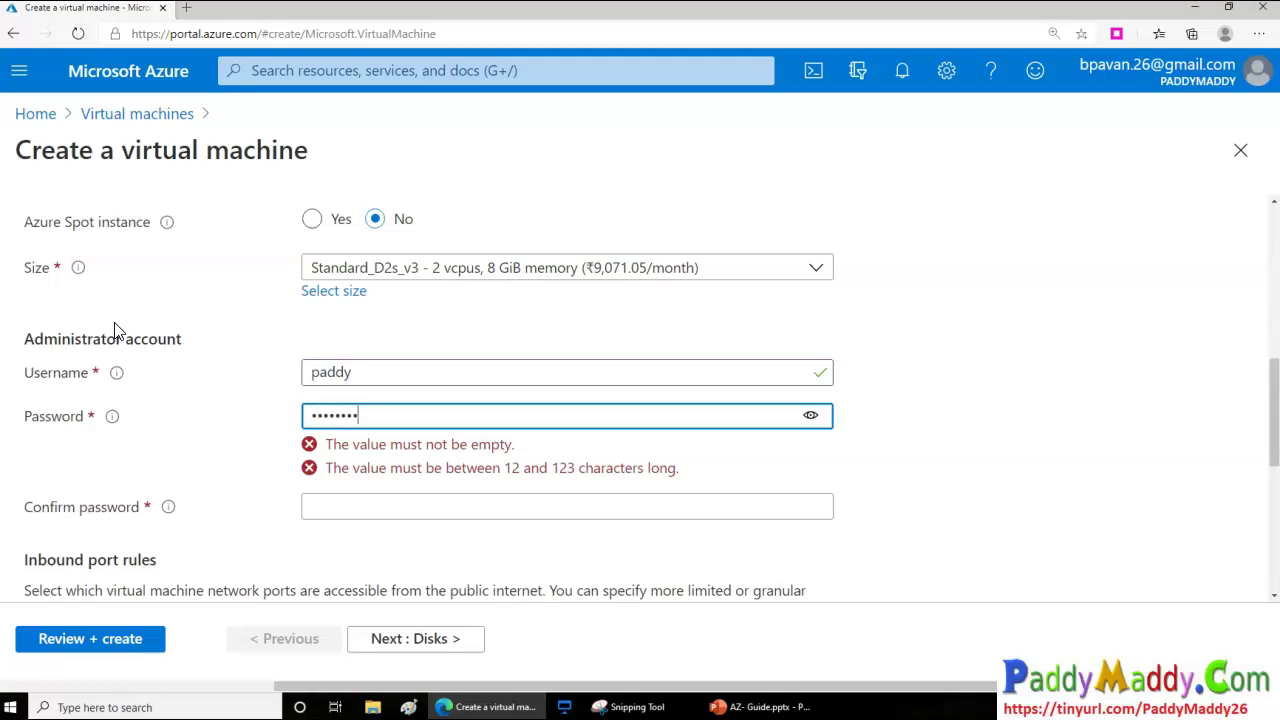
pyautogui.press('Tab')
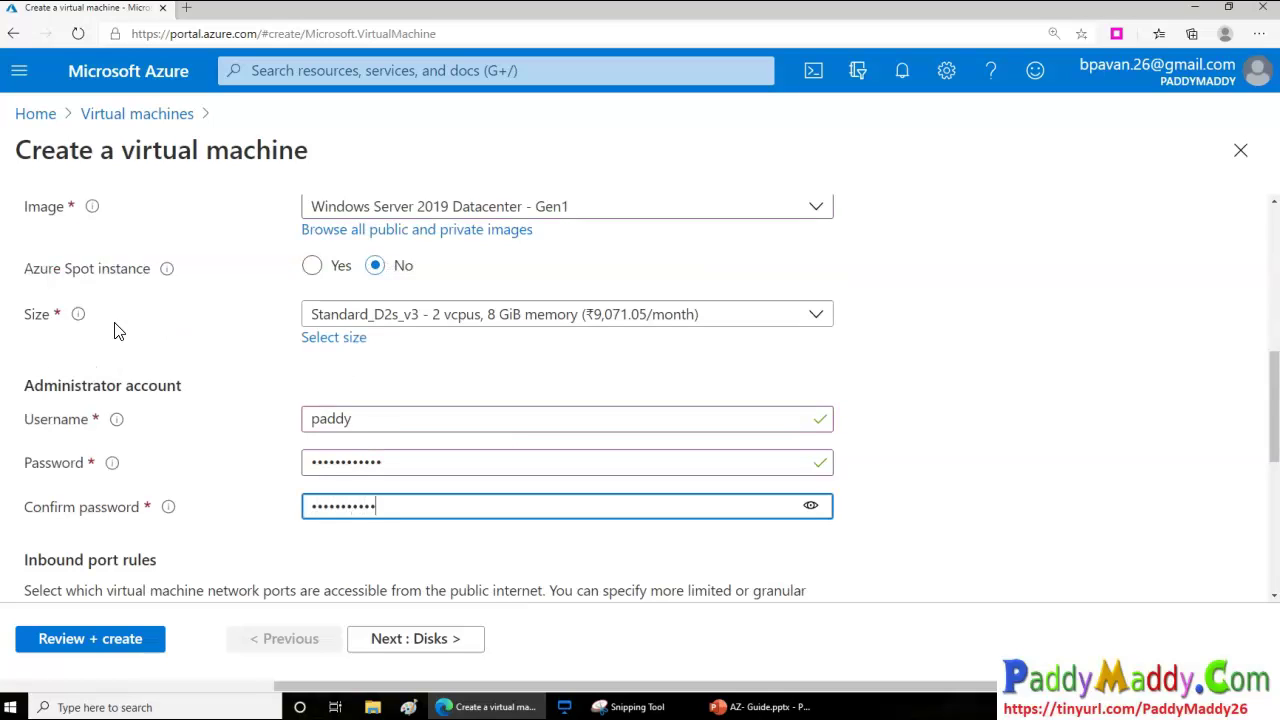
pyautogui.scroll(-2, 466, 386)
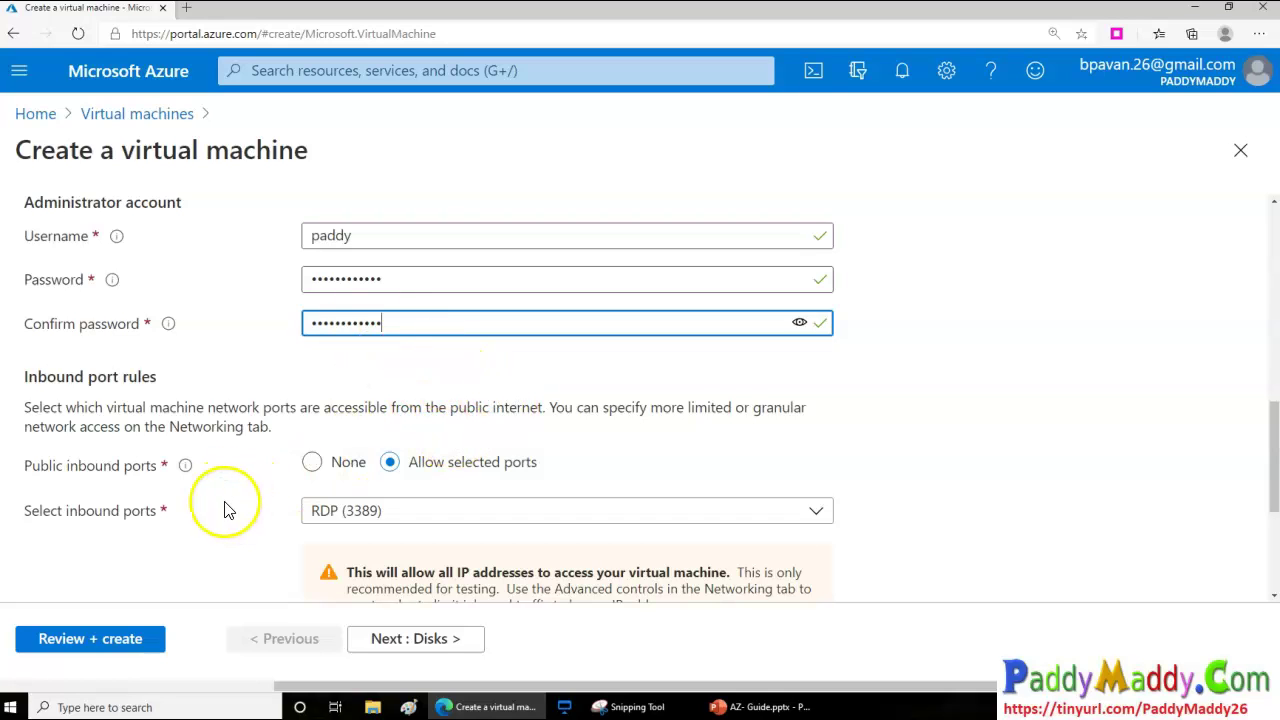
pyautogui.moveTo(87, 426); pyautogui.dragTo(308, 407)
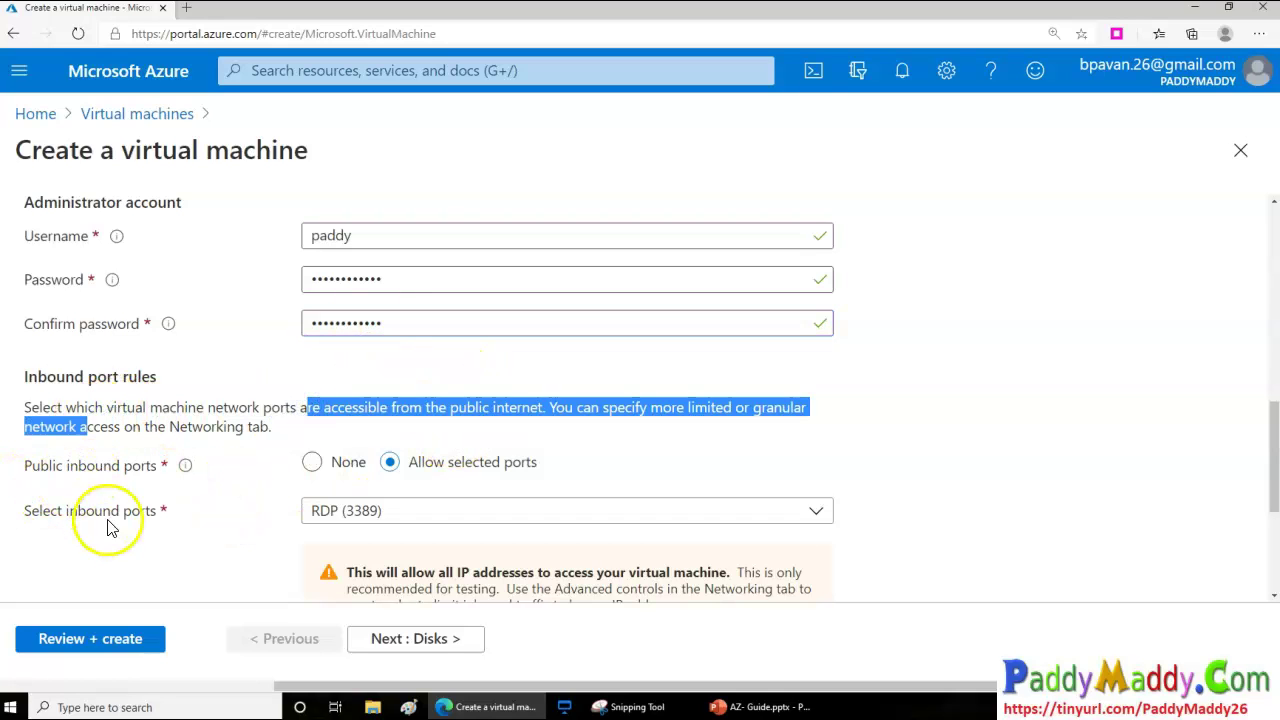
pyautogui.moveTo(372, 707)
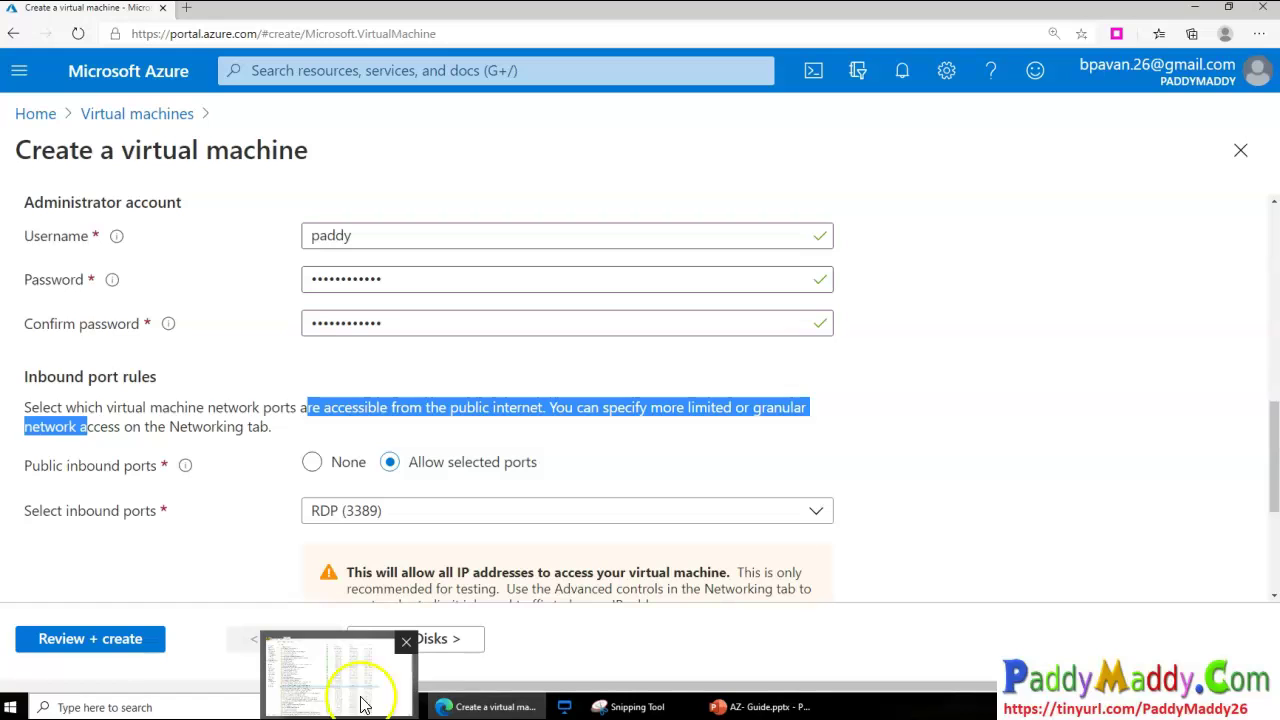
pyautogui.click(177, 410)
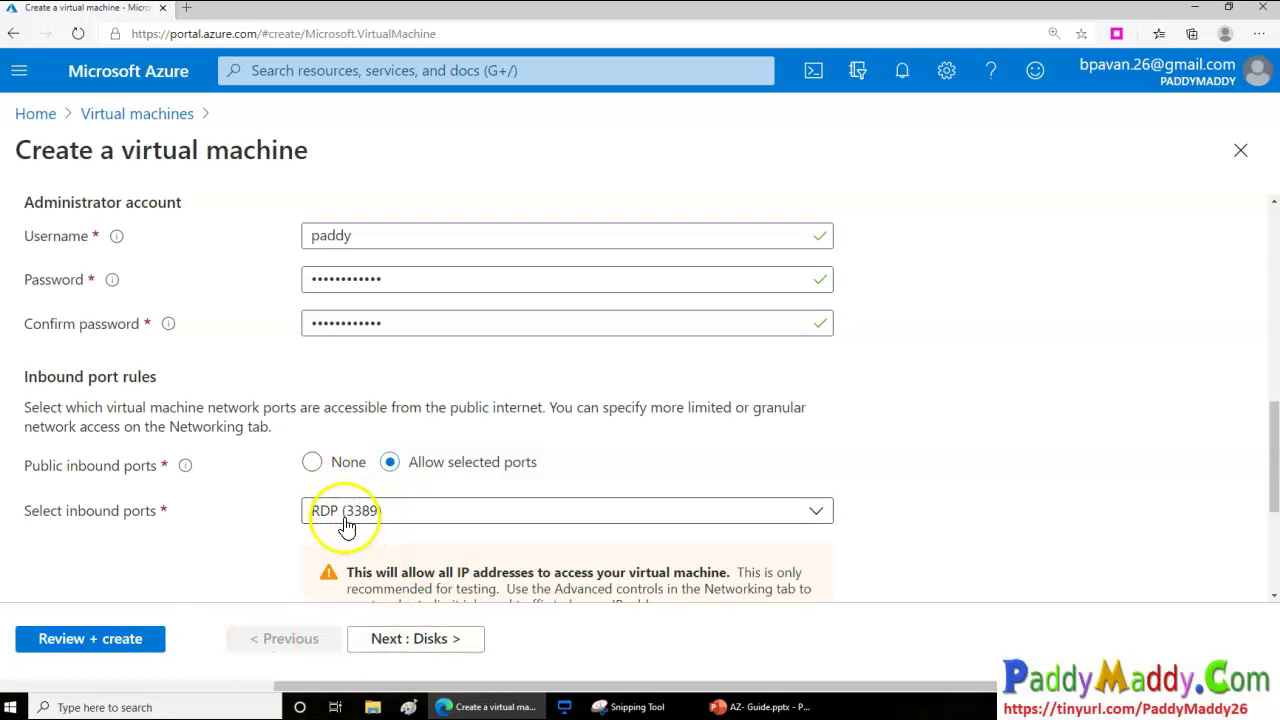
pyautogui.scroll(4, 391, 526)
pyautogui.scroll(-2, 446, 523)
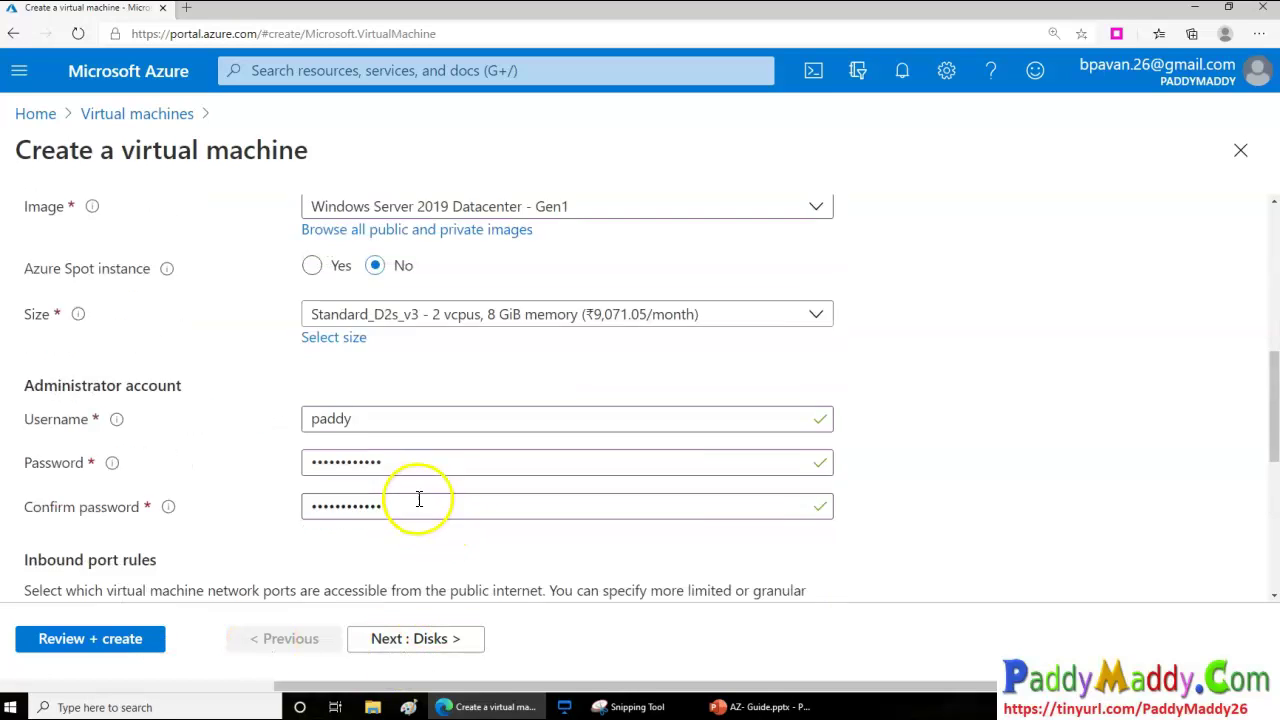
pyautogui.scroll(-4, 419, 499)
pyautogui.scroll(-1, 417, 525)
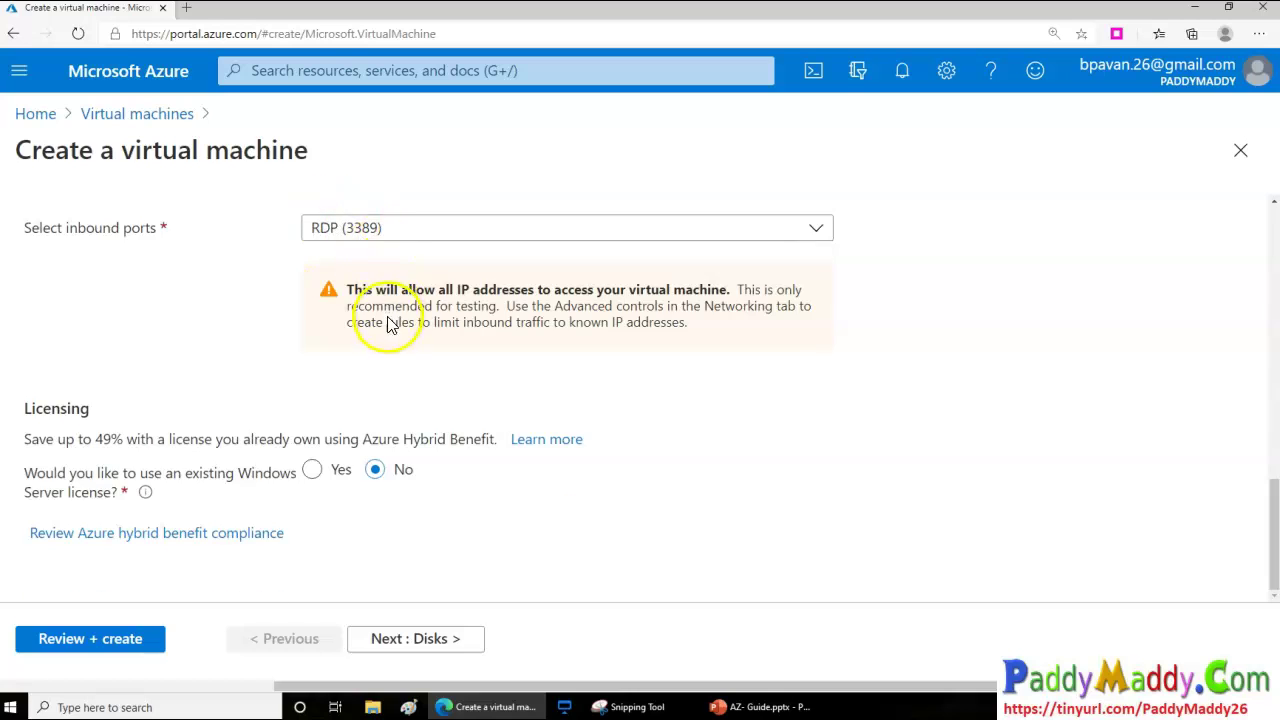
# Review the Basics Licensing section, trying the Azure Hybrid Benefit existing-license option, then declining it
pyautogui.scroll(4, 389, 320)
pyautogui.scroll(-3, 387, 524)
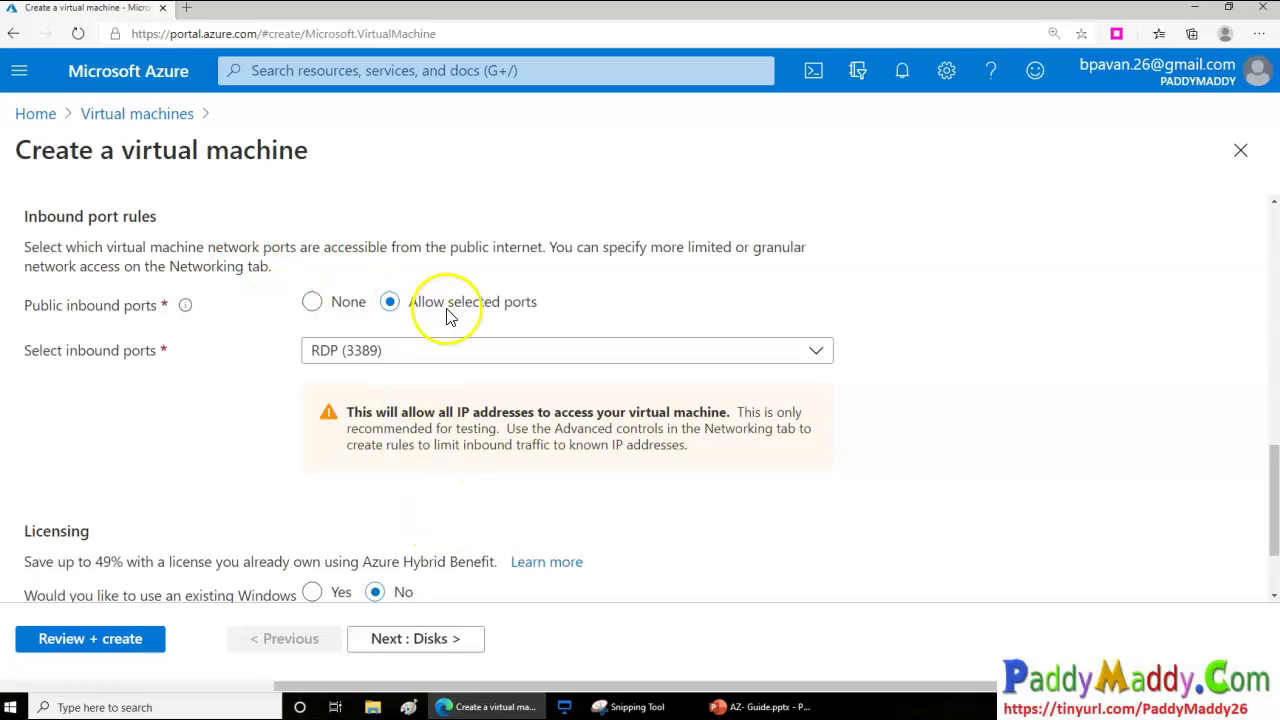
pyautogui.scroll(-1, 532, 409)
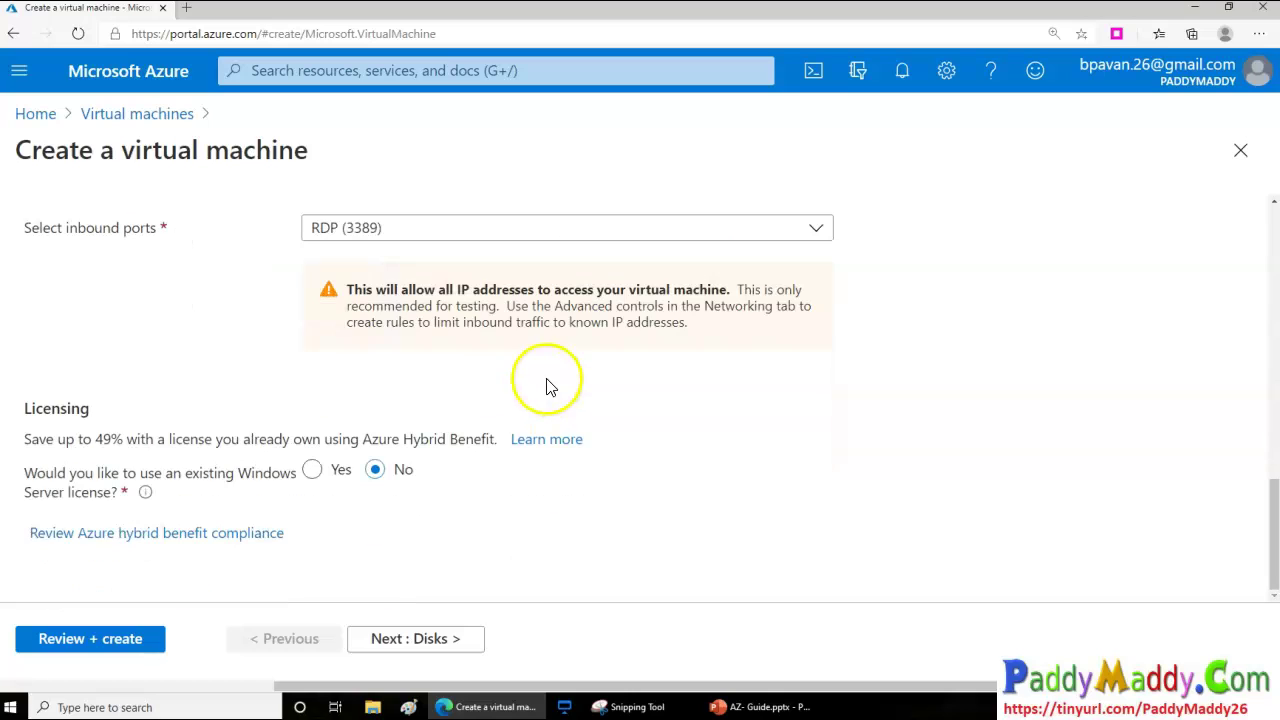
pyautogui.moveTo(77, 440); pyautogui.dragTo(232, 450)
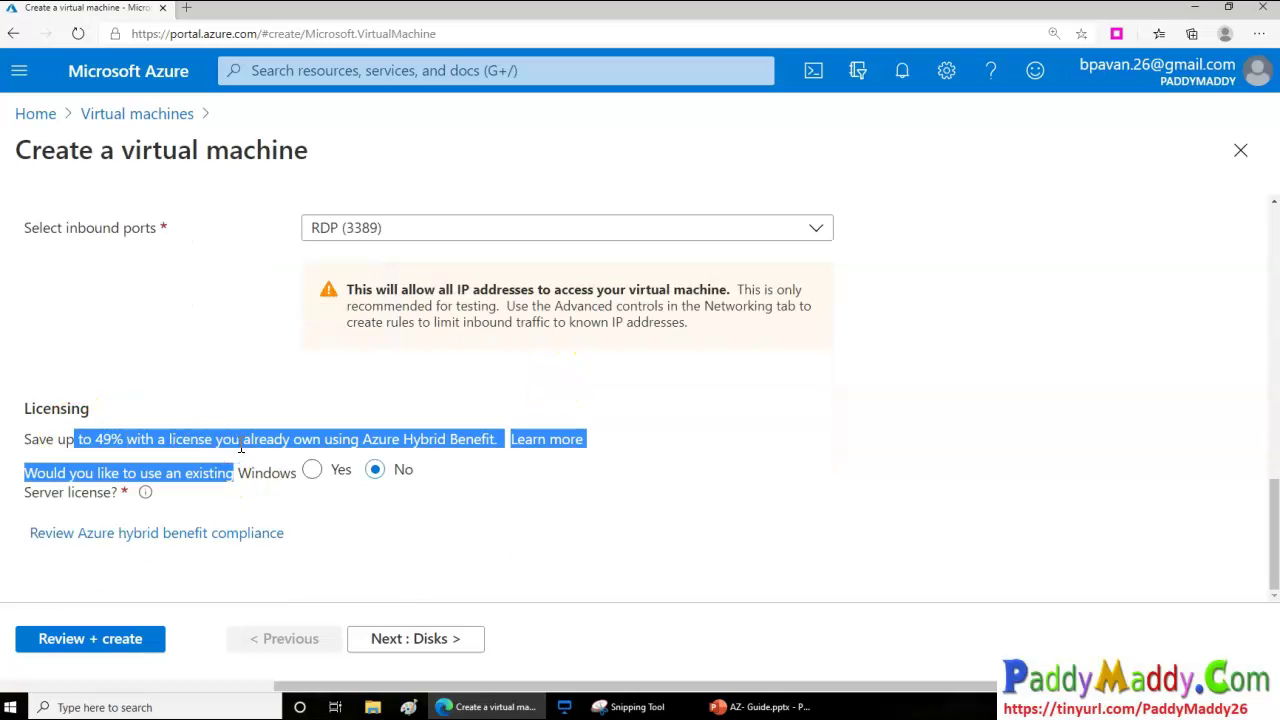
pyautogui.scroll(5, 240, 447)
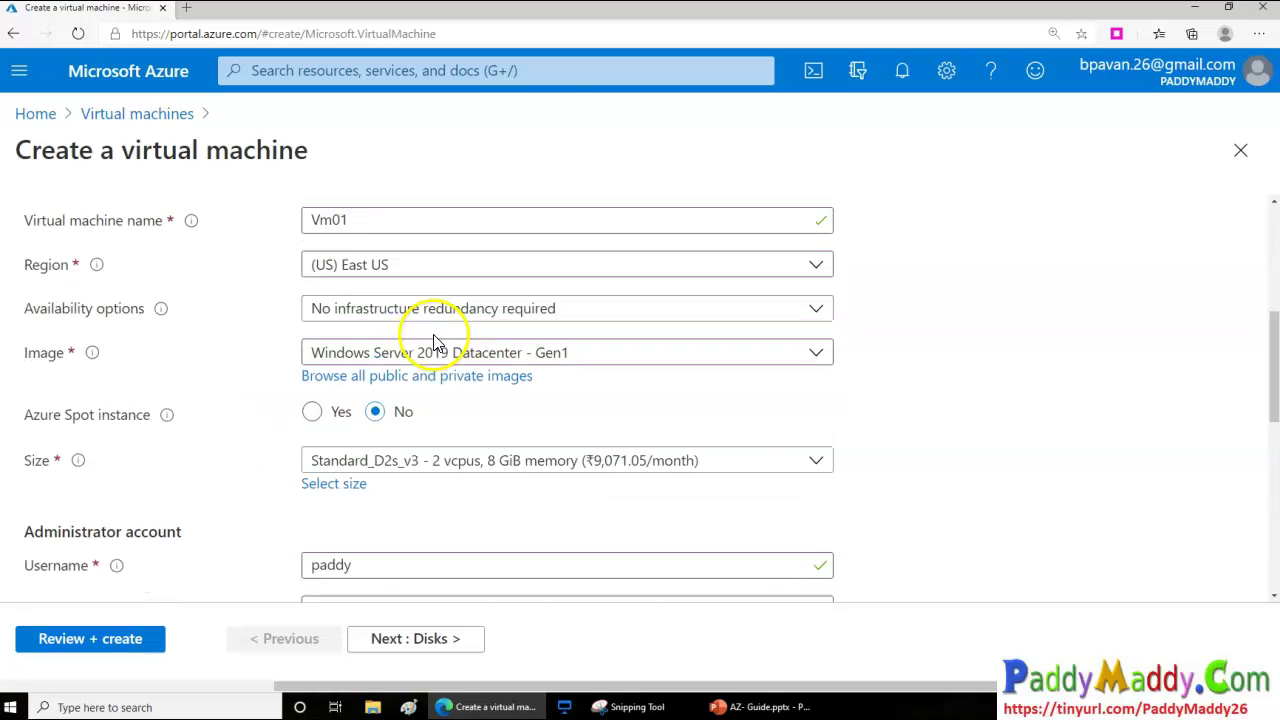
pyautogui.scroll(-5, 320, 528)
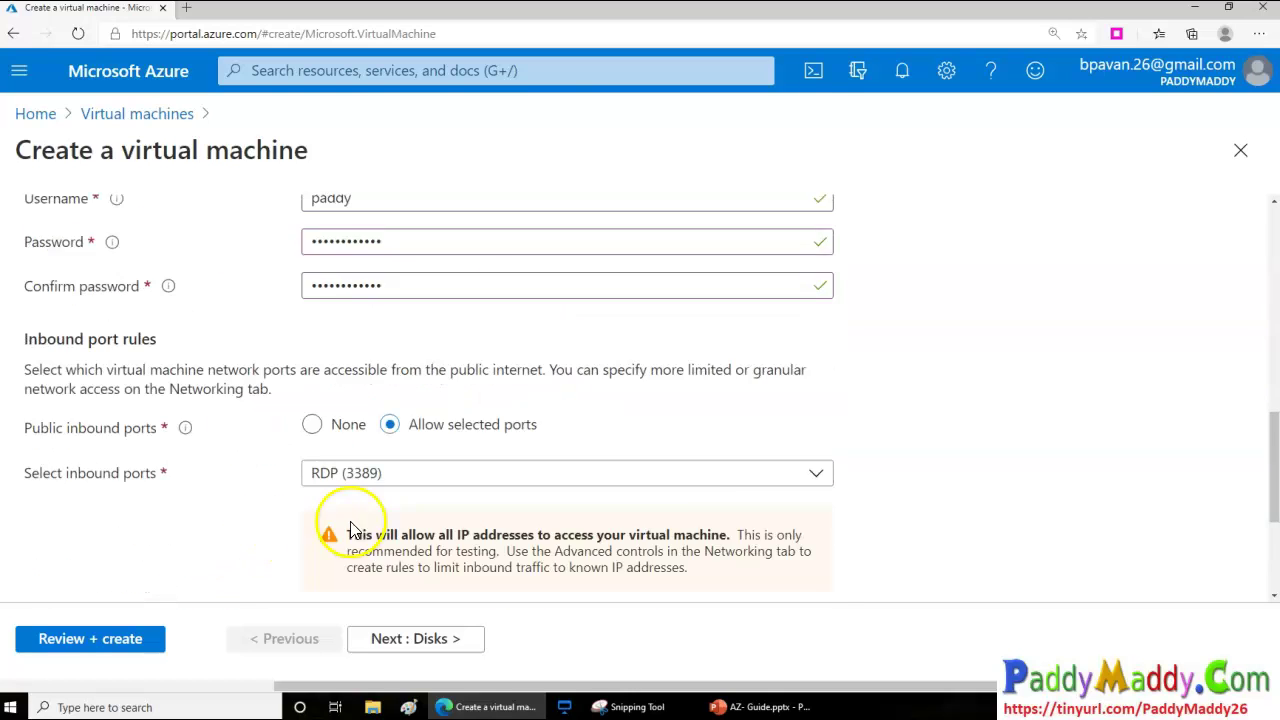
pyautogui.click(243, 438)
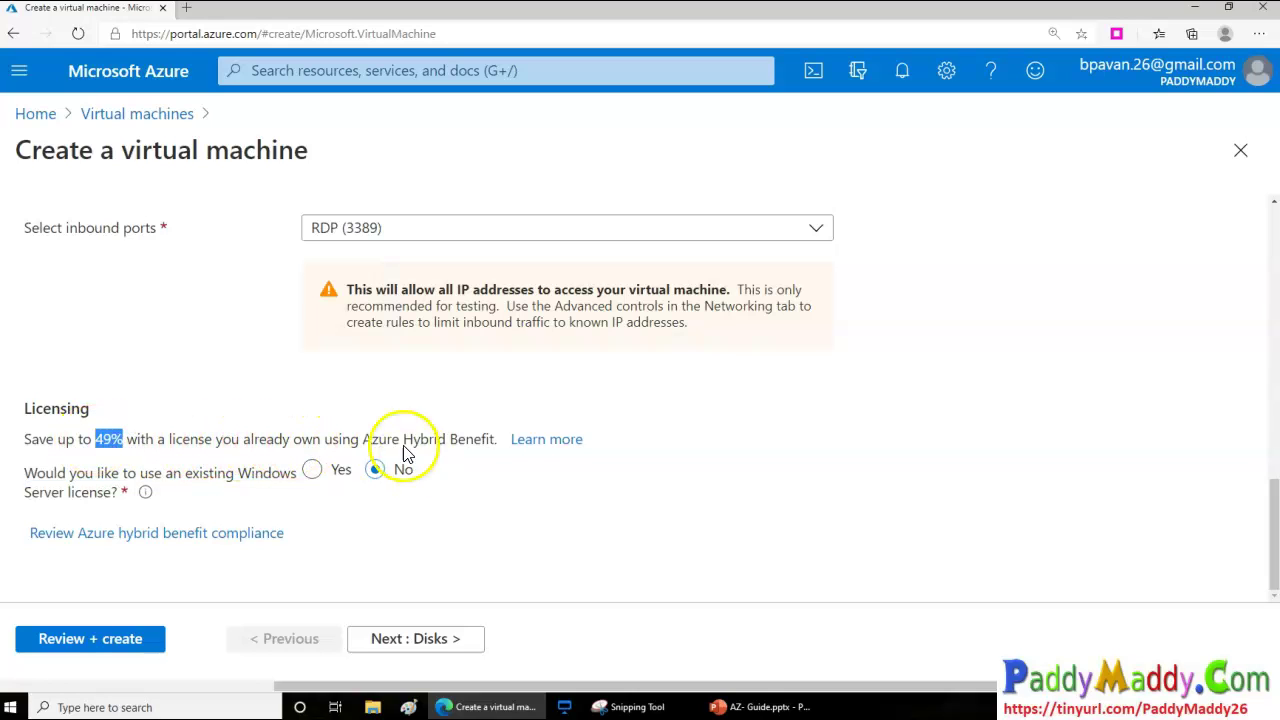
pyautogui.moveTo(368, 442); pyautogui.dragTo(469, 445)
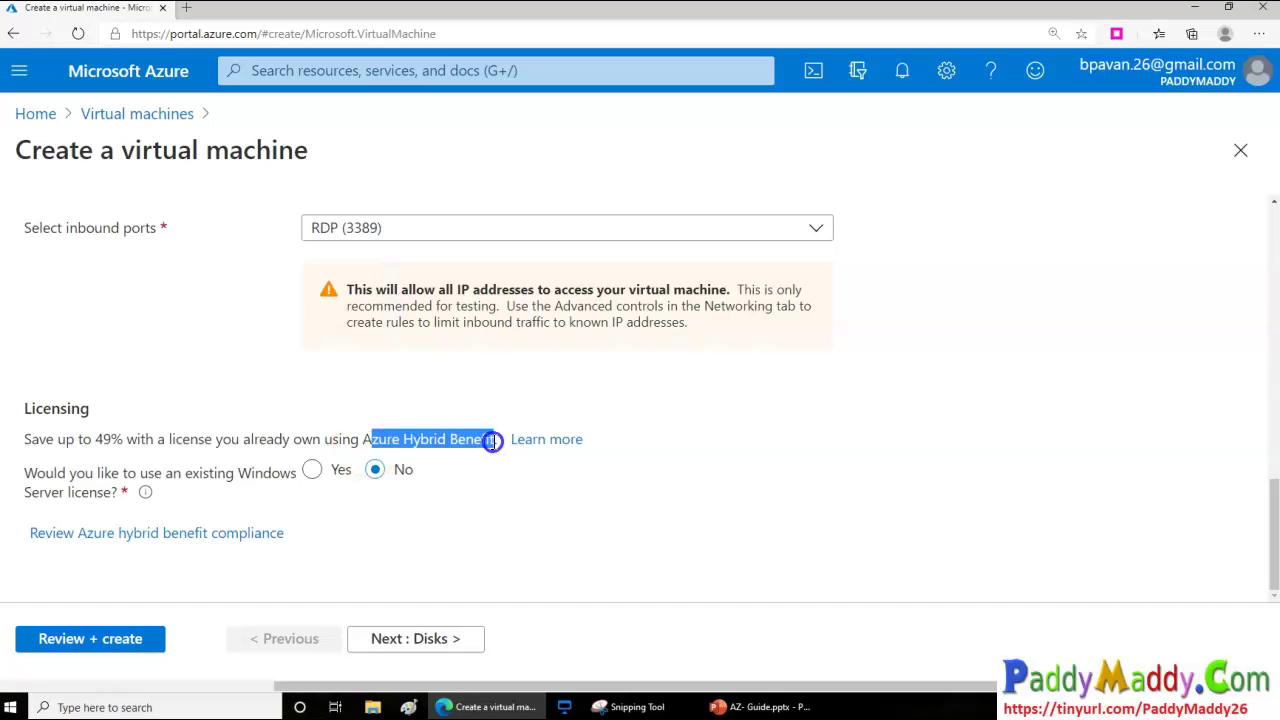
pyautogui.click(600, 557)
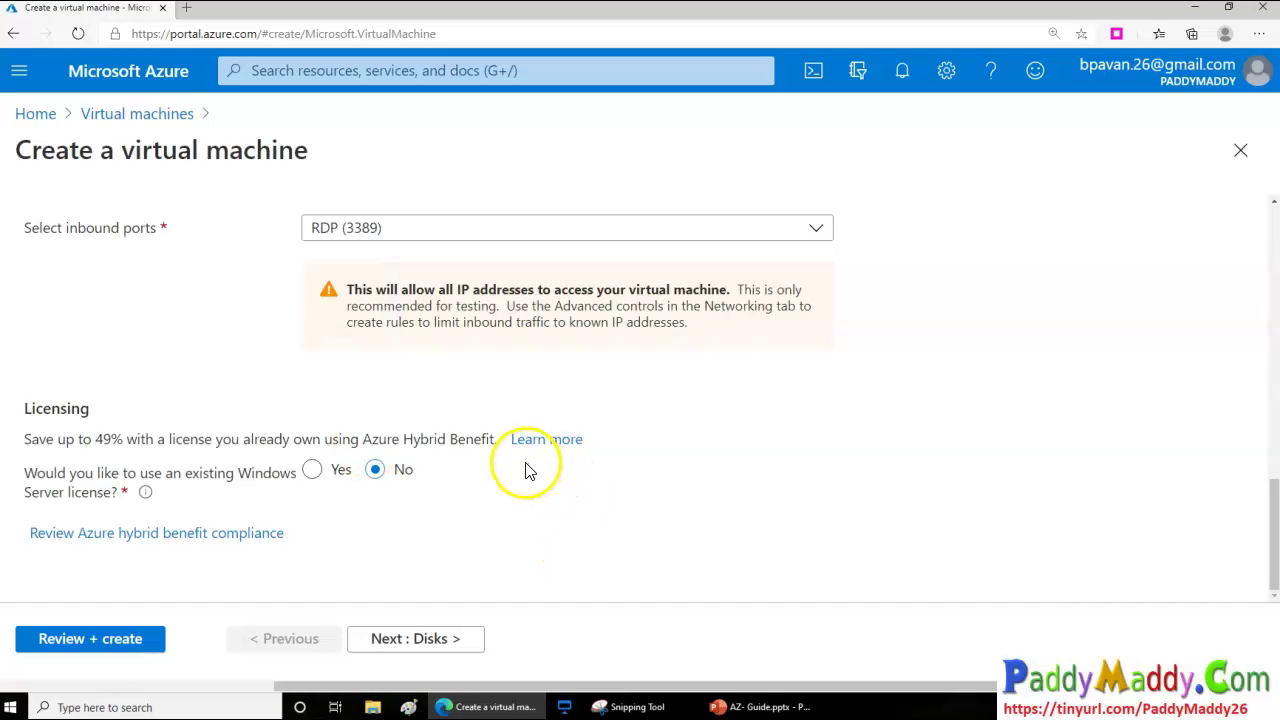
pyautogui.click(341, 470)
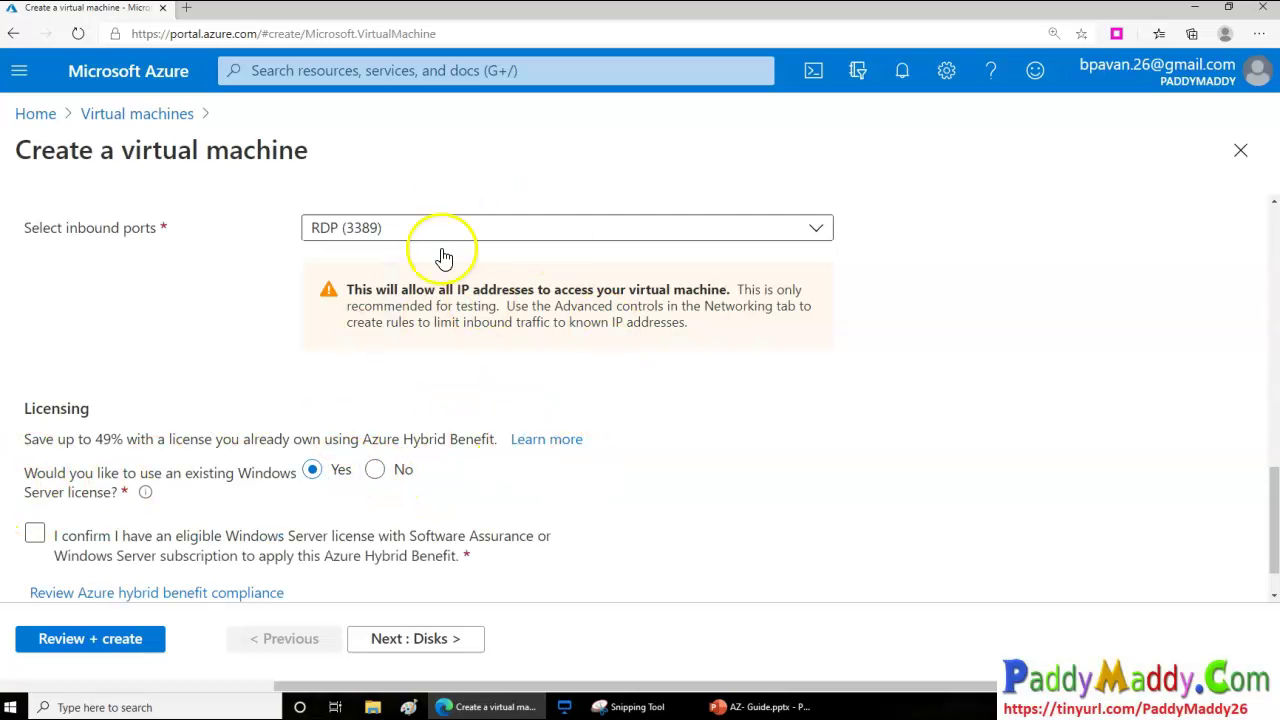
pyautogui.click(35, 536)
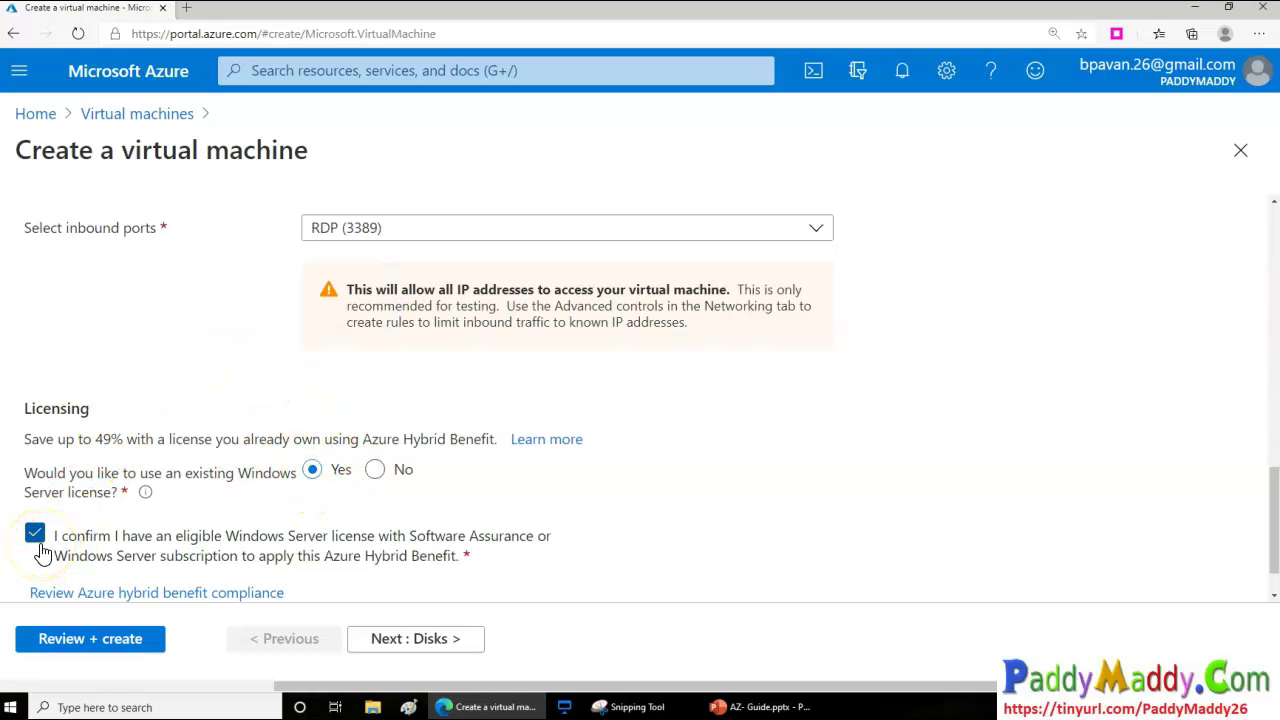
pyautogui.click(376, 472)
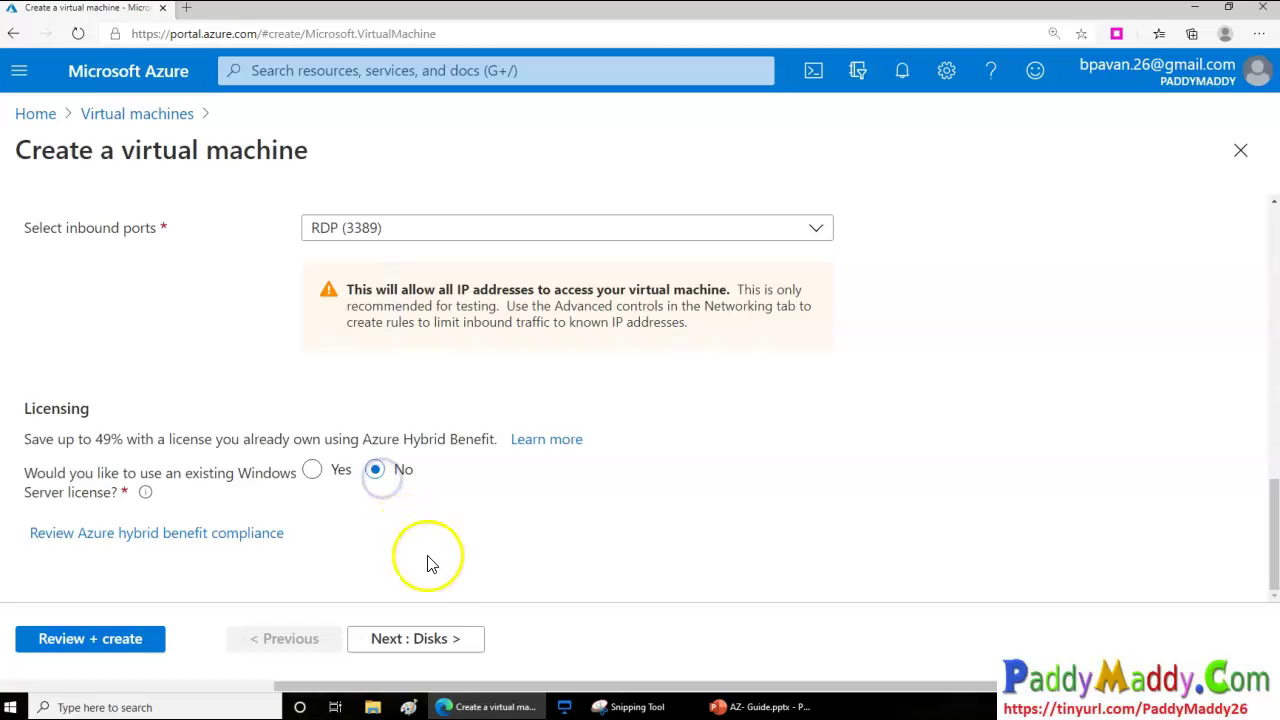
# Recheck the administrator account and inbound port rules, then continue to the Disks step
pyautogui.scroll(5, 449, 543)
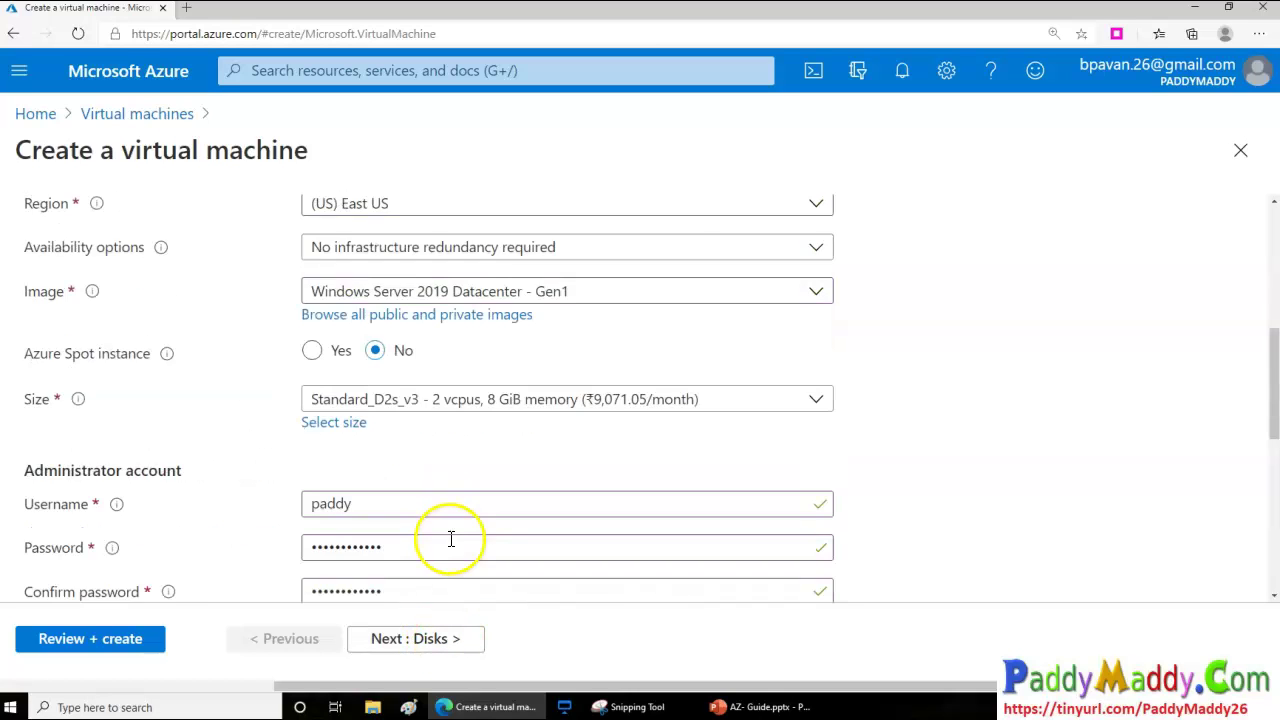
pyautogui.scroll(5, 445, 541)
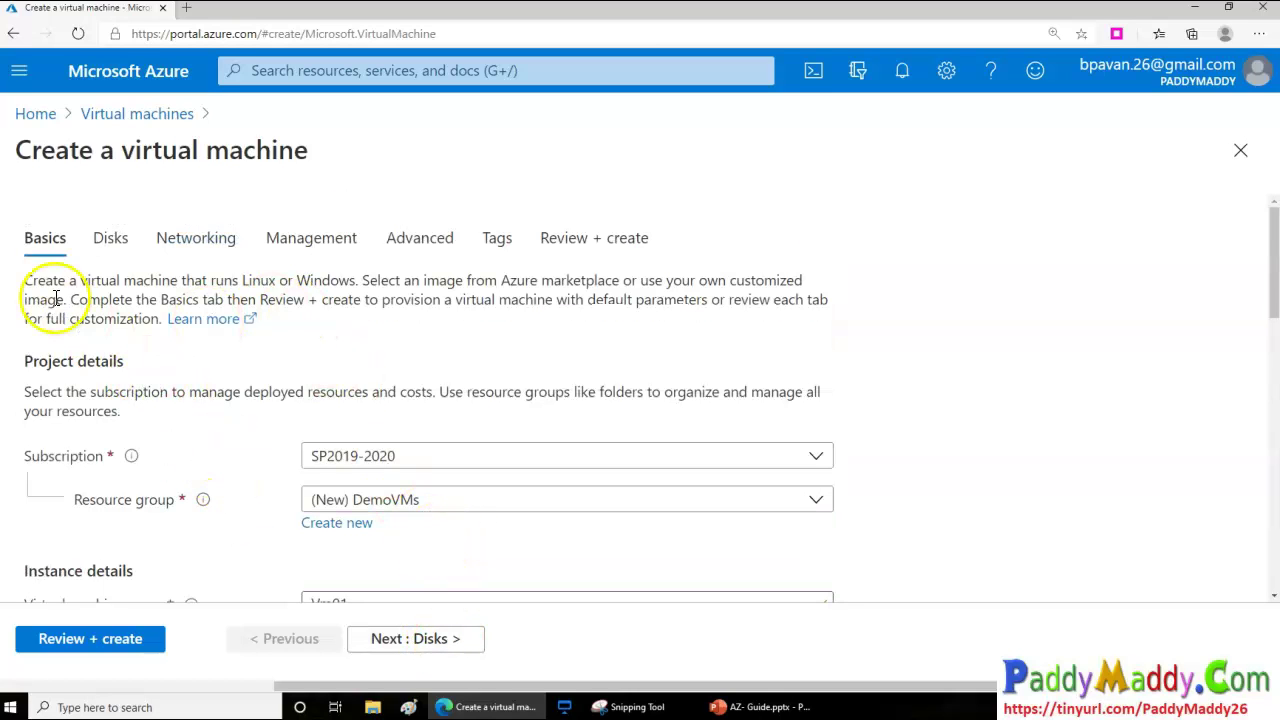
pyautogui.scroll(-5, 515, 500)
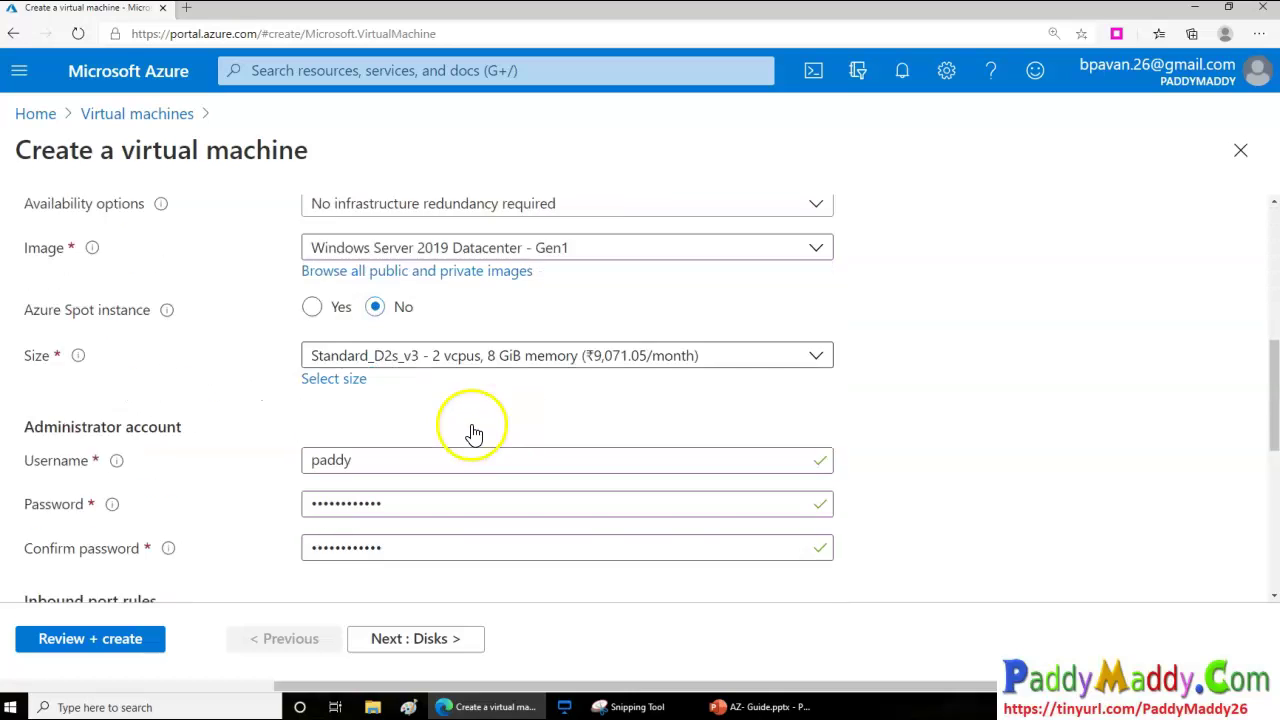
pyautogui.scroll(-3, 474, 433)
pyautogui.click(436, 645)
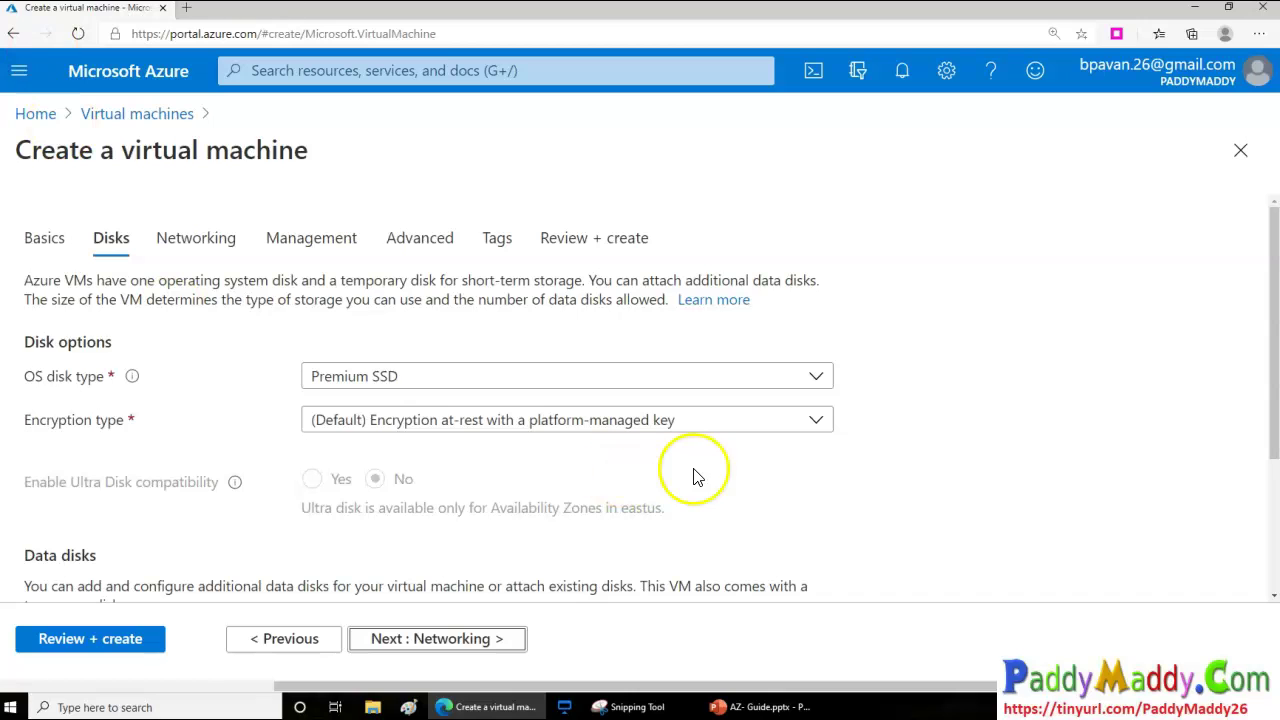
# Keep Premium SSD as the OS disk type
pyautogui.scroll(-1, 765, 527)
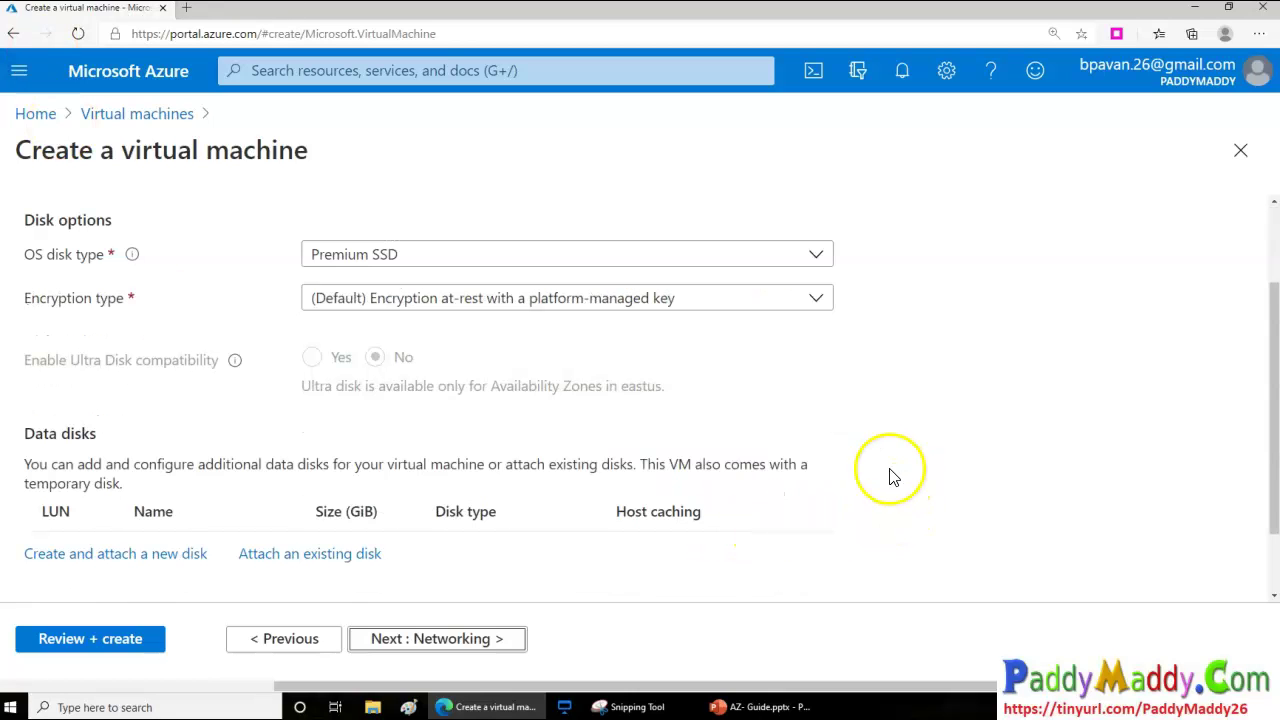
pyautogui.scroll(1, 822, 528)
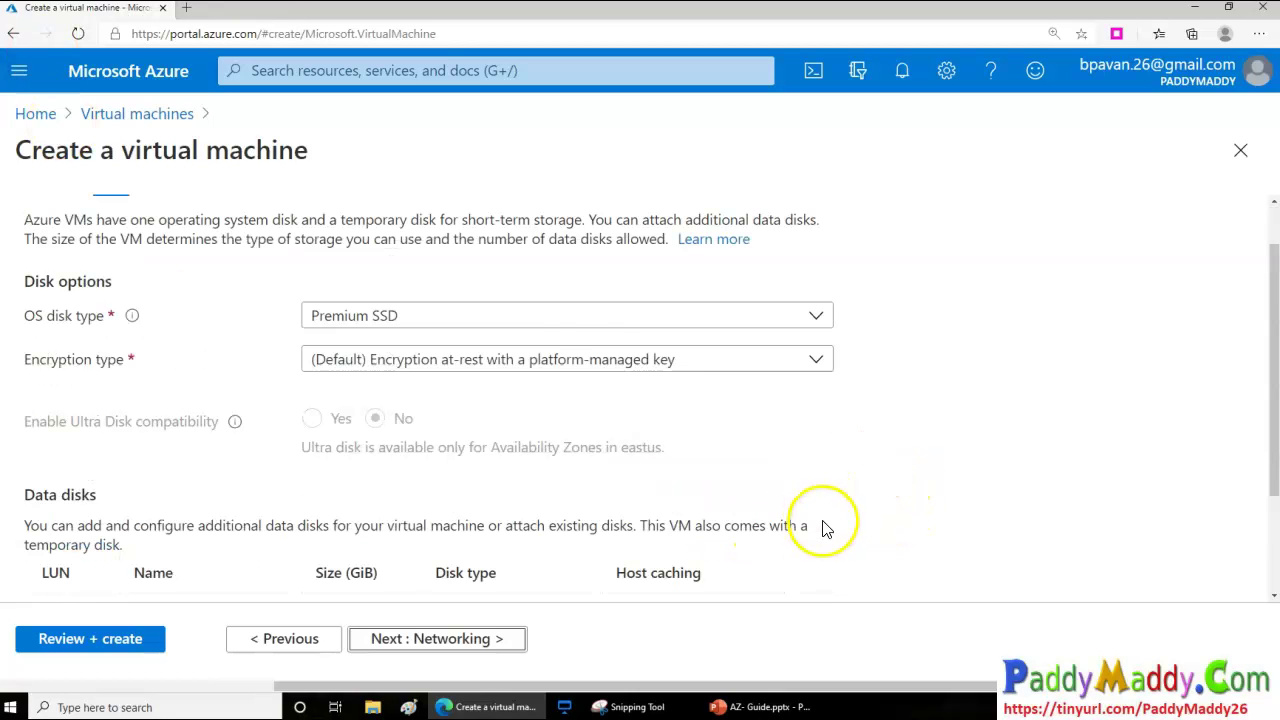
pyautogui.click(530, 315)
pyautogui.click(174, 500)
# Look at Create and attach a new disk with default encryption, dismiss it, then go to Networking
pyautogui.scroll(-1, 259, 527)
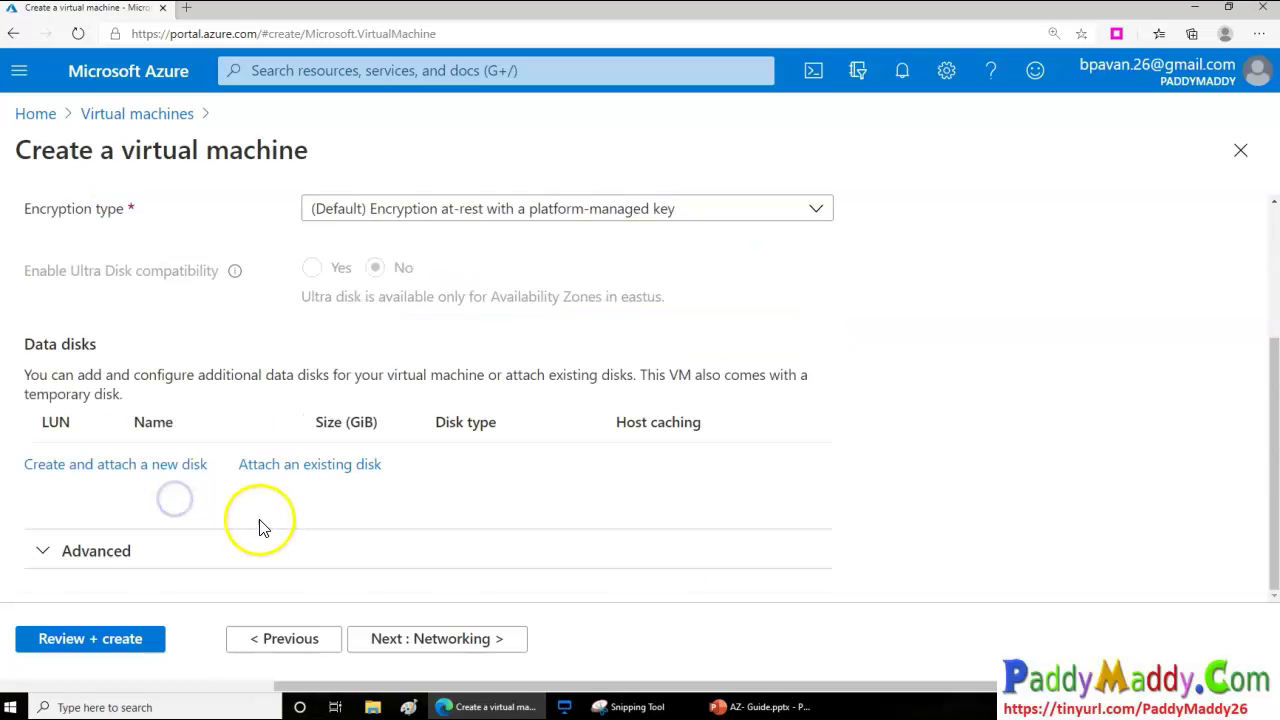
pyautogui.click(61, 468)
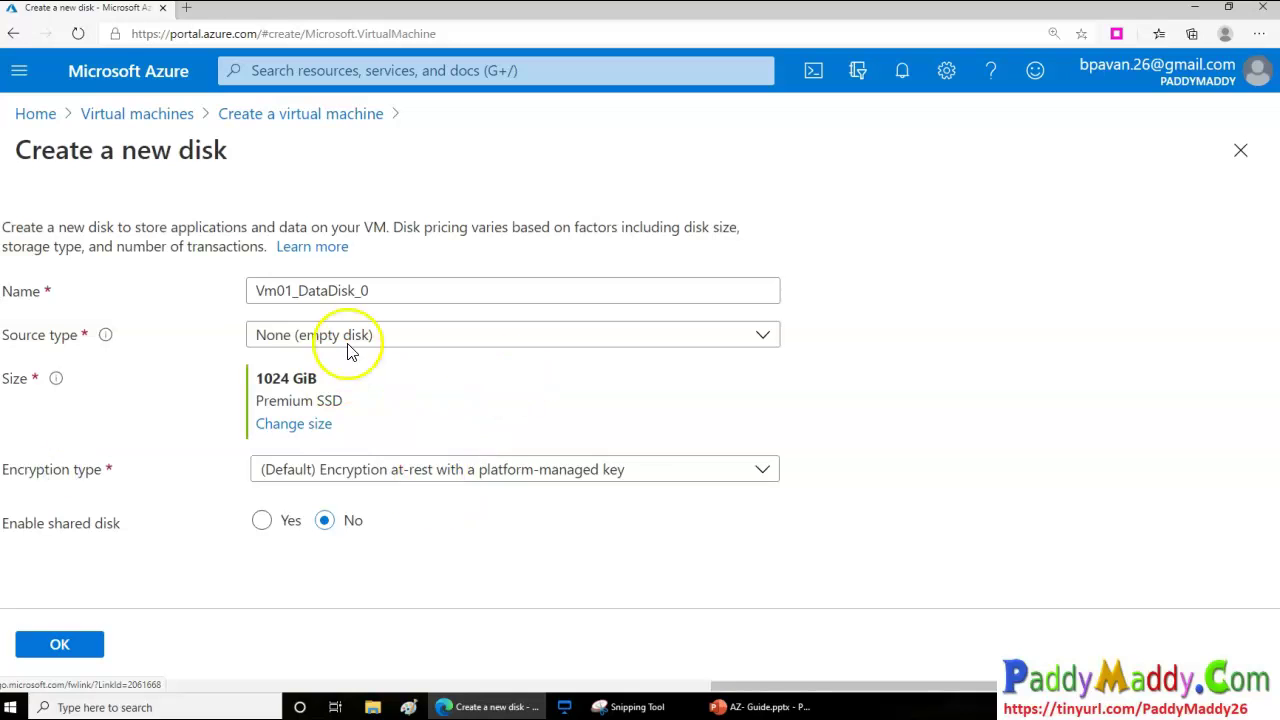
pyautogui.click(390, 469)
pyautogui.click(1077, 500)
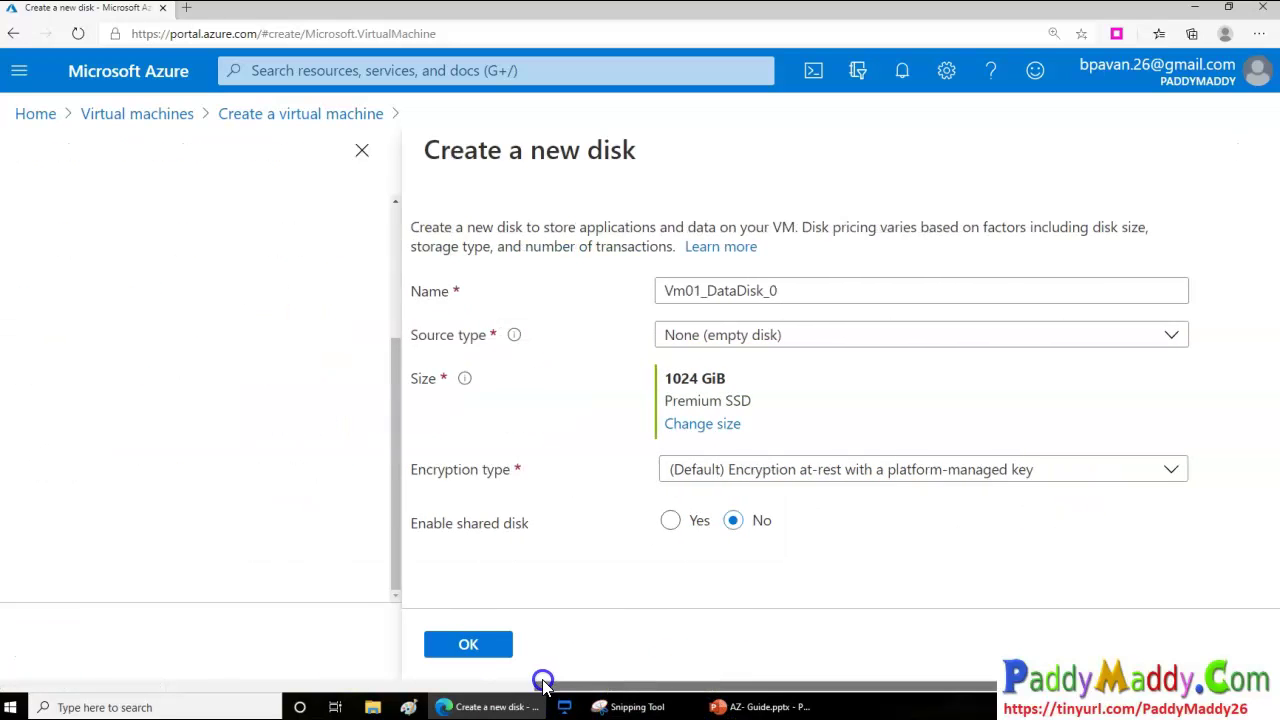
pyautogui.moveTo(737, 688); pyautogui.dragTo(297, 686)
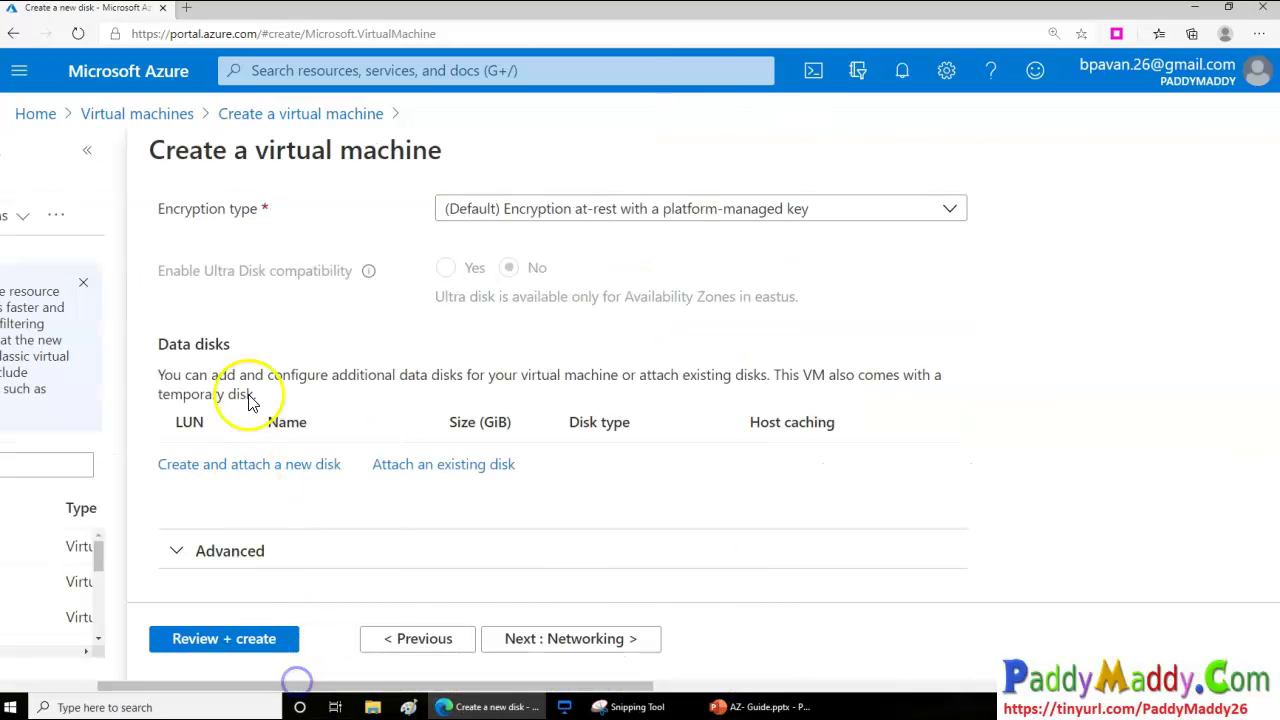
pyautogui.click(558, 645)
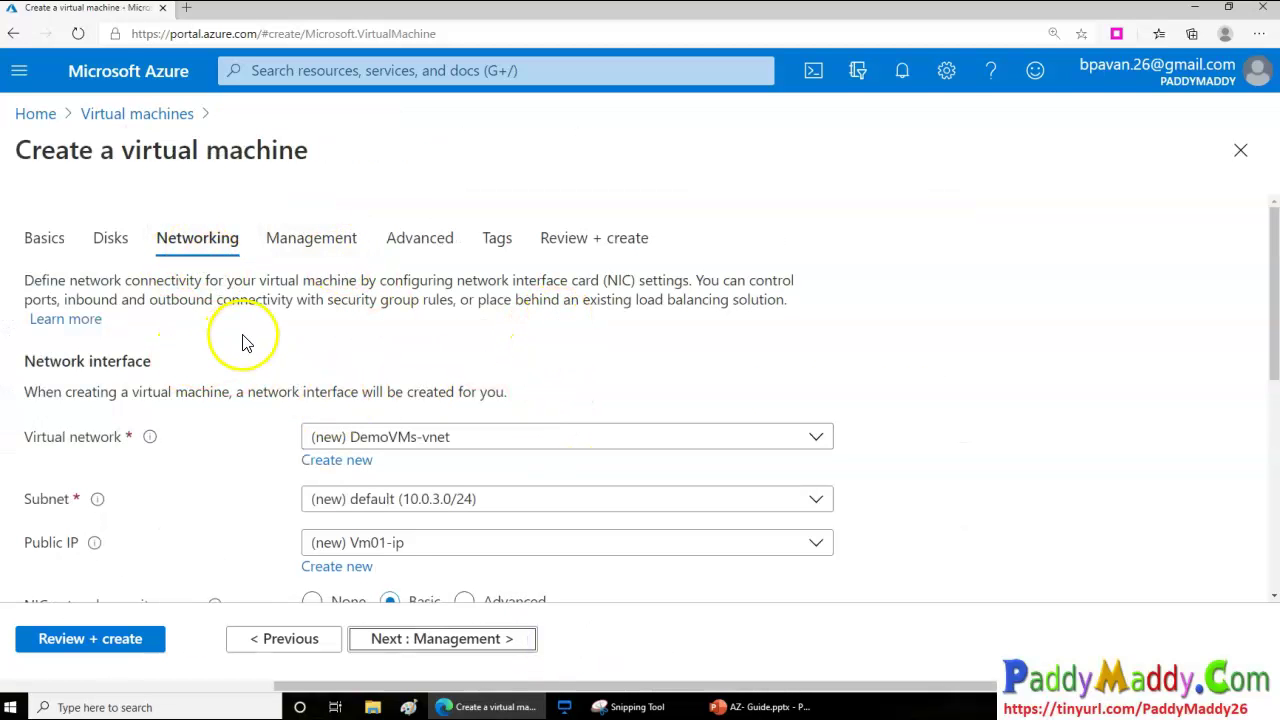
# Look over the Networking defaults, then switch to the Azure Virtual Machines slide in PowerPoint
pyautogui.scroll(-1, 243, 336)
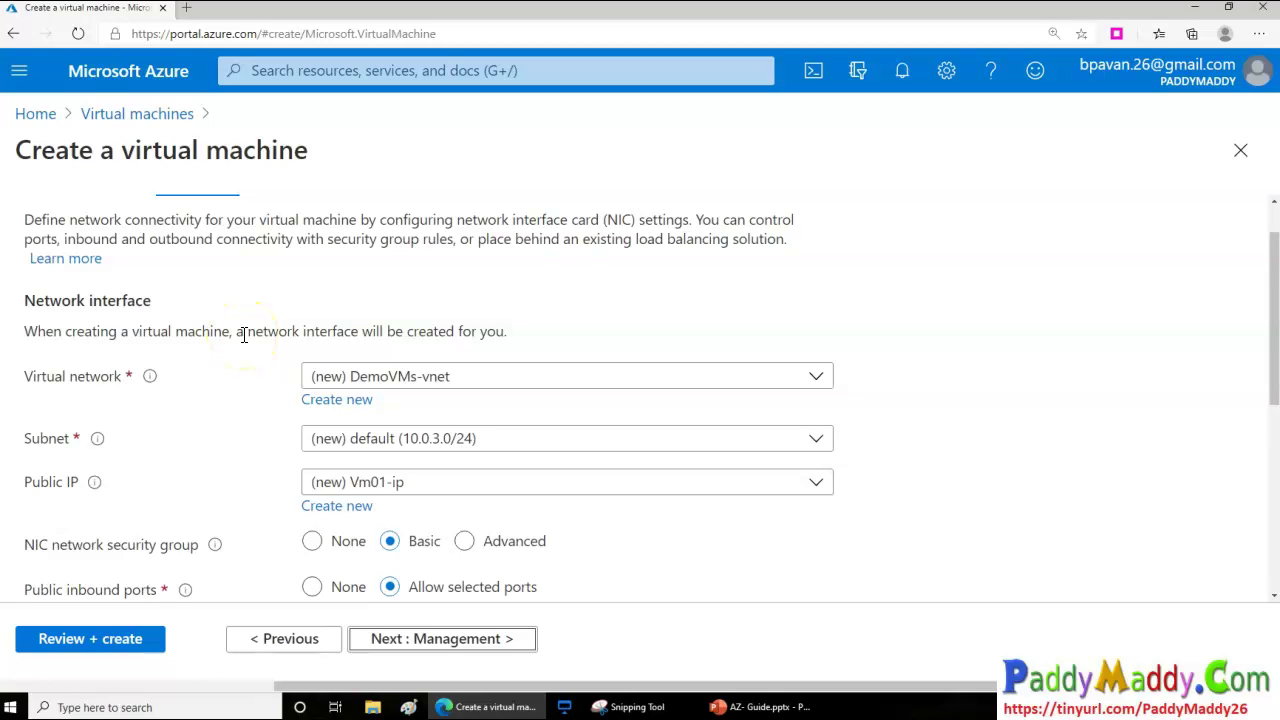
pyautogui.moveTo(150, 300); pyautogui.dragTo(18, 300)
pyautogui.click(116, 302)
pyautogui.click(35, 389)
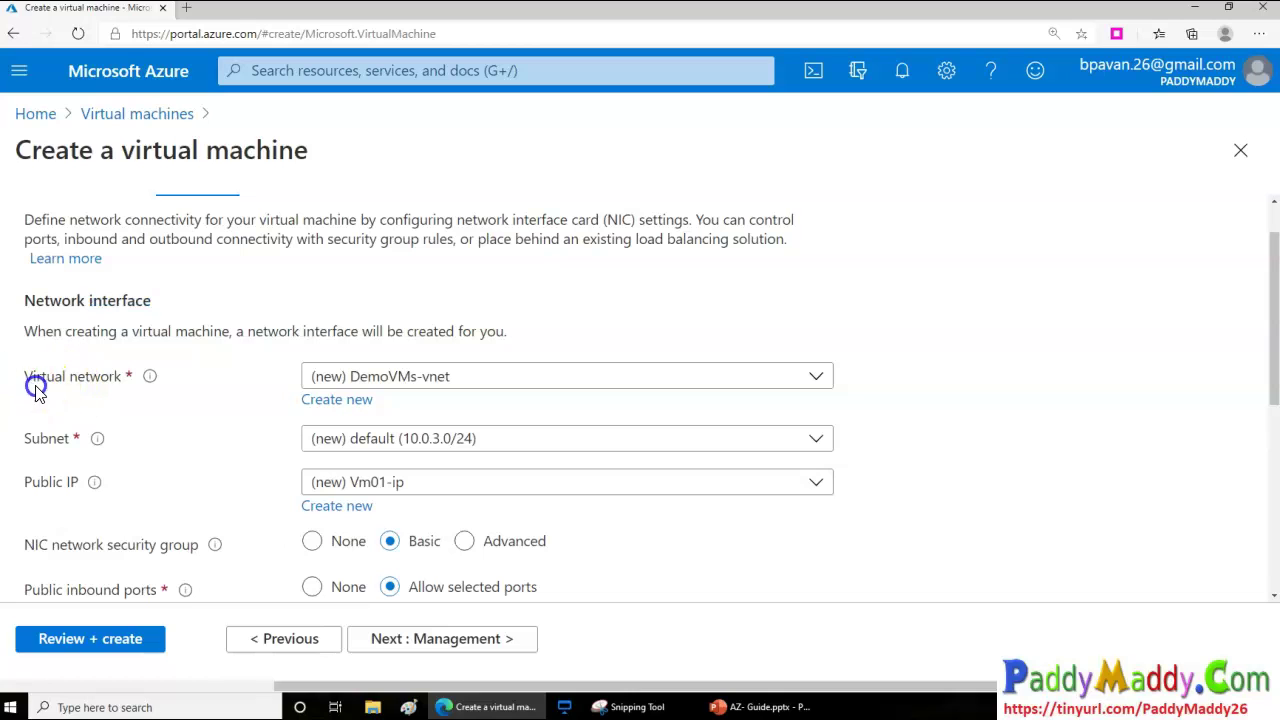
pyautogui.click(767, 709)
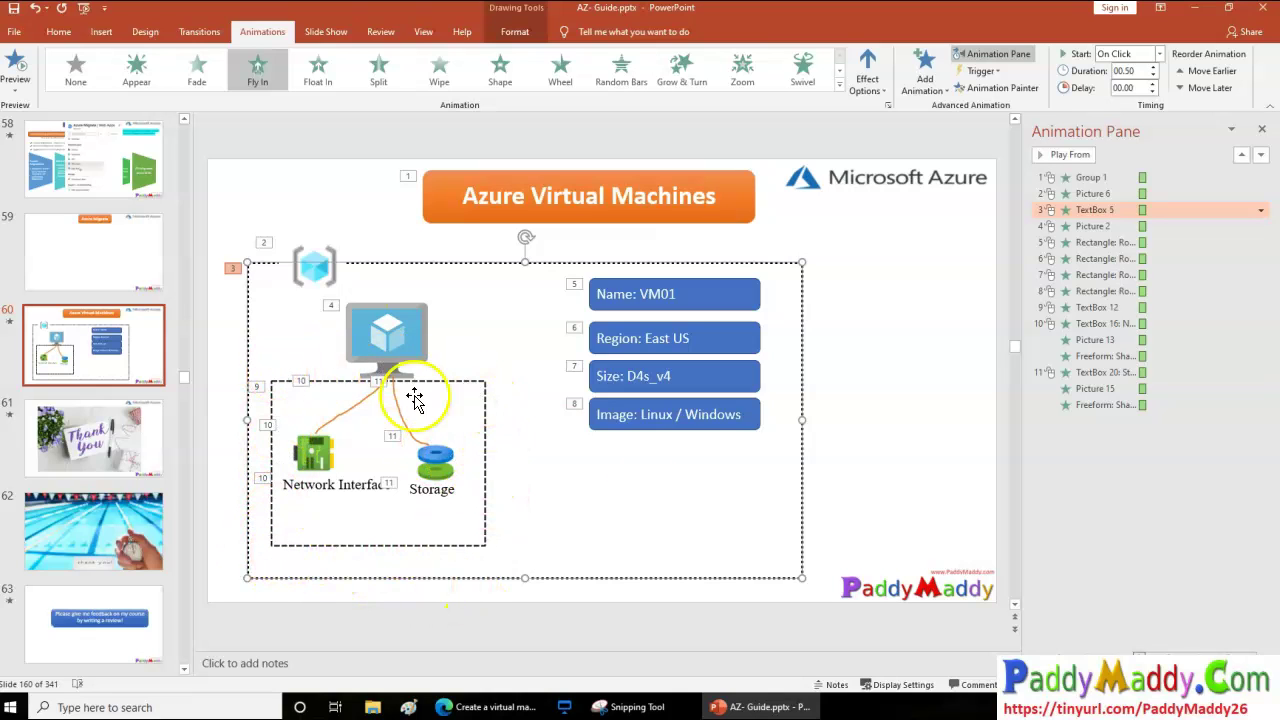
# Minimize PowerPoint to return to the Azure Portal Networking step
pyautogui.click(787, 706)
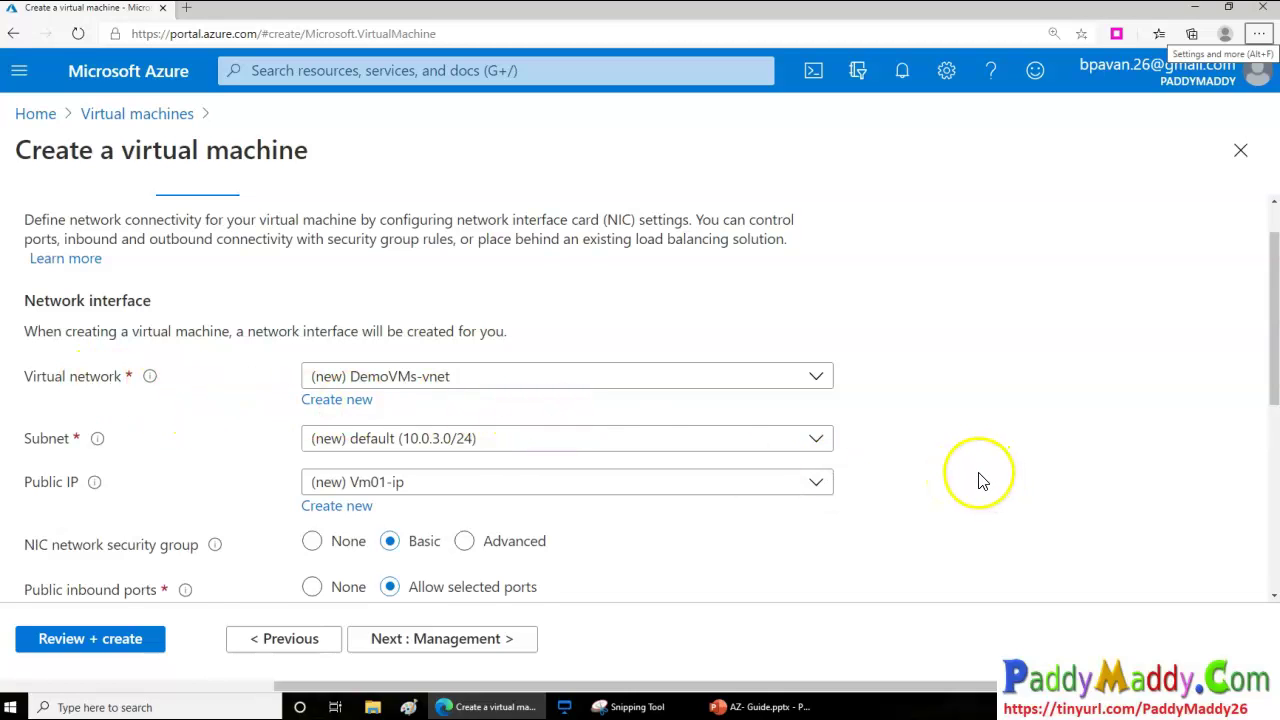
pyautogui.scroll(1, 980, 480)
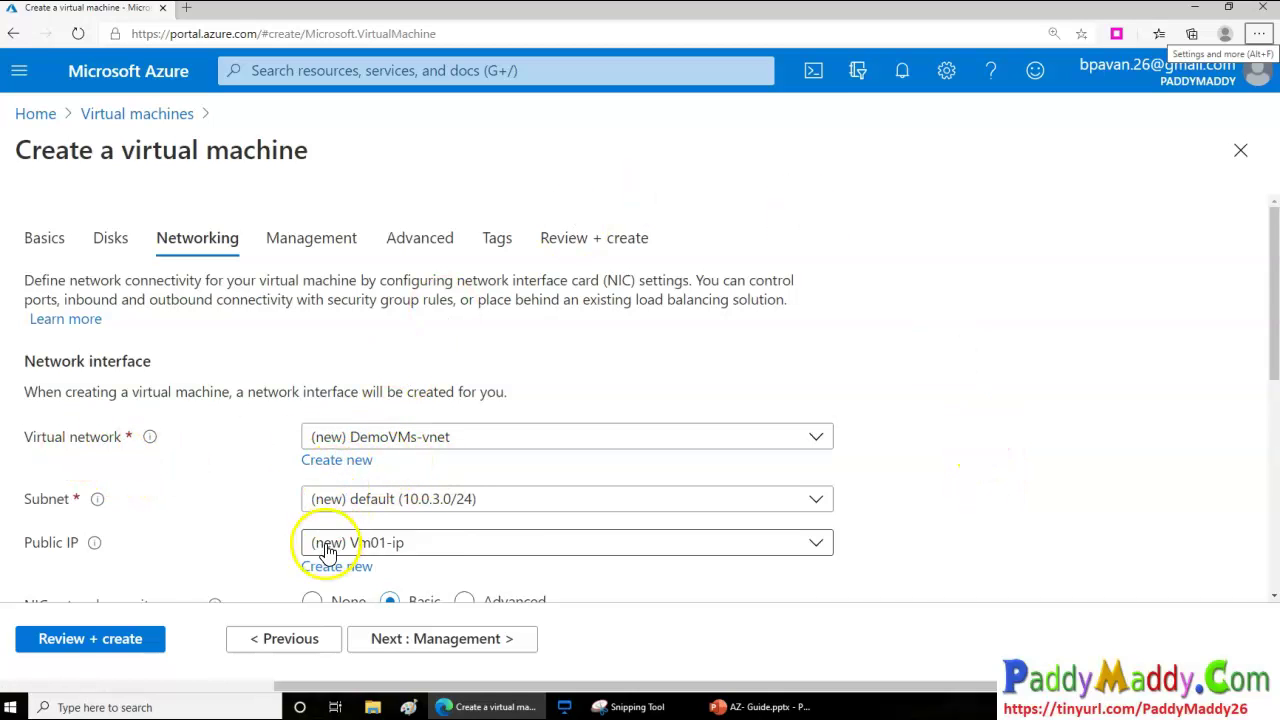
pyautogui.scroll(-2, 328, 552)
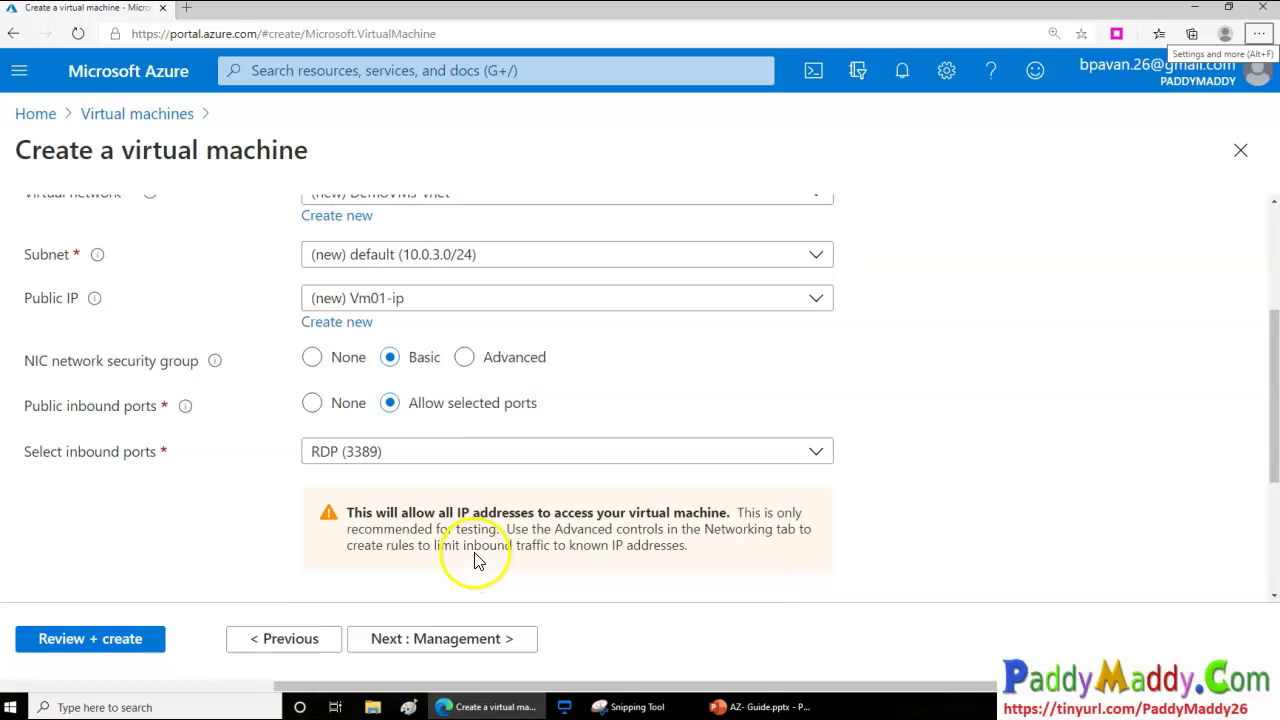
pyautogui.scroll(2, 475, 560)
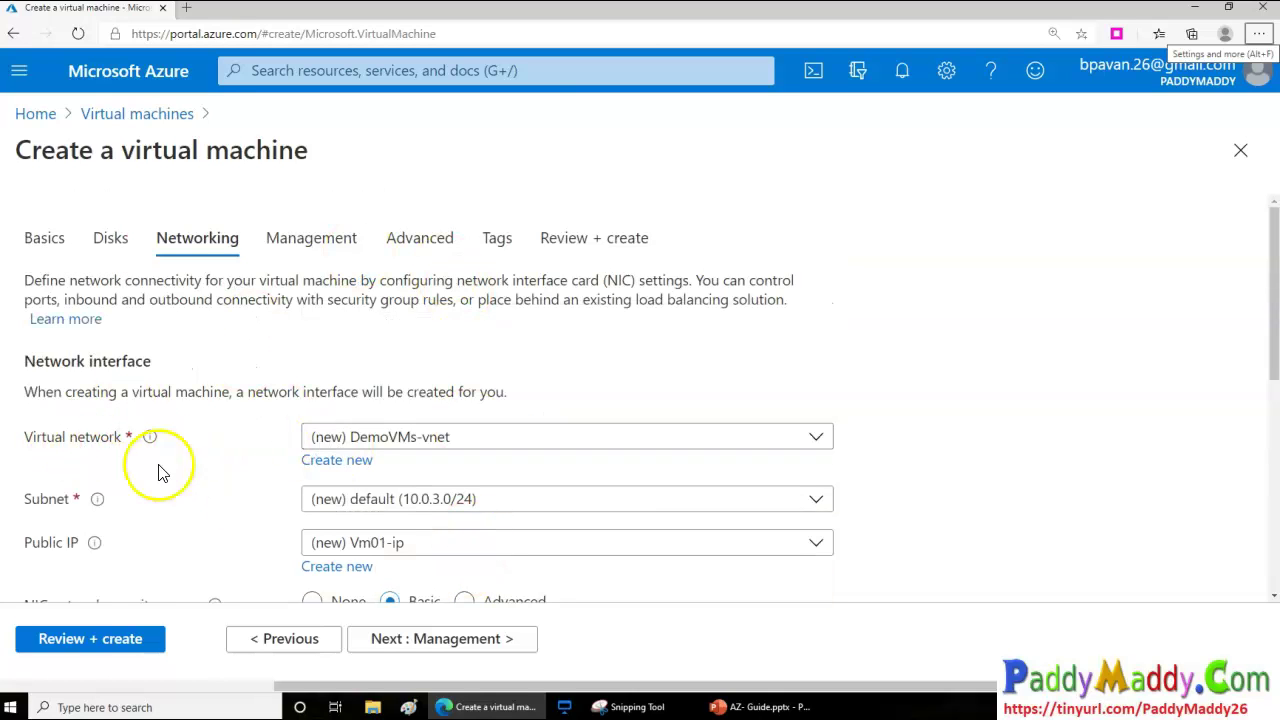
# In DemoVMs-vnet, rename the default subnet to Subnet1 with range 10.0.3.0/24 and save
pyautogui.click(334, 459)
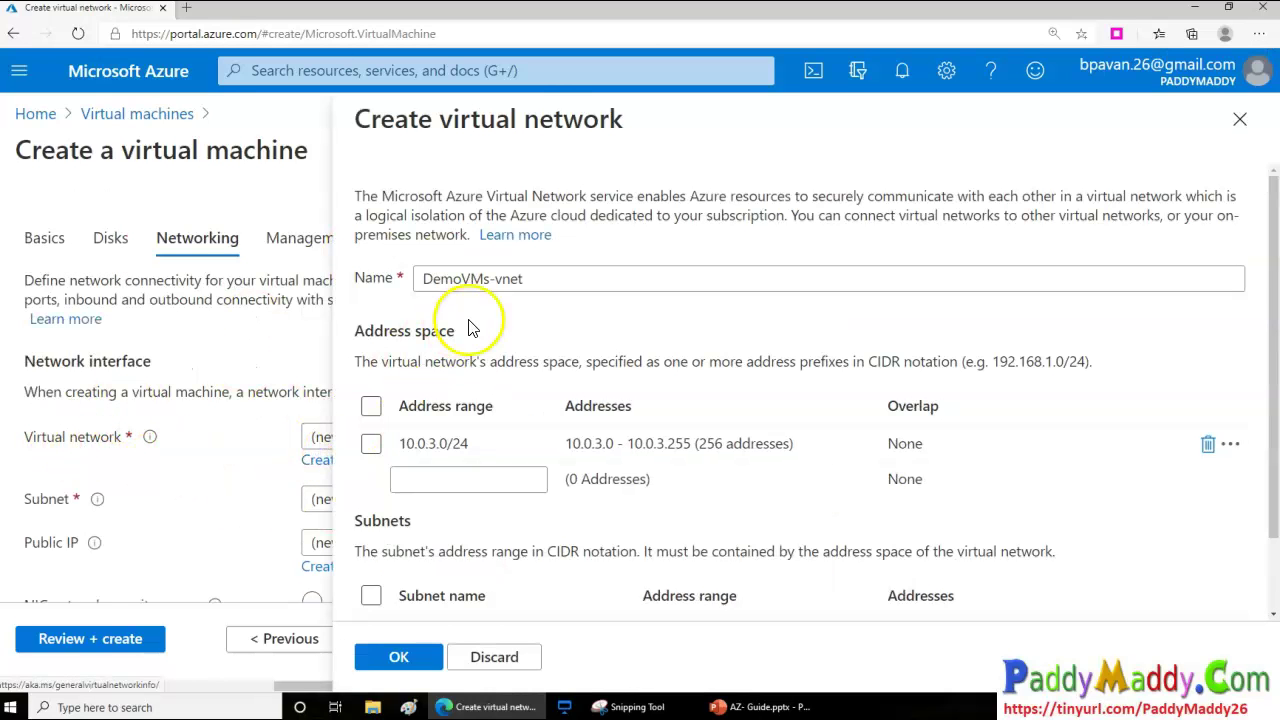
pyautogui.moveTo(543, 286); pyautogui.dragTo(422, 280)
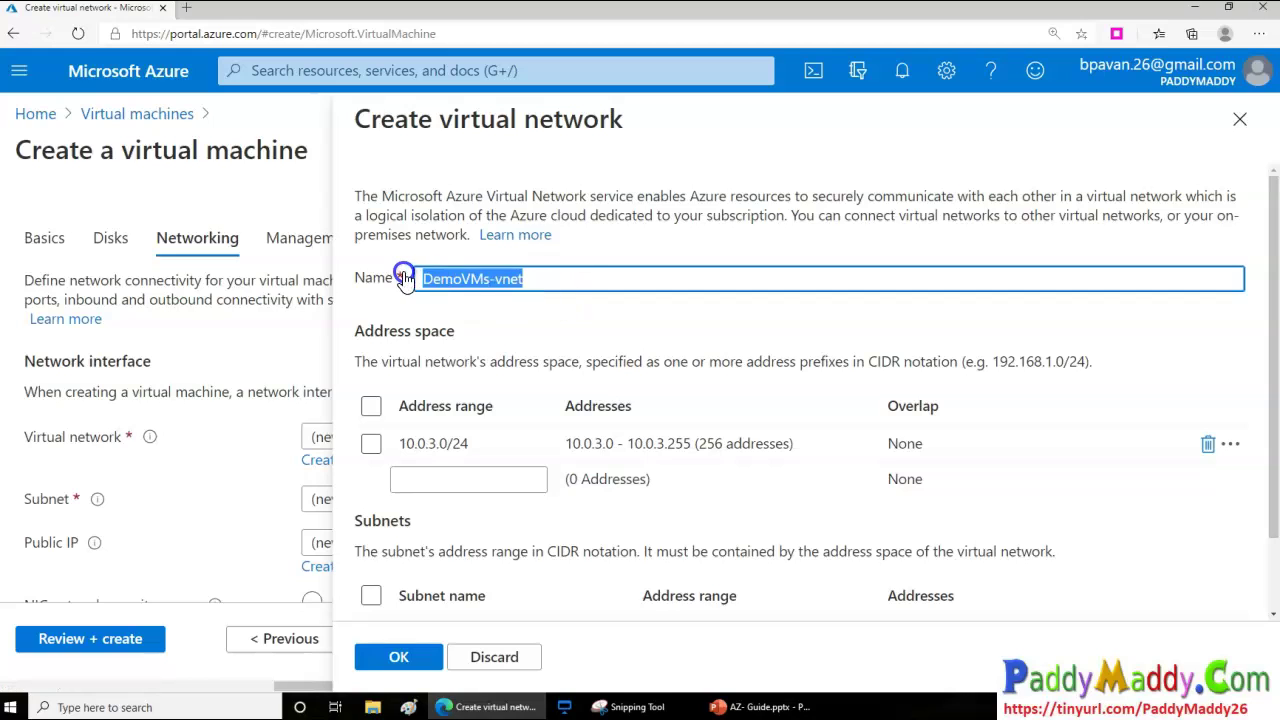
pyautogui.click(559, 286)
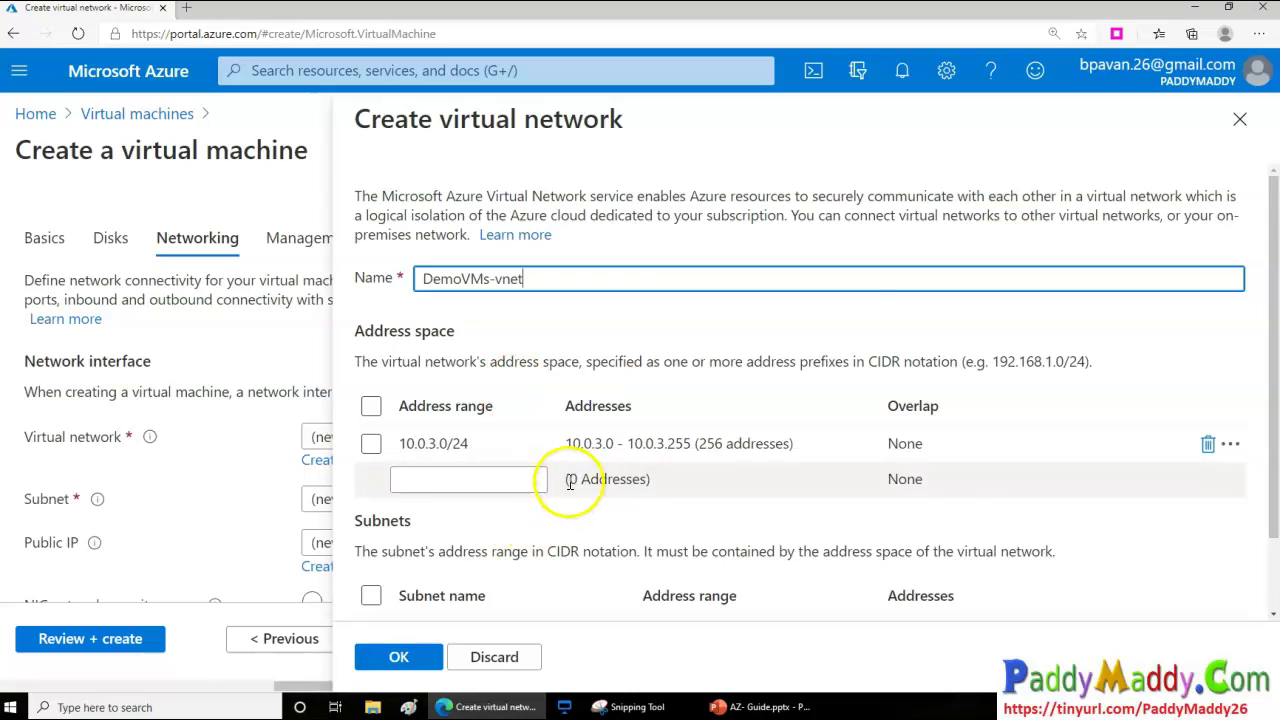
pyautogui.scroll(-1, 551, 477)
pyautogui.click(433, 566)
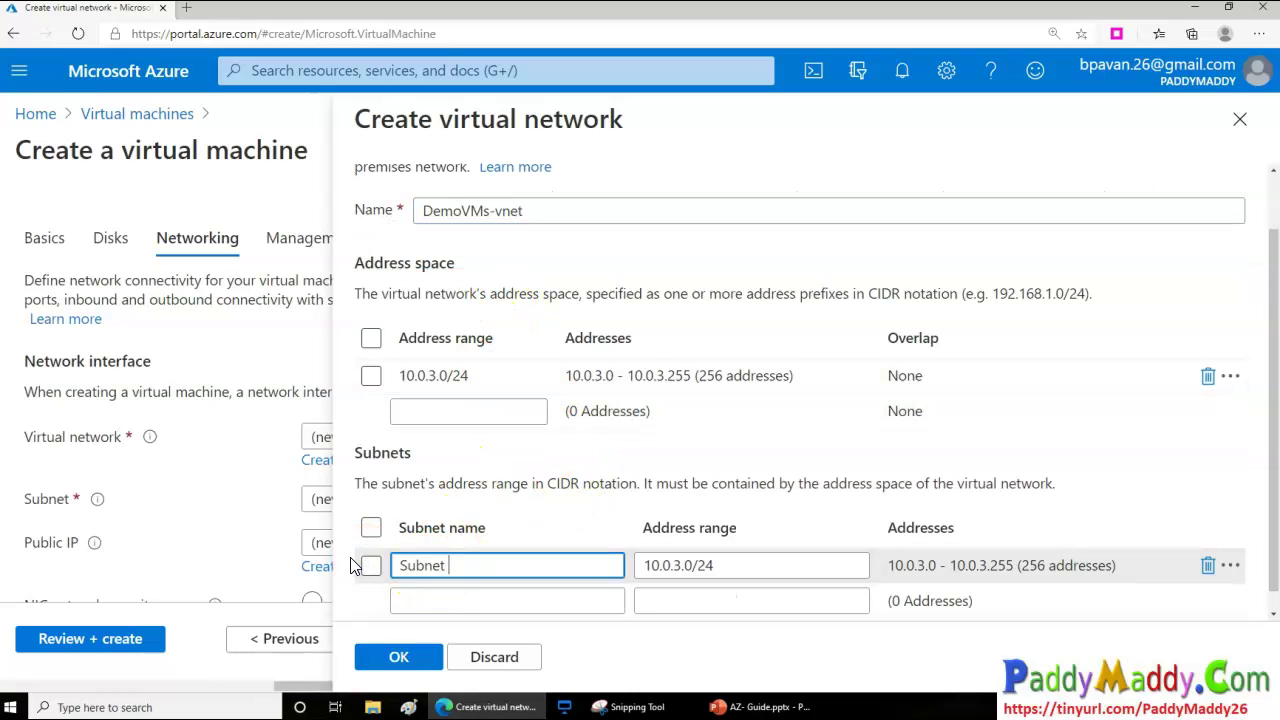
pyautogui.scroll(-1, 585, 535)
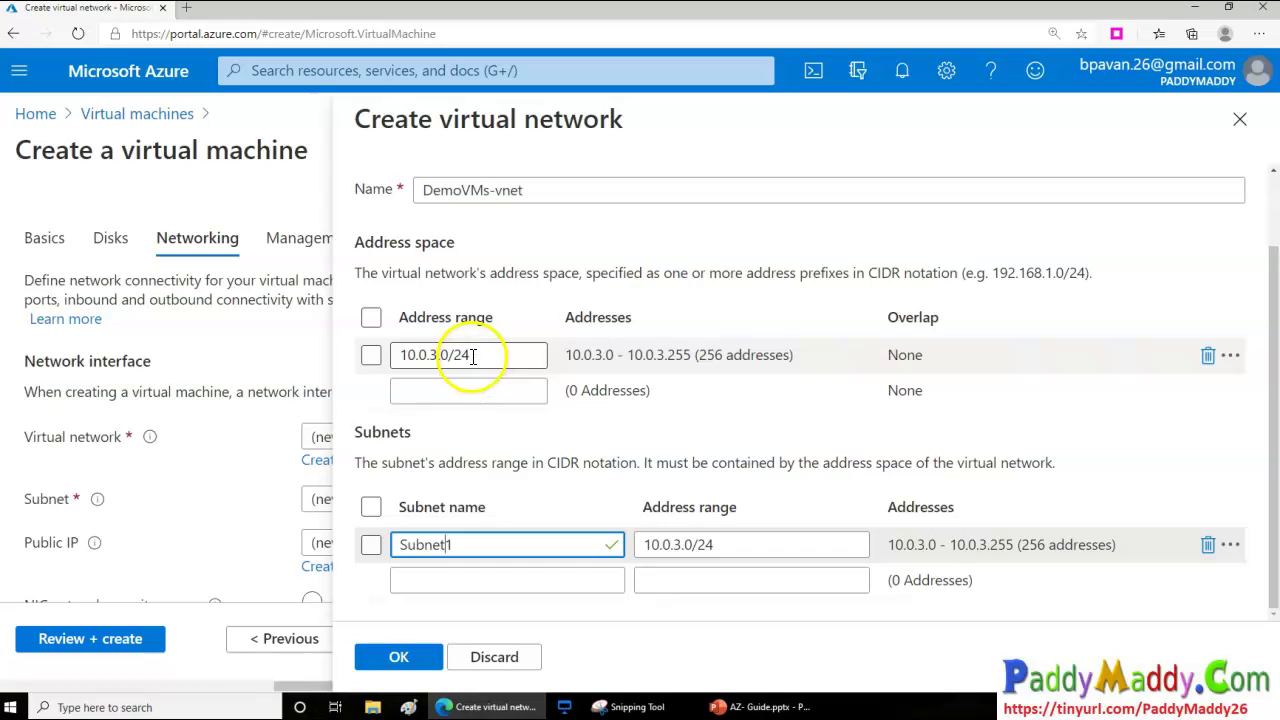
pyautogui.click(645, 341)
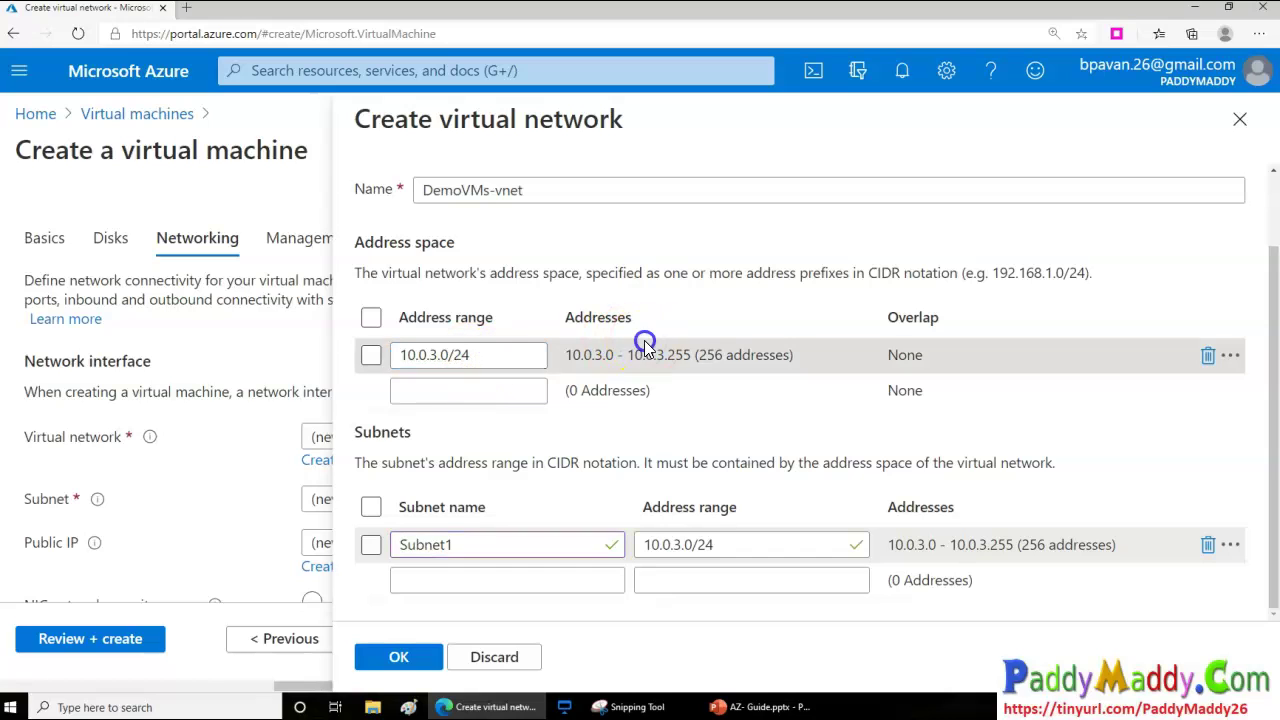
pyautogui.click(424, 666)
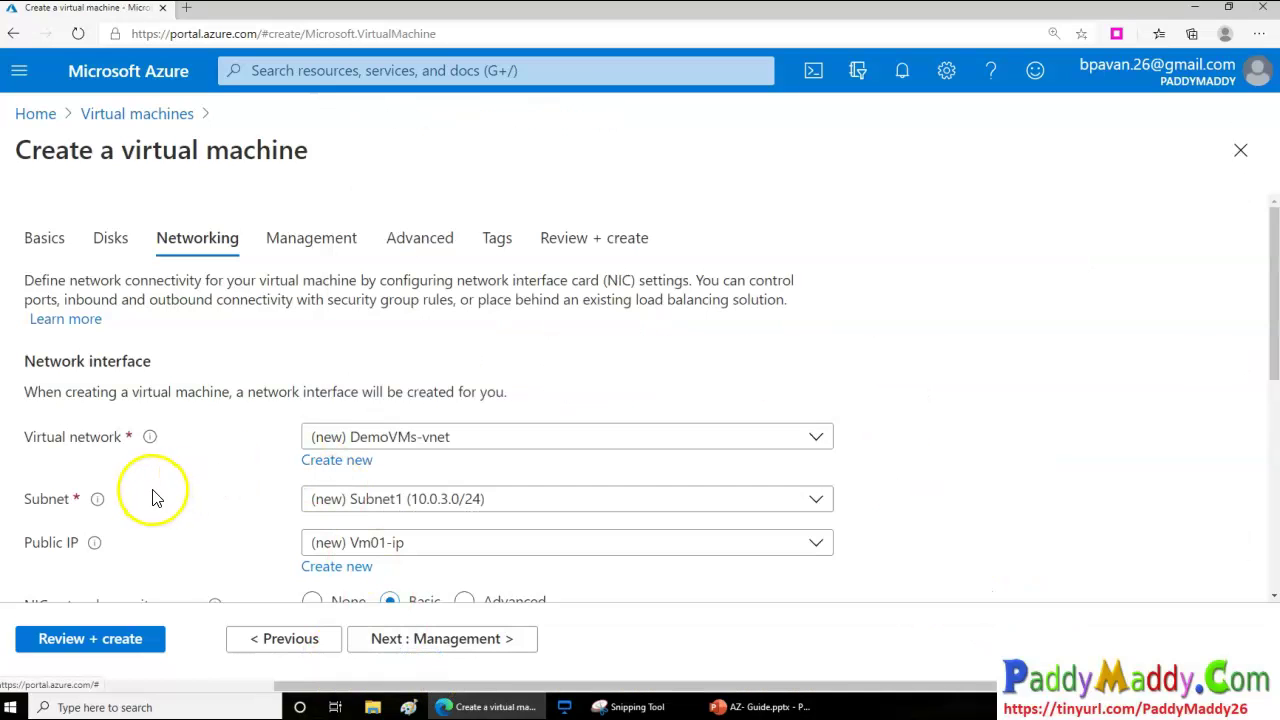
pyautogui.scroll(-1, 165, 503)
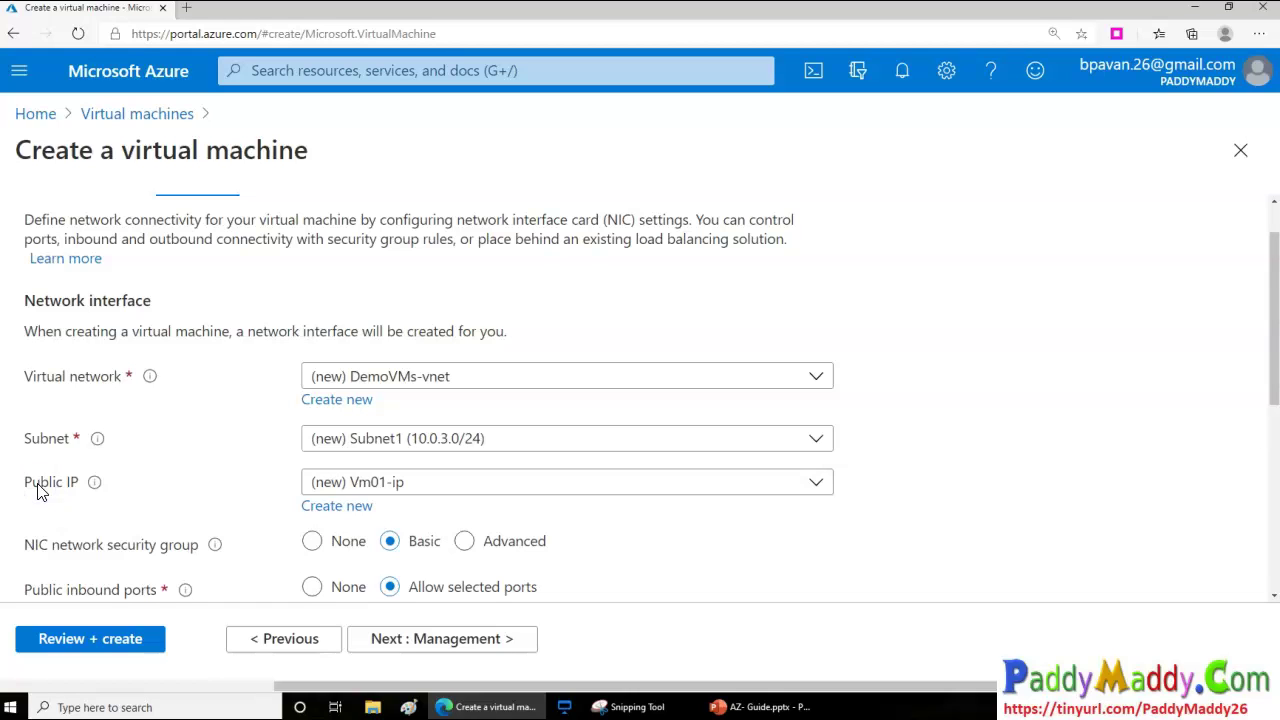
# Briefly choose no public IP, then restore the new Vm01-ip address
pyautogui.click(349, 484)
pyautogui.click(348, 553)
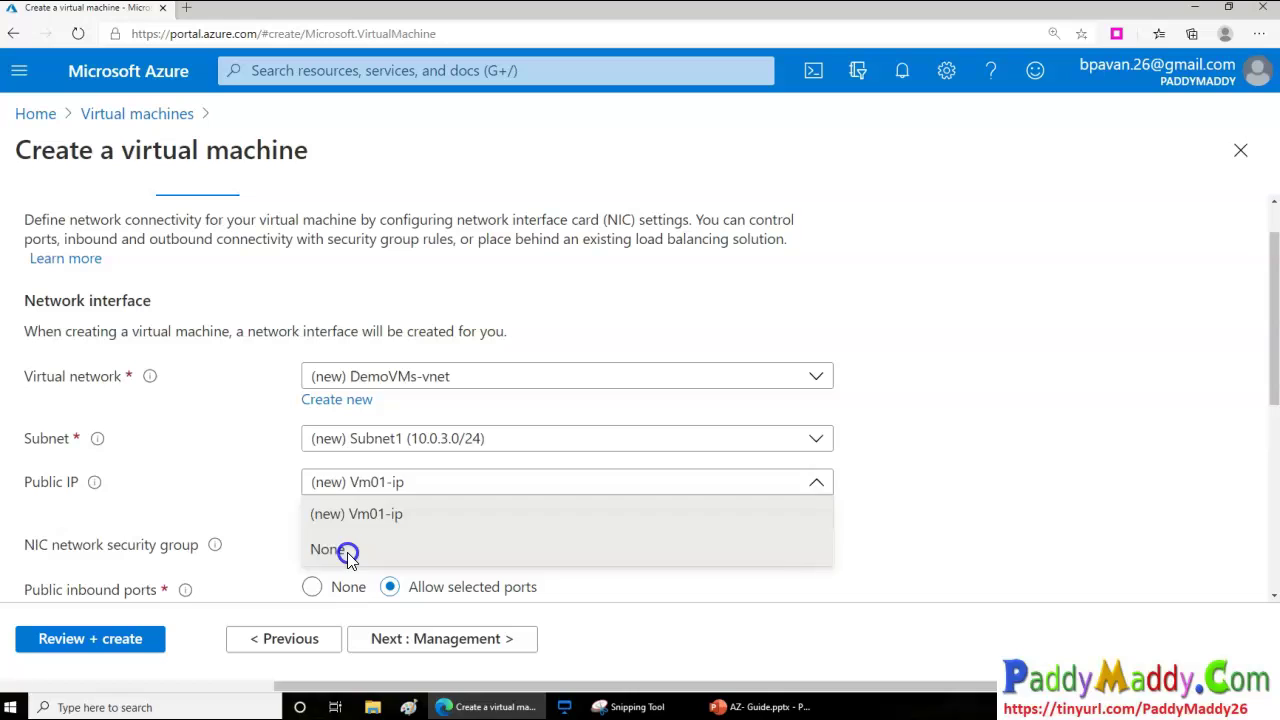
pyautogui.click(360, 487)
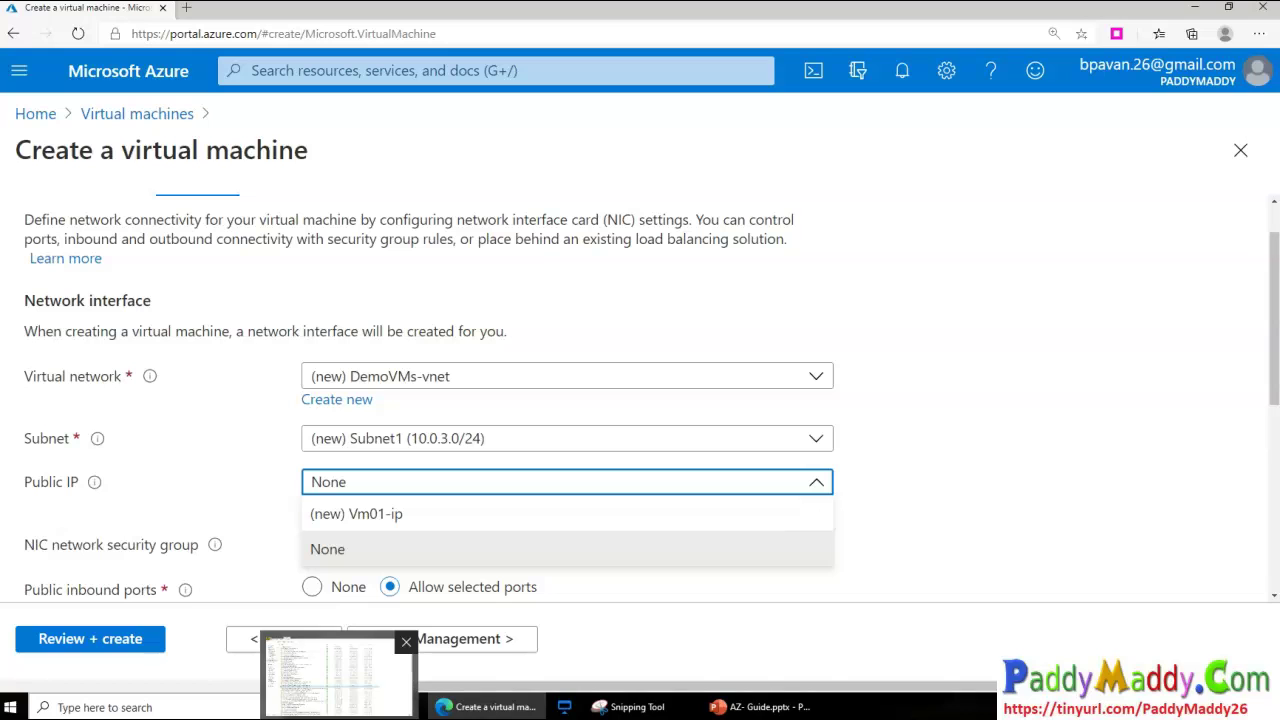
pyautogui.click(371, 512)
# Set the Vm01-ip assignment to Static and confirm the public IP settings
pyautogui.click(356, 507)
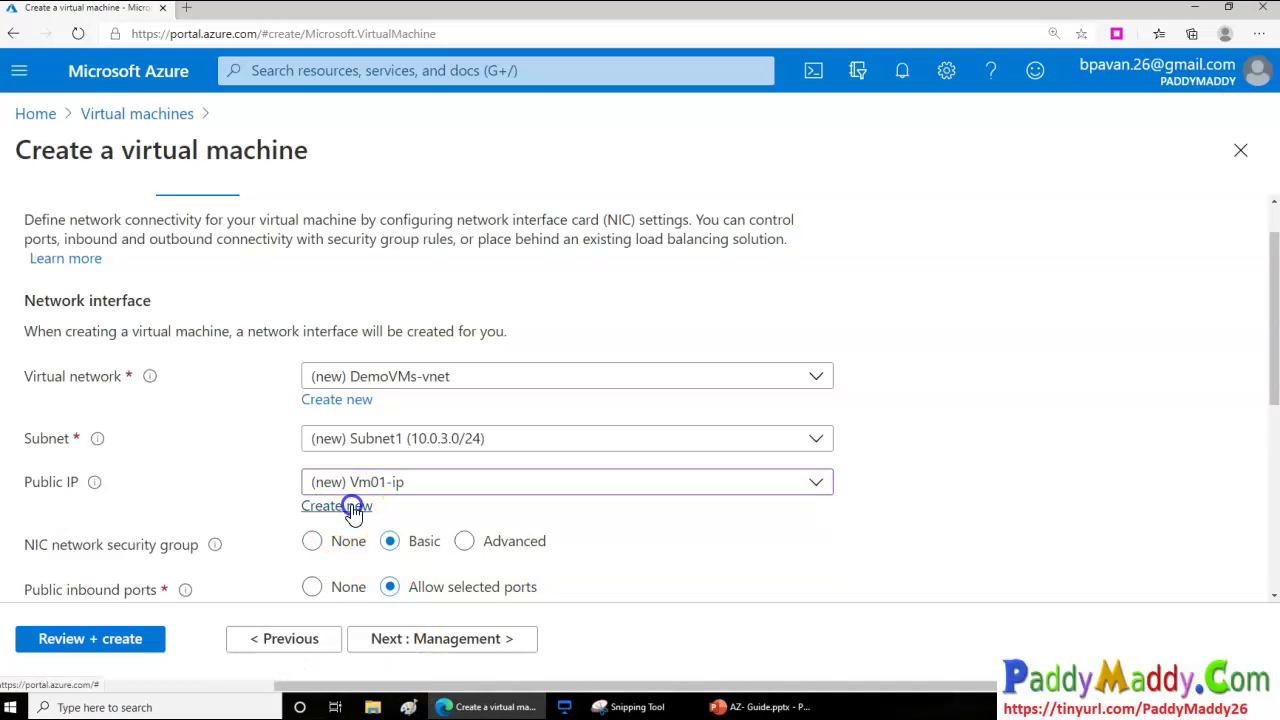
pyautogui.click(1020, 346)
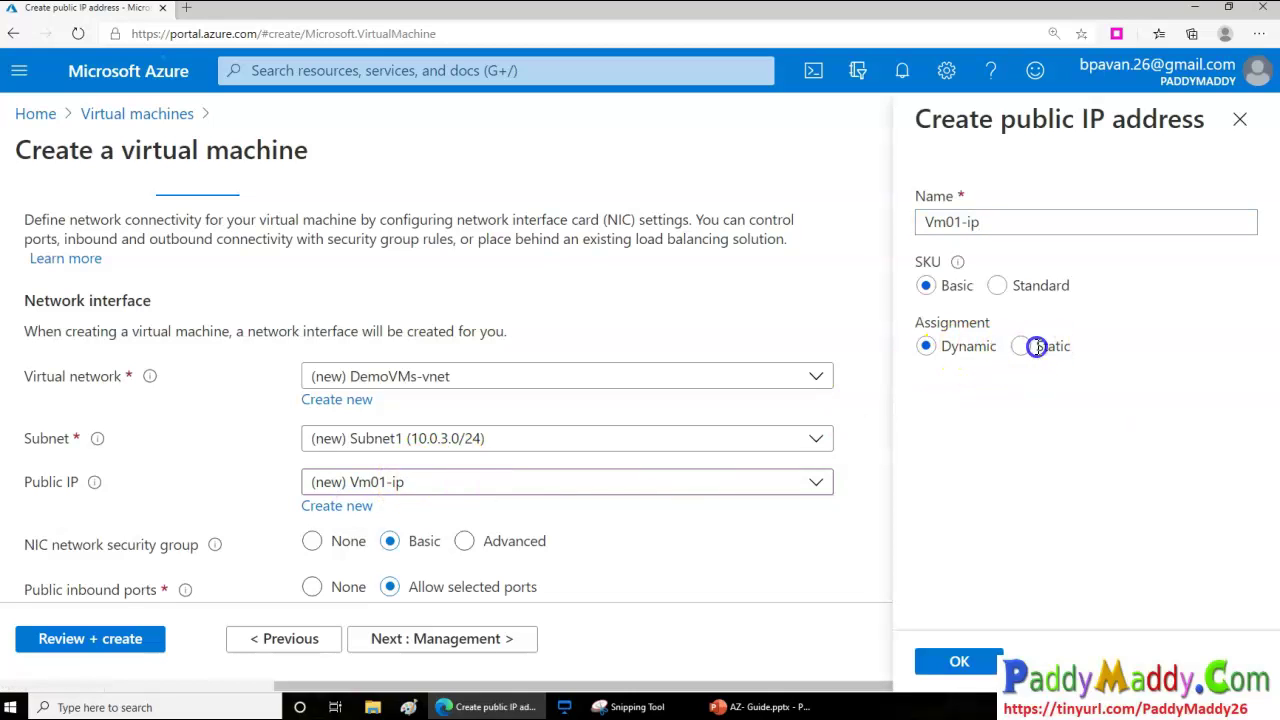
pyautogui.click(925, 347)
pyautogui.click(1024, 349)
pyautogui.click(924, 347)
pyautogui.click(1021, 346)
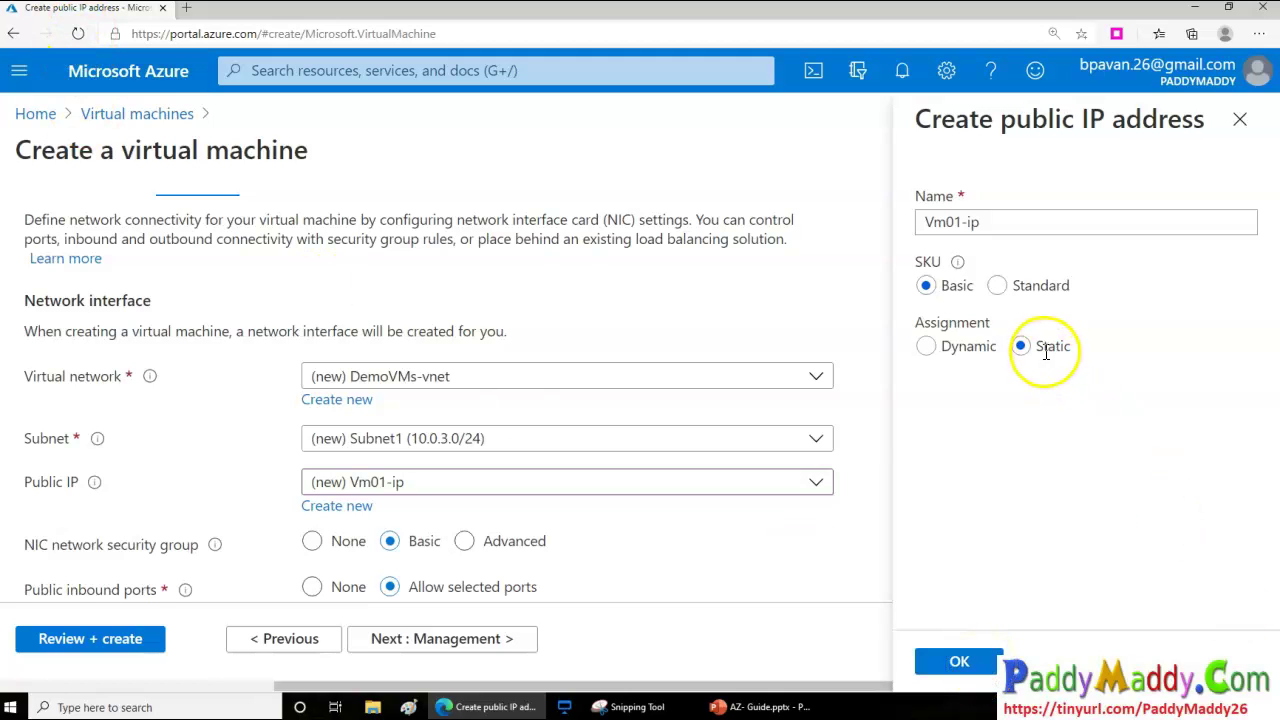
pyautogui.click(962, 660)
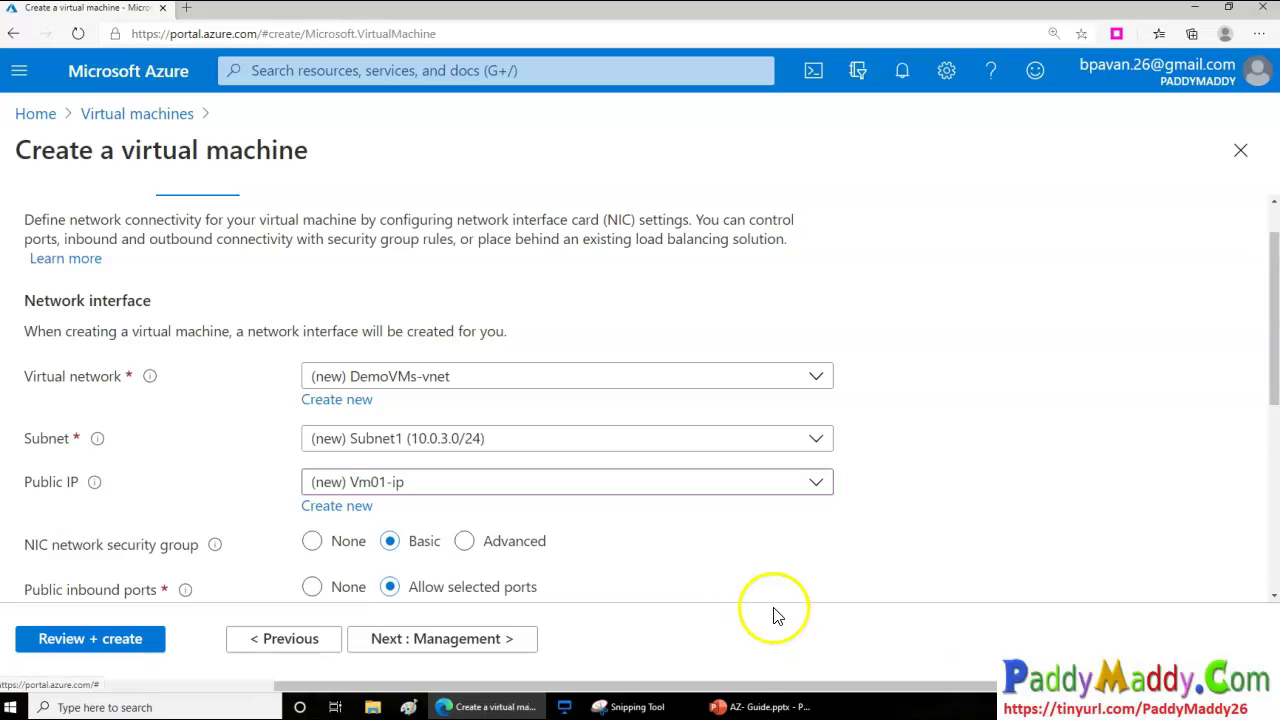
pyautogui.moveTo(92, 545); pyautogui.dragTo(198, 546)
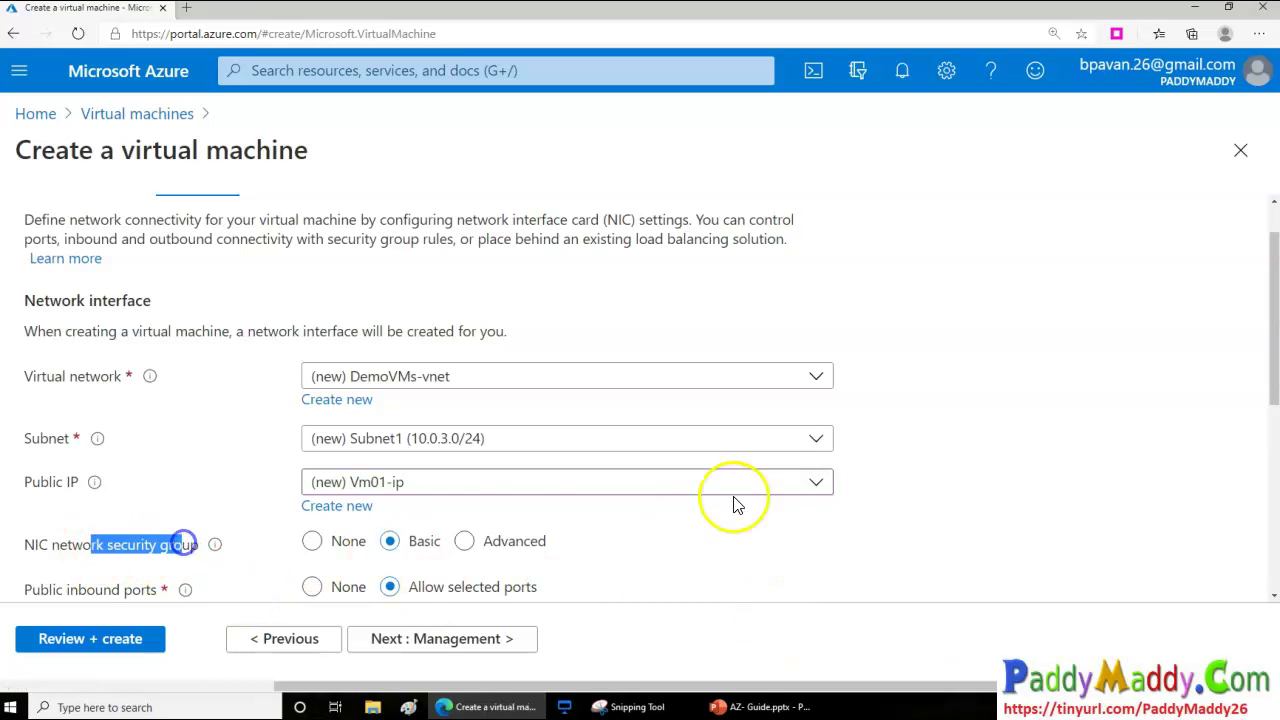
pyautogui.scroll(-1, 790, 470)
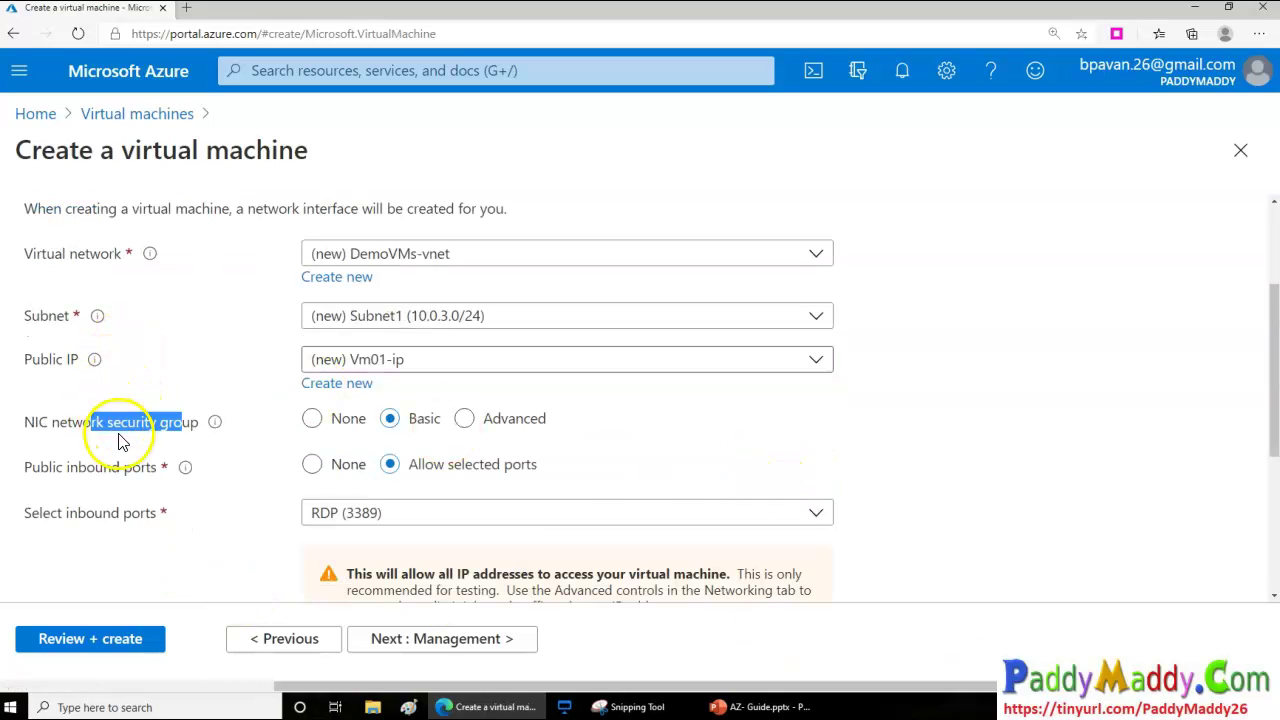
pyautogui.moveTo(68, 424); pyautogui.dragTo(158, 422)
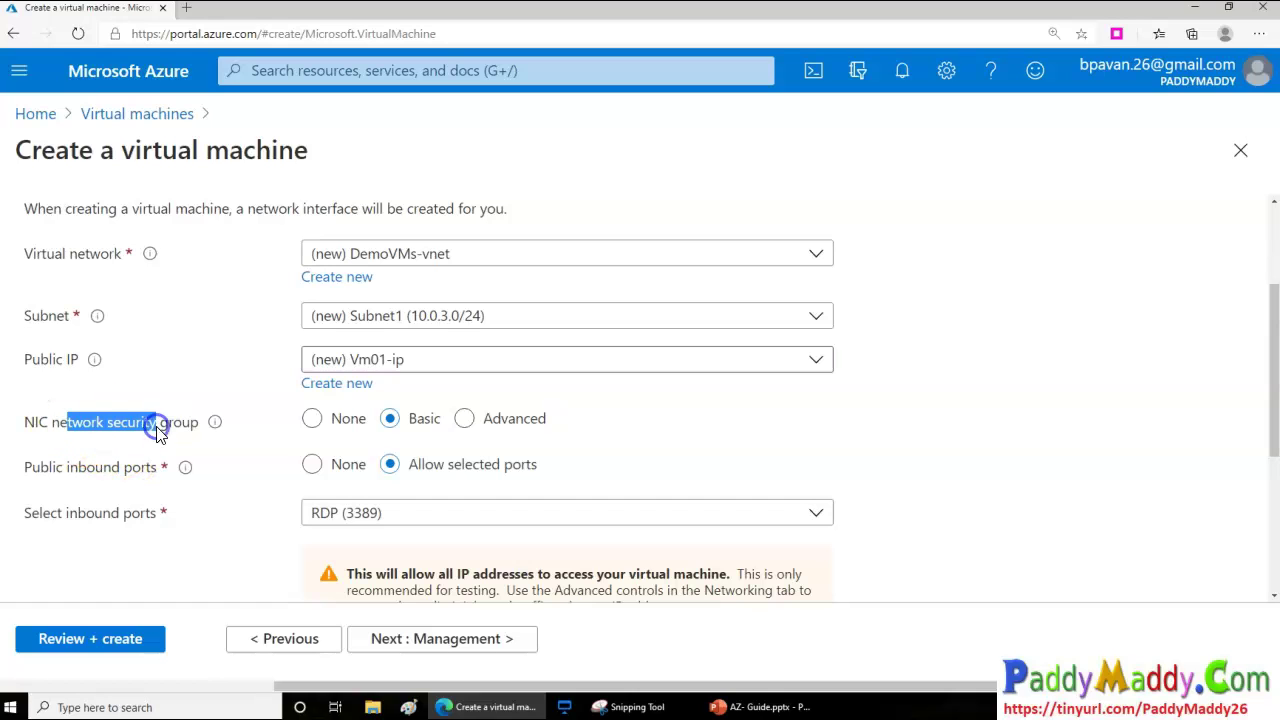
pyautogui.click(466, 421)
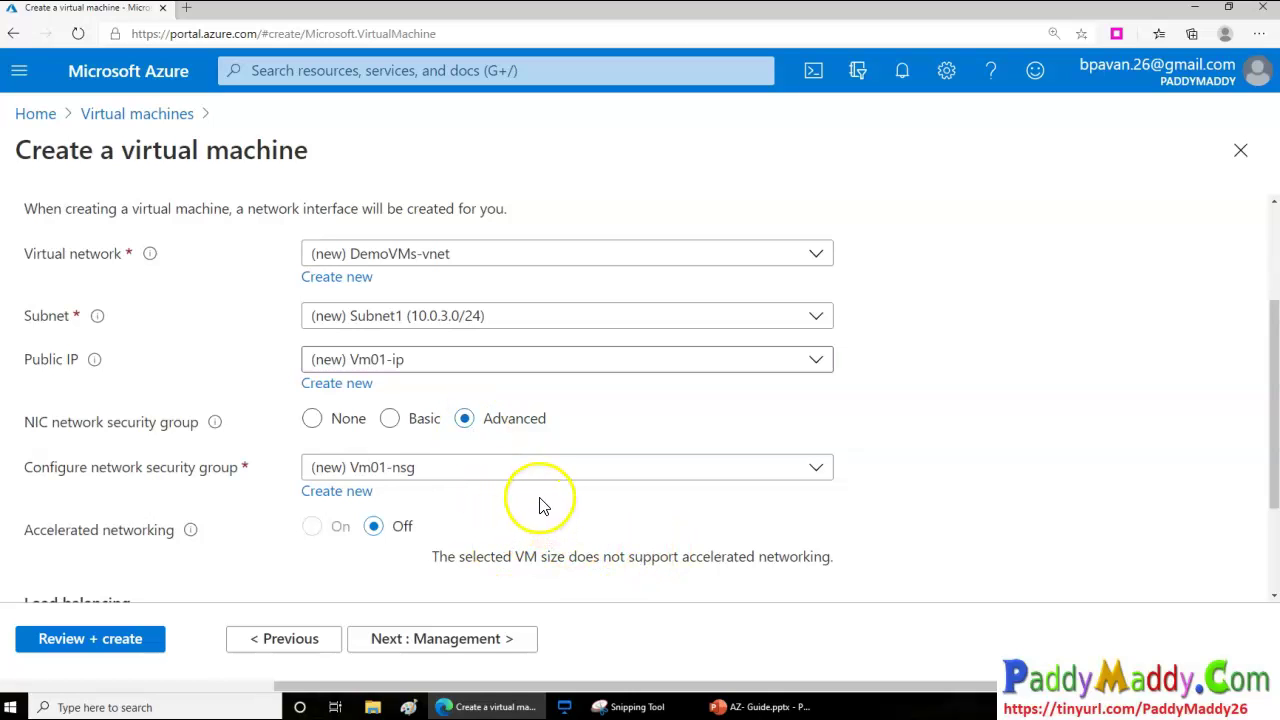
pyautogui.moveTo(567, 560); pyautogui.dragTo(656, 556)
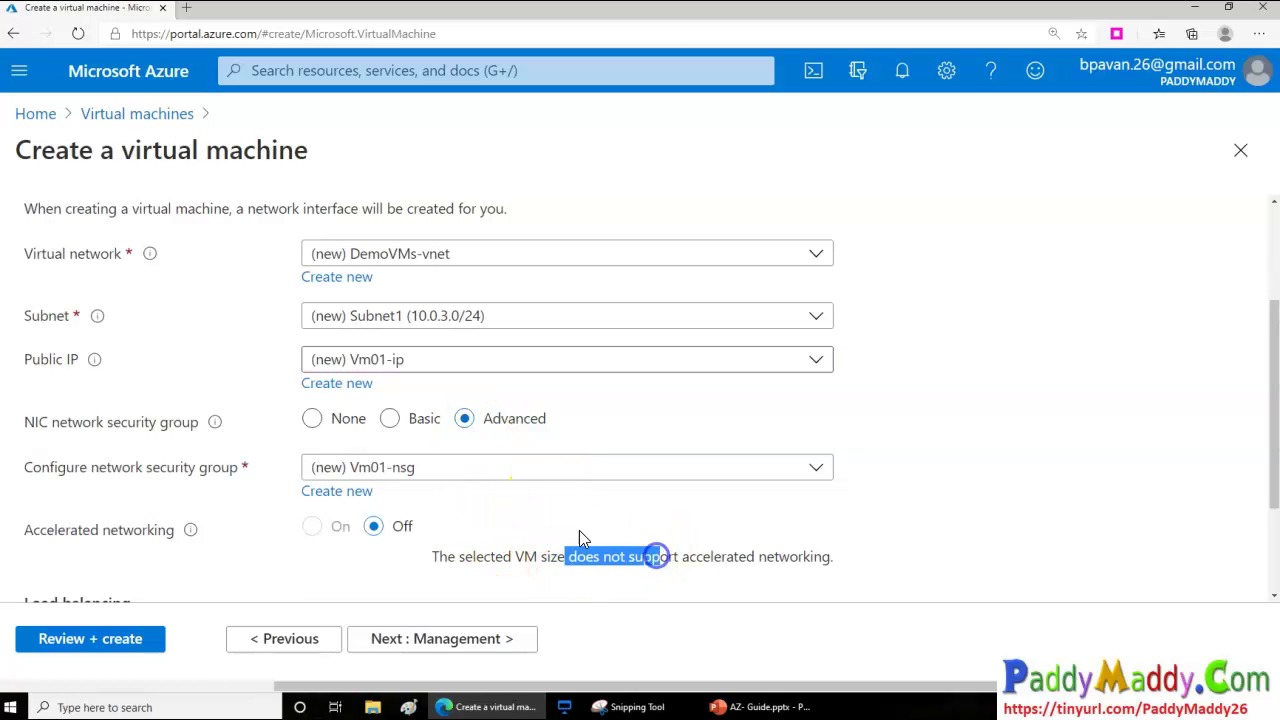
pyautogui.scroll(-1, 529, 514)
pyautogui.click(522, 457)
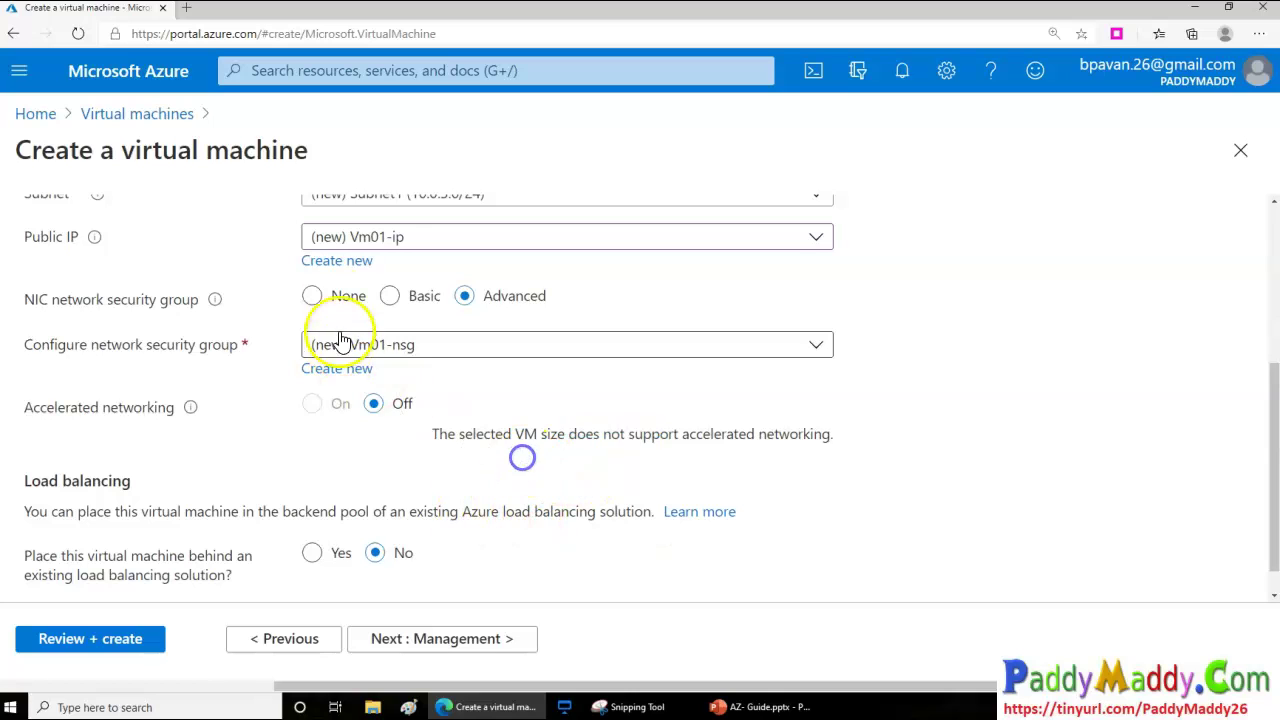
pyautogui.click(410, 296)
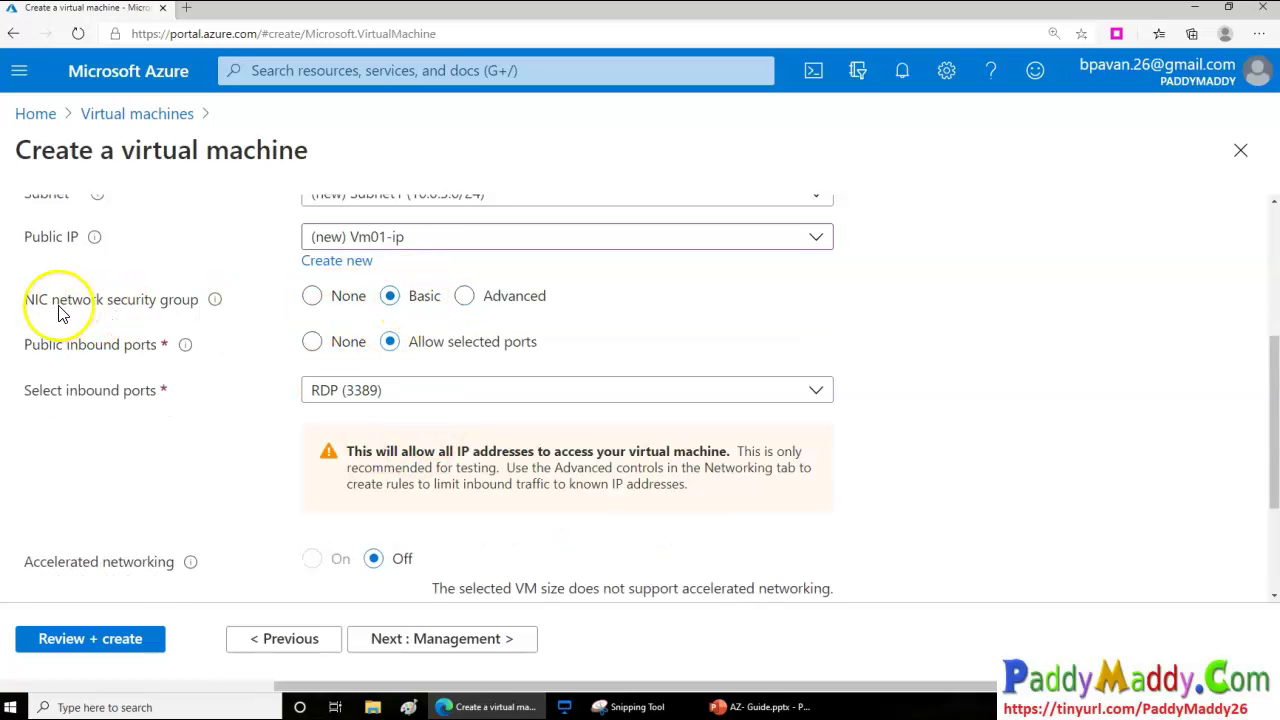
pyautogui.moveTo(50, 299); pyautogui.dragTo(199, 307)
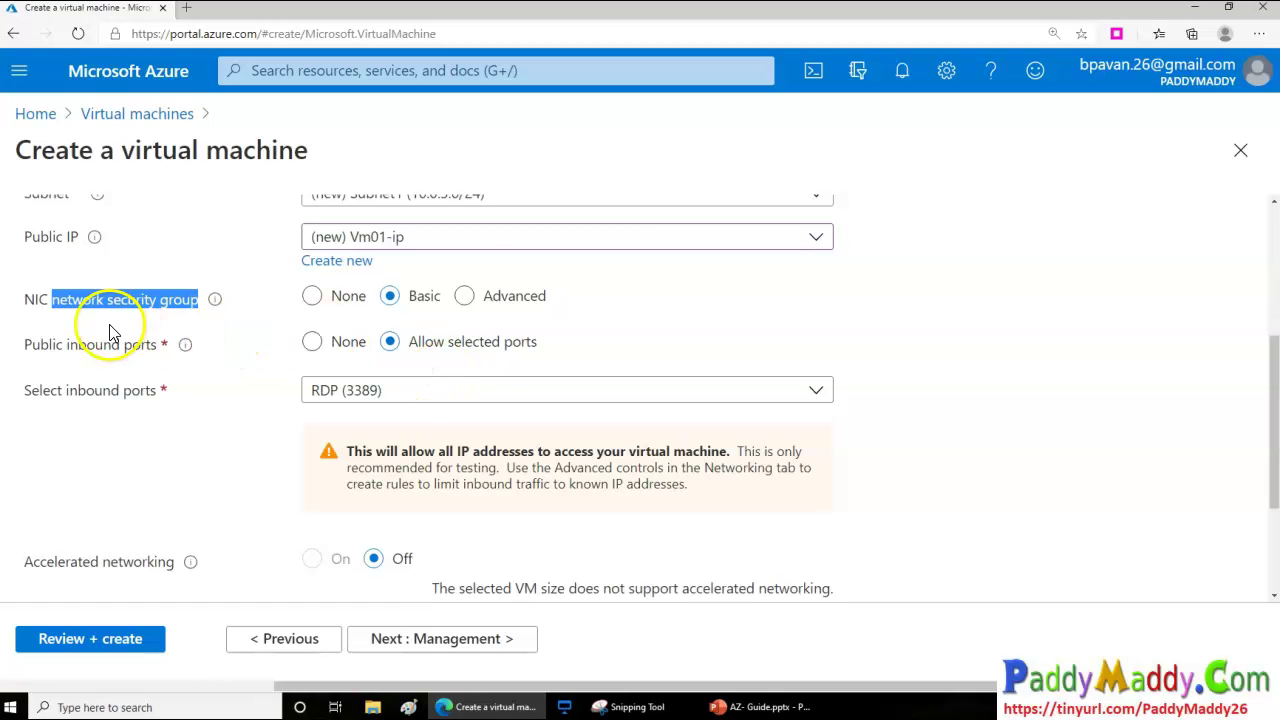
pyautogui.moveTo(22, 300); pyautogui.dragTo(200, 300)
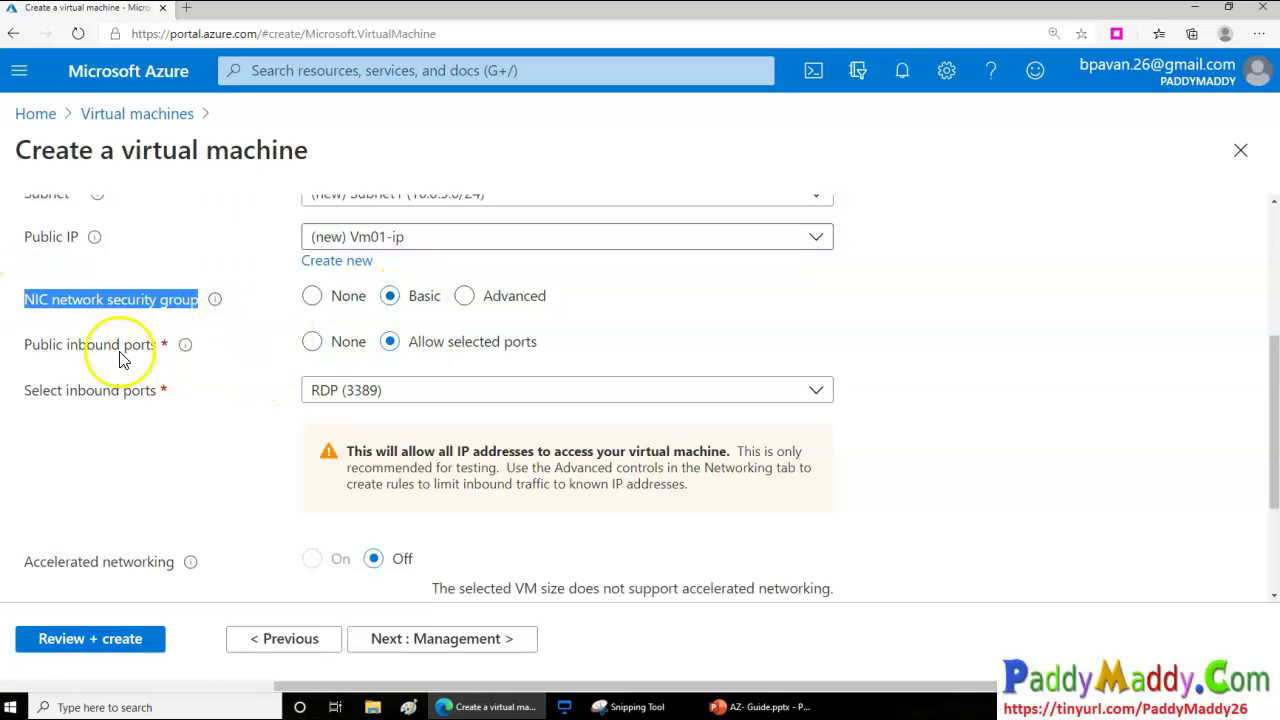
pyautogui.moveTo(40, 345); pyautogui.dragTo(157, 346)
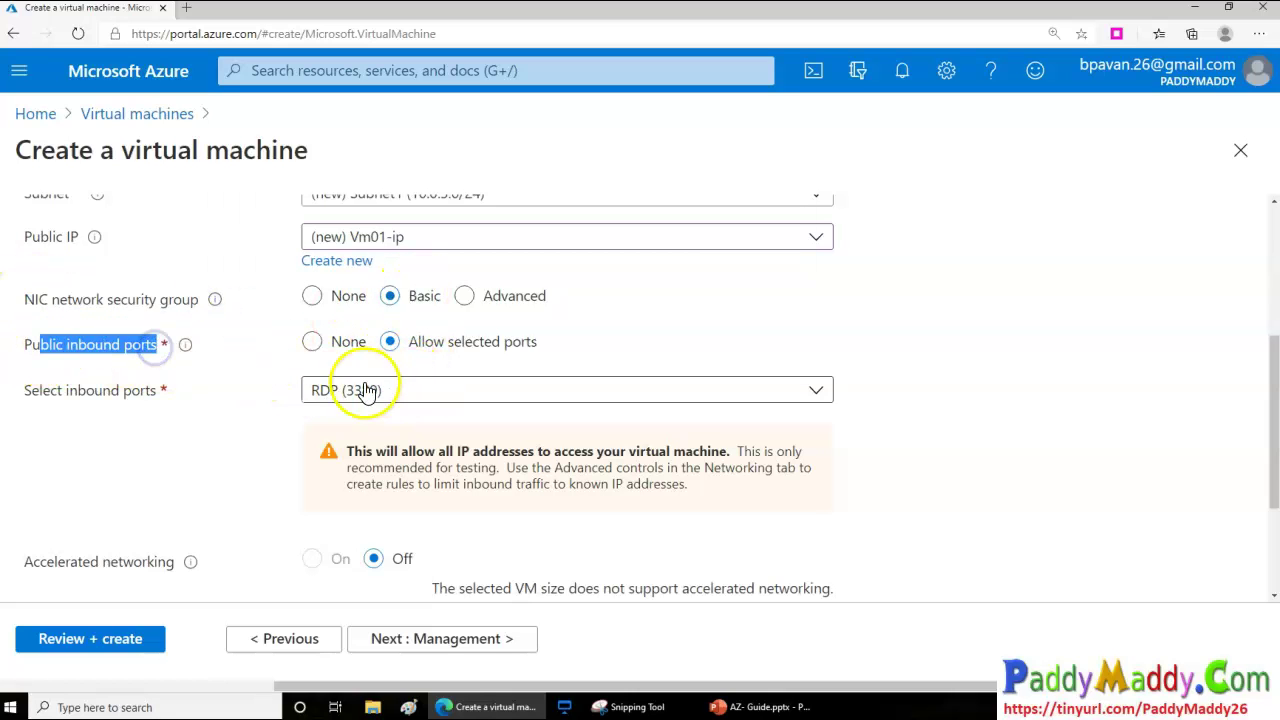
# Set load balancing to No after trying Yes, then continue to the Management step
pyautogui.scroll(-1, 480, 530)
pyautogui.scroll(-1, 510, 545)
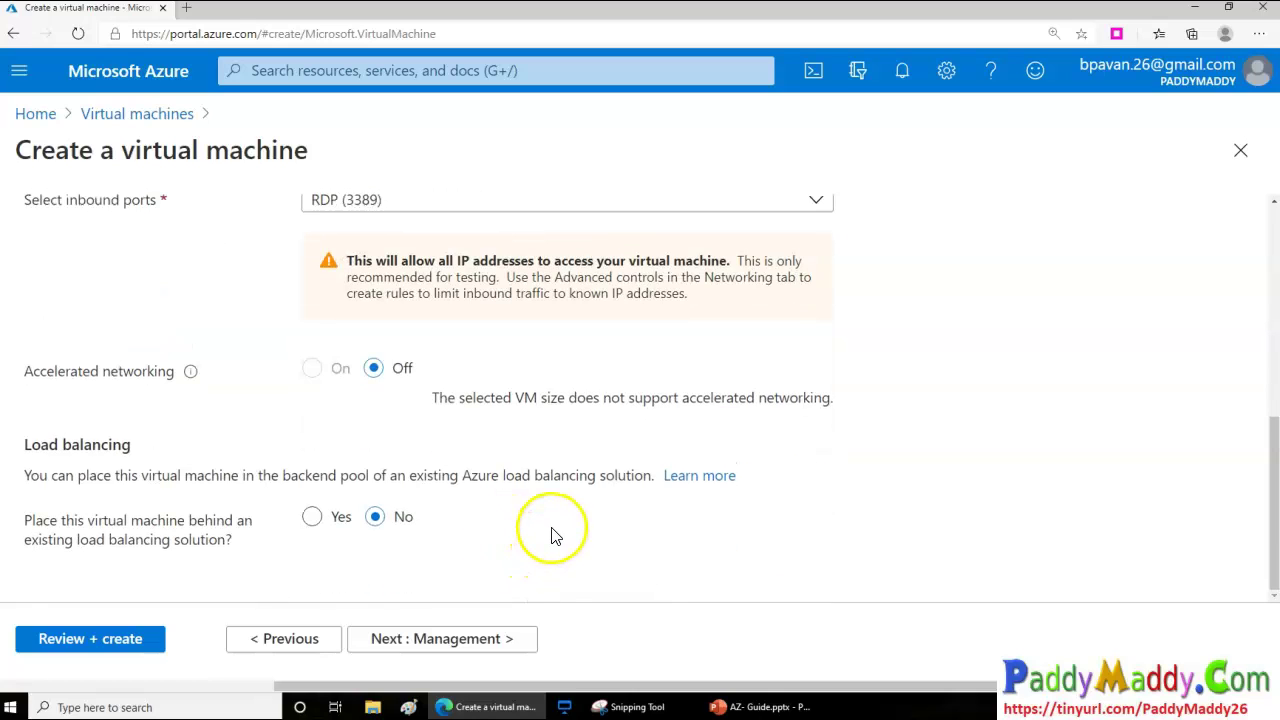
pyautogui.click(313, 520)
pyautogui.click(310, 516)
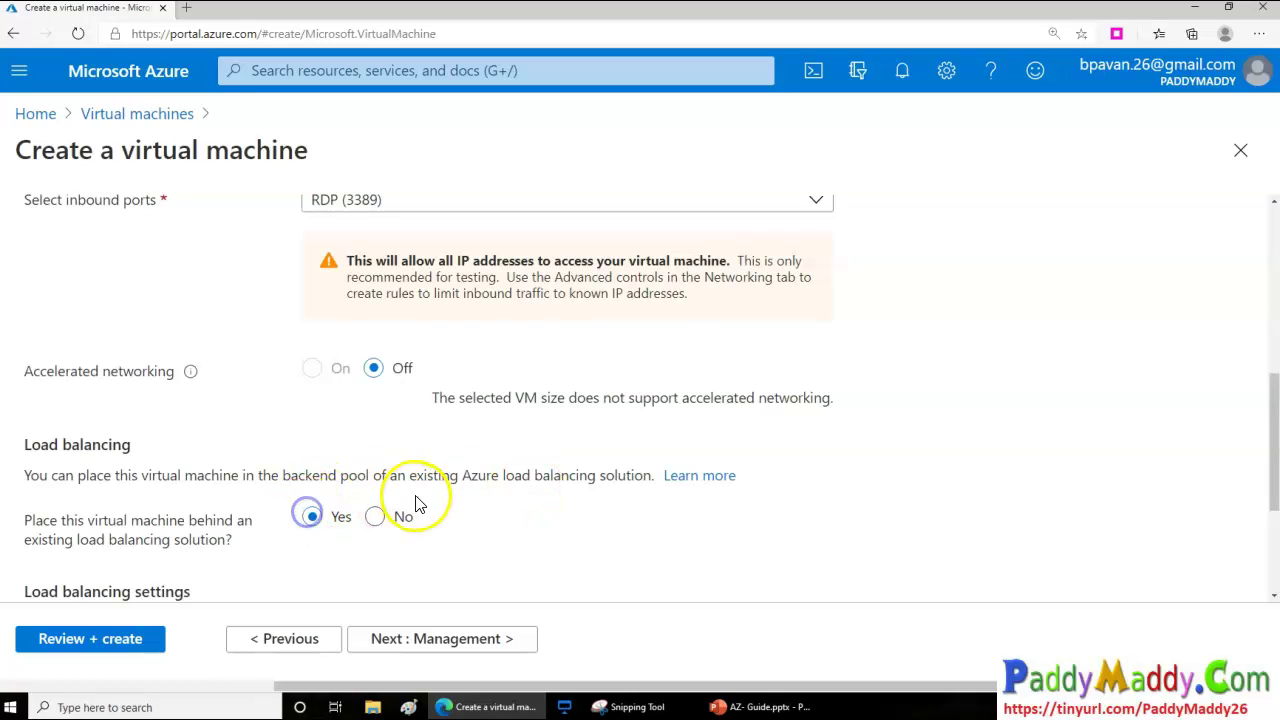
pyautogui.scroll(-3, 418, 505)
pyautogui.click(376, 283)
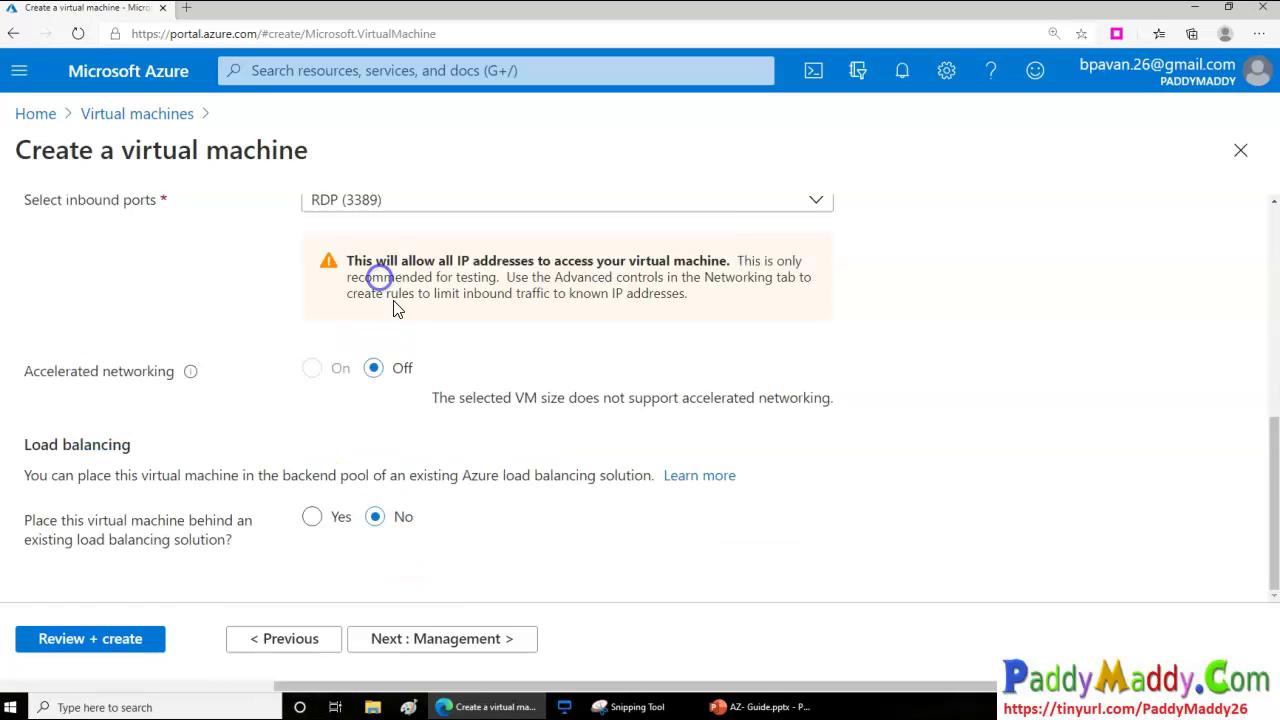
pyautogui.moveTo(22, 445); pyautogui.dragTo(140, 448)
pyautogui.click(470, 638)
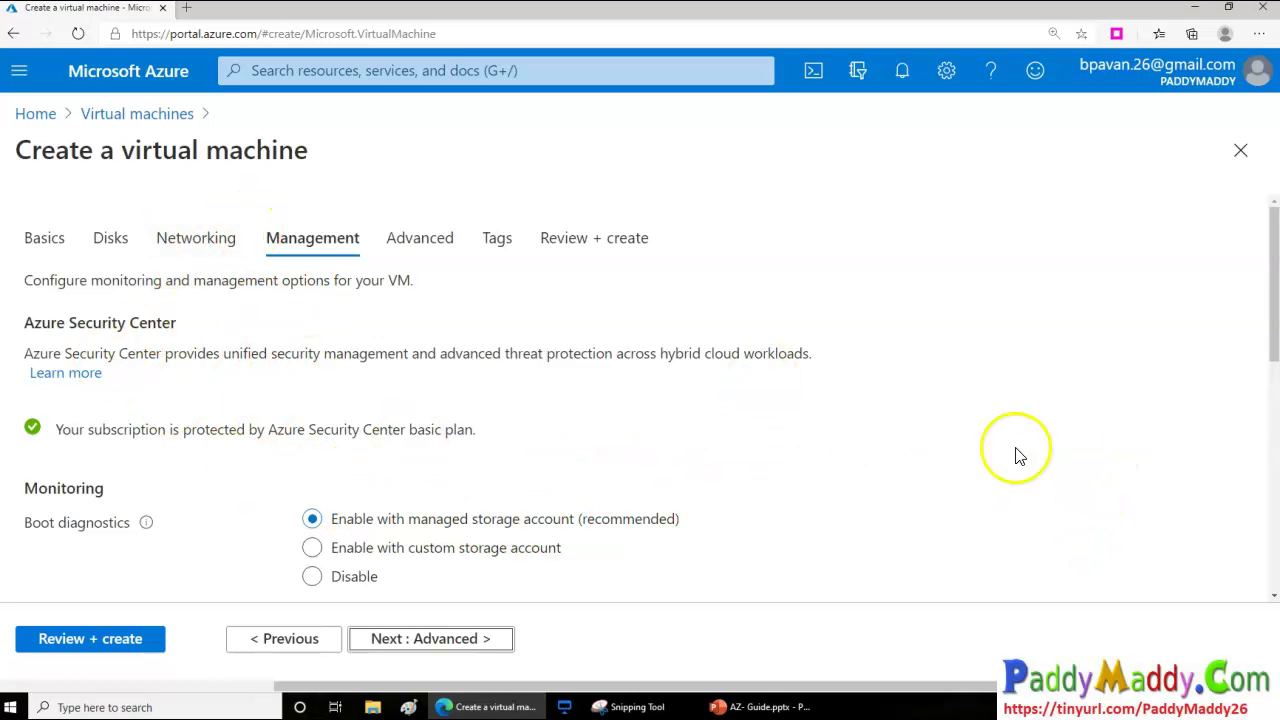
pyautogui.moveTo(28, 323); pyautogui.dragTo(182, 323)
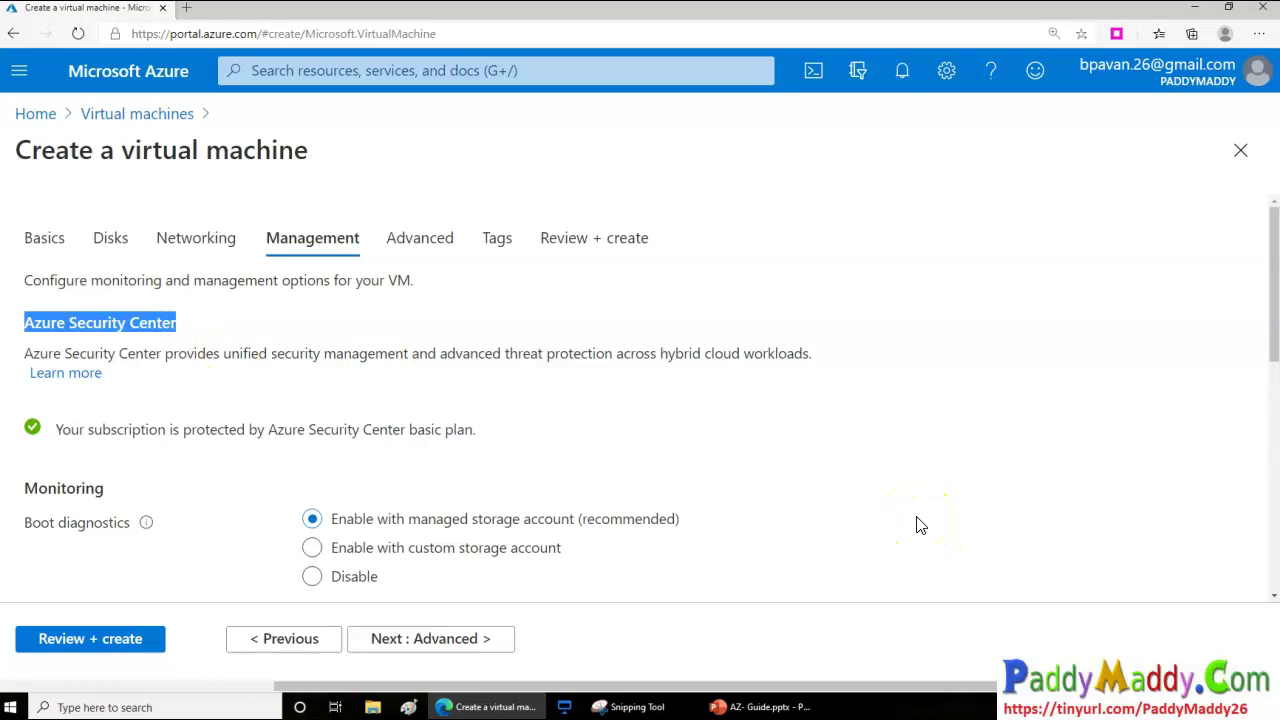
pyautogui.scroll(-1, 928, 525)
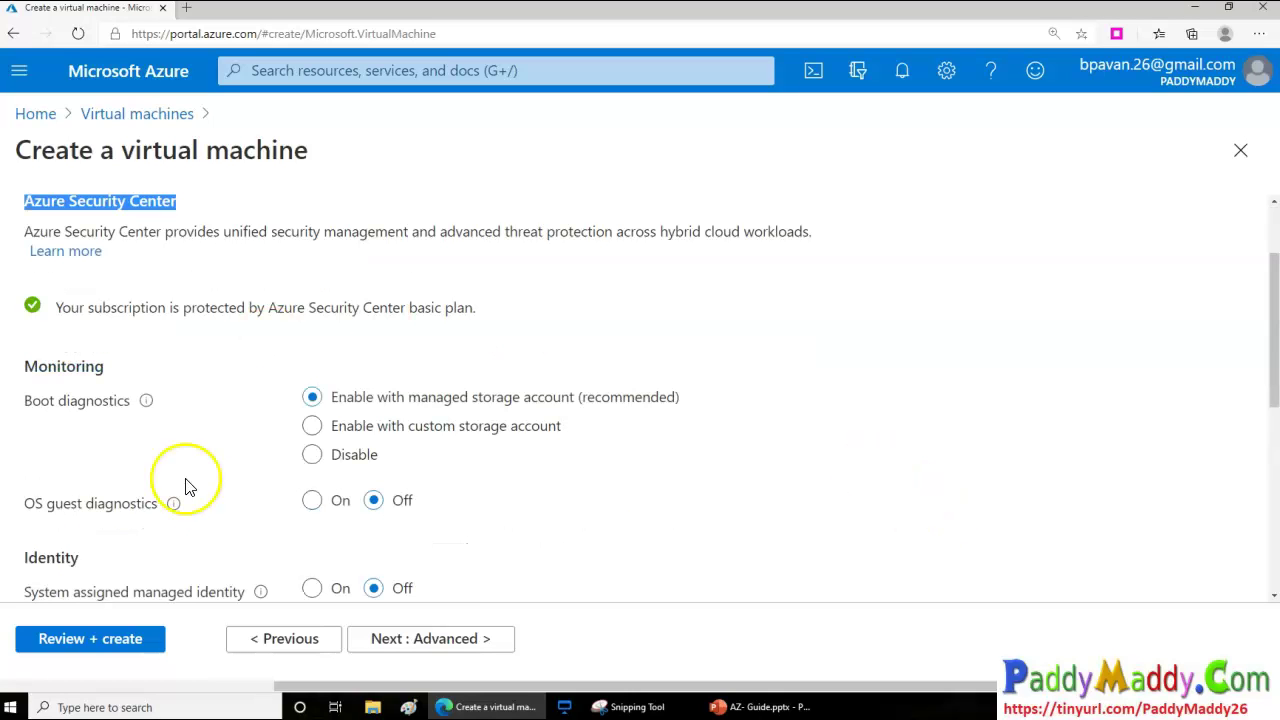
pyautogui.moveTo(56, 400); pyautogui.dragTo(124, 406)
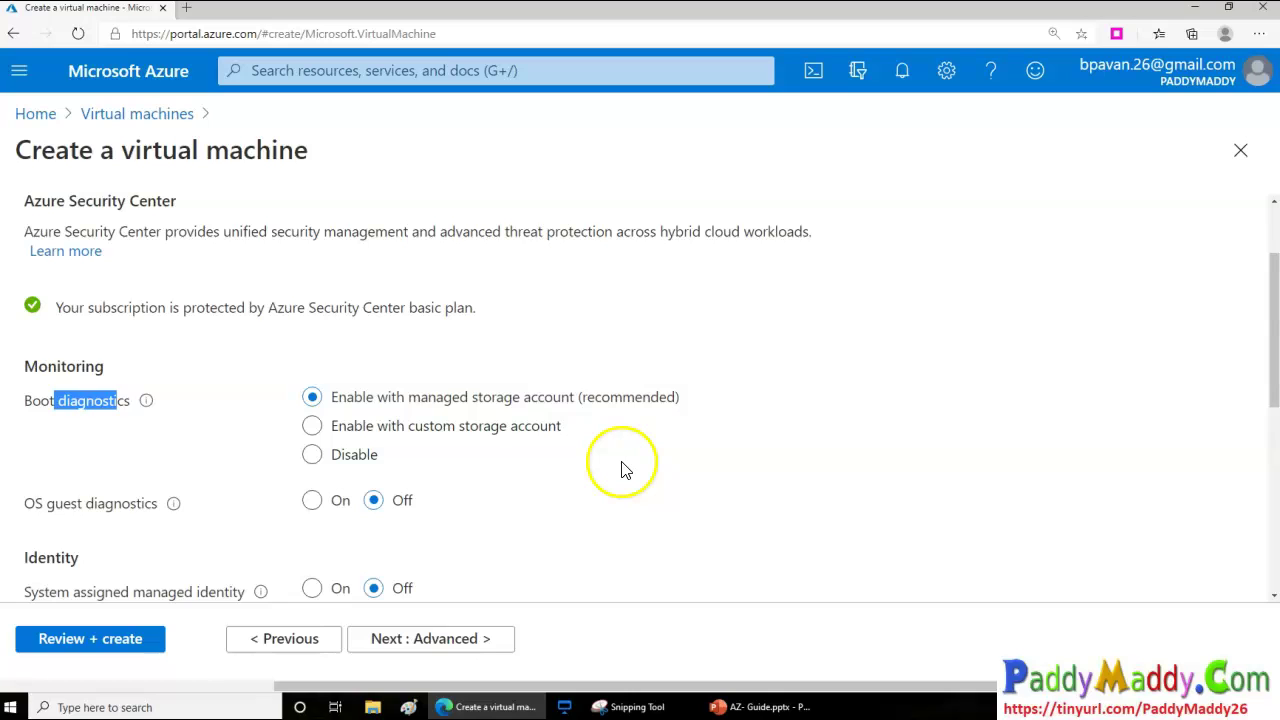
pyautogui.scroll(-2, 618, 462)
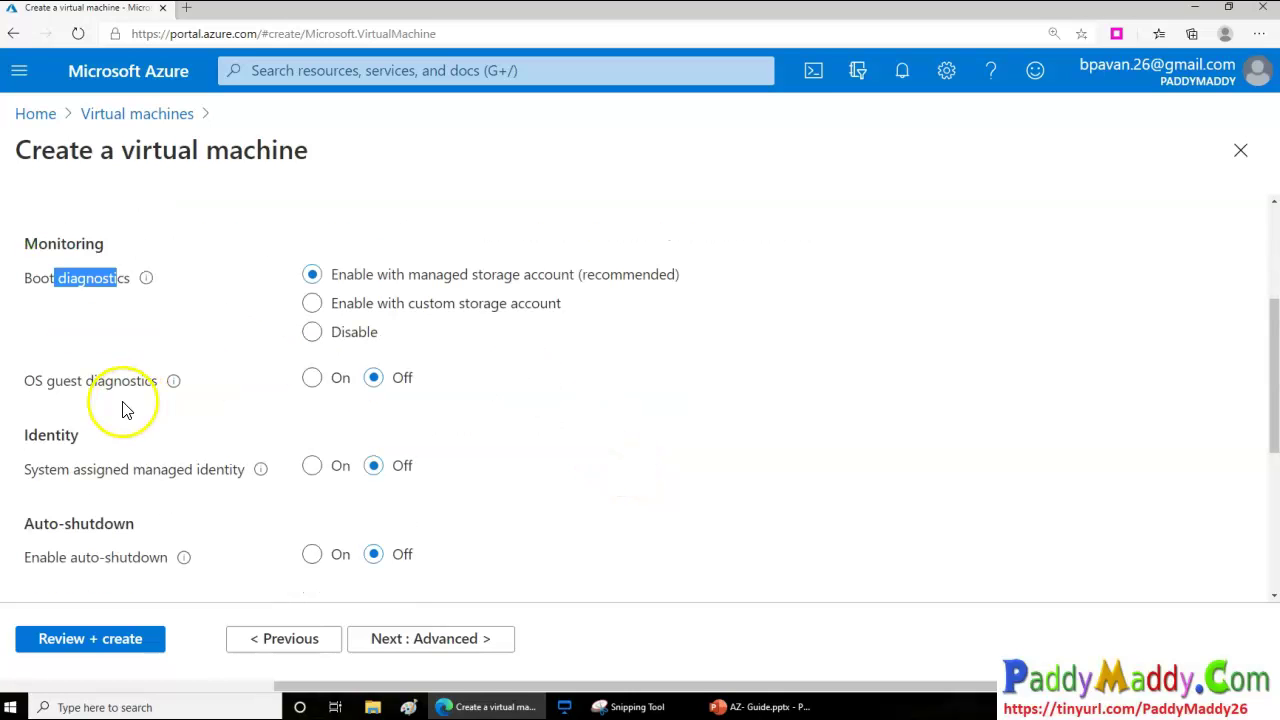
pyautogui.moveTo(47, 380); pyautogui.dragTo(143, 380)
pyautogui.click(318, 379)
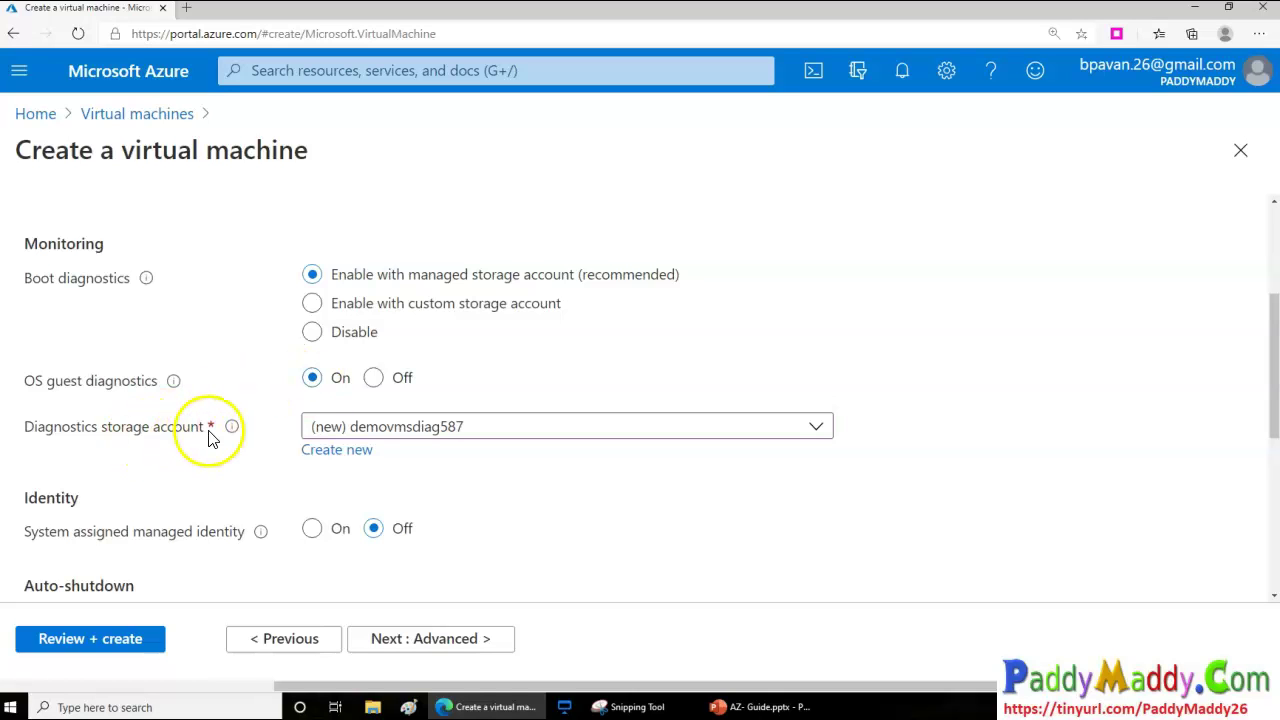
pyautogui.click(378, 377)
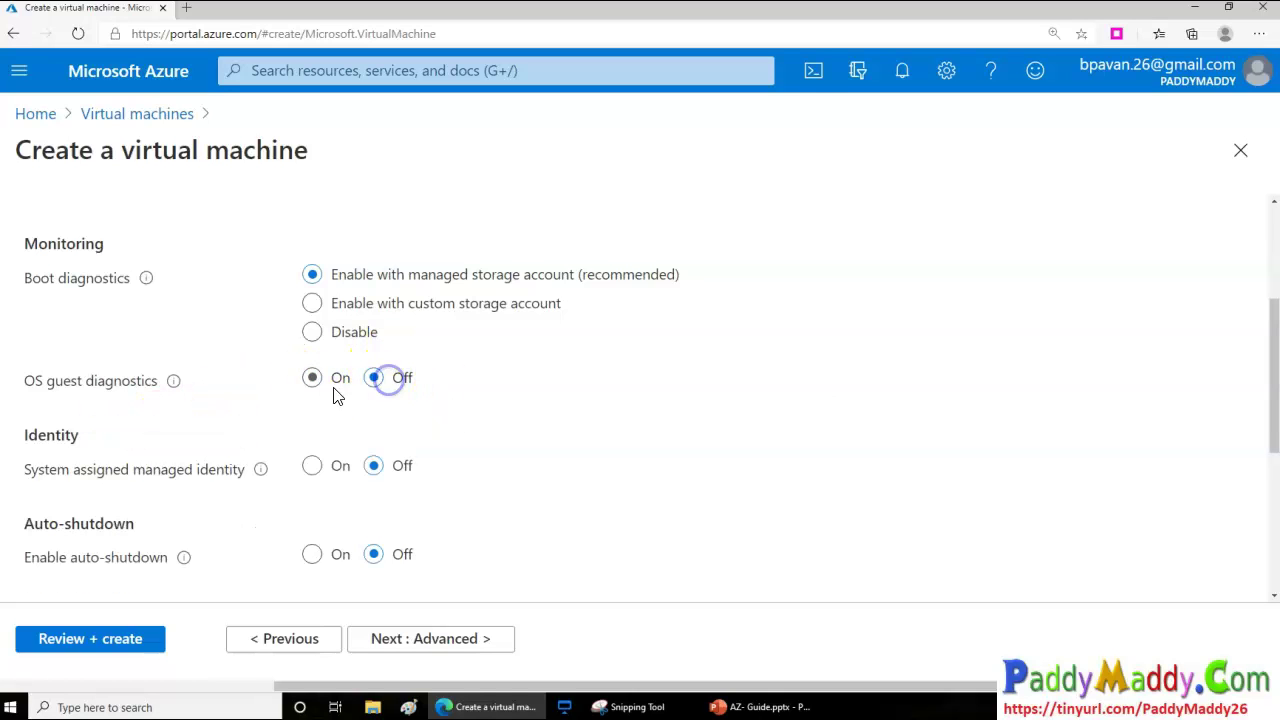
pyautogui.scroll(-1, 560, 440)
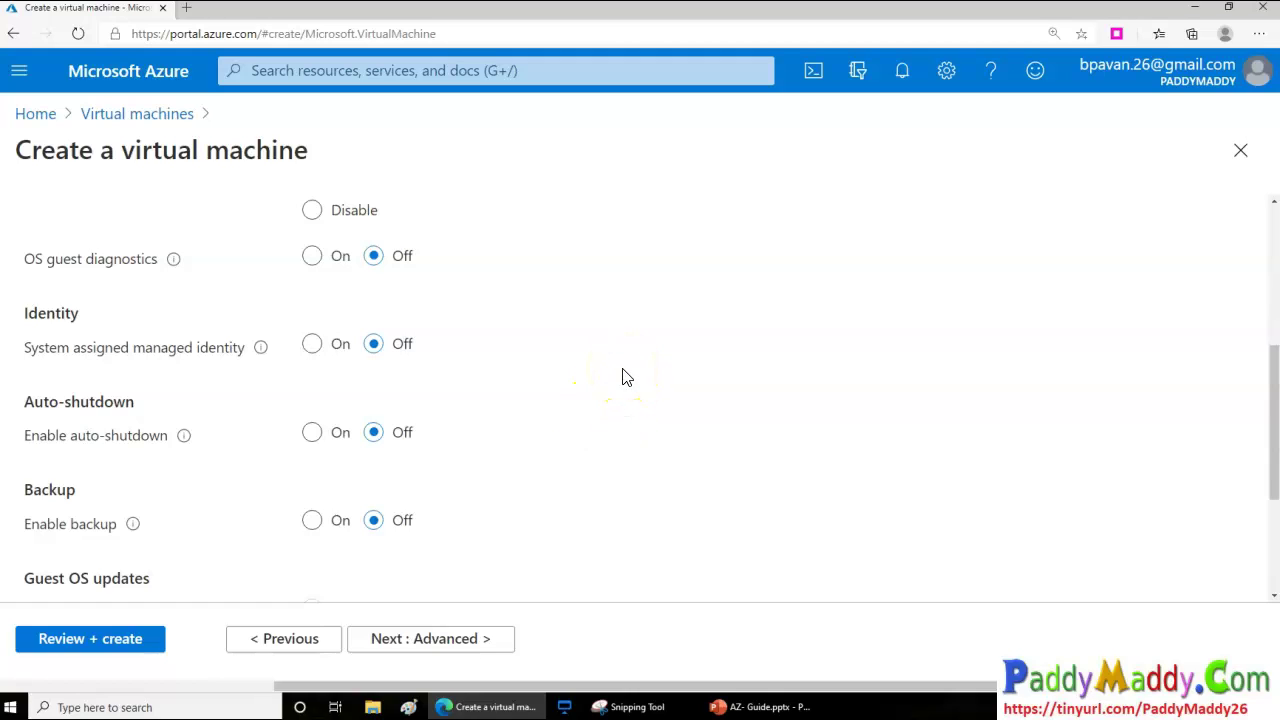
# Turn auto-shutdown On at 7:00:00 PM, keeping the time zone as Coordinated Universal Time
pyautogui.click(313, 433)
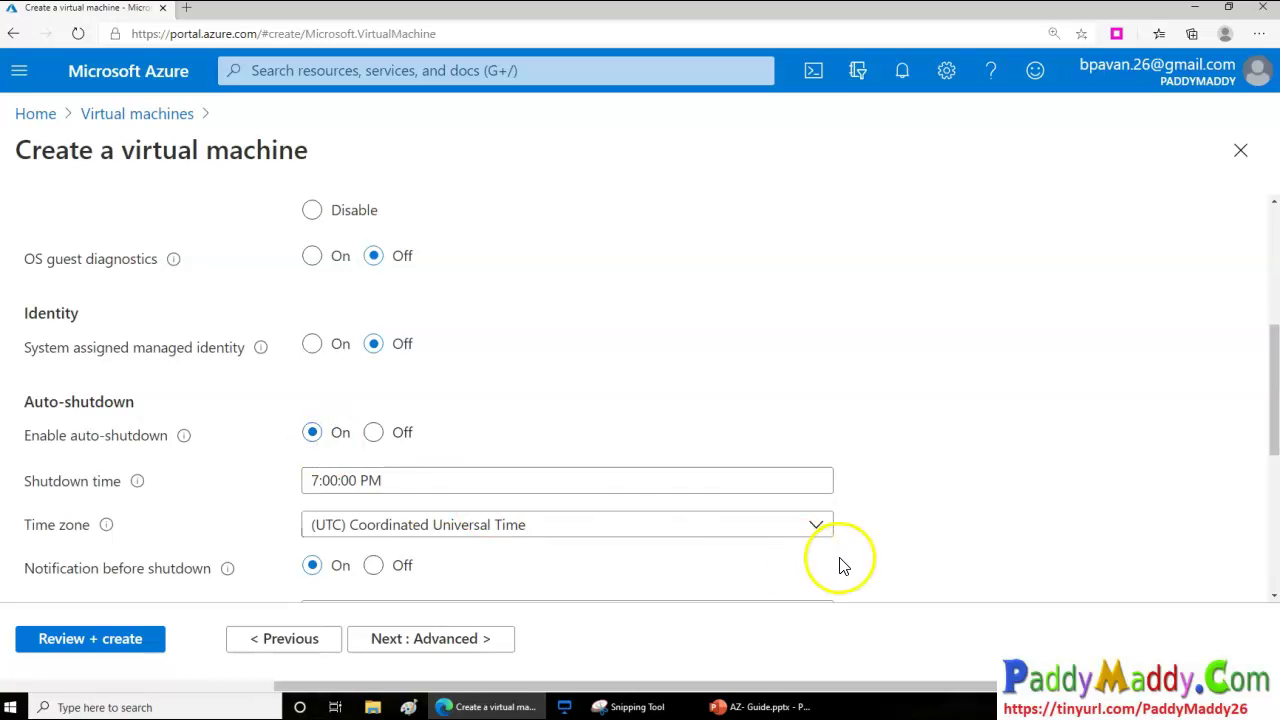
pyautogui.click(816, 527)
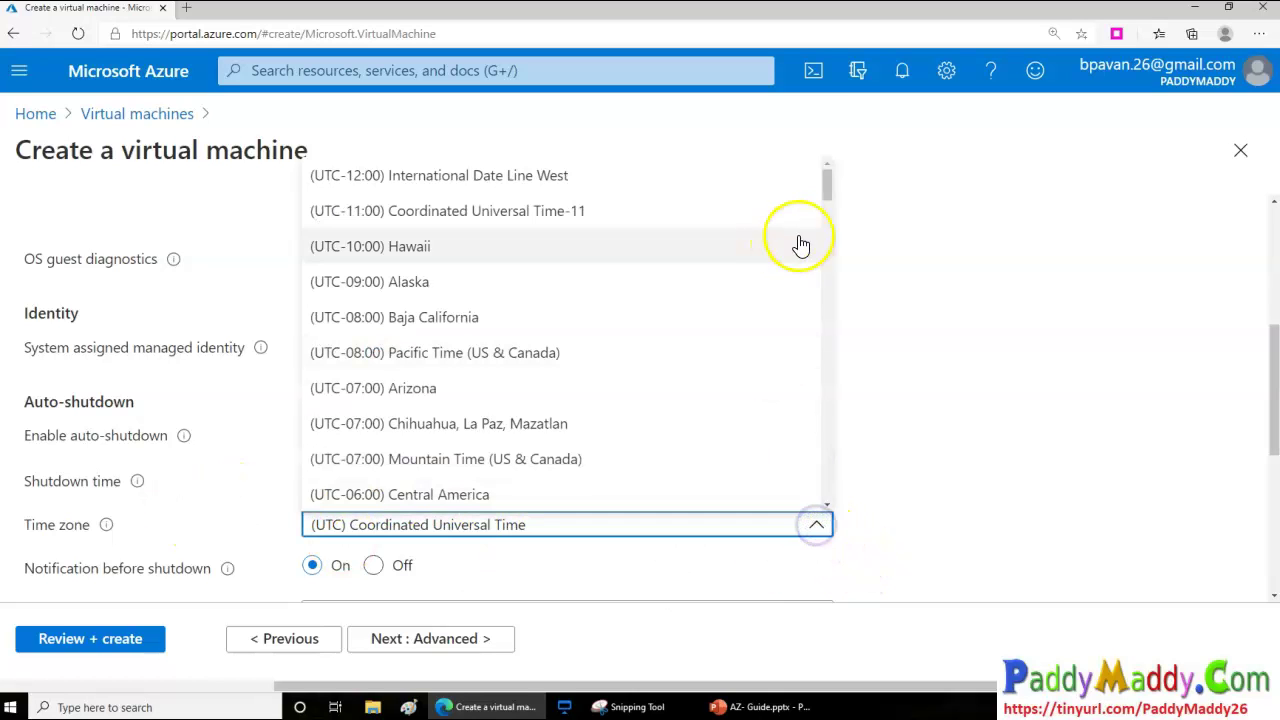
pyautogui.click(827, 192)
pyautogui.moveTo(827, 190); pyautogui.dragTo(834, 364)
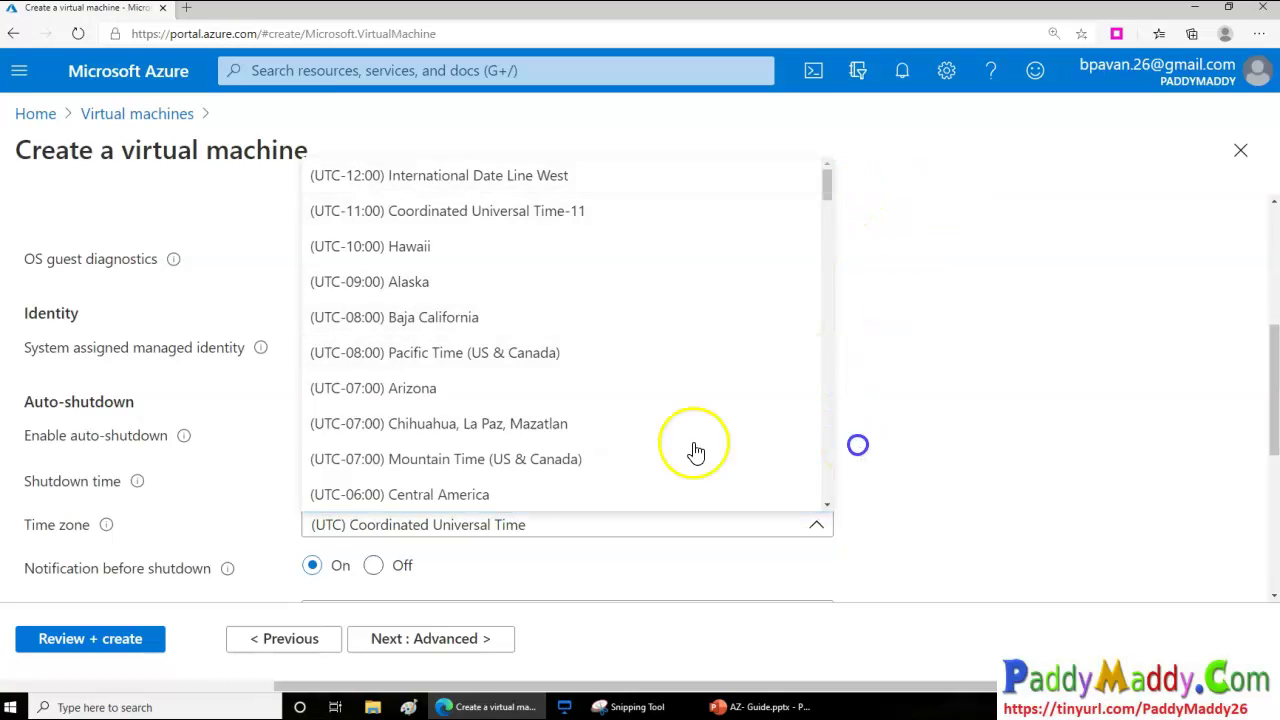
pyautogui.scroll(-20, 691, 449)
pyautogui.scroll(-15, 718, 415)
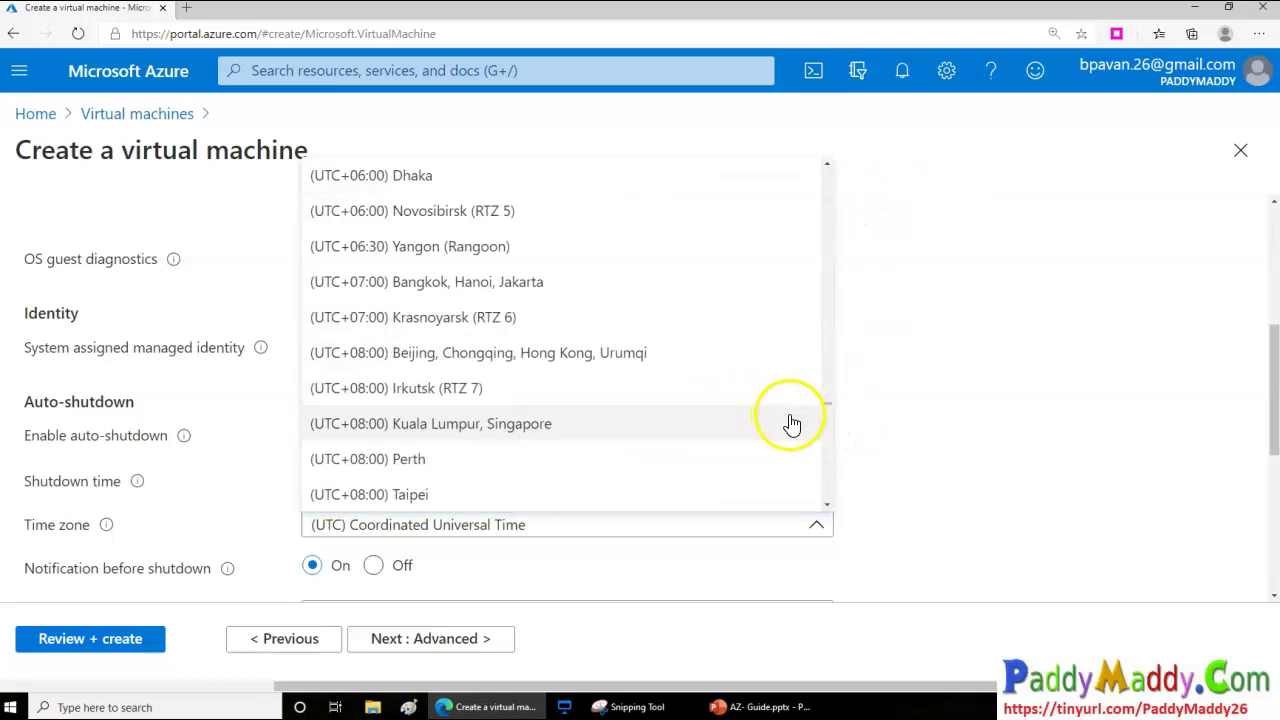
pyautogui.click(1055, 465)
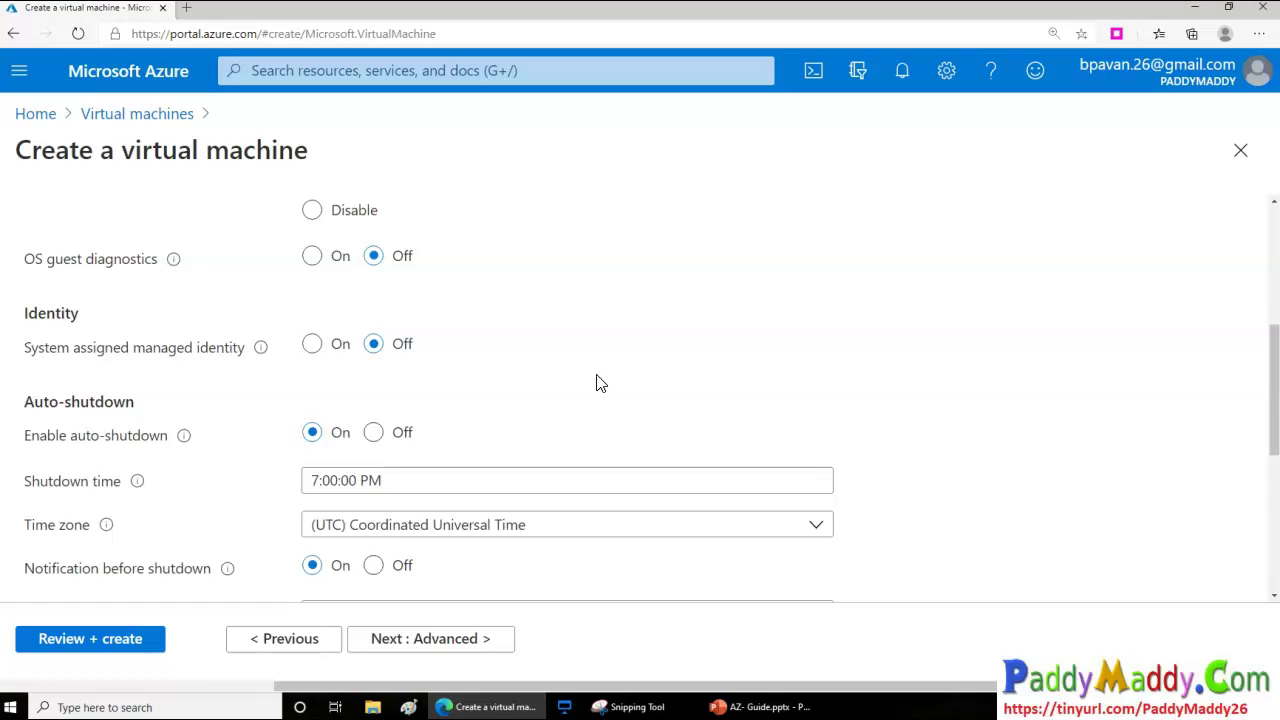
pyautogui.scroll(-1, 605, 386)
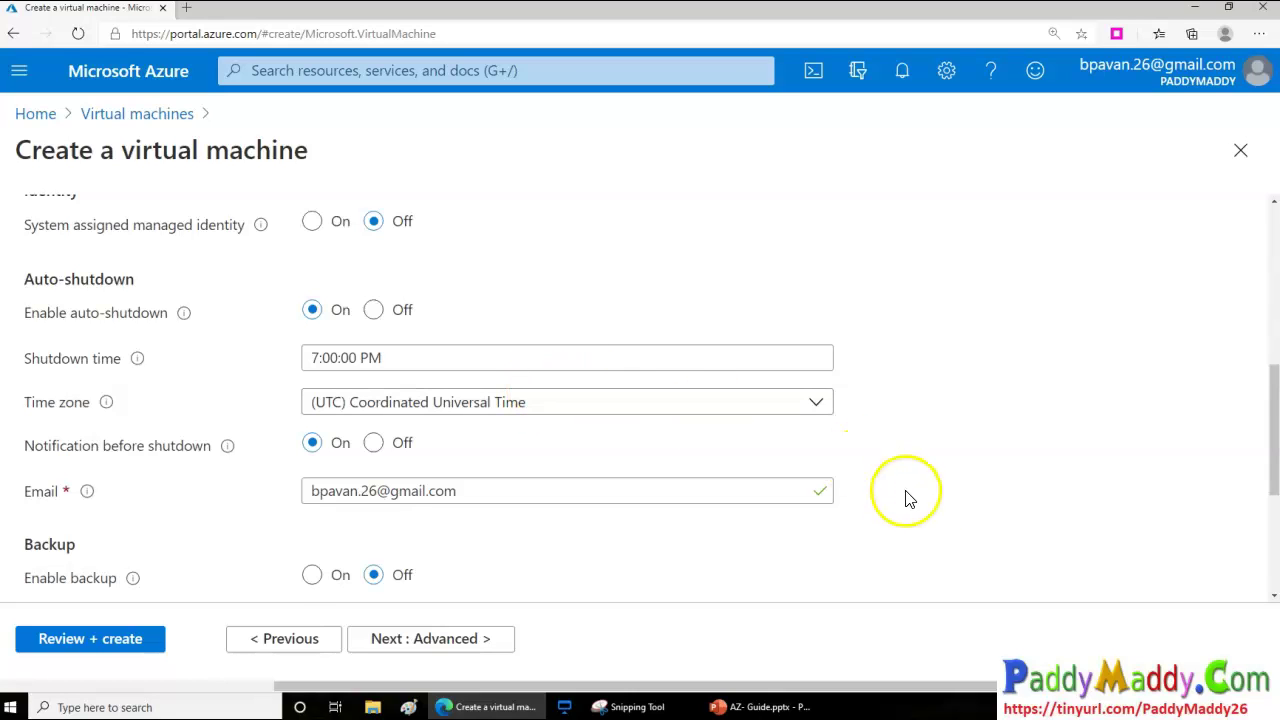
pyautogui.scroll(-1, 935, 493)
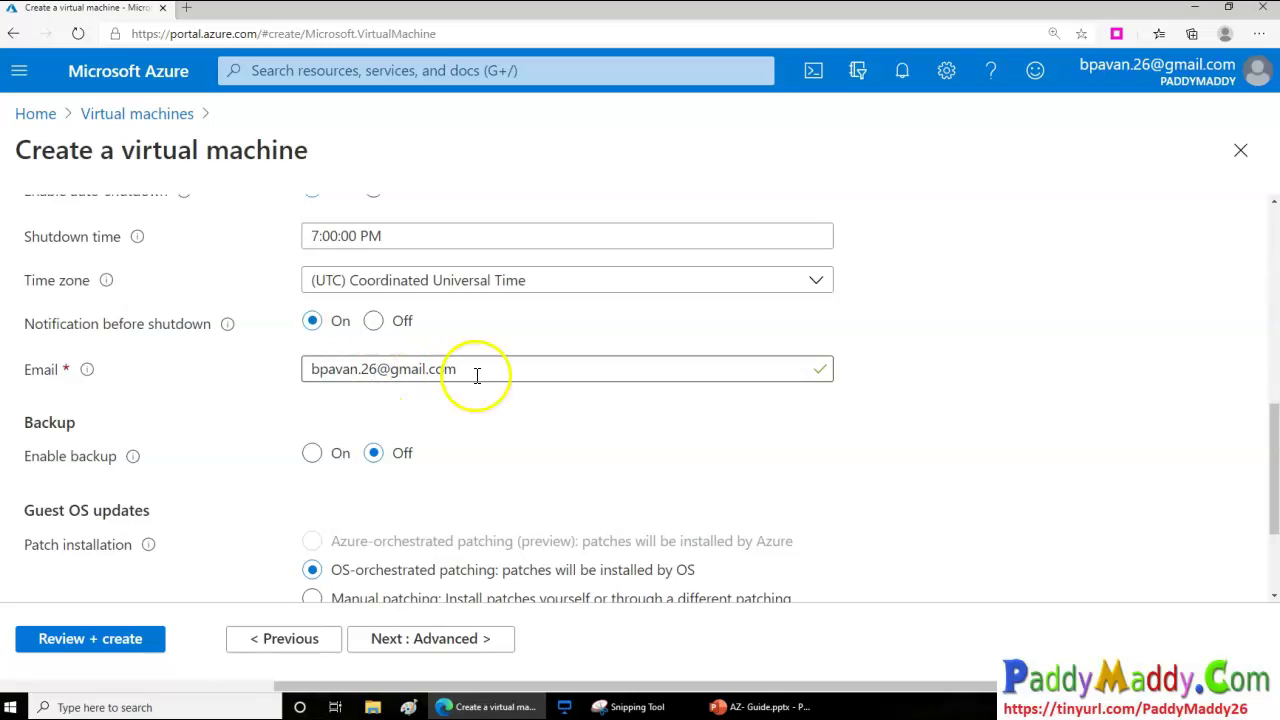
# Turn off the pre-shutdown notification, leave Enable backup Off, and continue to Advanced
pyautogui.moveTo(477, 371); pyautogui.dragTo(200, 326)
pyautogui.click(389, 326)
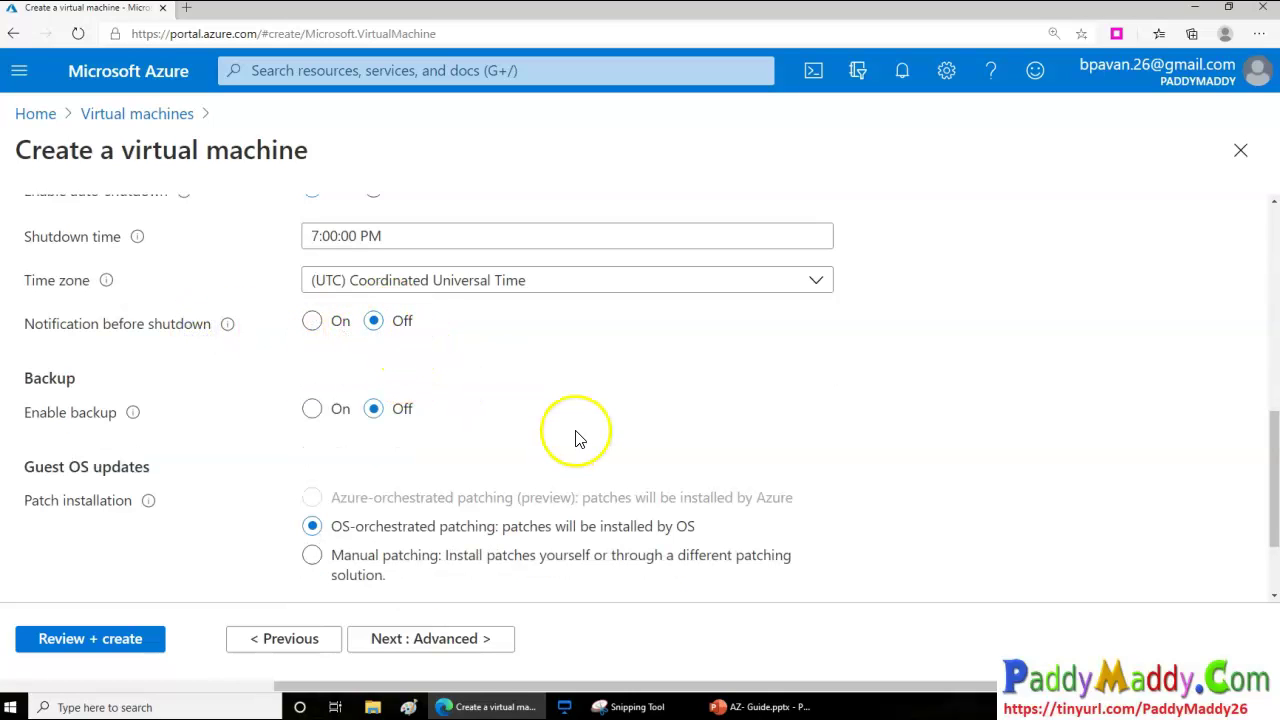
pyautogui.click(322, 418)
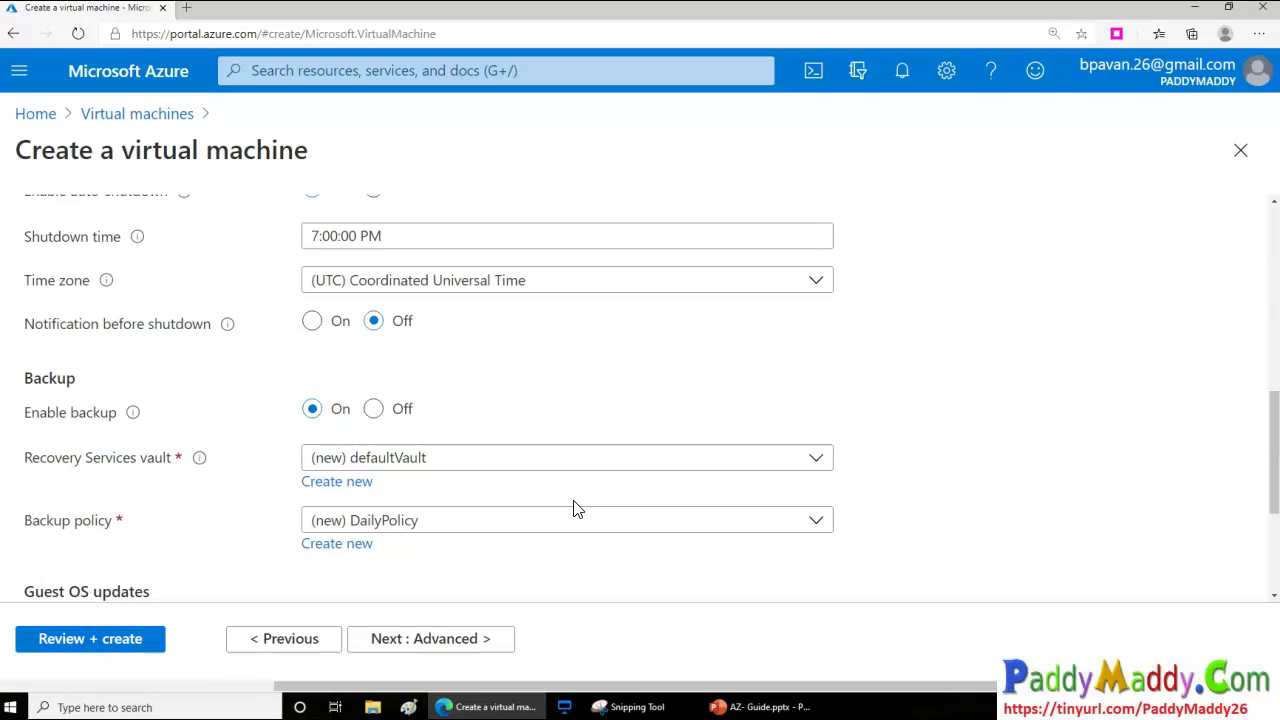
pyautogui.scroll(-3, 573, 509)
pyautogui.click(450, 645)
pyautogui.scroll(3, 534, 480)
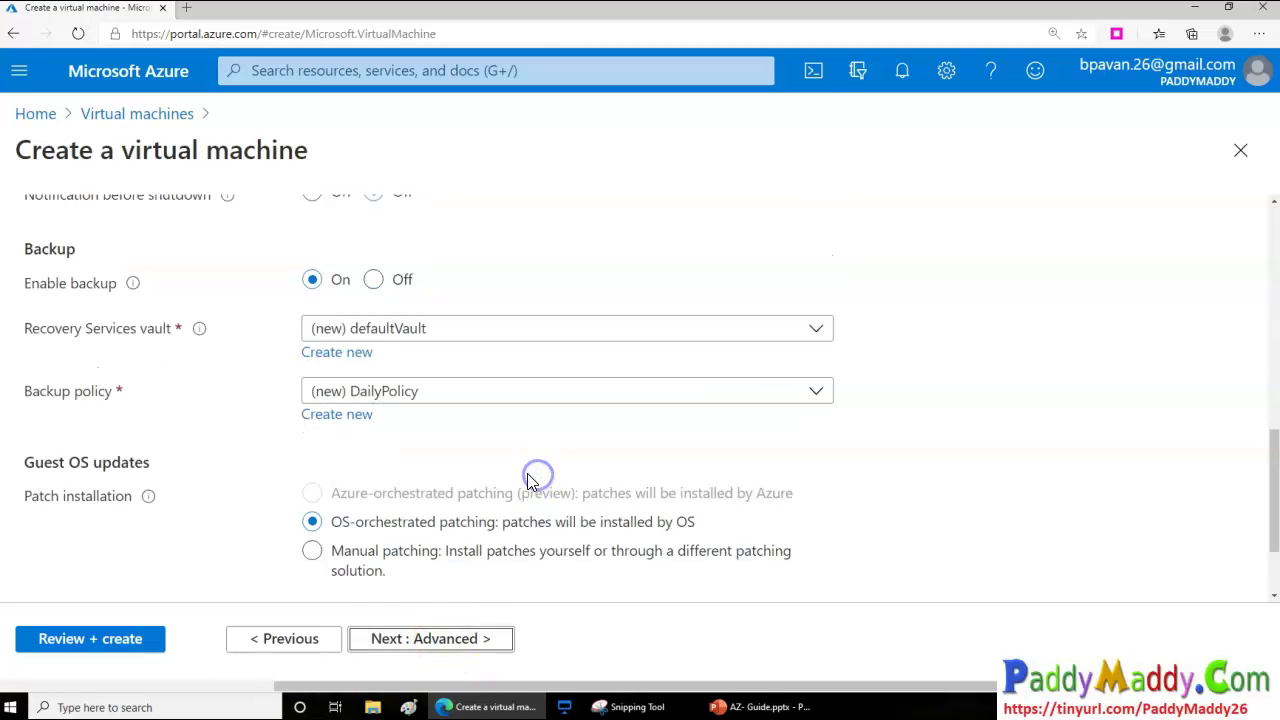
pyautogui.click(373, 340)
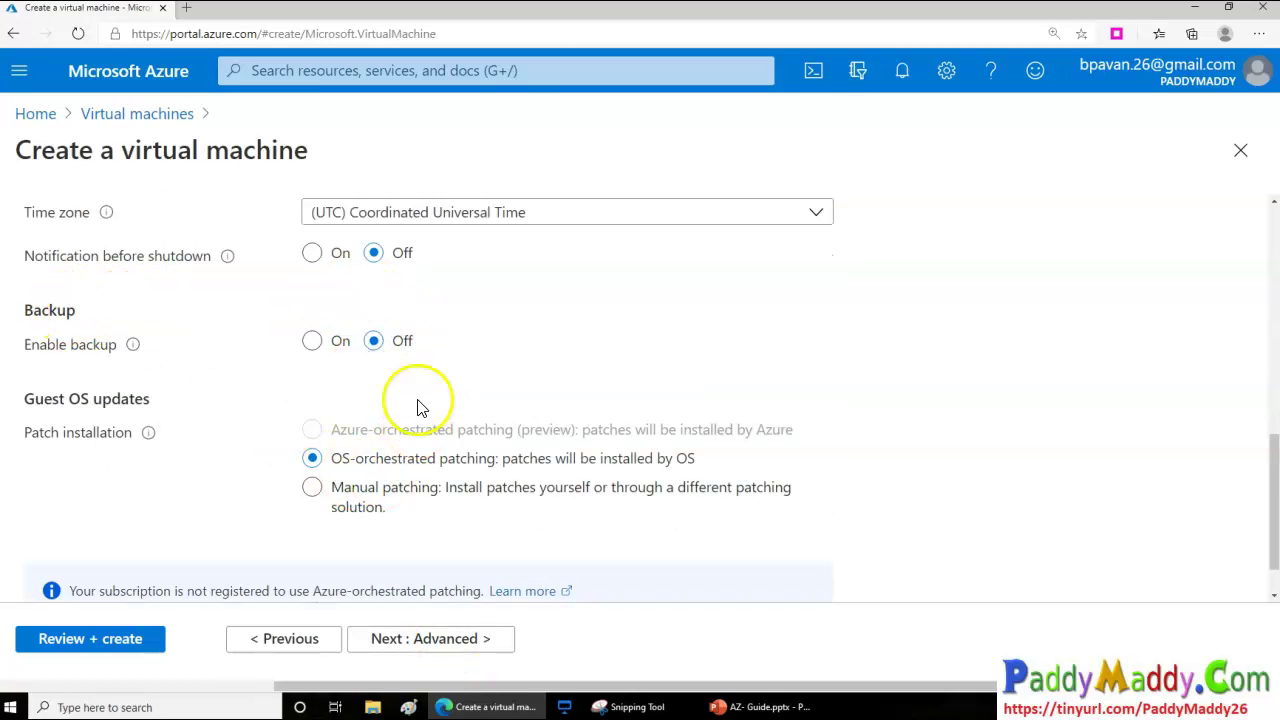
pyautogui.tripleClick(27, 348)
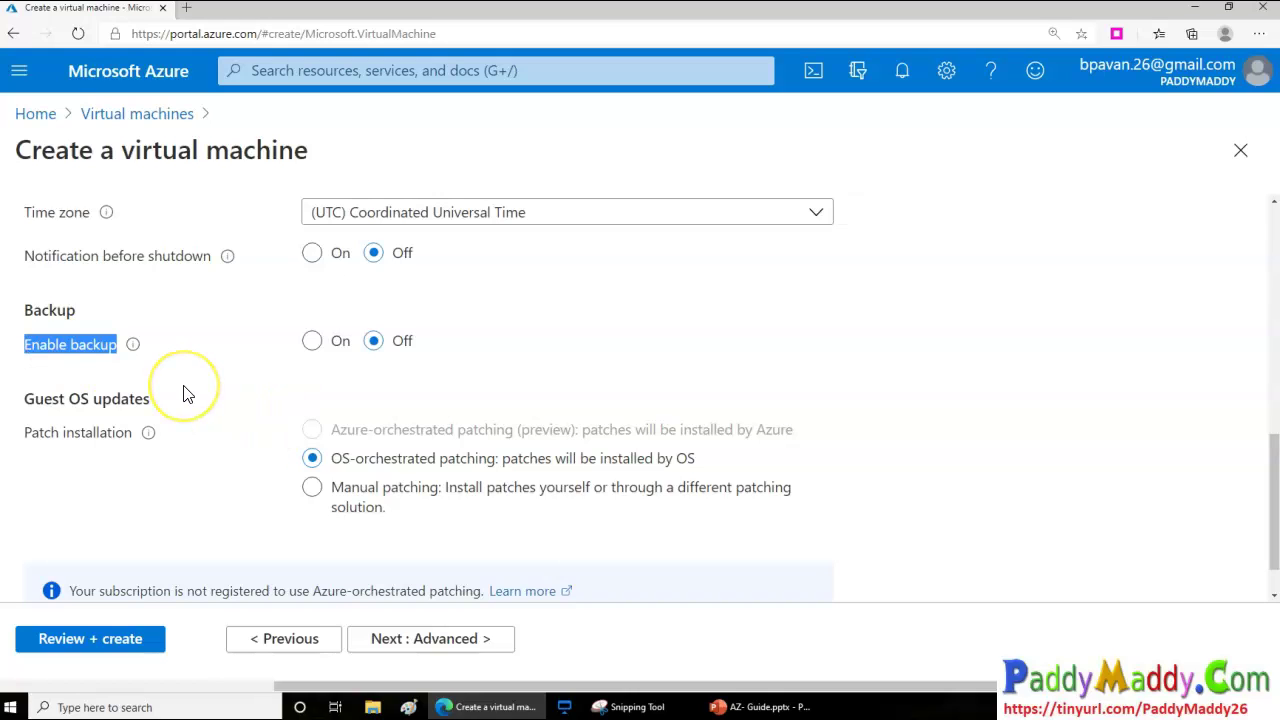
pyautogui.click(447, 646)
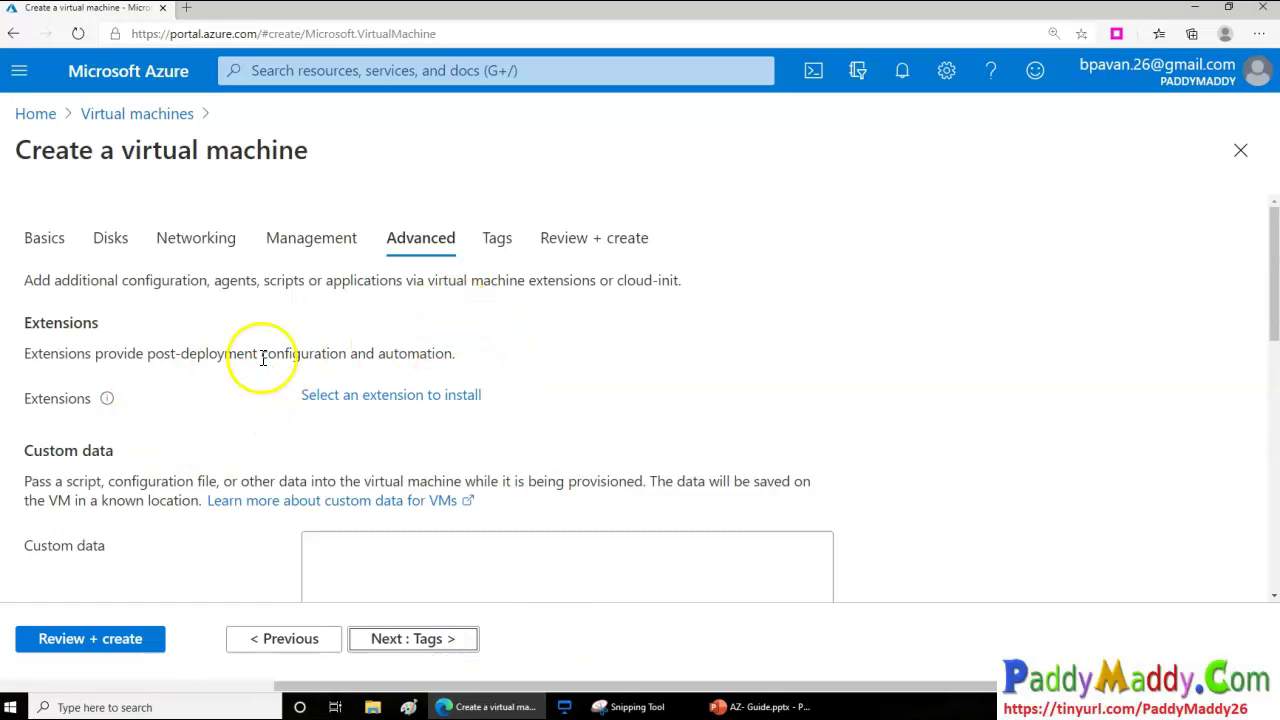
# On the Advanced tab, open the catalogue of installable VM extensions
pyautogui.moveTo(46, 322); pyautogui.dragTo(229, 353)
pyautogui.click(229, 353)
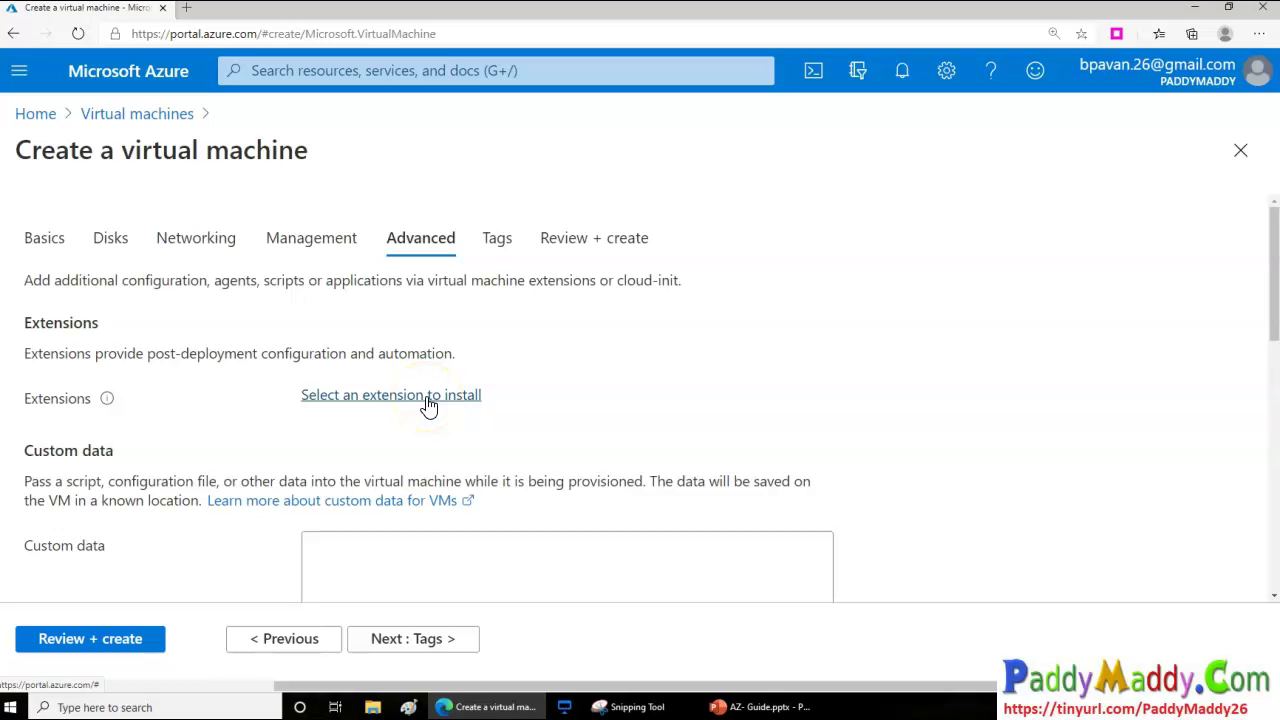
pyautogui.click(428, 400)
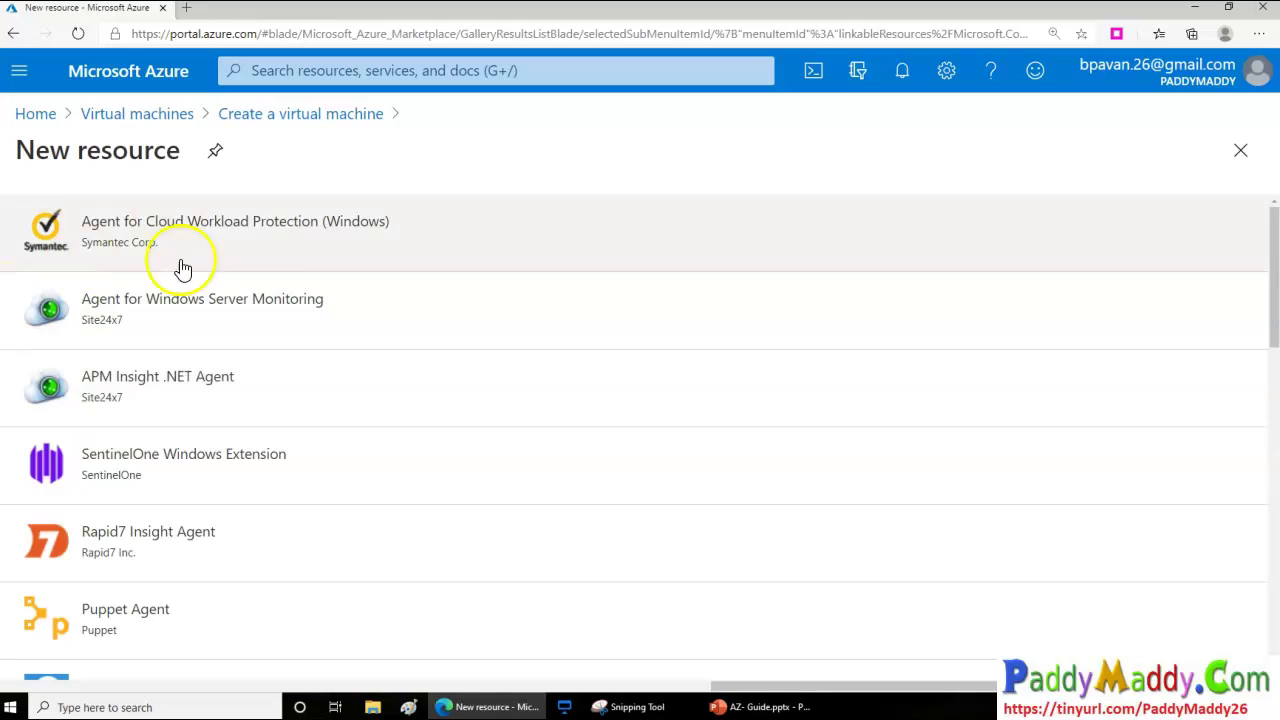
# Scroll the New resource list and open the Microsoft Antimalware extension details
pyautogui.scroll(-2, 250, 400)
pyautogui.scroll(-5, 366, 560)
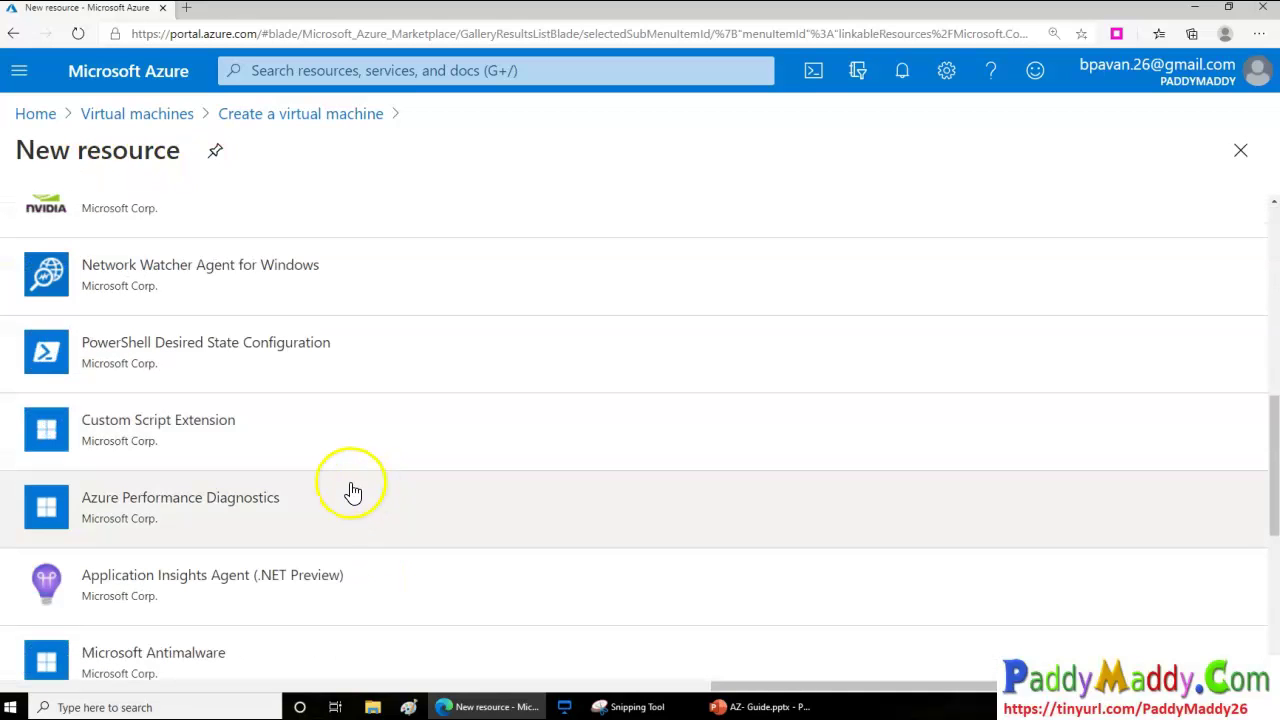
pyautogui.scroll(2, 363, 485)
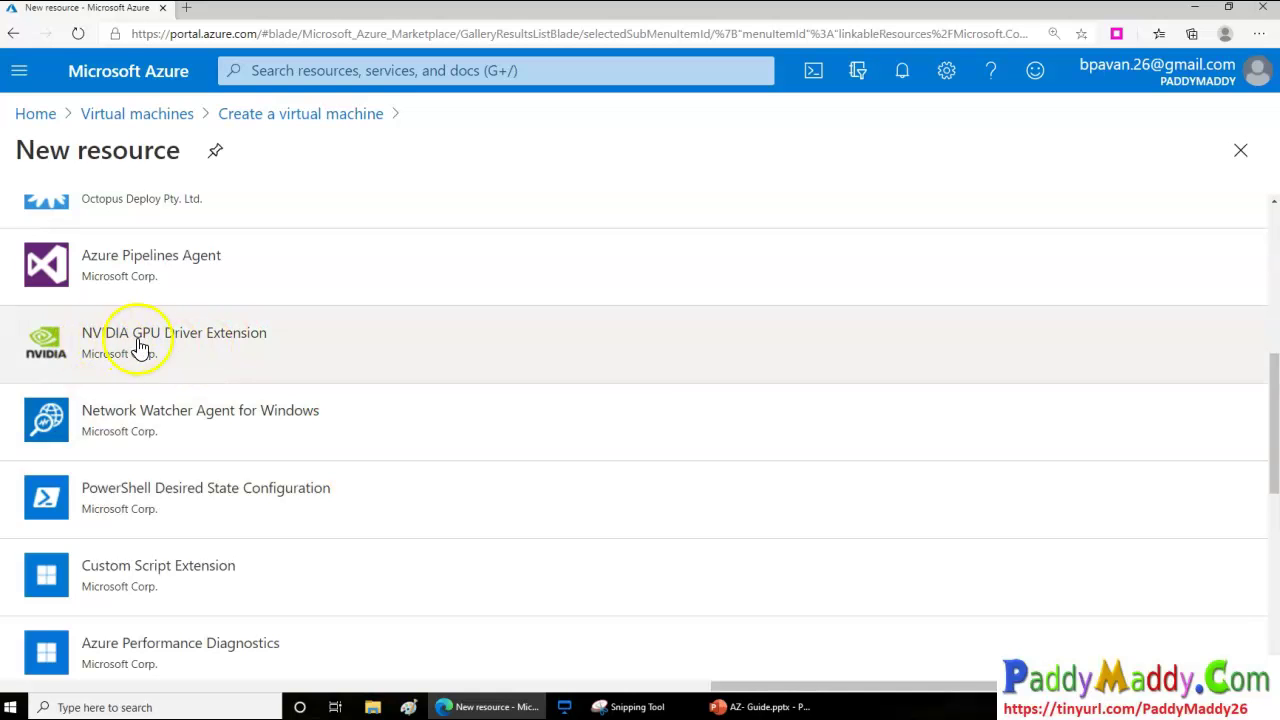
pyautogui.scroll(-3, 220, 385)
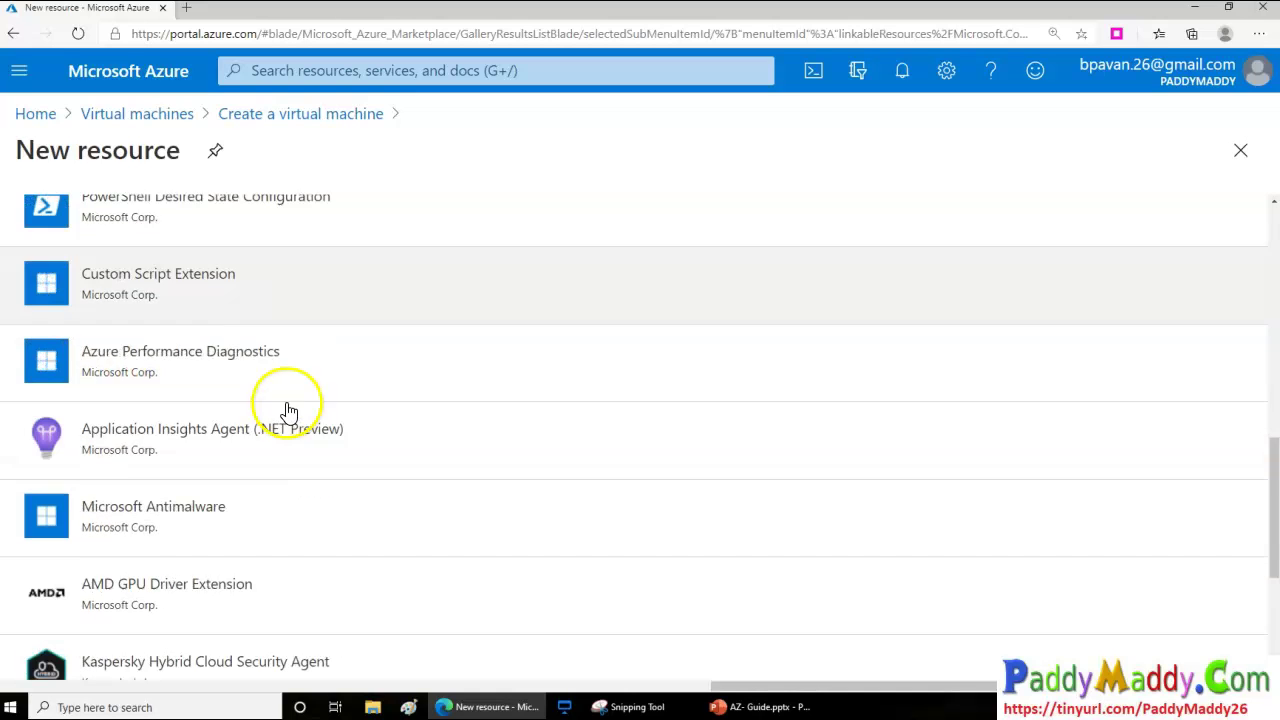
pyautogui.scroll(-3, 497, 443)
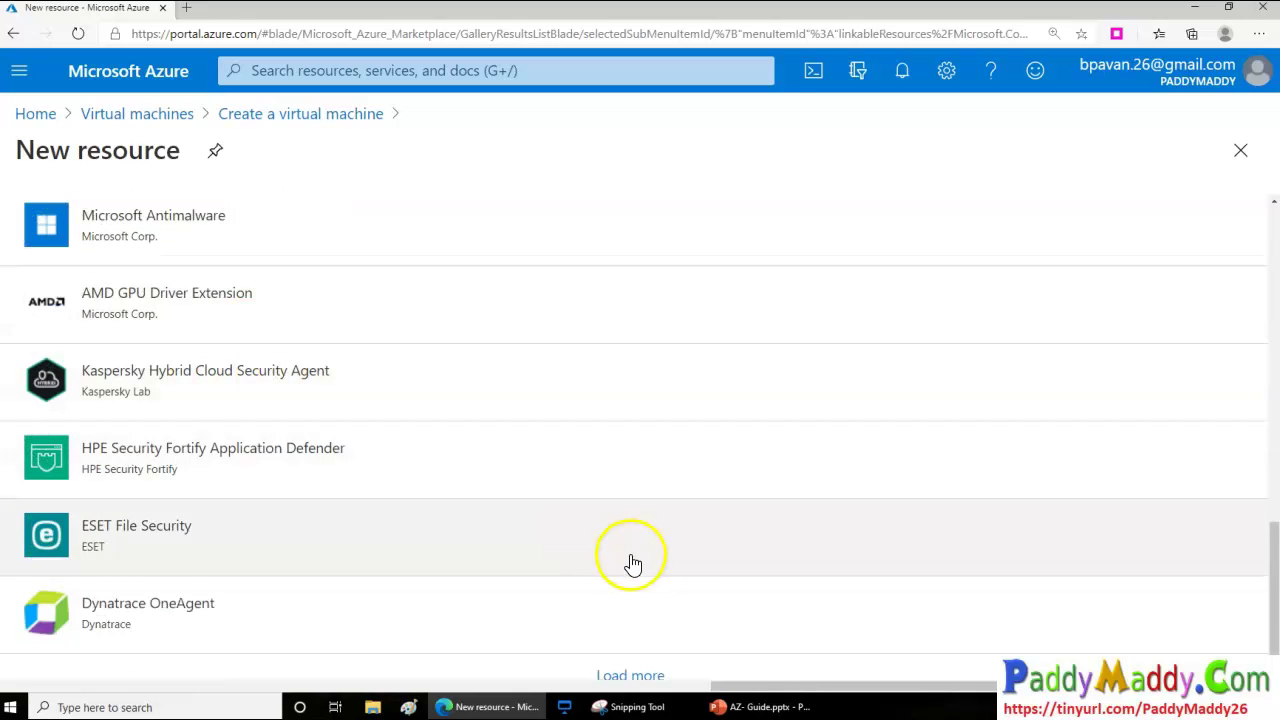
pyautogui.scroll(-1, 651, 531)
pyautogui.scroll(10, 640, 520)
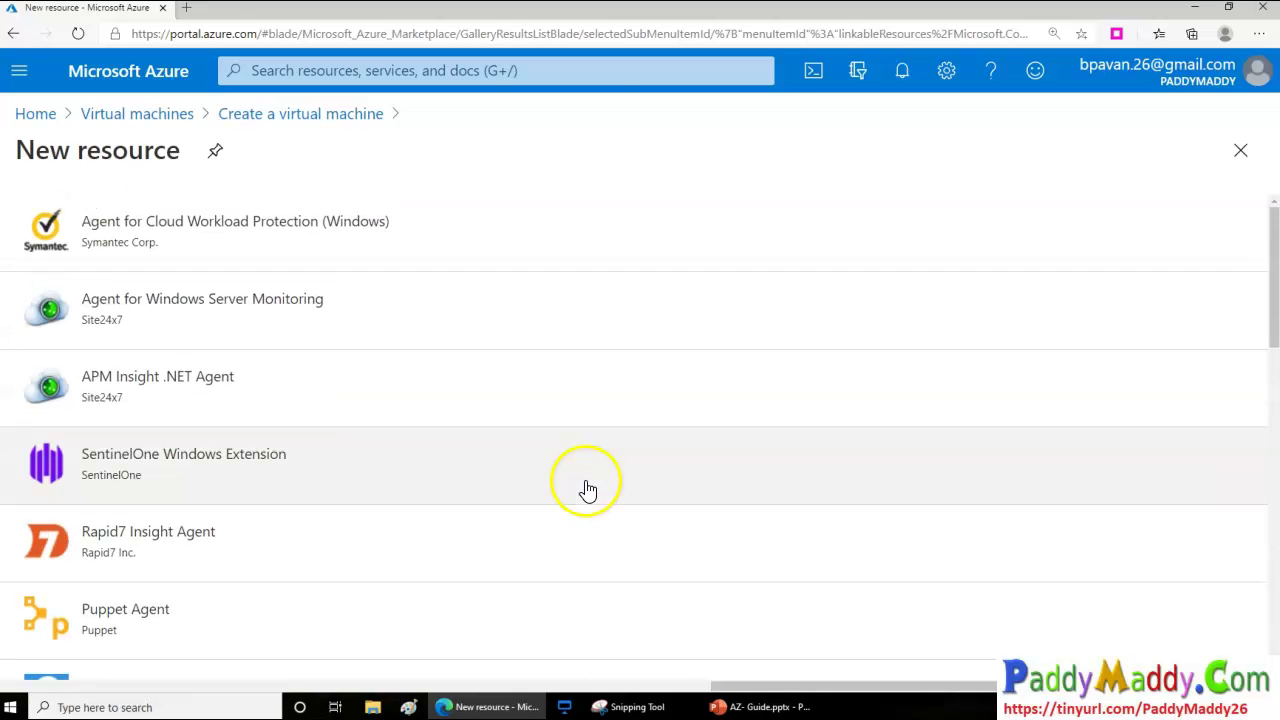
pyautogui.moveTo(985, 686); pyautogui.dragTo(469, 694)
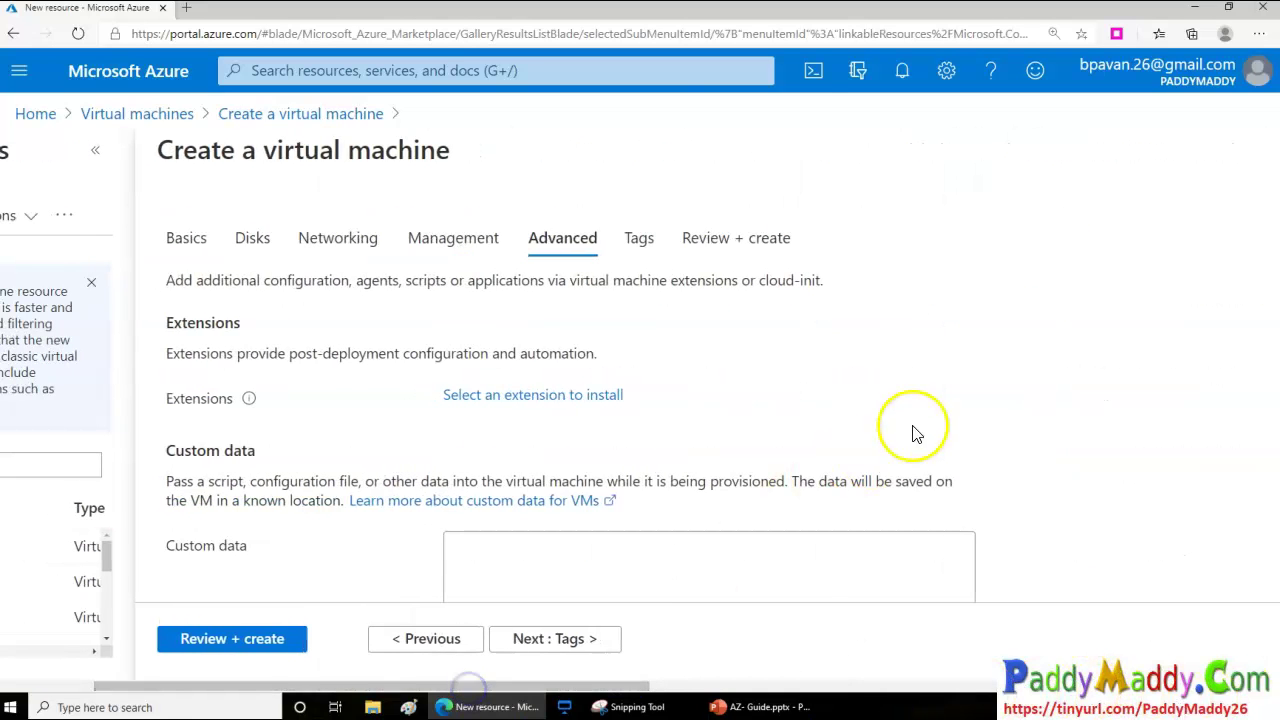
pyautogui.scroll(-1, 800, 425)
pyautogui.scroll(1, 650, 310)
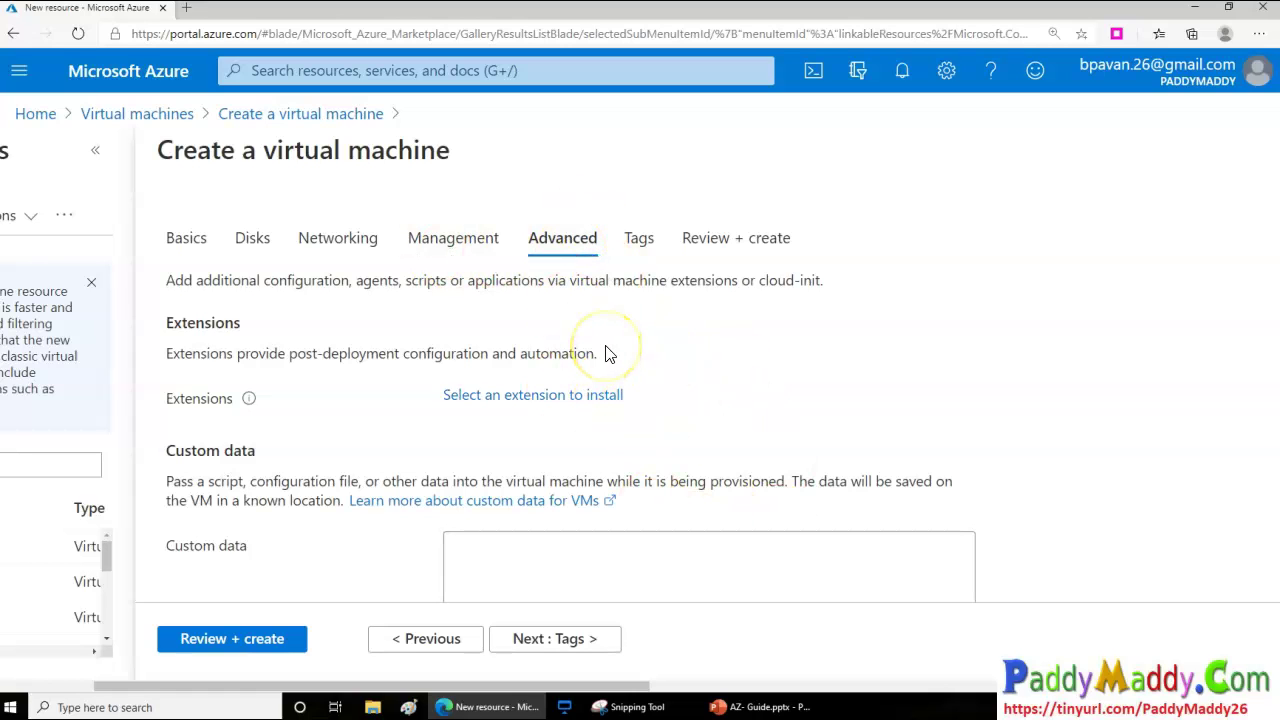
pyautogui.moveTo(600, 686); pyautogui.dragTo(965, 686)
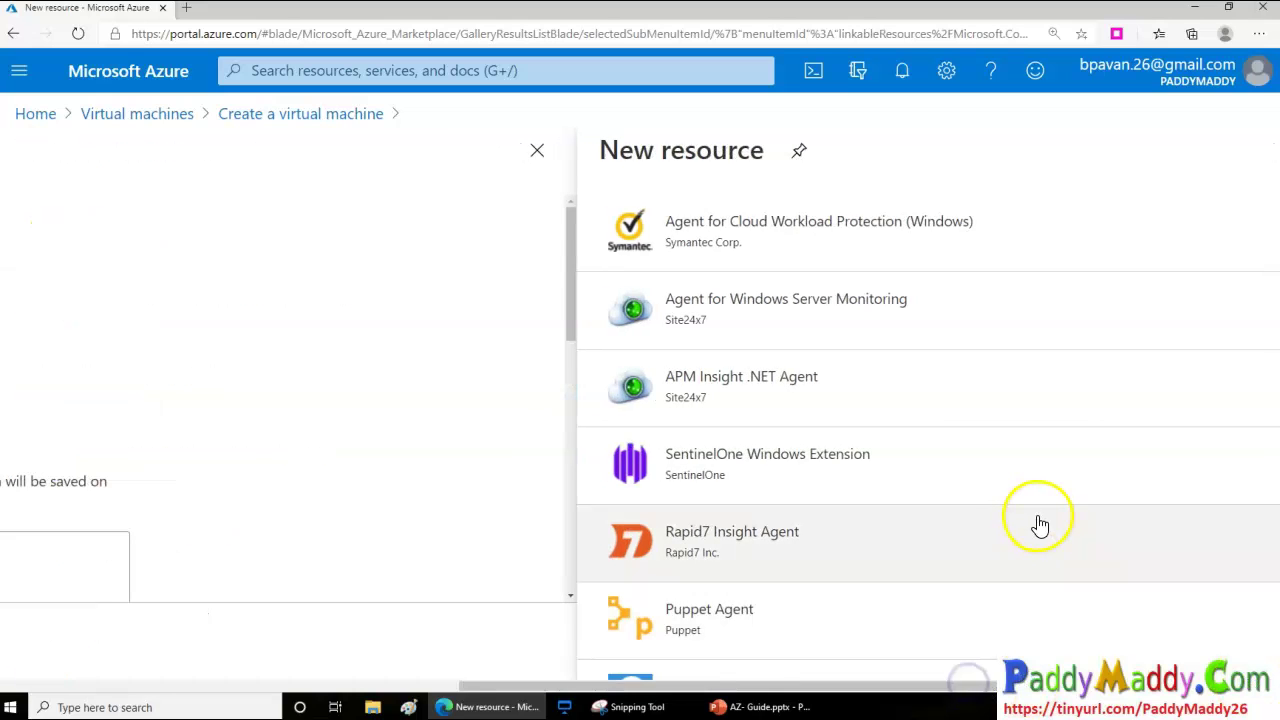
pyautogui.scroll(-3, 963, 443)
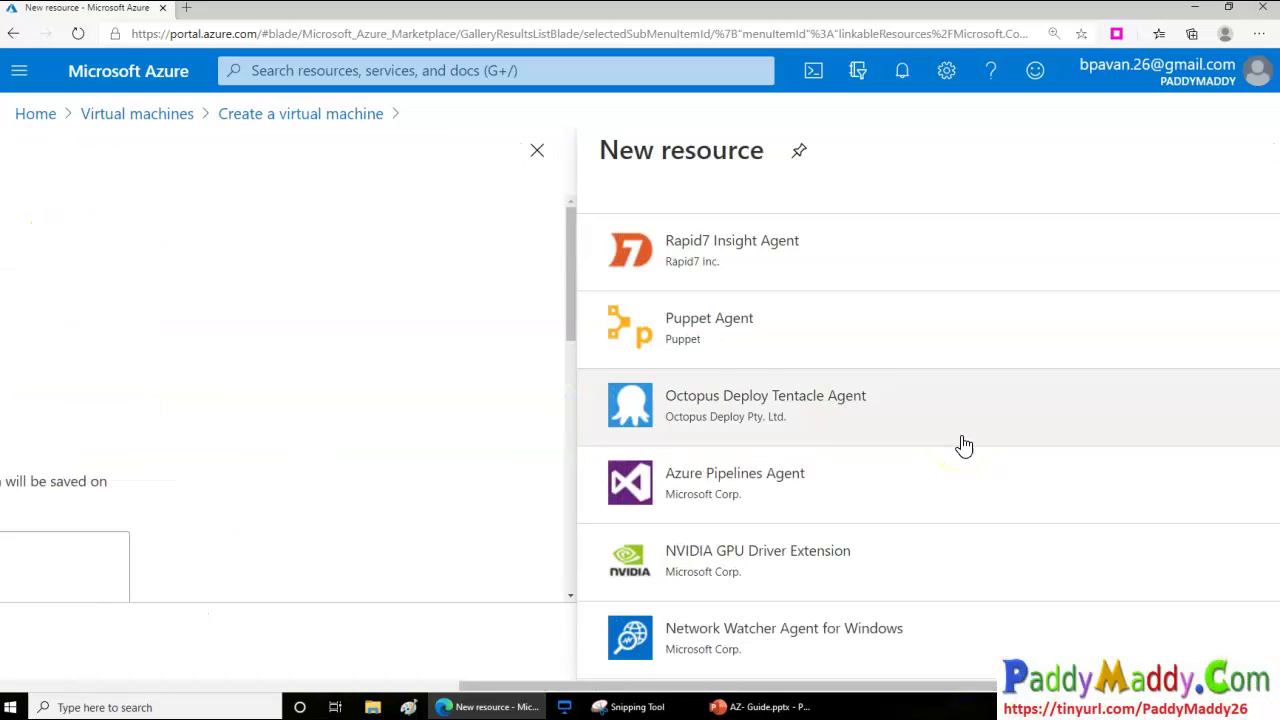
pyautogui.scroll(-2, 963, 445)
pyautogui.scroll(-3, 963, 445)
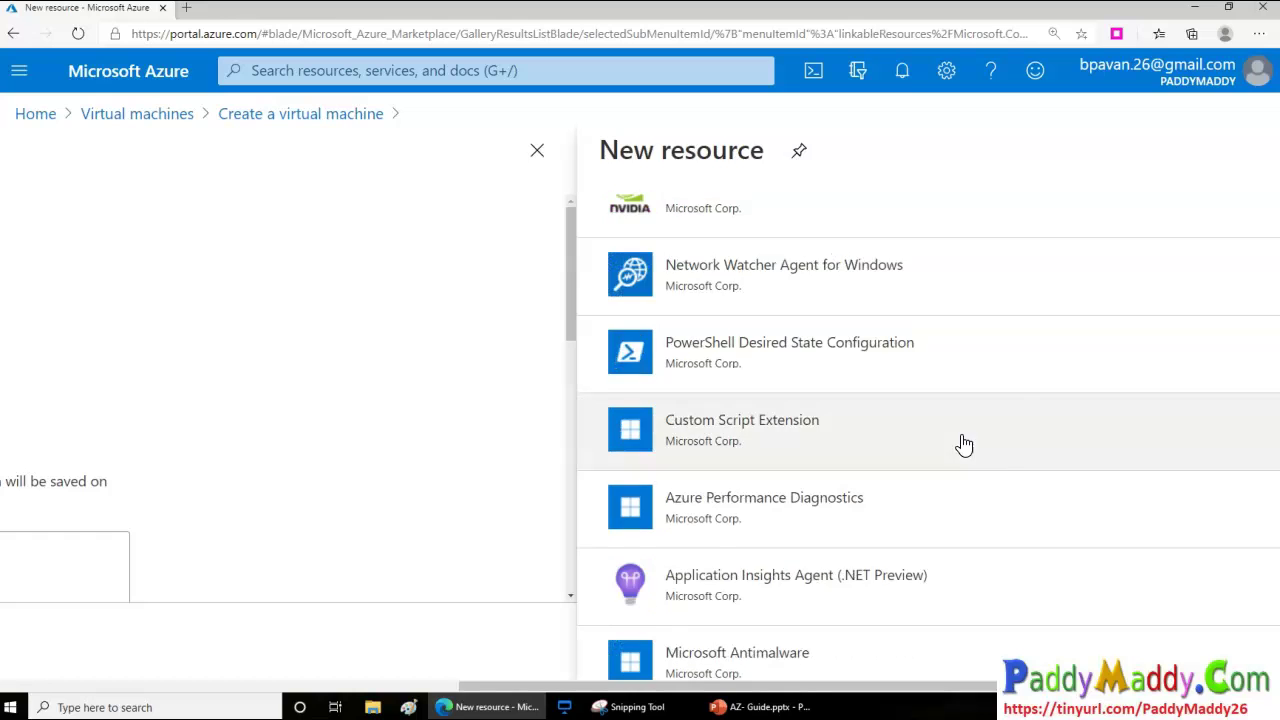
pyautogui.scroll(-3, 857, 509)
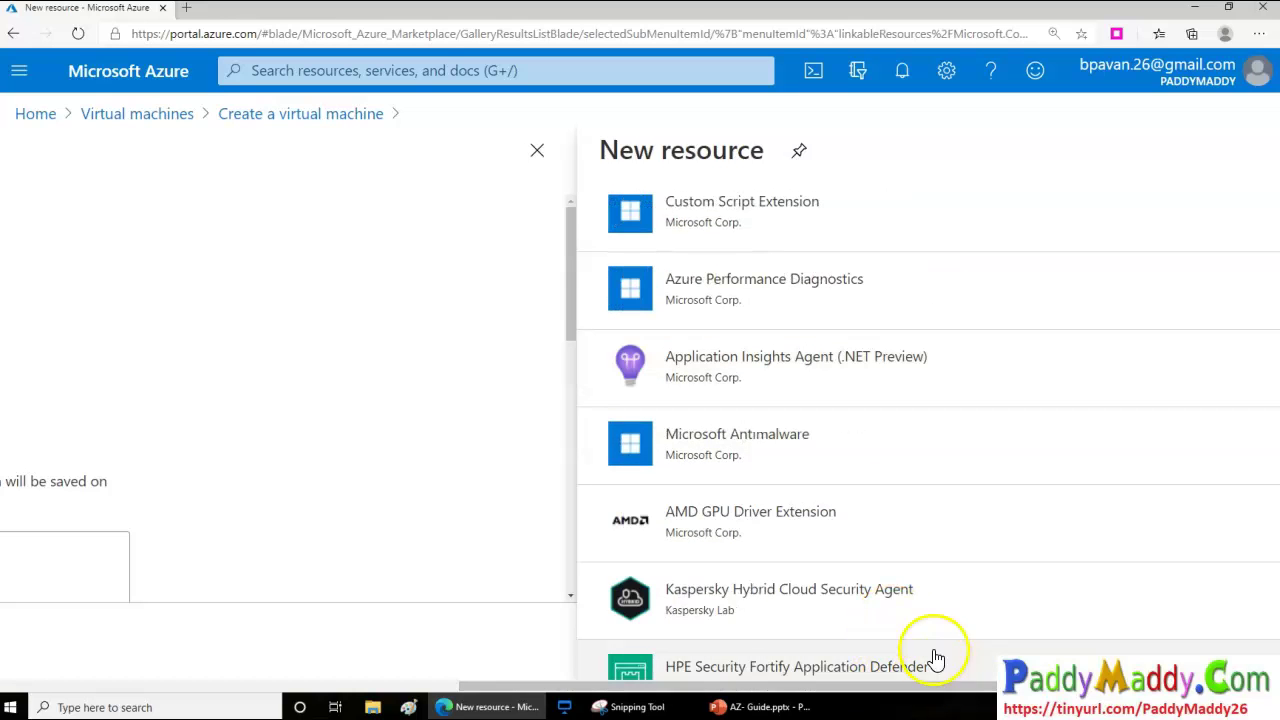
pyautogui.click(762, 452)
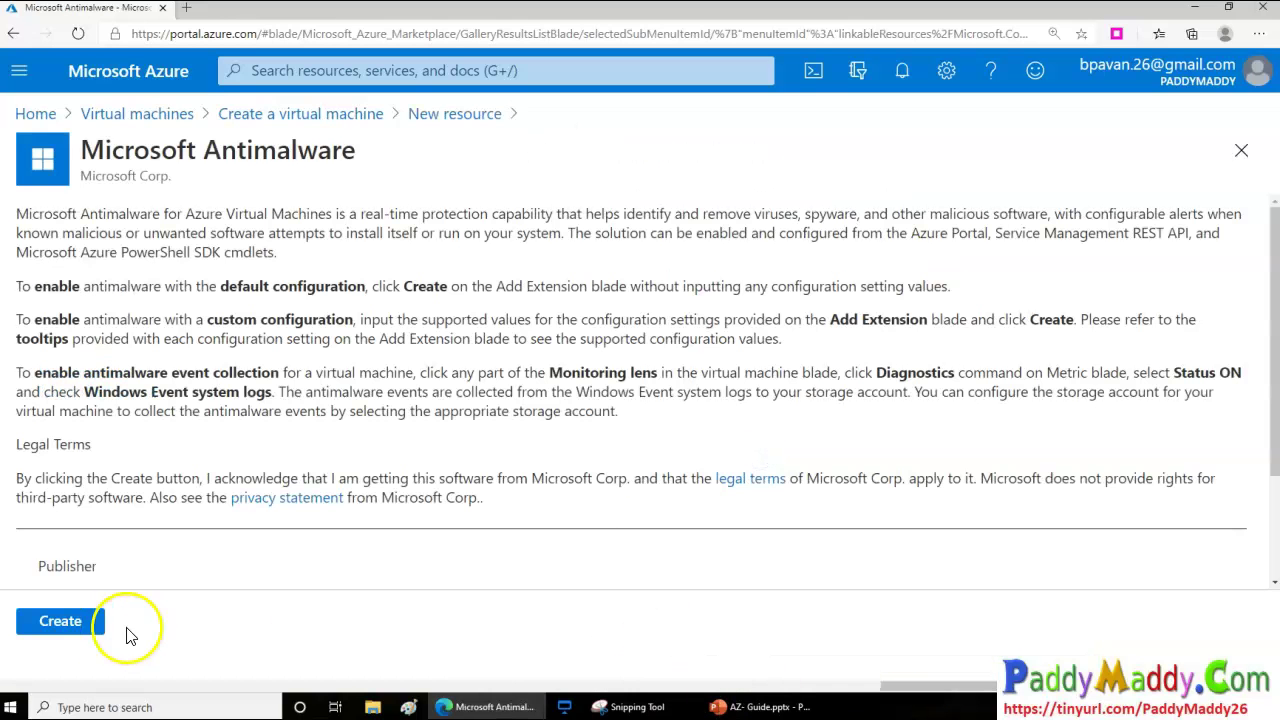
pyautogui.moveTo(930, 688); pyautogui.dragTo(998, 706)
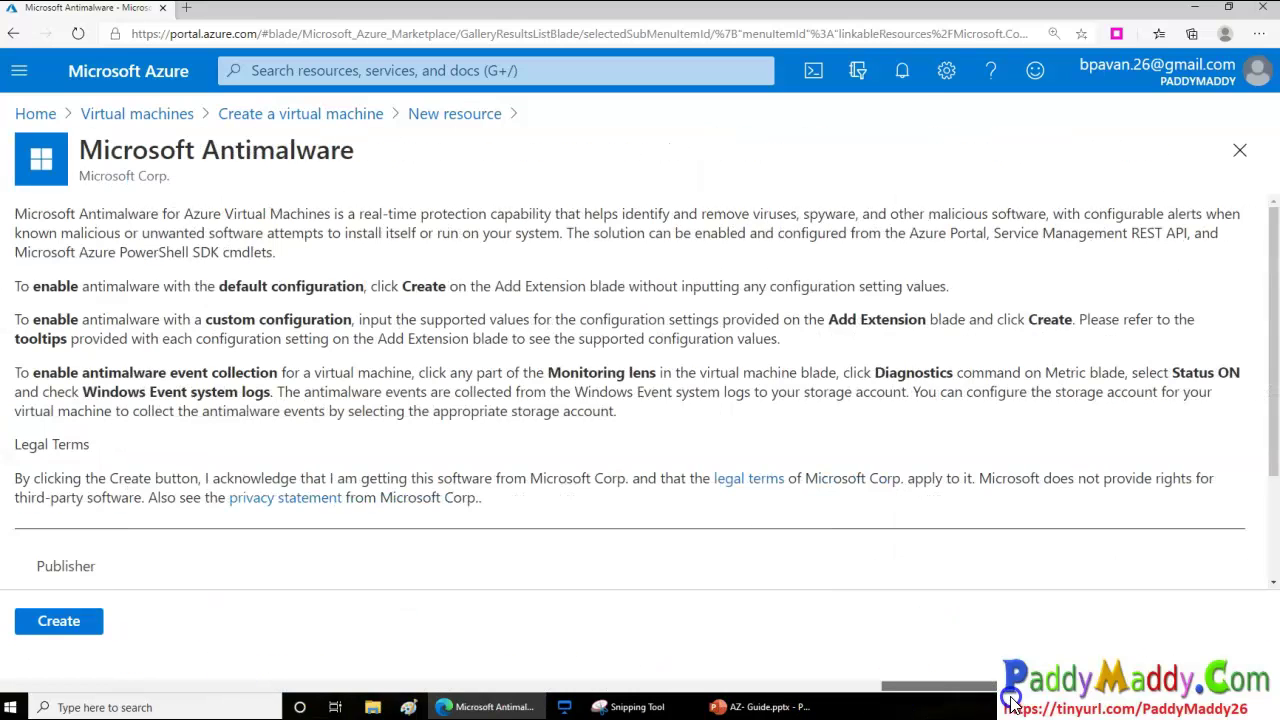
pyautogui.click(898, 704)
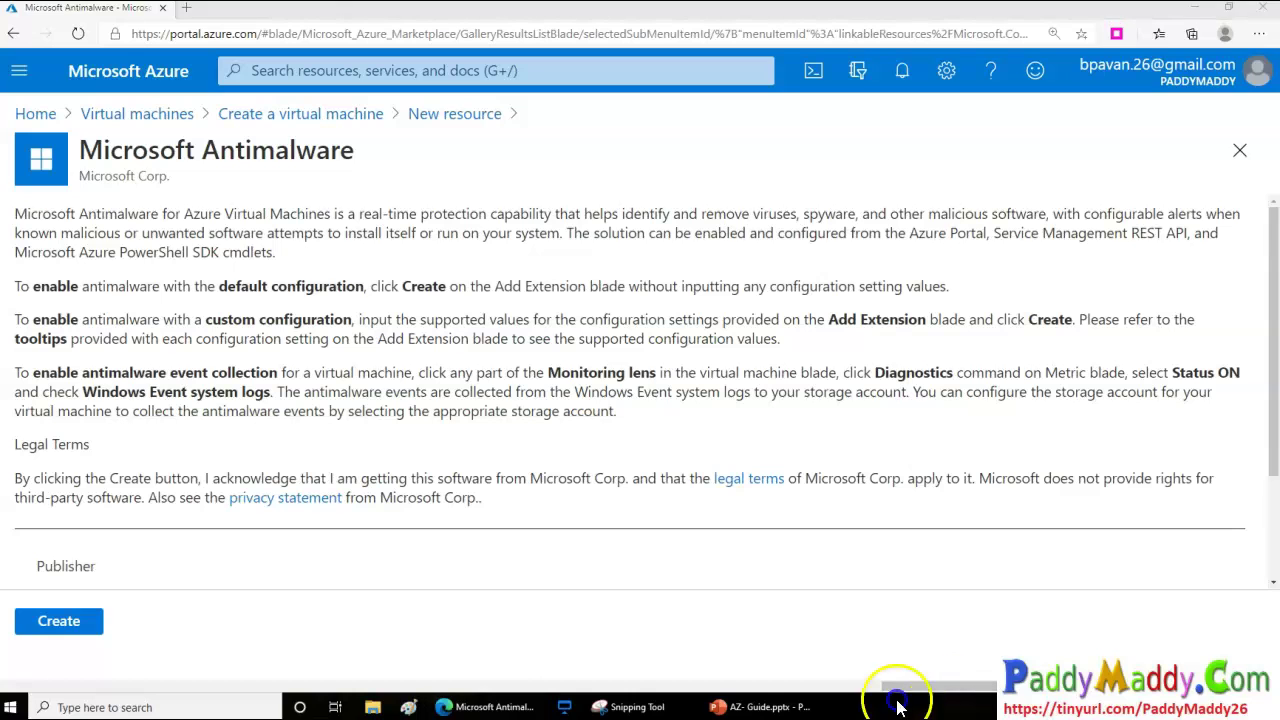
pyautogui.click(914, 684)
# Return to Create a virtual machine and move on to the Tags step
pyautogui.moveTo(443, 686); pyautogui.dragTo(262, 686)
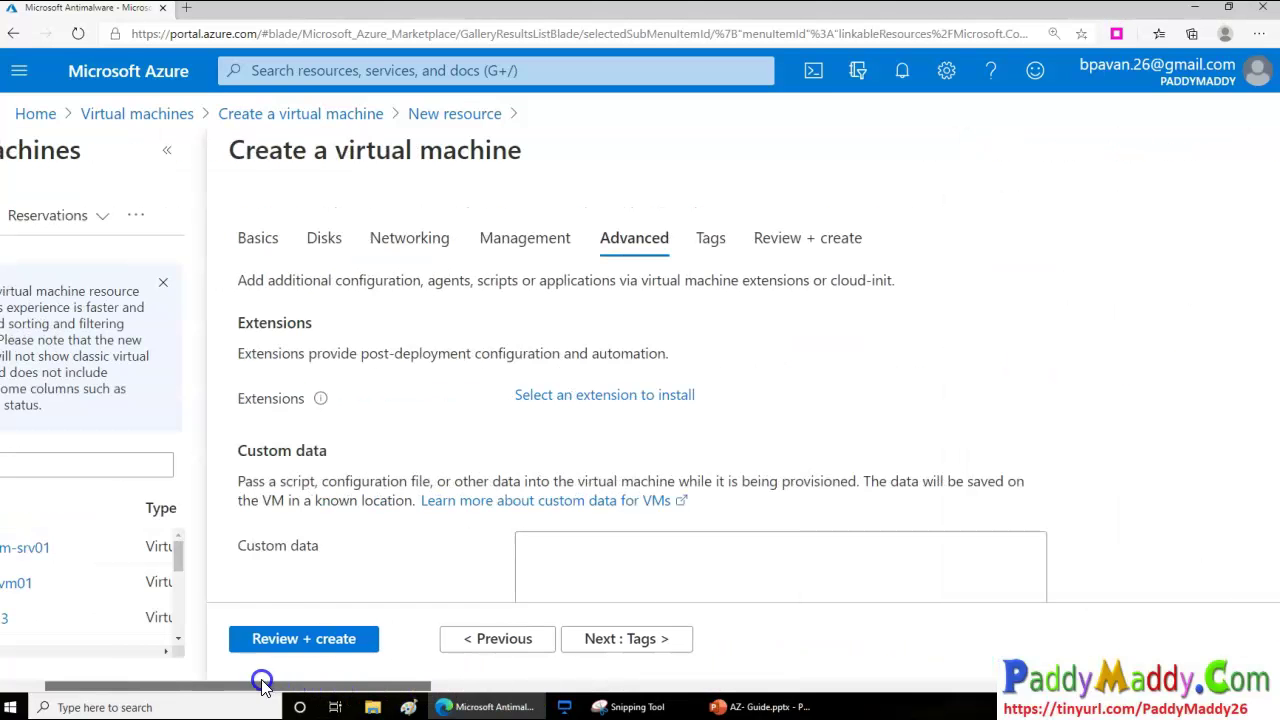
pyautogui.click(646, 640)
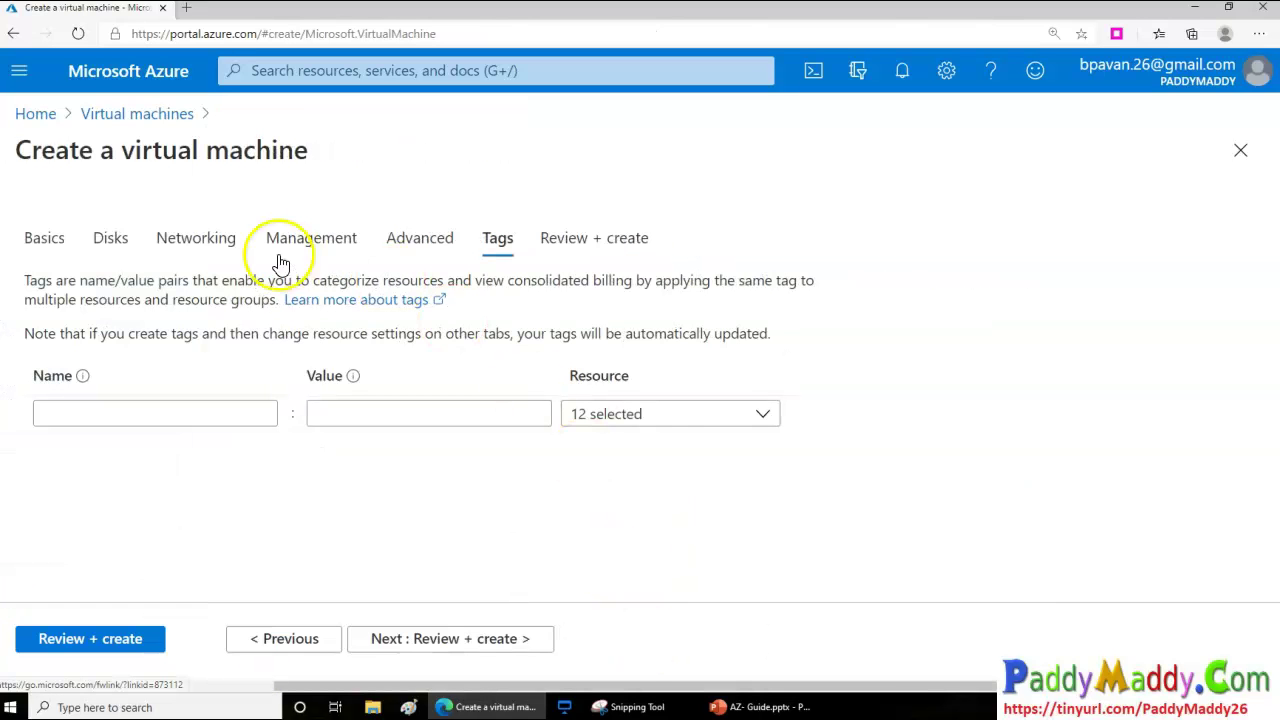
pyautogui.moveTo(58, 150); pyautogui.dragTo(214, 151)
pyautogui.click(287, 162)
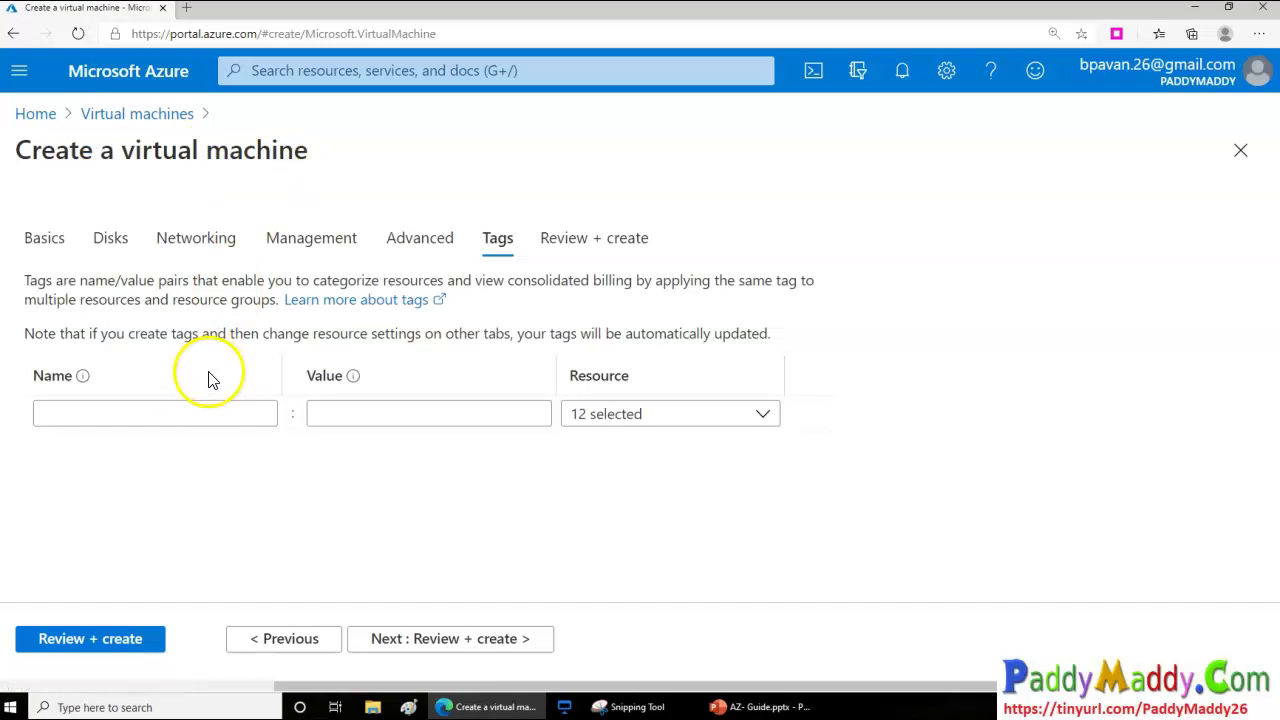
# Add an Owner tag whose value is the owner's e-mail address
pyautogui.click(186, 412)
pyautogui.write('Owner')
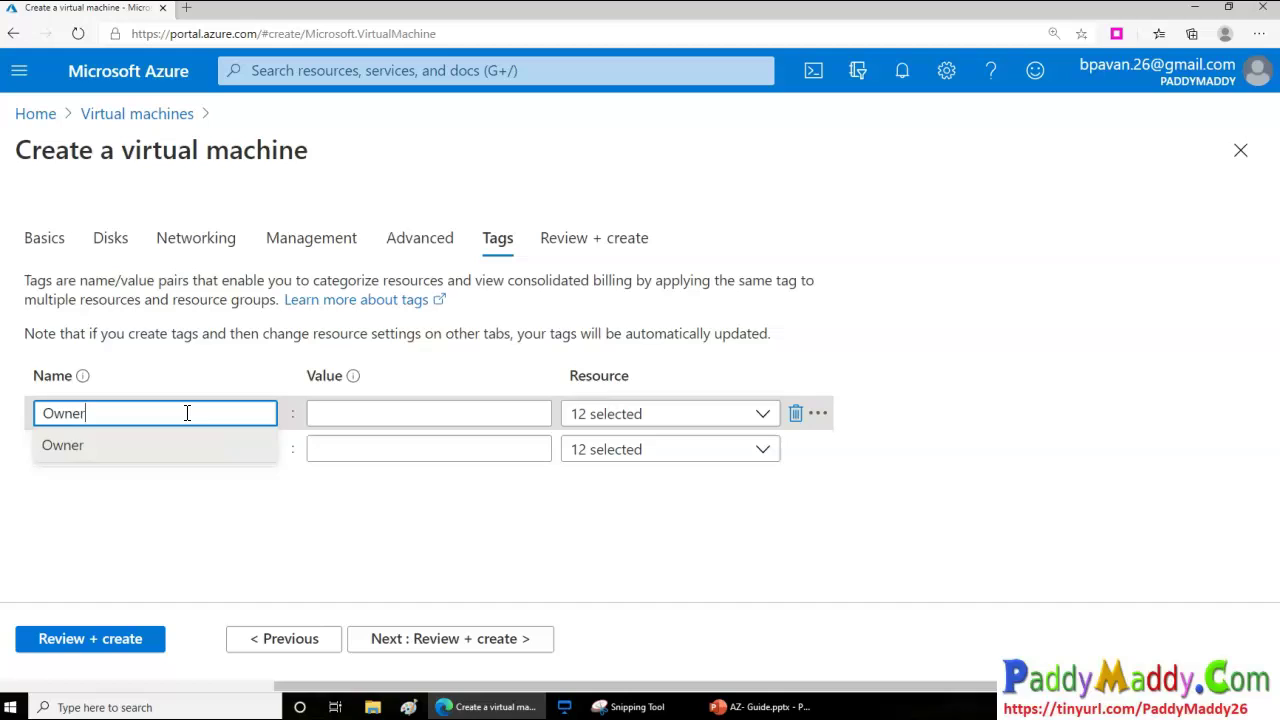
pyautogui.press('Tab')
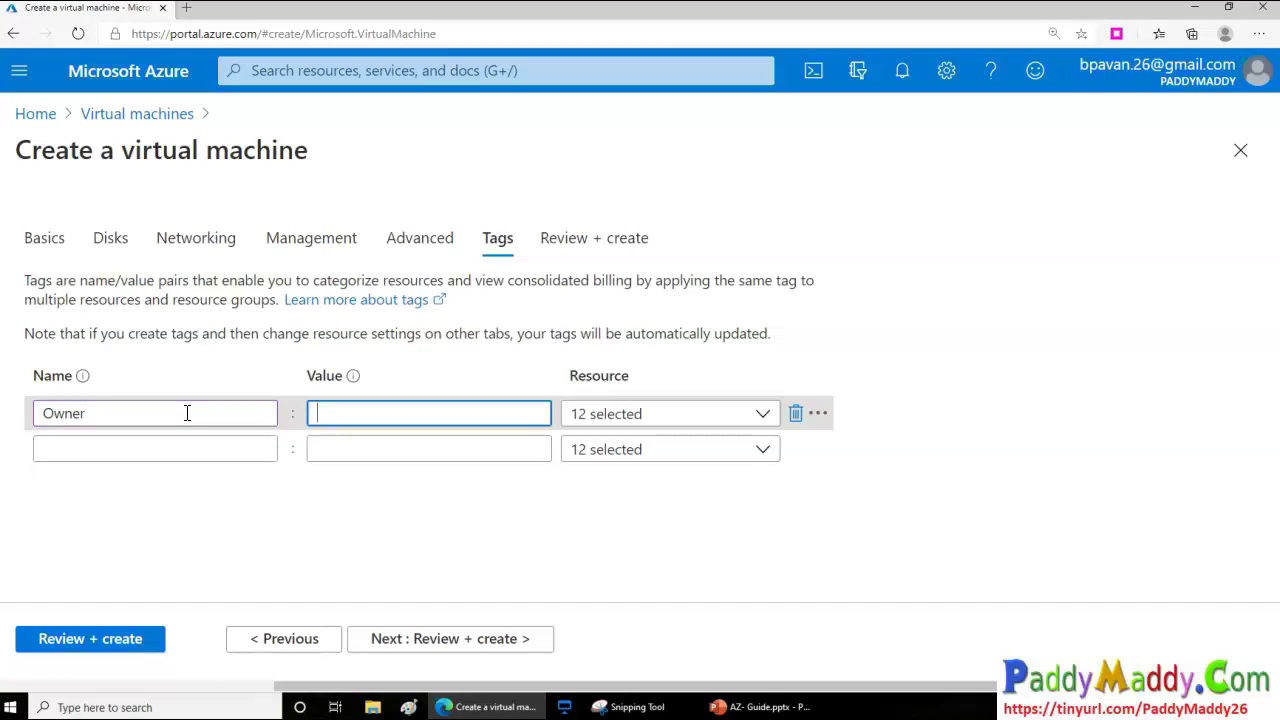
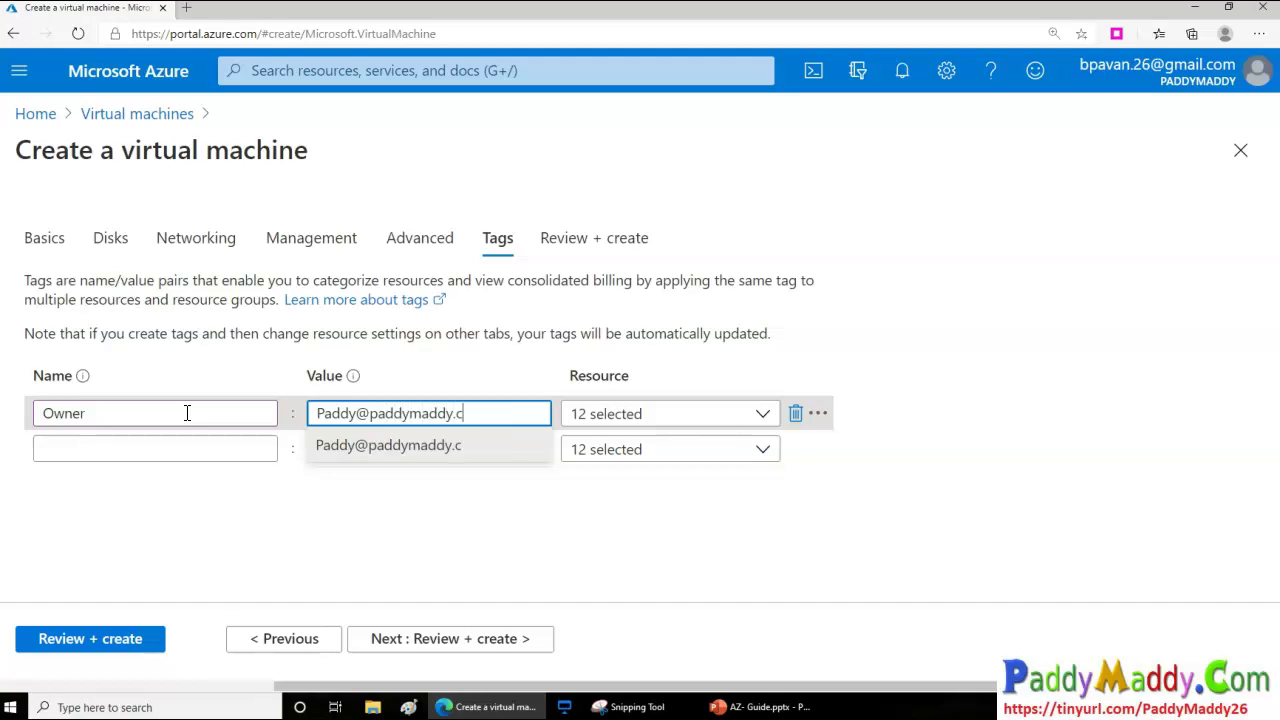
pyautogui.press('Tab')
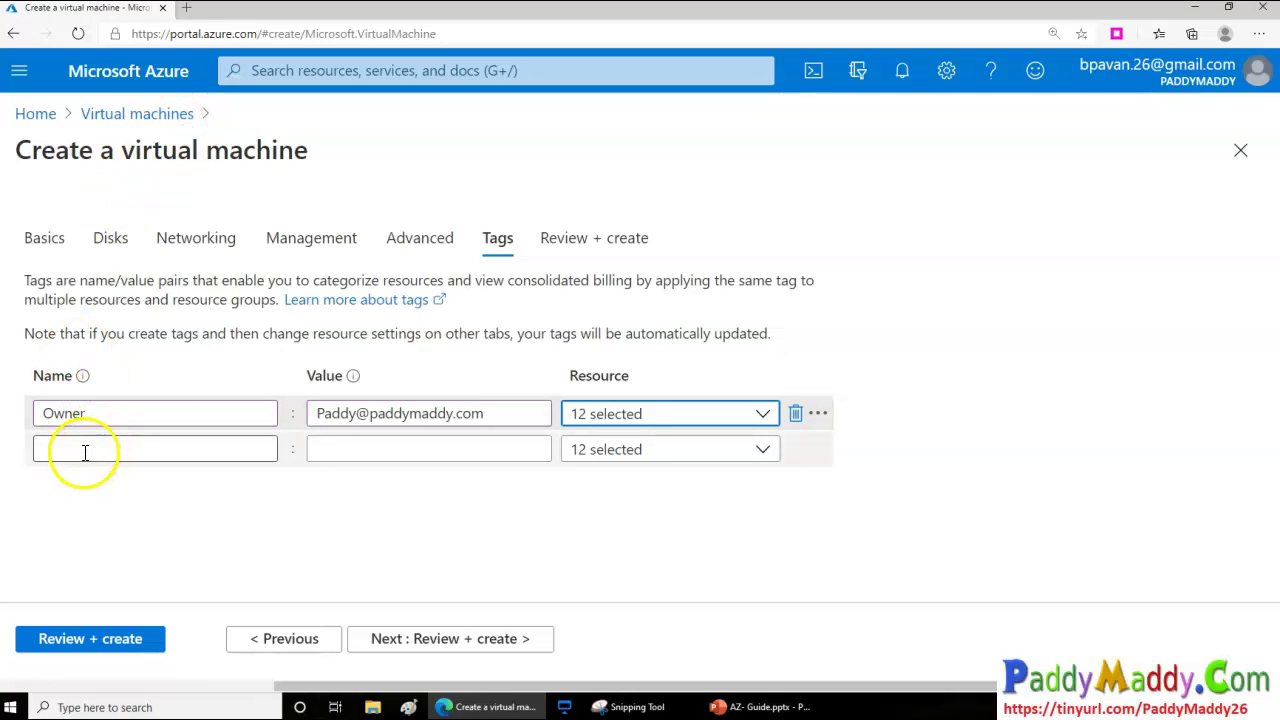
# Add a Billing tag with the value RND HR Deport
pyautogui.click(130, 450)
pyautogui.write('Billo')
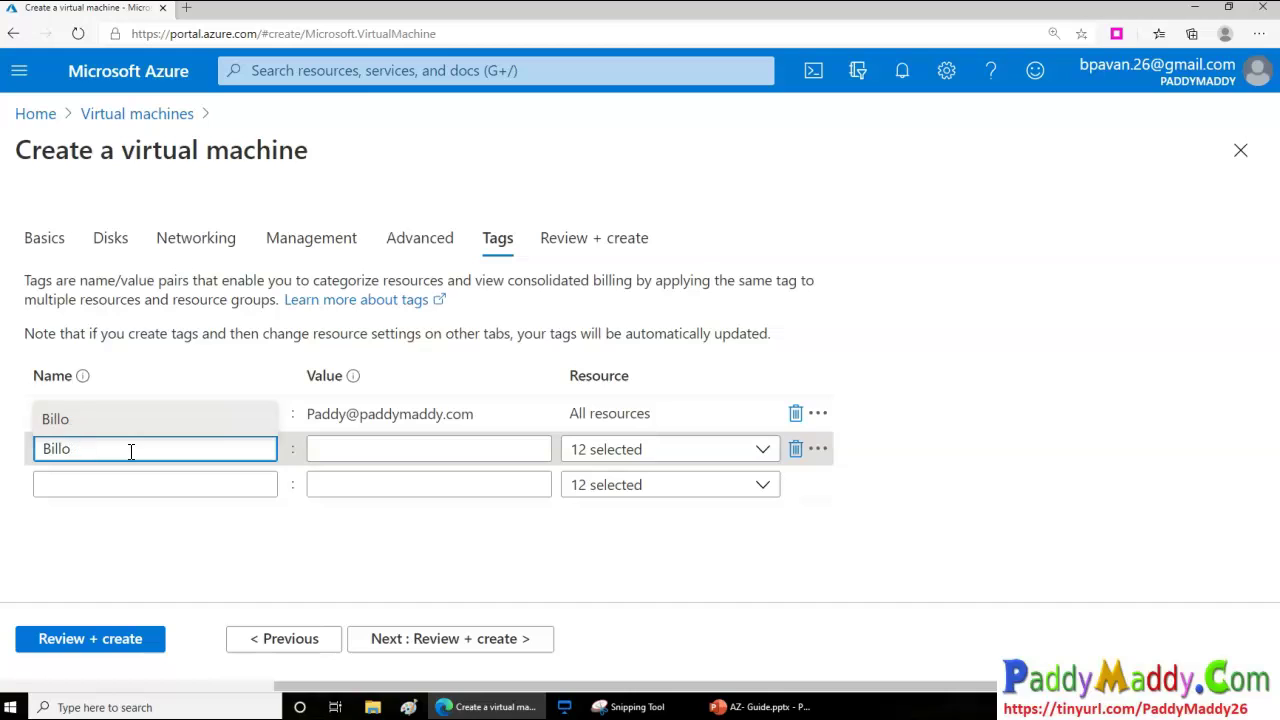
pyautogui.write('ing')
pyautogui.press('Tab')
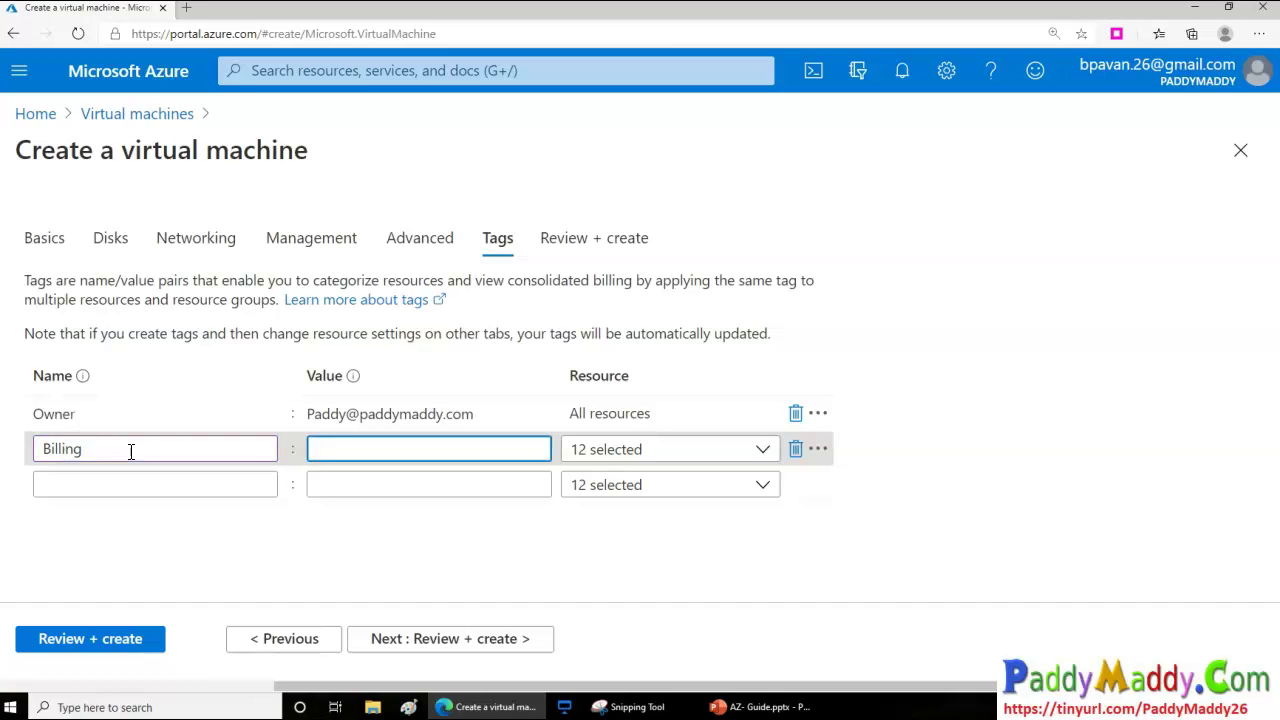
pyautogui.write('TRN')
pyautogui.press('BackSpace')
pyautogui.press('BackSpace')
pyautogui.press('BackSpace')
pyautogui.write('RND HR D')
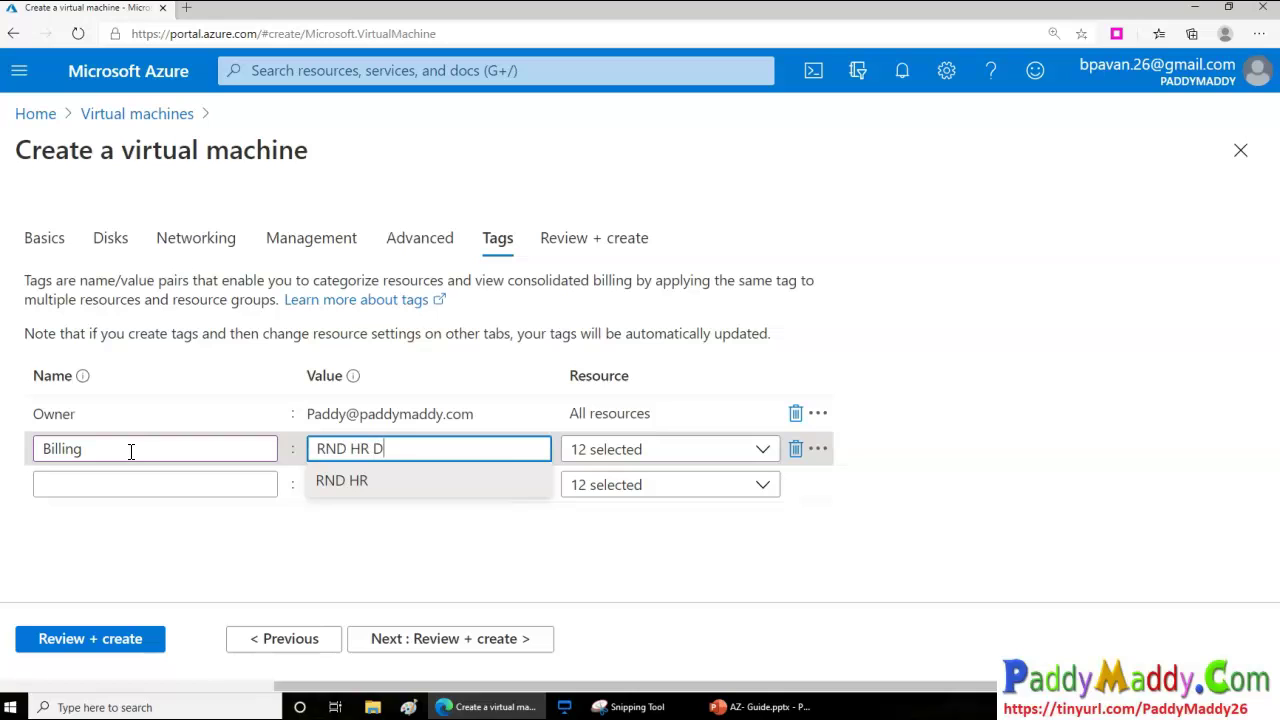
pyautogui.click(606, 606)
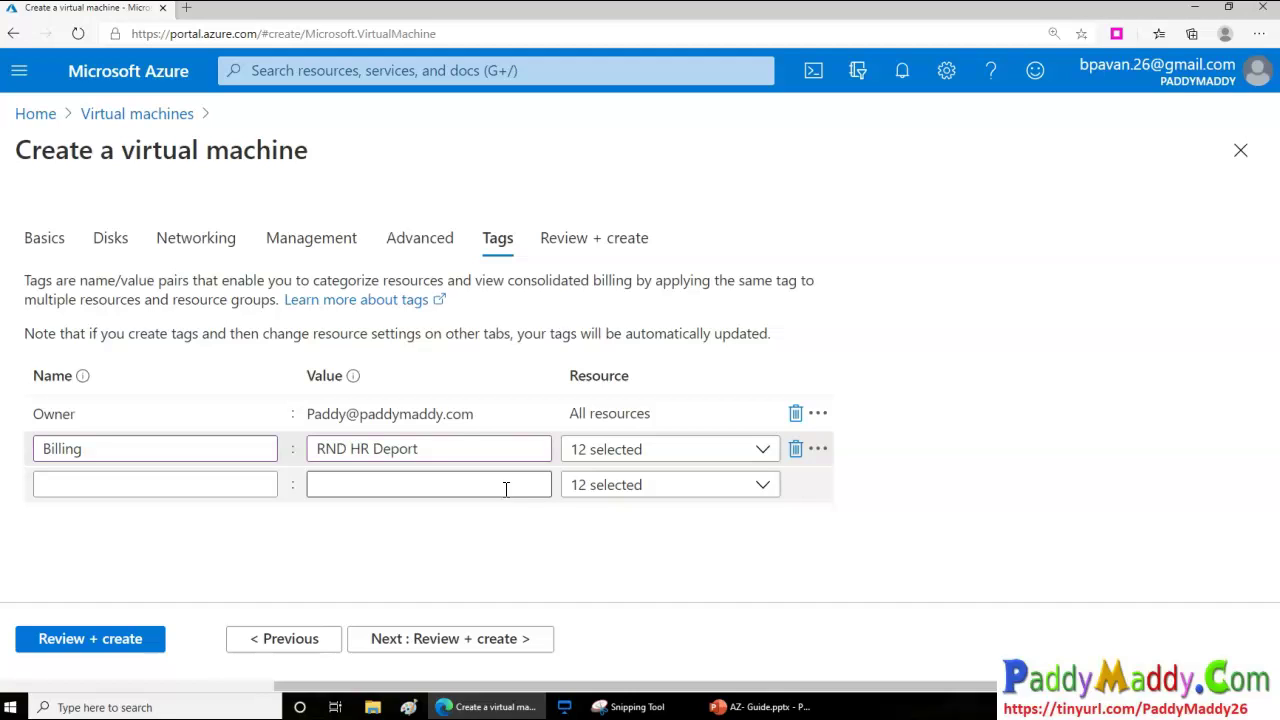
pyautogui.click(390, 414)
pyautogui.click(456, 462)
# Finish and commit the Owner and Billing tag rows
pyautogui.moveTo(452, 452); pyautogui.dragTo(322, 449)
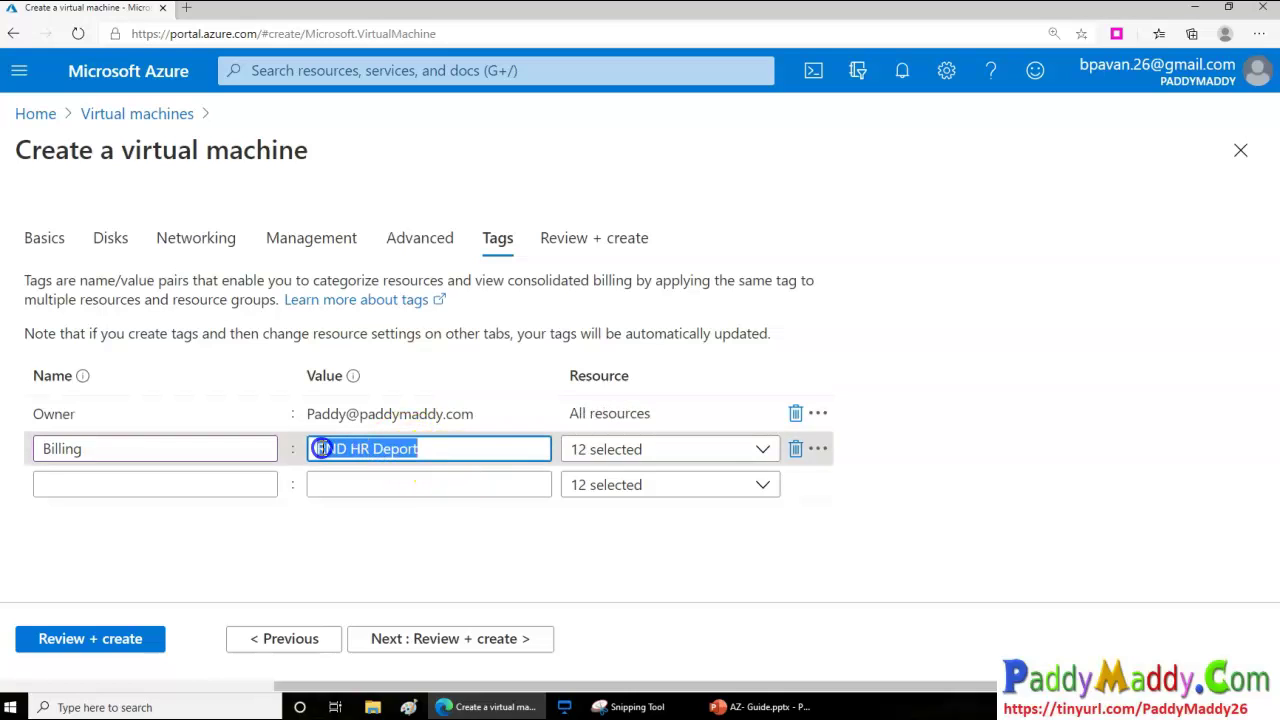
pyautogui.click(484, 408)
pyautogui.click(179, 488)
pyautogui.click(179, 488)
pyautogui.click(299, 570)
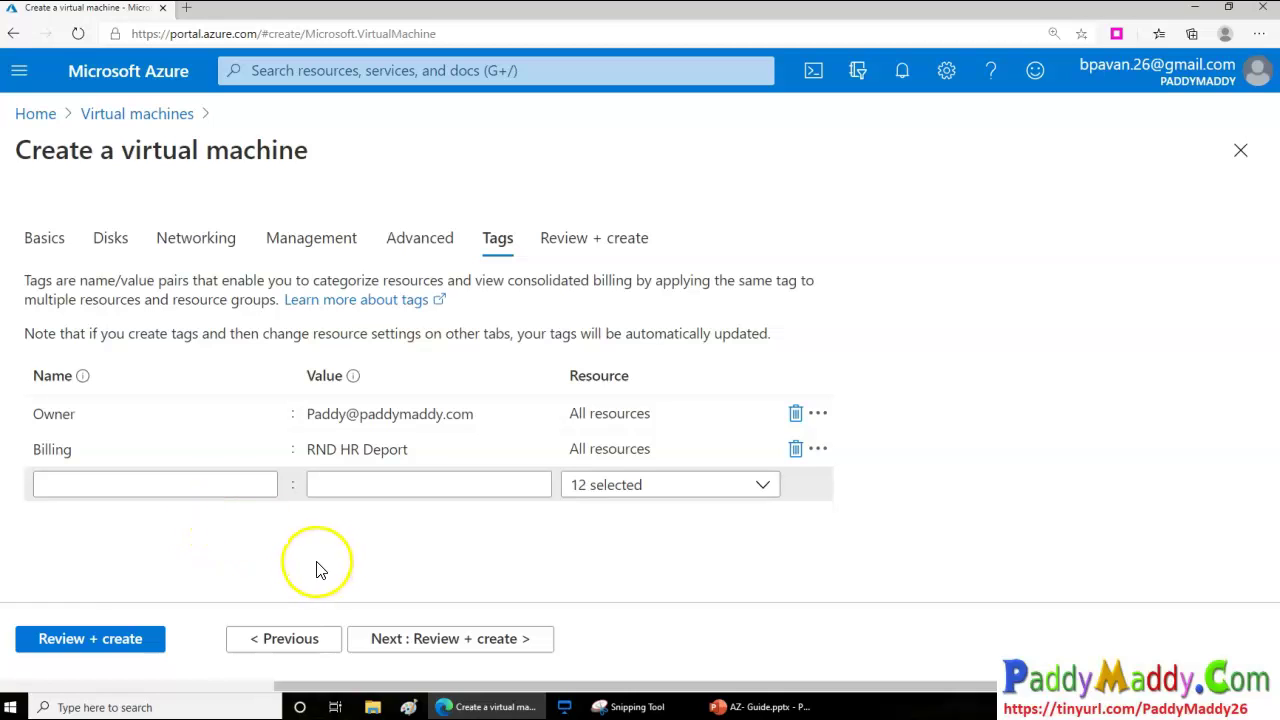
# Add a Shutdown tag with value 7:00 PM and proceed to Review + create
pyautogui.click(168, 482)
pyautogui.write('S')
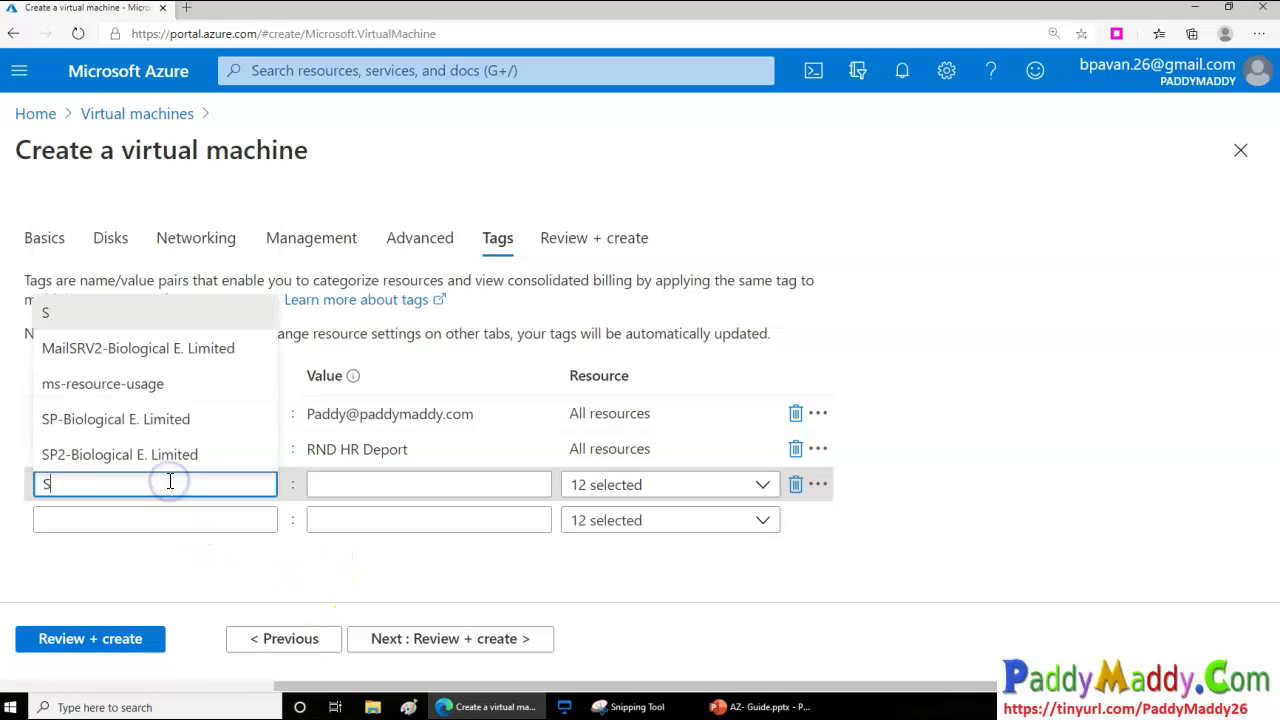
pyautogui.write('hutr')
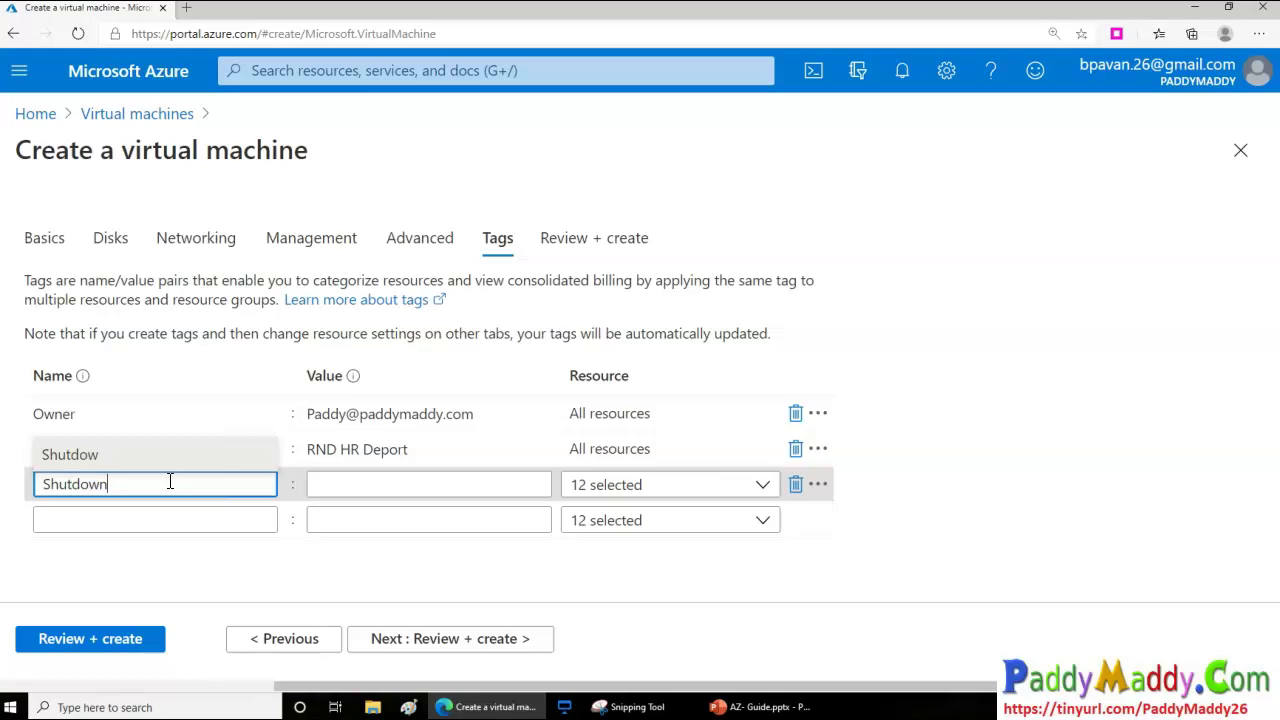
pyautogui.write('own')
pyautogui.press('Tab')
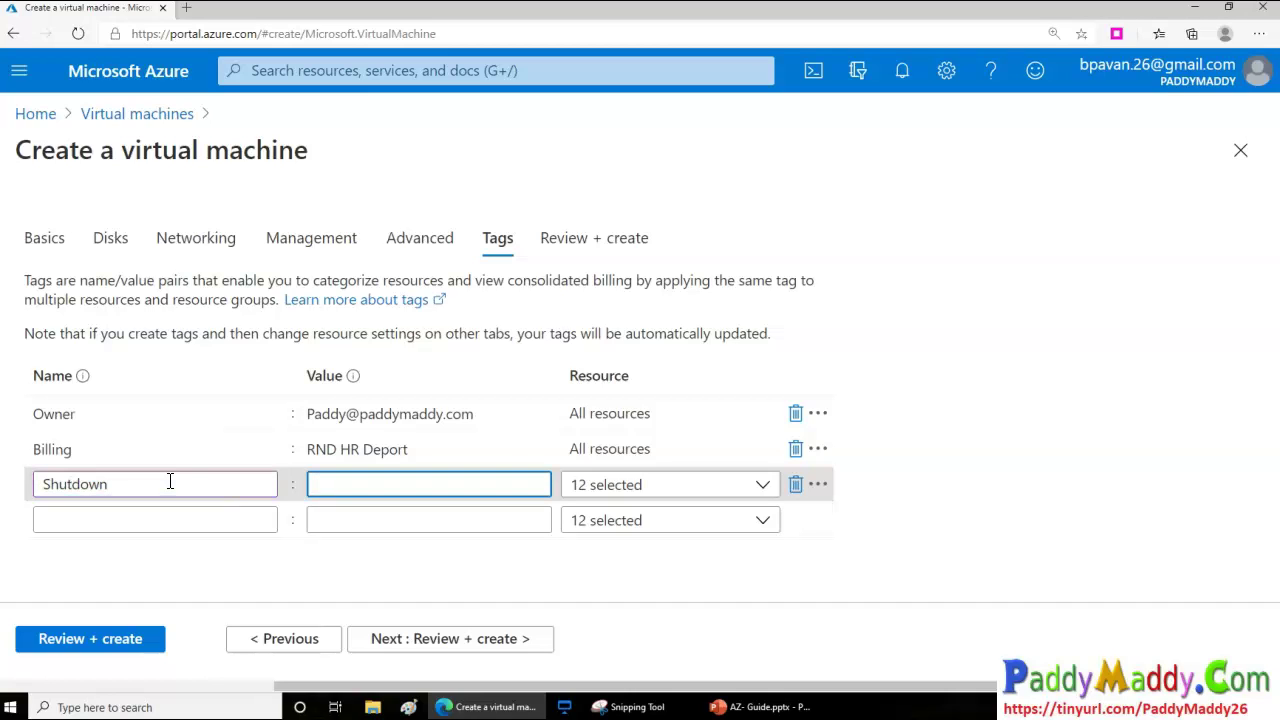
pyautogui.write(':')
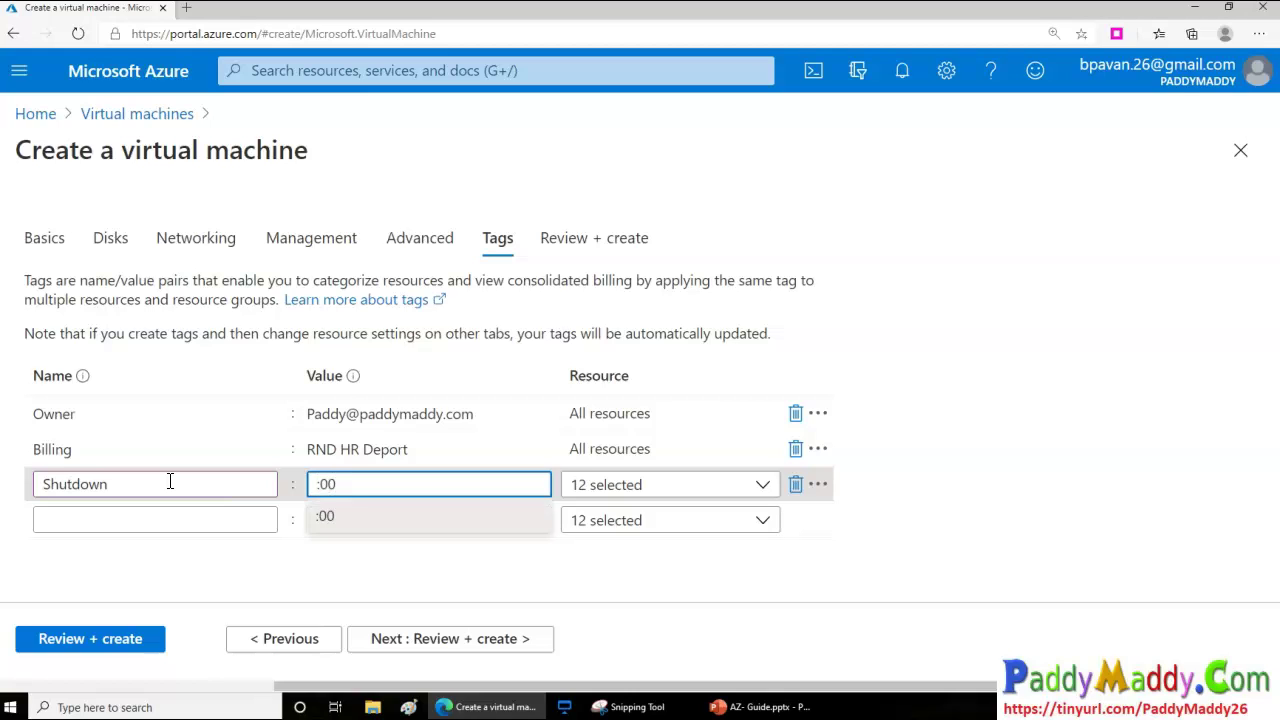
pyautogui.press('BackSpace')
pyautogui.write('7')
pyautogui.click(130, 565)
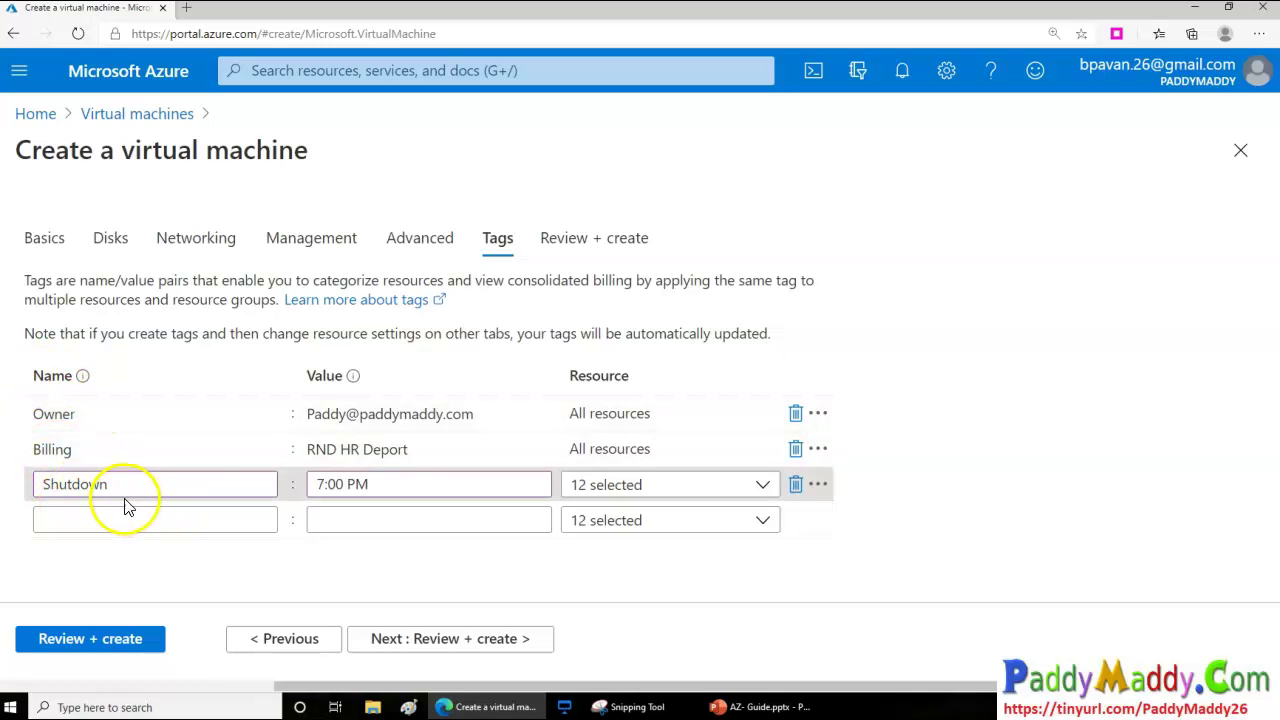
pyautogui.moveTo(109, 486); pyautogui.dragTo(33, 482)
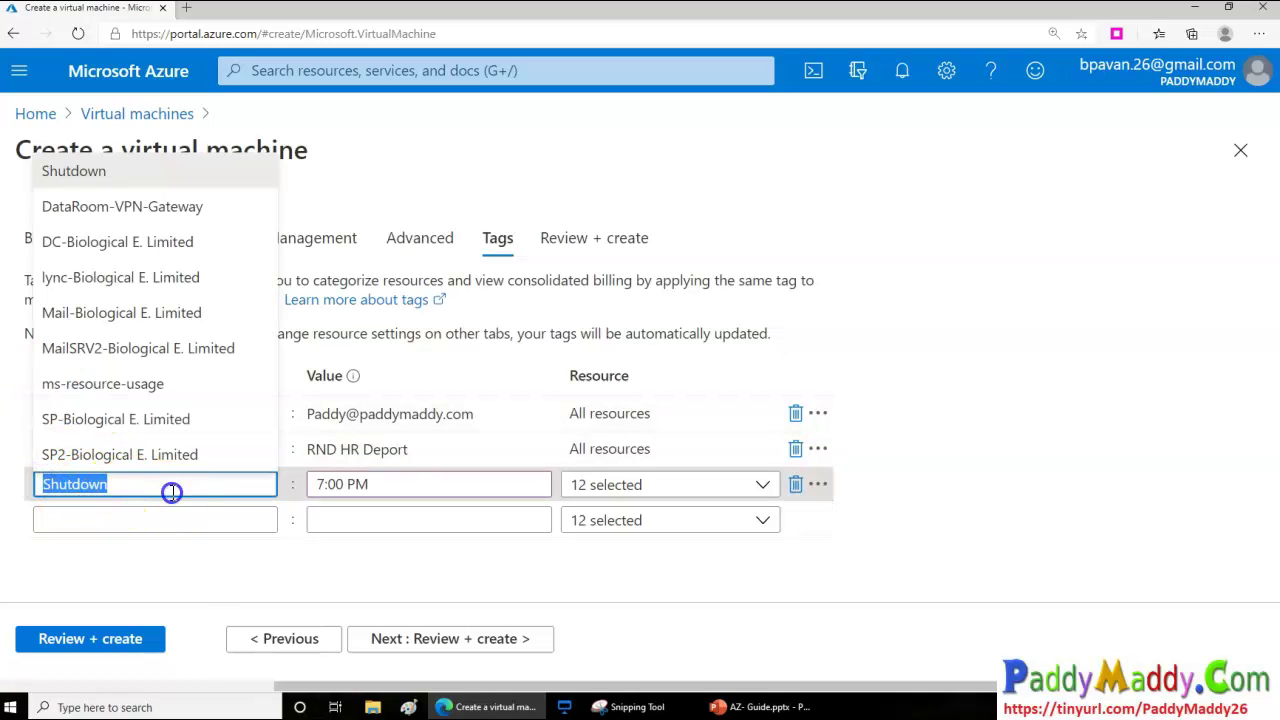
pyautogui.click(191, 580)
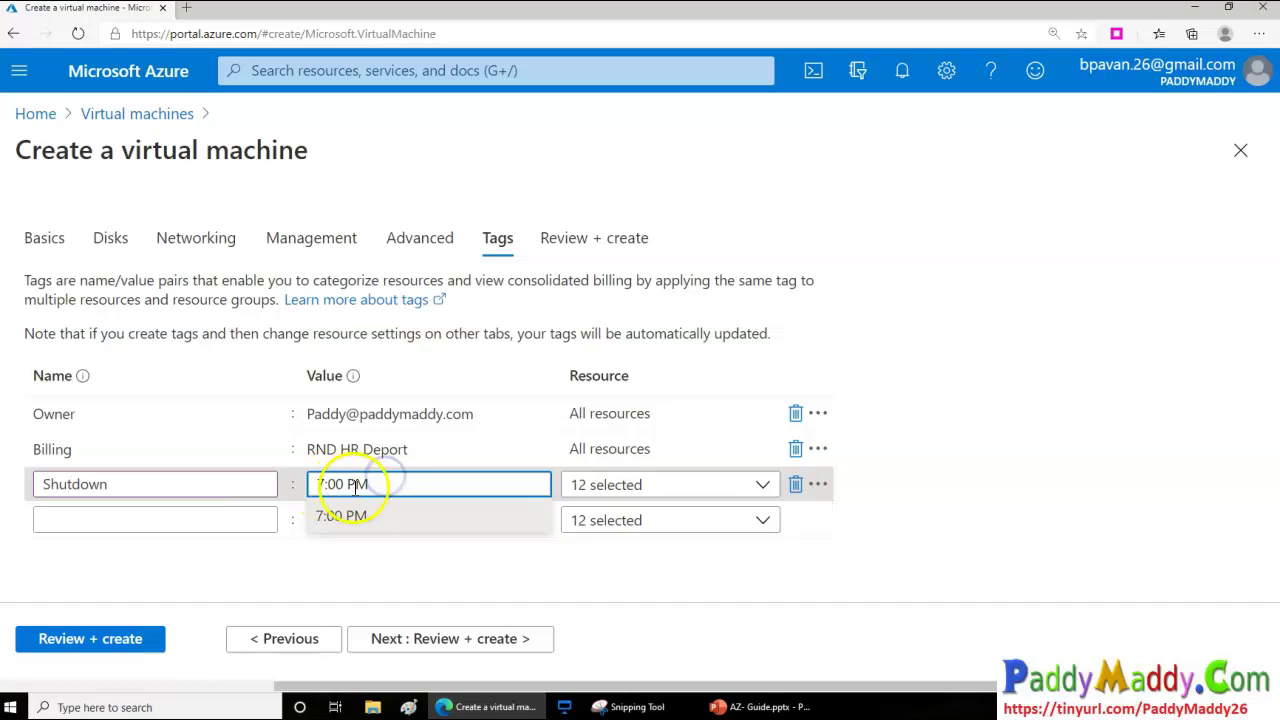
pyautogui.click(388, 488)
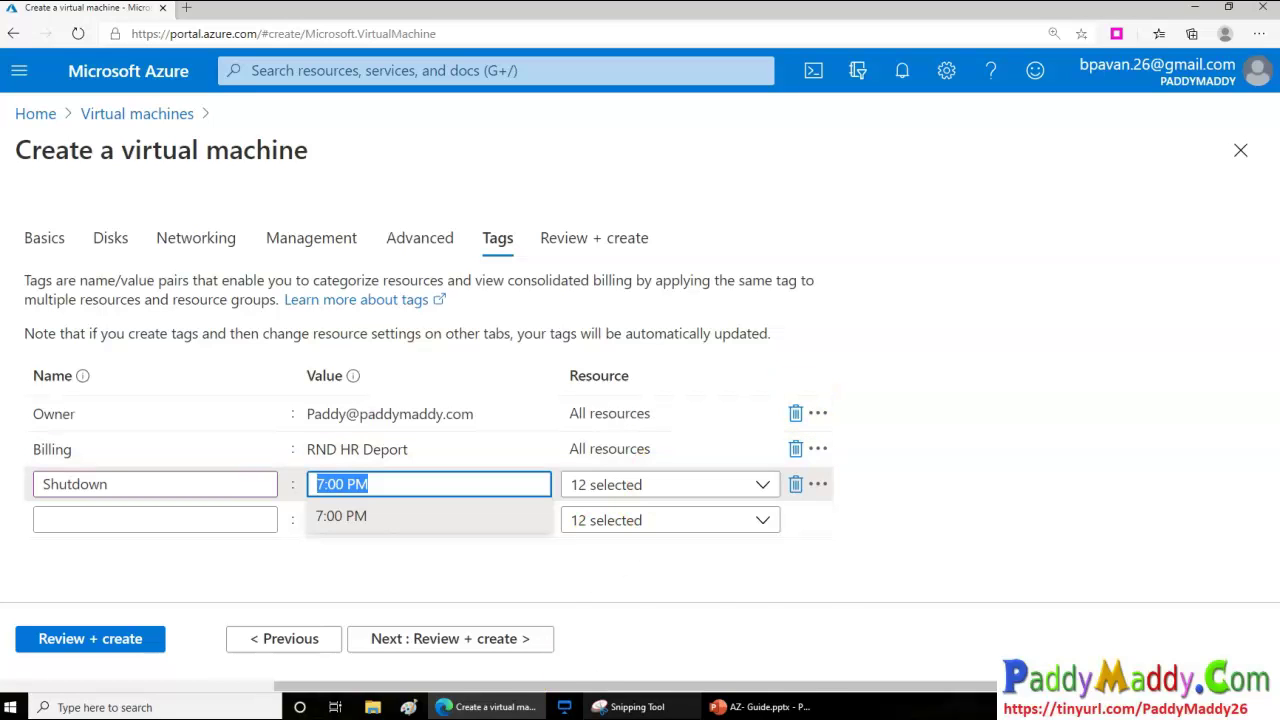
pyautogui.click(445, 643)
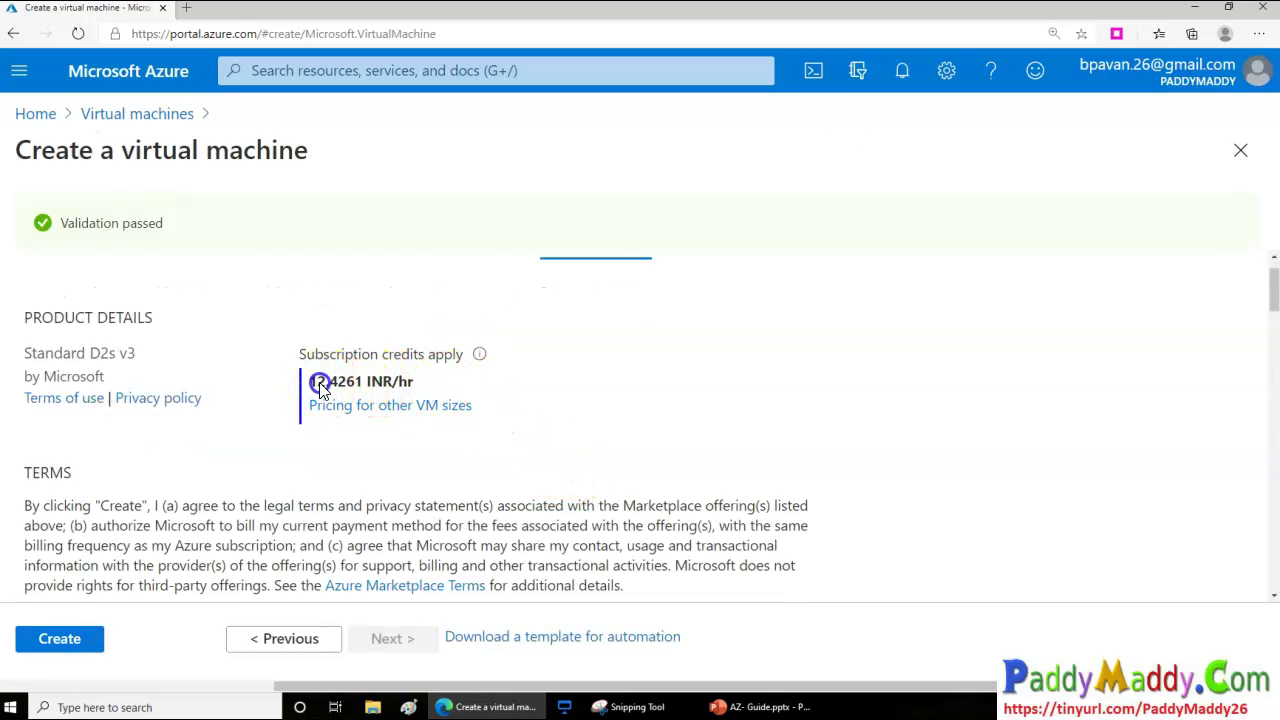
# Check the Standard D2s v3 price of 12.4261 INR/hr and scroll through the summary to the tags
pyautogui.moveTo(317, 381); pyautogui.dragTo(425, 386)
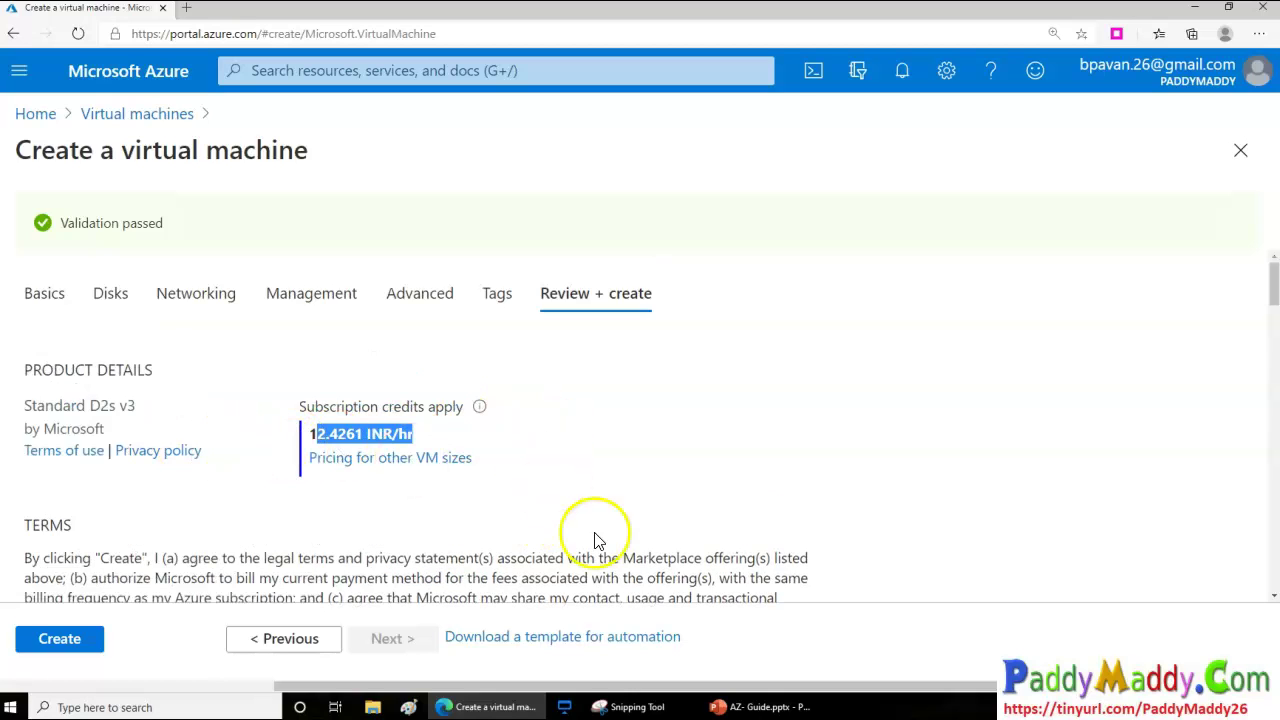
pyautogui.scroll(-4, 708, 540)
pyautogui.scroll(-15, 708, 540)
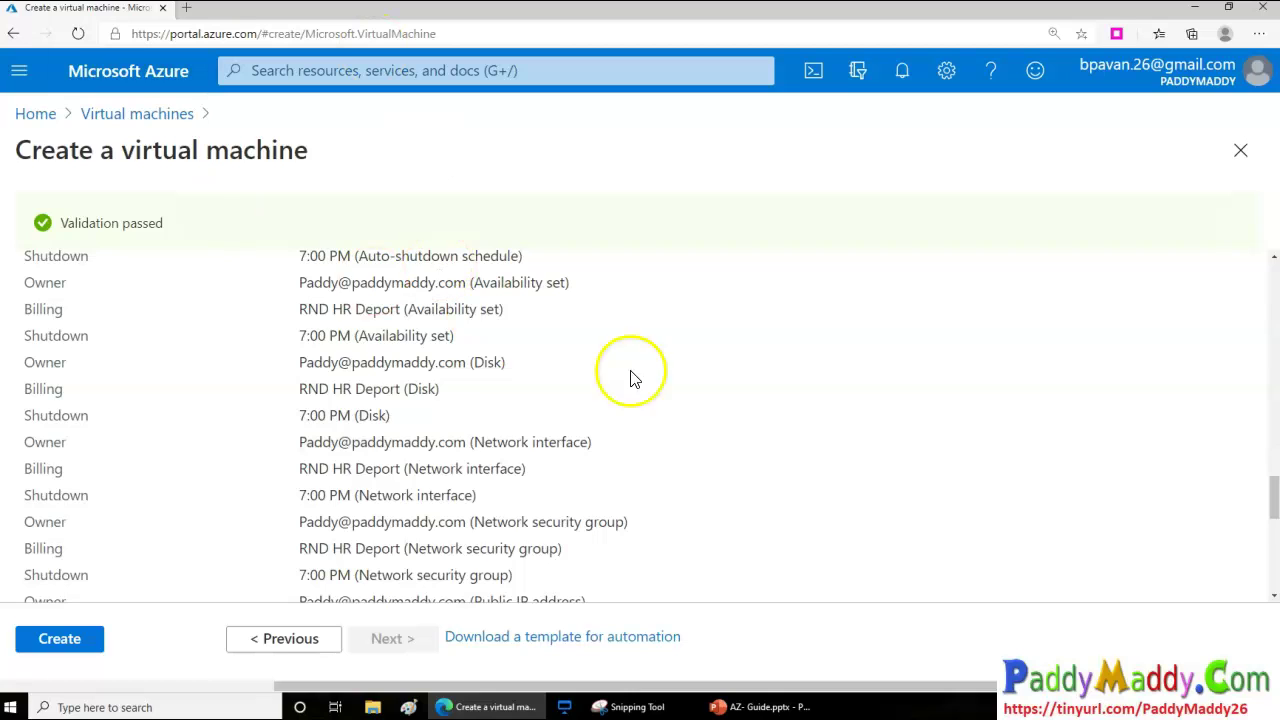
pyautogui.scroll(3, 631, 489)
pyautogui.scroll(-4, 633, 495)
pyautogui.scroll(-3, 632, 495)
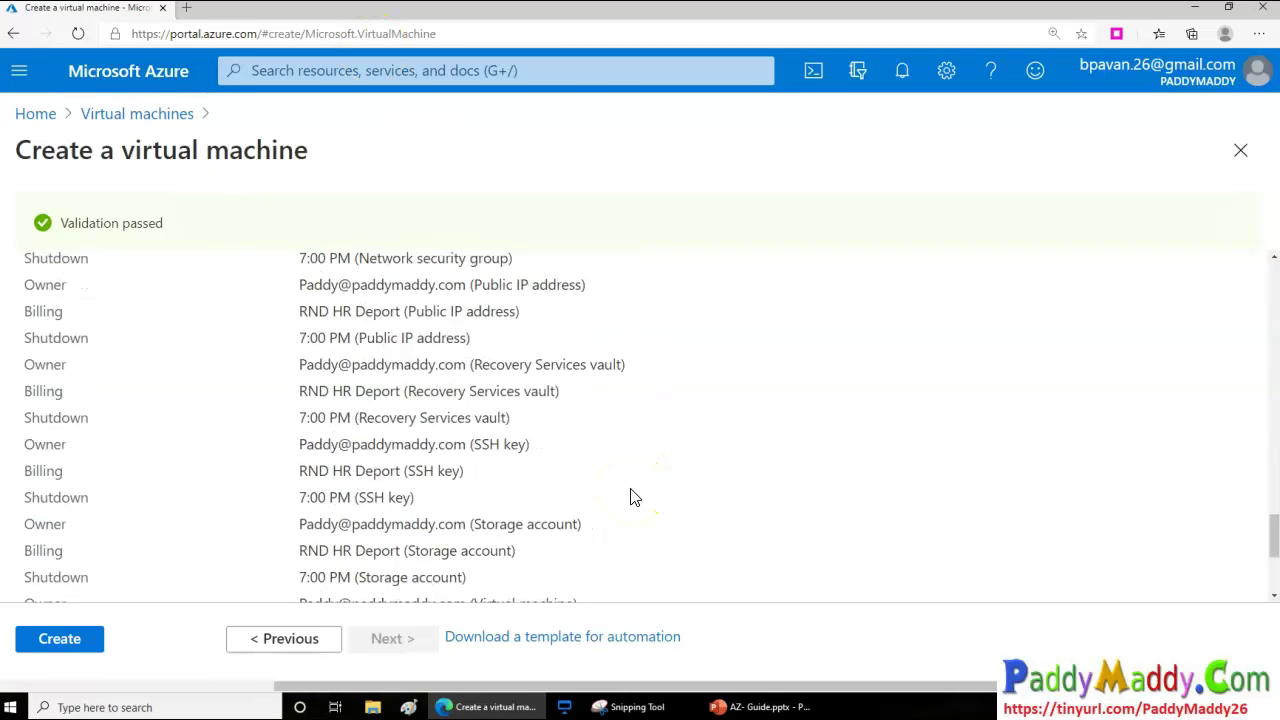
pyautogui.scroll(-3, 631, 495)
pyautogui.press('Home')
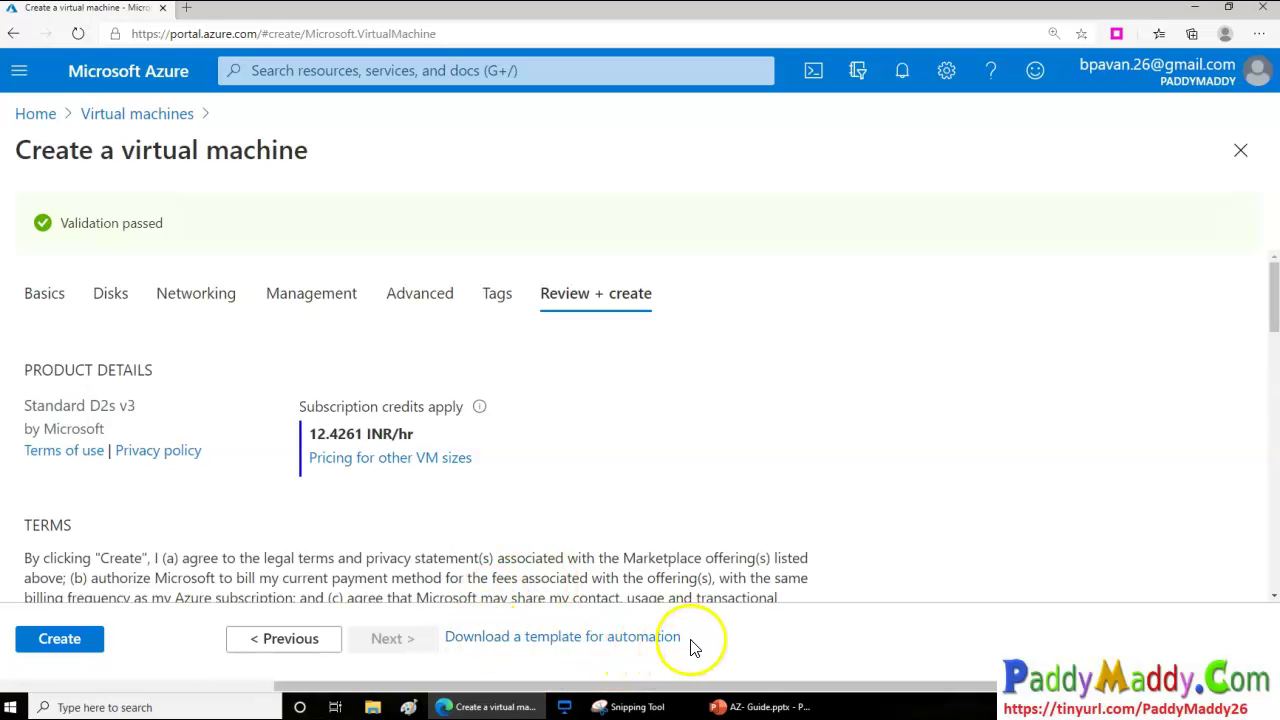
pyautogui.click(658, 641)
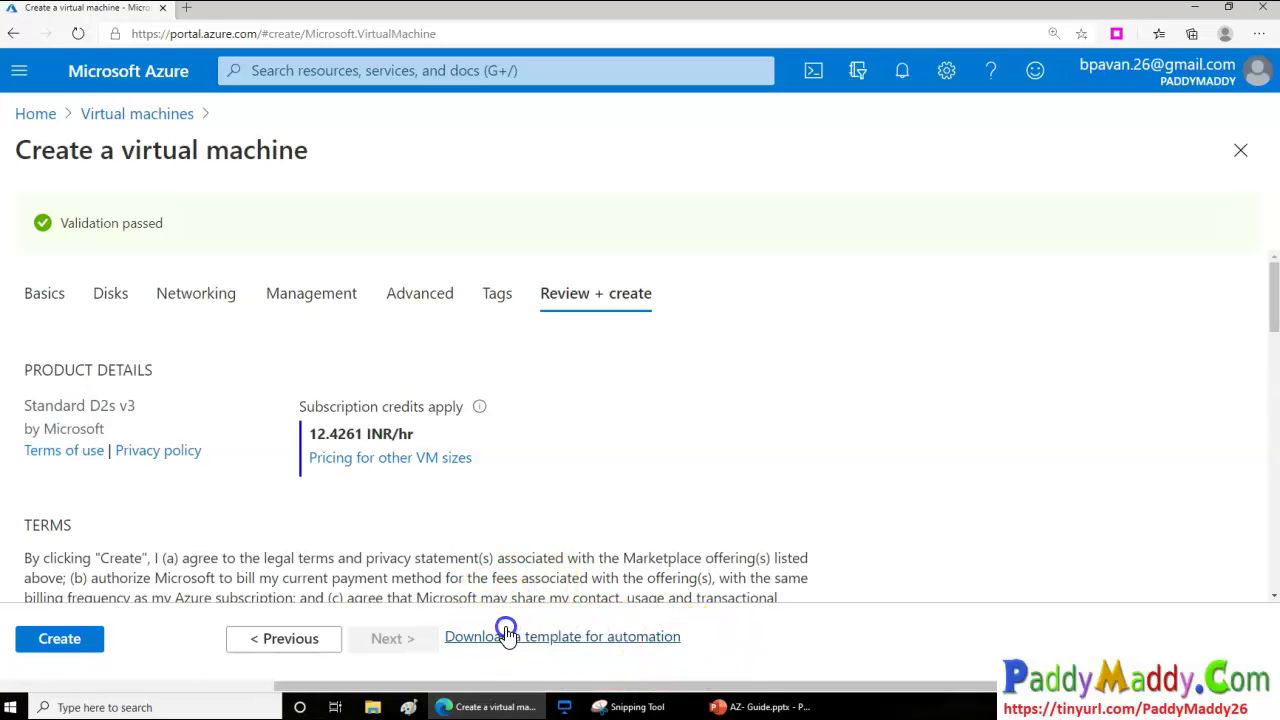
# Open the VM's automation template and switch between its Template, Parameters and Scripts tabs
pyautogui.click(620, 645)
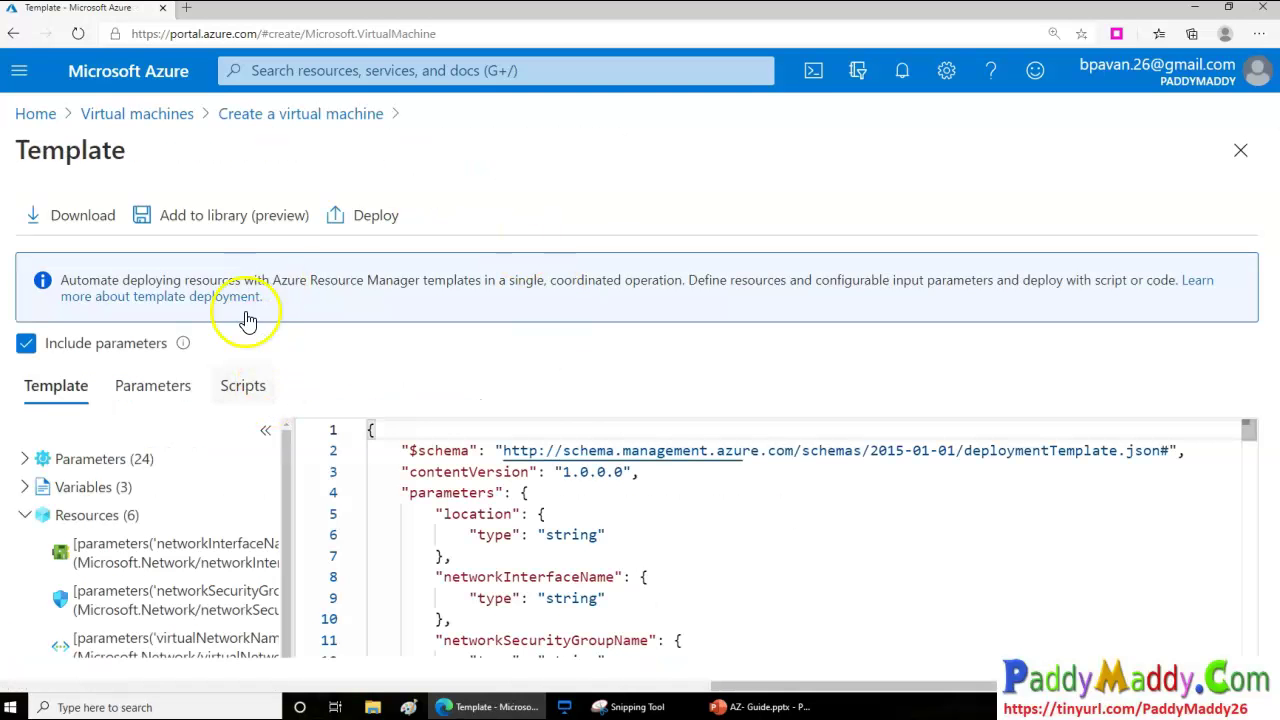
pyautogui.scroll(-20, 690, 527)
pyautogui.click(1250, 562)
pyautogui.moveTo(1250, 562); pyautogui.dragTo(1252, 382)
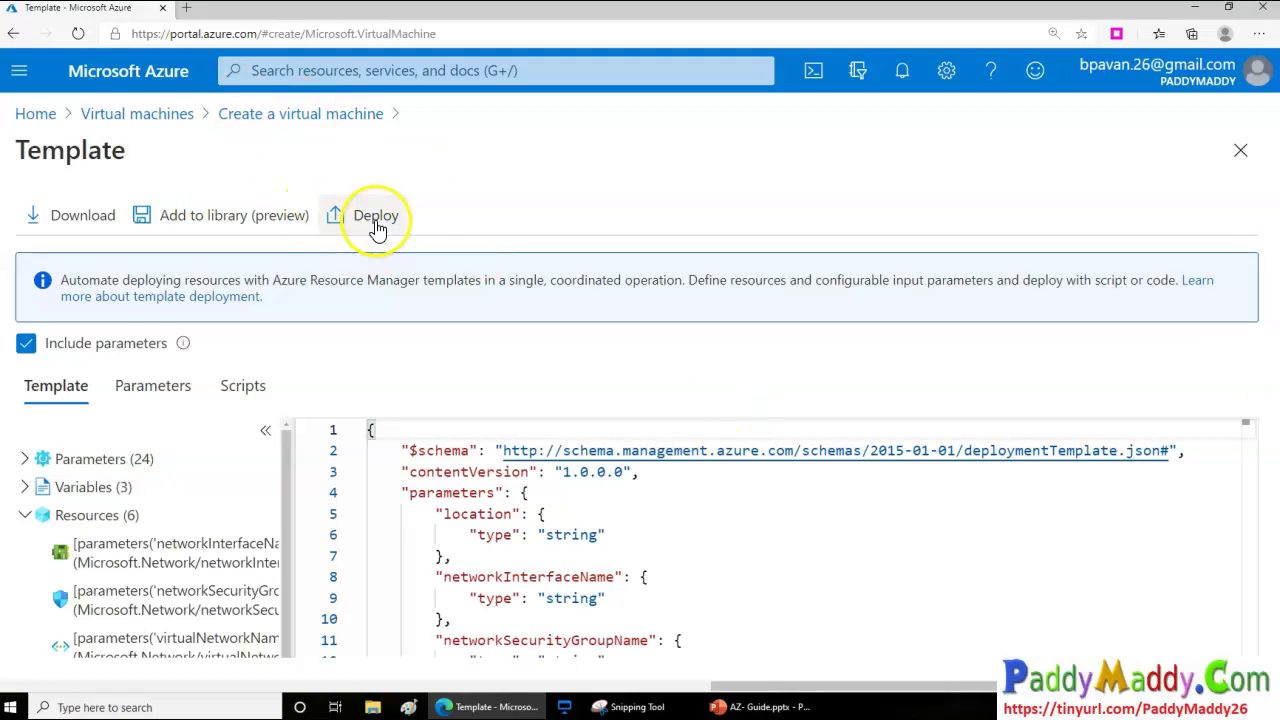
pyautogui.click(160, 386)
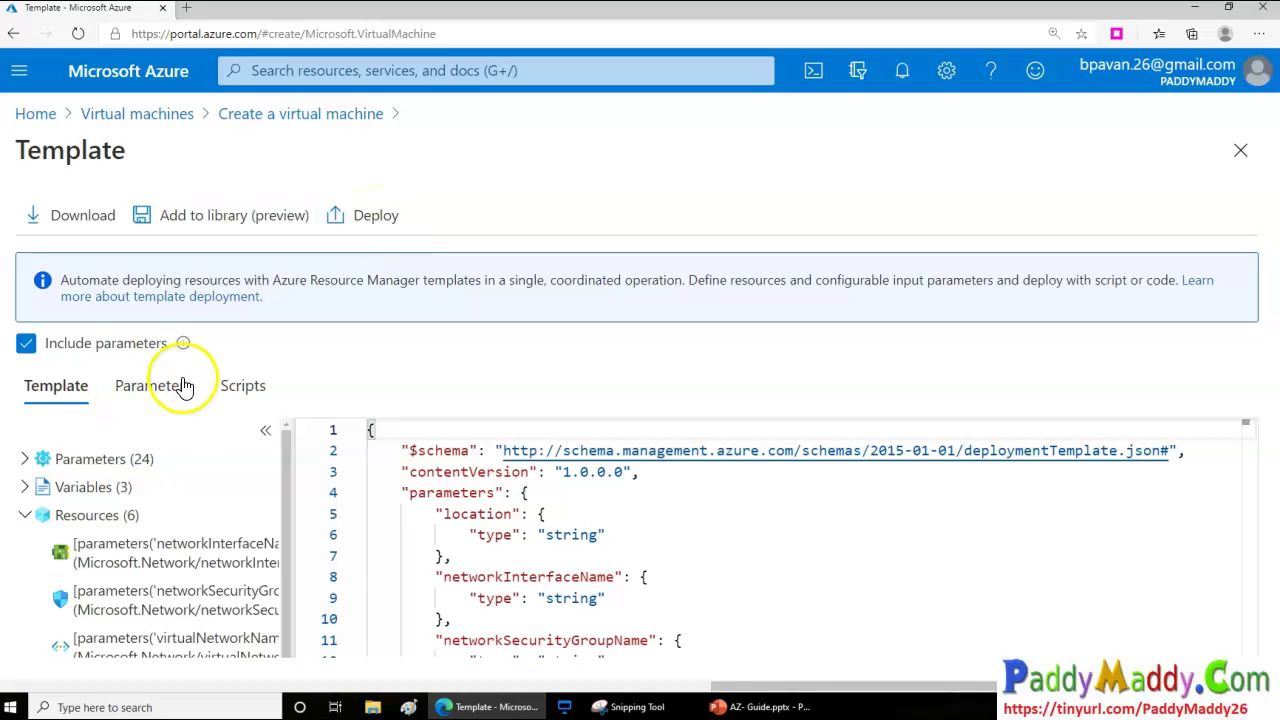
pyautogui.click(242, 388)
pyautogui.click(168, 392)
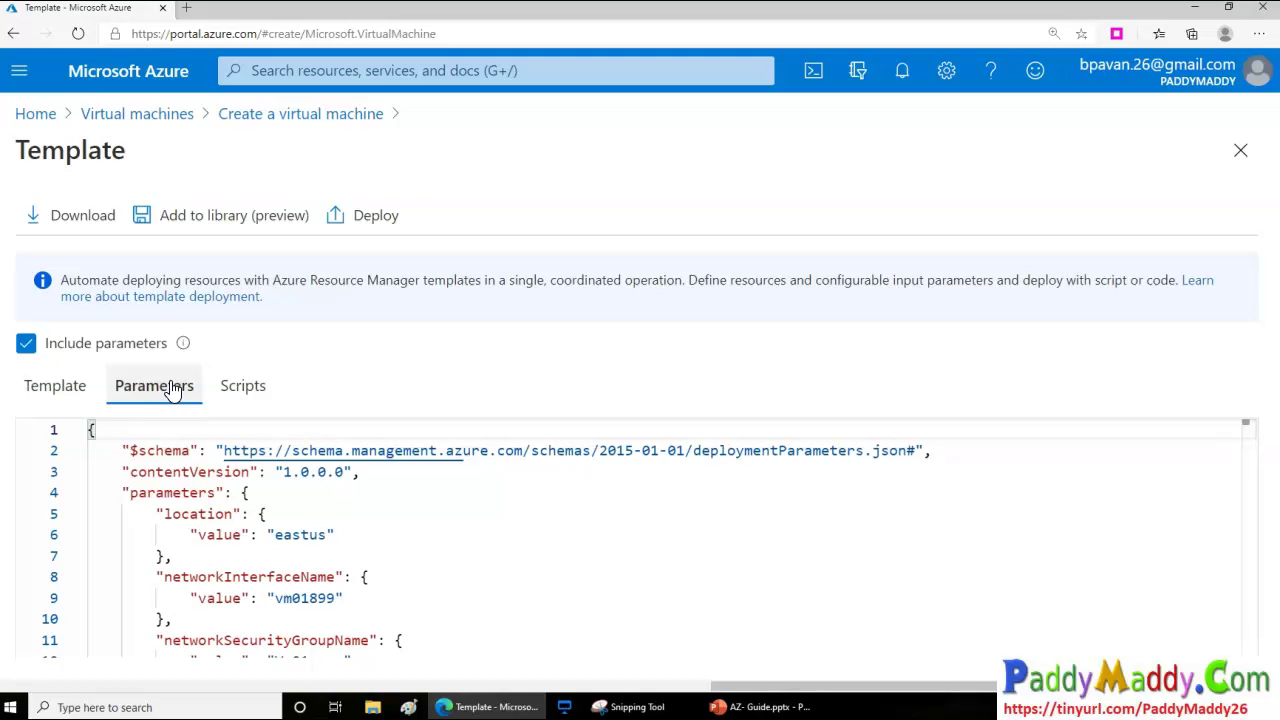
pyautogui.click(60, 385)
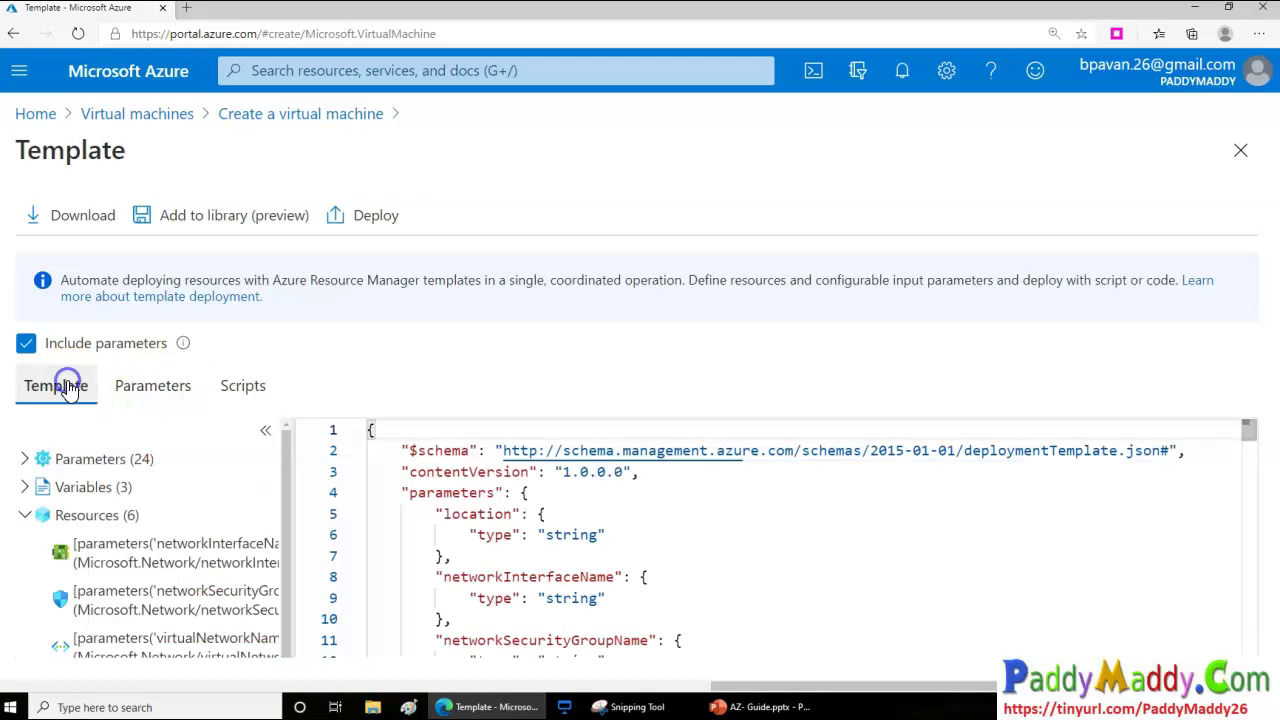
# Scroll through the template JSON with its 24 parameters, 3 variables and 6 resources
pyautogui.moveTo(167, 352)
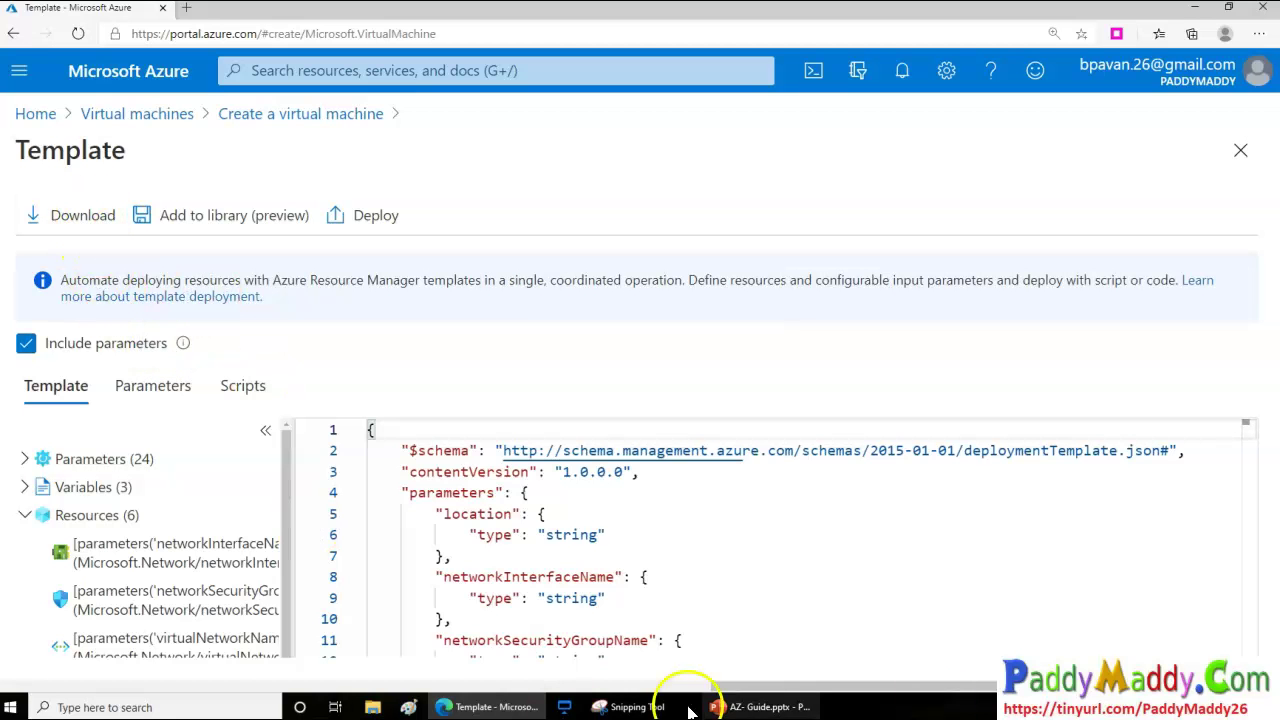
pyautogui.moveTo(930, 688); pyautogui.dragTo(789, 665)
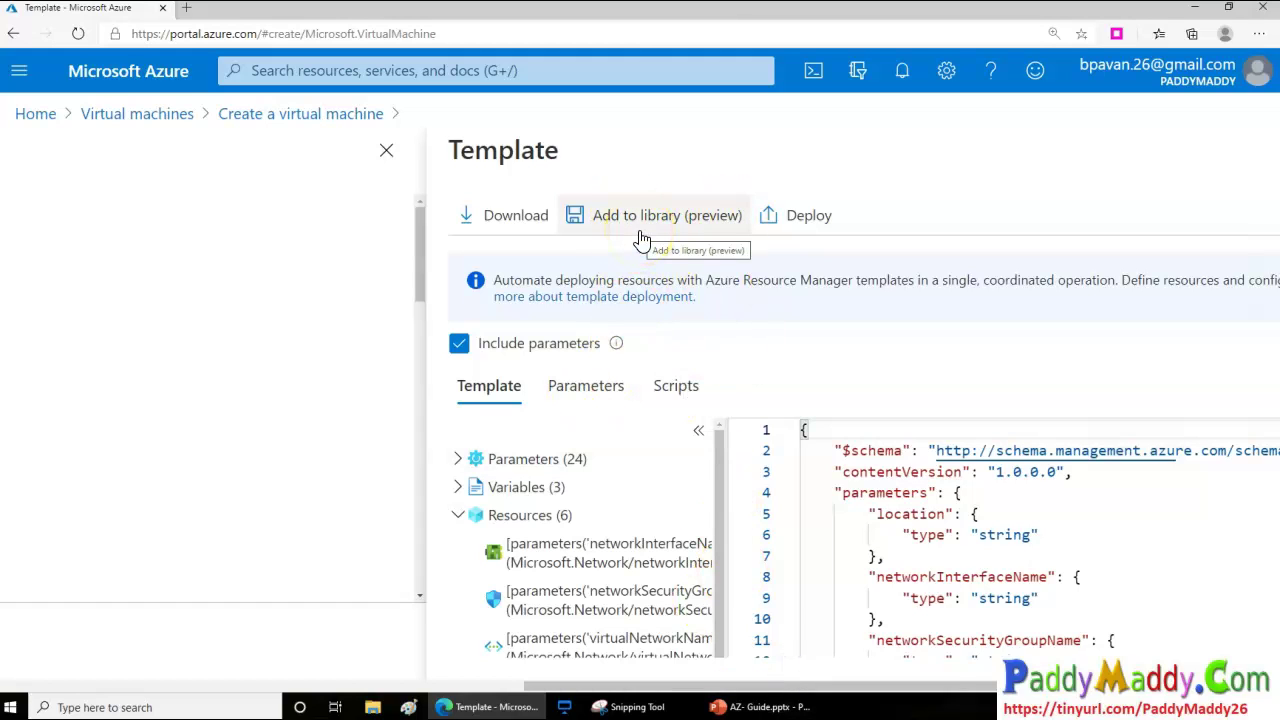
pyautogui.moveTo(891, 686)
pyautogui.mouseDown()
pyautogui.moveTo(512, 690)
pyautogui.moveTo(900, 688)
pyautogui.mouseUp()
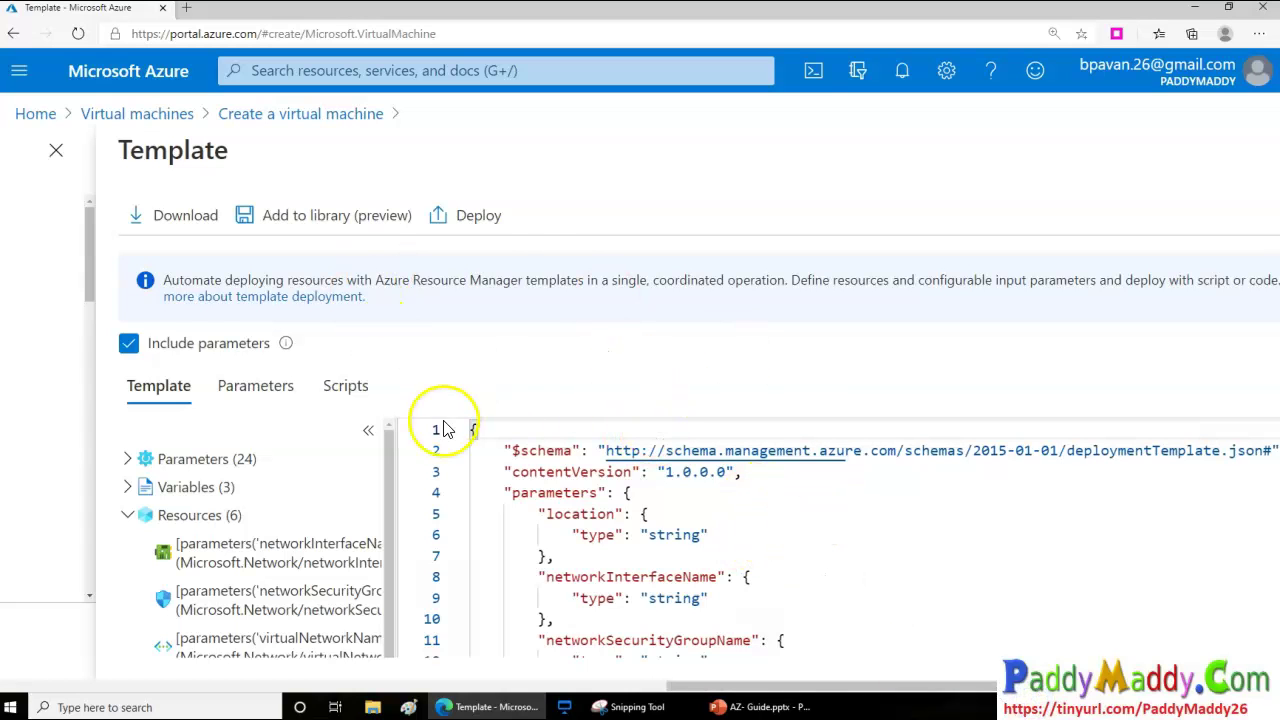
pyautogui.scroll(-15, 857, 571)
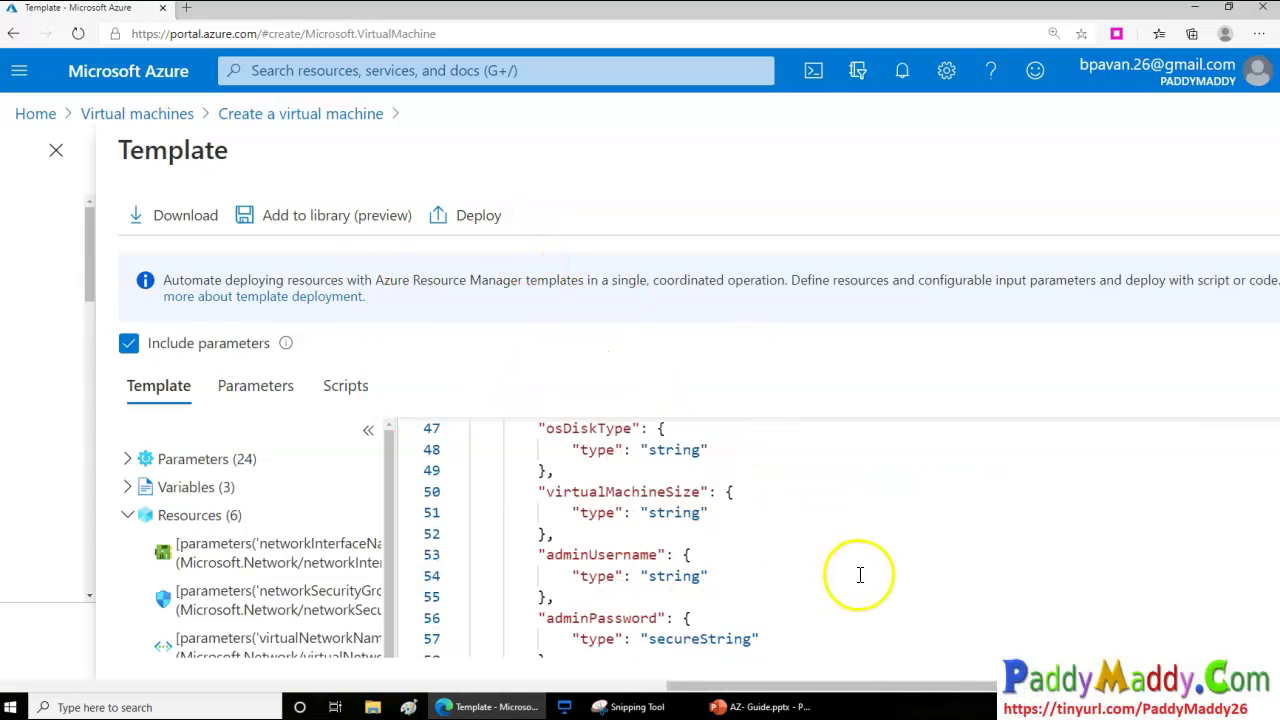
pyautogui.scroll(-4, 862, 580)
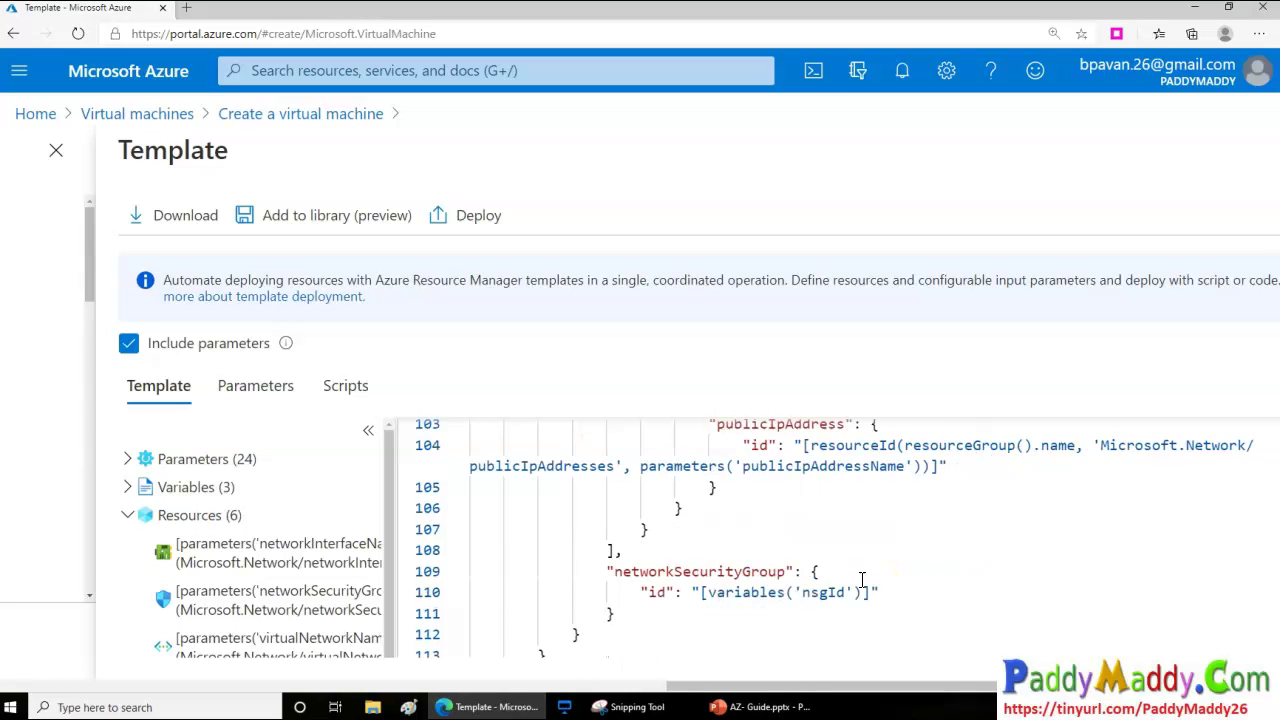
pyautogui.scroll(19, 857, 571)
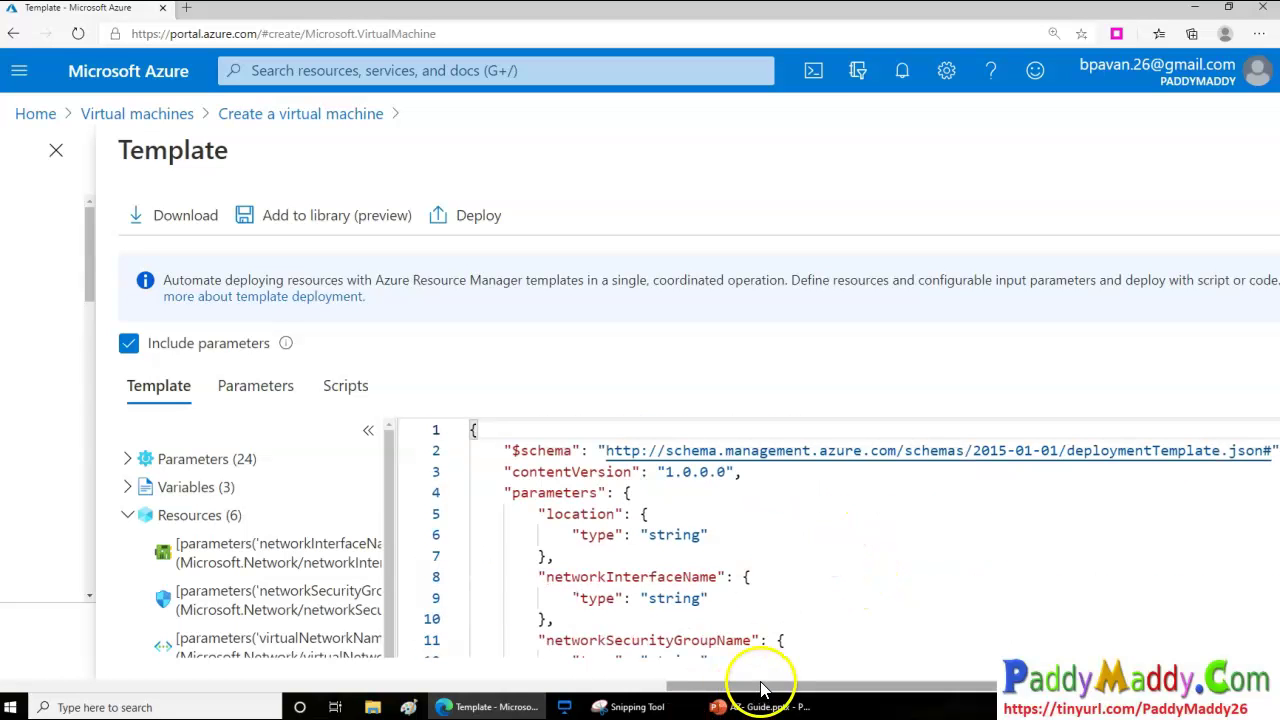
pyautogui.moveTo(771, 686); pyautogui.dragTo(757, 690)
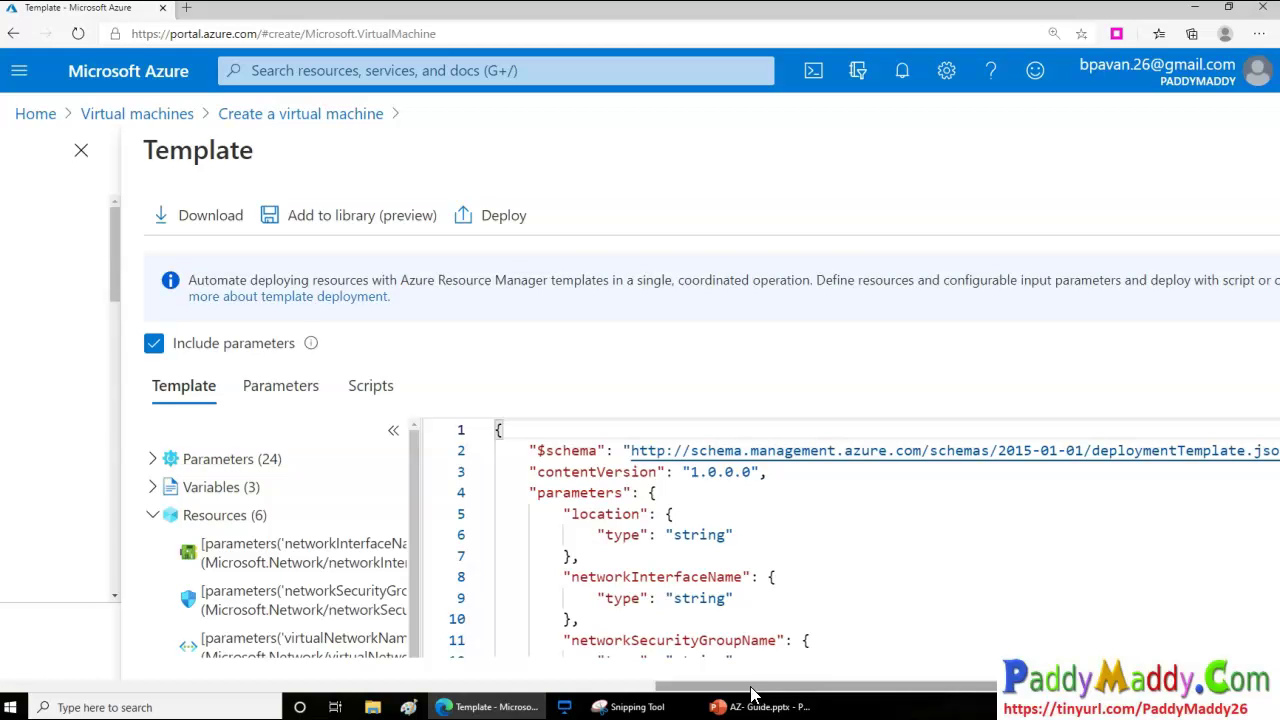
# Scroll back left from the template to the Review + create summary showing Standard D2s v3 at 12.4261 INR/hr
pyautogui.moveTo(752, 688); pyautogui.dragTo(226, 675)
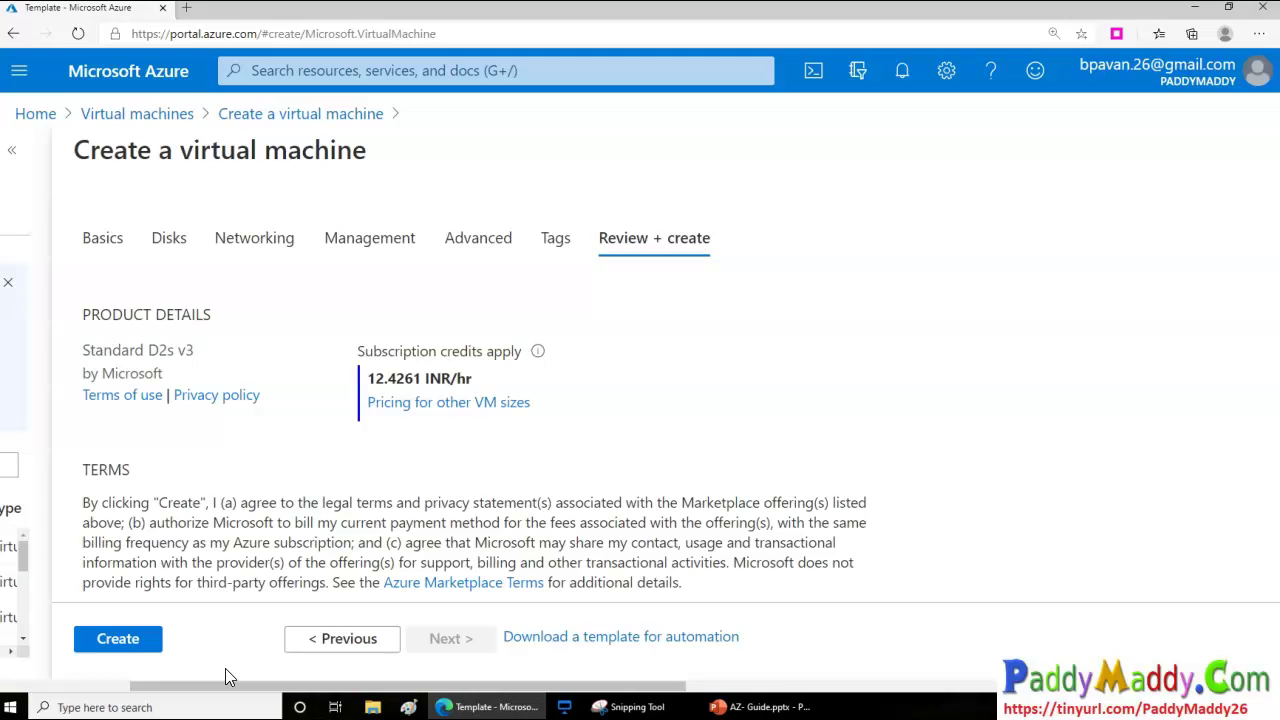
# Create the Vm01 virtual machine and wait for the deployment to succeed
pyautogui.click(118, 638)
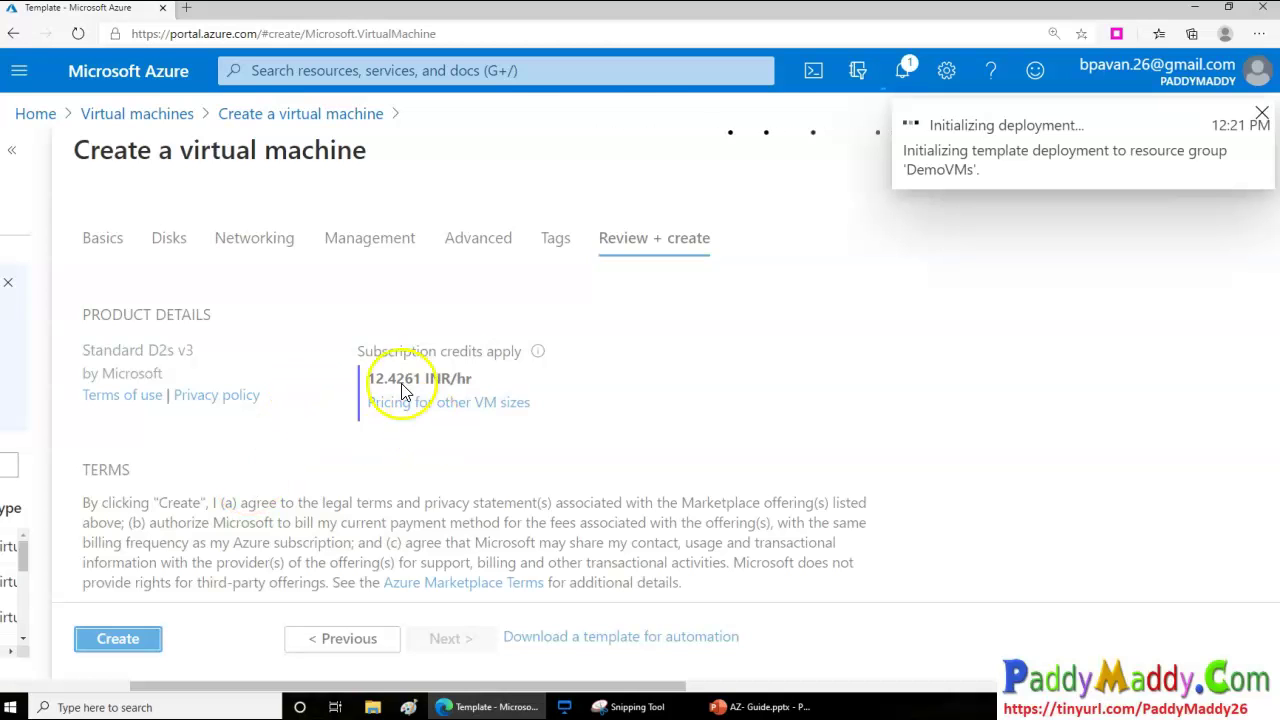
pyautogui.scroll(-1, 845, 378)
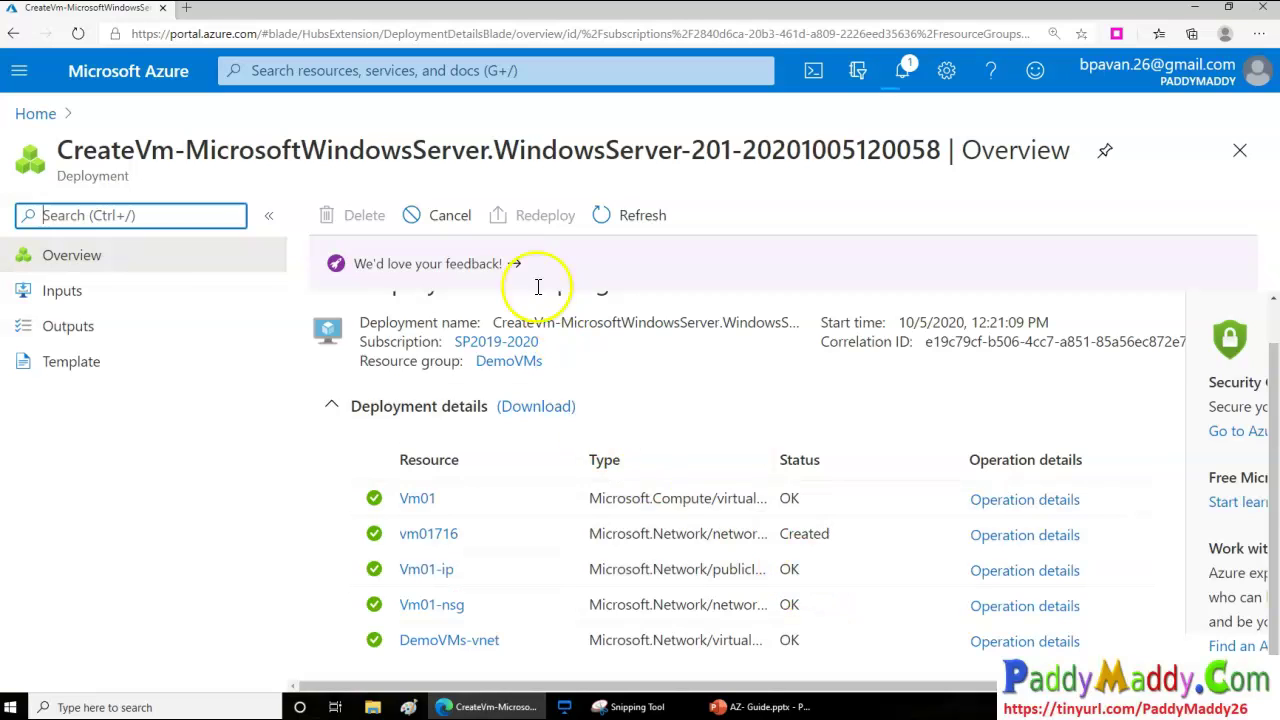
pyautogui.scroll(1, 729, 514)
pyautogui.scroll(-1, 748, 546)
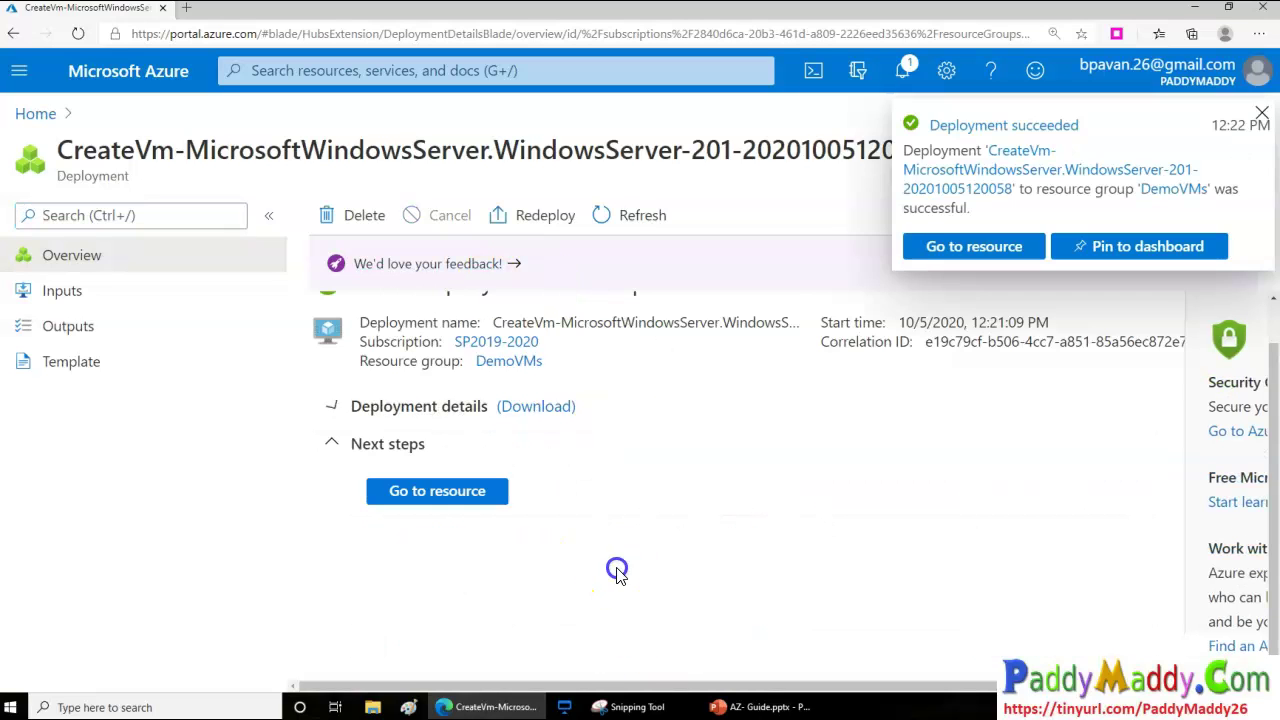
# Expand deployment details to confirm Vm01, its NIC, public IP, NSG and DemoVMs-vnet are OK
pyautogui.click(330, 404)
pyautogui.scroll(-2, 677, 600)
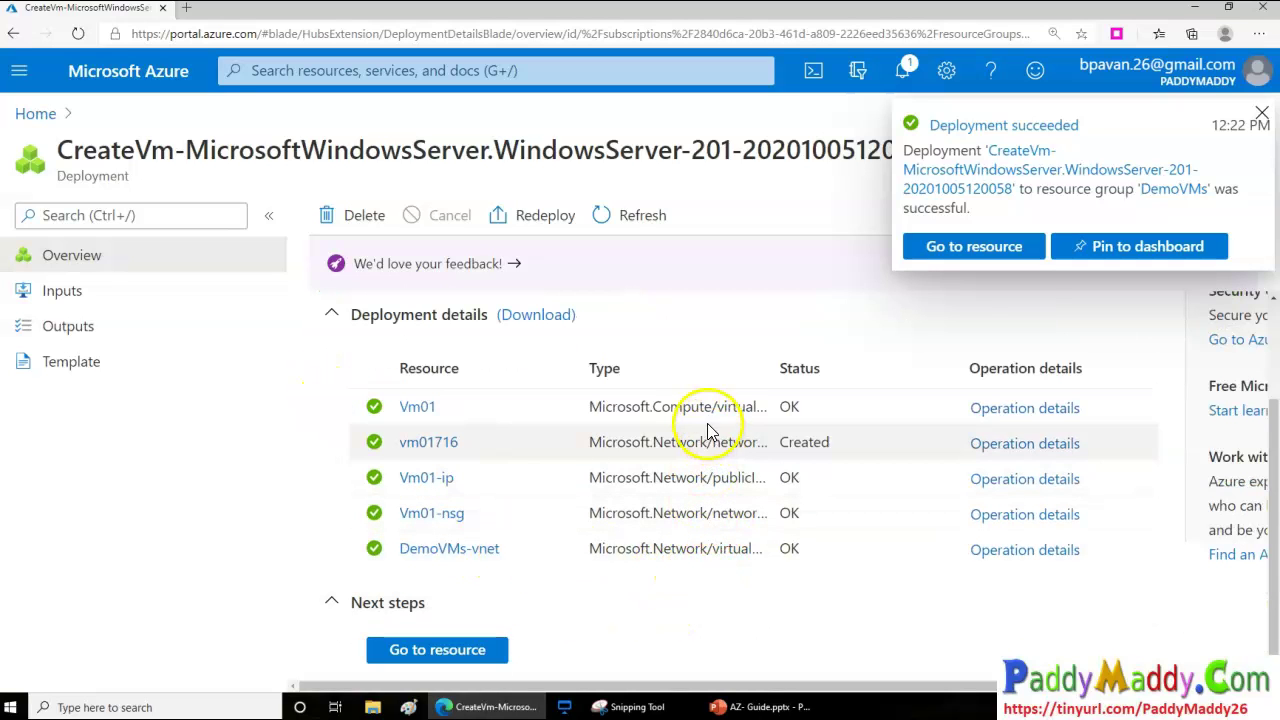
pyautogui.scroll(2, 800, 549)
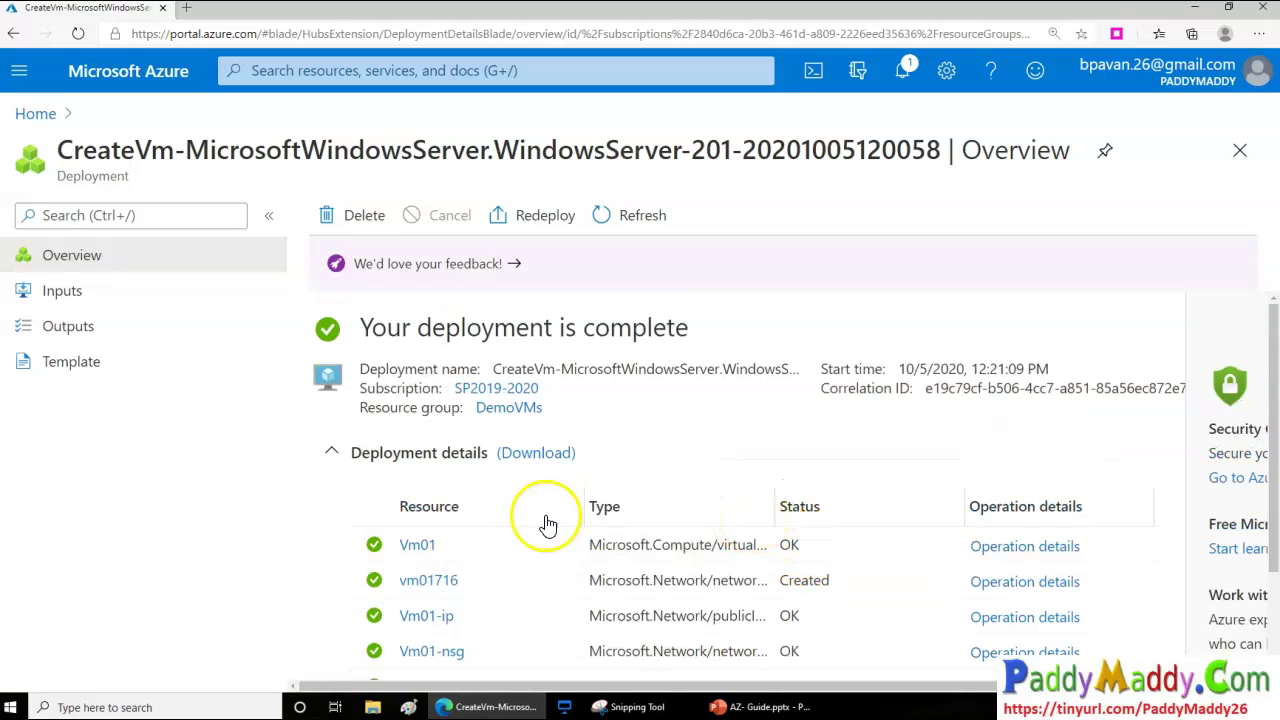
pyautogui.scroll(-3, 677, 589)
# Open Vm01 and view its networking inbound port rules and network security group
pyautogui.click(445, 647)
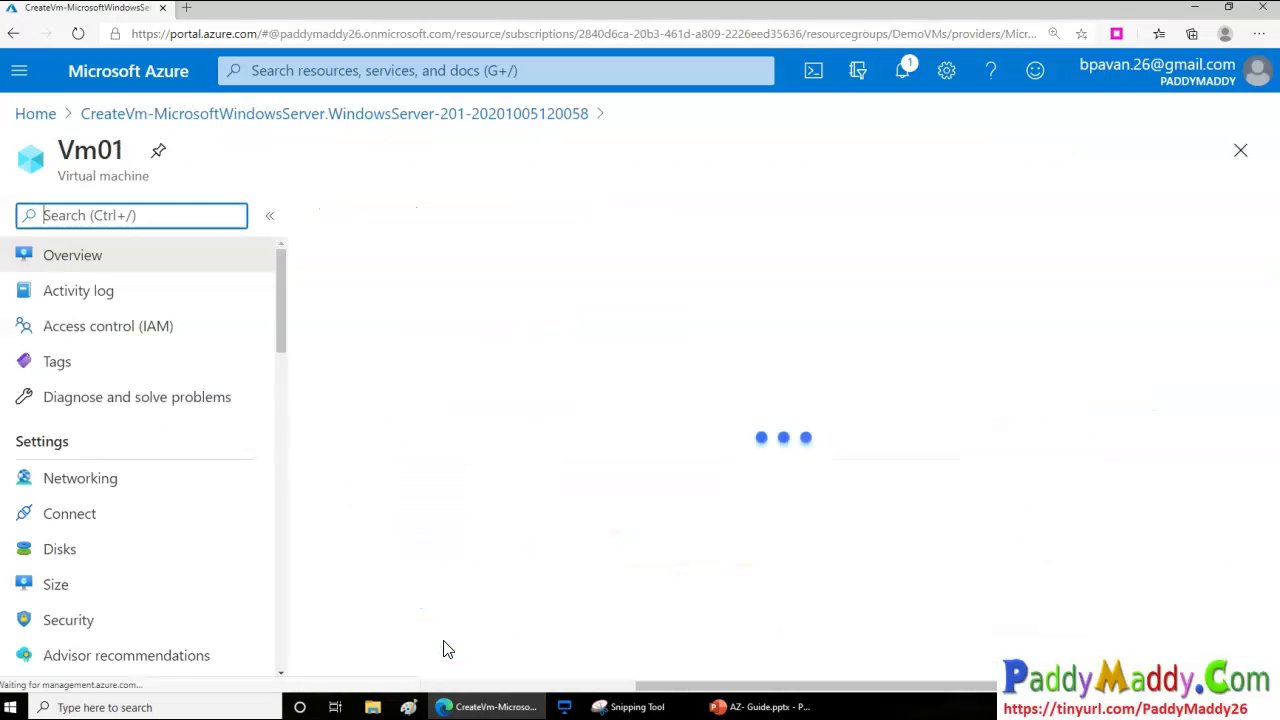
pyautogui.moveTo(831, 403)
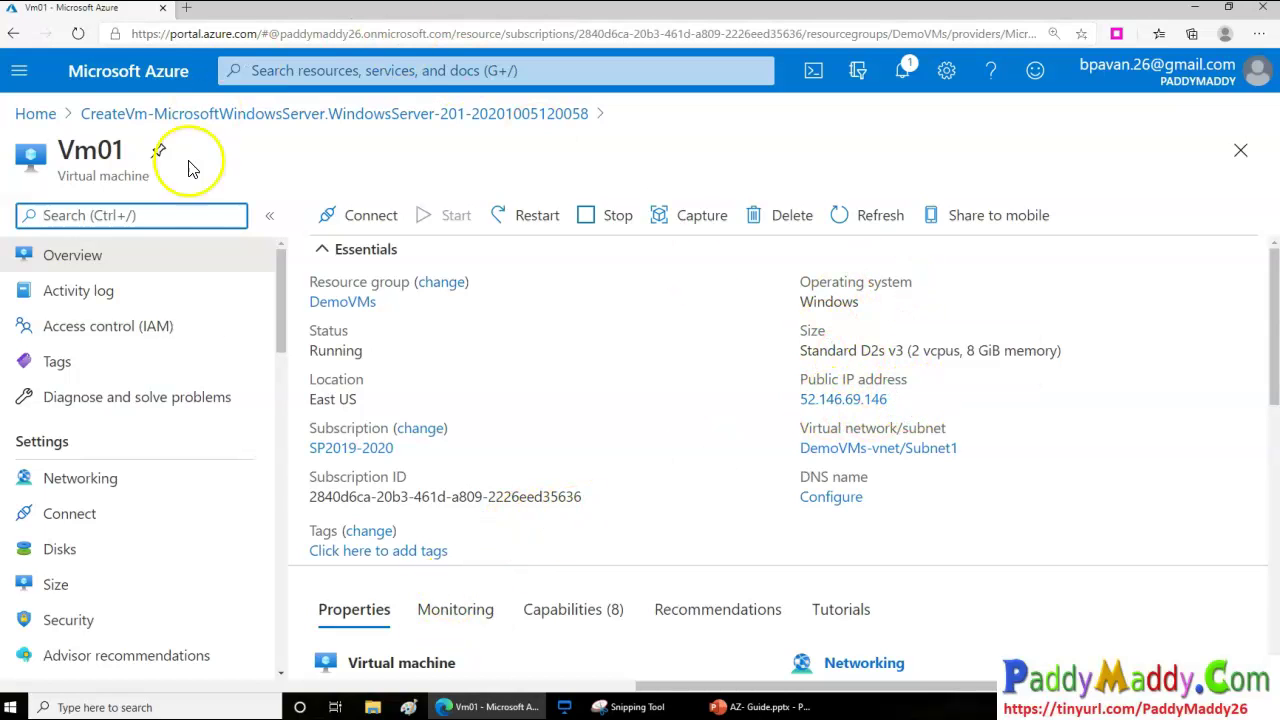
pyautogui.click(110, 486)
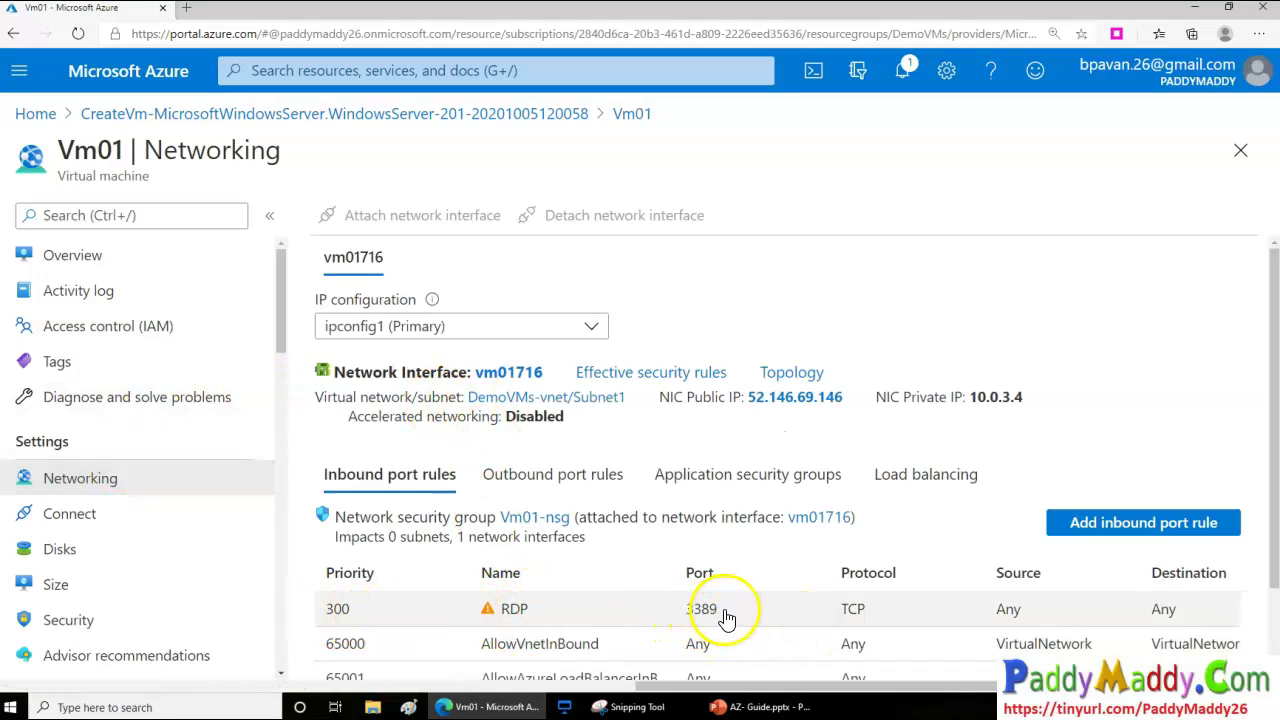
pyautogui.moveTo(341, 522); pyautogui.dragTo(495, 517)
pyautogui.scroll(-1, 611, 609)
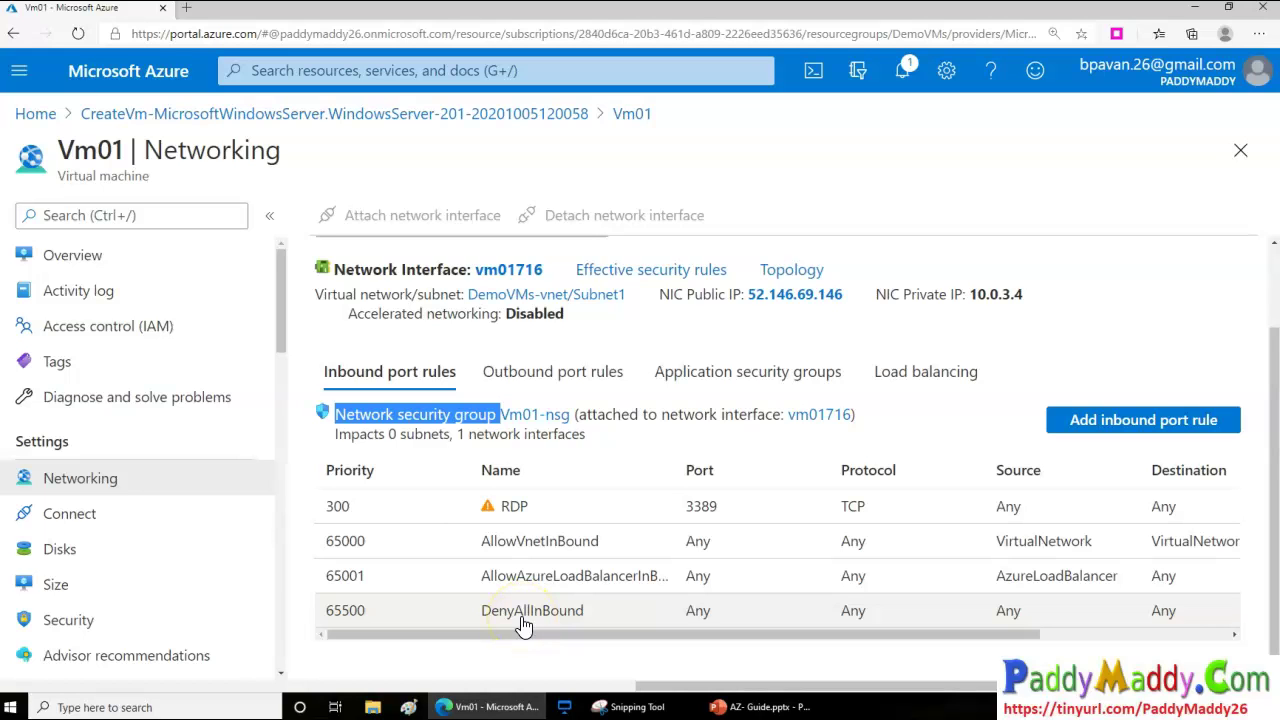
# Compare outbound and inbound port rules, then show the Disks page with no data disks
pyautogui.click(548, 374)
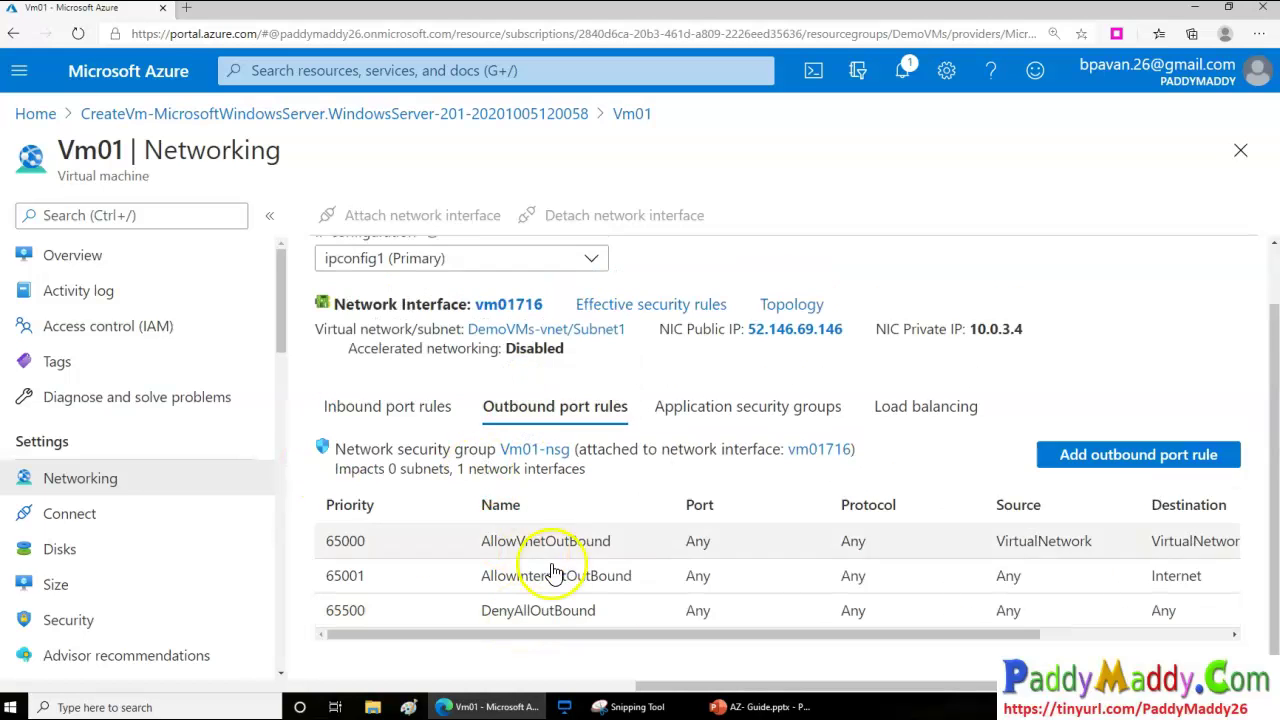
pyautogui.moveTo(1014, 636); pyautogui.dragTo(509, 674)
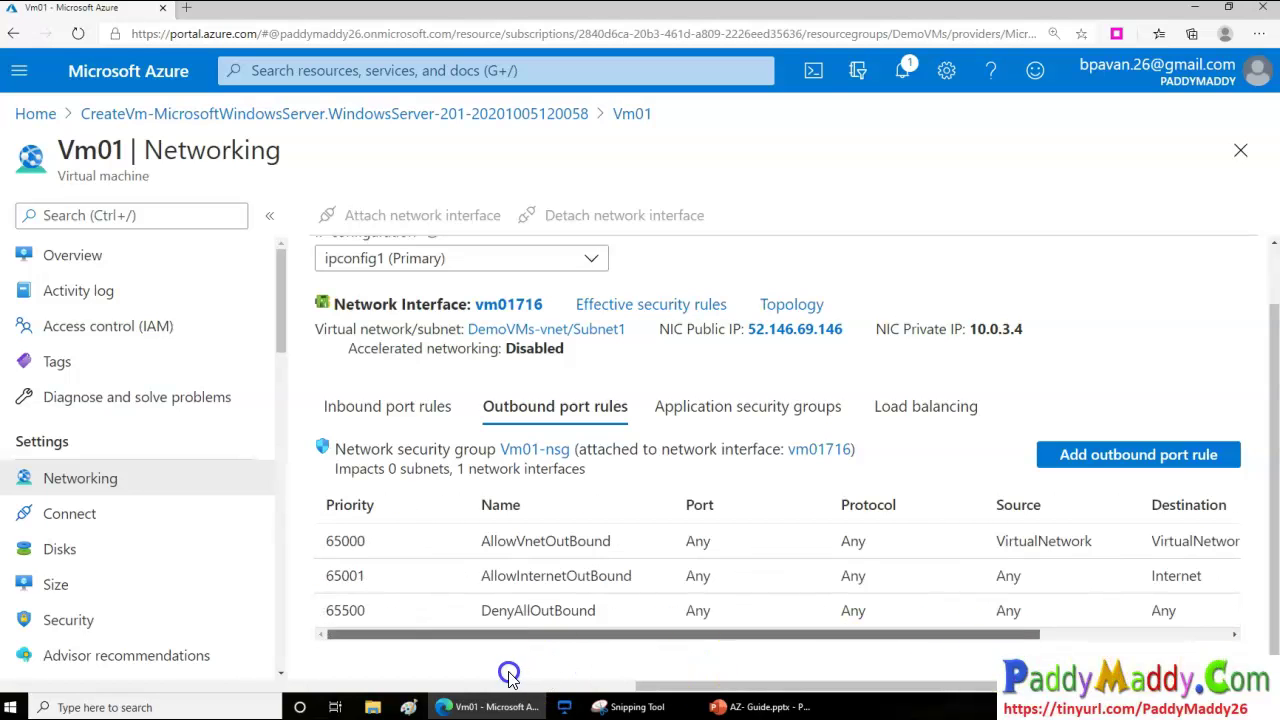
pyautogui.click(394, 404)
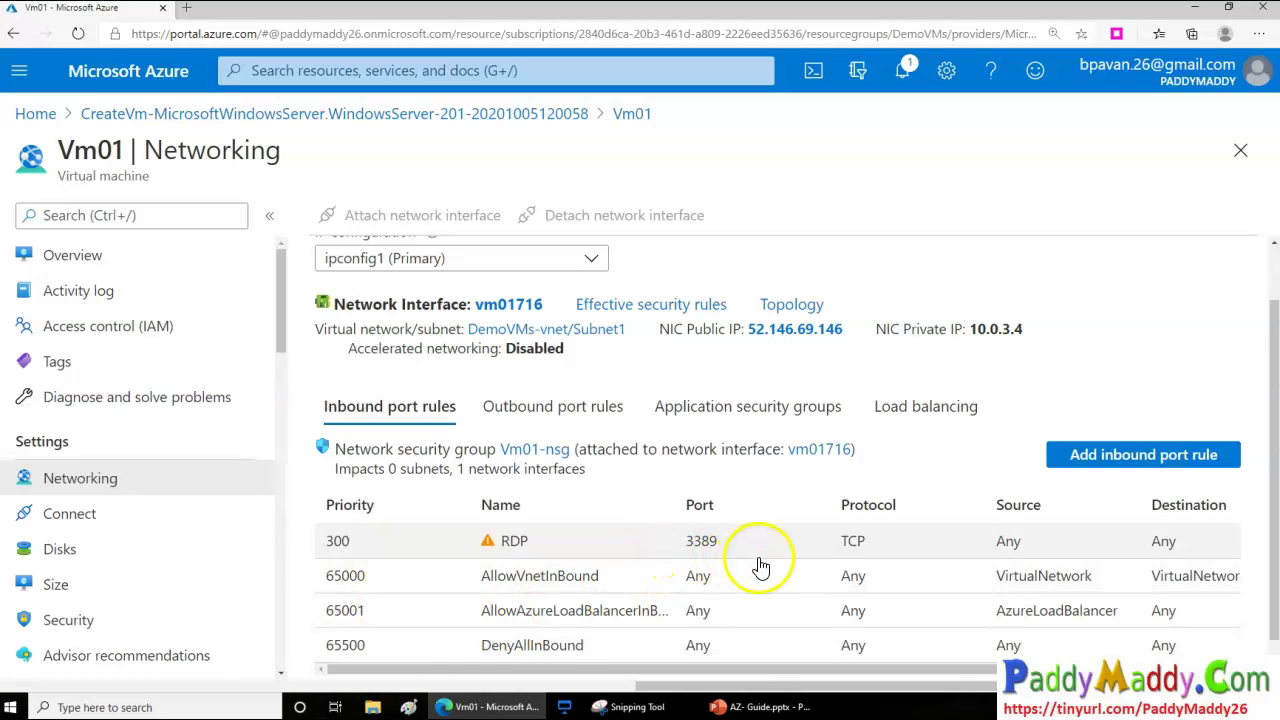
pyautogui.click(176, 557)
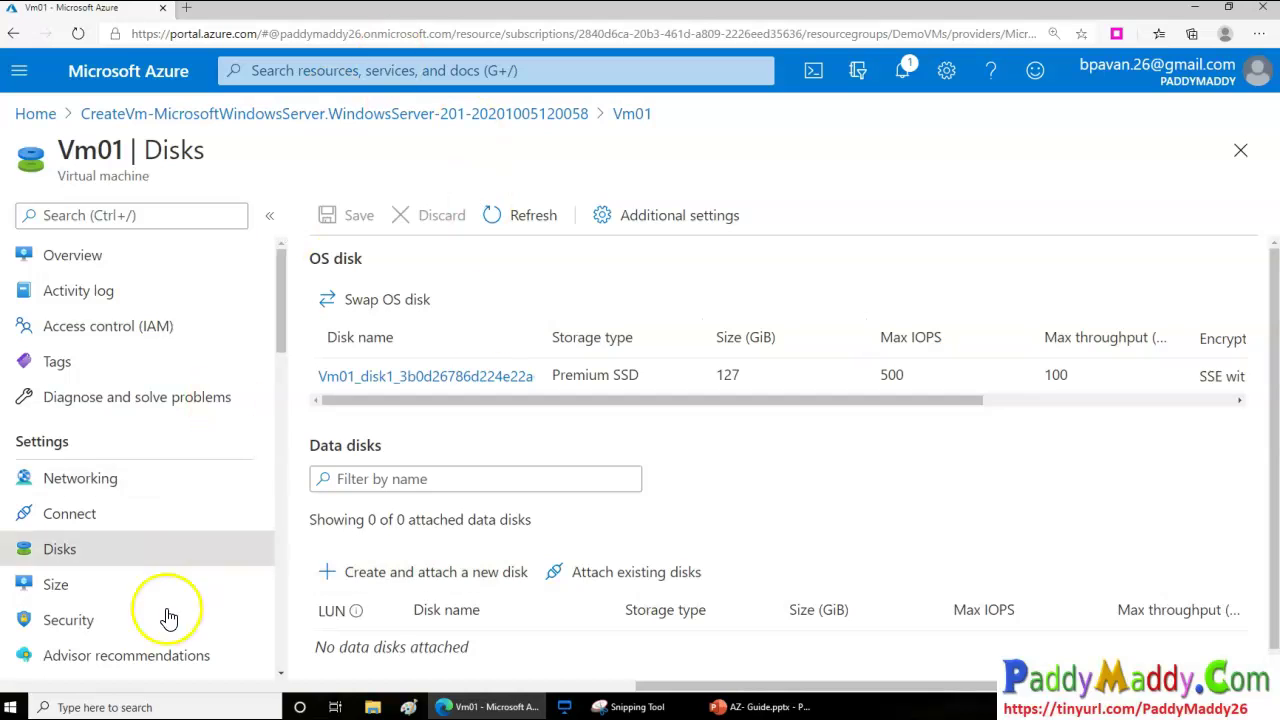
# List Vm01's 56 available sizes with Standard_D2s_v3 current, expanding and collapsing B-Series
pyautogui.click(126, 588)
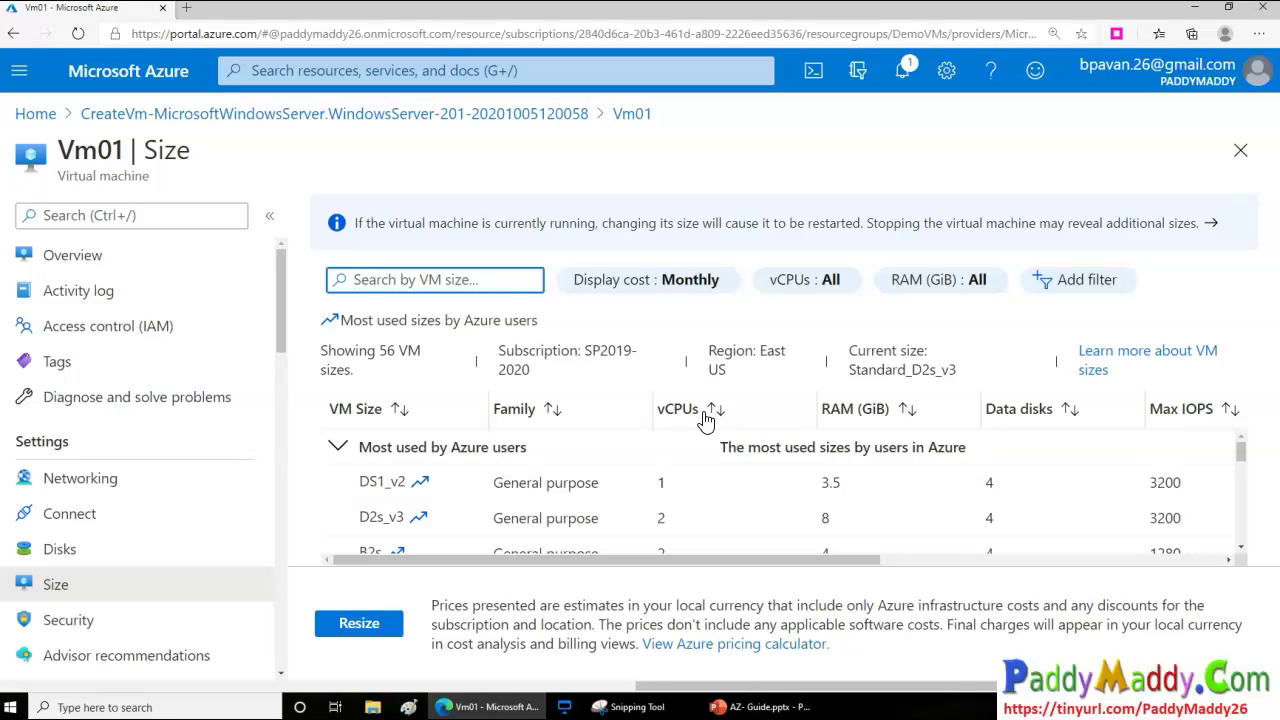
pyautogui.click(1237, 456)
pyautogui.moveTo(1240, 453); pyautogui.dragTo(1245, 515)
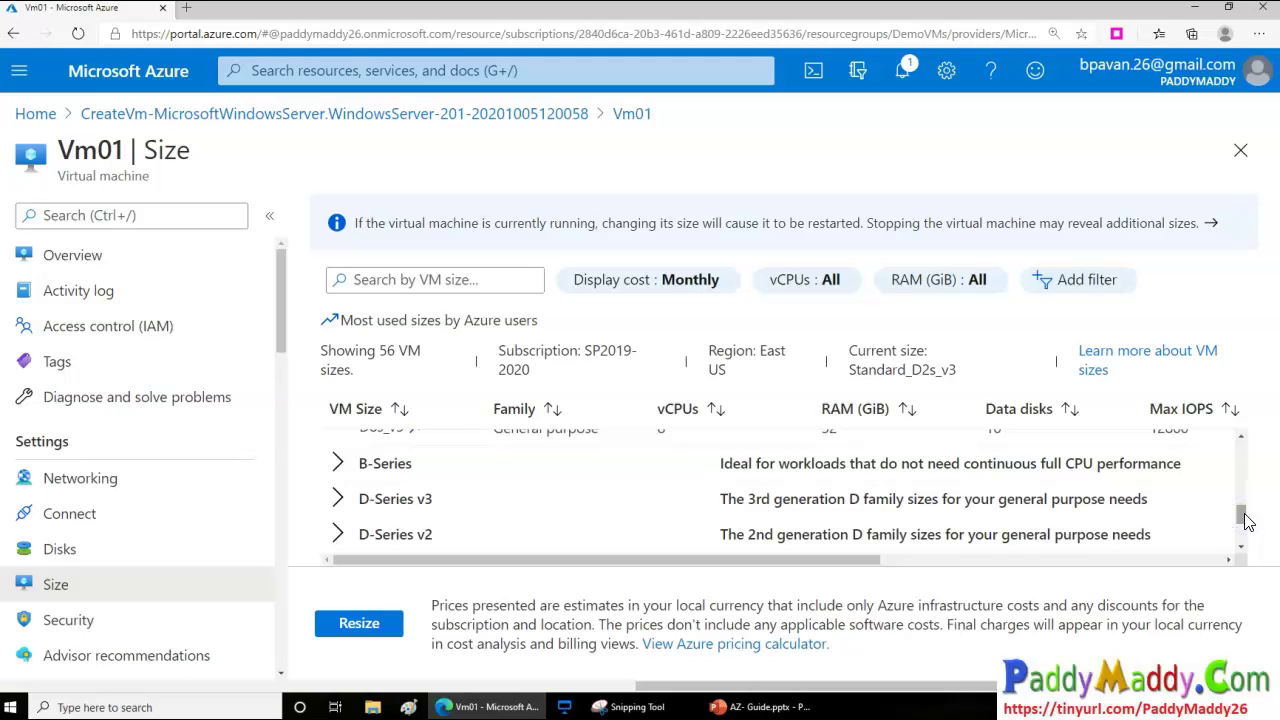
pyautogui.click(337, 463)
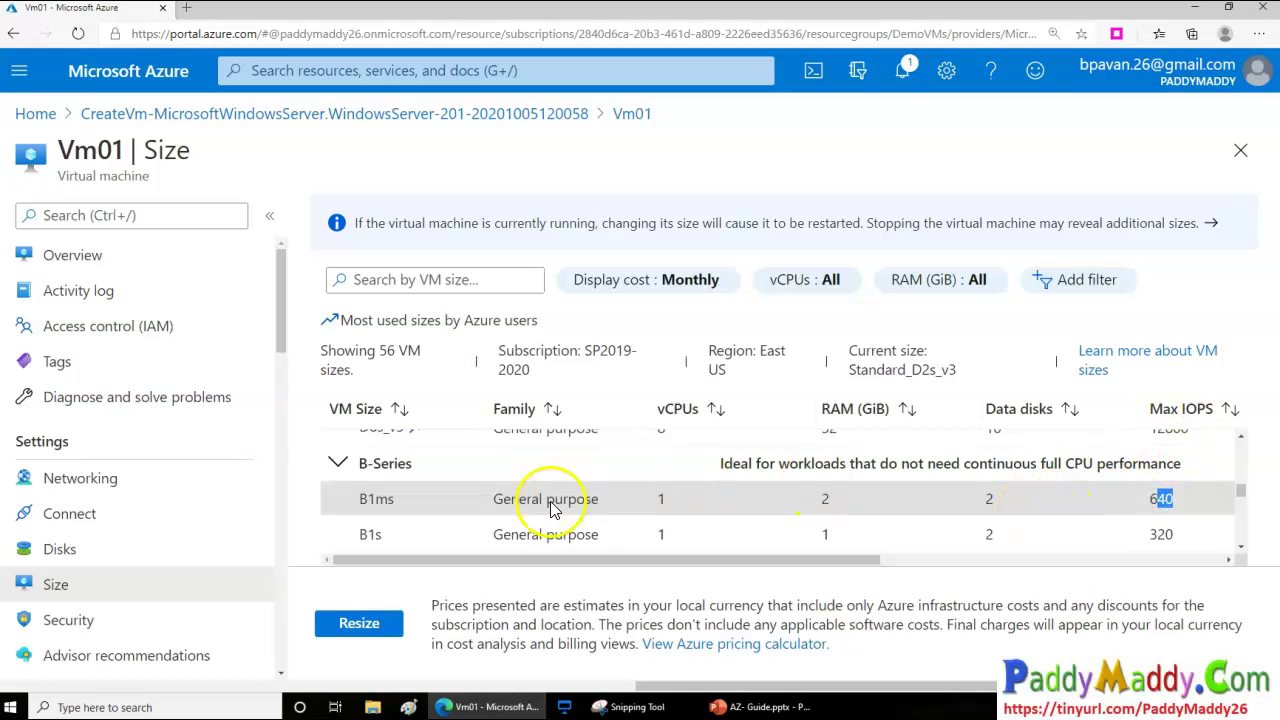
pyautogui.click(340, 467)
pyautogui.scroll(-3, 491, 503)
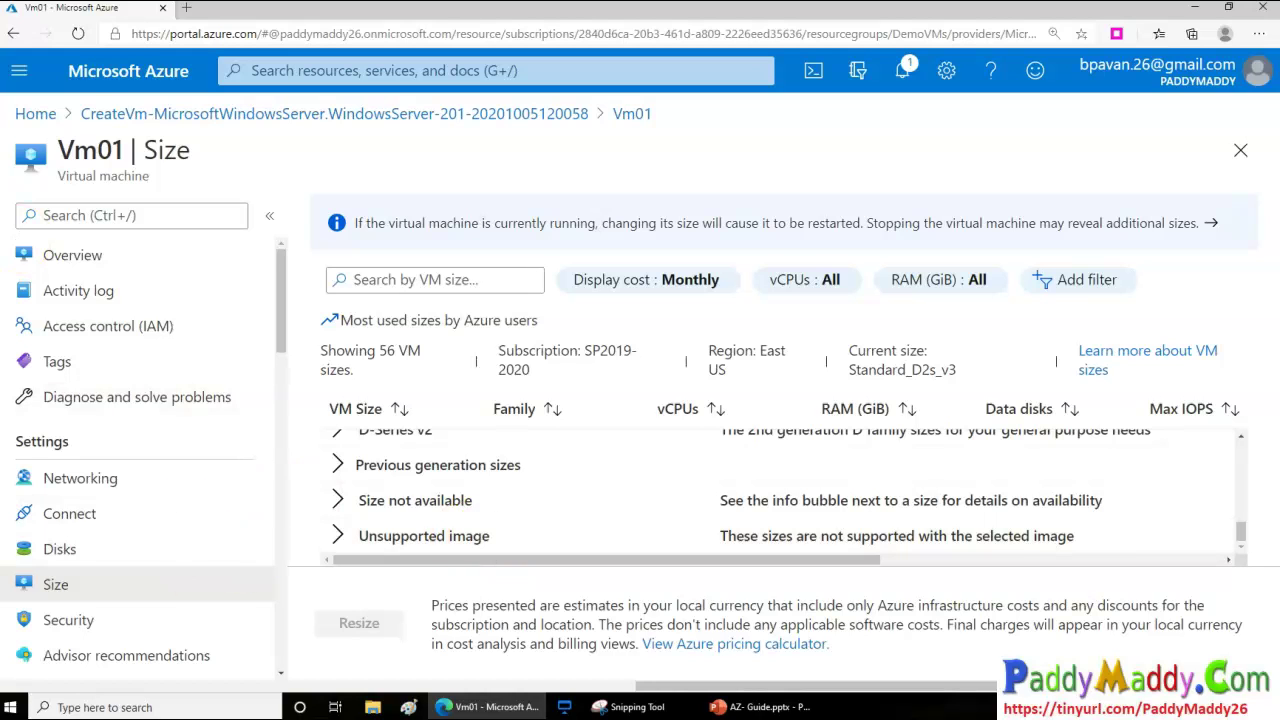
pyautogui.scroll(-4, 194, 531)
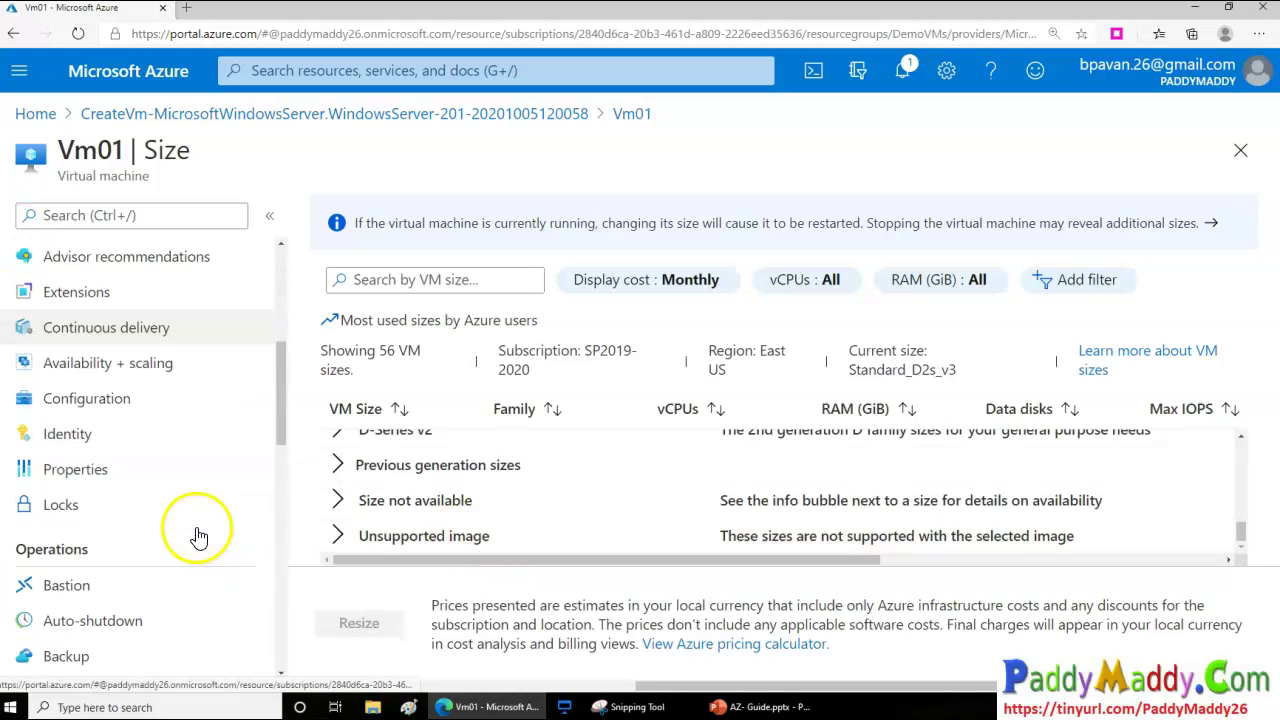
# Return to Vm01's overview and view its Bastion connection settings
pyautogui.scroll(4, 200, 500)
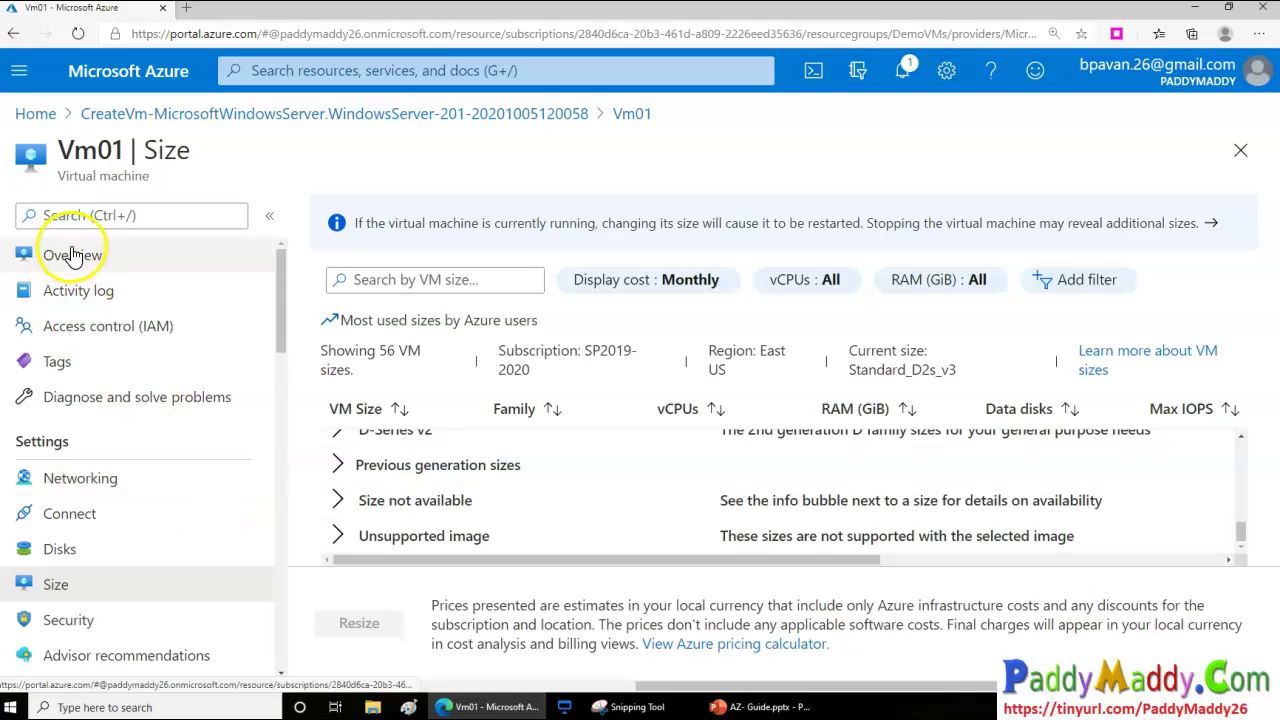
pyautogui.click(126, 255)
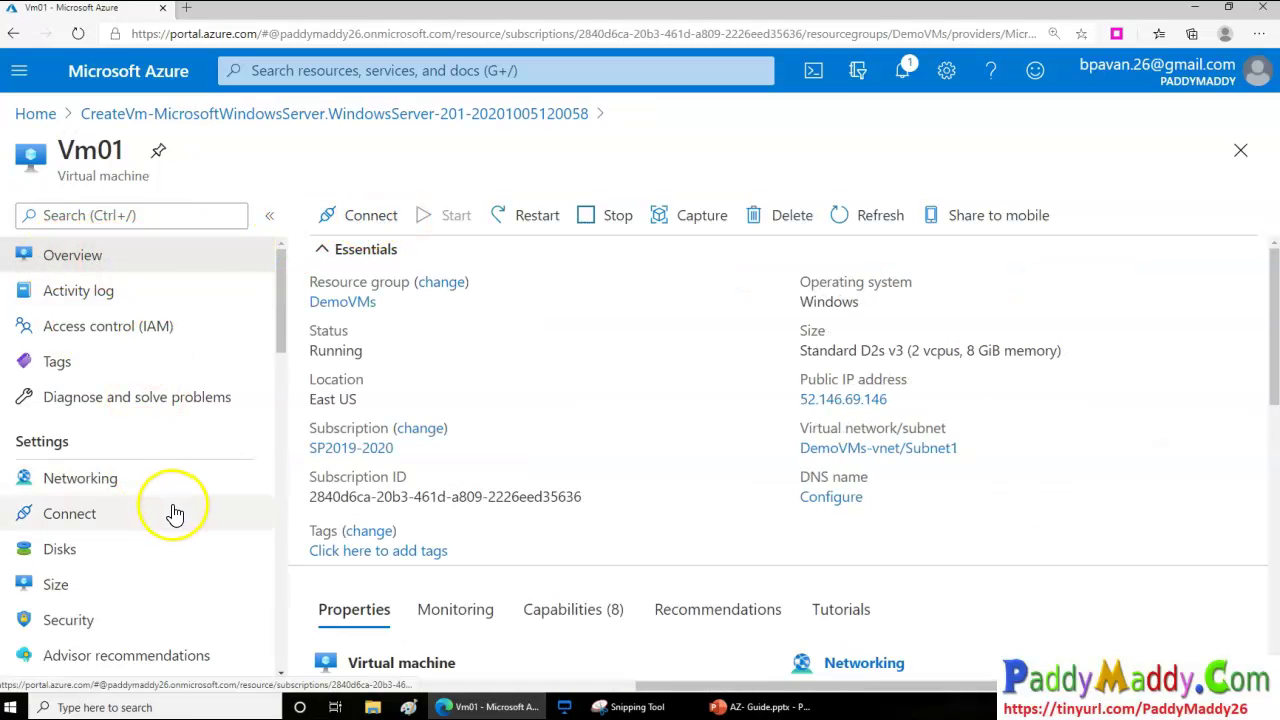
pyautogui.scroll(-7, 175, 513)
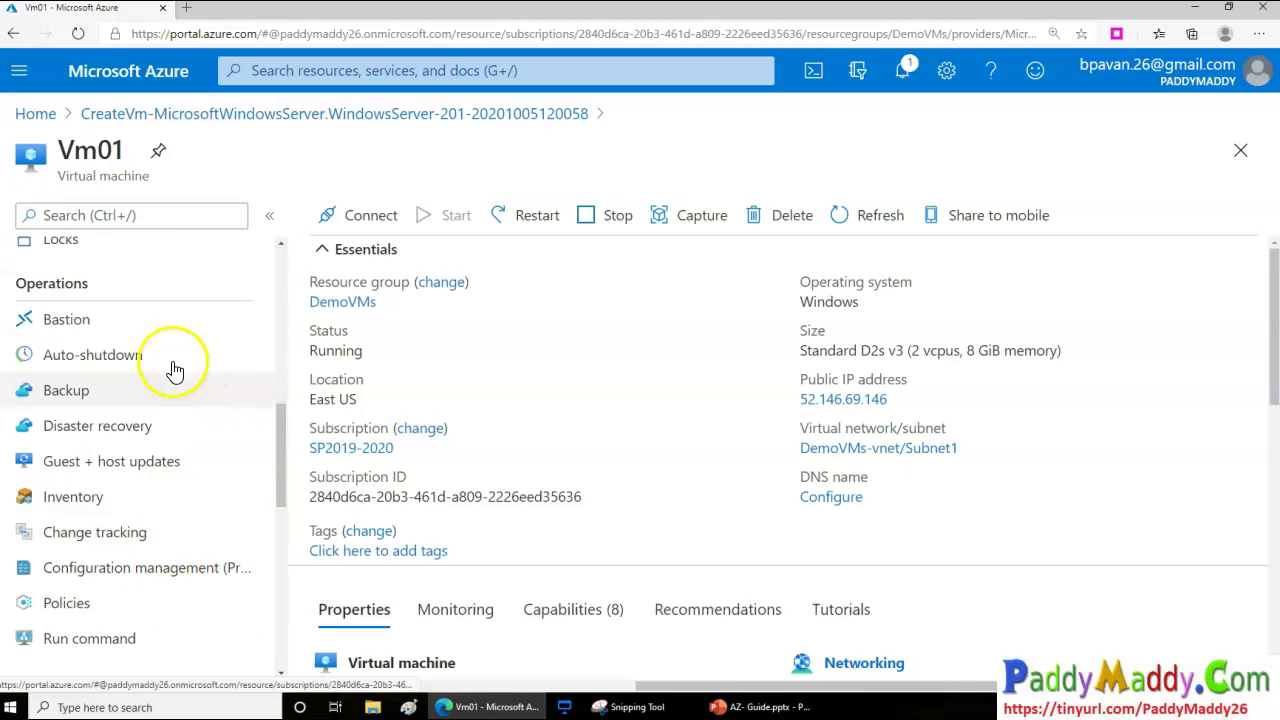
pyautogui.click(160, 320)
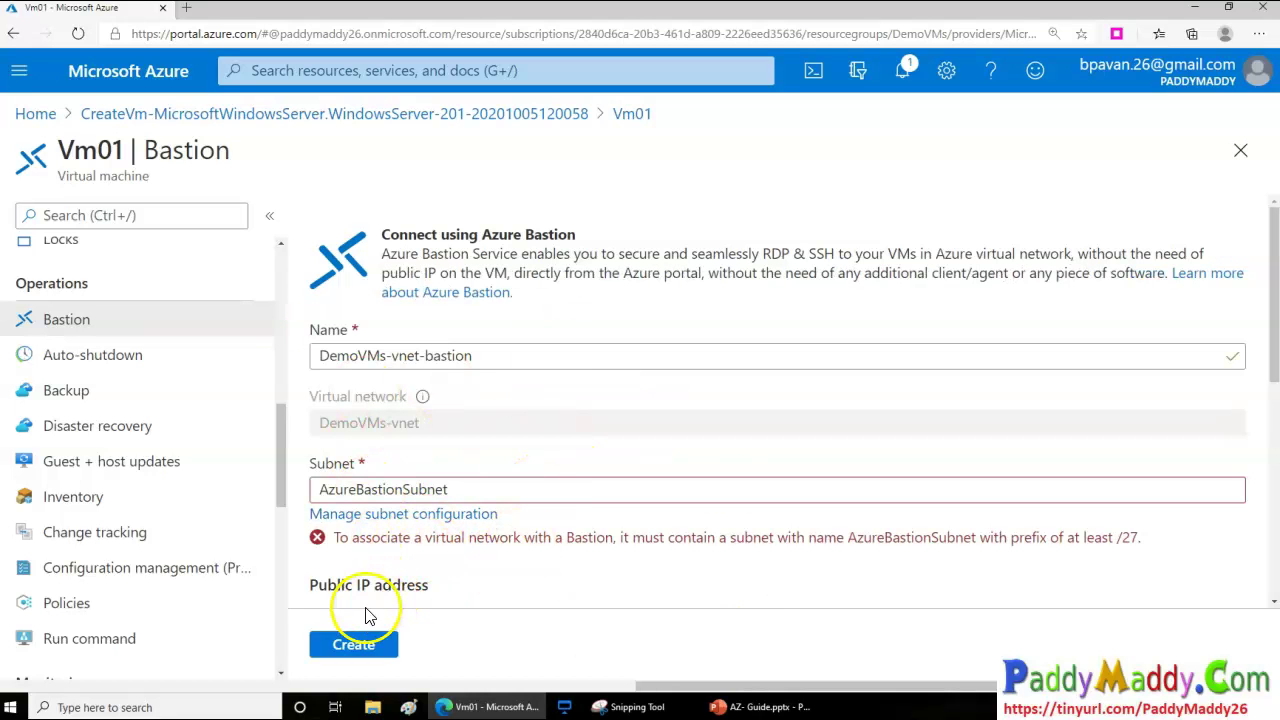
pyautogui.scroll(-3, 450, 540)
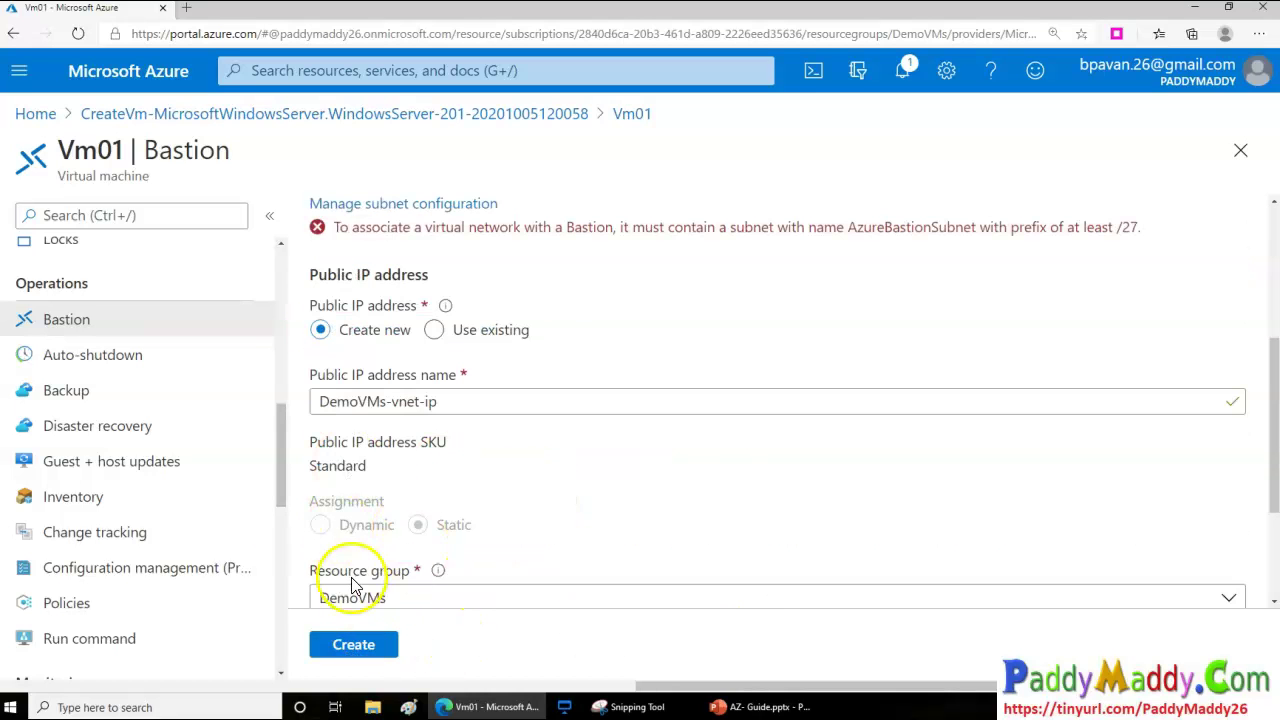
pyautogui.scroll(-2, 480, 497)
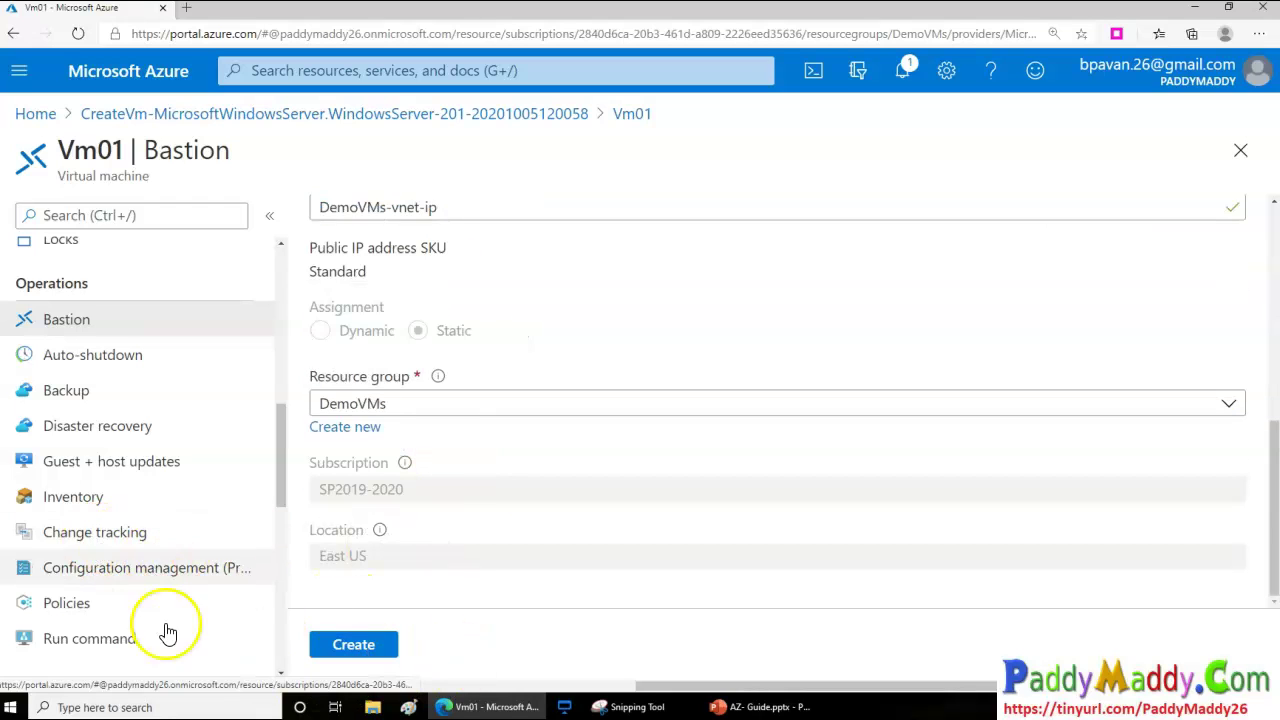
# Review auto-shutdown and backup, then open disaster recovery with West US as target region
pyautogui.click(100, 355)
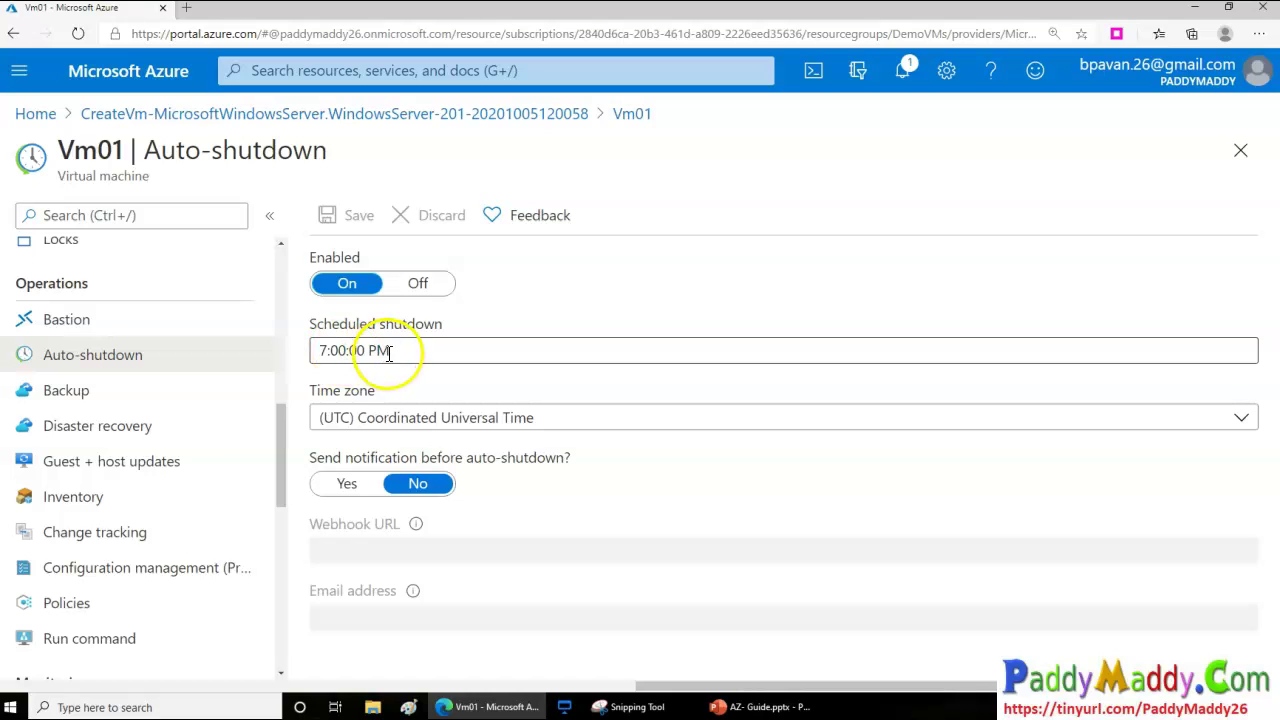
pyautogui.click(100, 392)
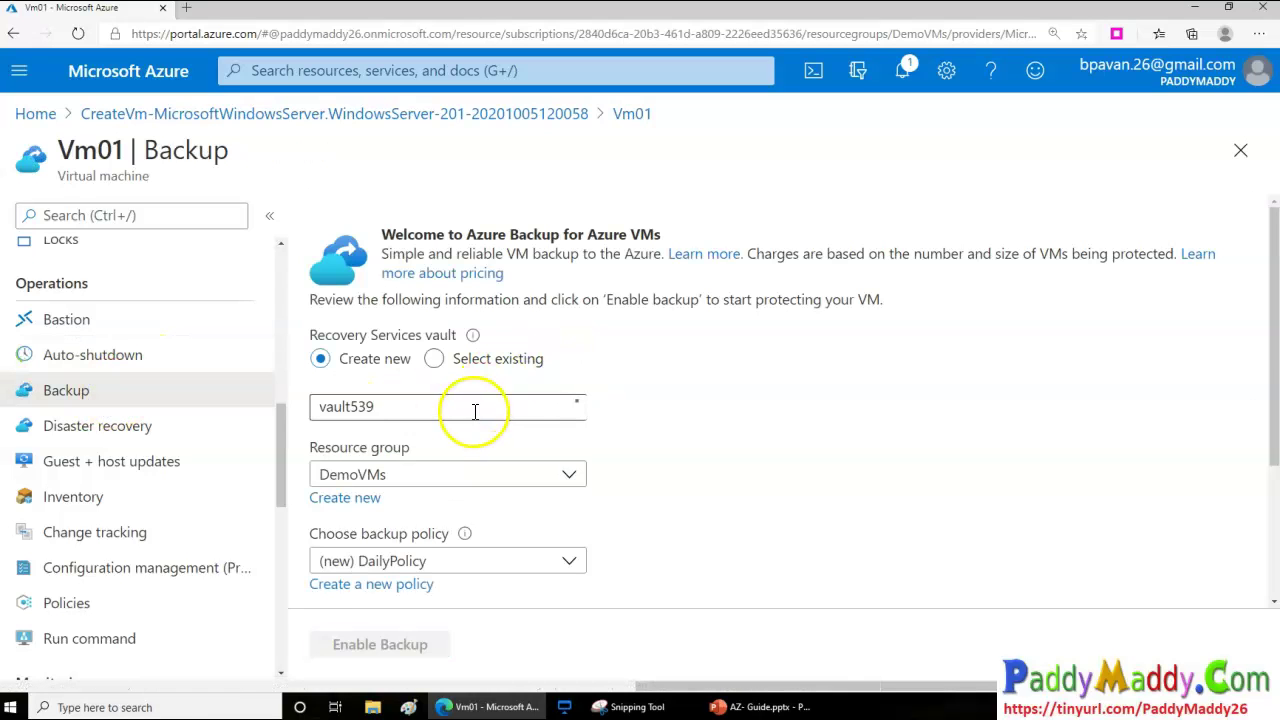
pyautogui.click(163, 437)
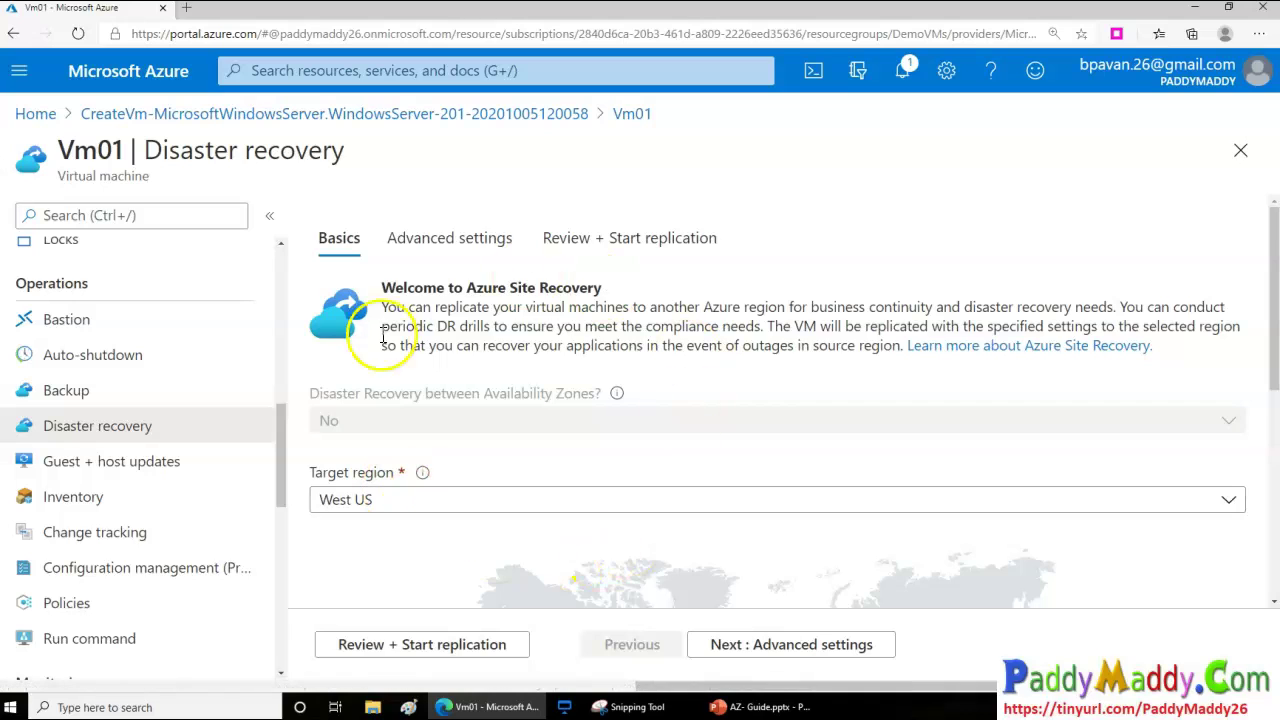
# Change the disaster recovery target region from West US to Canada Central
pyautogui.scroll(-2, 943, 486)
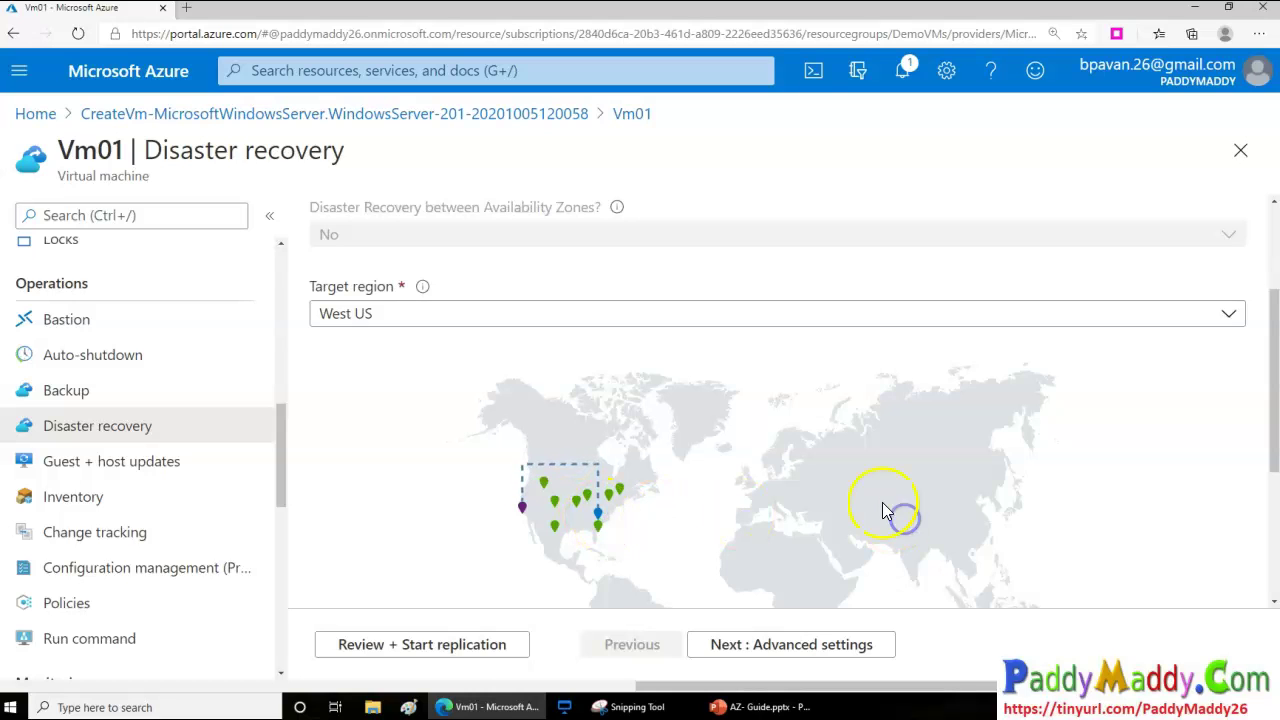
pyautogui.click(634, 316)
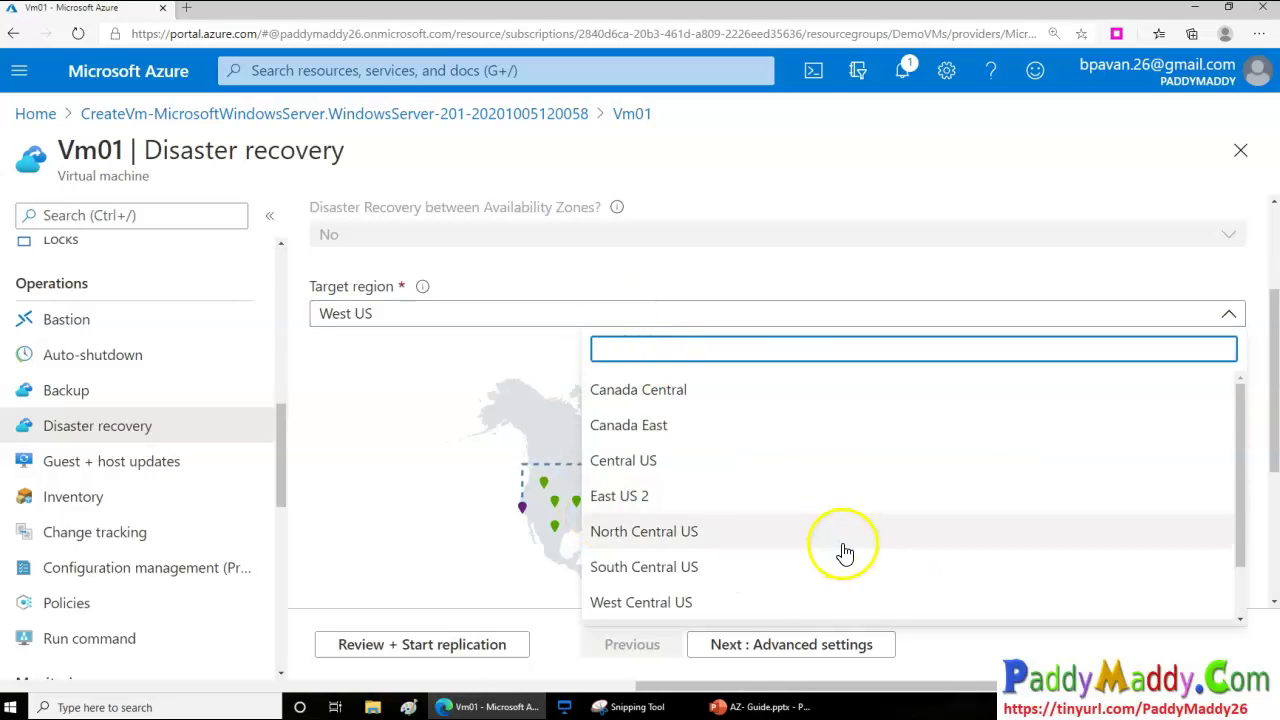
pyautogui.scroll(-1, 845, 552)
pyautogui.scroll(1, 715, 526)
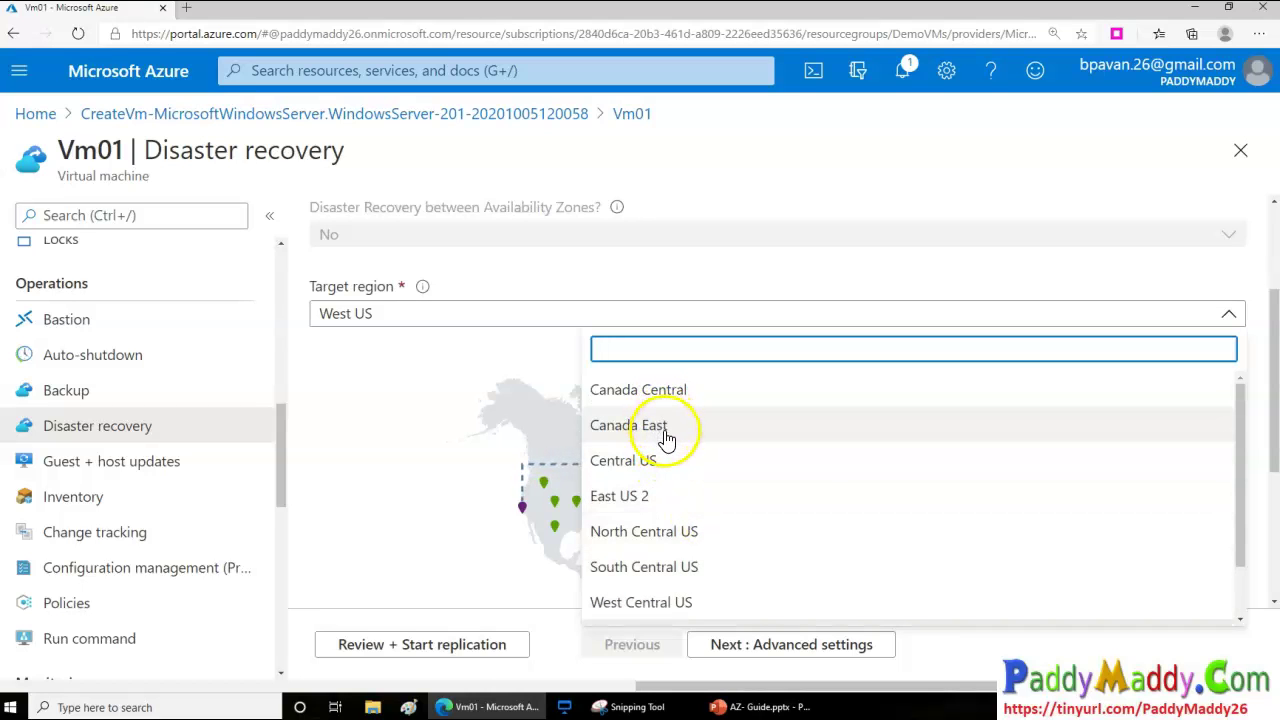
pyautogui.click(662, 390)
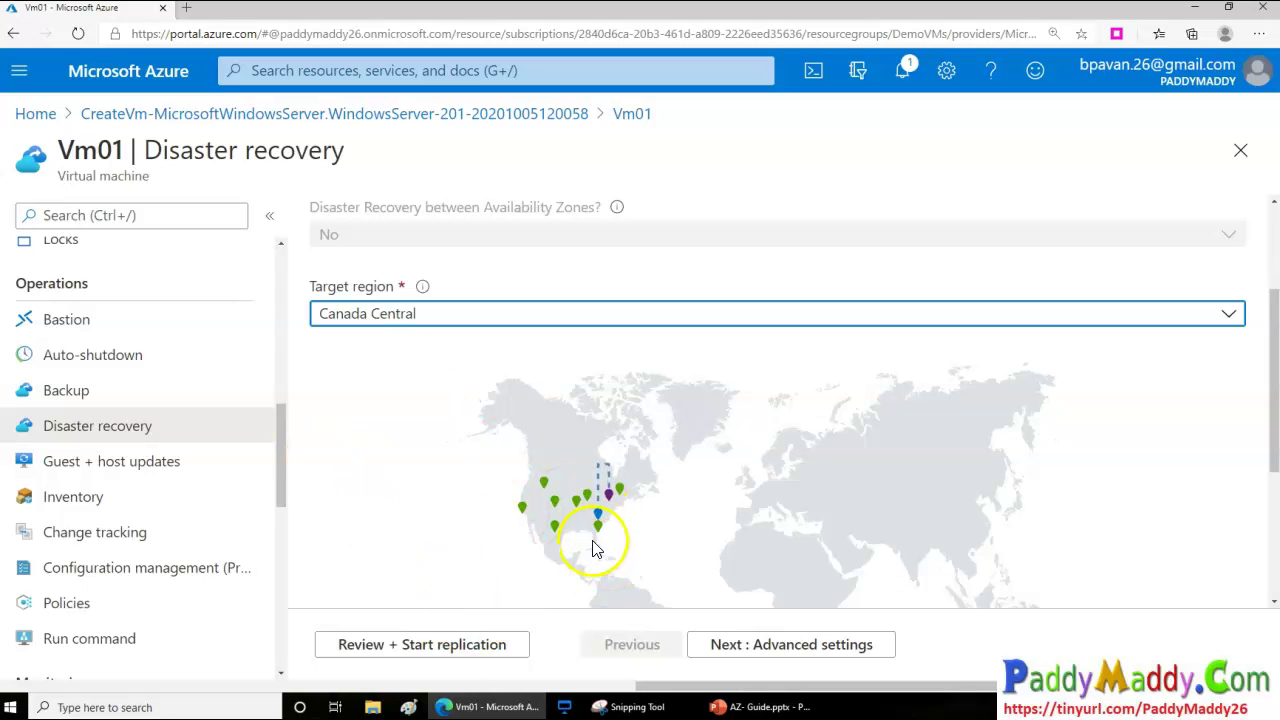
pyautogui.scroll(-3, 960, 578)
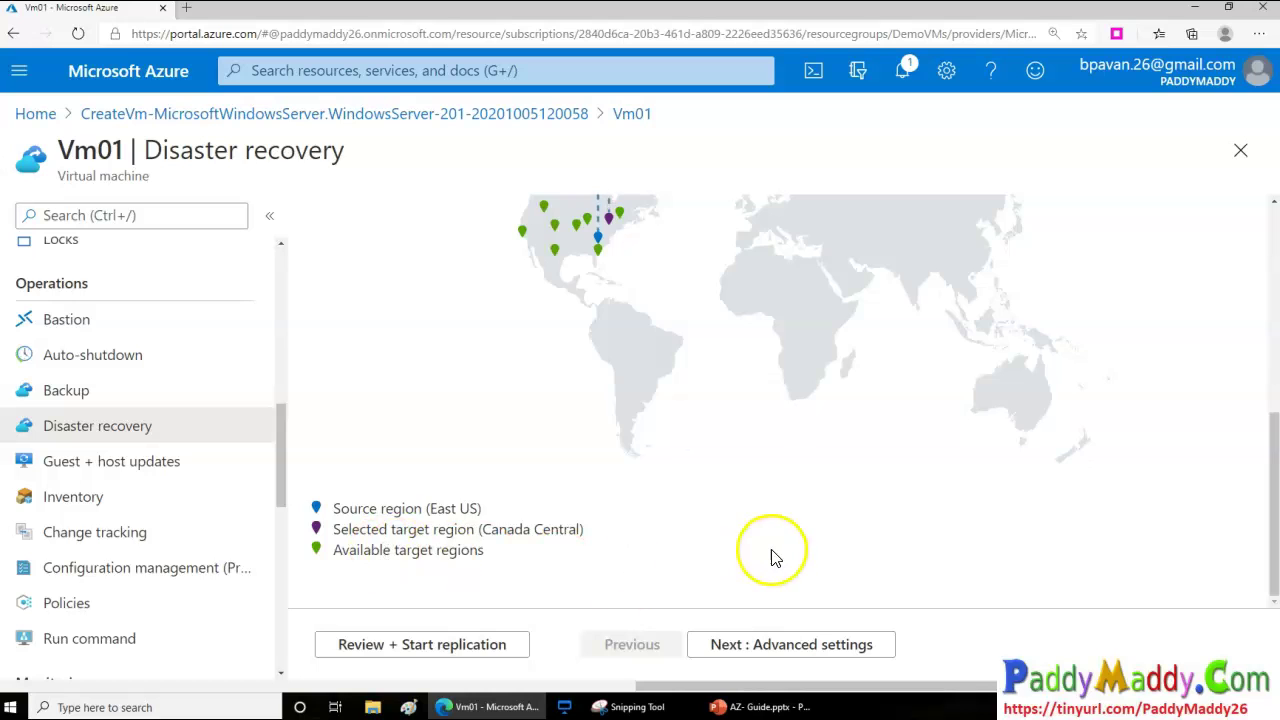
pyautogui.scroll(3, 760, 552)
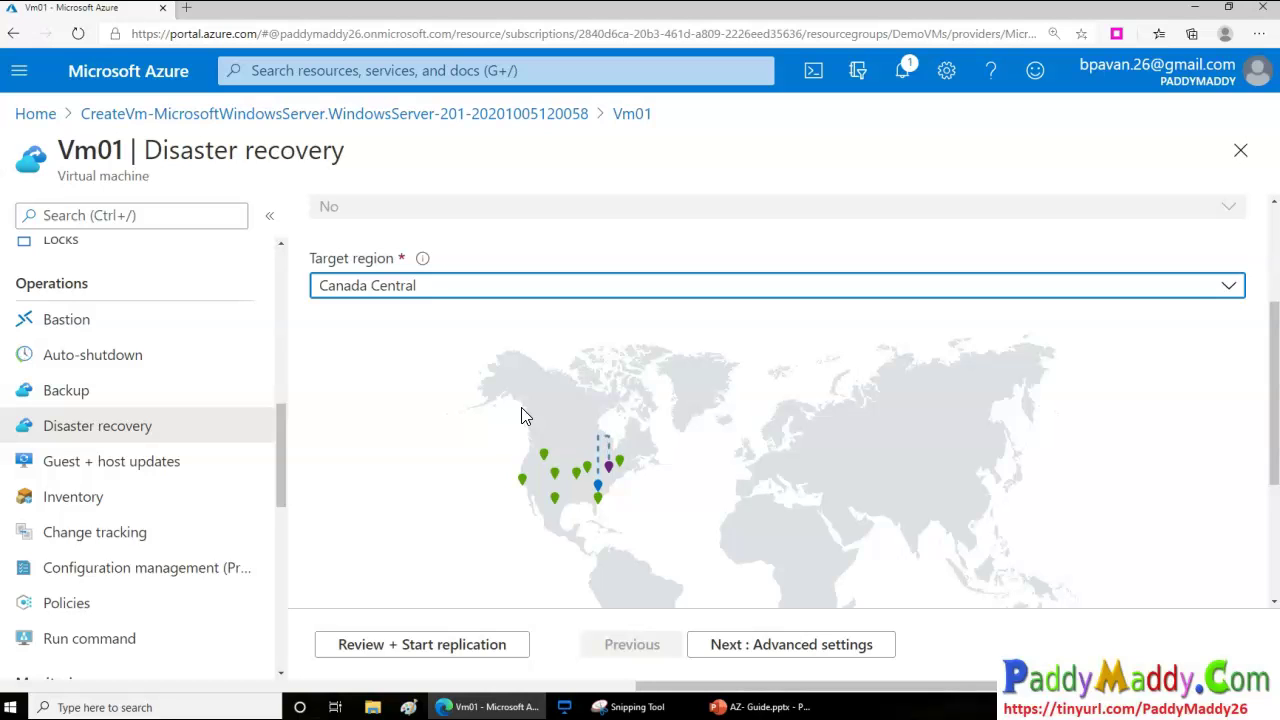
pyautogui.click(124, 461)
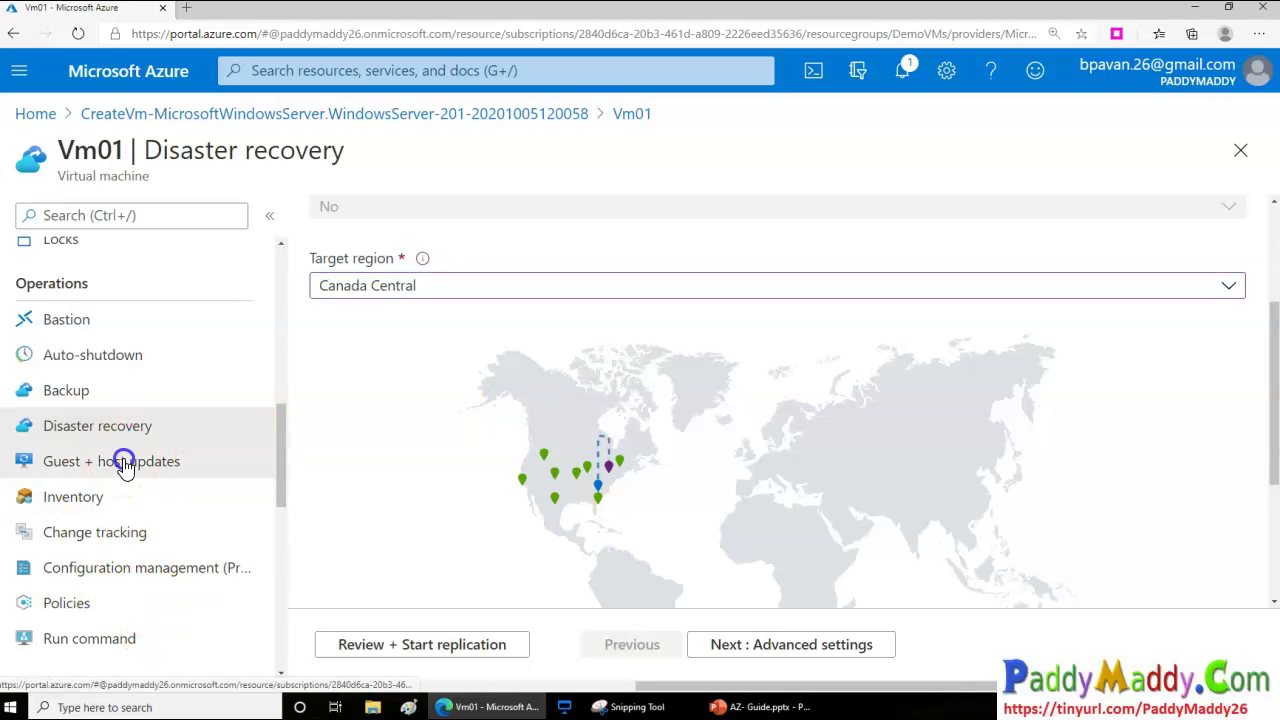
# Discard the unsaved disaster recovery edits and review the Guest + host updates page
pyautogui.click(708, 113)
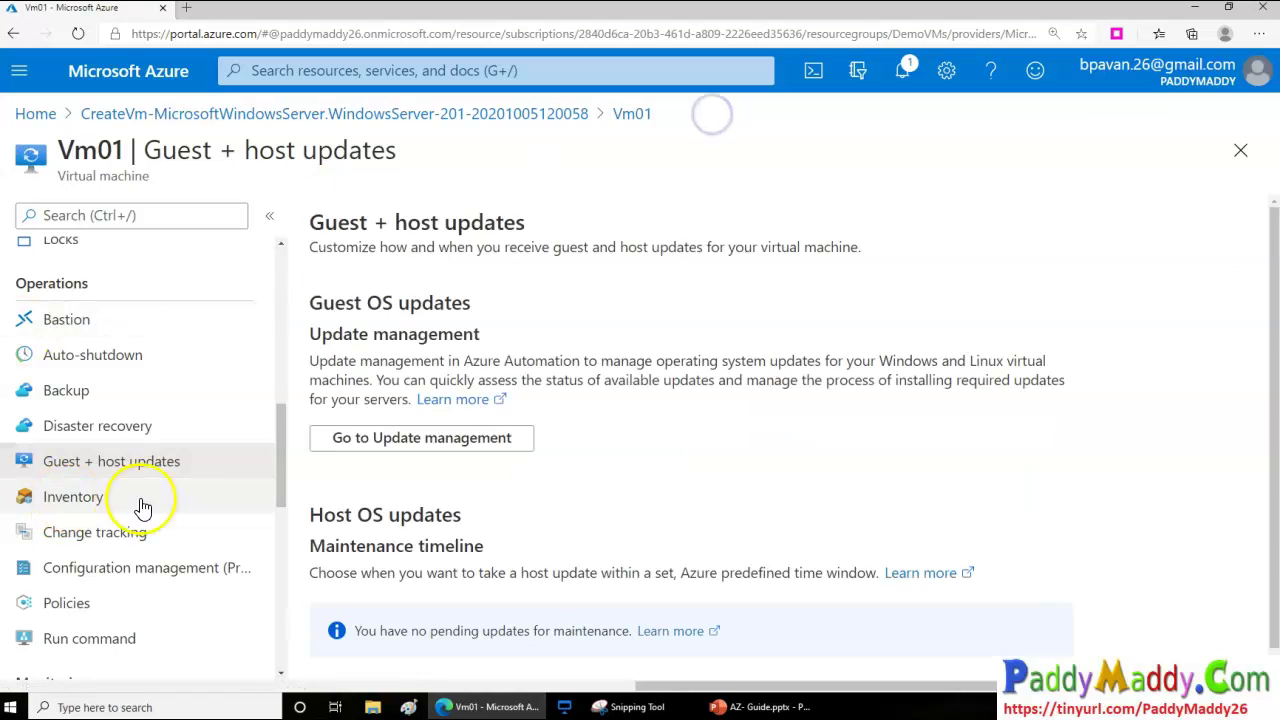
pyautogui.scroll(-1, 758, 498)
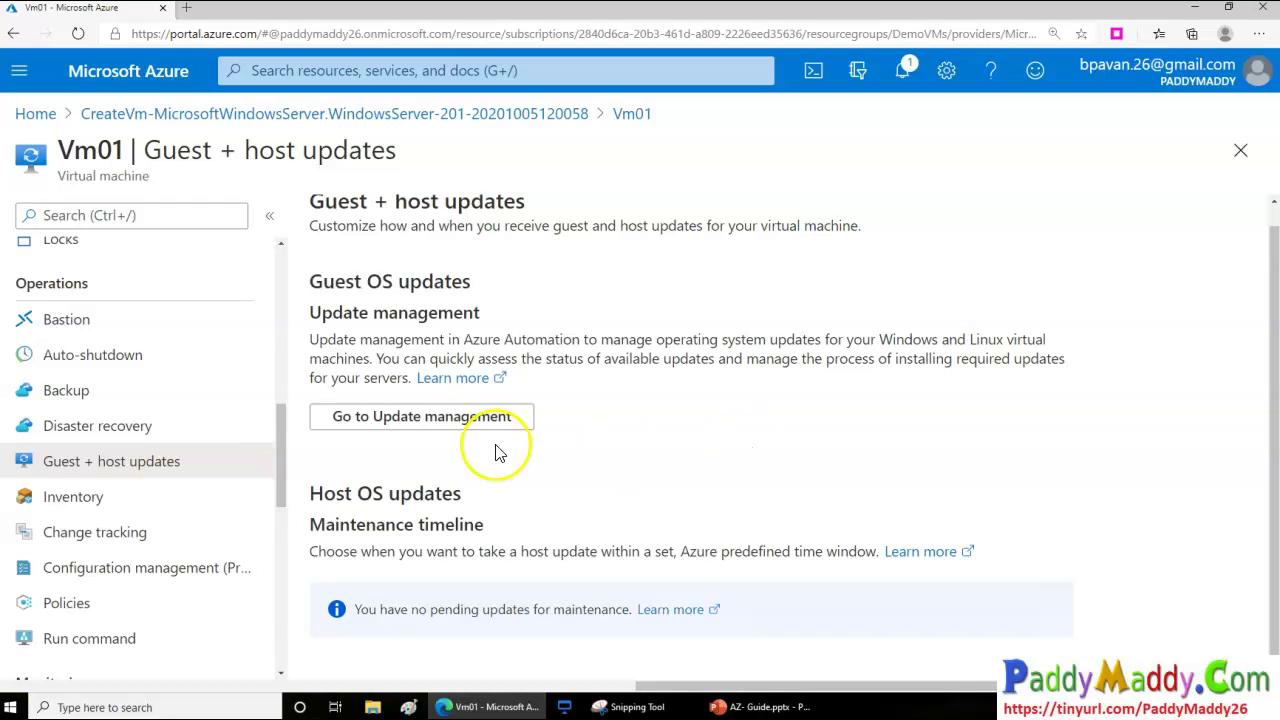
pyautogui.scroll(1, 141, 634)
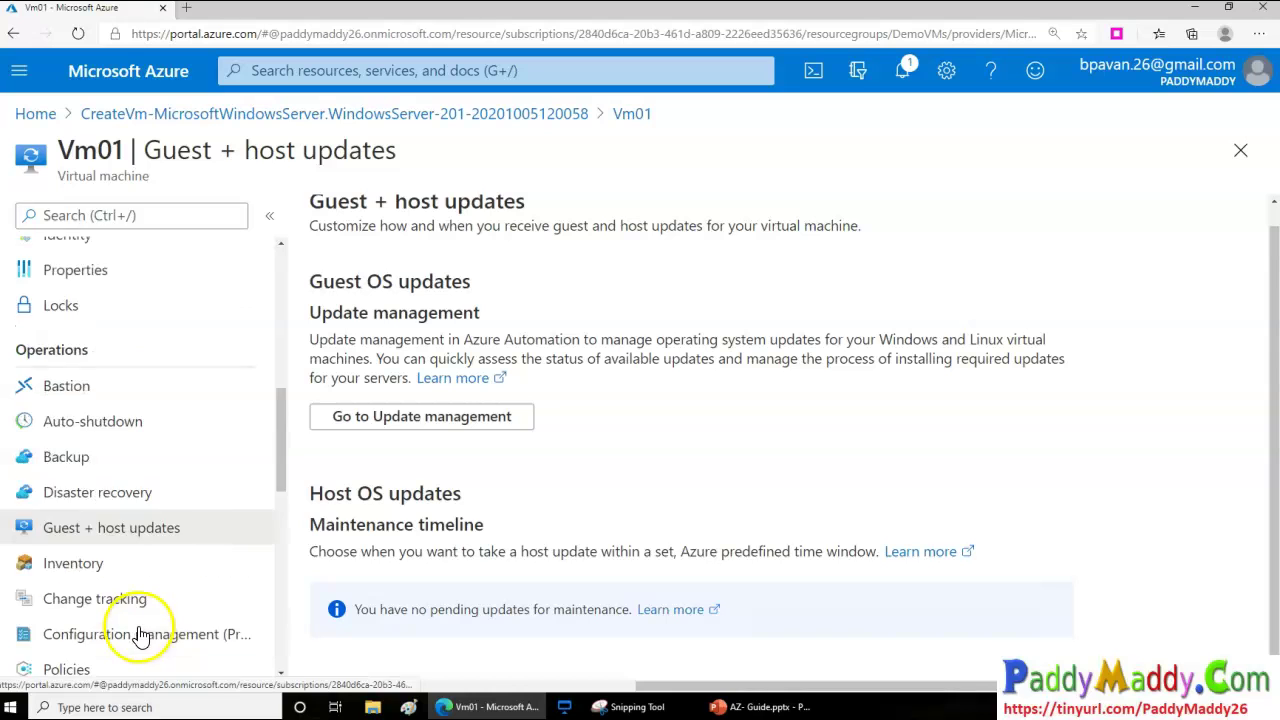
pyautogui.scroll(5, 141, 634)
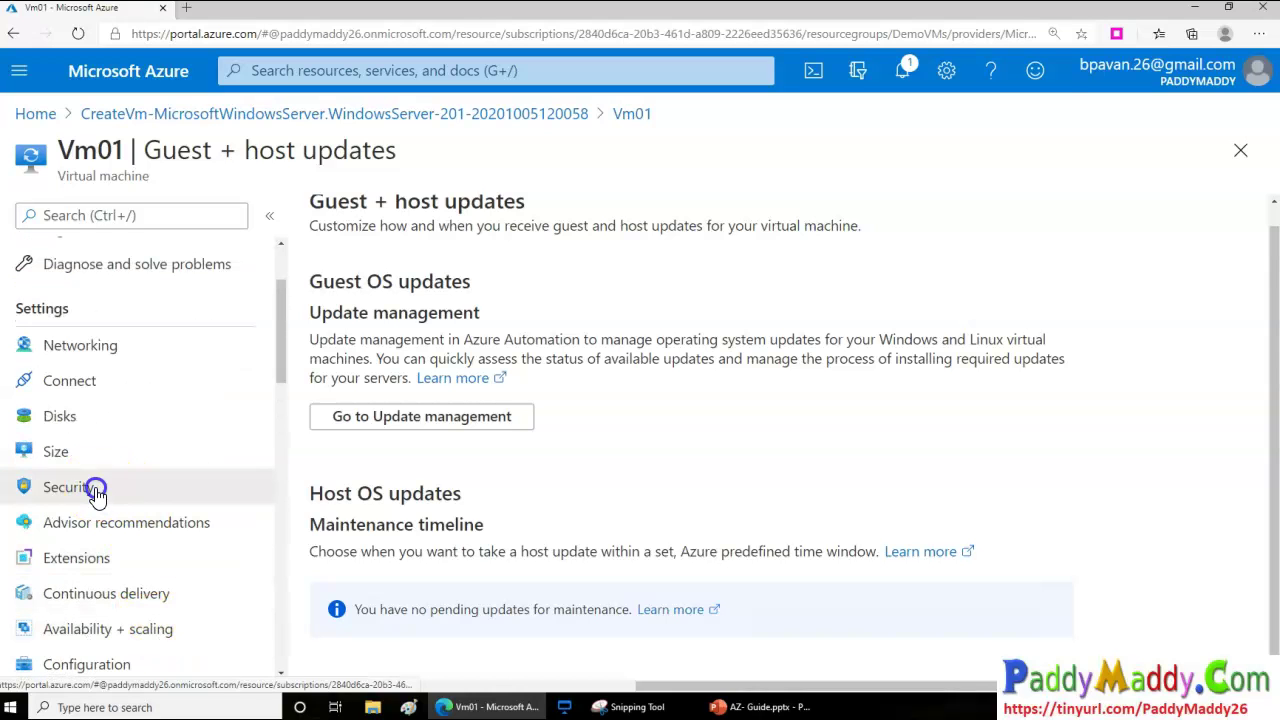
# Scroll through Vm01's security overview, then return to its overview showing Running in East US
pyautogui.click(96, 489)
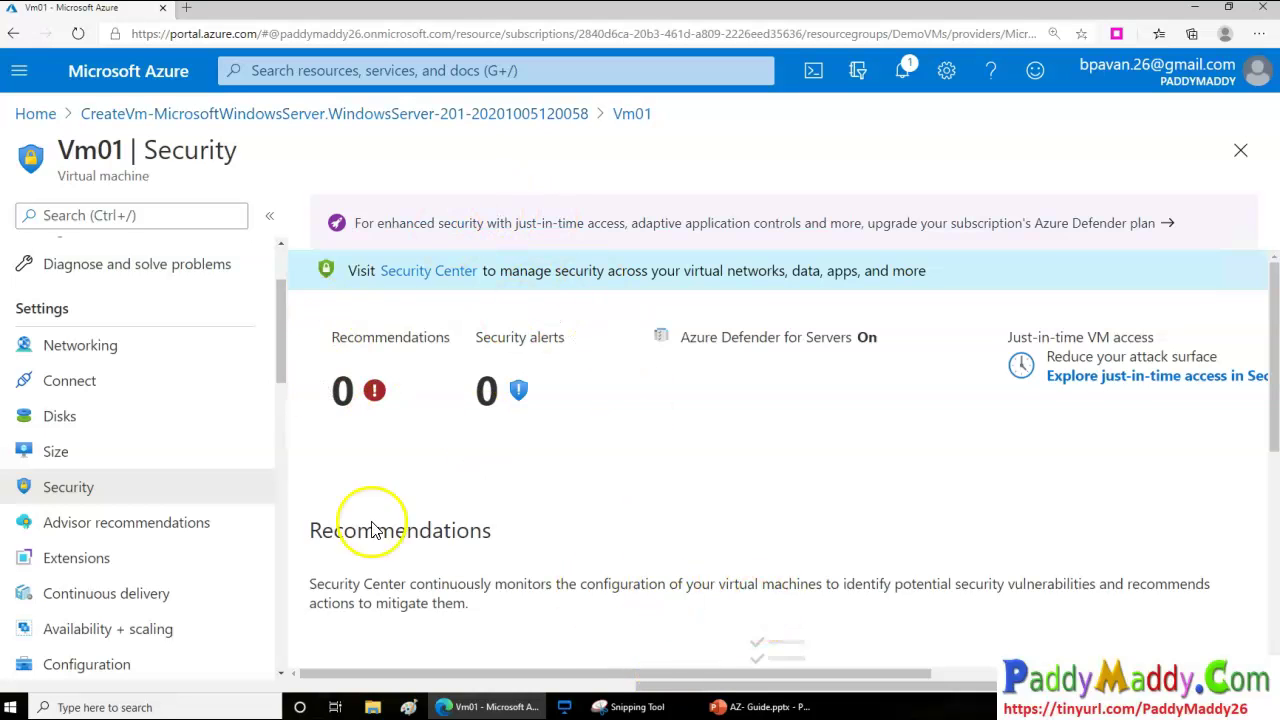
pyautogui.scroll(-3, 598, 586)
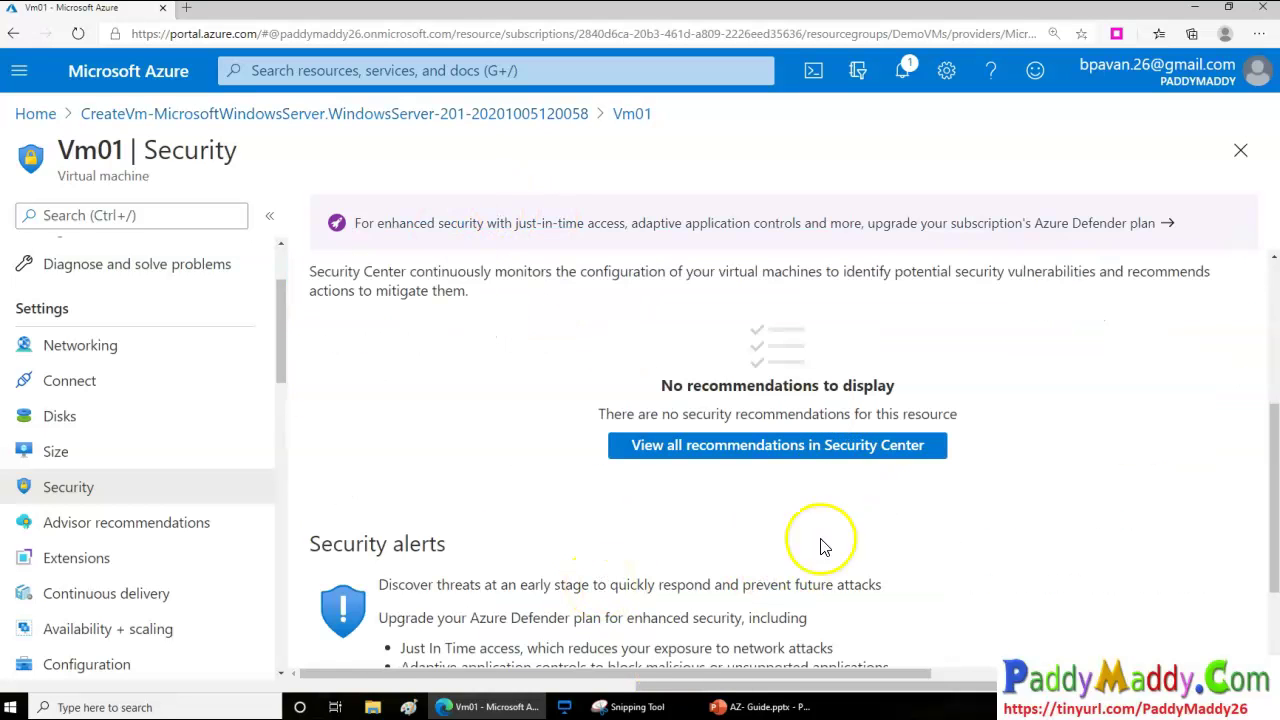
pyautogui.scroll(3, 545, 590)
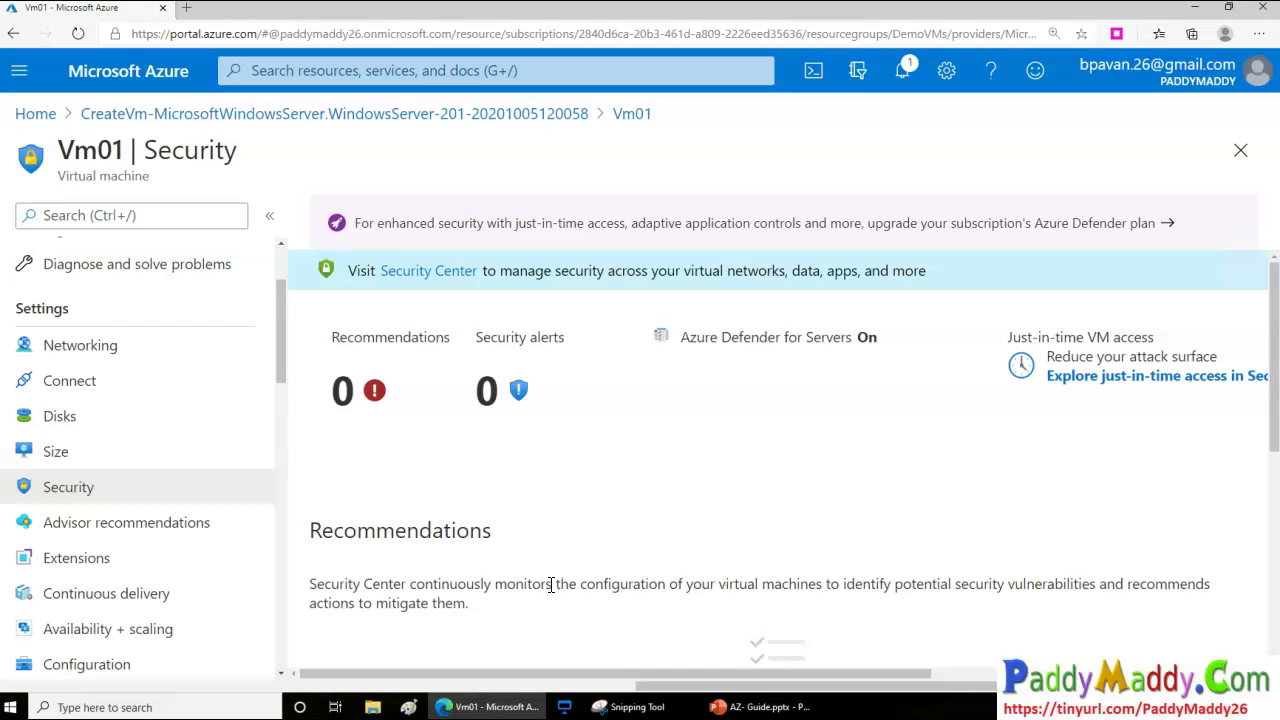
pyautogui.scroll(3, 209, 357)
pyautogui.click(72, 255)
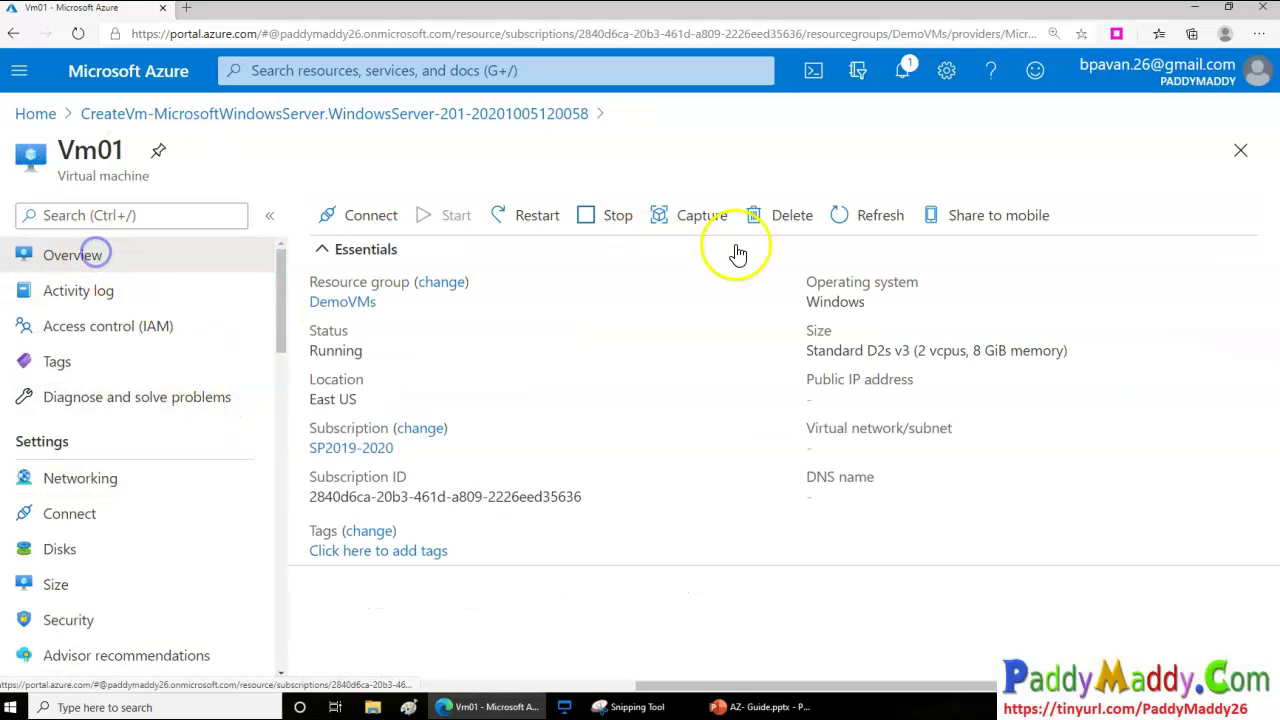
# Select Vm01's public IP address 52.146.69.146 on the overview
pyautogui.click(796, 401)
pyautogui.moveTo(796, 401); pyautogui.dragTo(893, 412)
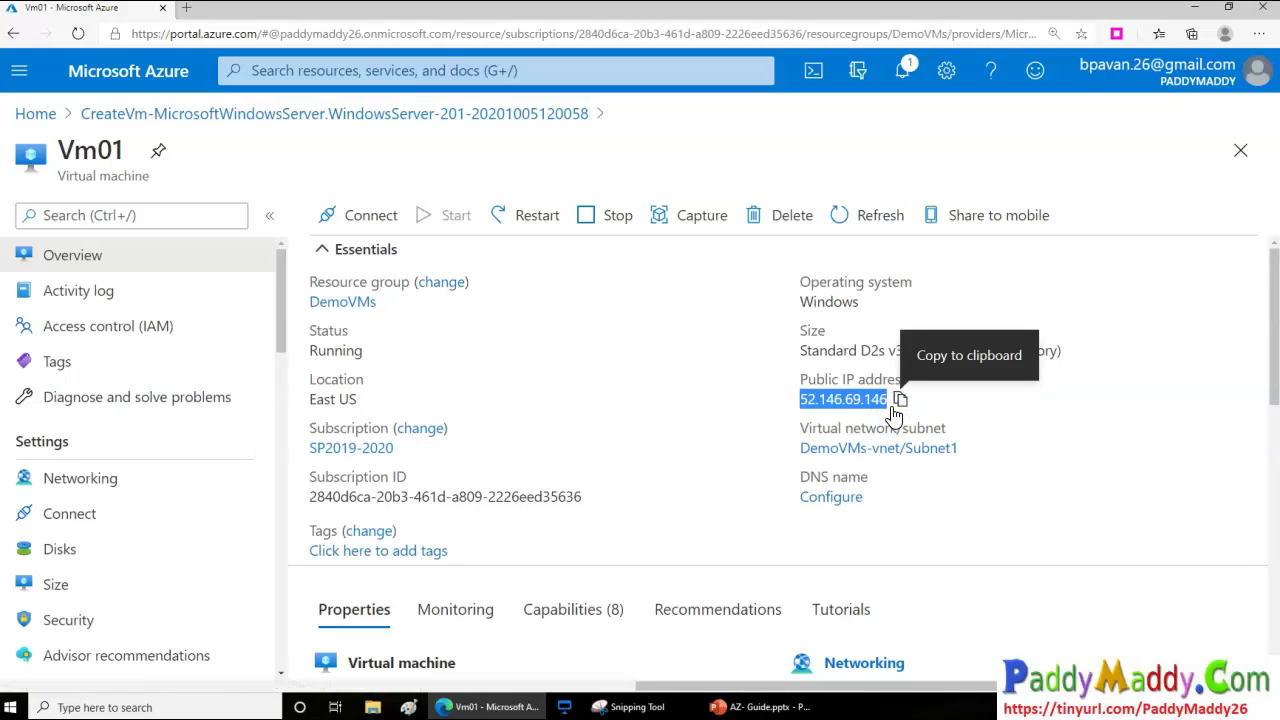
pyautogui.moveTo(800, 400); pyautogui.dragTo(900, 405)
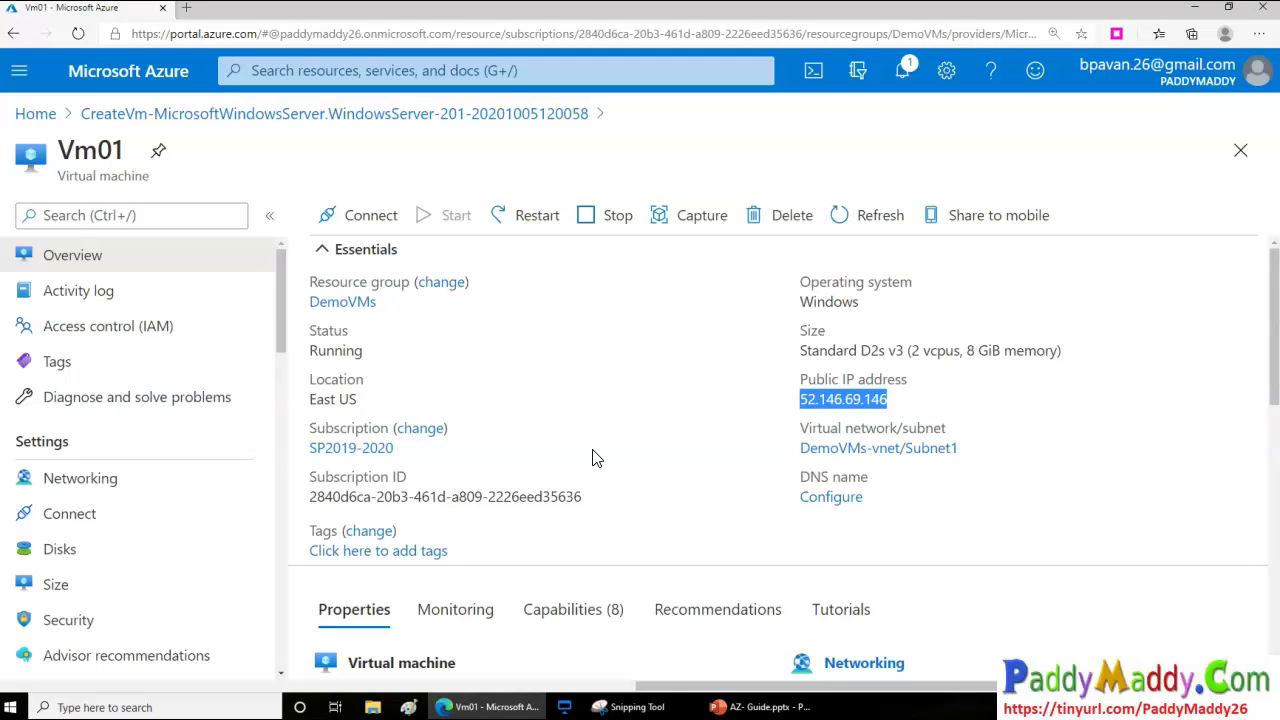
pyautogui.moveTo(790, 414); pyautogui.dragTo(790, 414)
# Open DemoVMs-vnet, go back through the deployment to Vm01, and open its networking details
pyautogui.click(840, 448)
pyautogui.click(514, 115)
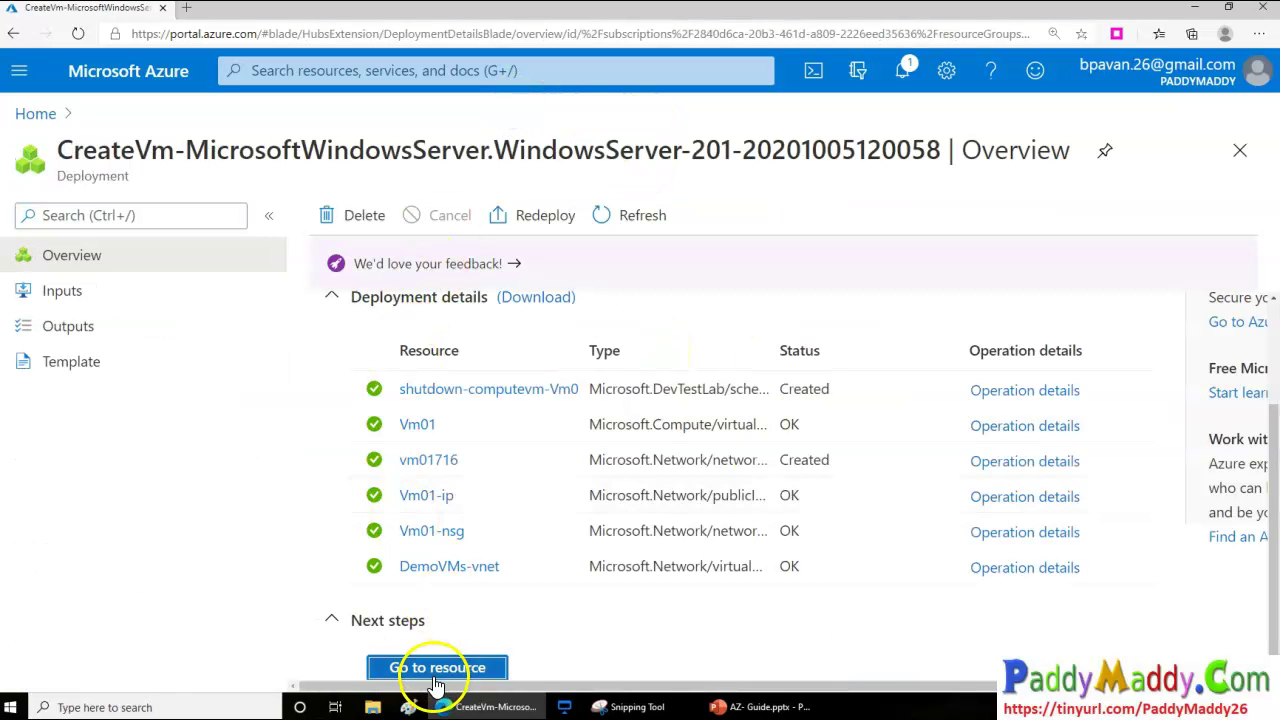
pyautogui.click(435, 670)
pyautogui.scroll(-1, 157, 571)
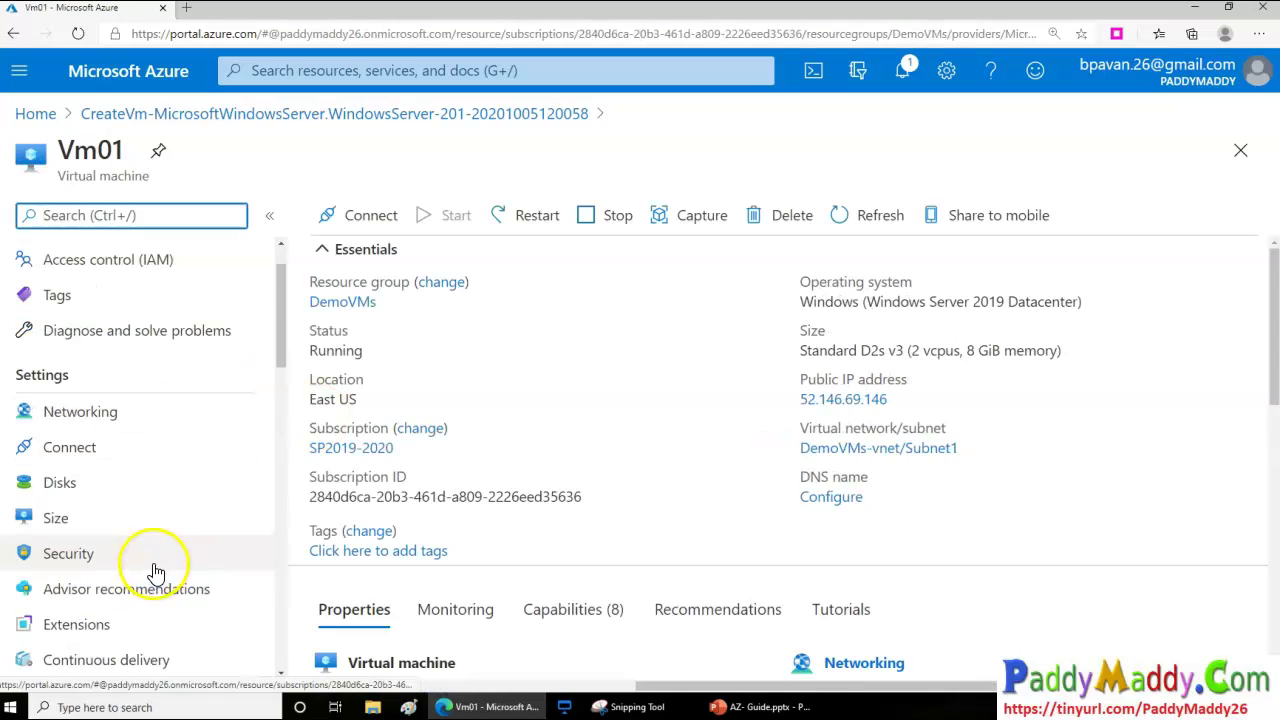
pyautogui.click(112, 430)
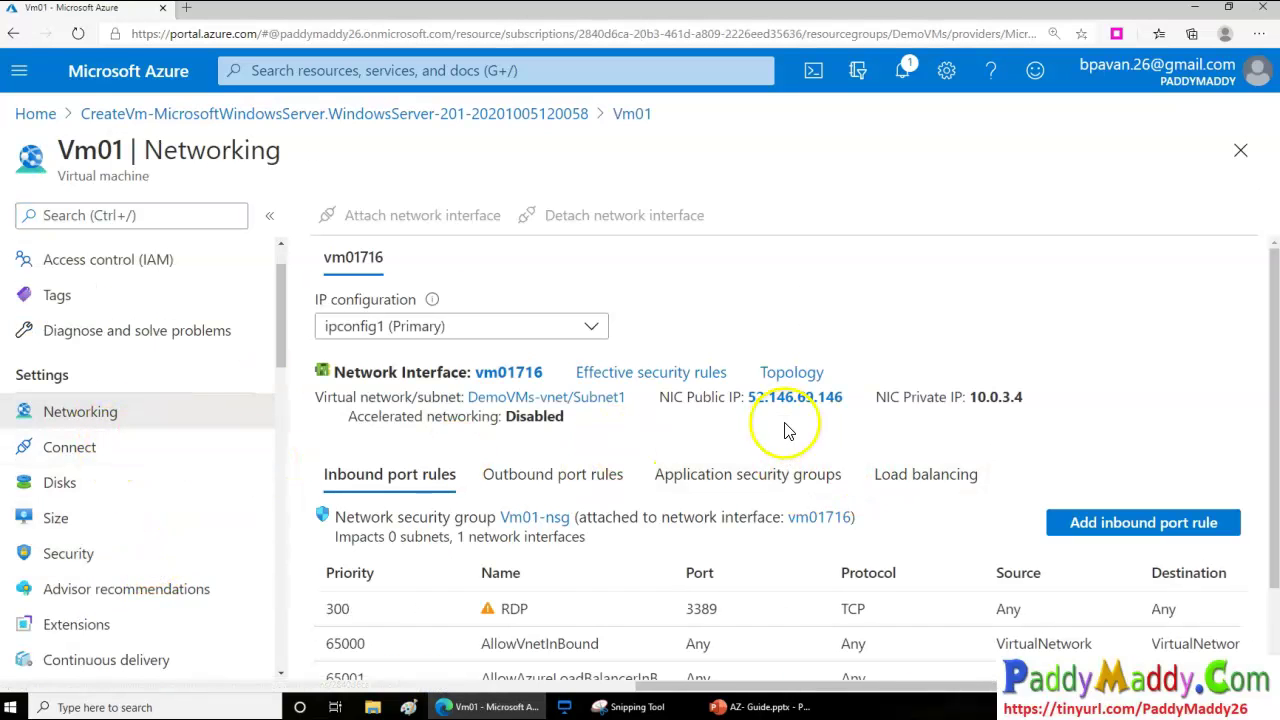
pyautogui.click(514, 398)
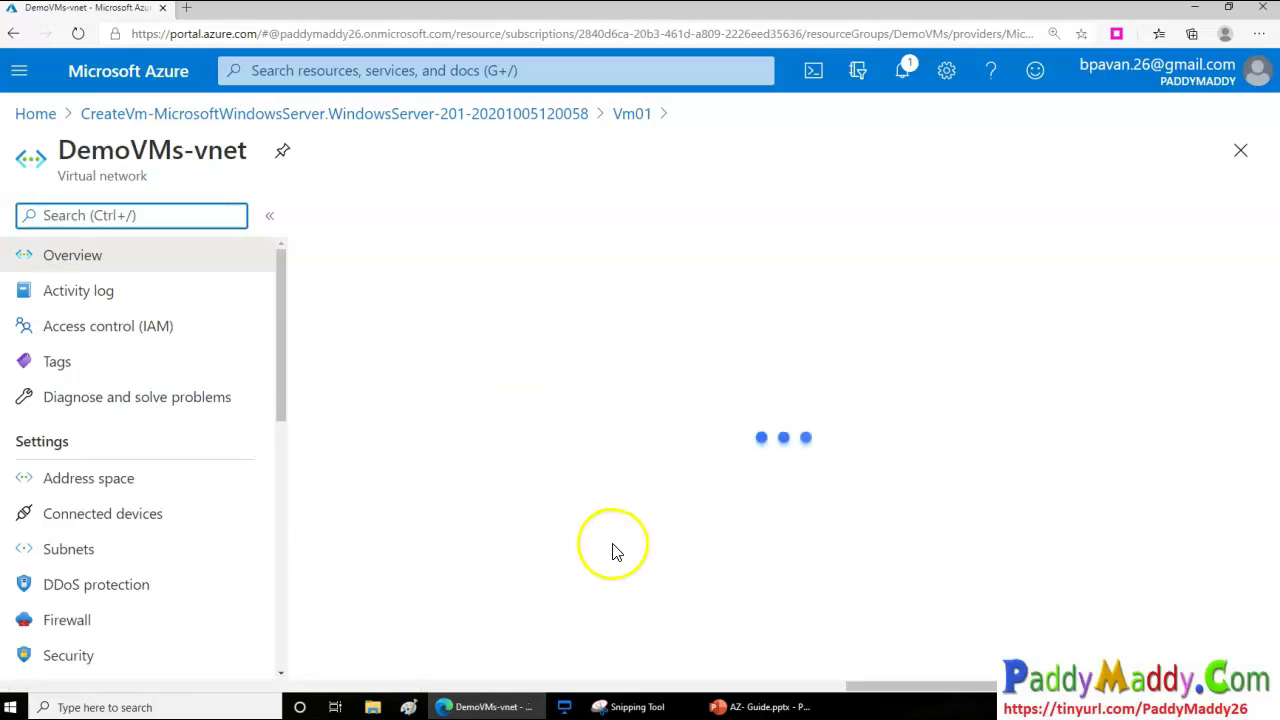
pyautogui.click(134, 546)
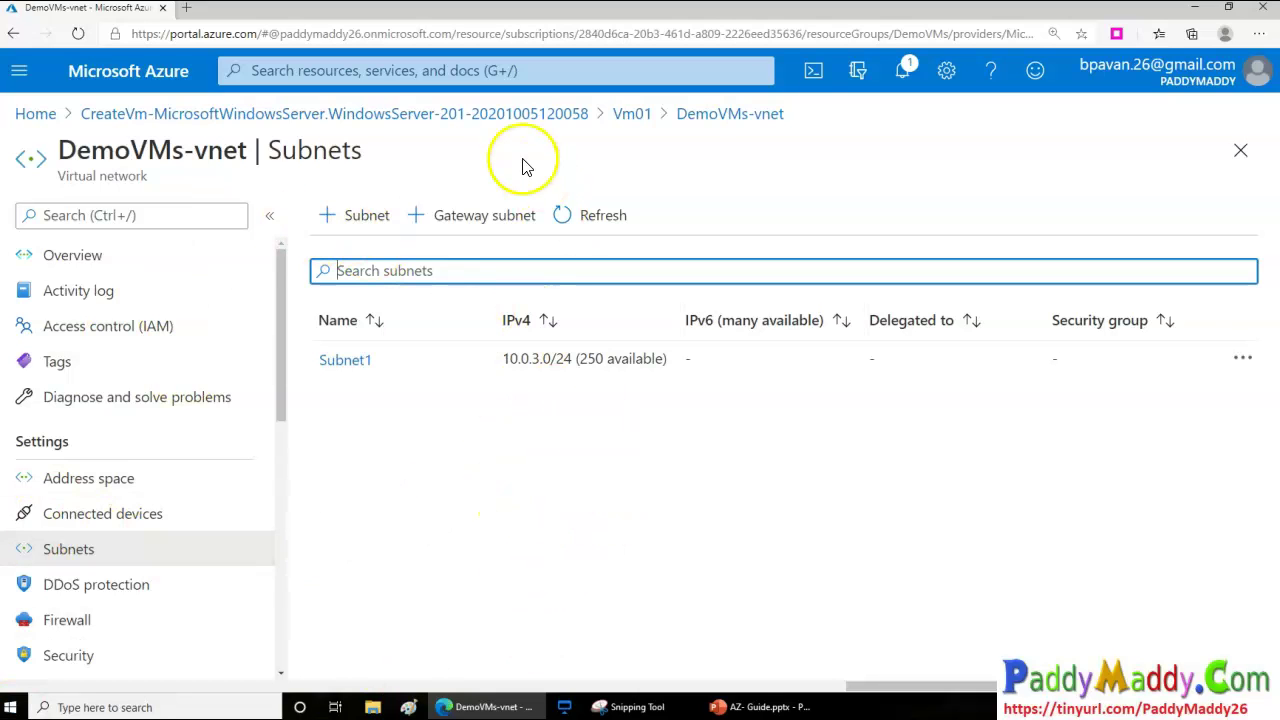
pyautogui.click(508, 216)
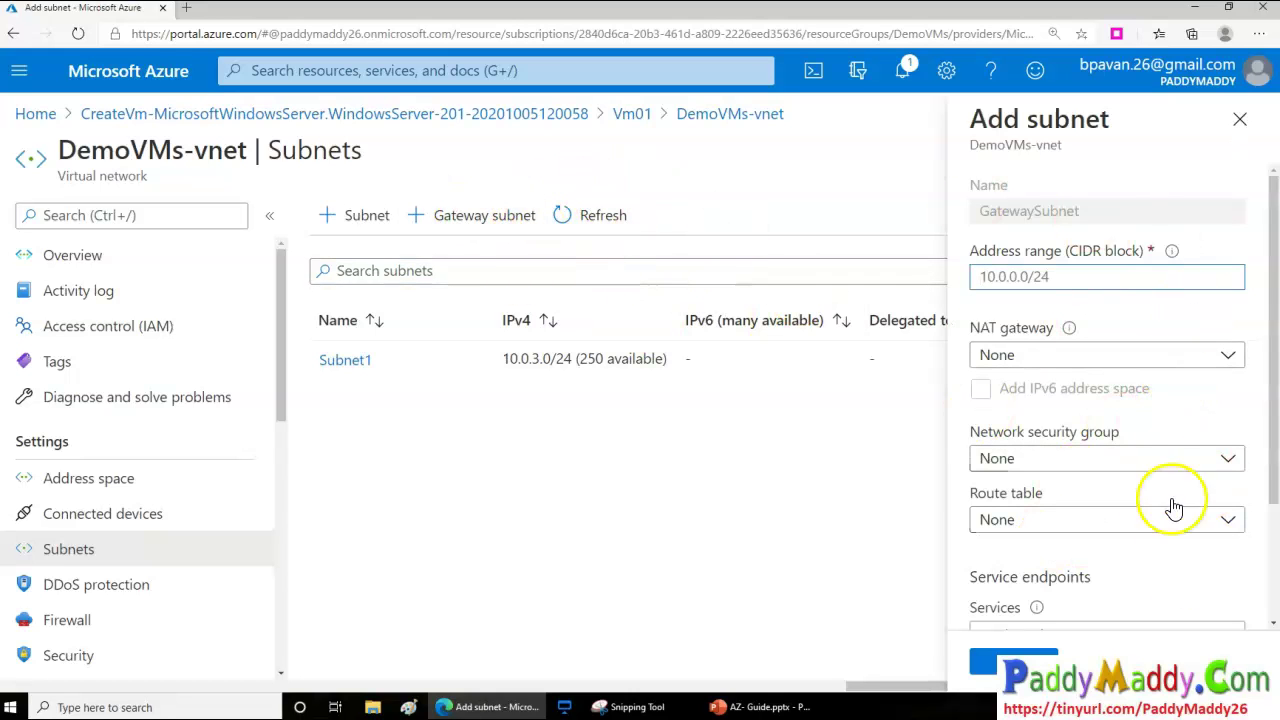
pyautogui.scroll(-2, 1171, 506)
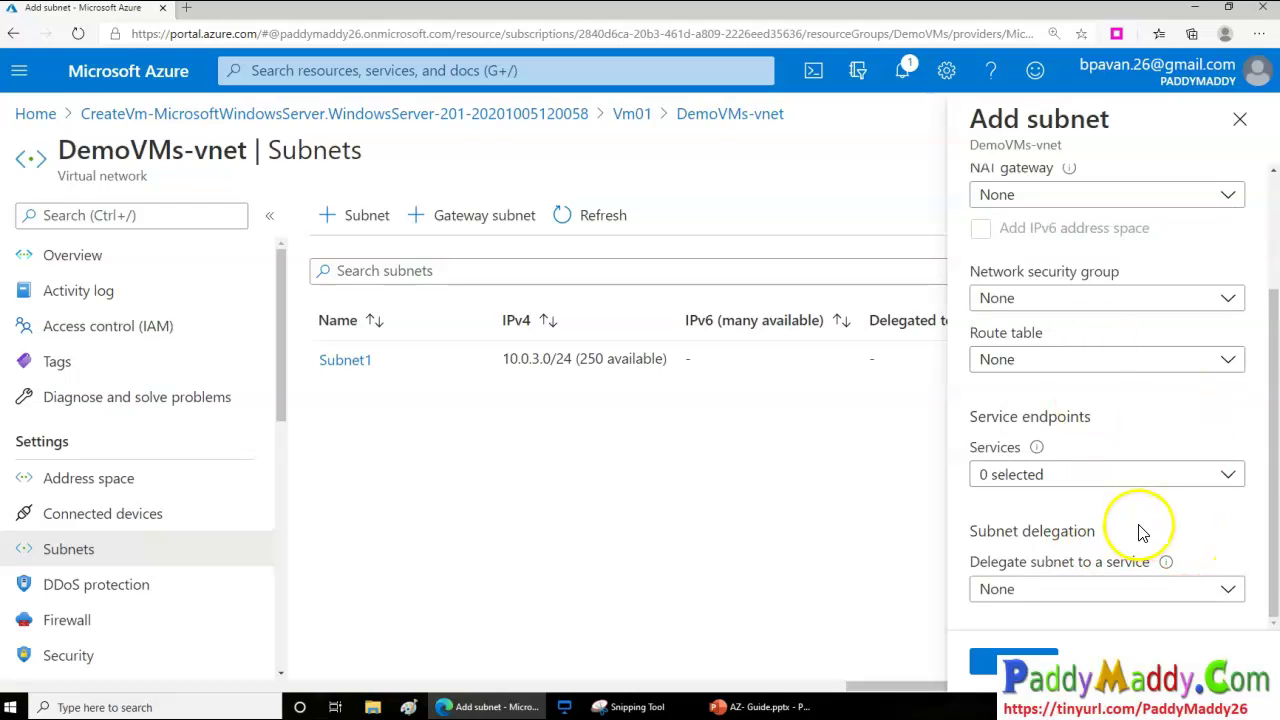
pyautogui.click(1242, 119)
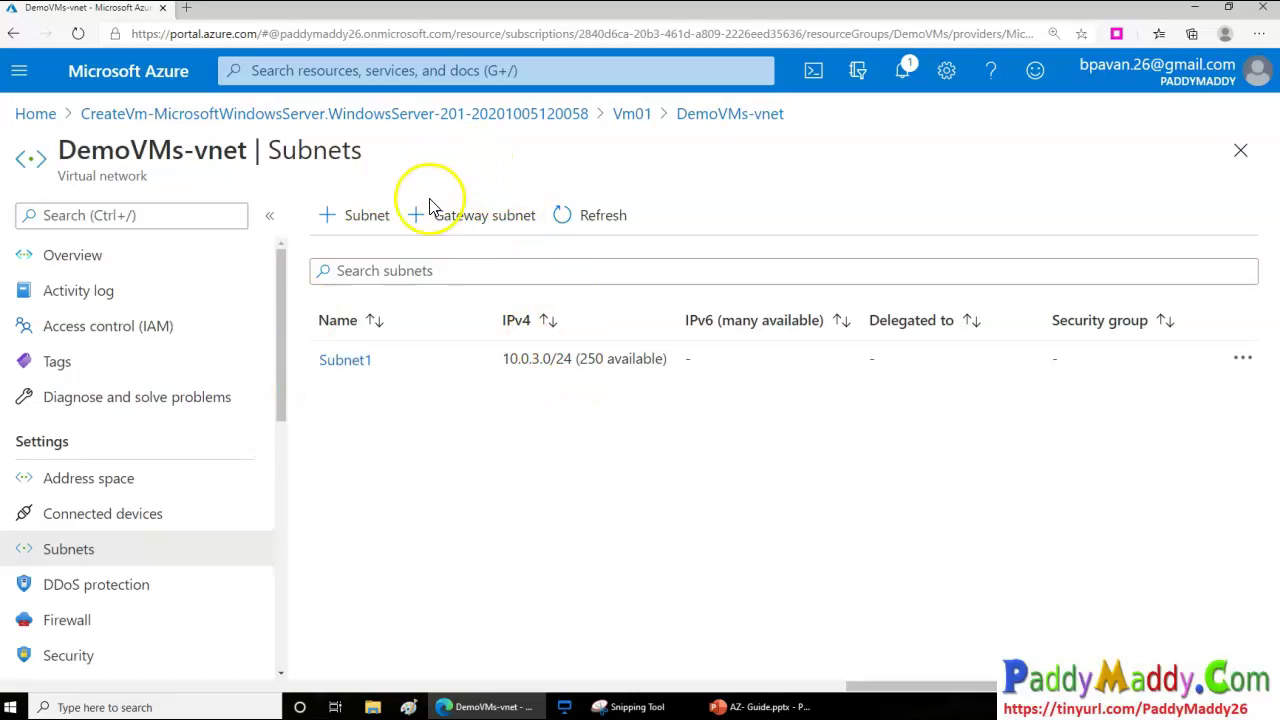
pyautogui.moveTo(58, 152); pyautogui.dragTo(246, 164)
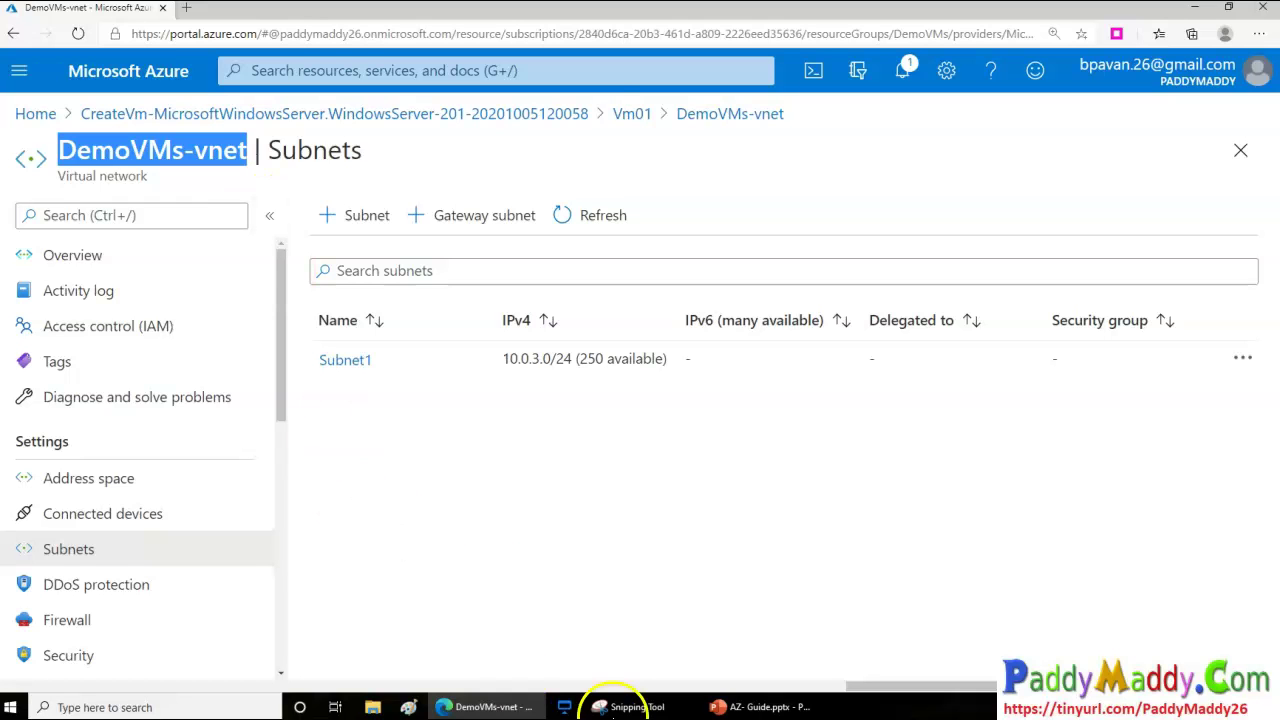
pyautogui.click(632, 115)
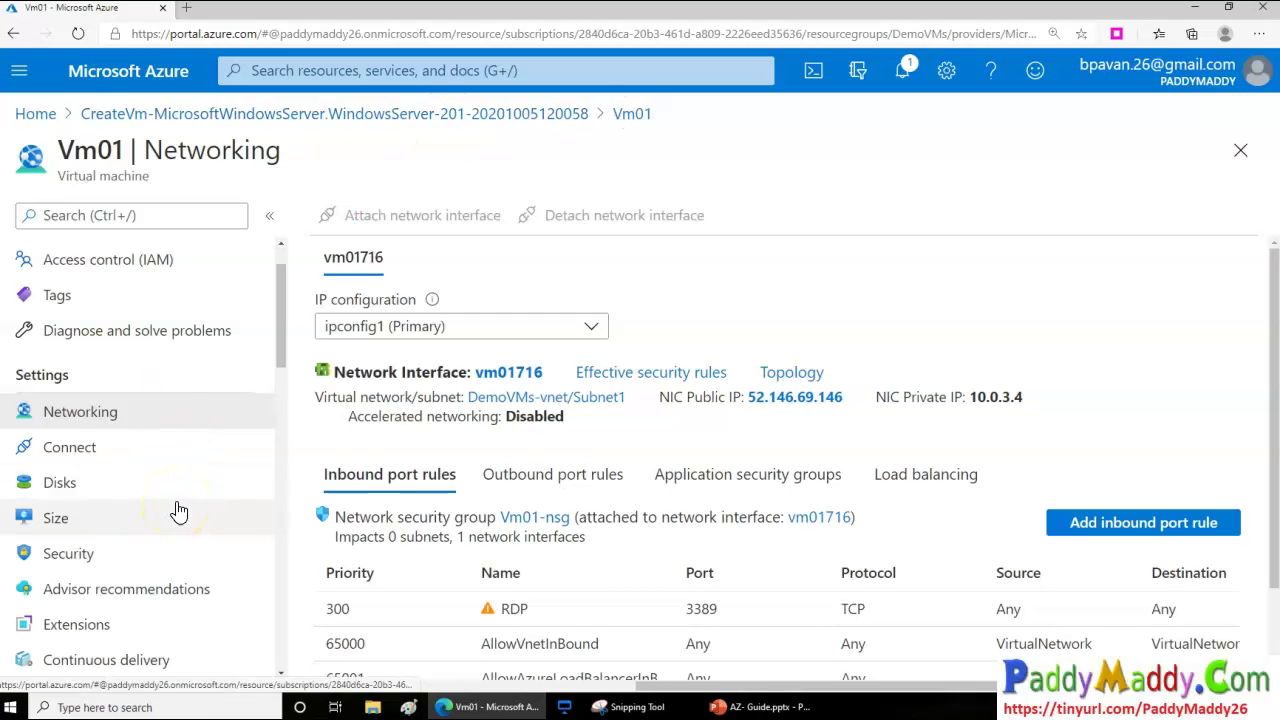
pyautogui.scroll(2, 177, 504)
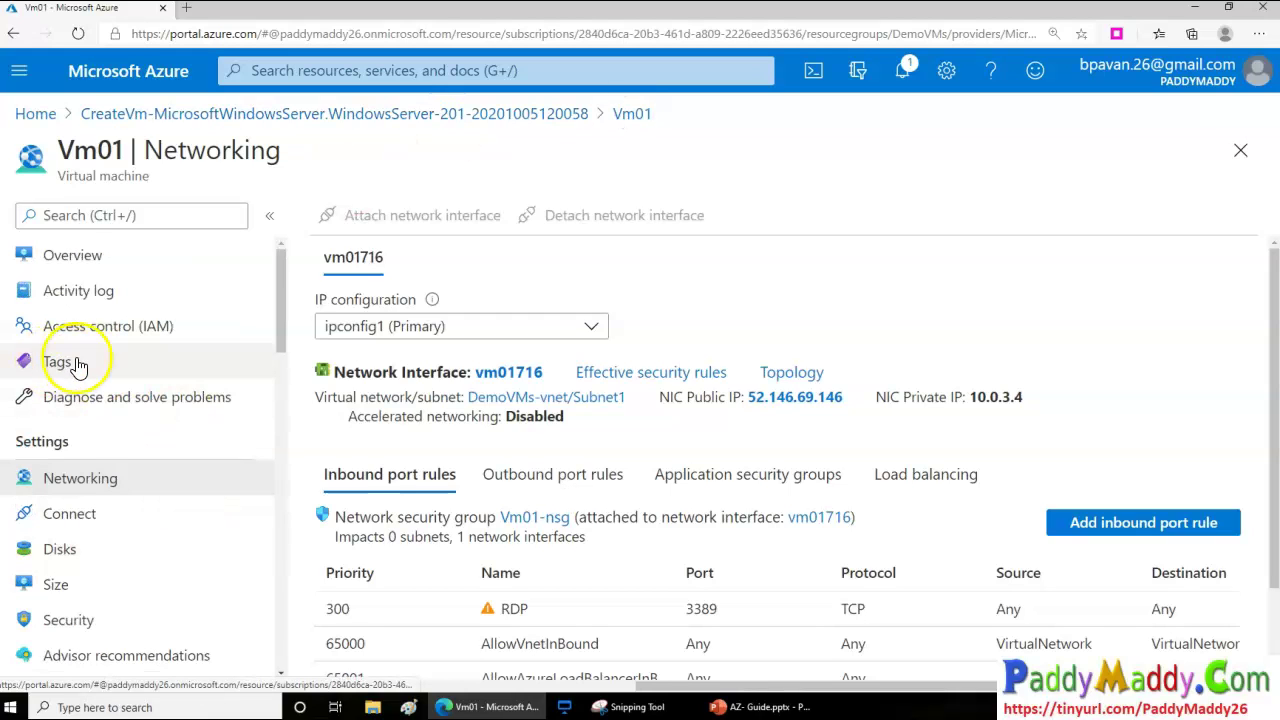
pyautogui.click(131, 363)
pyautogui.click(106, 326)
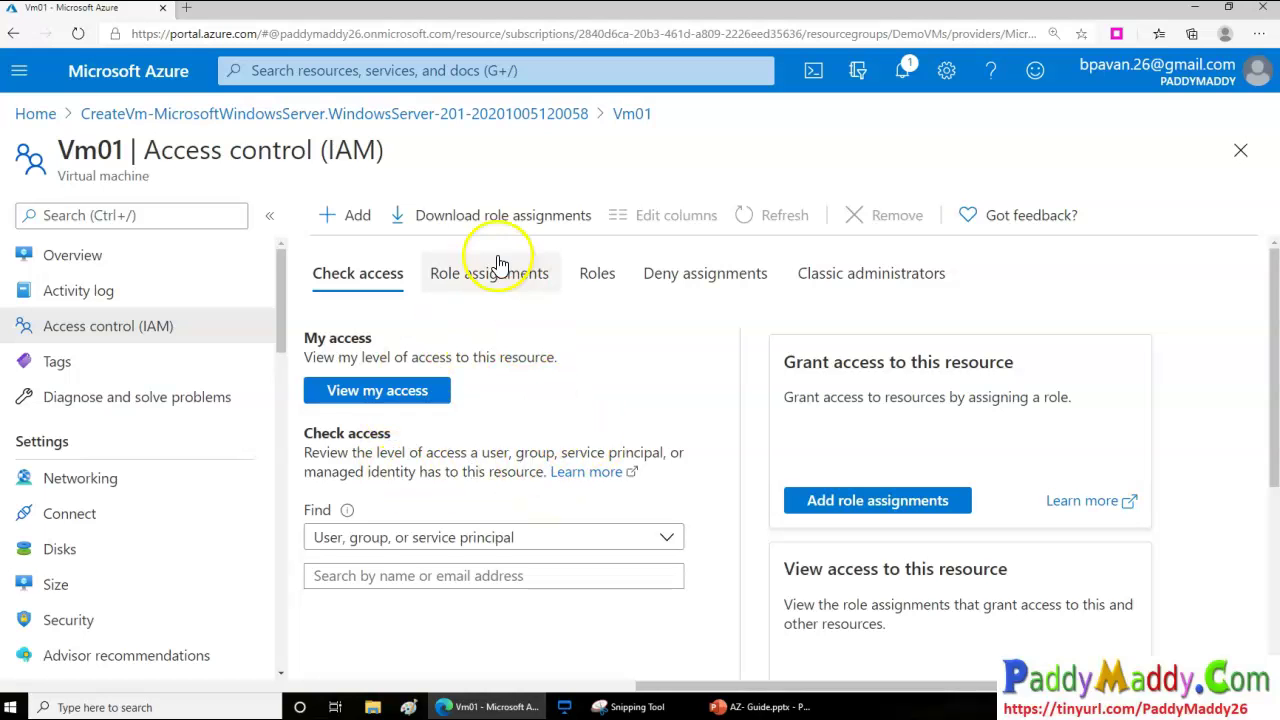
pyautogui.click(358, 215)
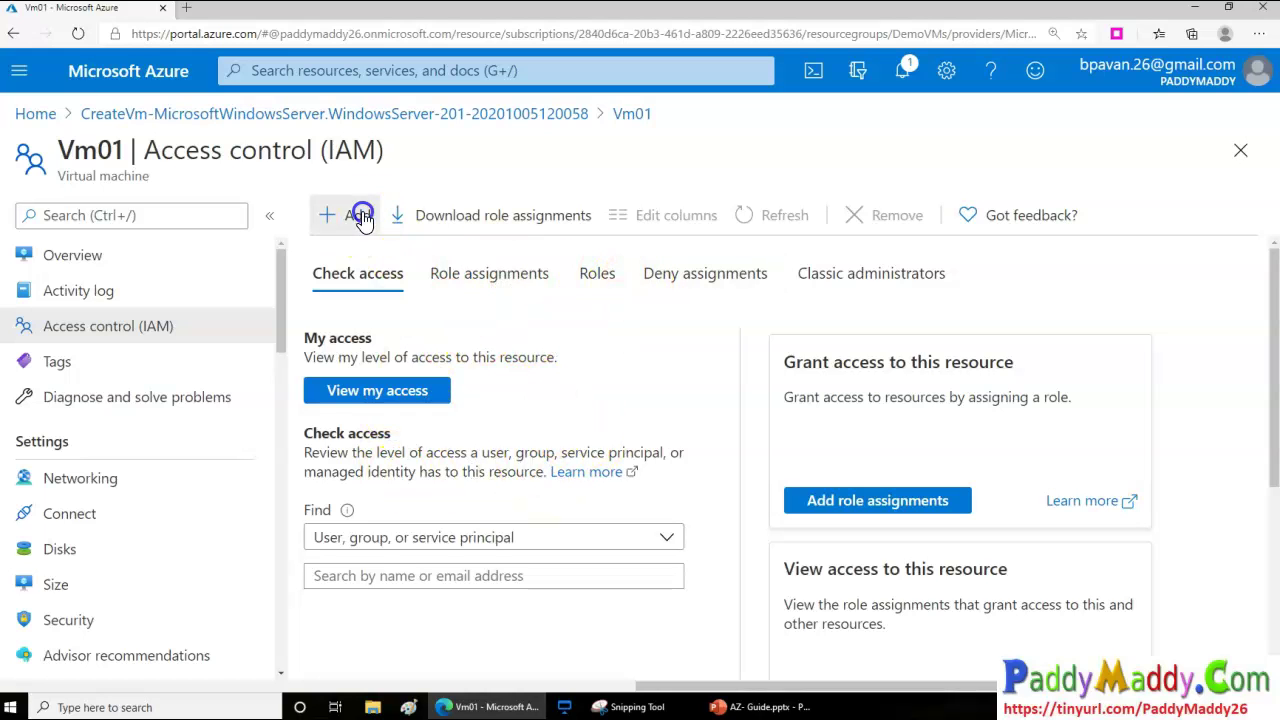
pyautogui.click(408, 292)
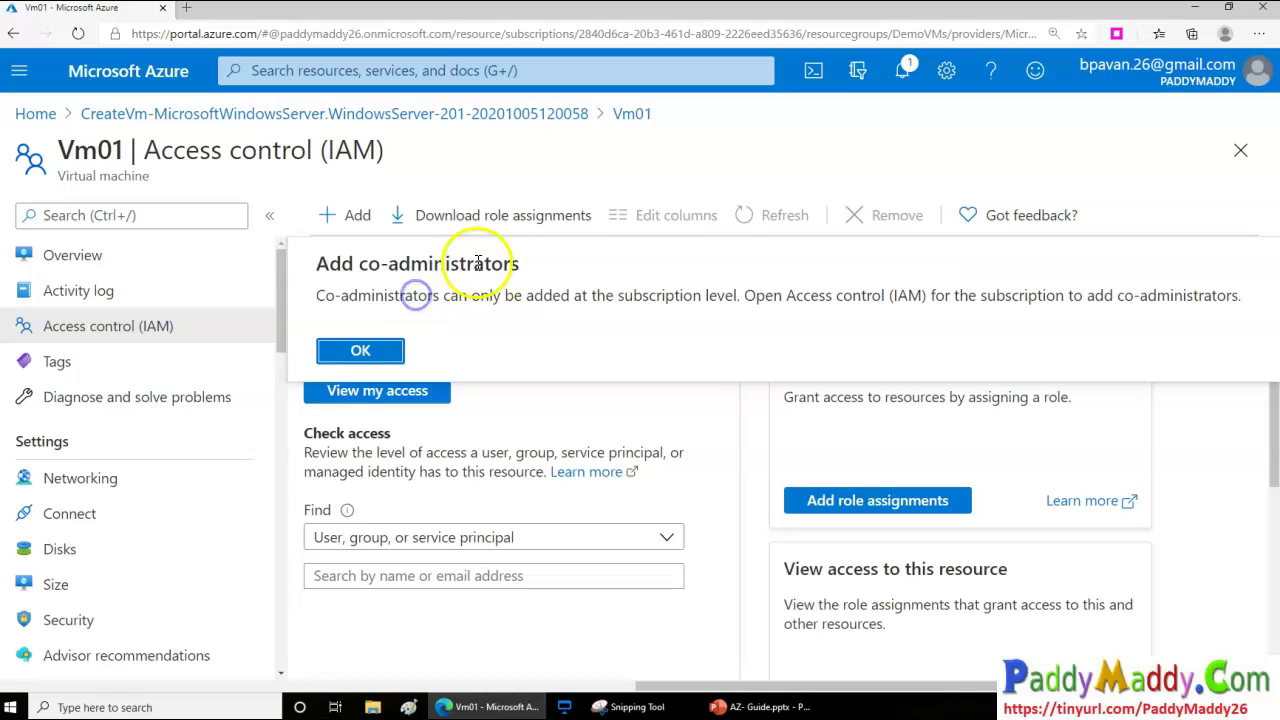
pyautogui.click(362, 348)
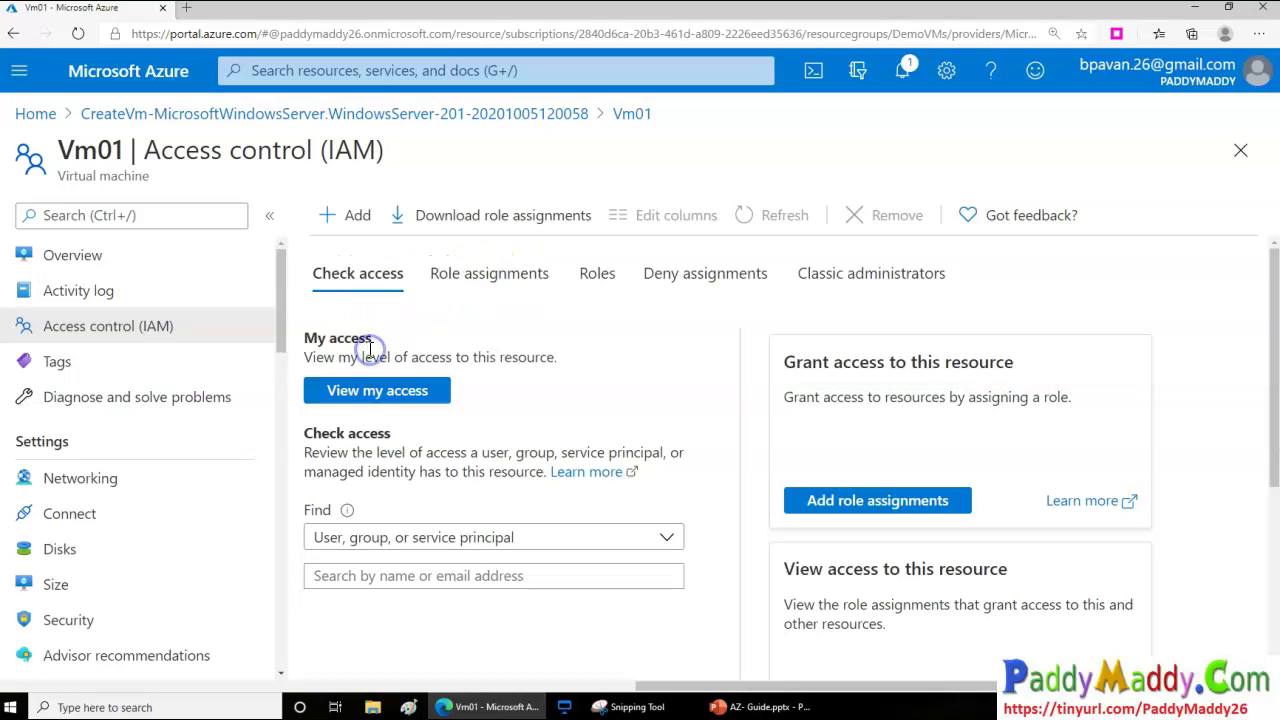
pyautogui.click(329, 215)
pyautogui.click(372, 256)
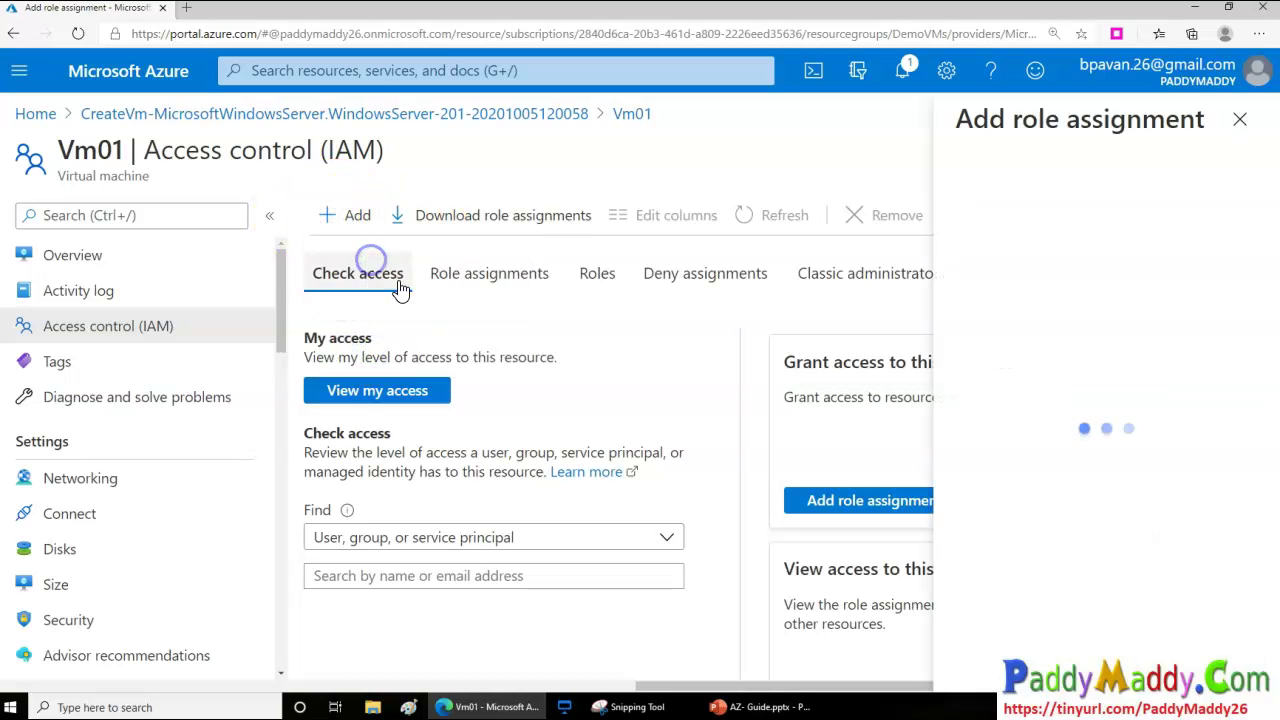
pyautogui.click(955, 216)
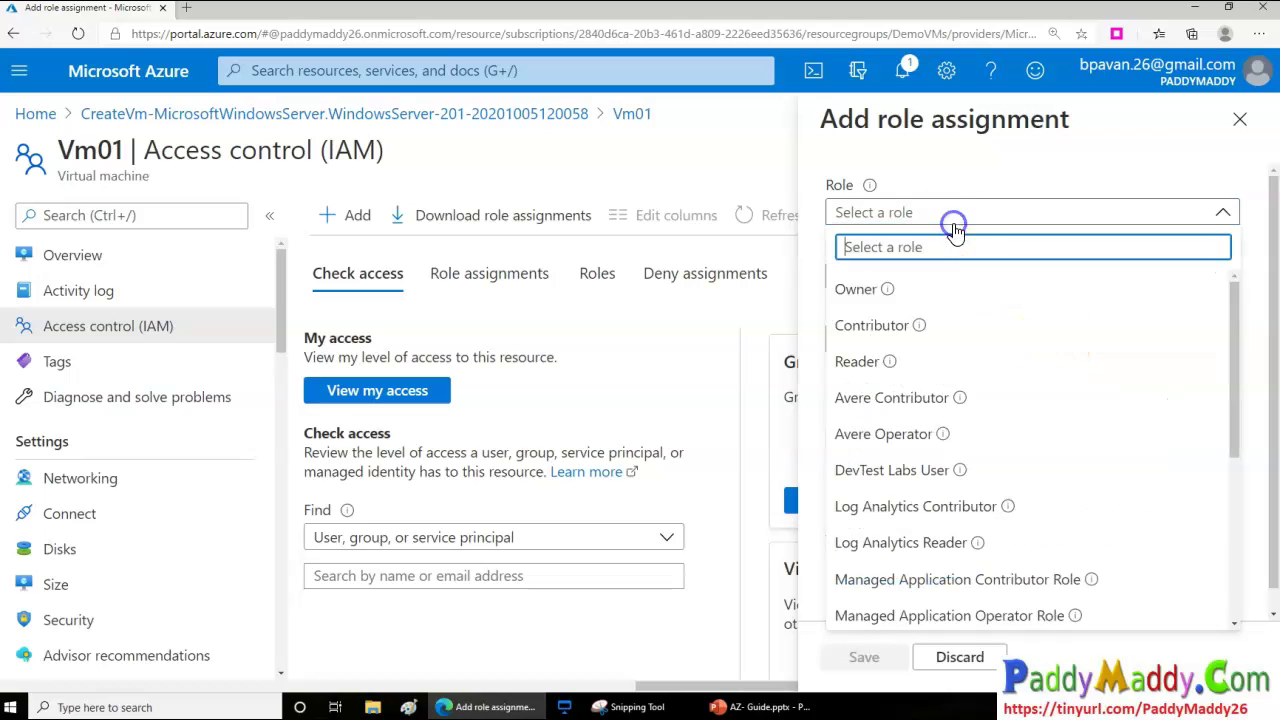
pyautogui.click(951, 294)
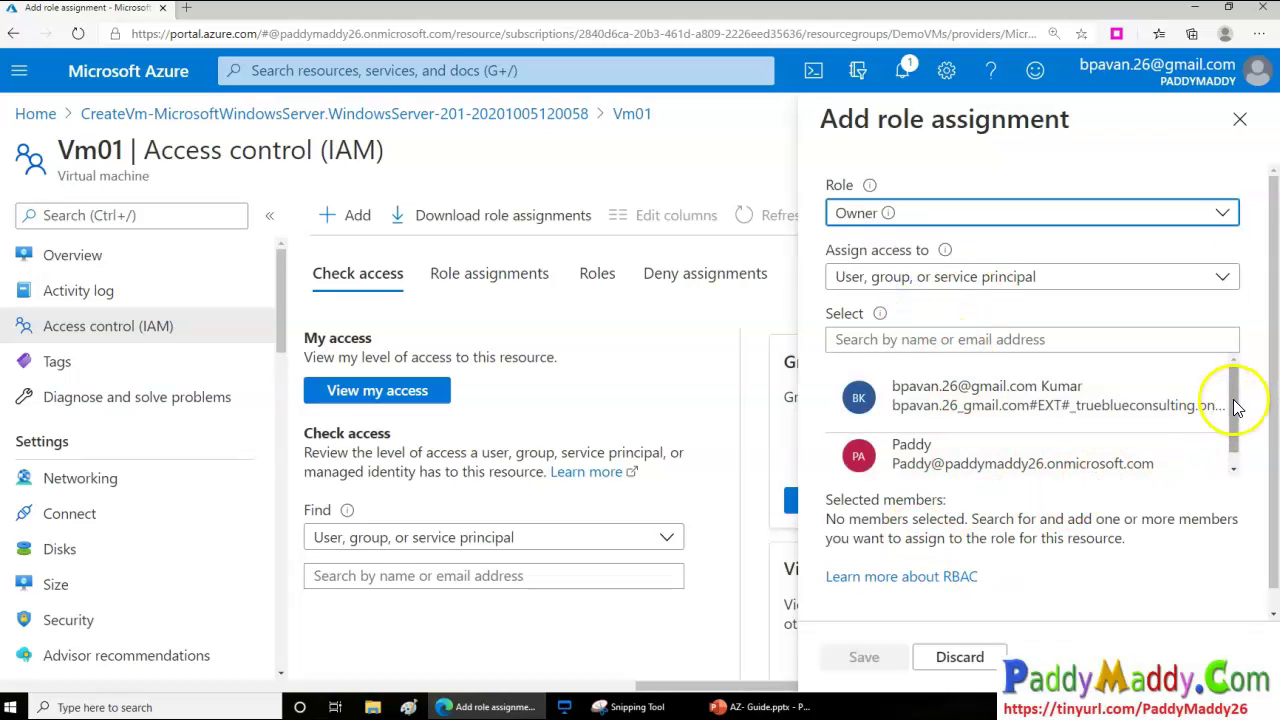
pyautogui.moveTo(1234, 400); pyautogui.dragTo(1250, 451)
pyautogui.click(921, 338)
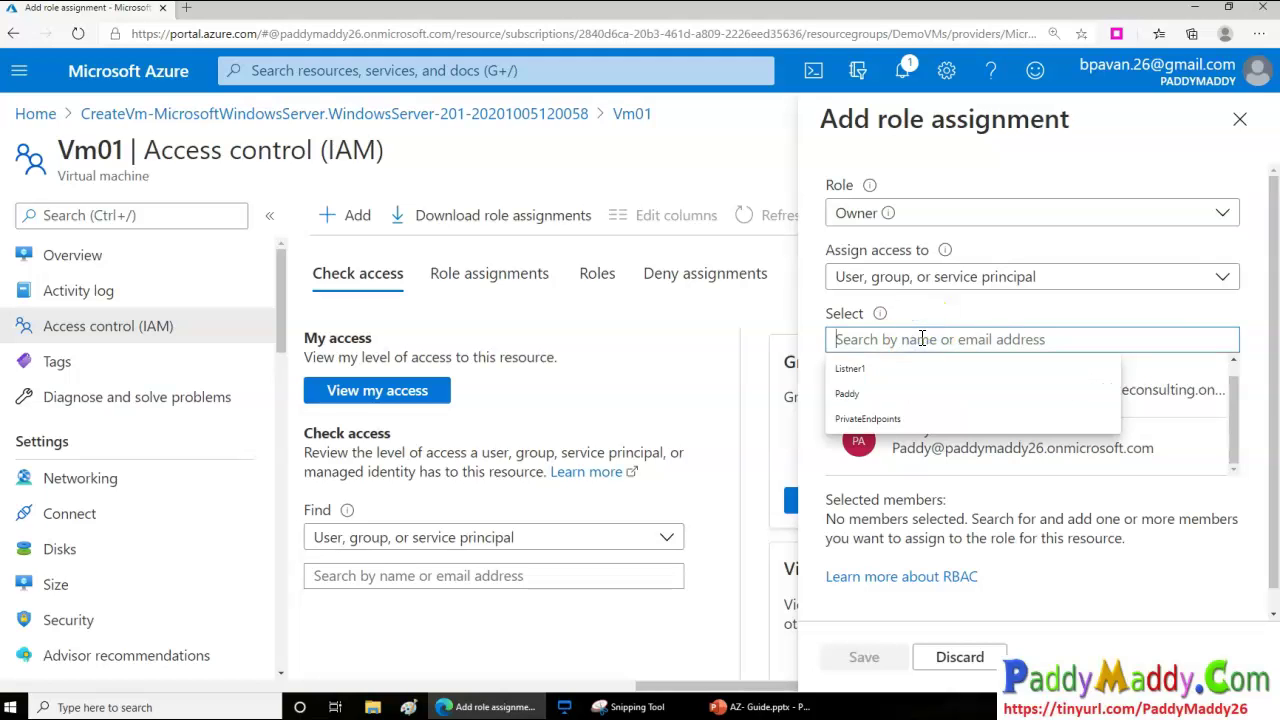
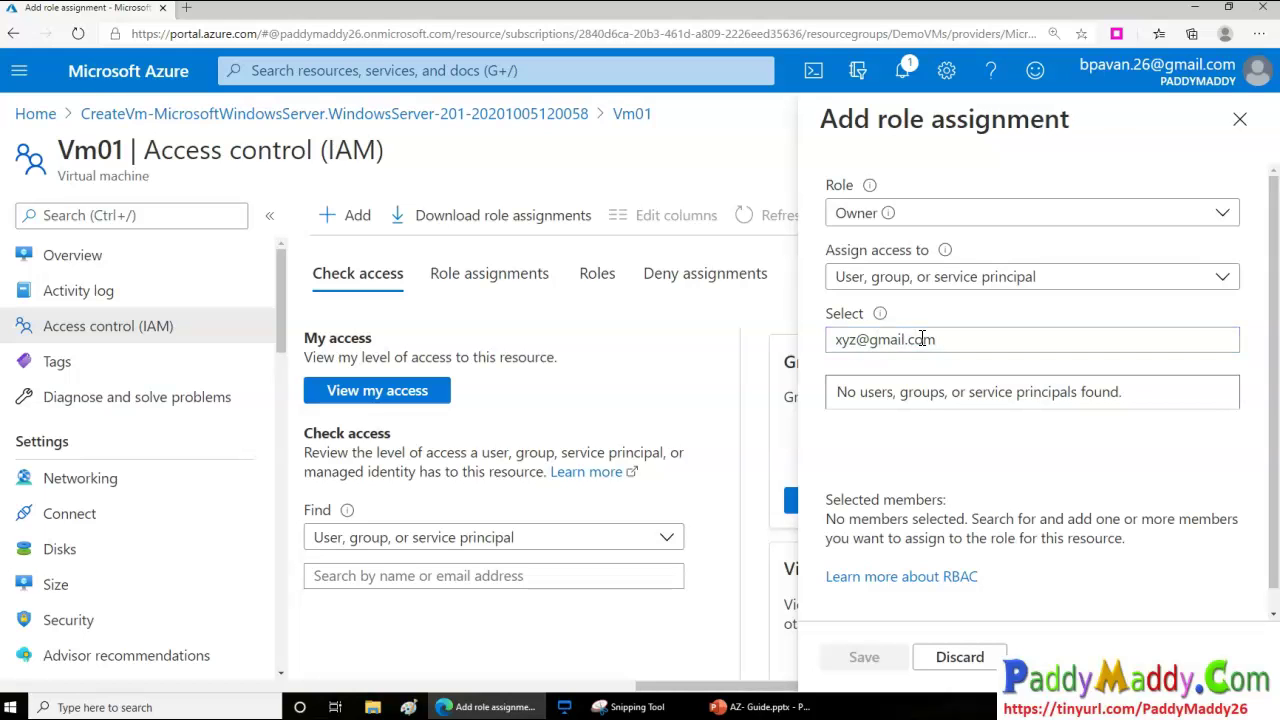
pyautogui.scroll(-1, 1003, 427)
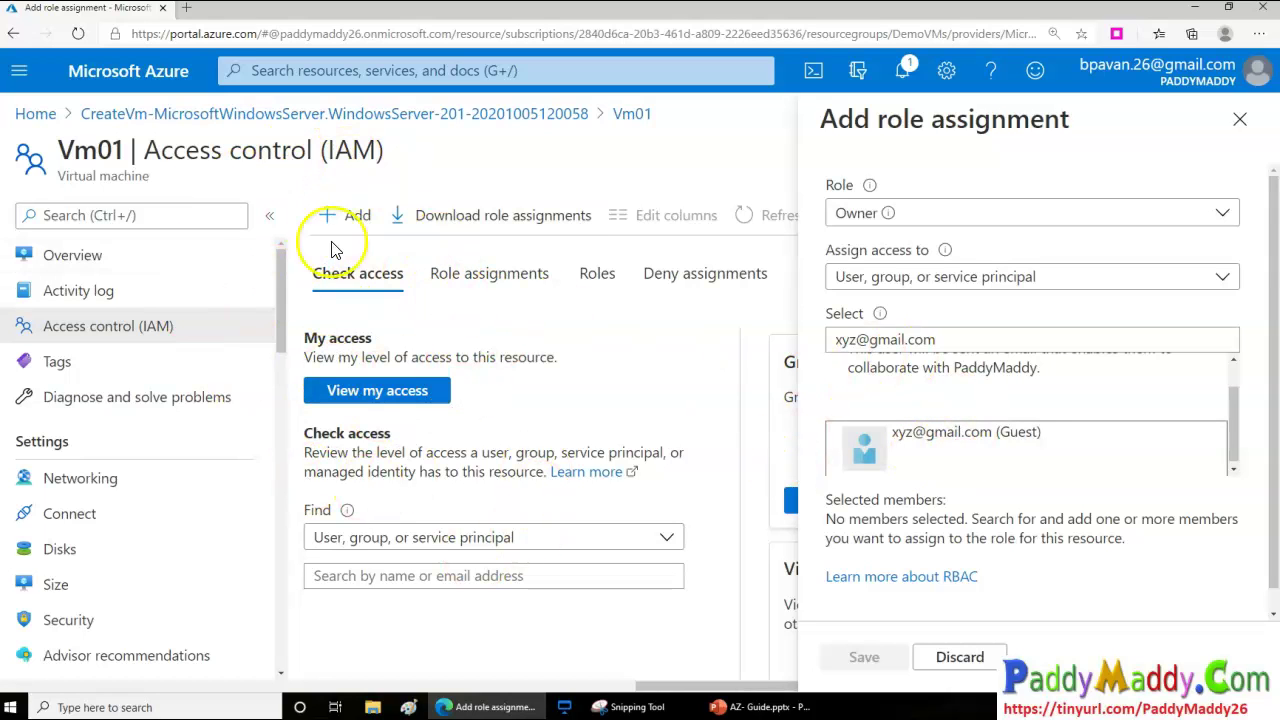
pyautogui.click(978, 444)
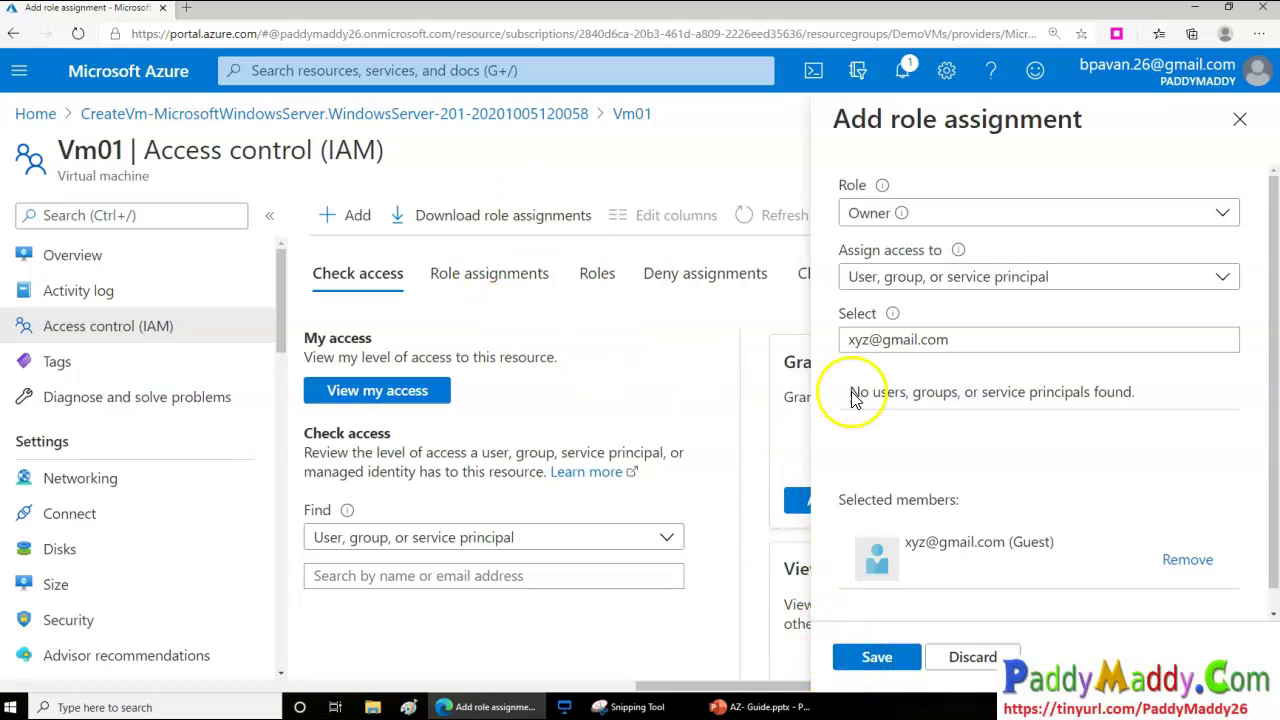
pyautogui.click(862, 345)
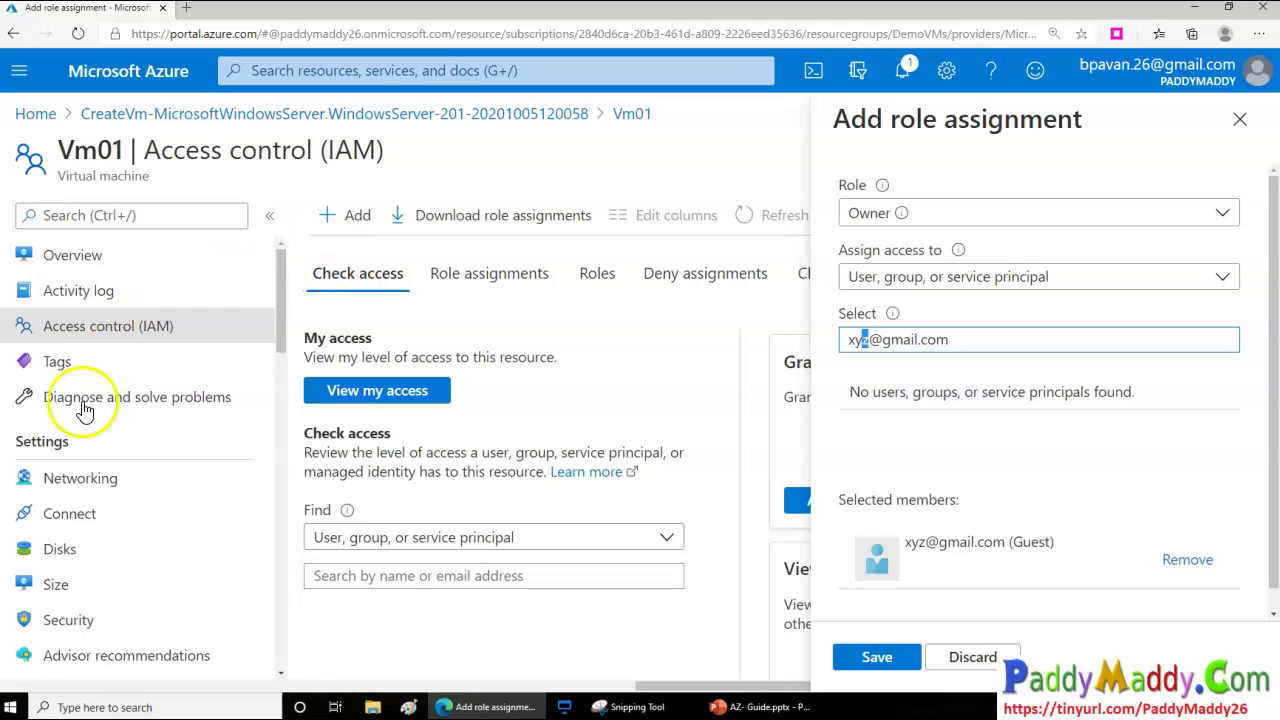
pyautogui.click(1017, 222)
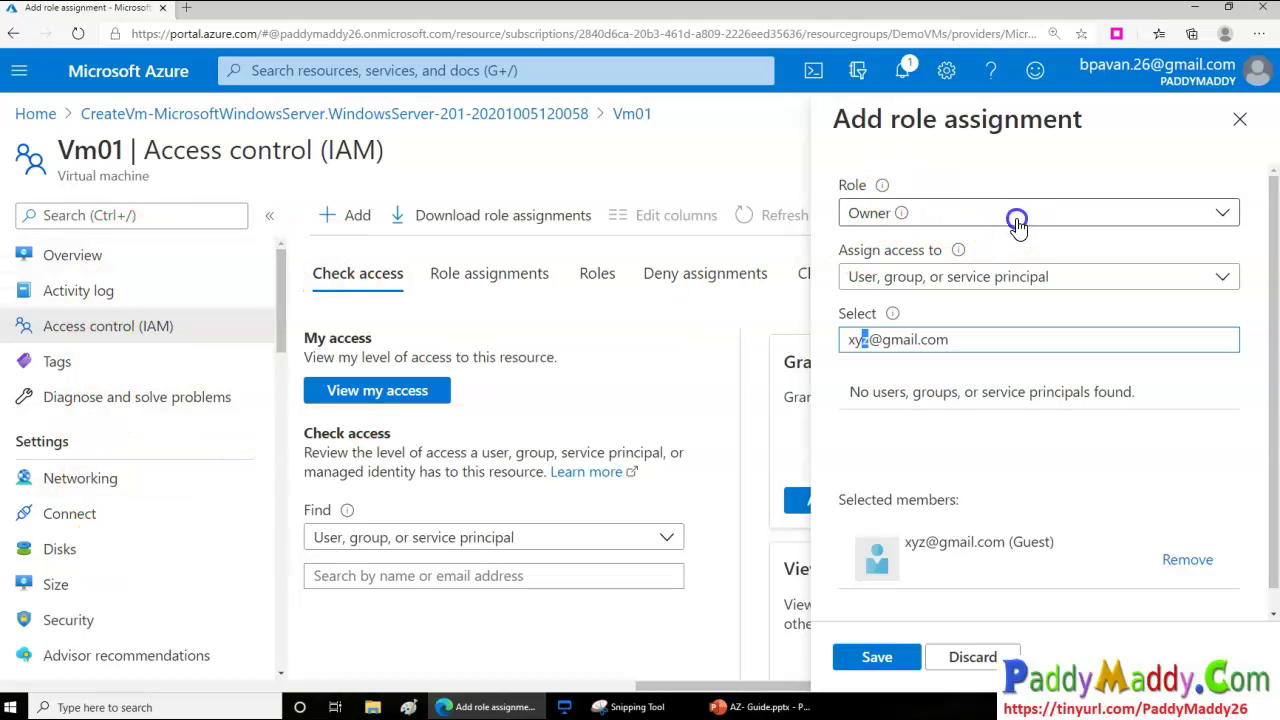
pyautogui.moveTo(1229, 329)
pyautogui.mouseDown()
pyautogui.moveTo(1245, 385)
pyautogui.moveTo(1246, 589)
pyautogui.moveTo(1249, 330)
pyautogui.mouseUp()
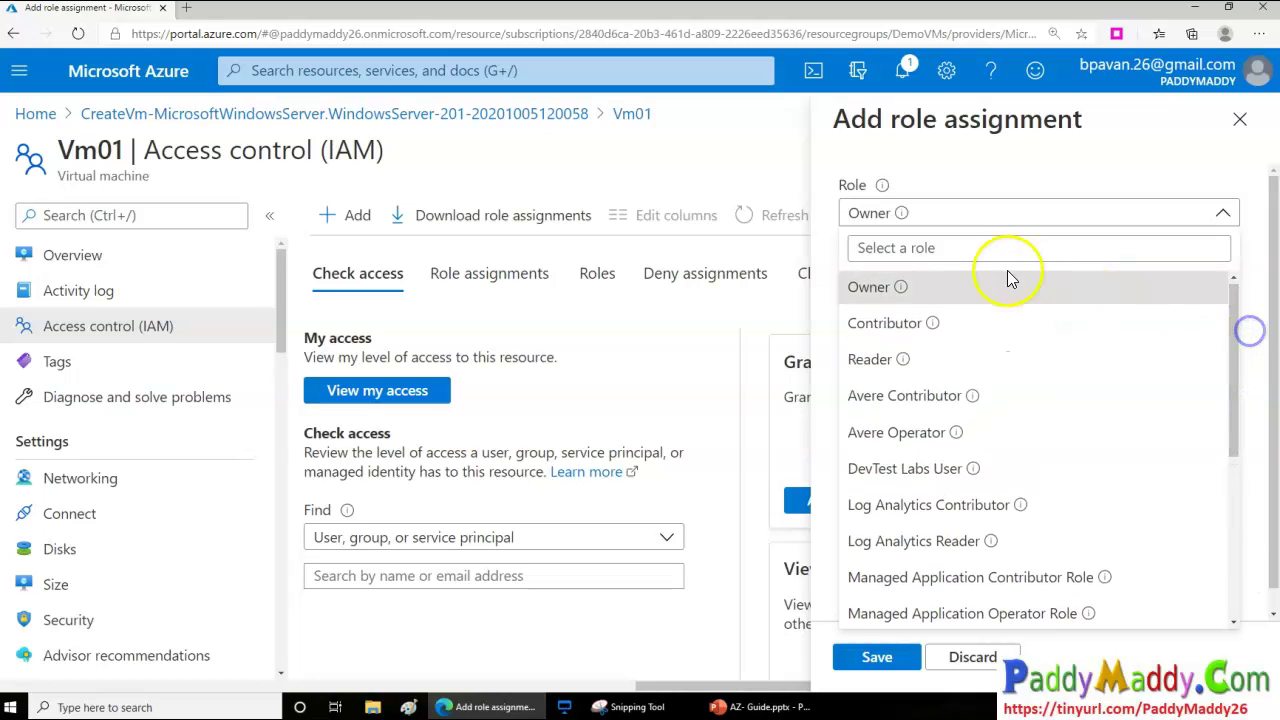
pyautogui.click(903, 290)
pyautogui.moveTo(958, 256)
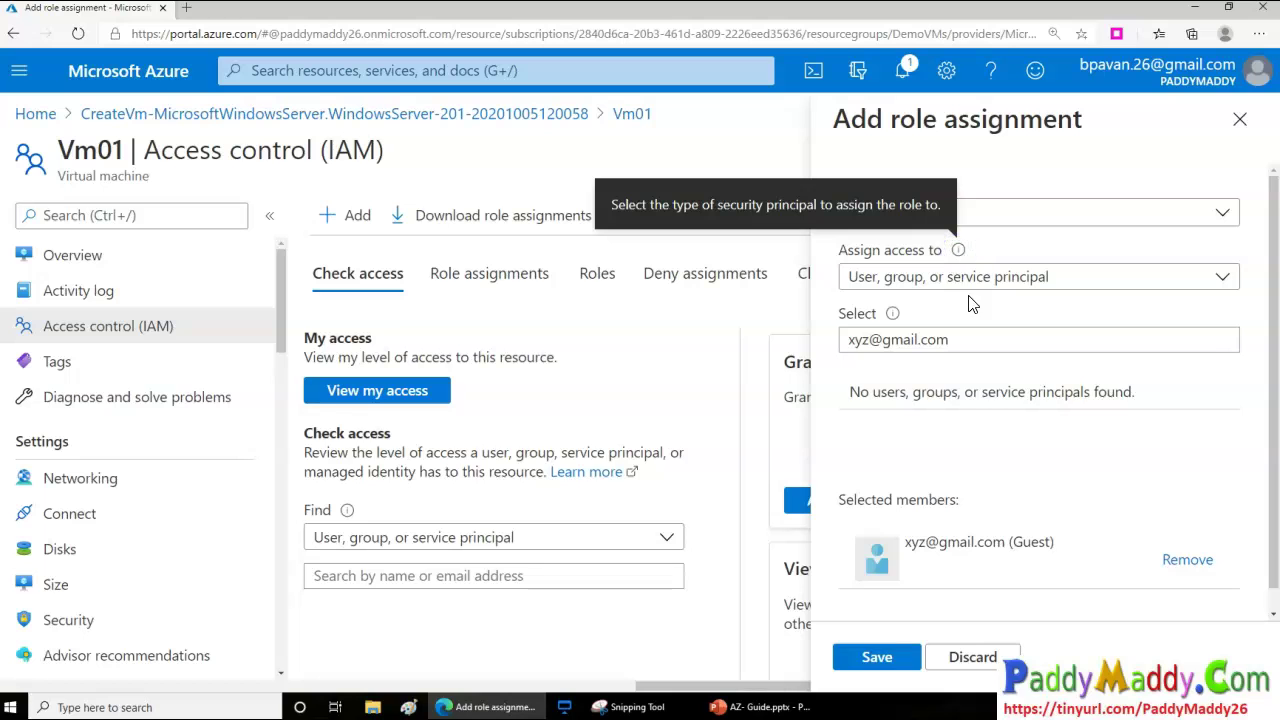
pyautogui.click(971, 283)
pyautogui.click(1064, 211)
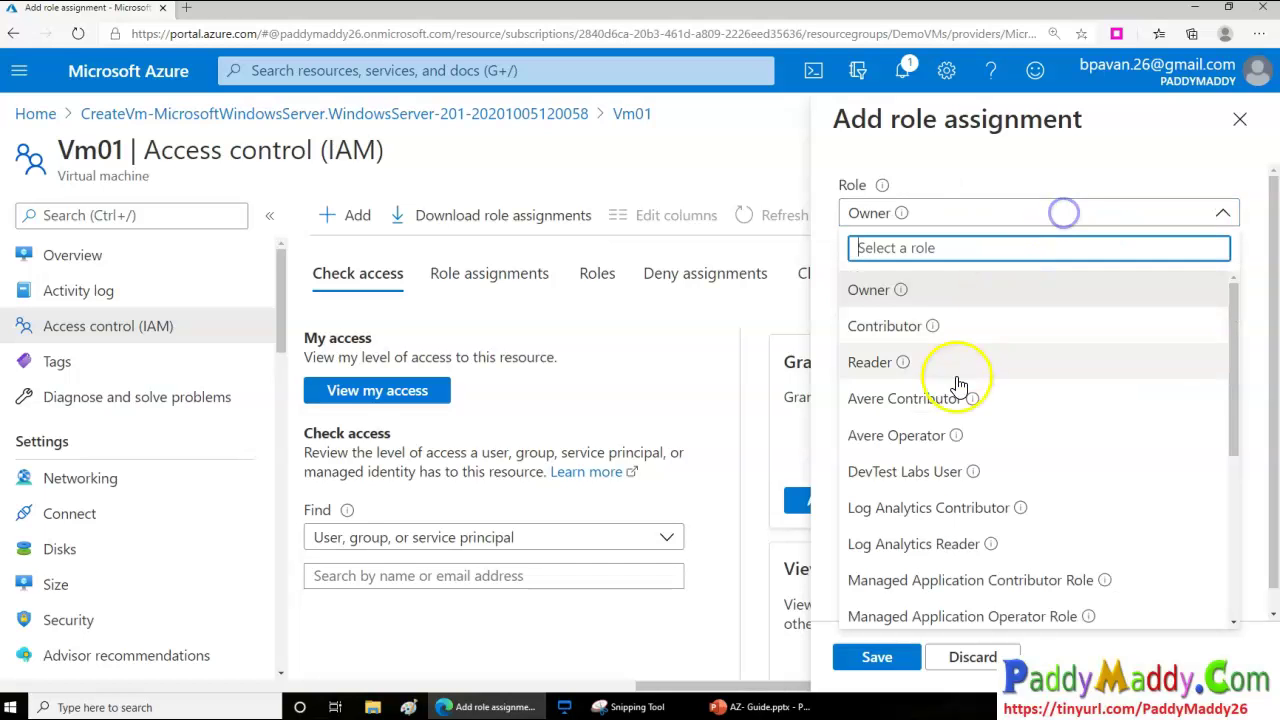
pyautogui.moveTo(975, 399)
pyautogui.moveTo(956, 438)
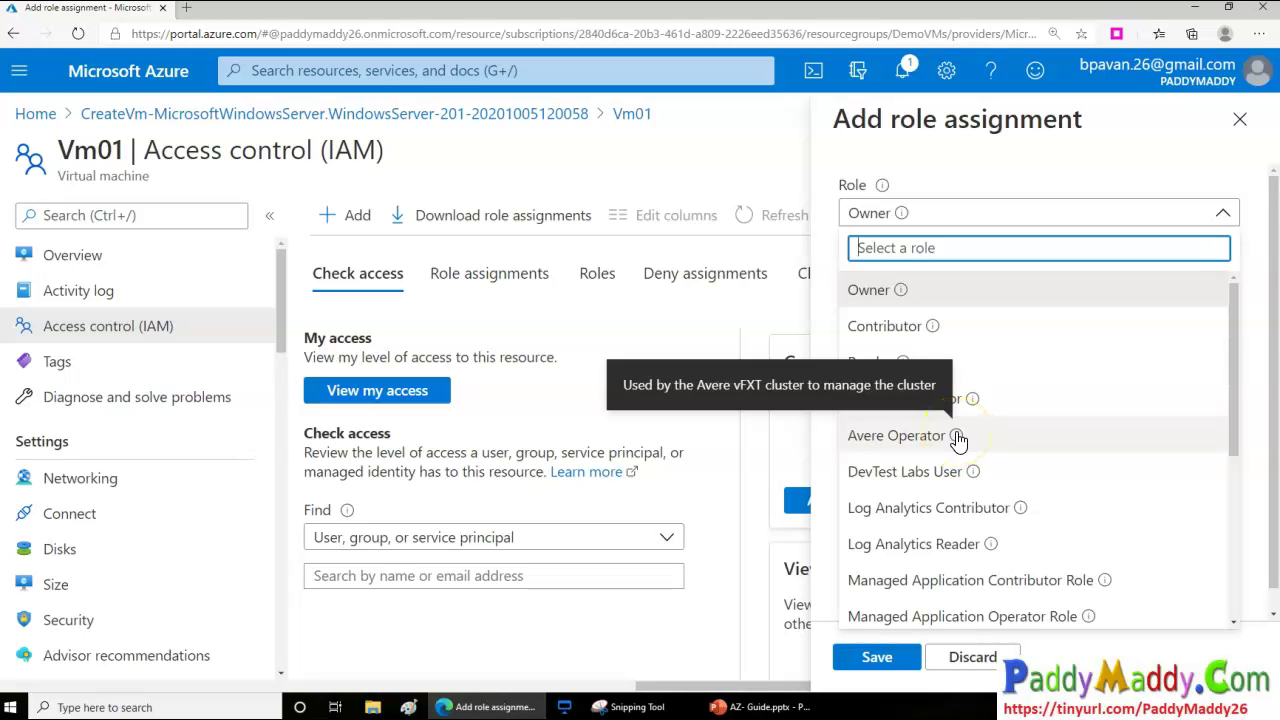
pyautogui.moveTo(902, 366)
pyautogui.scroll(-3, 1046, 490)
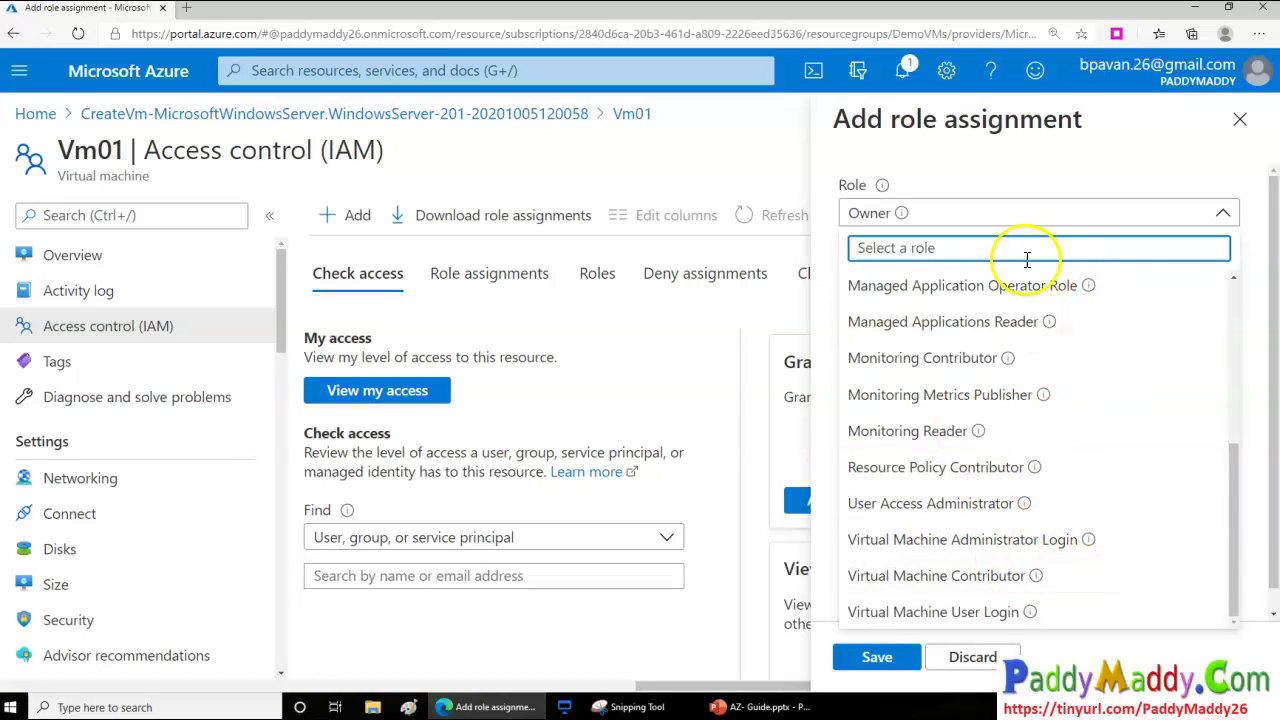
pyautogui.press('Escape')
pyautogui.press('Escape')
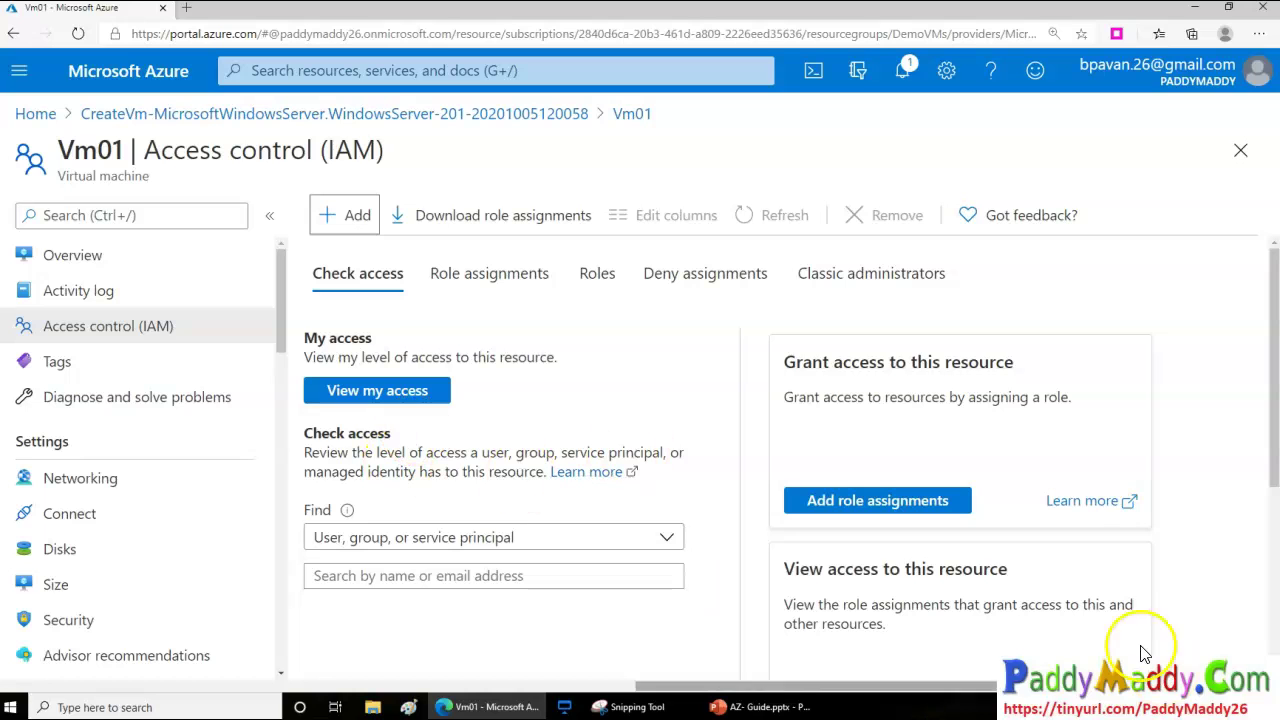
# Download Vm01.rdp from the RDP connect page, targeting 52.146.69.146 on port 3389
pyautogui.click(82, 260)
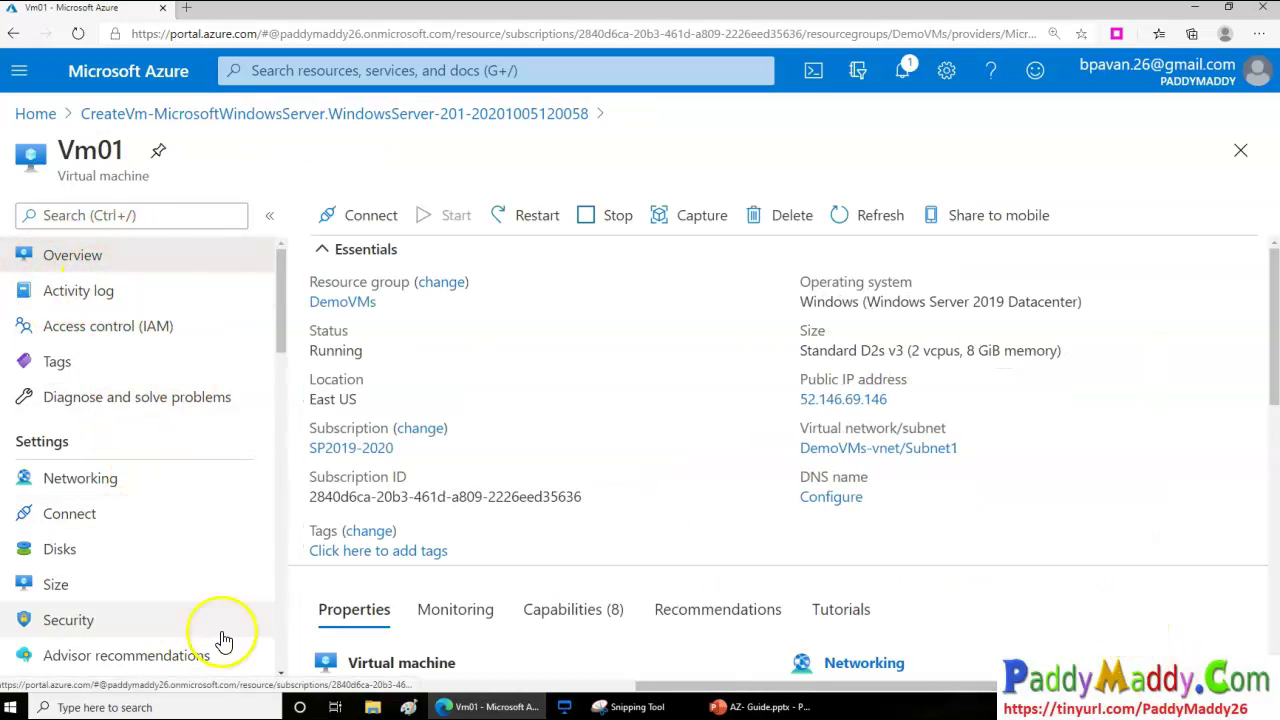
pyautogui.moveTo(278, 306); pyautogui.dragTo(260, 251)
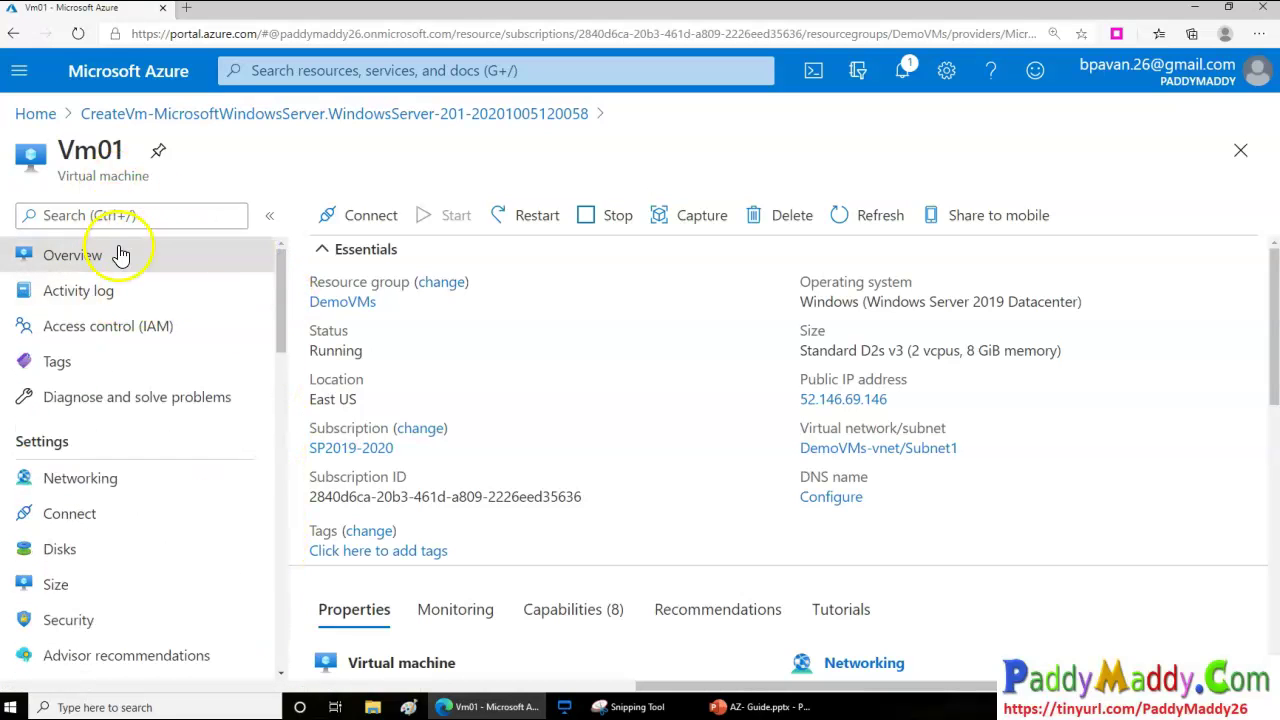
pyautogui.click(359, 219)
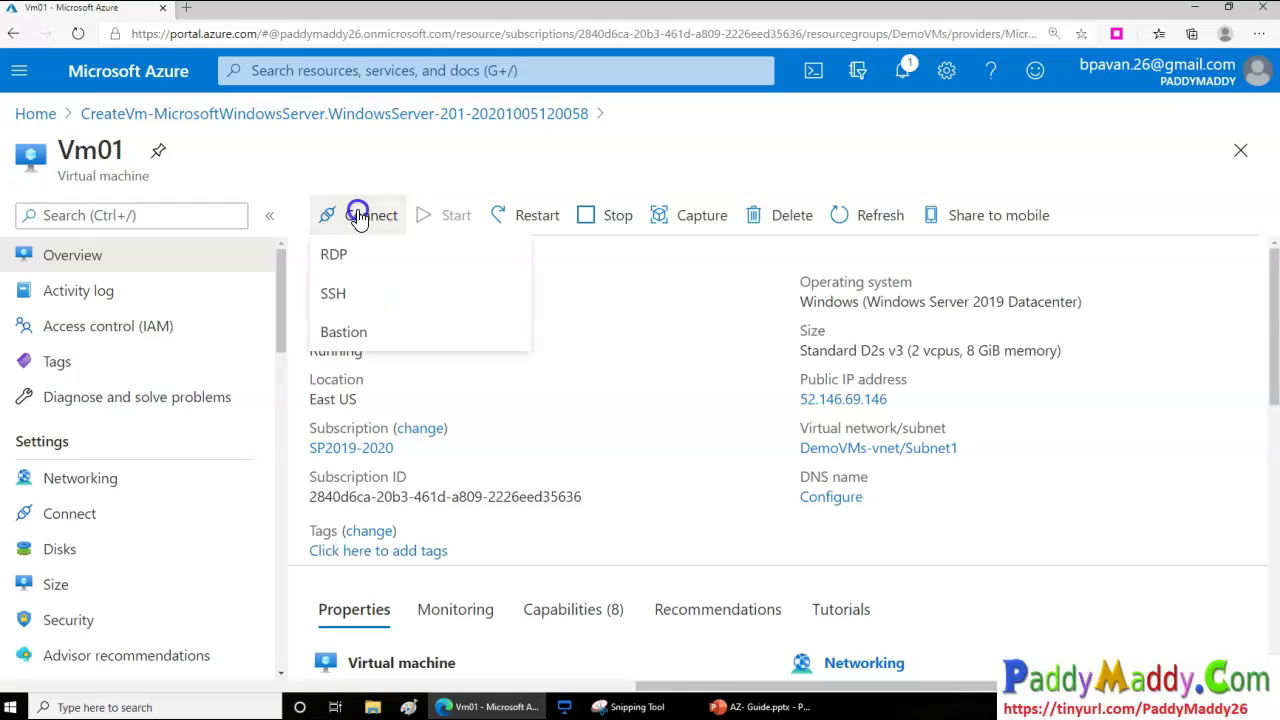
pyautogui.click(357, 226)
pyautogui.click(366, 260)
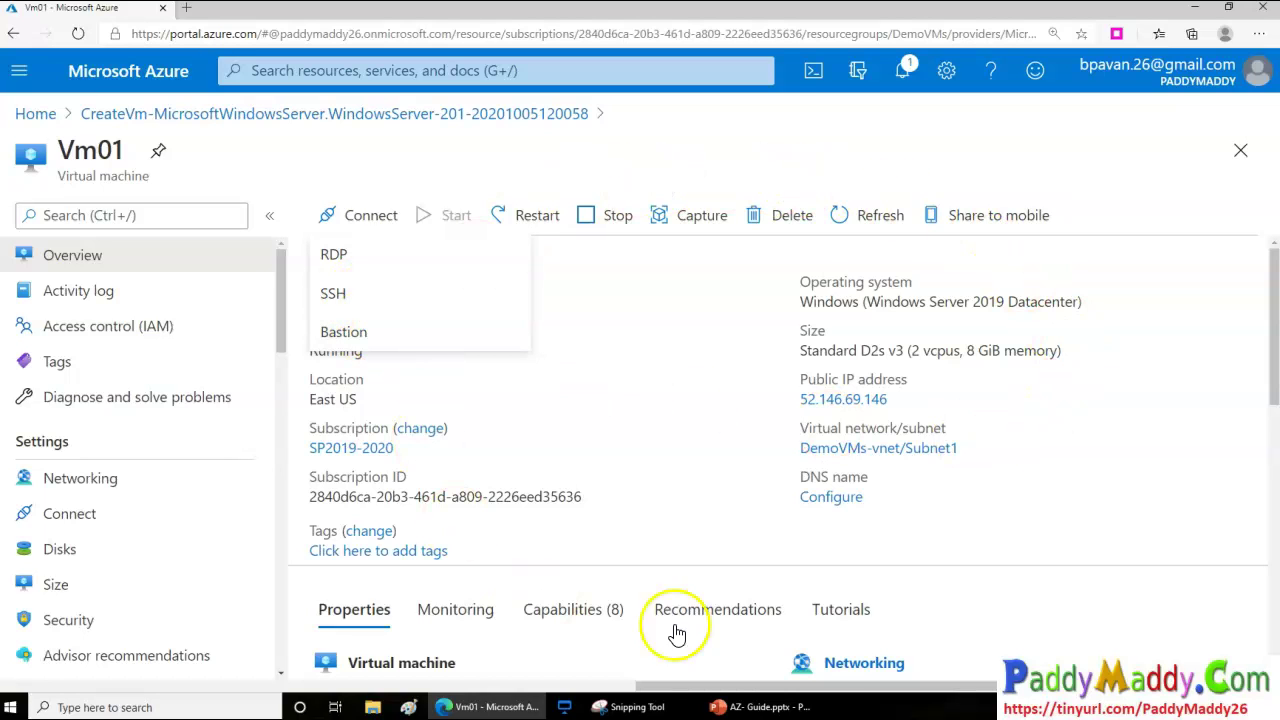
pyautogui.click(347, 252)
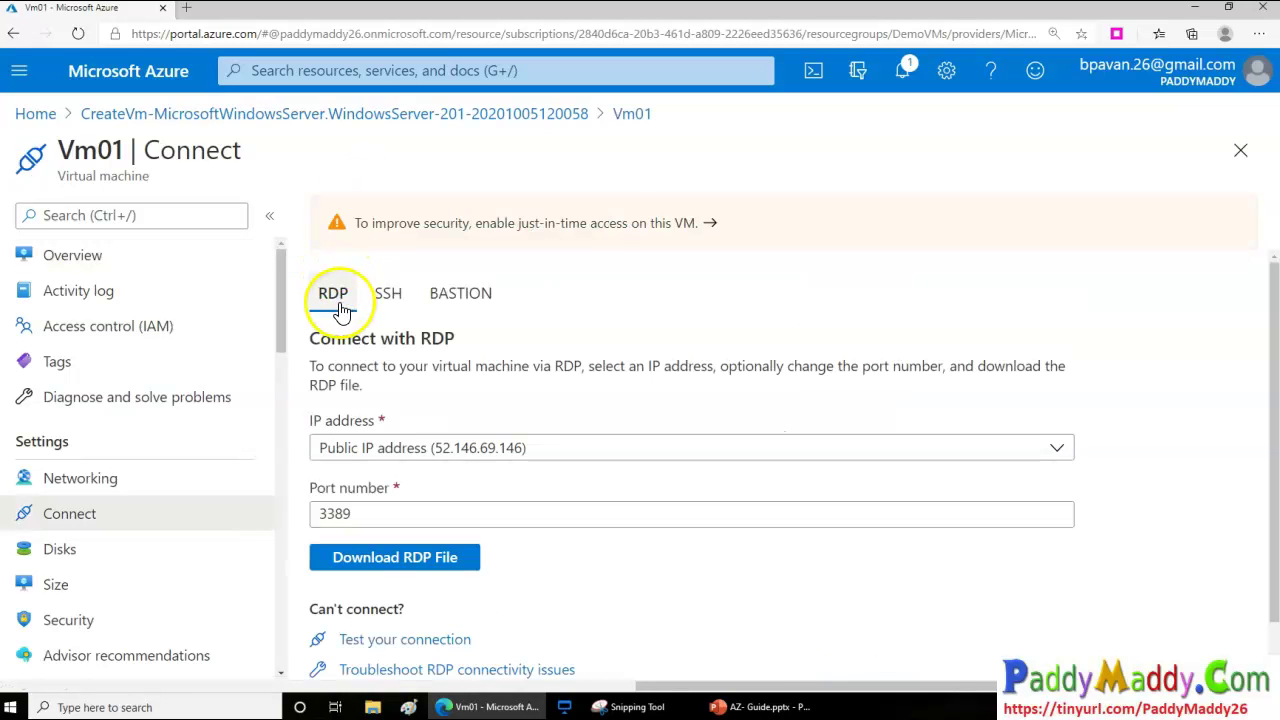
pyautogui.click(371, 570)
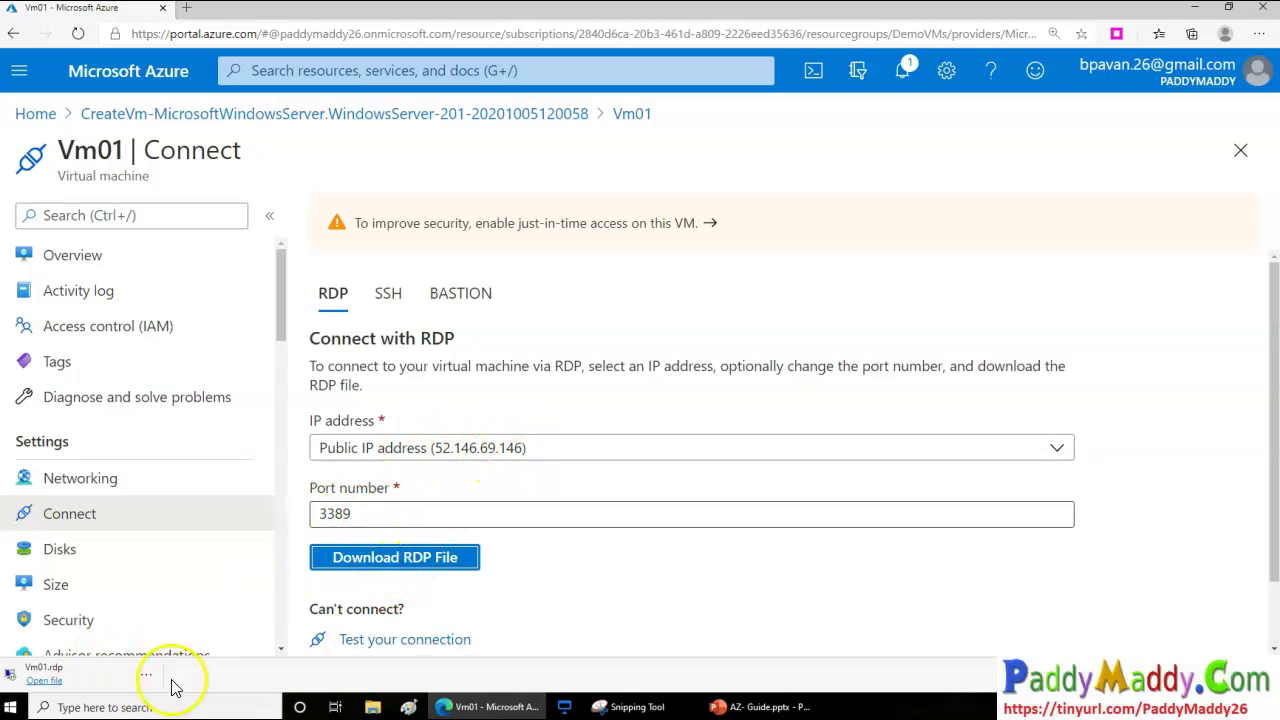
# Open the downloaded Vm01.rdp file and sign in with the VM's administrator credentials
pyautogui.click(108, 682)
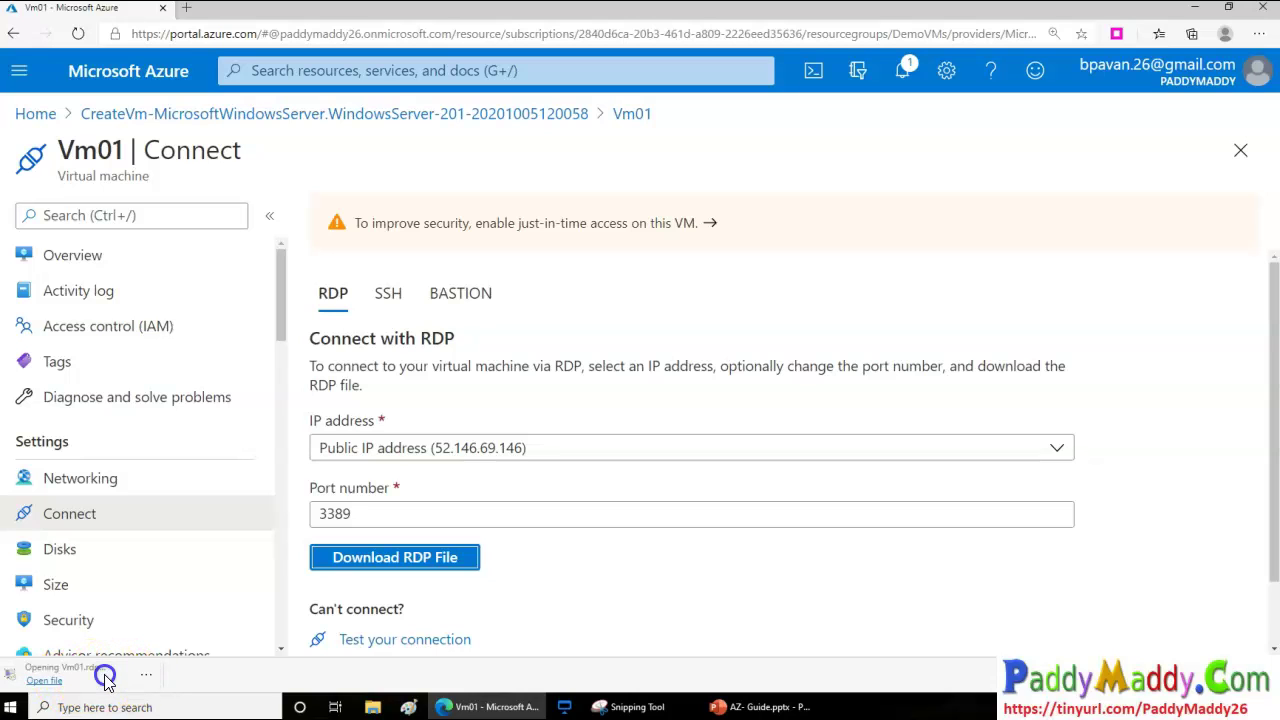
pyautogui.click(728, 460)
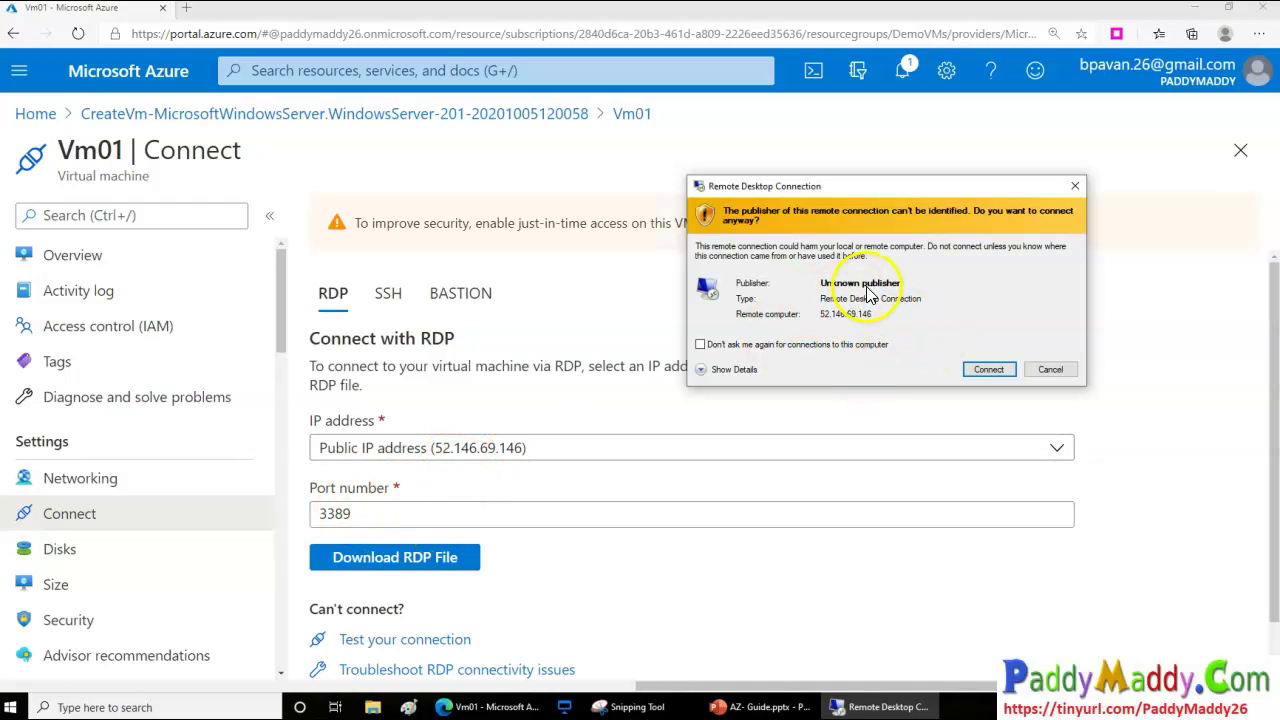
pyautogui.click(987, 369)
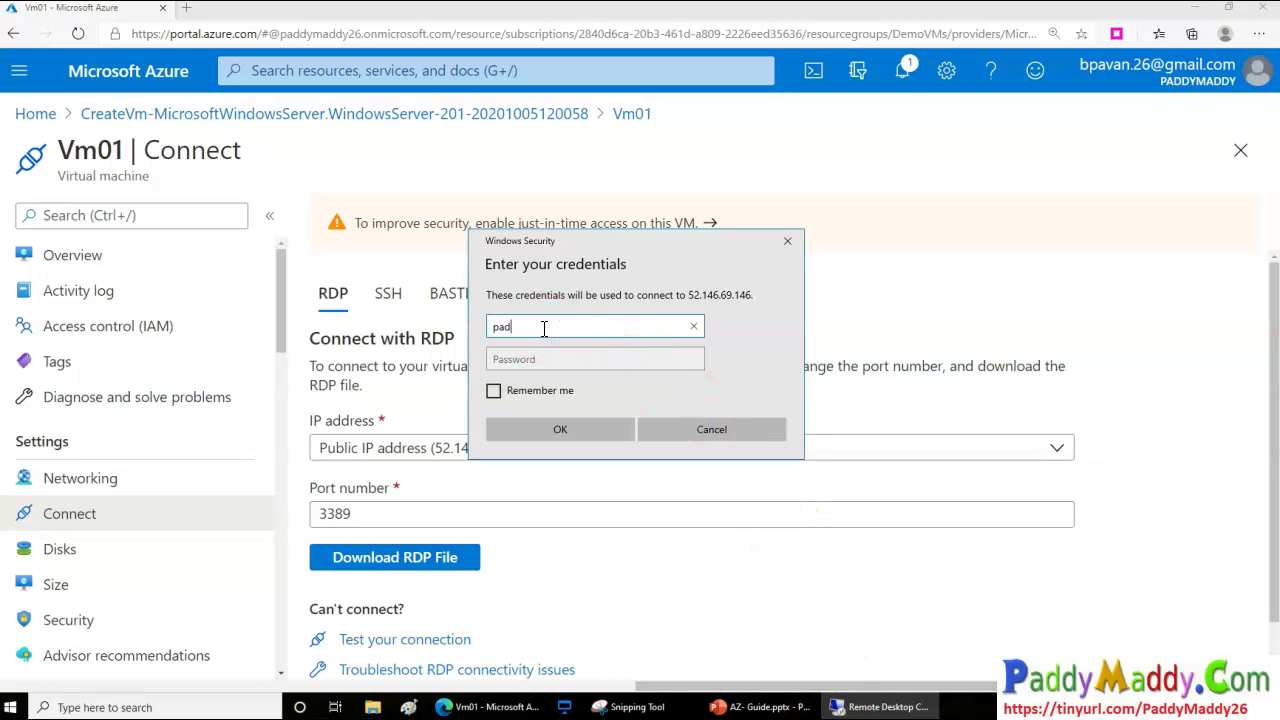
pyautogui.press('Tab')
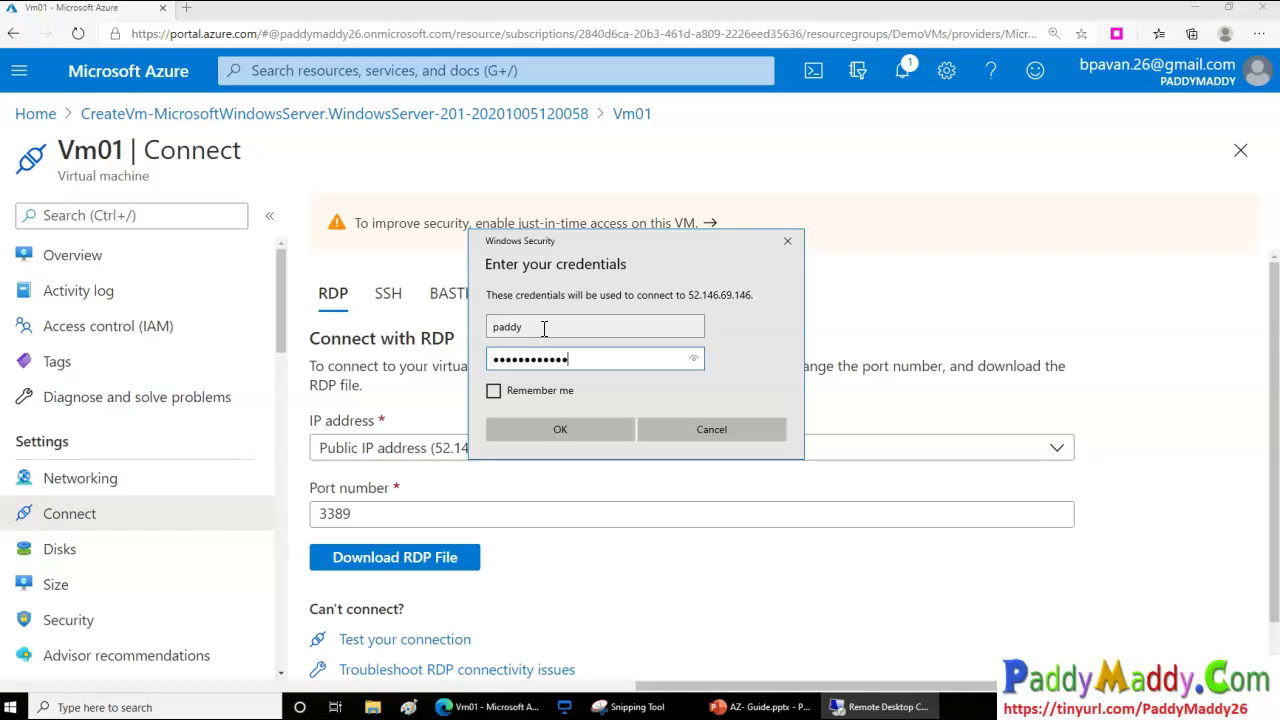
pyautogui.press('Return')
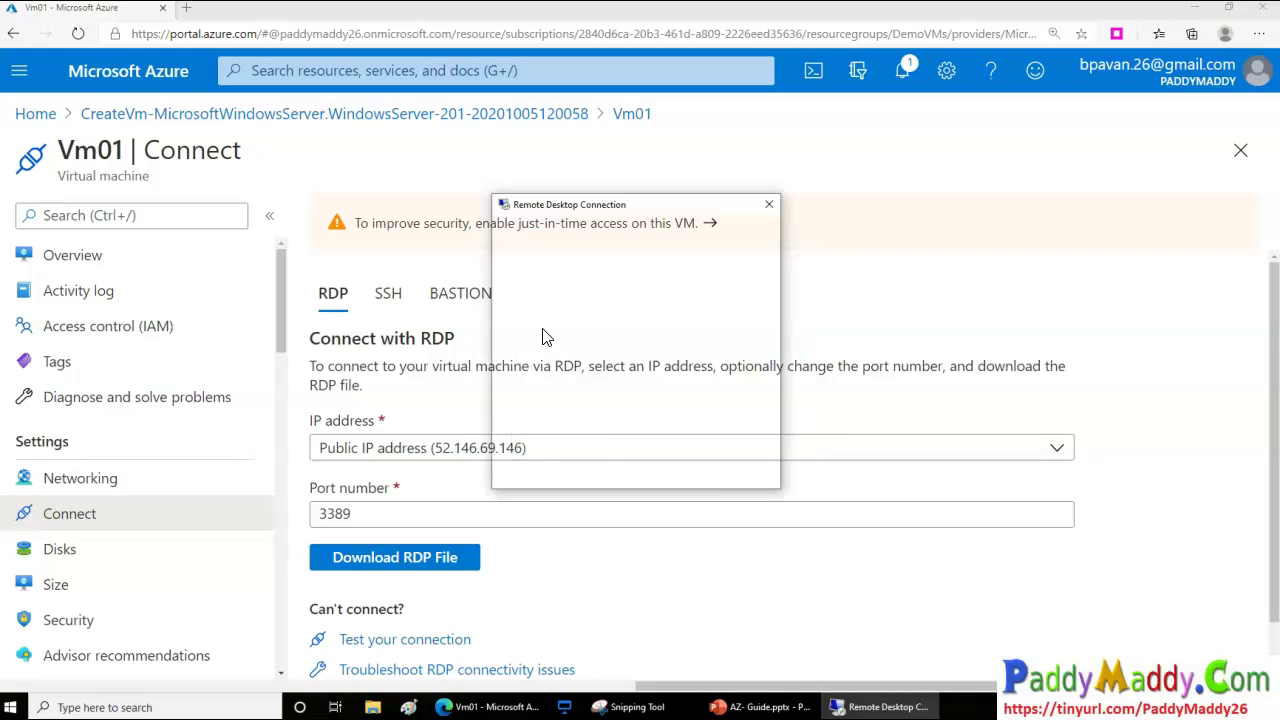
# Accept the certificate, window the remote session, and return to Vm01's Disks page with no data disks
pyautogui.moveTo(628, 205); pyautogui.dragTo(736, 123)
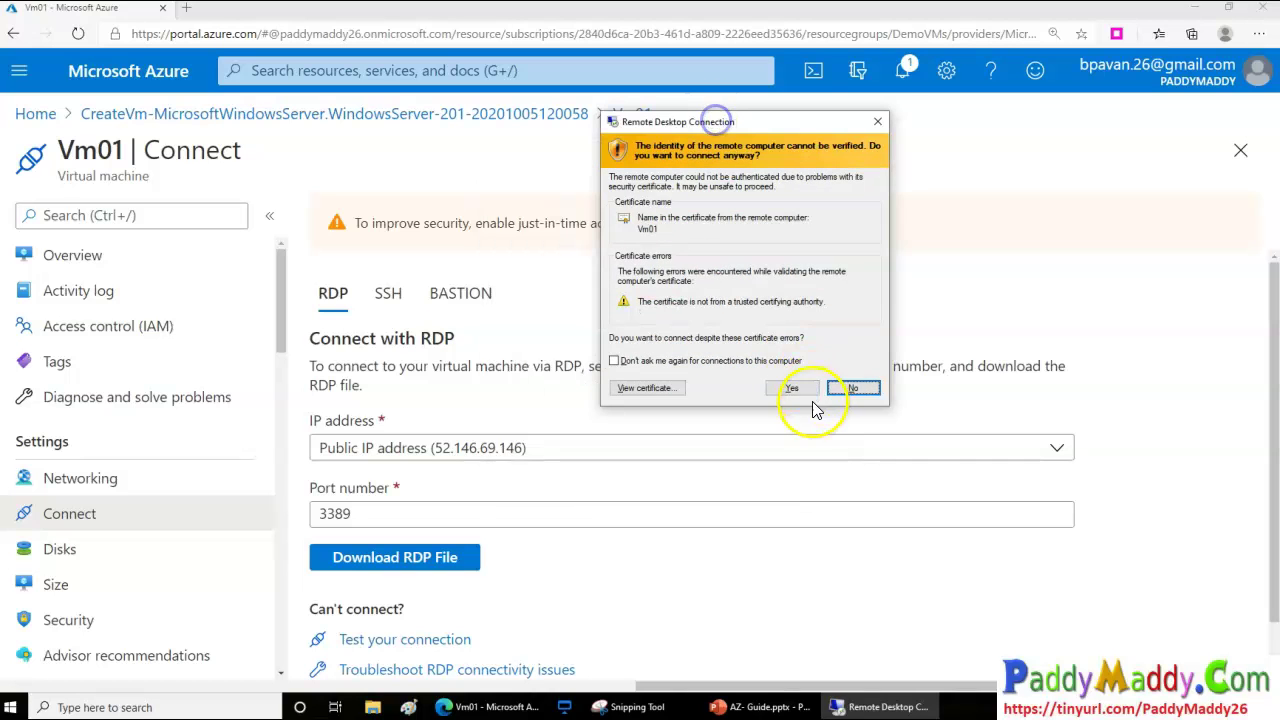
pyautogui.click(806, 396)
pyautogui.moveTo(629, 291); pyautogui.dragTo(717, 229)
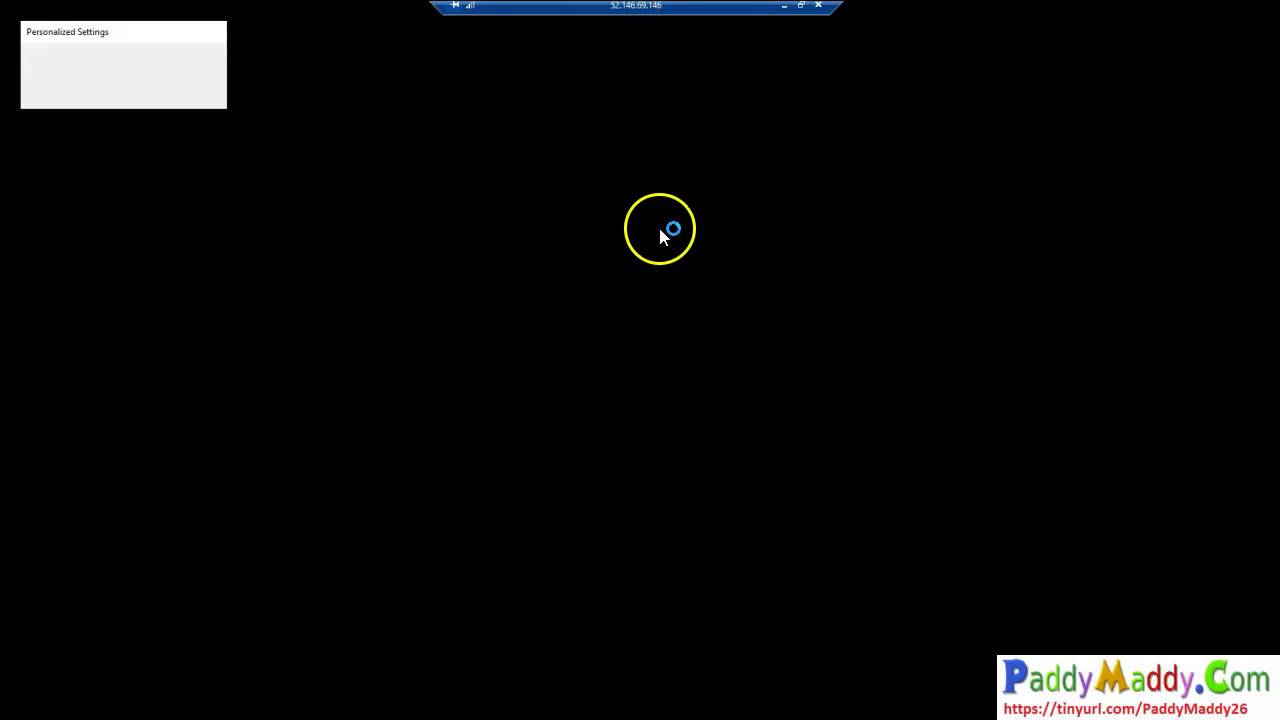
pyautogui.doubleClick(705, 8)
pyautogui.moveTo(722, 46); pyautogui.dragTo(778, 93)
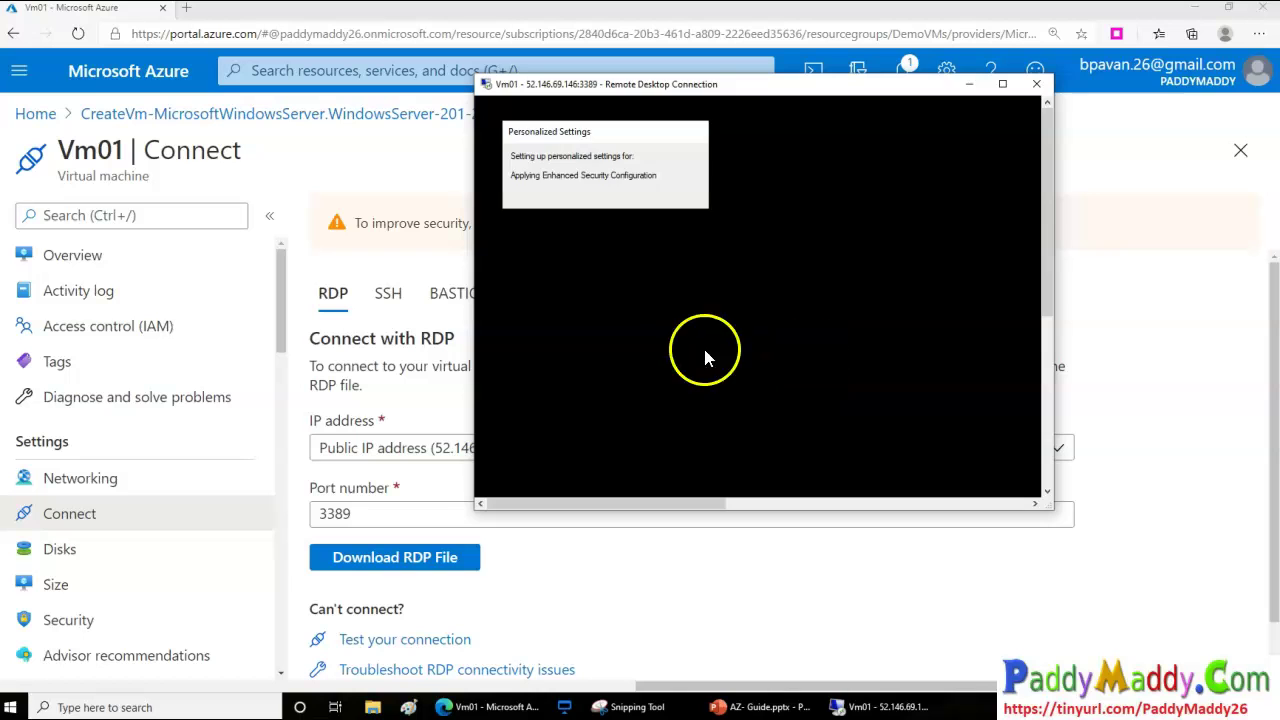
pyautogui.click(34, 549)
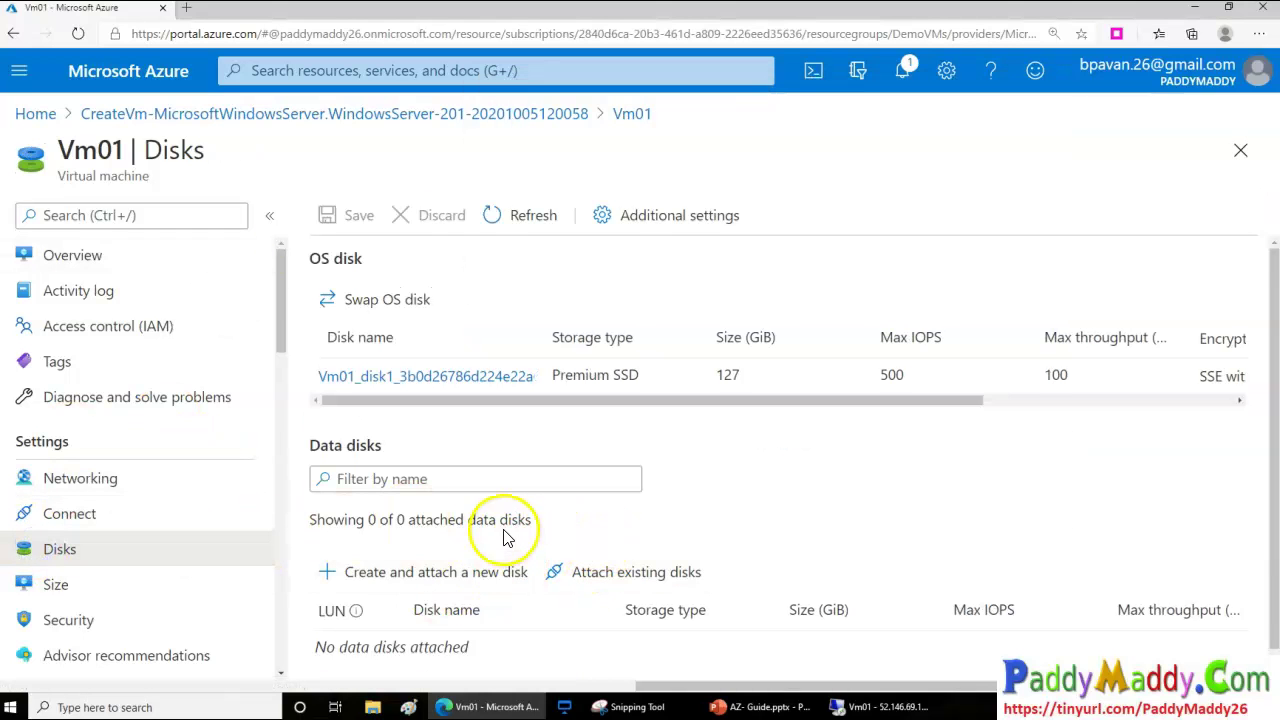
# Browse Vm01's 56 available sizes by series, then bring the Server Manager remote session forward
pyautogui.scroll(-1, 505, 537)
pyautogui.scroll(-3, 140, 478)
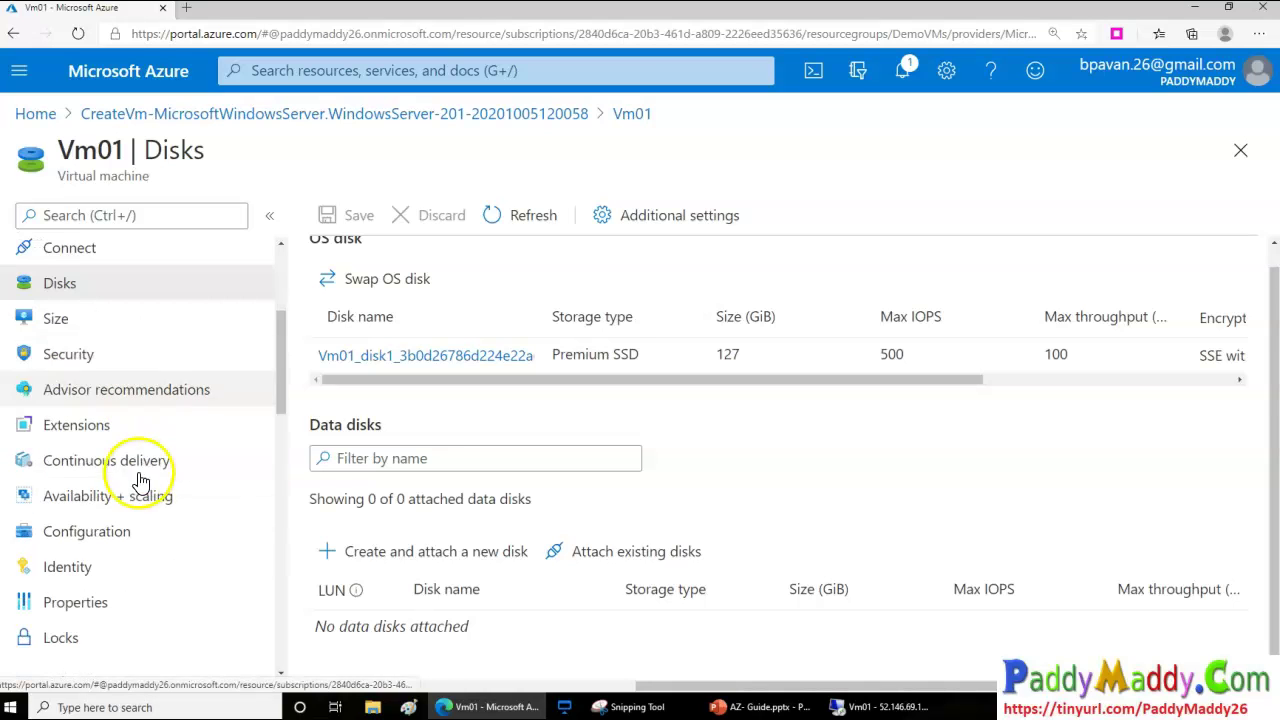
pyautogui.scroll(2, 71, 434)
pyautogui.click(68, 517)
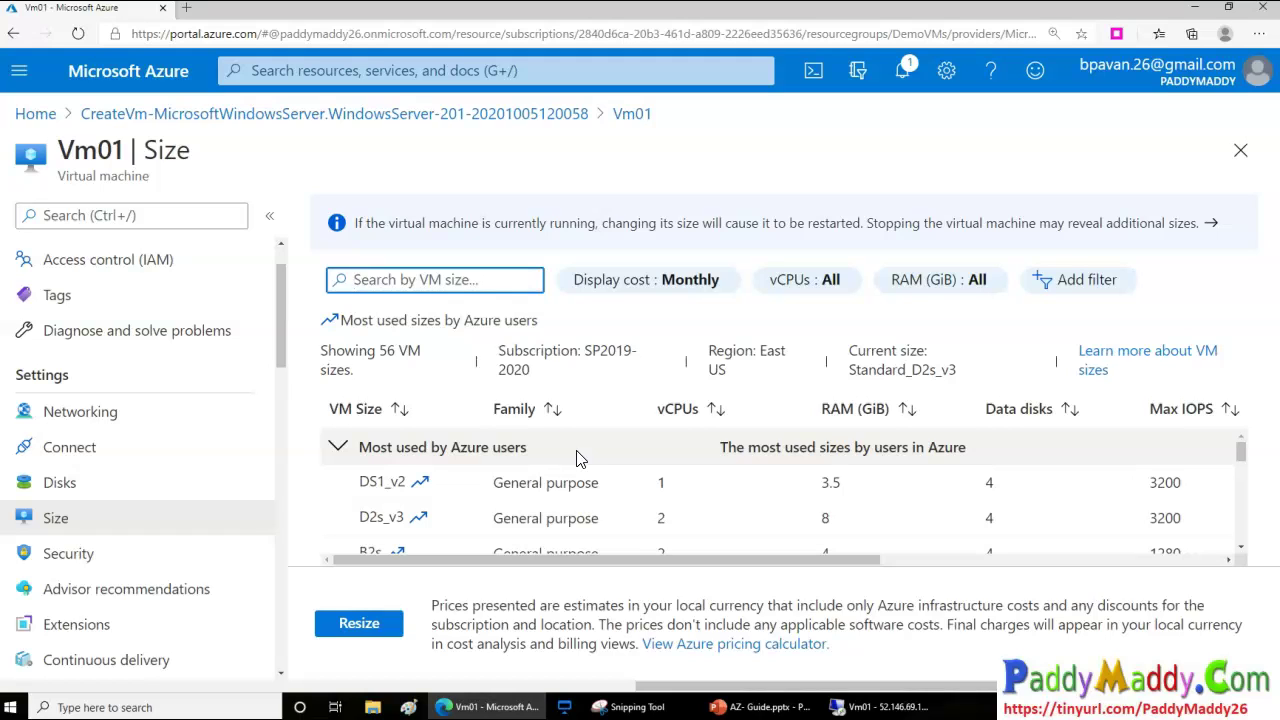
pyautogui.click(350, 451)
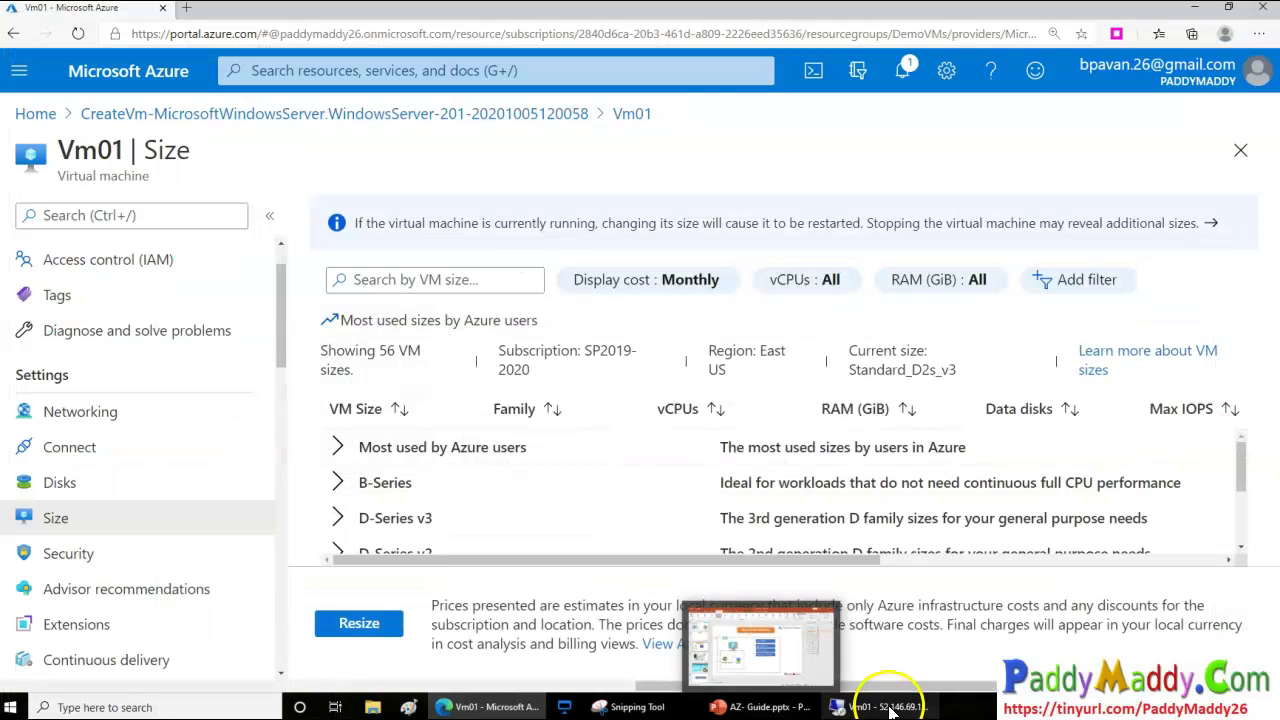
pyautogui.click(890, 708)
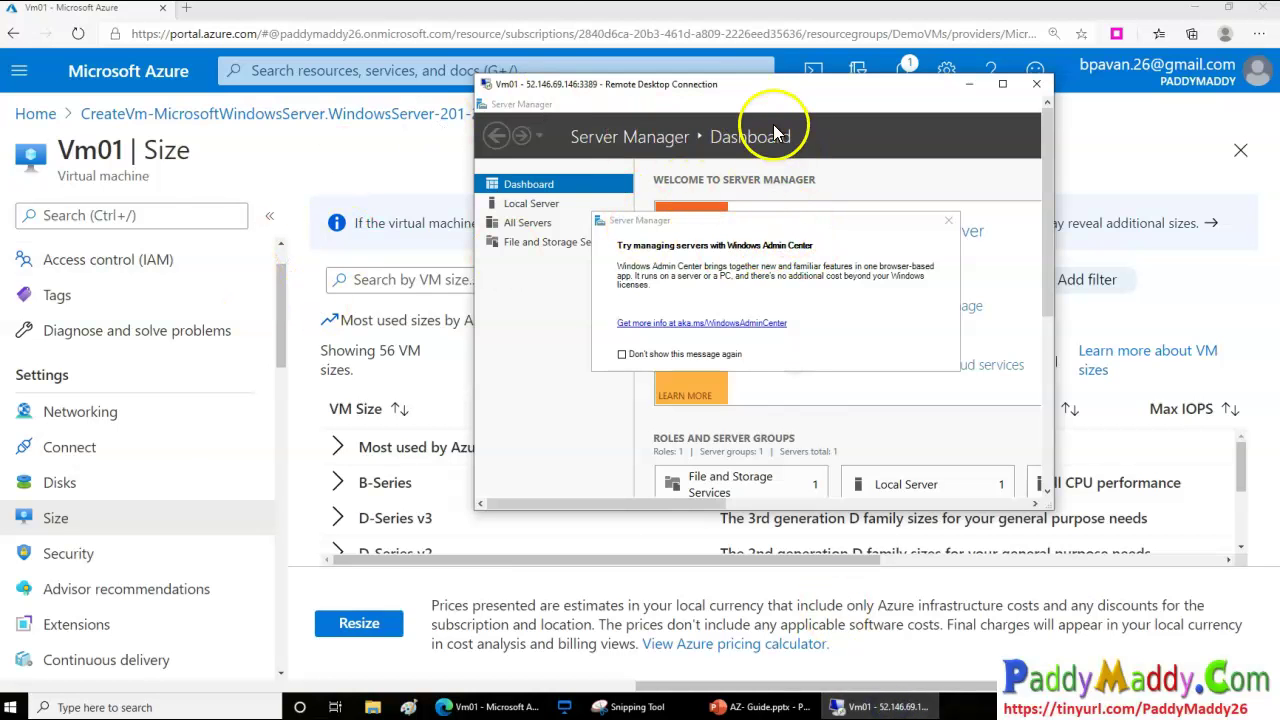
# Maximize the Vm01 session and dismiss the network discovery and Windows Admin Center prompts
pyautogui.doubleClick(760, 93)
pyautogui.click(1116, 278)
pyautogui.click(157, 253)
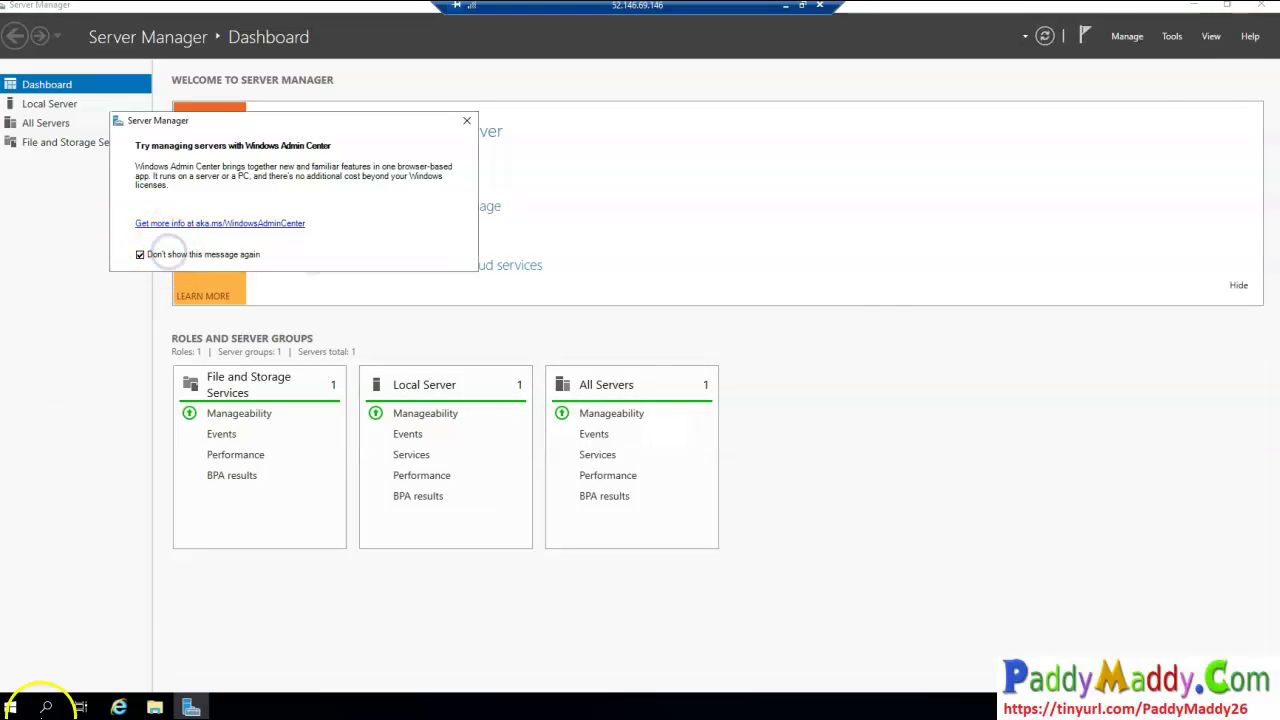
pyautogui.click(1198, 10)
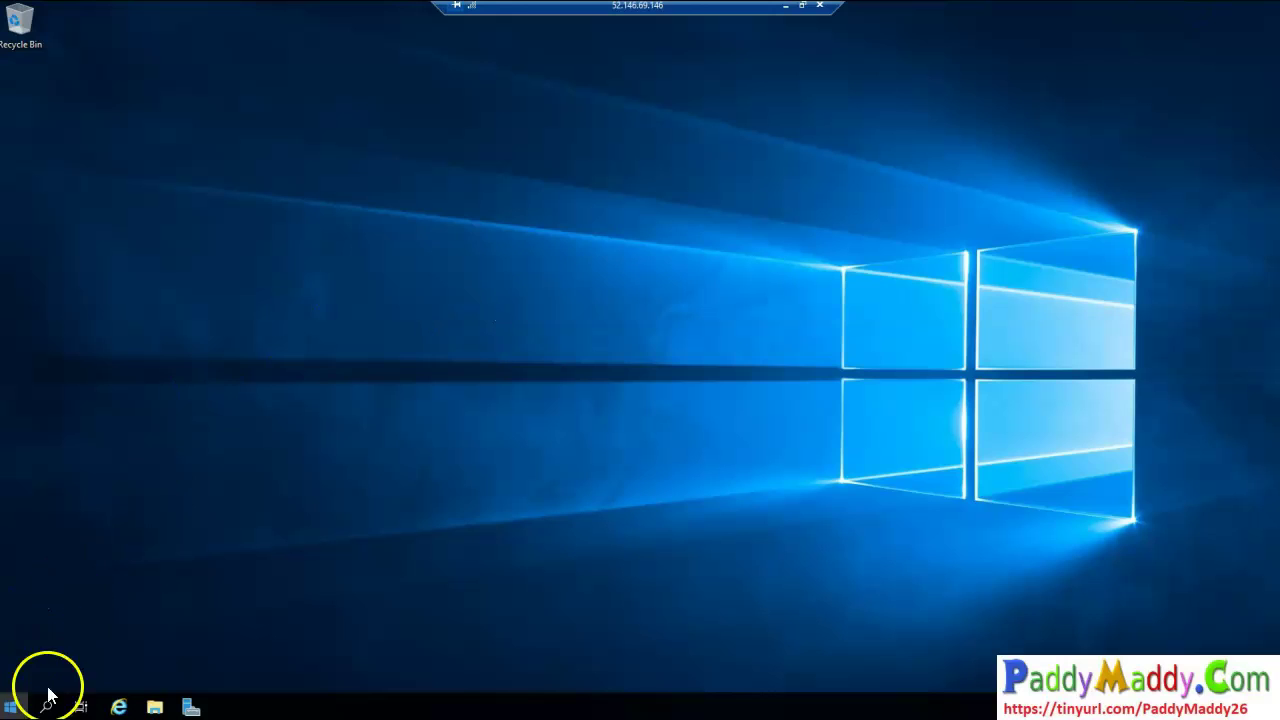
# Reopen Server Manager, close its tip, and open This PC showing drives C:, D: and E:
pyautogui.click(10, 707)
pyautogui.click(256, 314)
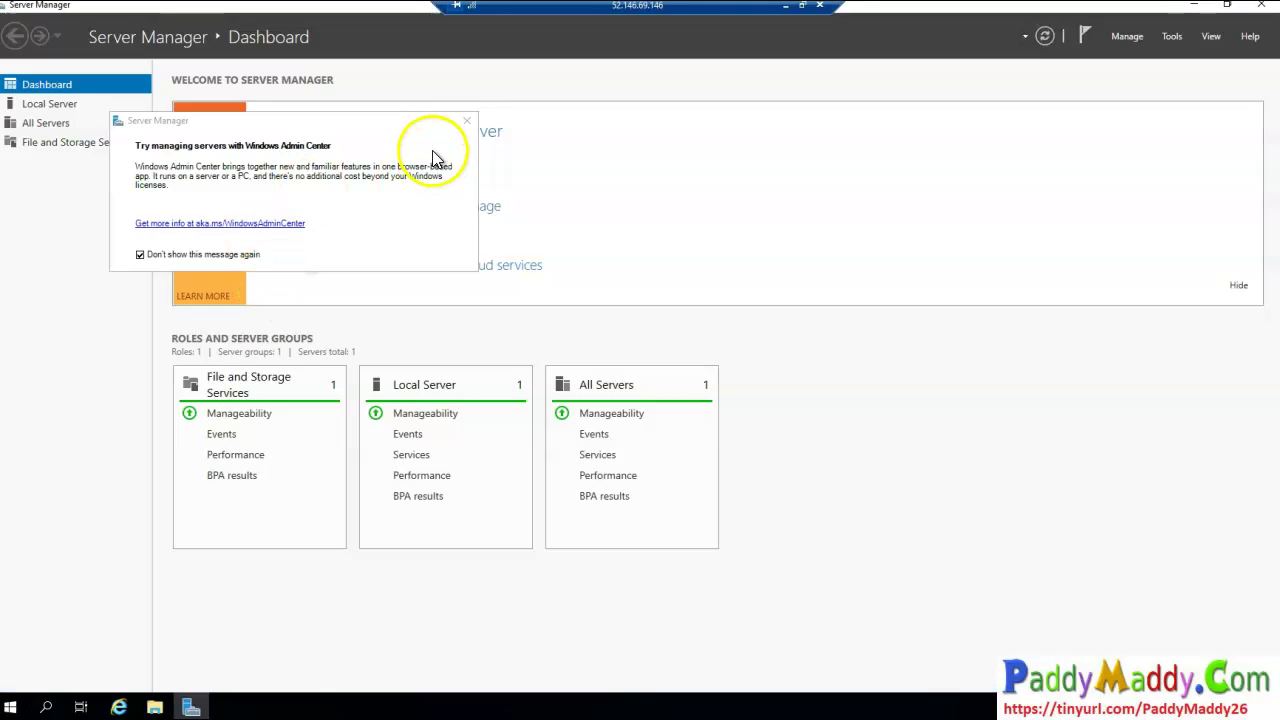
pyautogui.click(467, 122)
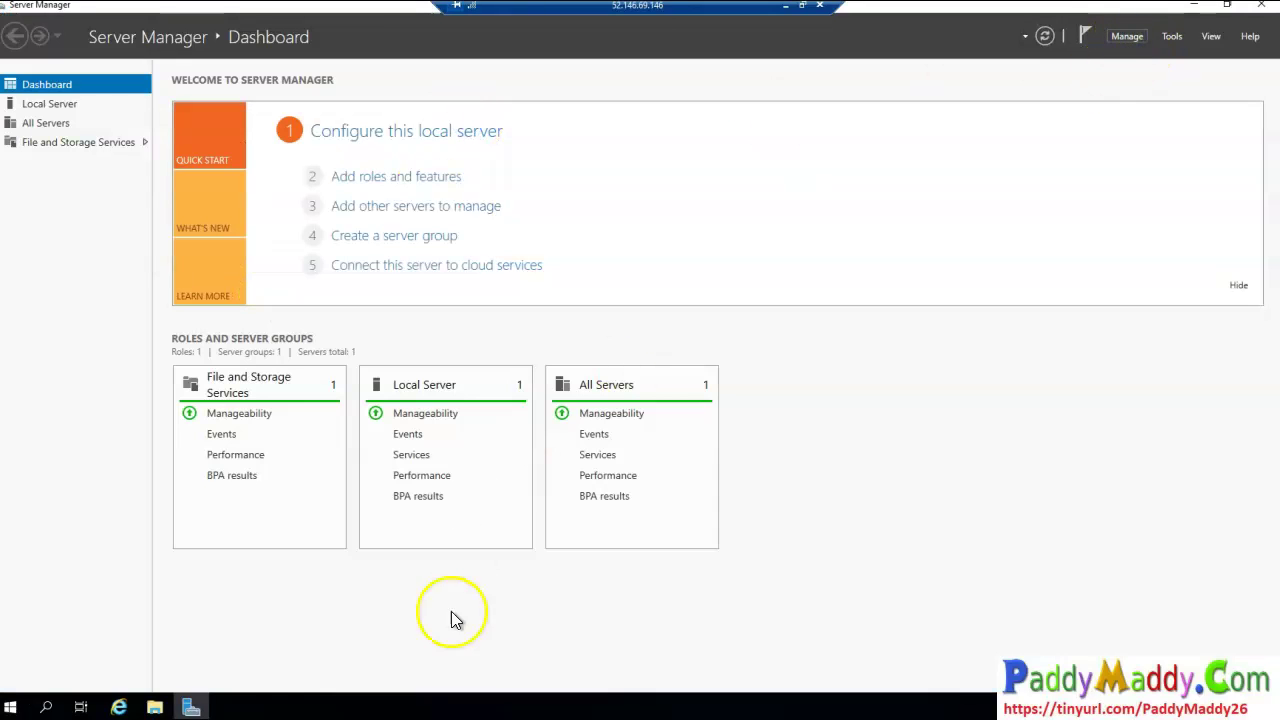
pyautogui.click(143, 711)
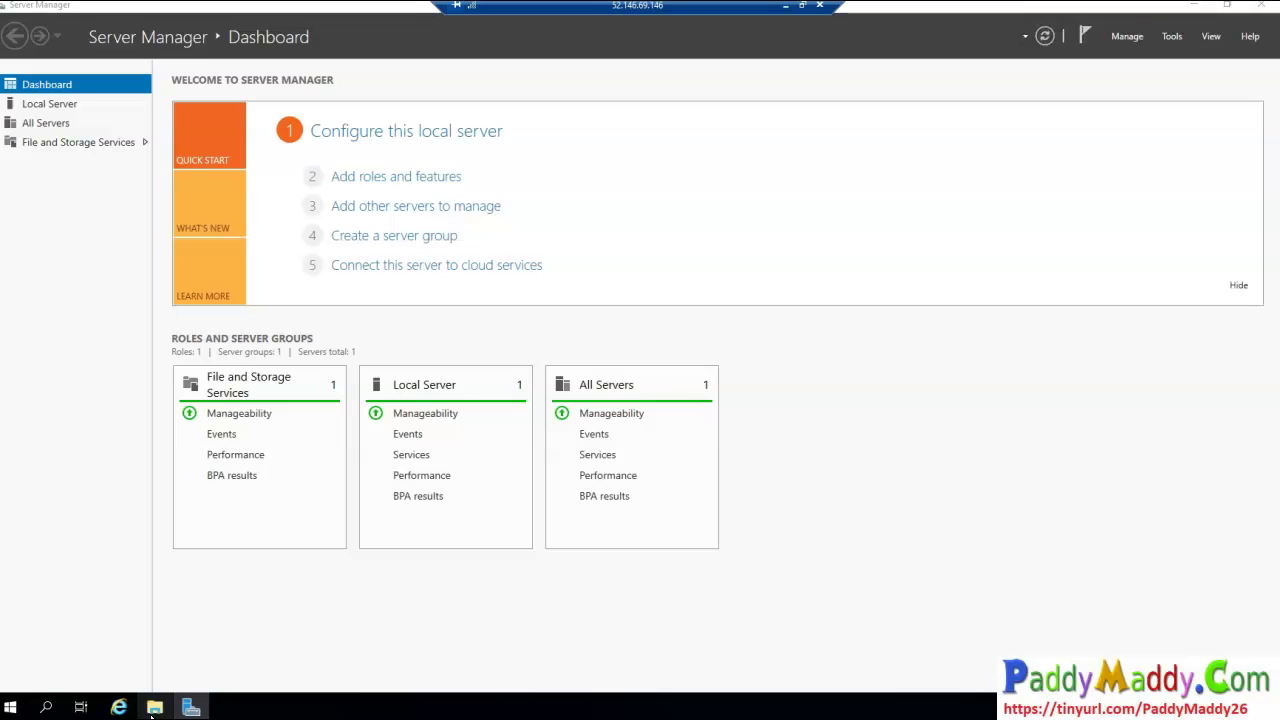
pyautogui.click(272, 298)
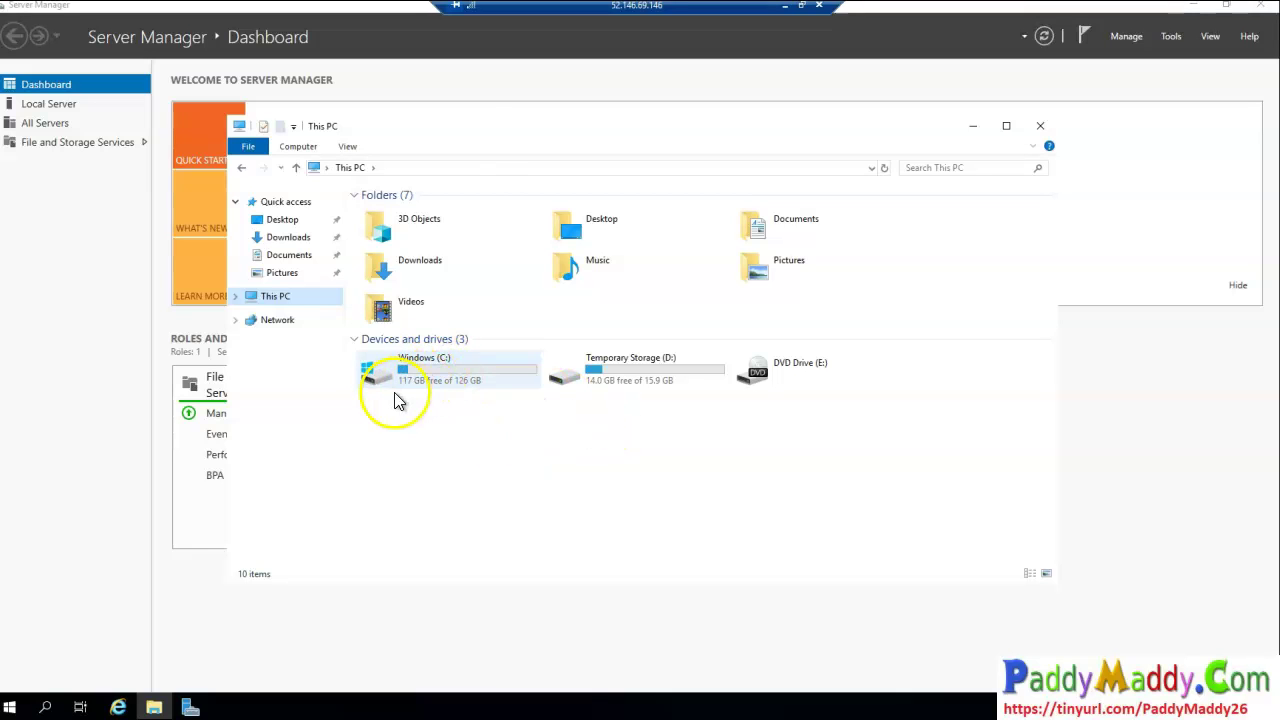
# Open Temporary Storage (D:) and read its DATALOSS_WARNING_README file in Notepad
pyautogui.click(465, 390)
pyautogui.click(520, 443)
pyautogui.click(645, 382)
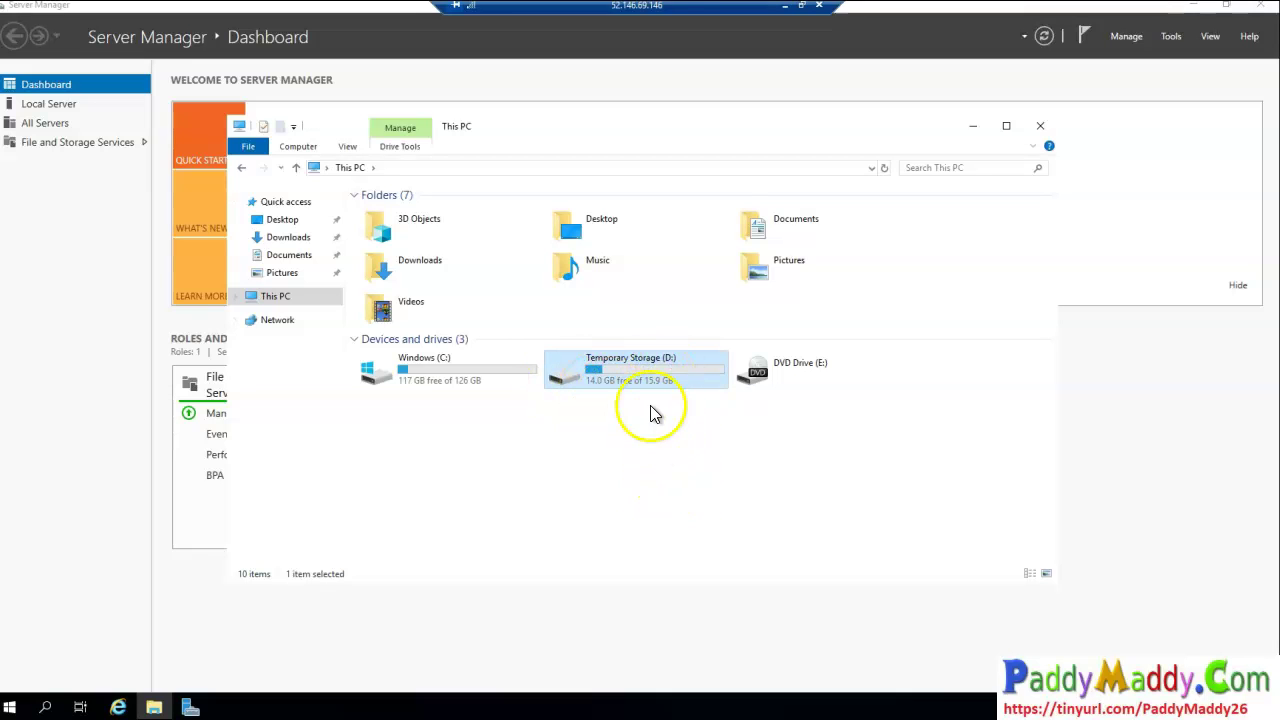
pyautogui.doubleClick(627, 372)
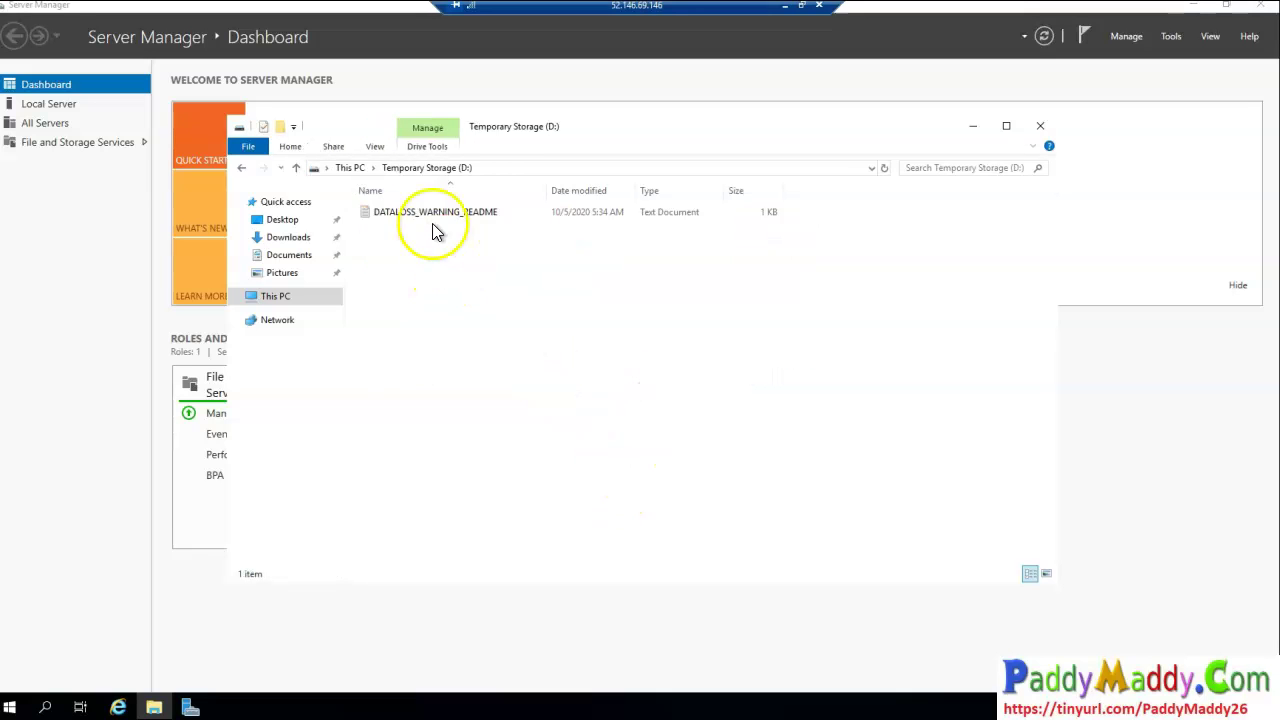
pyautogui.doubleClick(388, 222)
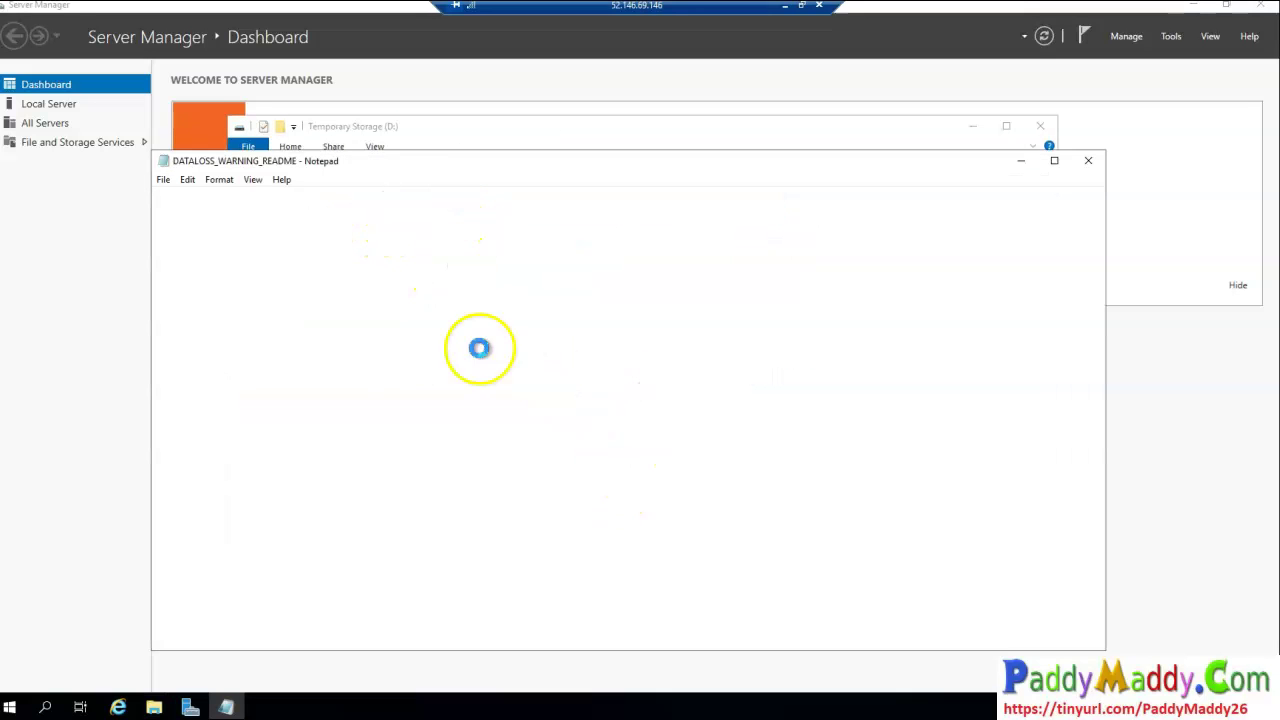
pyautogui.keyDown('shift'); pyautogui.click(495, 326); pyautogui.keyUp('shift')
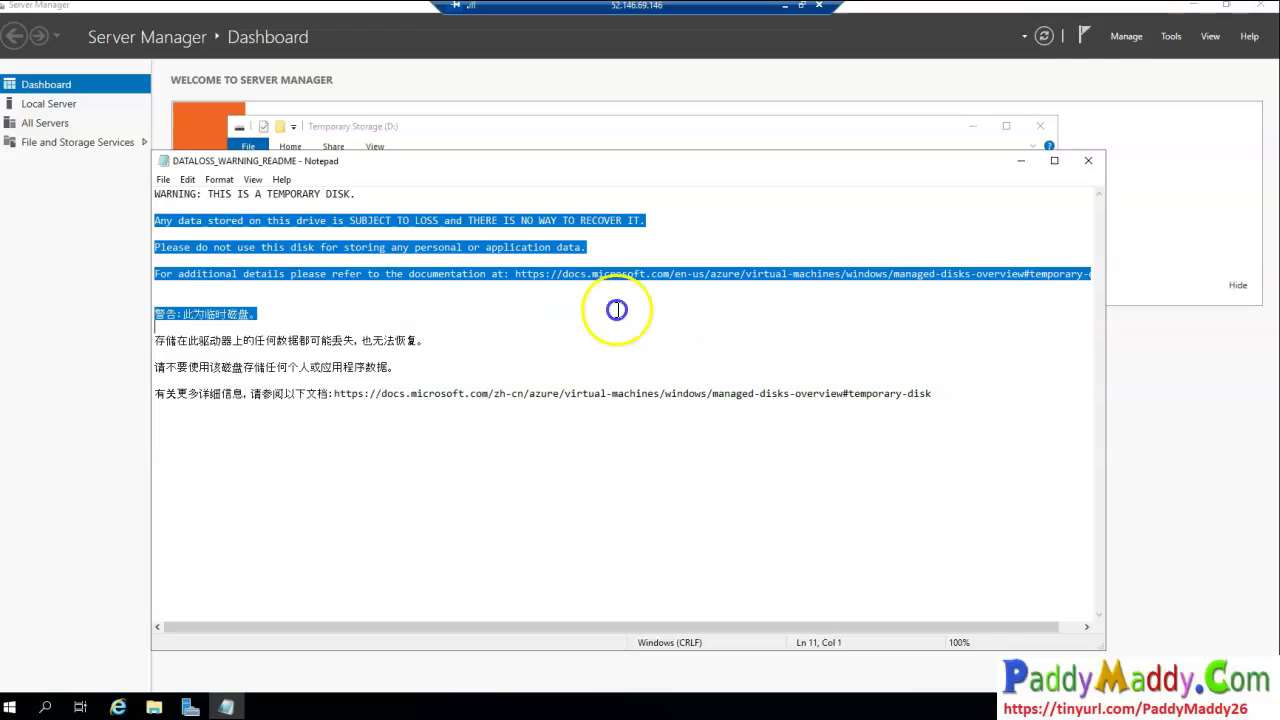
pyautogui.moveTo(773, 305); pyautogui.dragTo(764, 276)
pyautogui.click(1088, 163)
# Return to This PC, then go to Vm01's Disks page in the portal
pyautogui.click(364, 170)
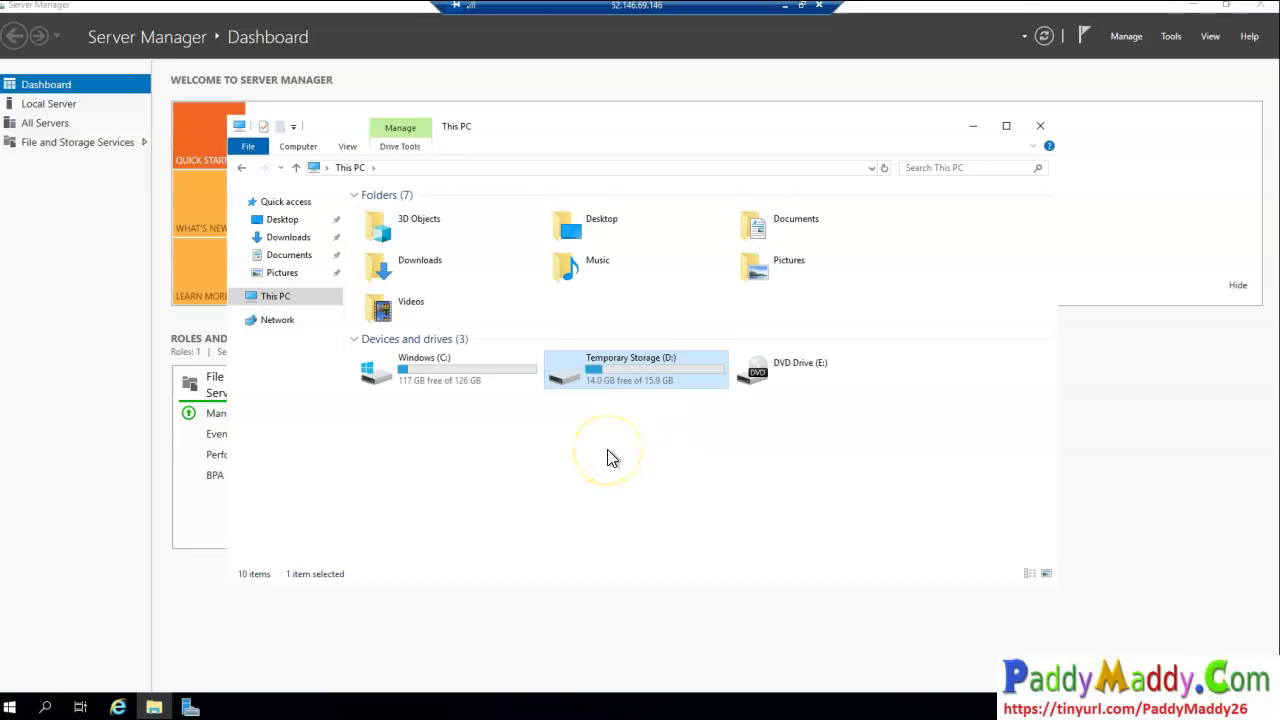
pyautogui.click(785, 6)
pyautogui.click(68, 494)
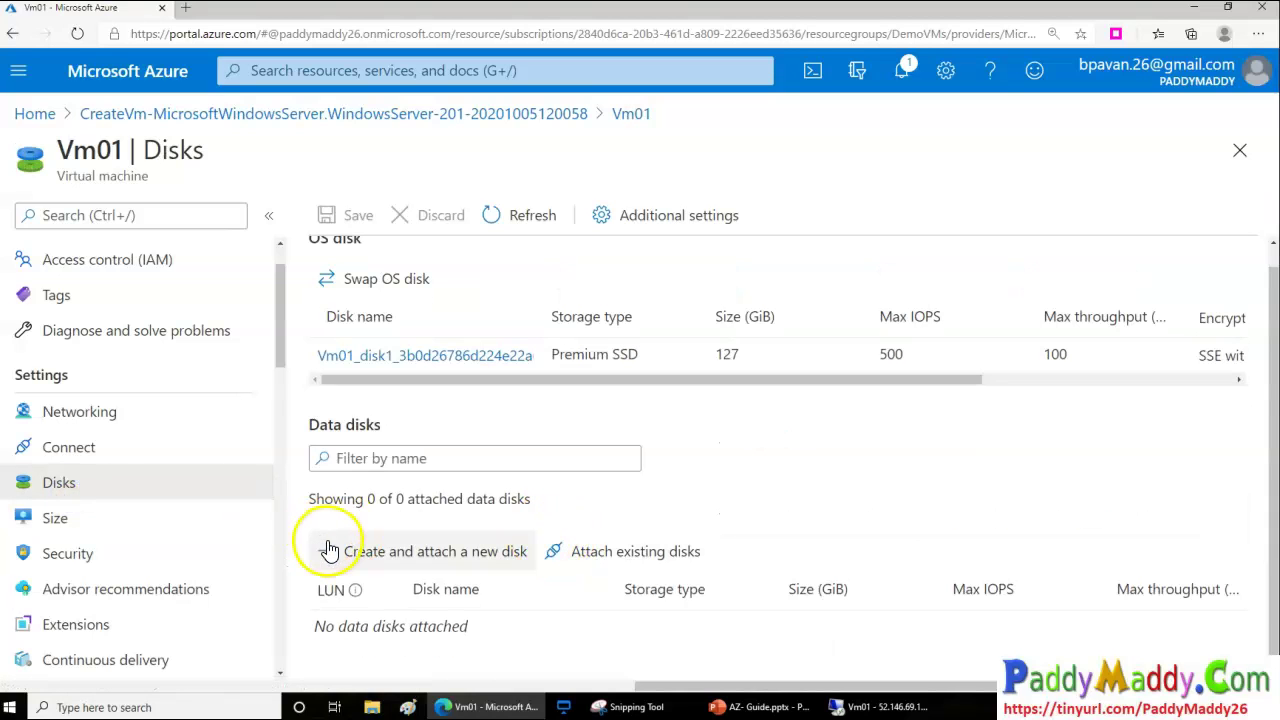
# Create a new data disk named 'drive' with Read/write host caching and save it
pyautogui.click(445, 560)
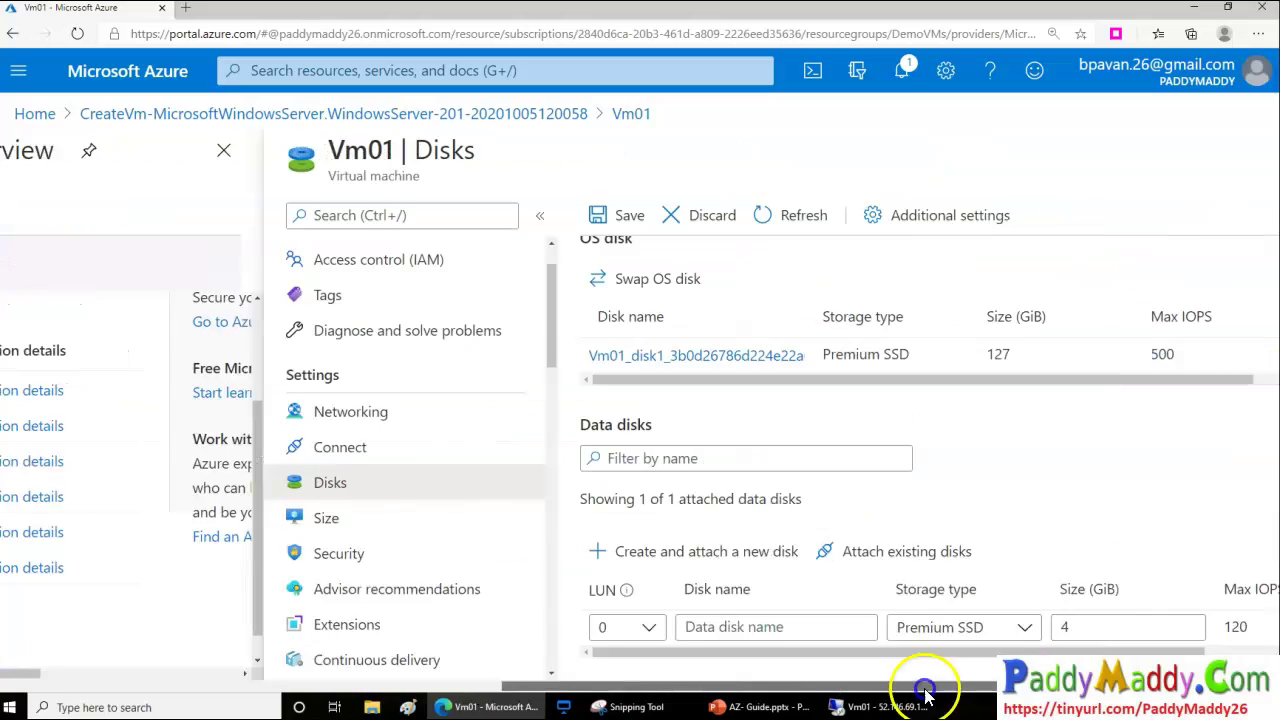
pyautogui.moveTo(898, 652); pyautogui.dragTo(1208, 652)
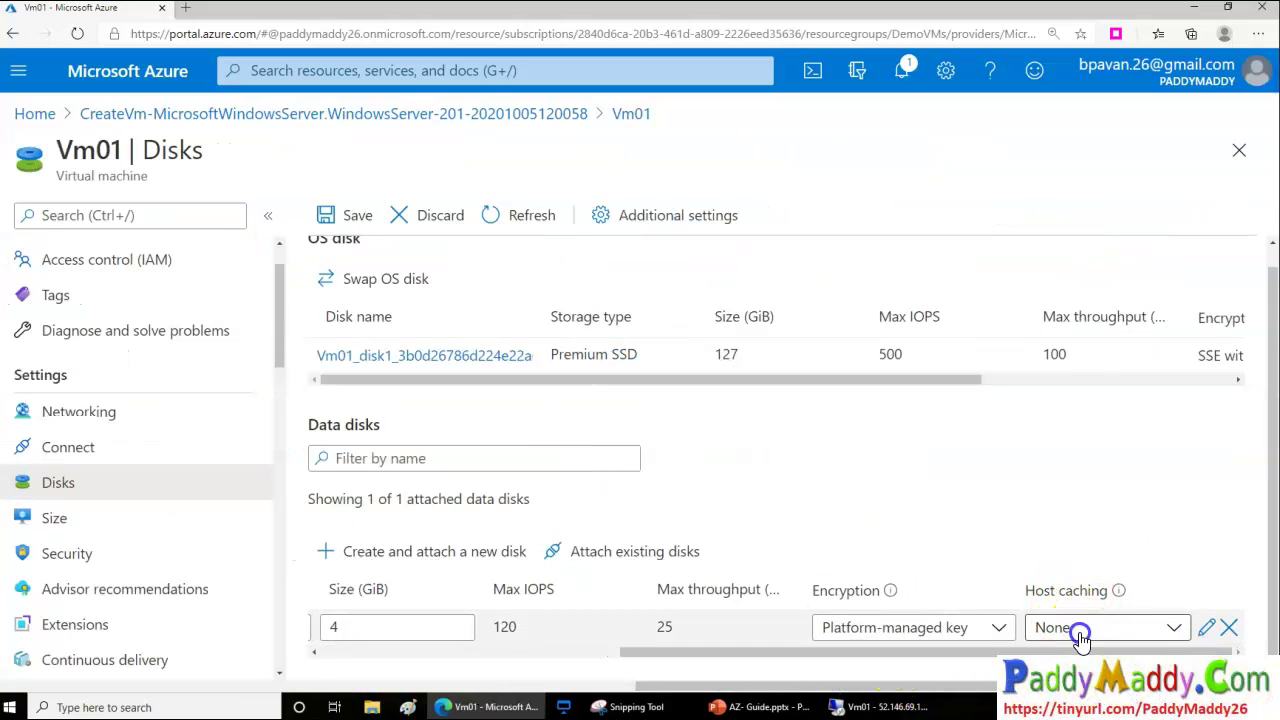
pyautogui.click(1060, 627)
pyautogui.click(1085, 597)
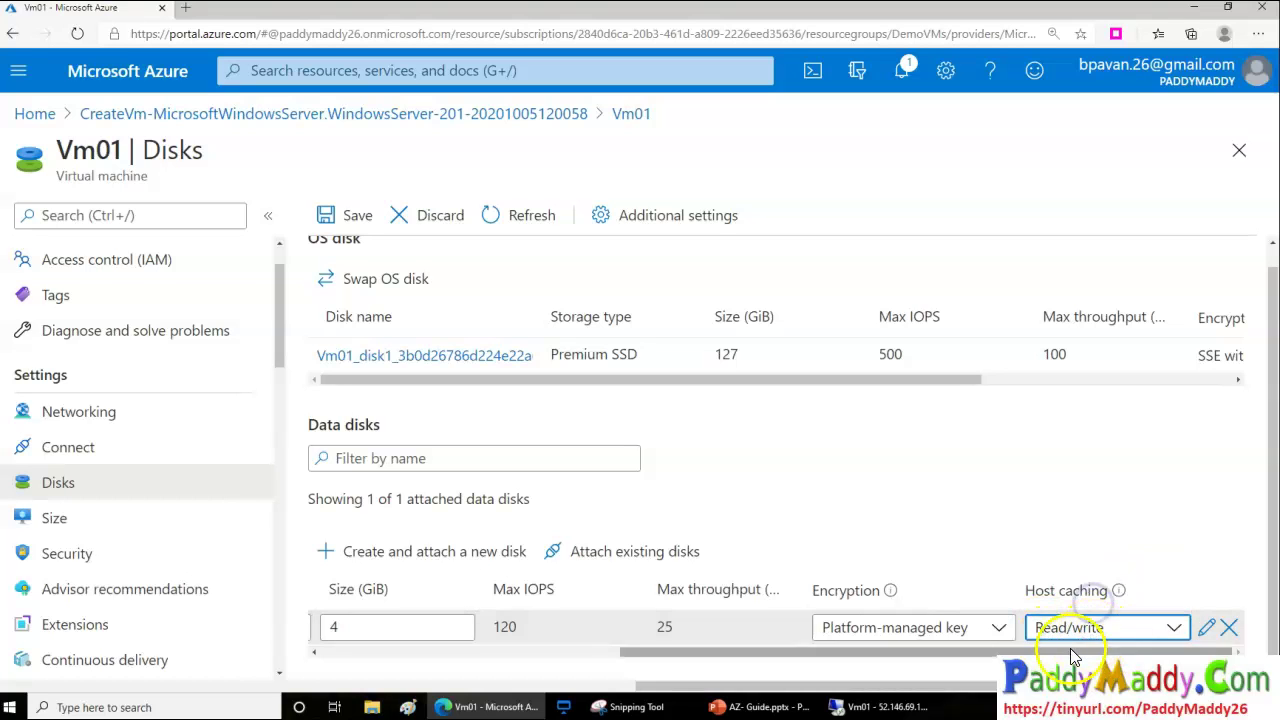
pyautogui.moveTo(1050, 652); pyautogui.dragTo(464, 655)
pyautogui.click(337, 216)
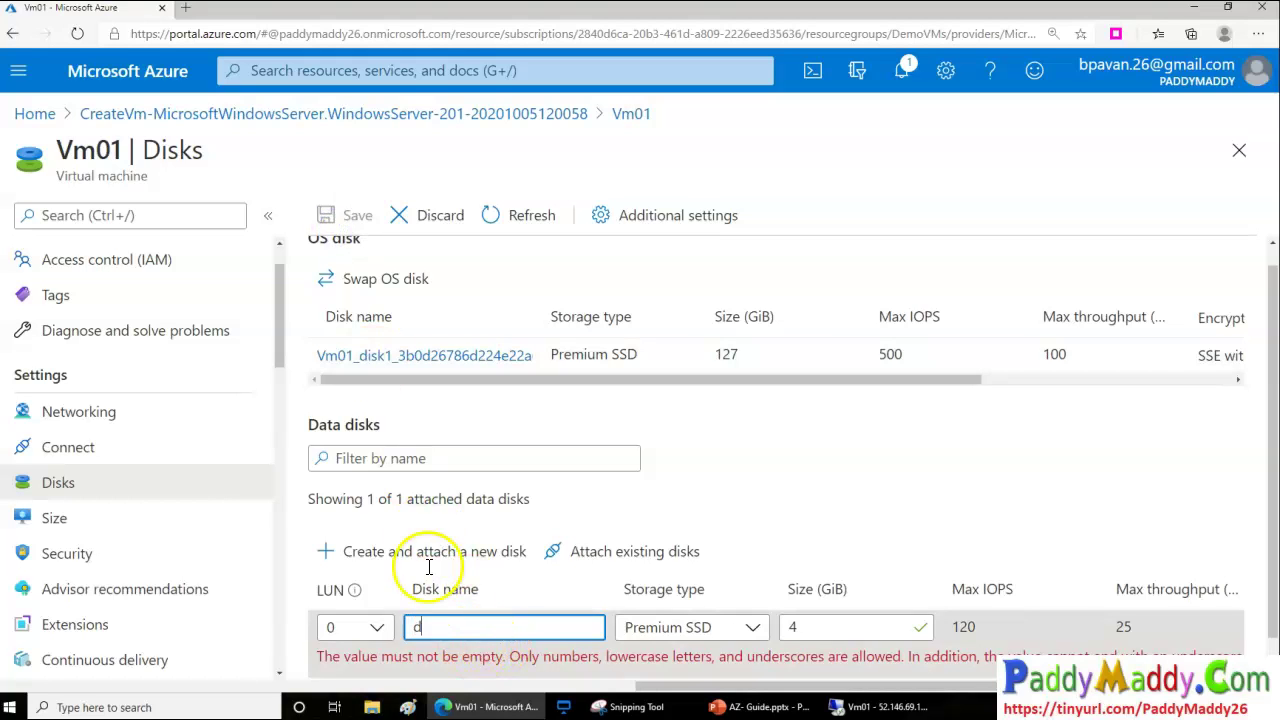
pyautogui.write('d')
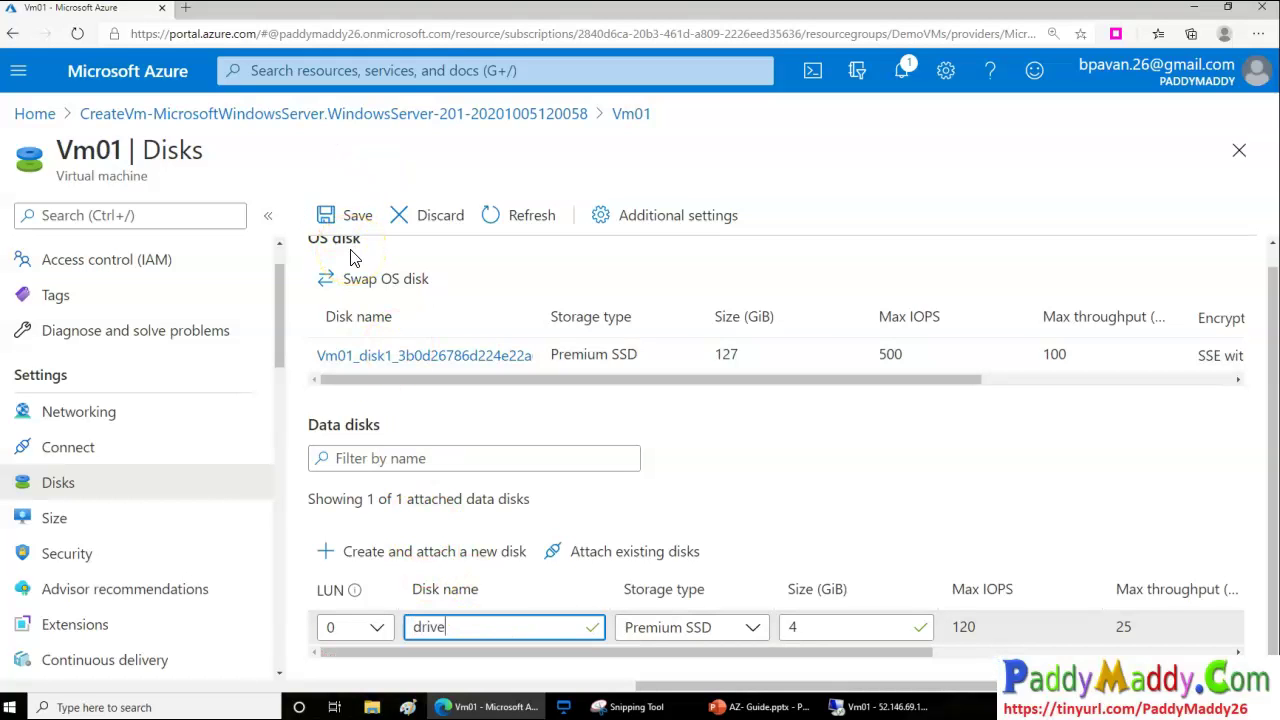
pyautogui.click(354, 215)
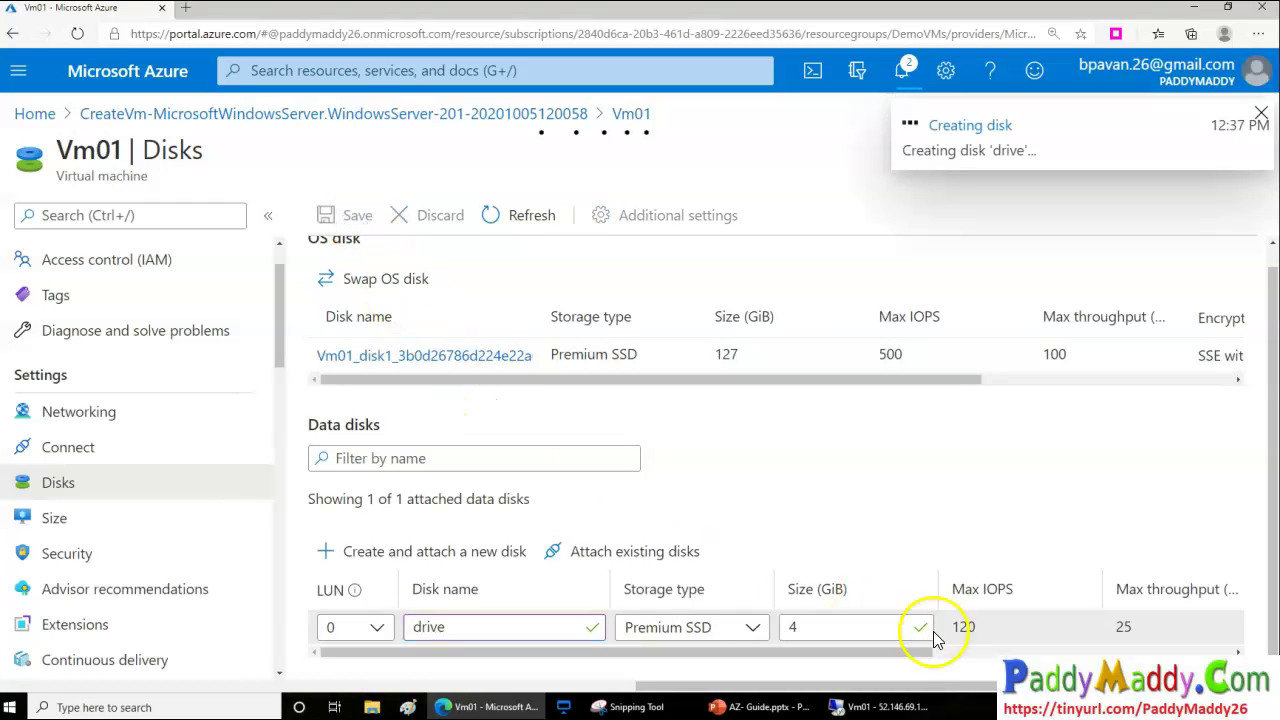
# Check that the new disk 'drive' is listed with a 4 GiB size
pyautogui.doubleClick(790, 628)
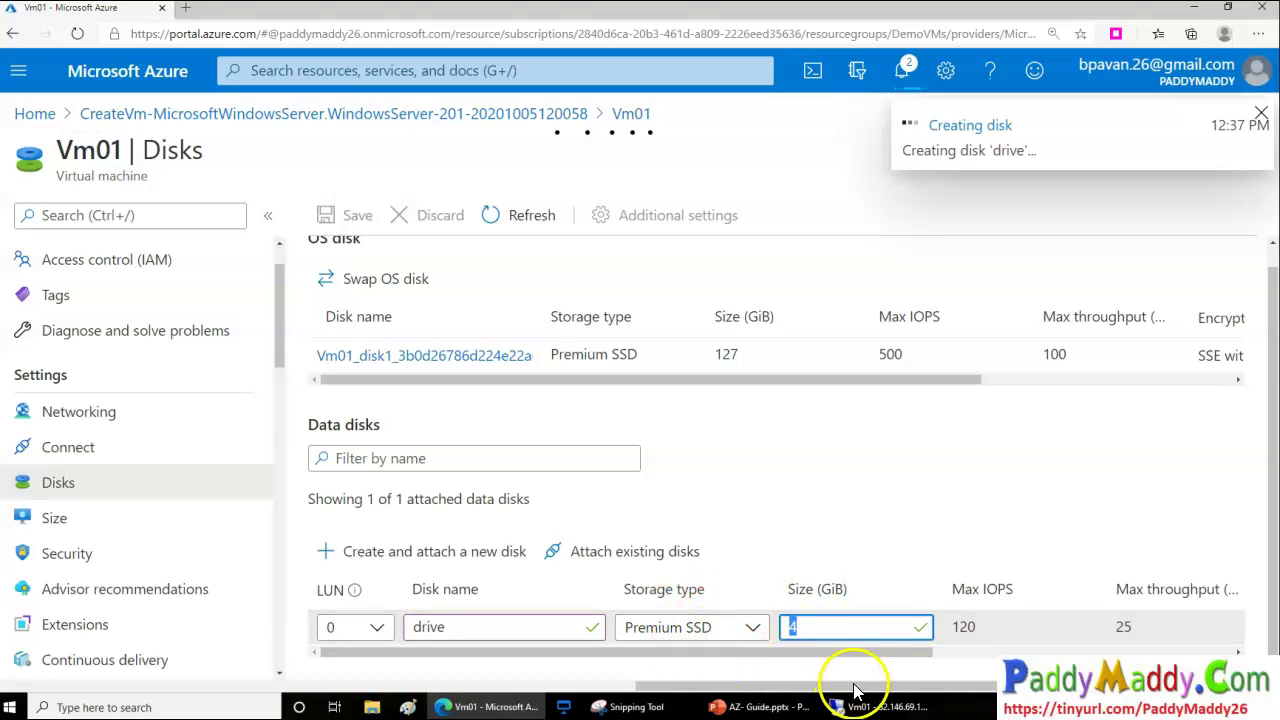
pyautogui.click(883, 703)
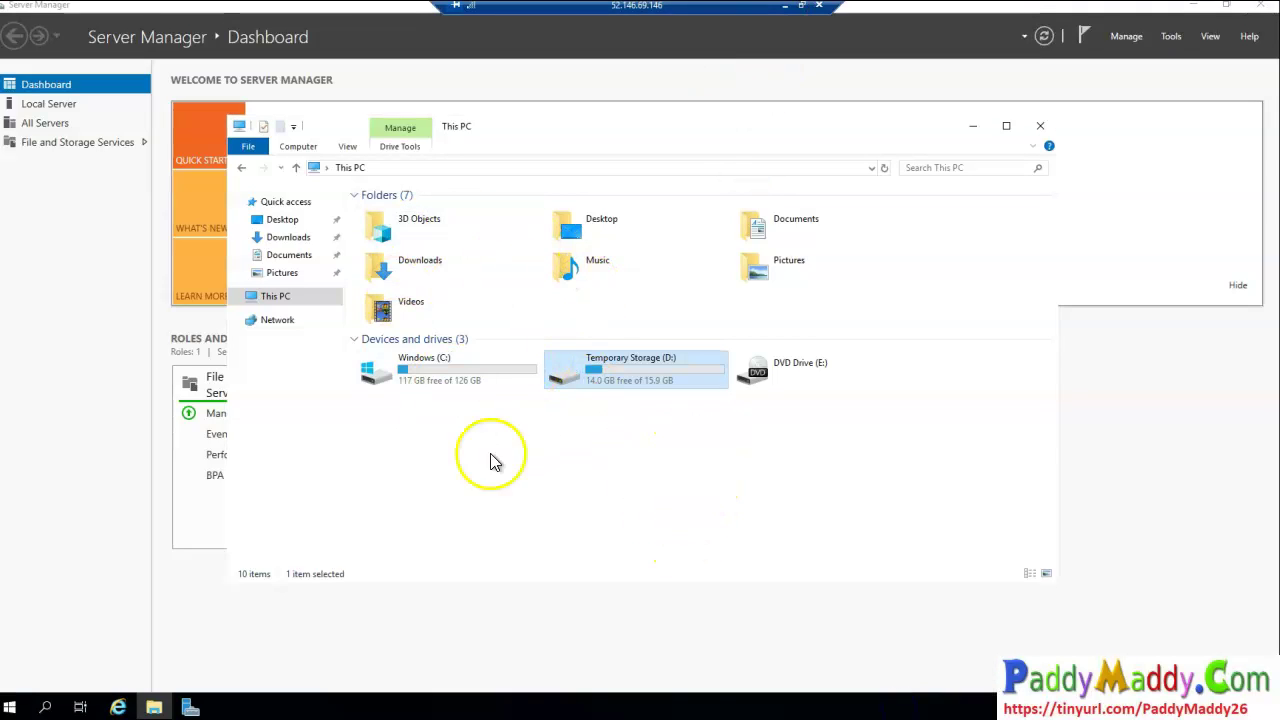
pyautogui.click(785, 6)
pyautogui.doubleClick(845, 630)
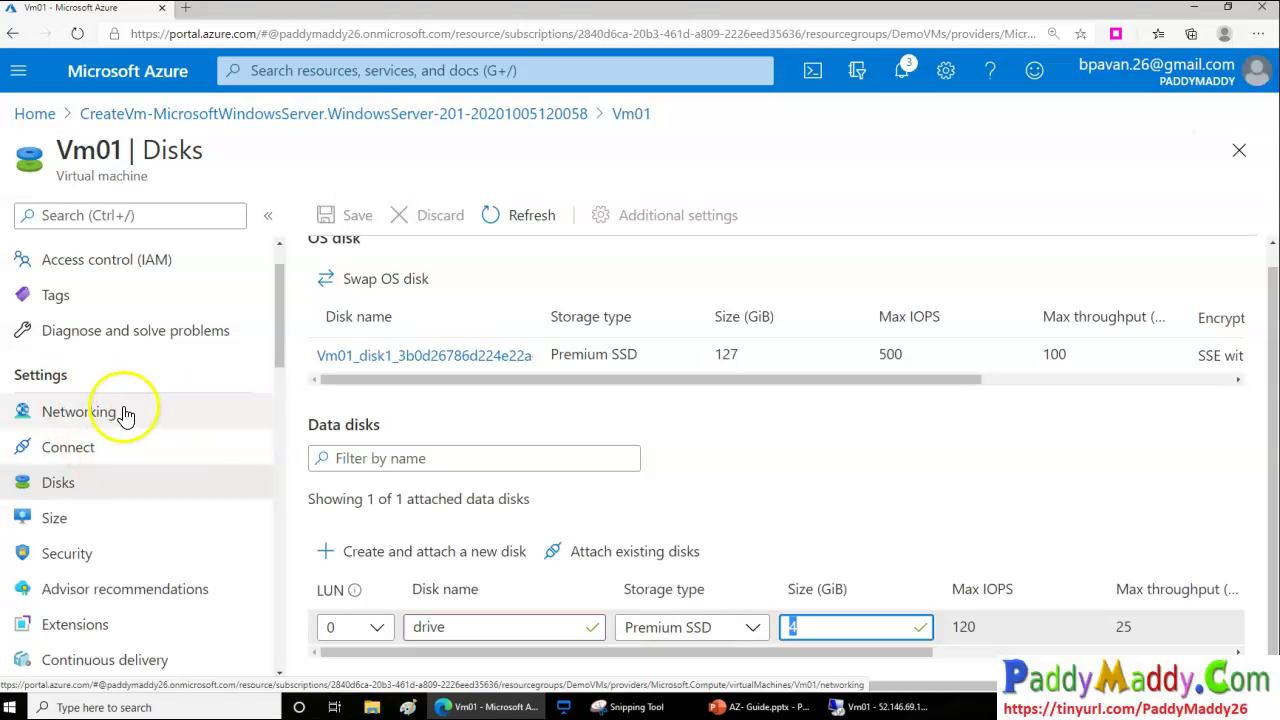
# Open Vm01's Extensions page and browse the catalogue of extensions available to add
pyautogui.scroll(-1, 125, 415)
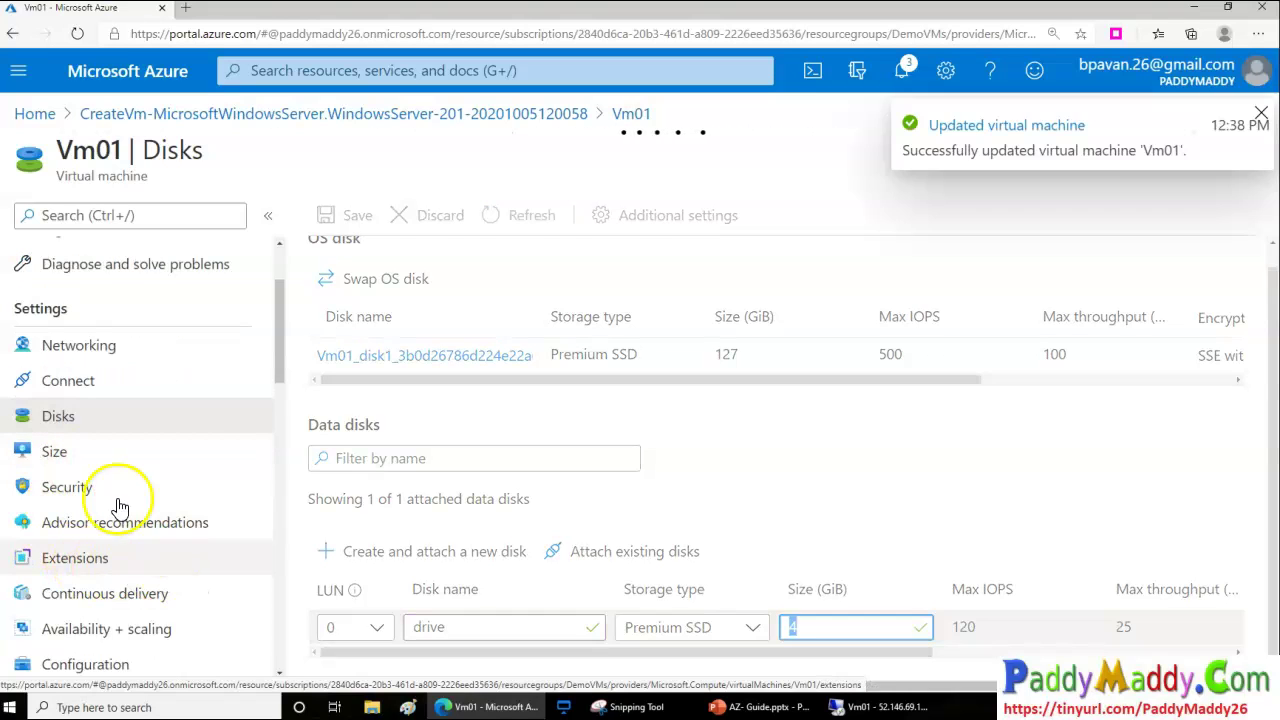
pyautogui.click(97, 567)
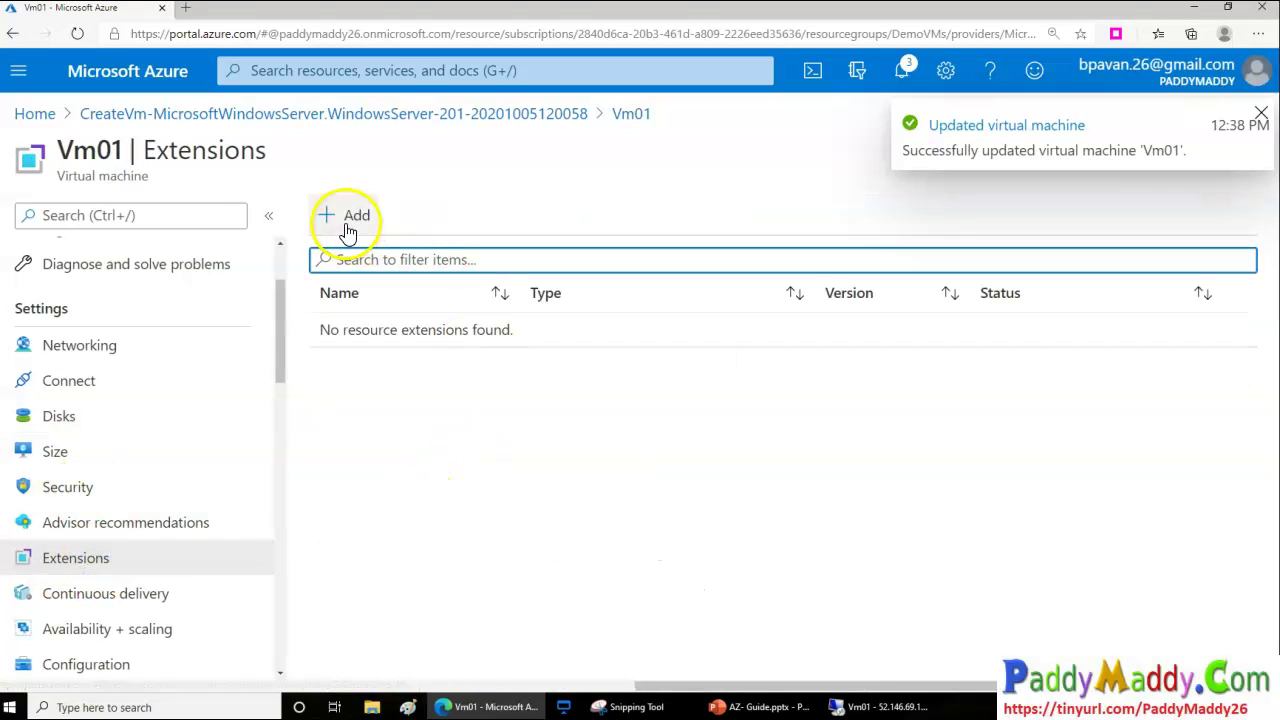
pyautogui.click(347, 226)
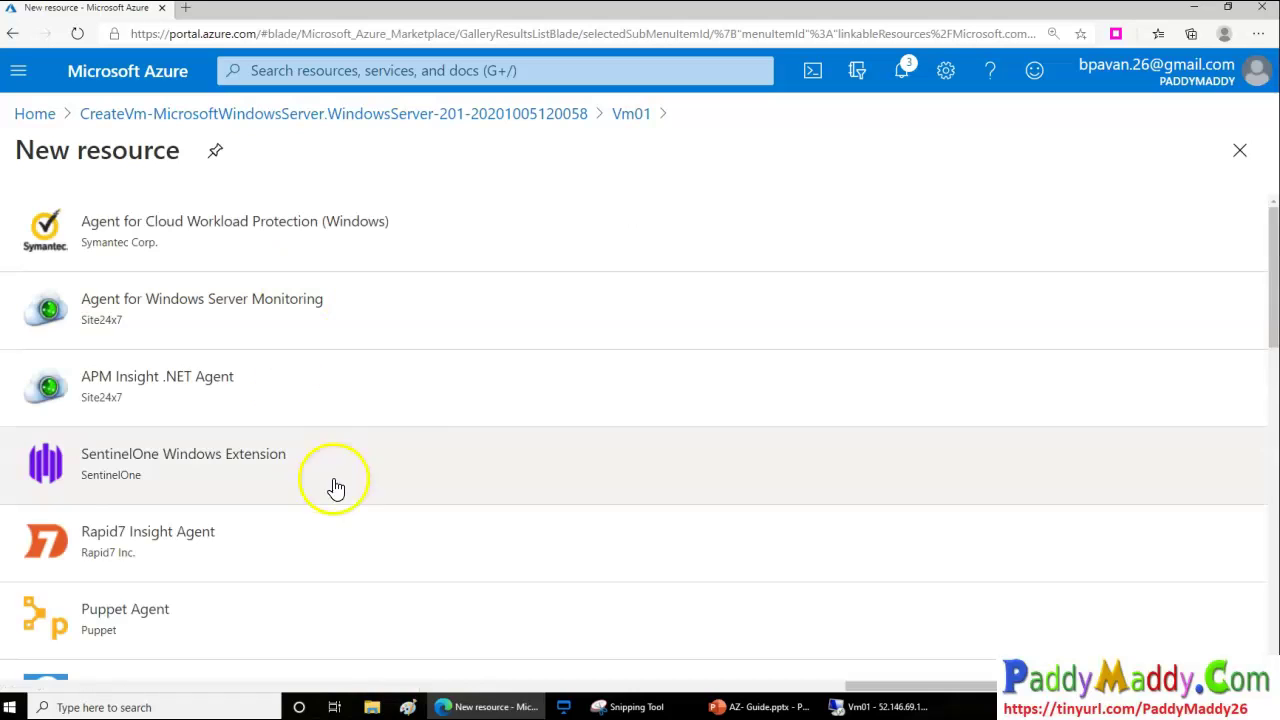
pyautogui.scroll(-1, 404, 470)
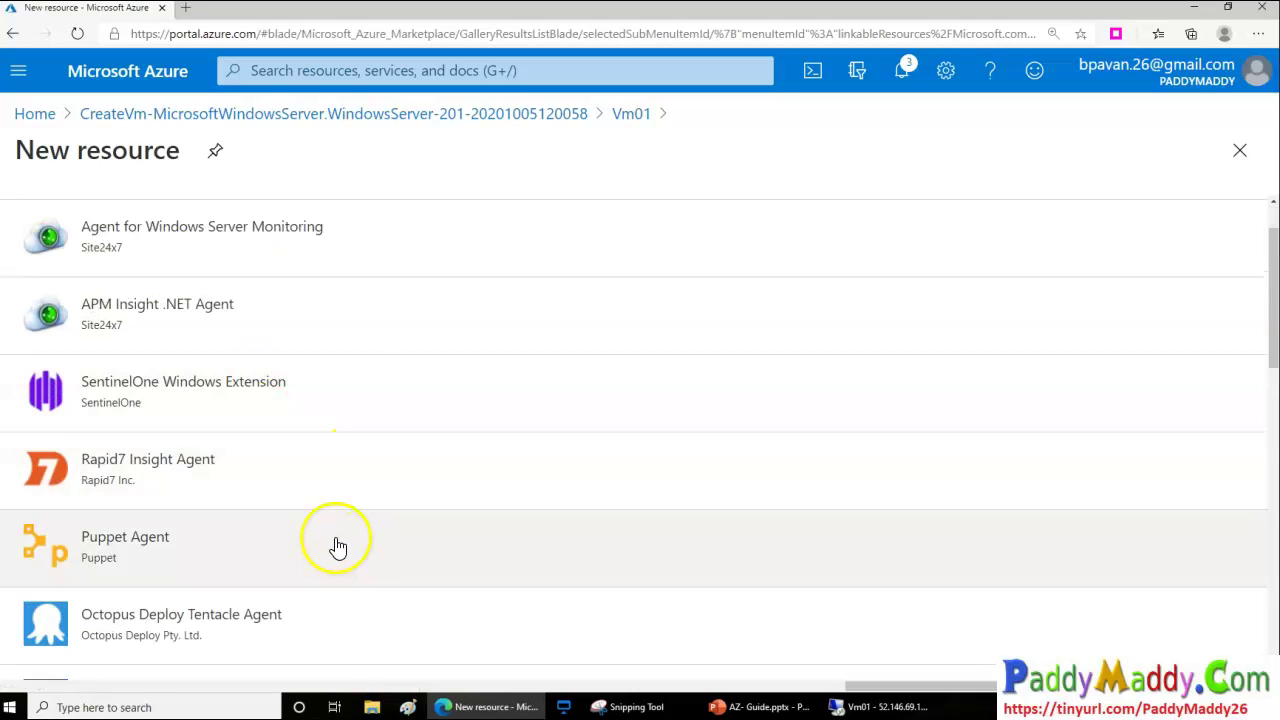
pyautogui.scroll(-2, 418, 565)
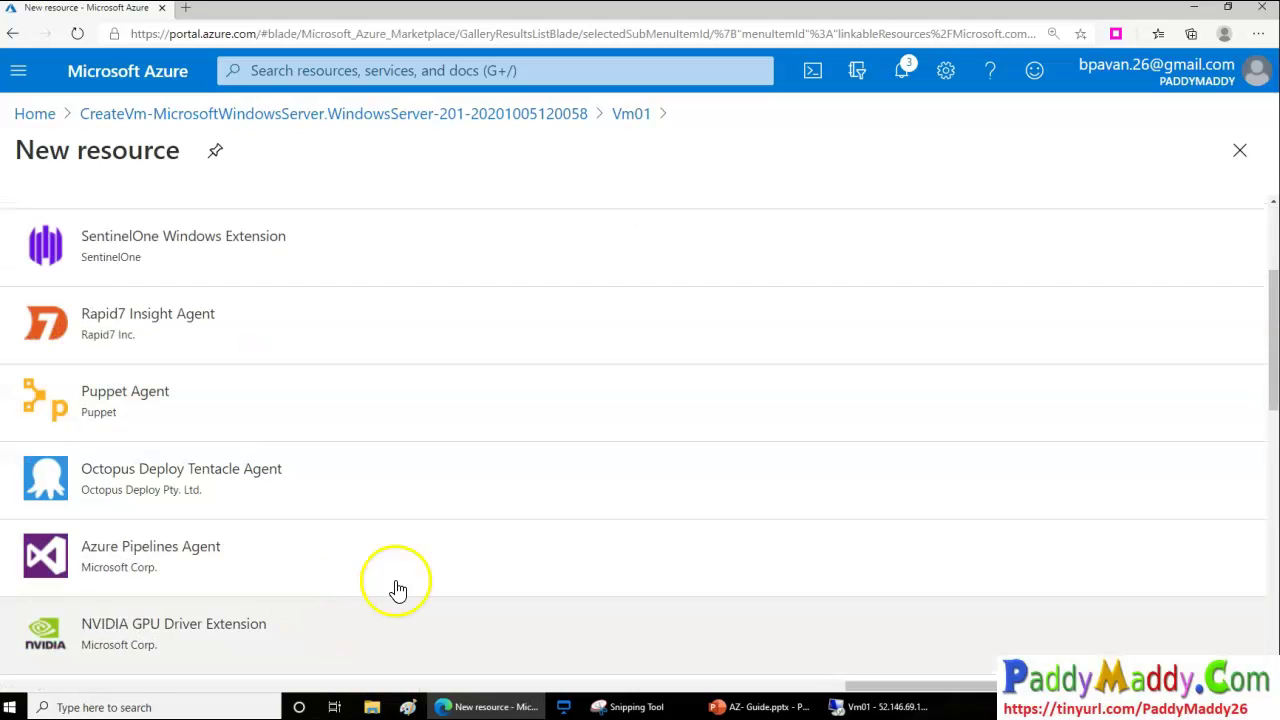
pyautogui.scroll(-4, 564, 538)
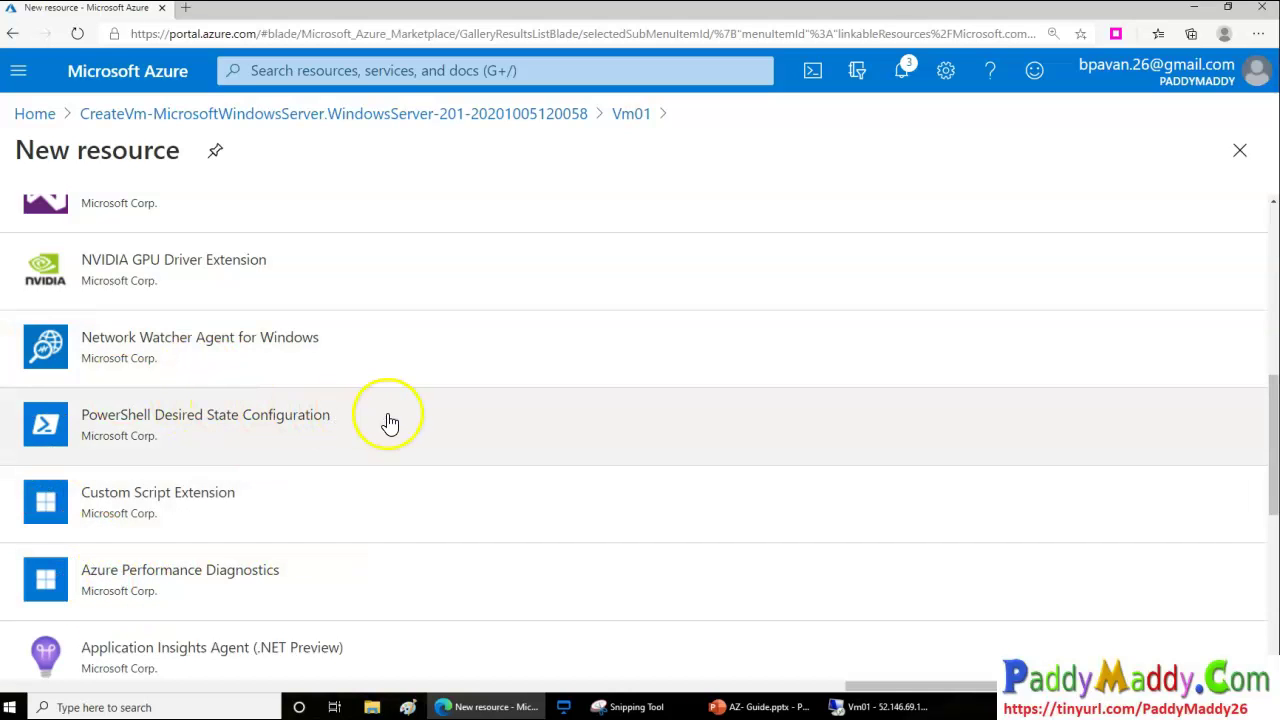
pyautogui.scroll(-4, 392, 425)
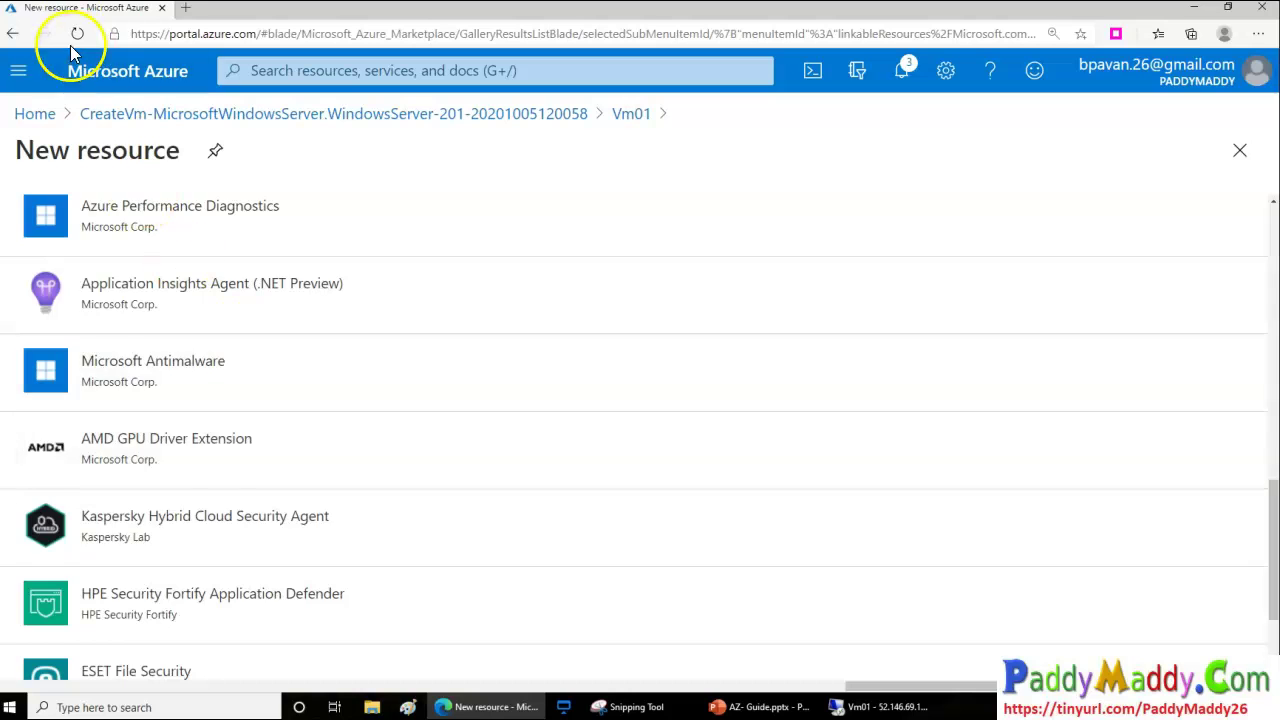
pyautogui.scroll(5, 372, 250)
# Go back to the empty Extensions page and confirm the disk creation in Notifications
pyautogui.click(14, 33)
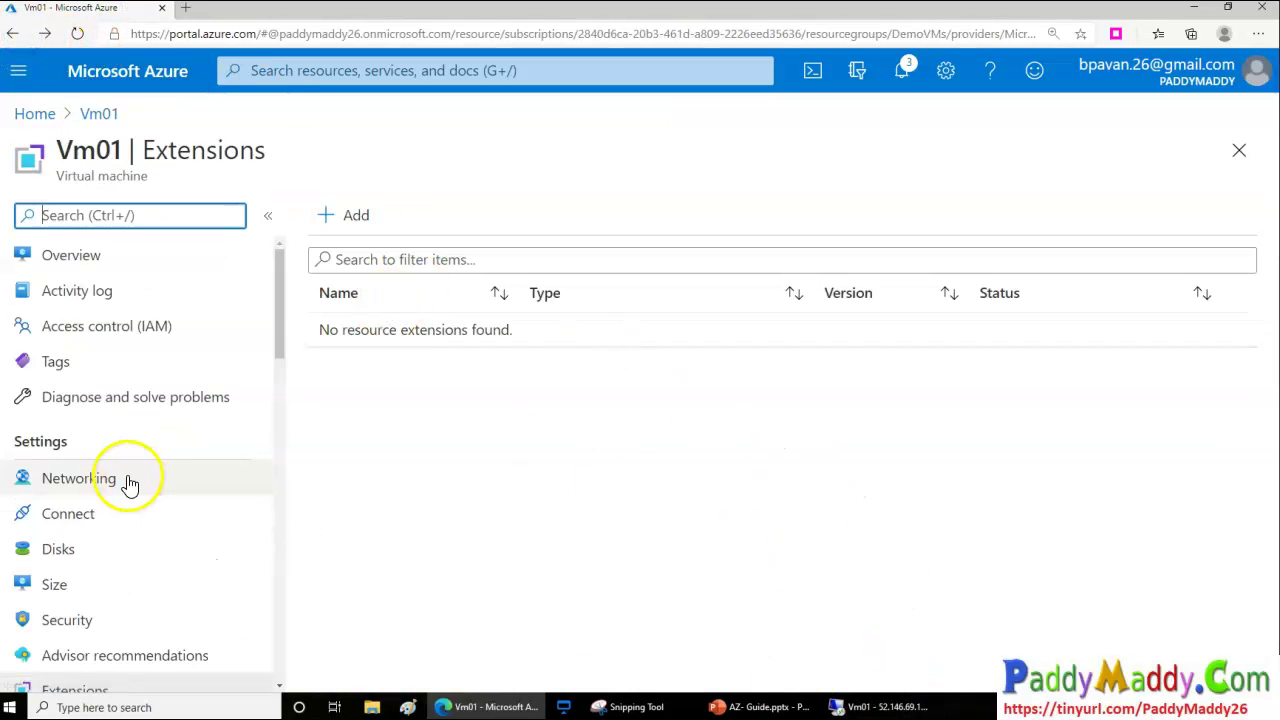
pyautogui.click(903, 70)
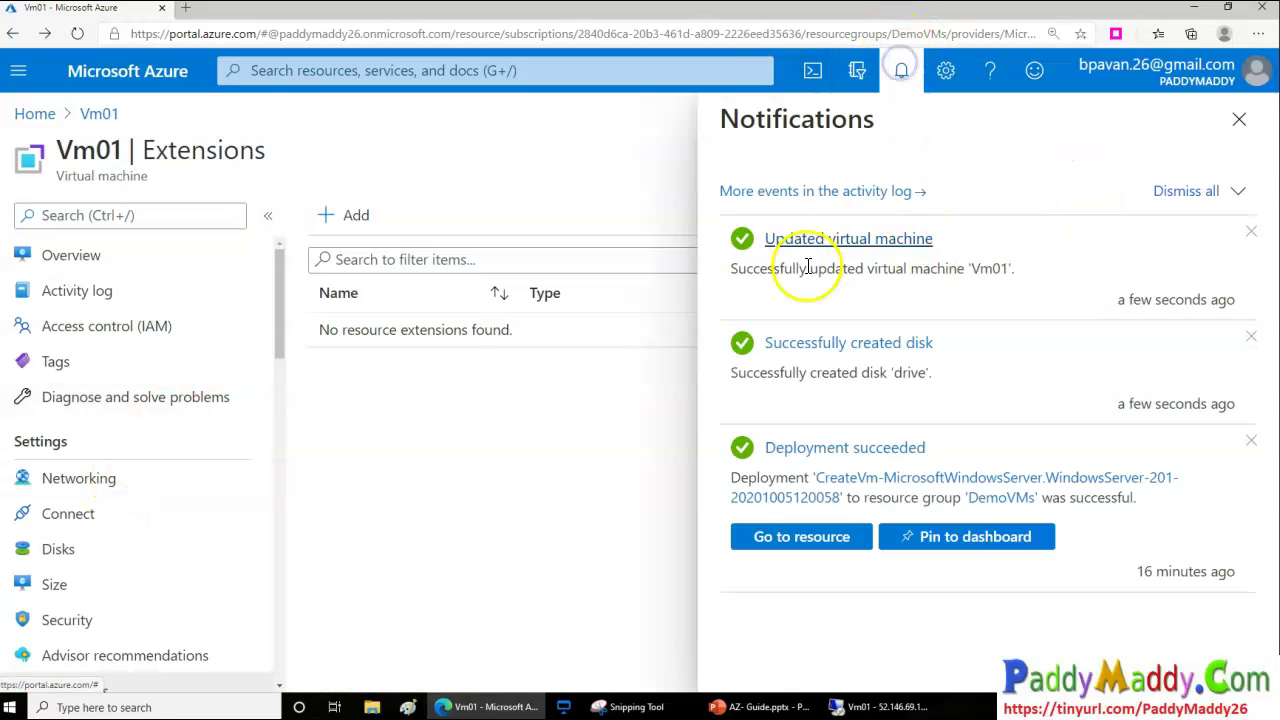
pyautogui.moveTo(886, 266); pyautogui.dragTo(730, 268)
pyautogui.click(499, 493)
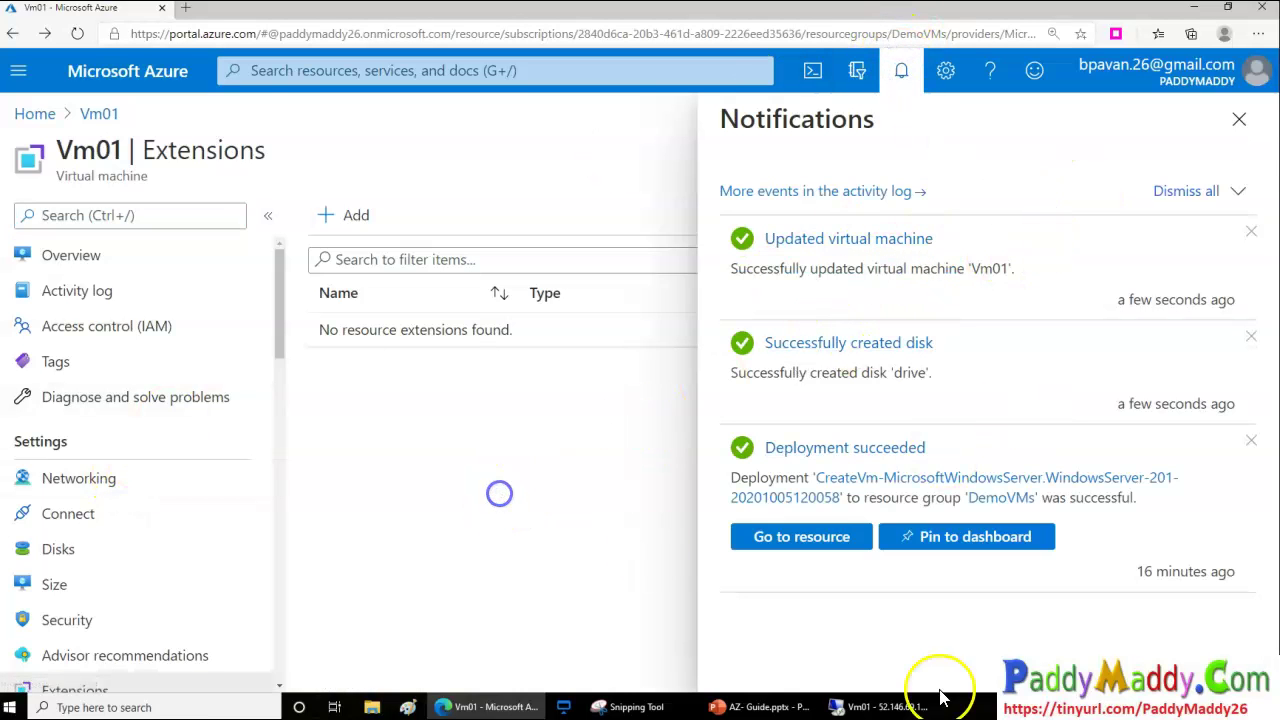
pyautogui.click(1239, 119)
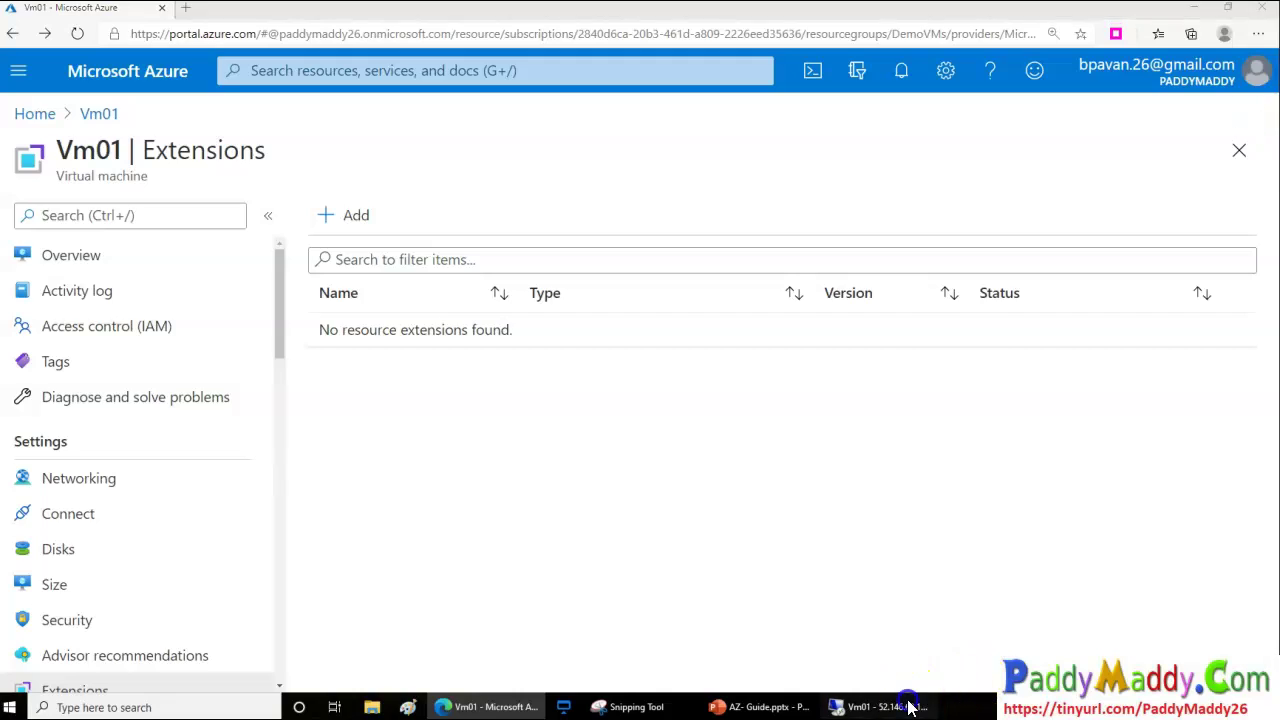
pyautogui.click(905, 706)
# Open Disk Management from the Win+X menu and initialize Disk 2 as MBR
pyautogui.click(656, 472)
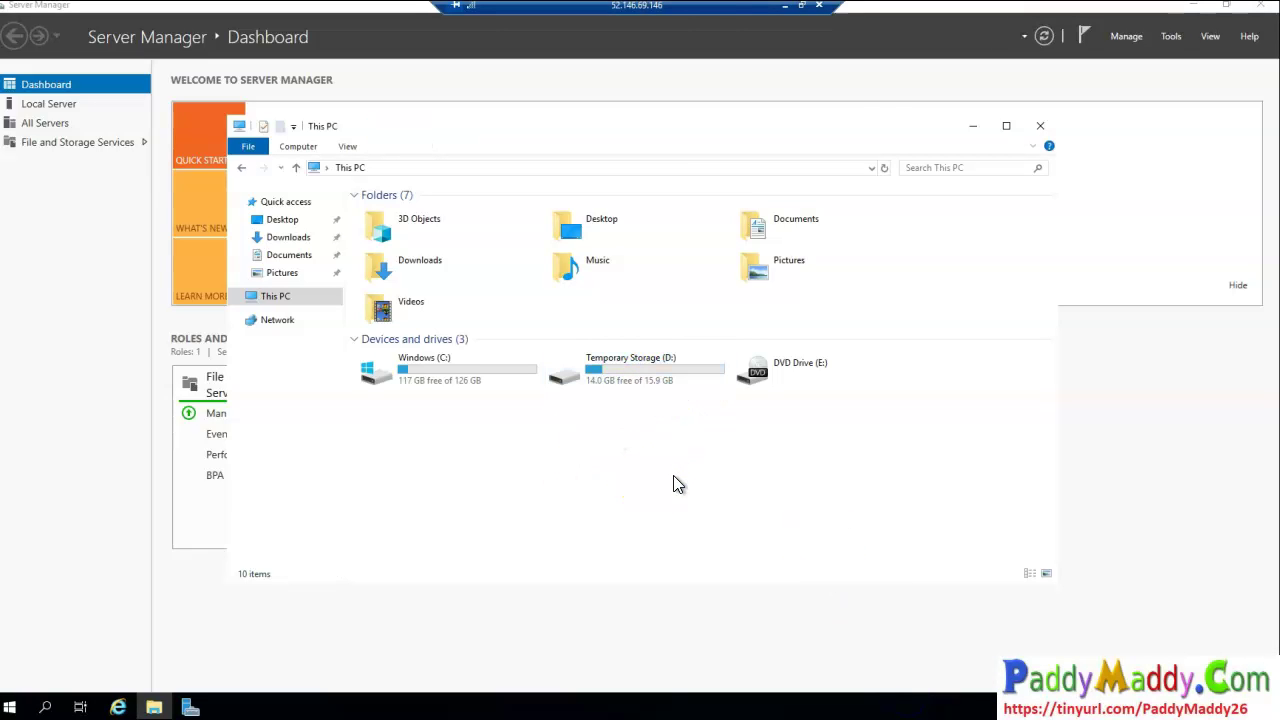
pyautogui.rightClick(283, 307)
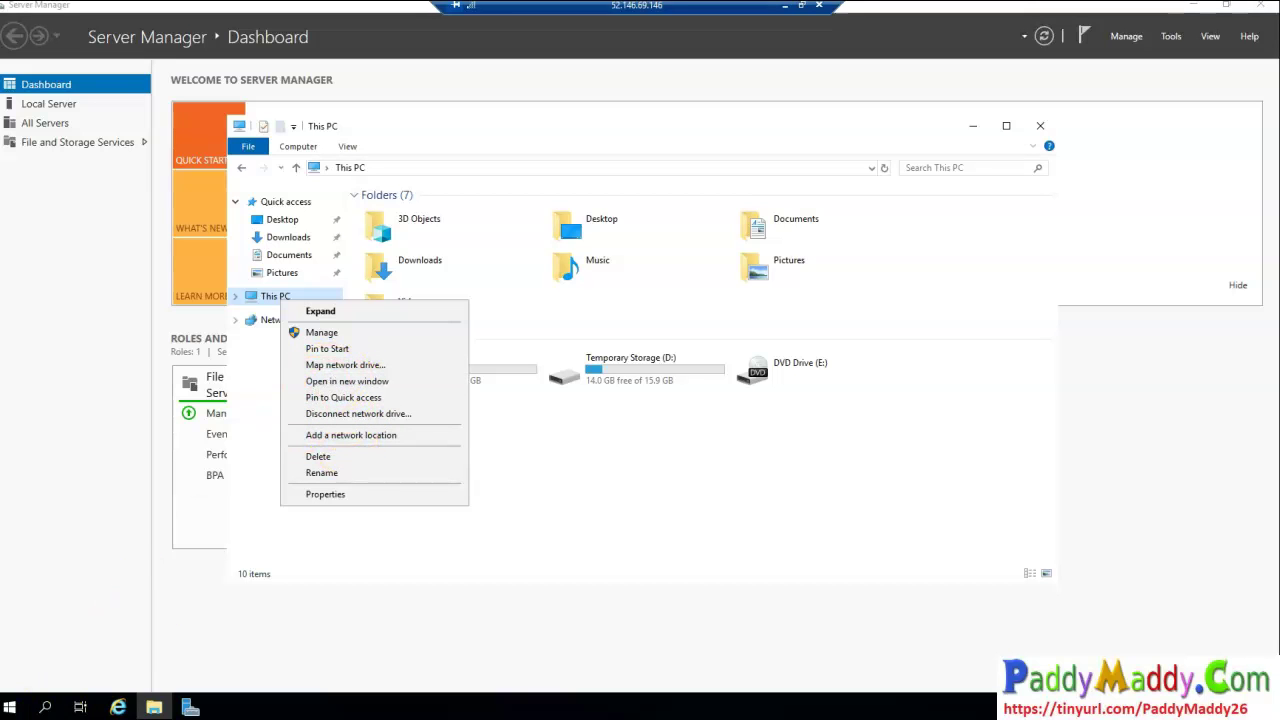
pyautogui.rightClick(20, 710)
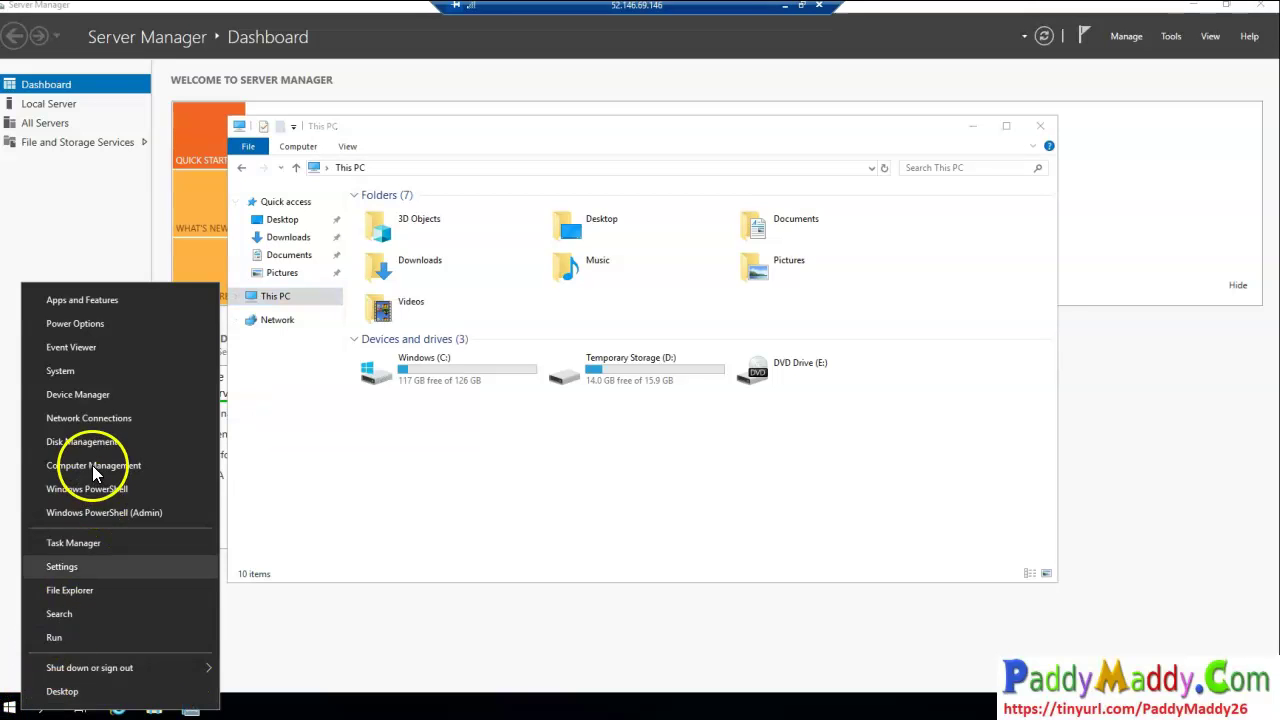
pyautogui.click(82, 441)
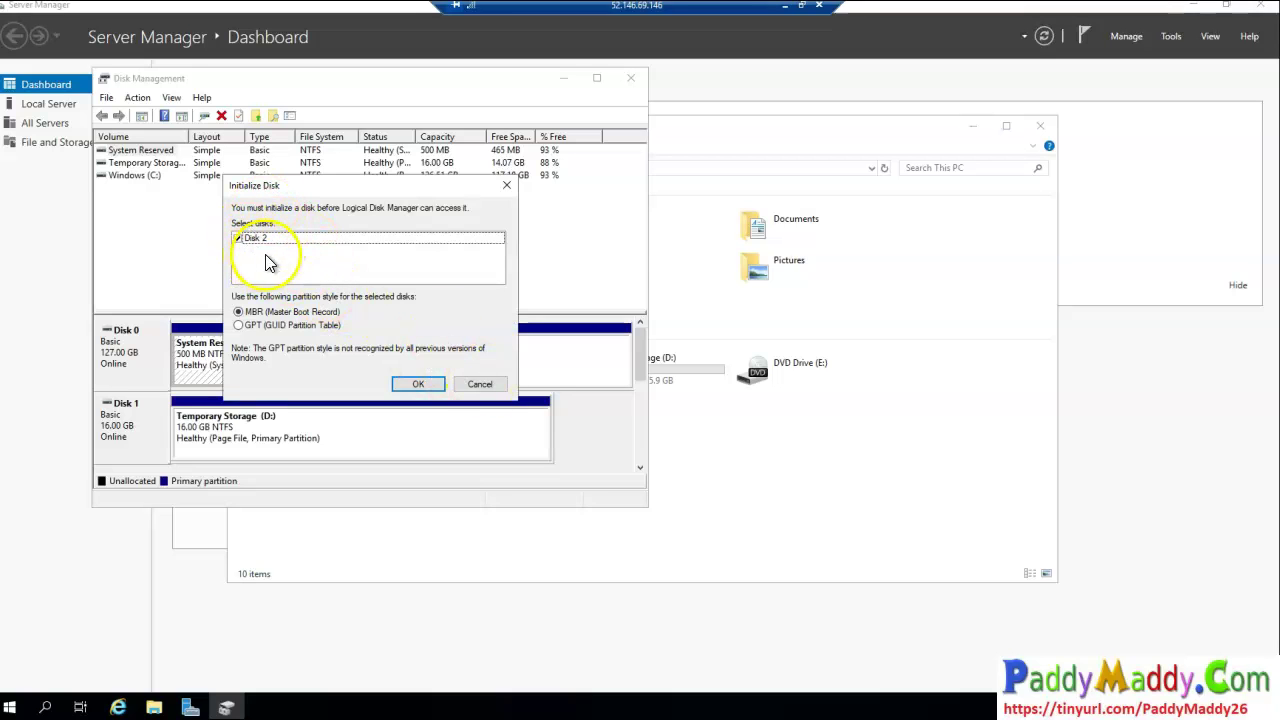
pyautogui.click(417, 390)
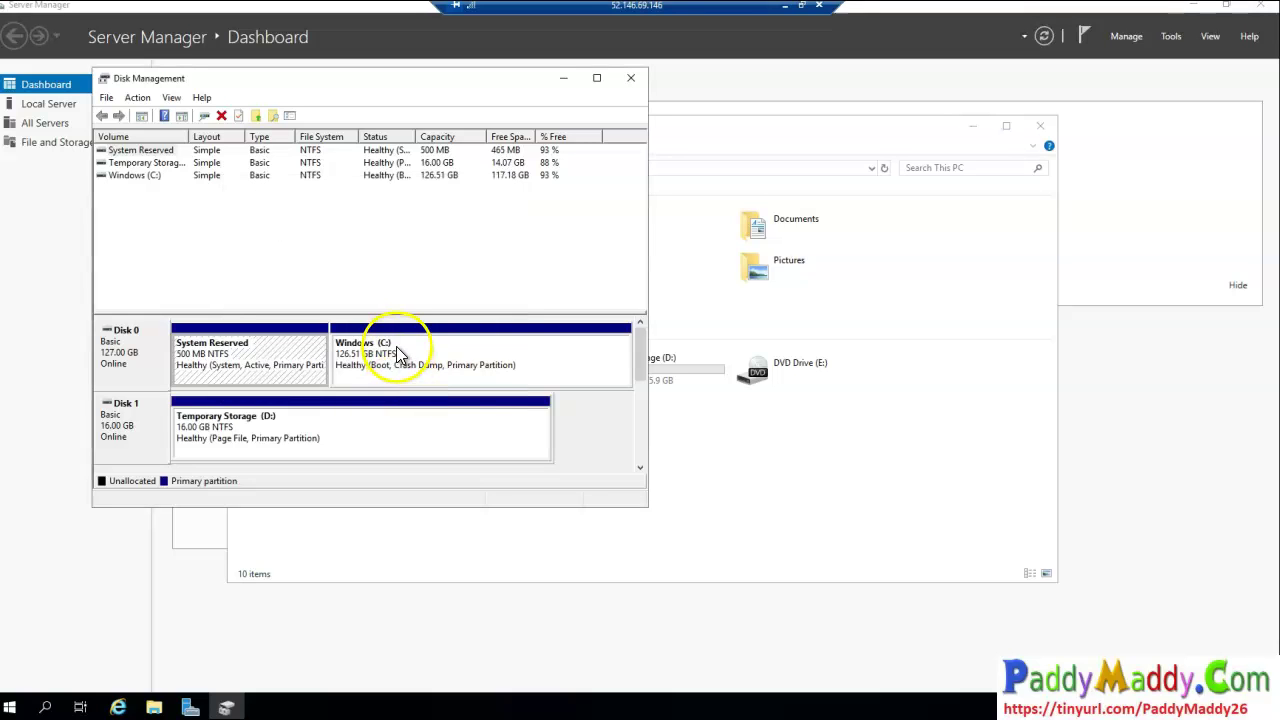
# Create a full 4 GB NTFS simple volume on Disk 2 with default drive letter and formatting
pyautogui.scroll(-3, 646, 436)
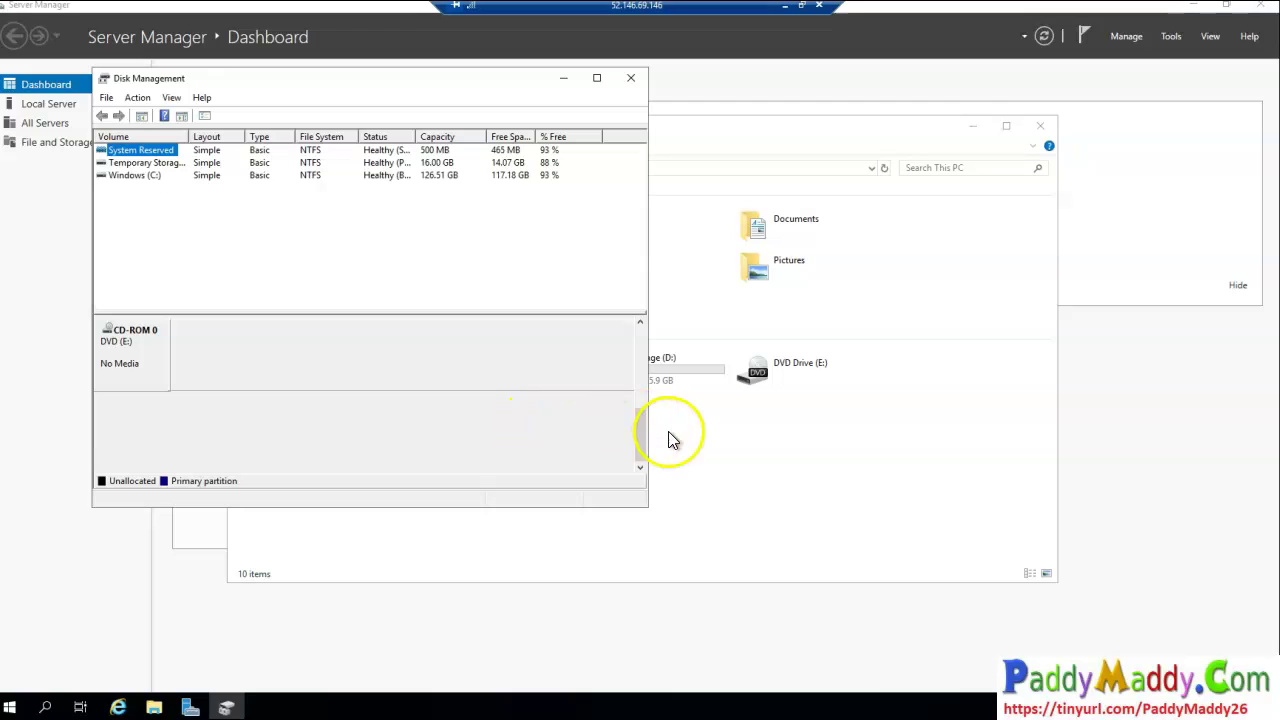
pyautogui.scroll(2, 642, 420)
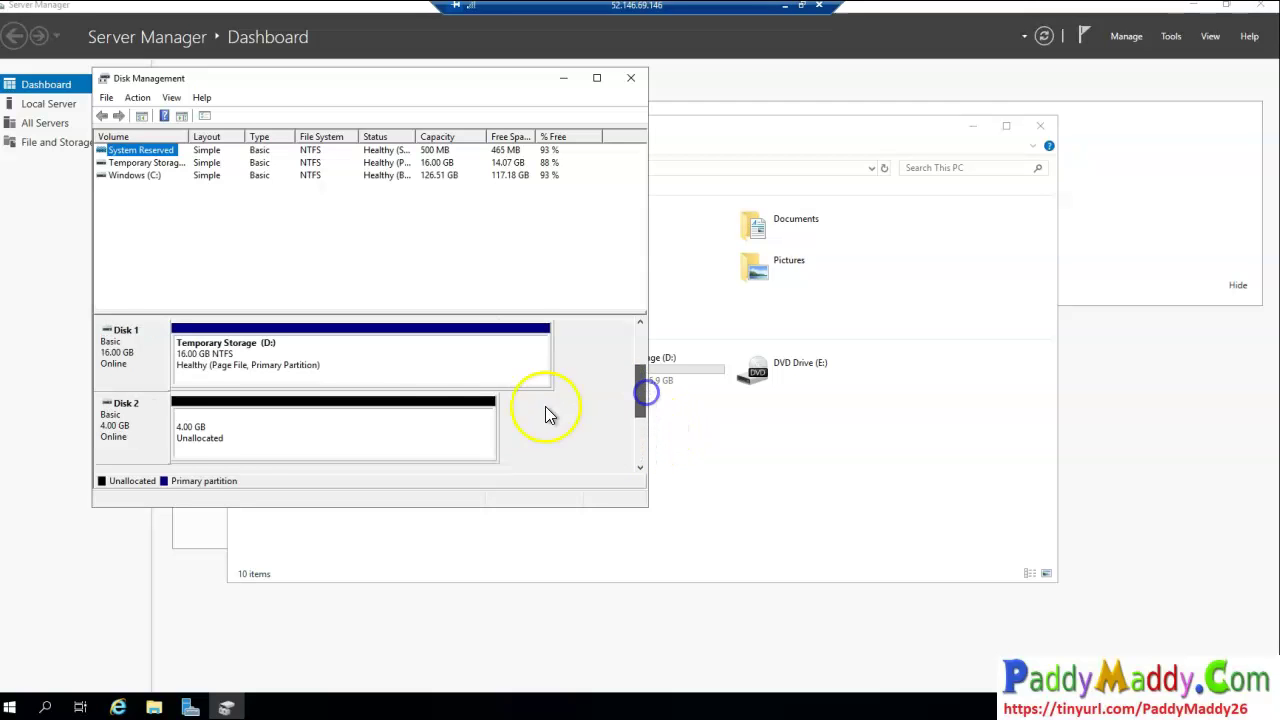
pyautogui.rightClick(253, 445)
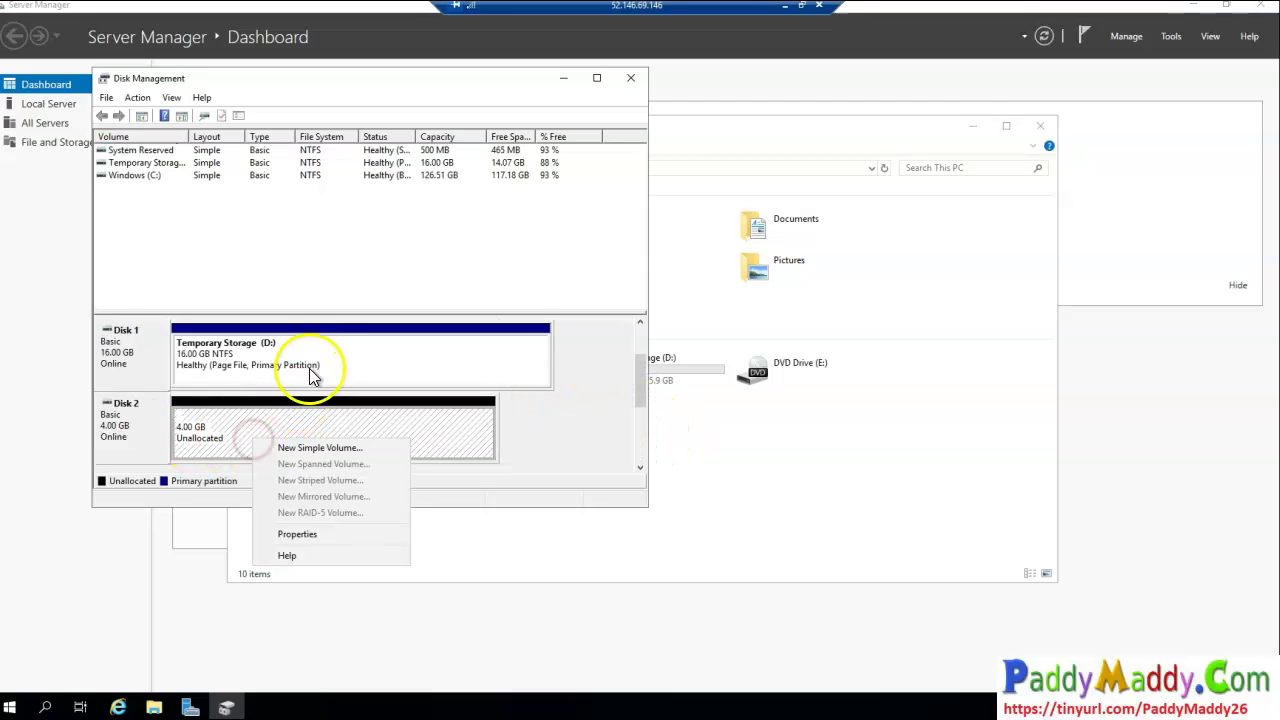
pyautogui.click(312, 448)
pyautogui.click(376, 410)
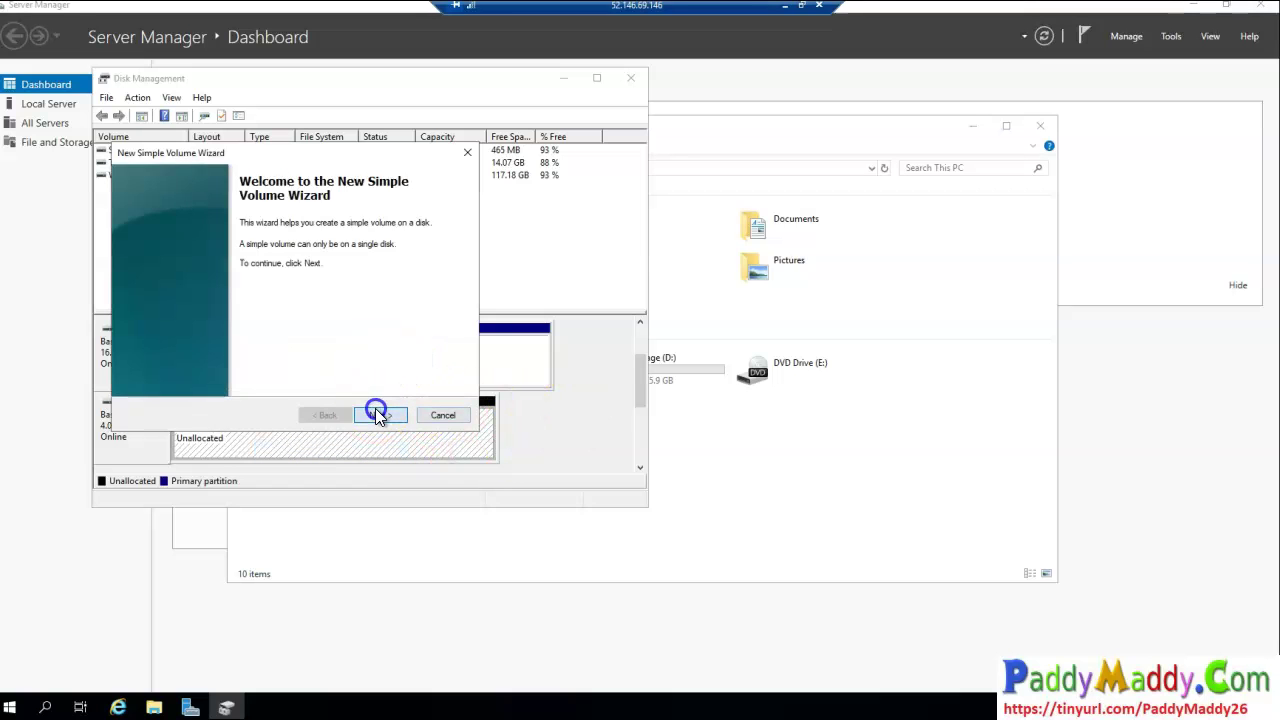
pyautogui.click(378, 412)
pyautogui.click(379, 414)
pyautogui.click(379, 414)
pyautogui.click(382, 415)
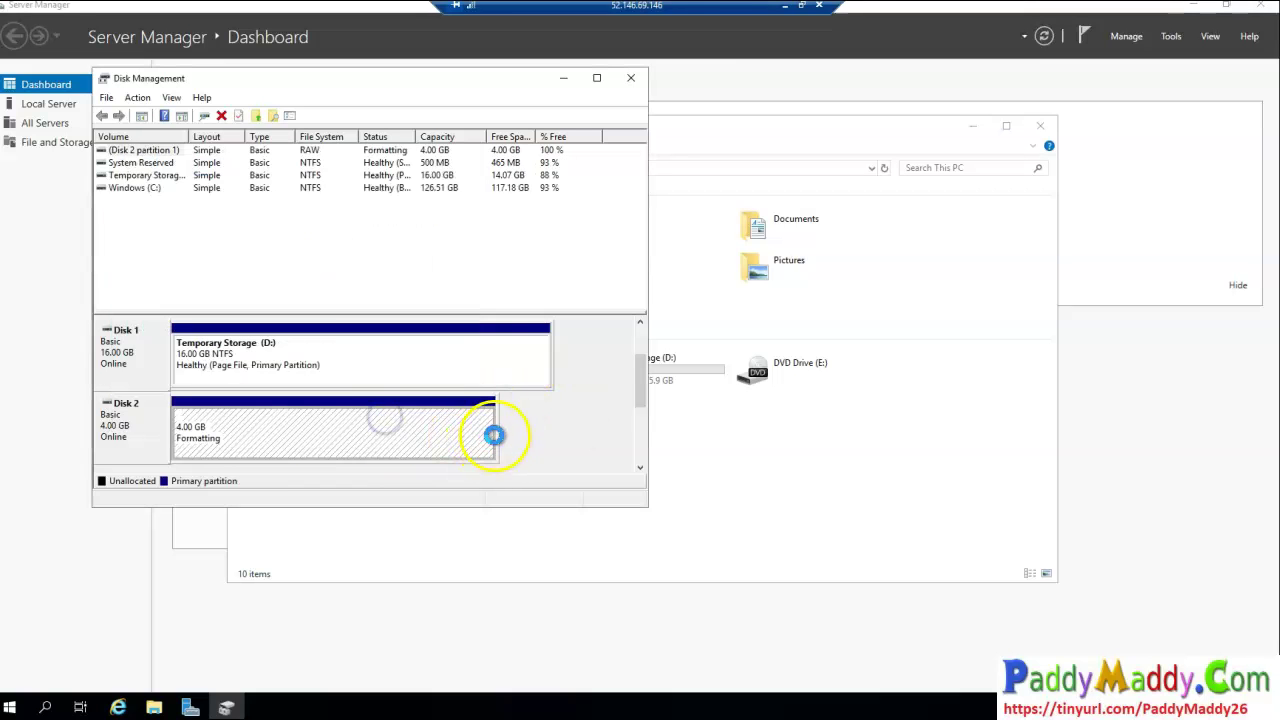
pyautogui.click(786, 8)
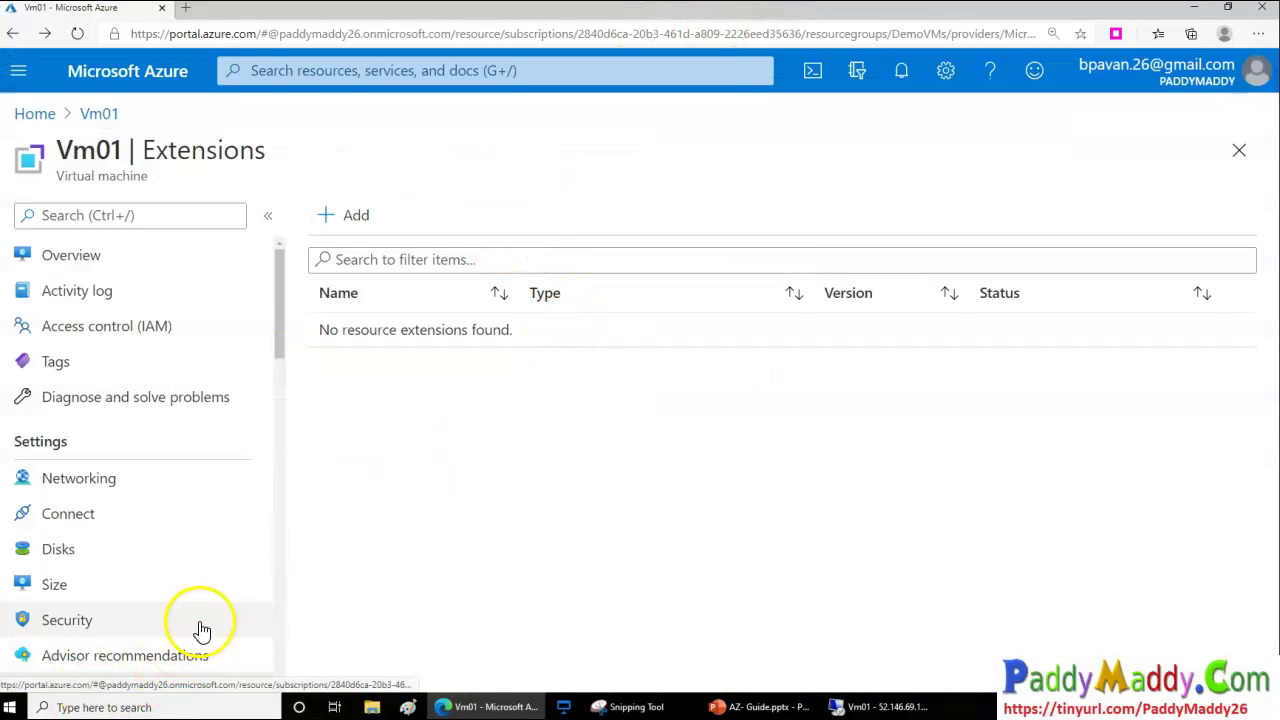
# Open Vm01's Locks, try the Read-only lock type, then cancel without adding a lock
pyautogui.scroll(-3, 200, 625)
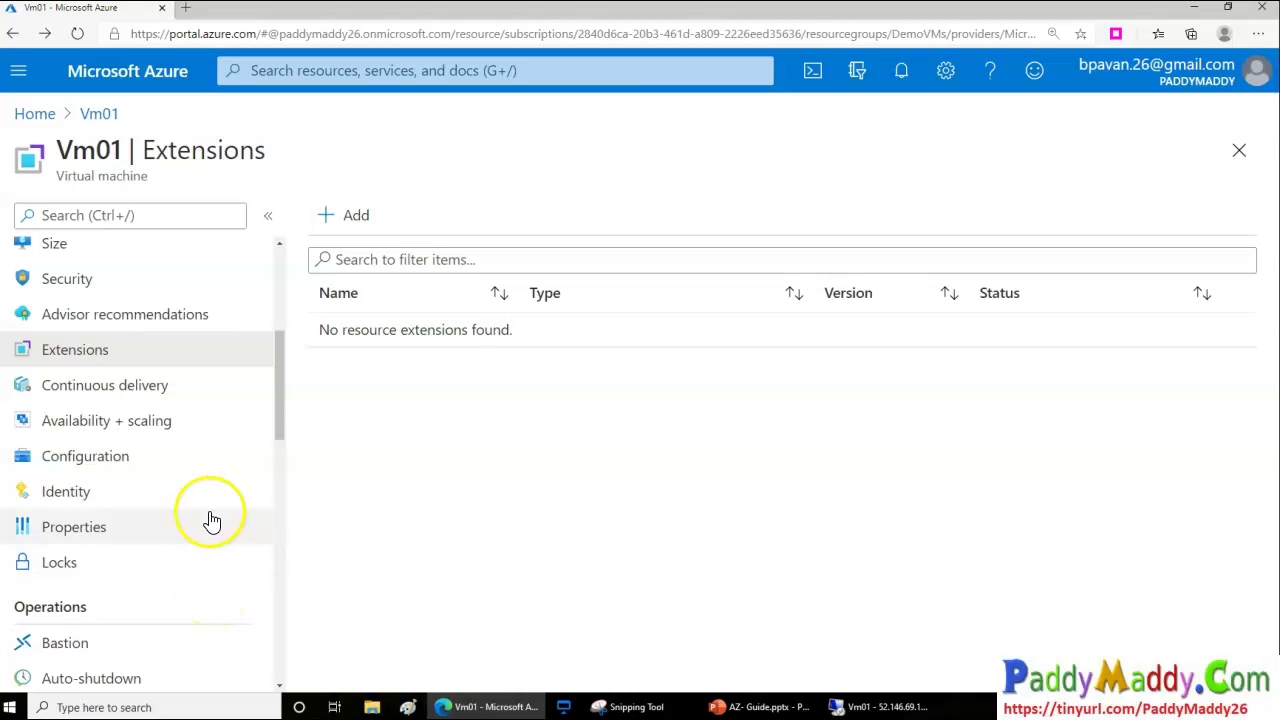
pyautogui.click(100, 564)
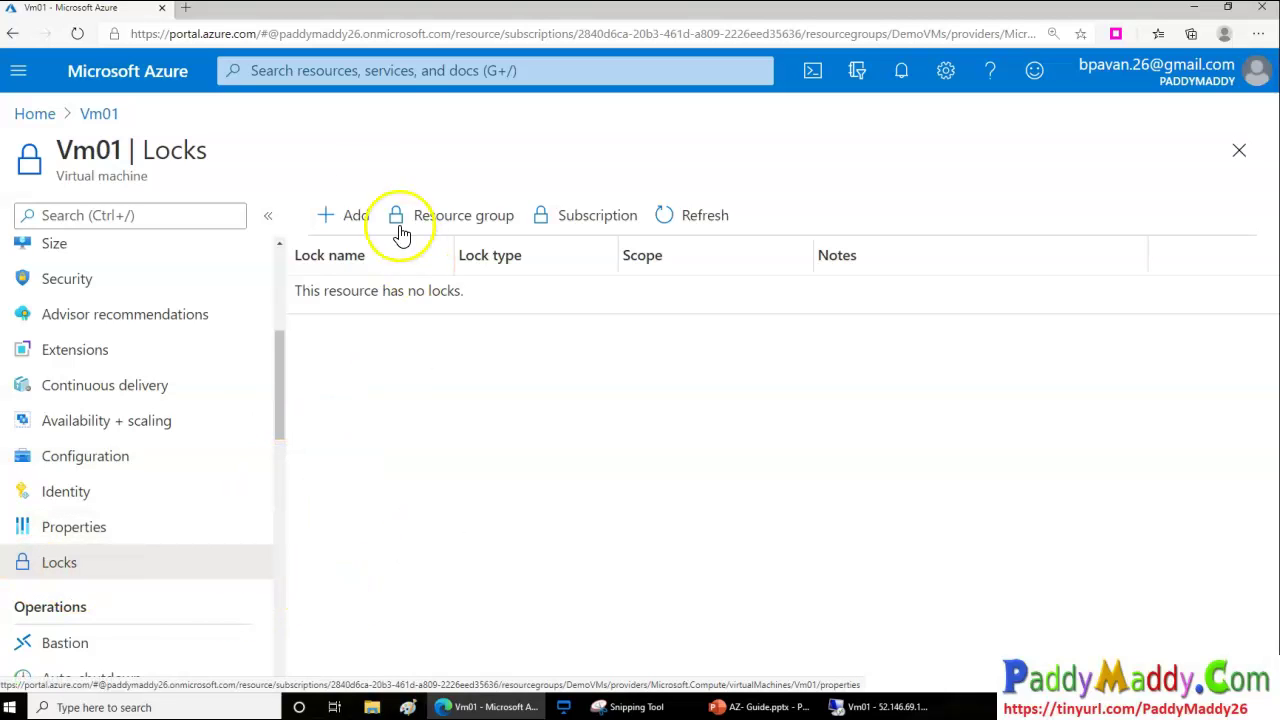
pyautogui.scroll(1, 112, 532)
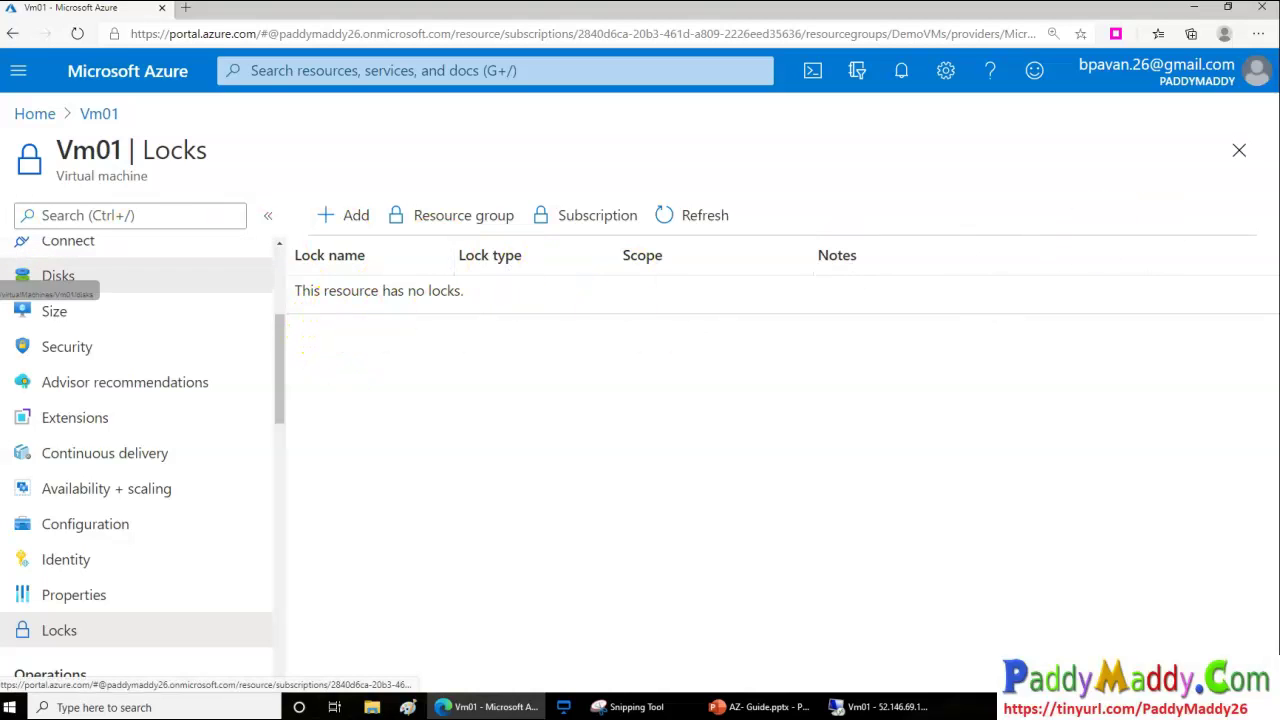
pyautogui.click(357, 214)
pyautogui.click(634, 352)
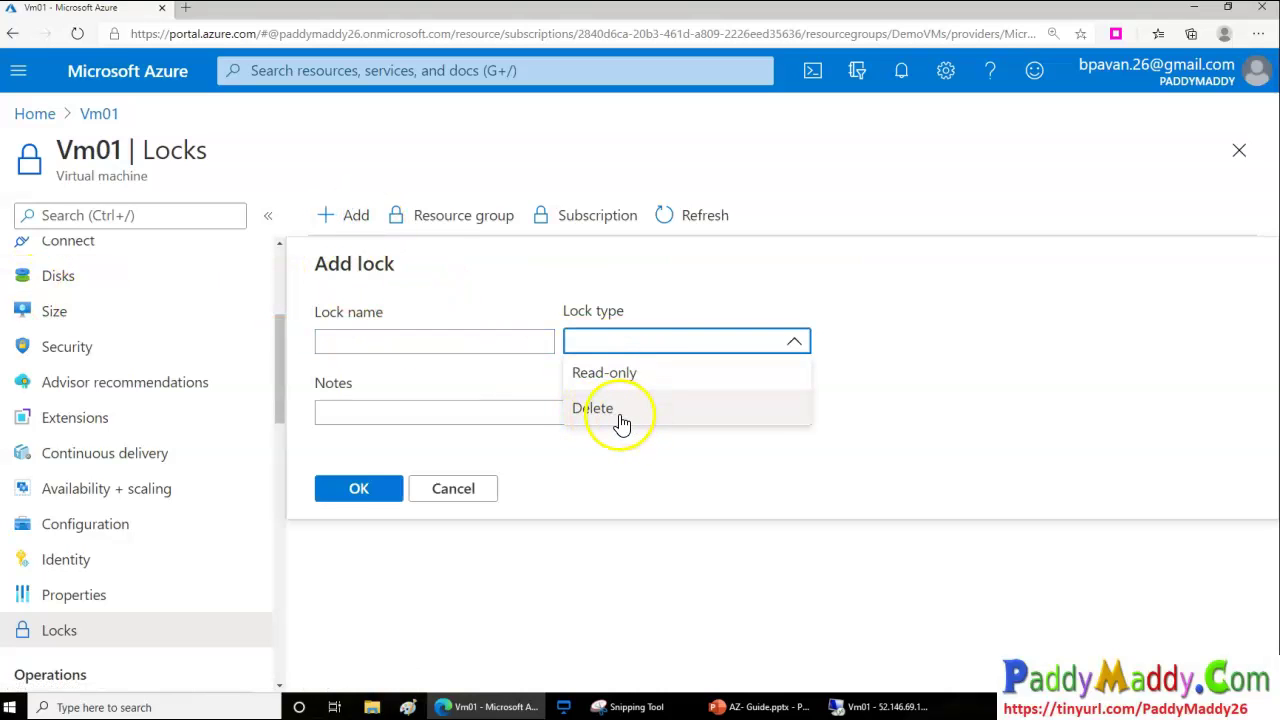
pyautogui.click(637, 383)
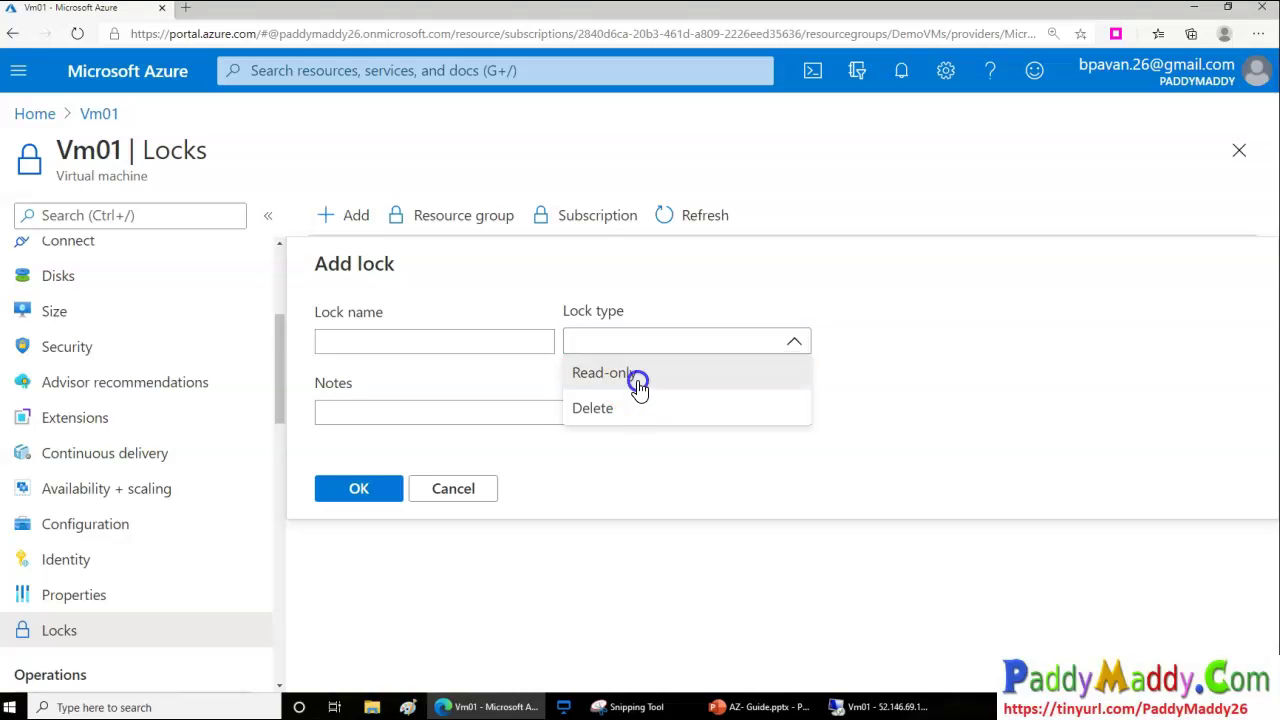
pyautogui.click(458, 490)
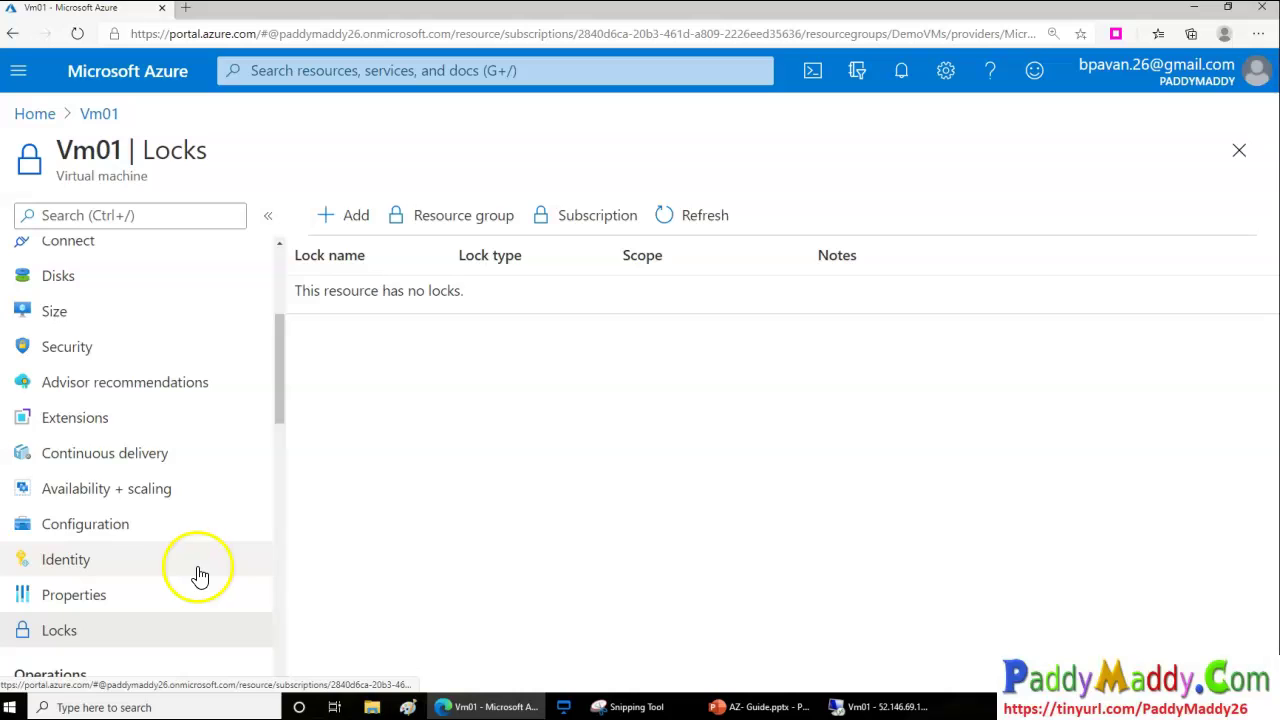
# Return to Vm01's Overview page
pyautogui.scroll(-3, 172, 566)
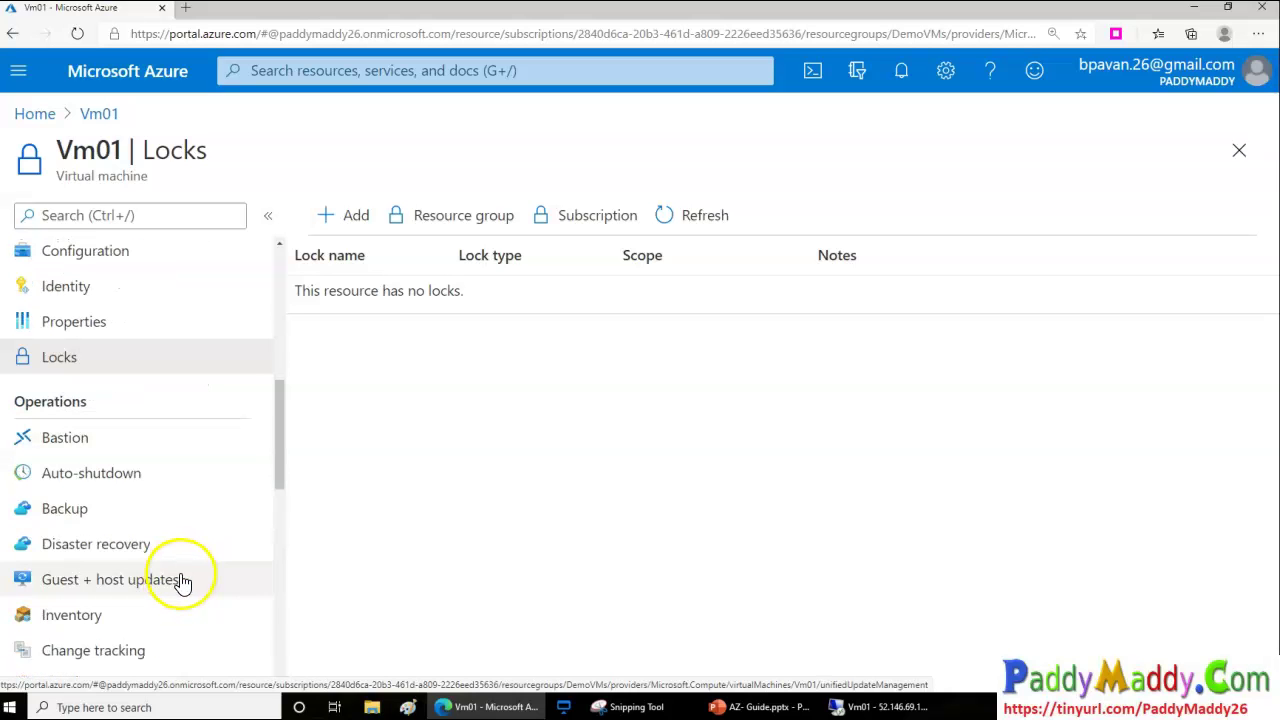
pyautogui.scroll(5, 200, 505)
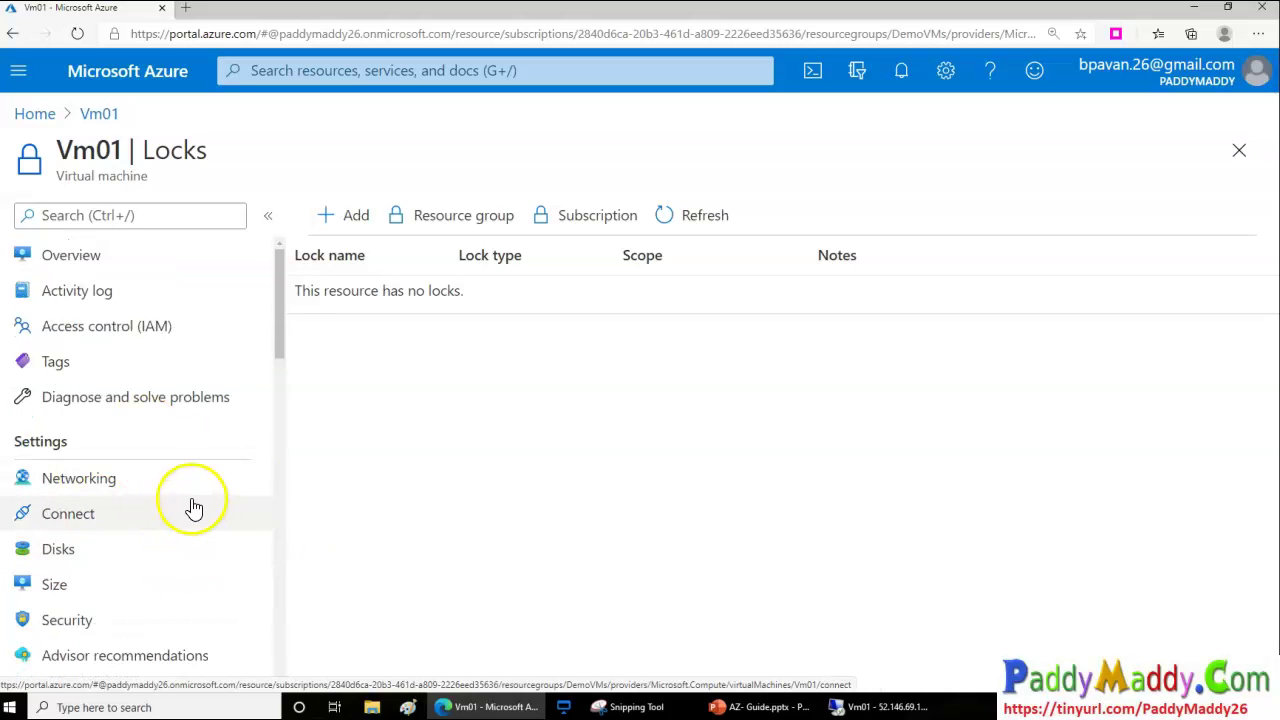
pyautogui.scroll(-4, 200, 614)
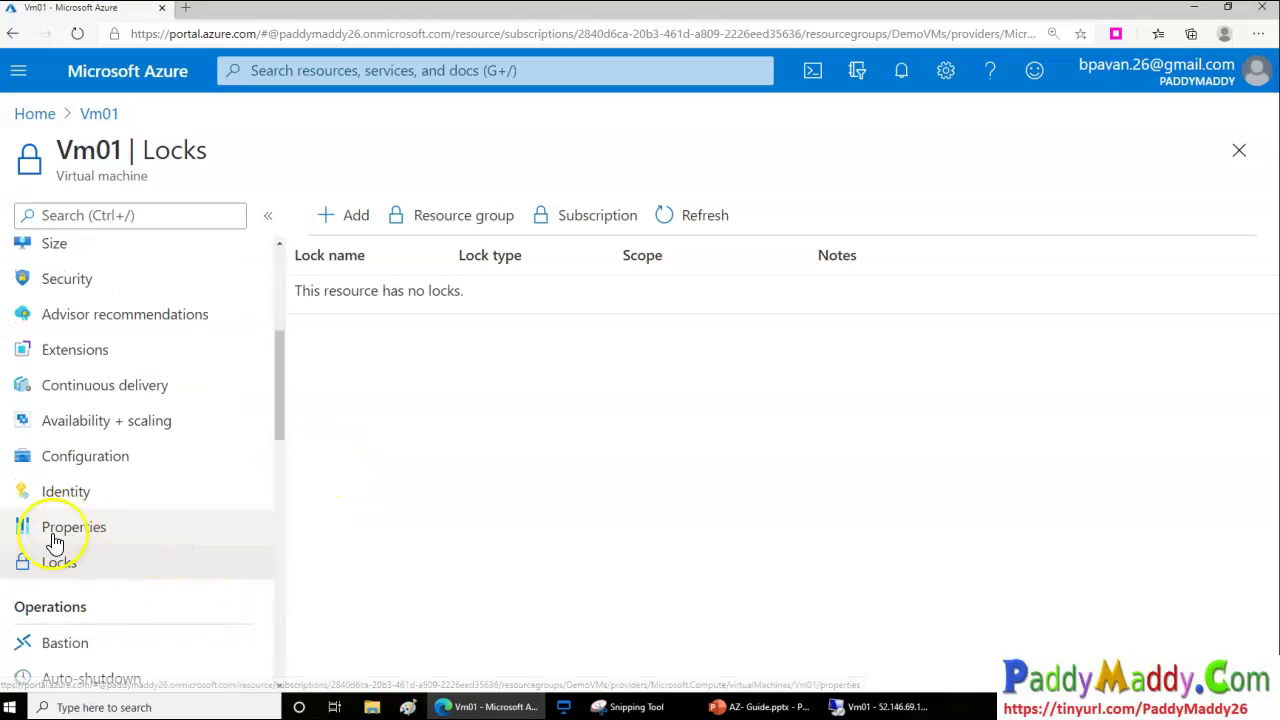
pyautogui.scroll(4, 190, 470)
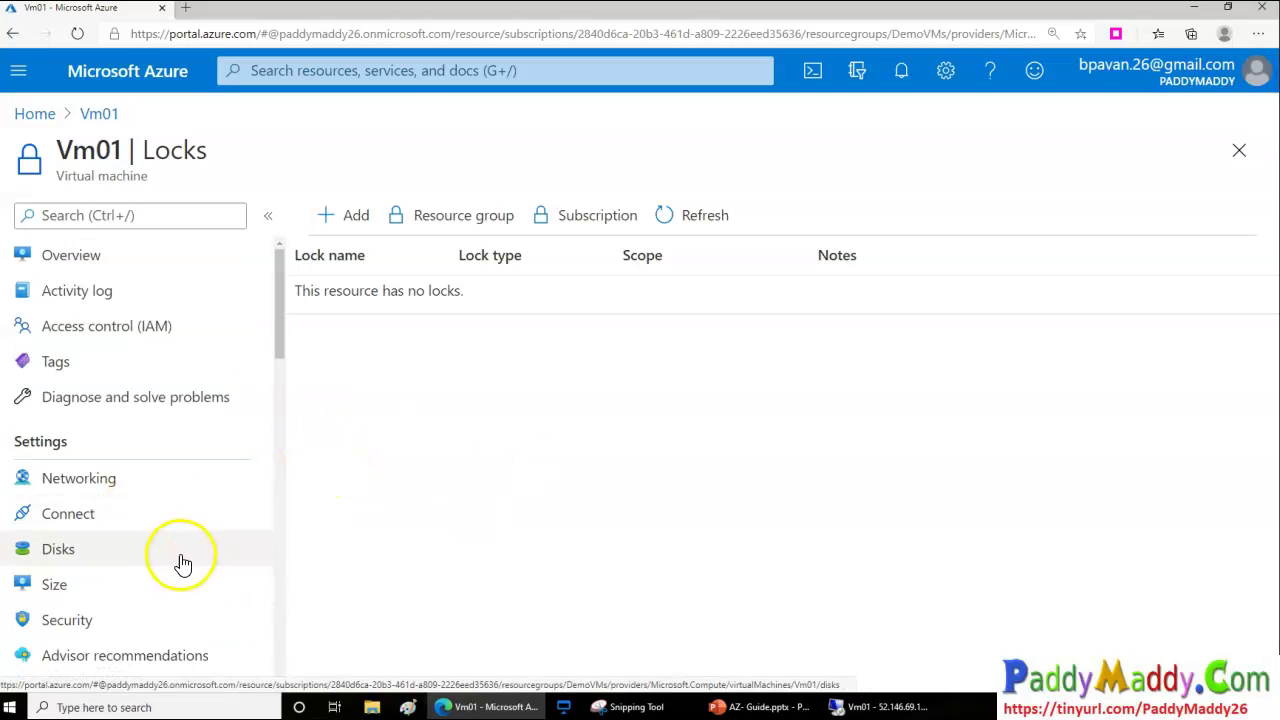
pyautogui.click(72, 260)
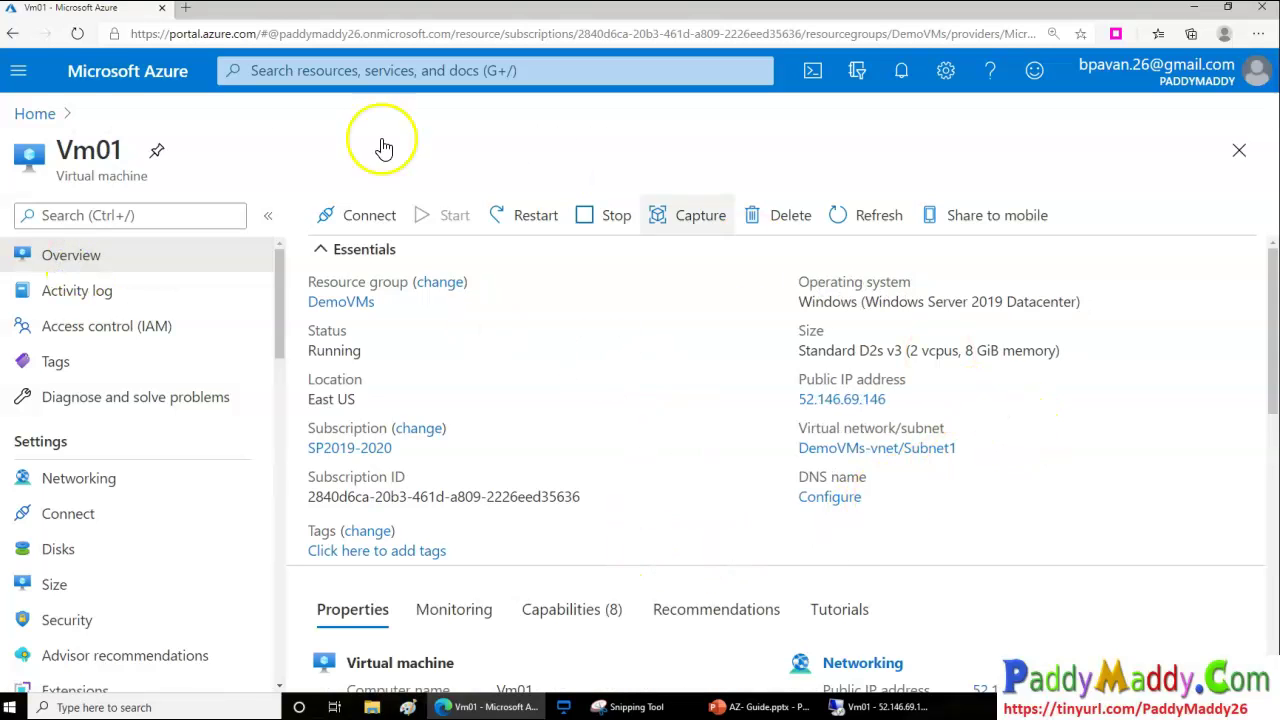
# Open the DemoVMs resource group from Vm01's Essentials and highlight its name
pyautogui.moveTo(560, 497)
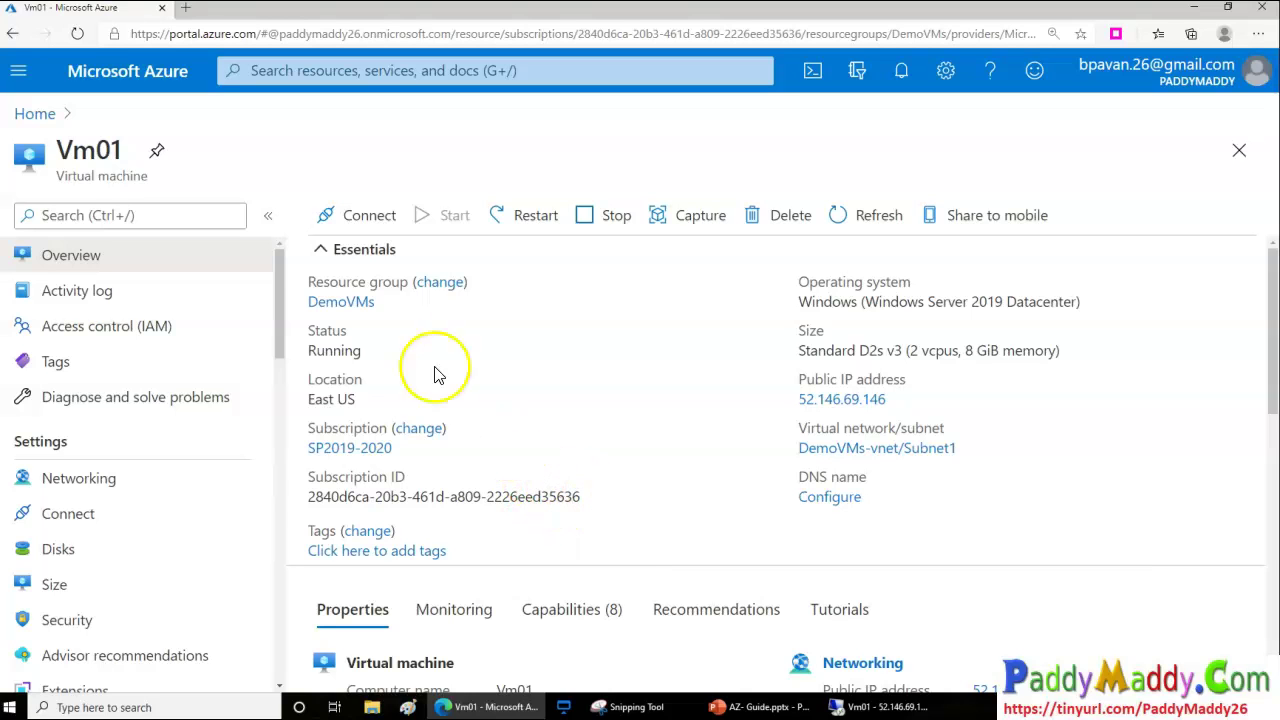
pyautogui.moveTo(360, 316)
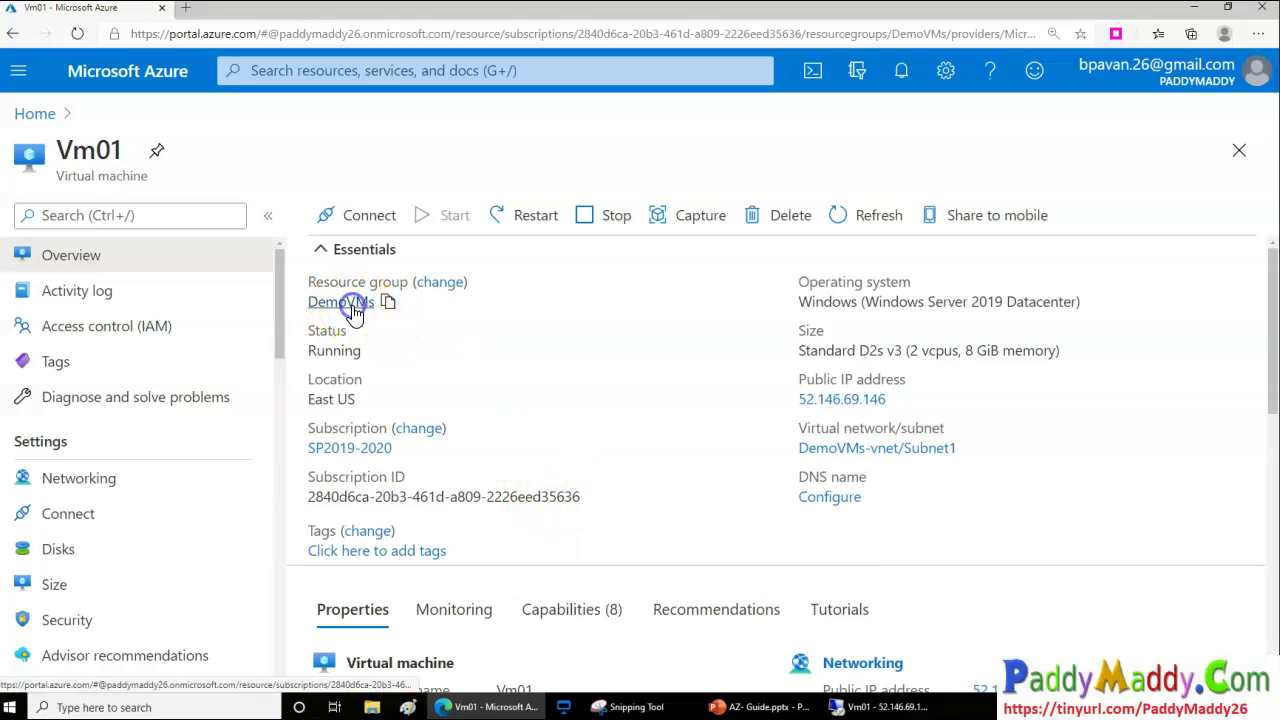
pyautogui.click(352, 302)
pyautogui.moveTo(56, 150); pyautogui.dragTo(178, 150)
pyautogui.moveTo(64, 176); pyautogui.dragTo(148, 176)
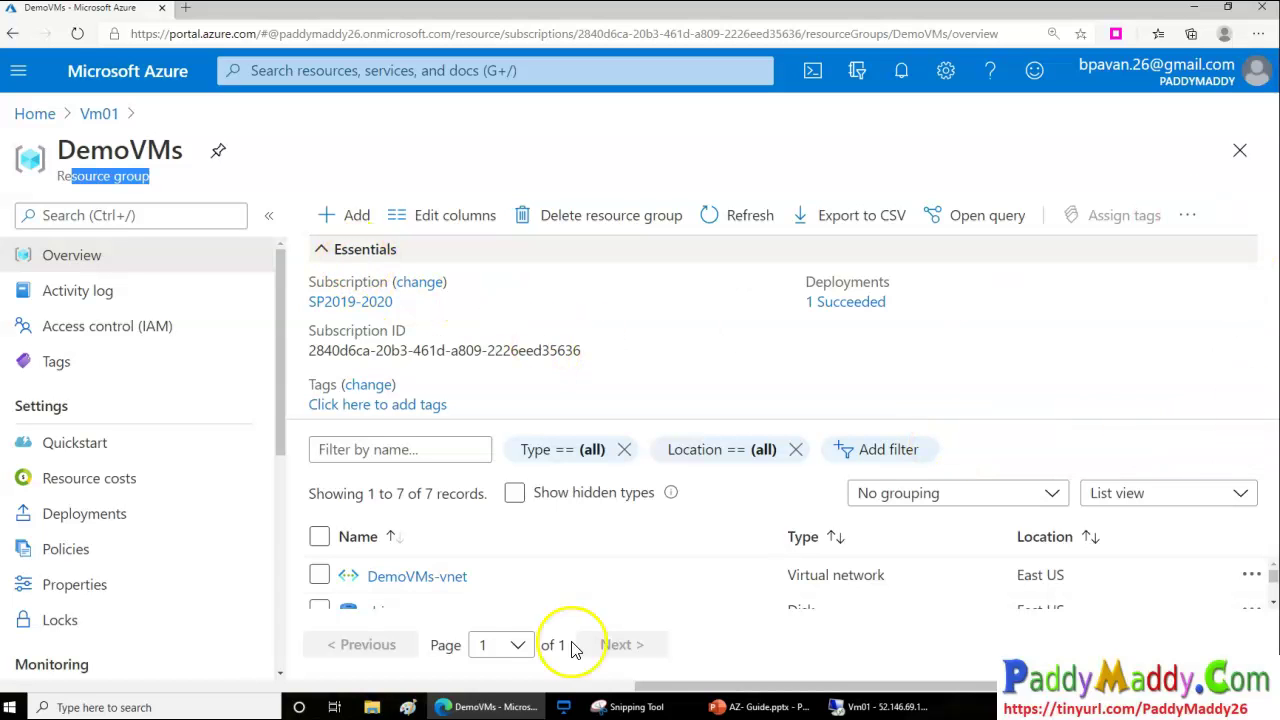
# Collapse Essentials and review the group's 7 resources, their types and East US locations
pyautogui.click(321, 249)
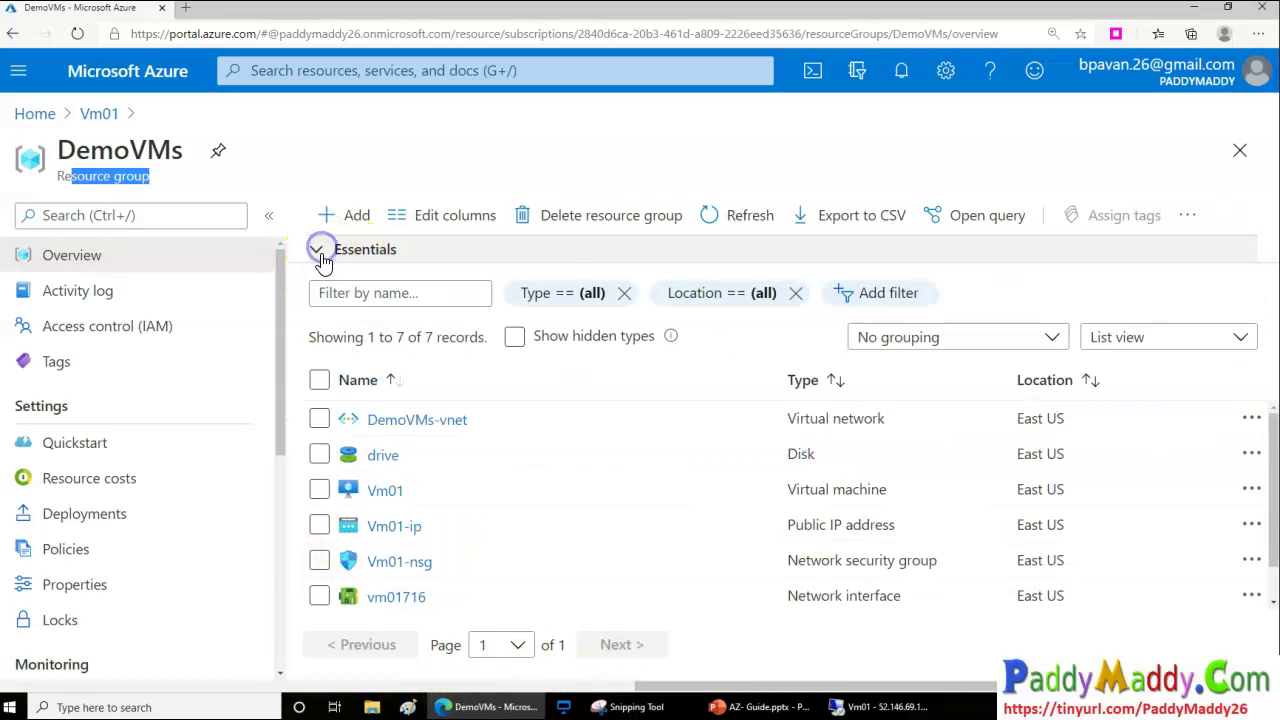
pyautogui.moveTo(381, 337); pyautogui.dragTo(475, 341)
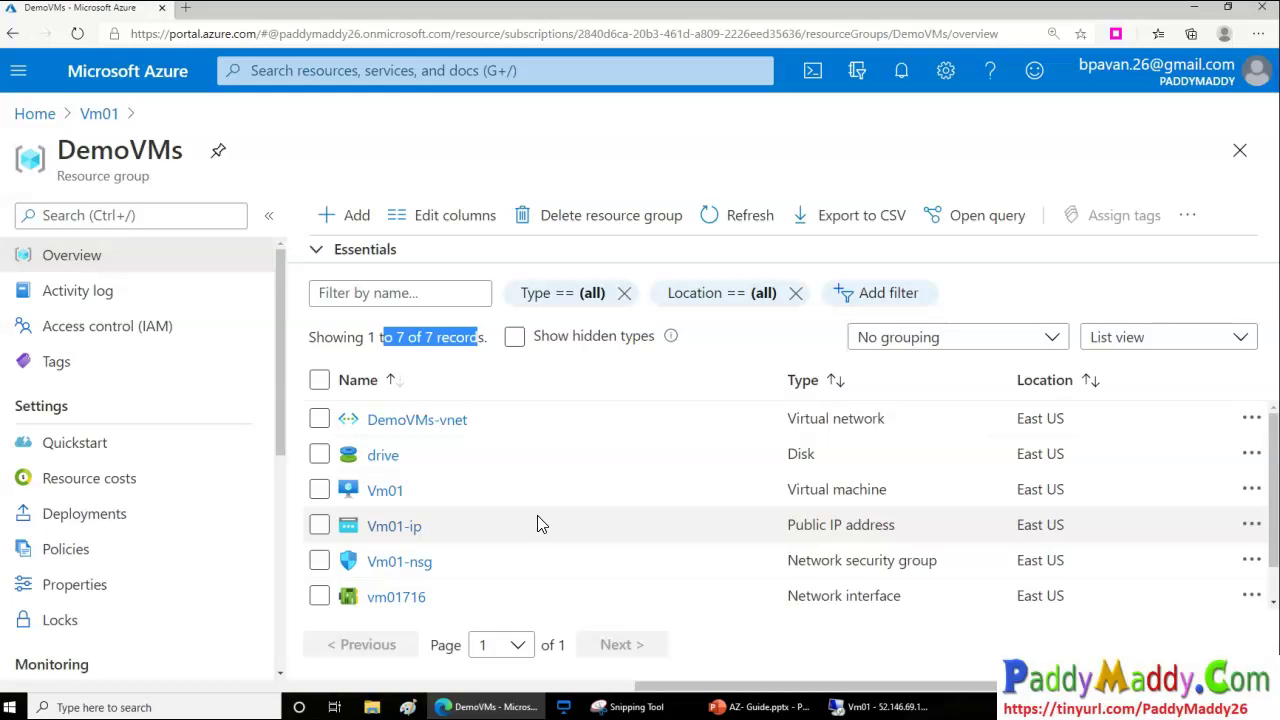
pyautogui.moveTo(790, 425); pyautogui.dragTo(886, 451)
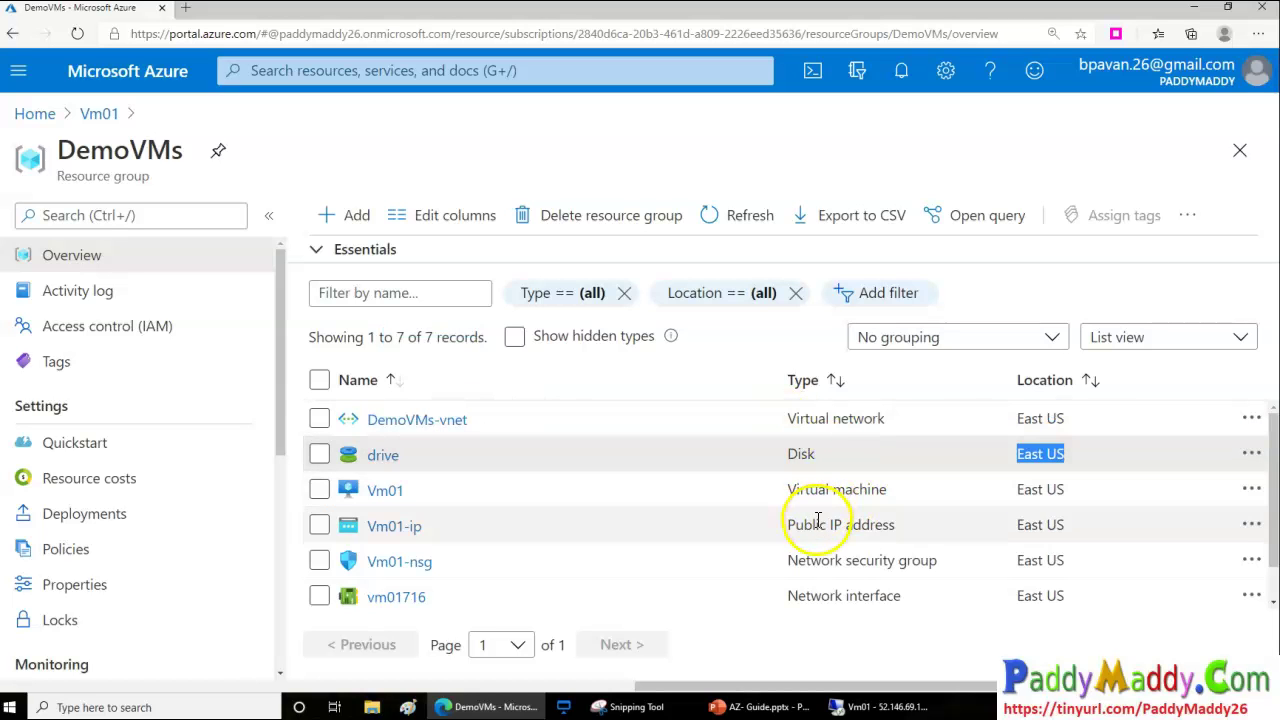
pyautogui.scroll(-1, 816, 510)
pyautogui.moveTo(788, 458); pyautogui.dragTo(888, 458)
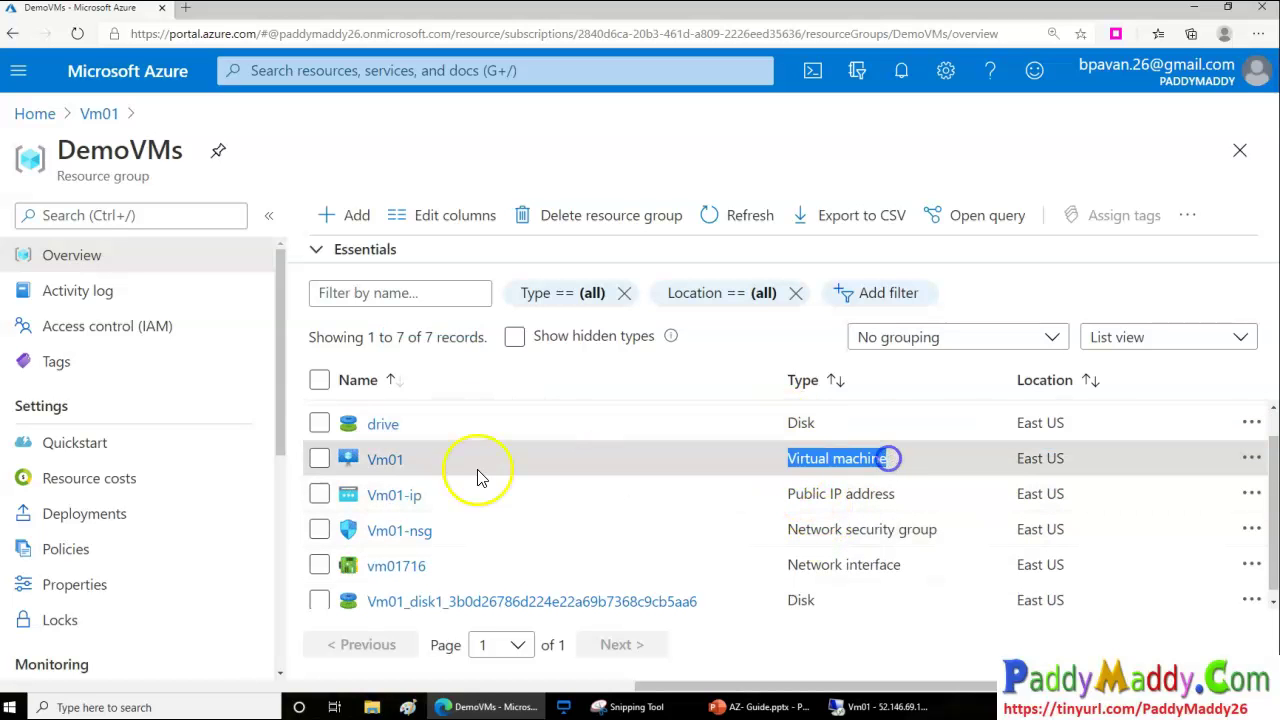
pyautogui.moveTo(789, 494); pyautogui.dragTo(908, 492)
pyautogui.moveTo(798, 530); pyautogui.dragTo(950, 537)
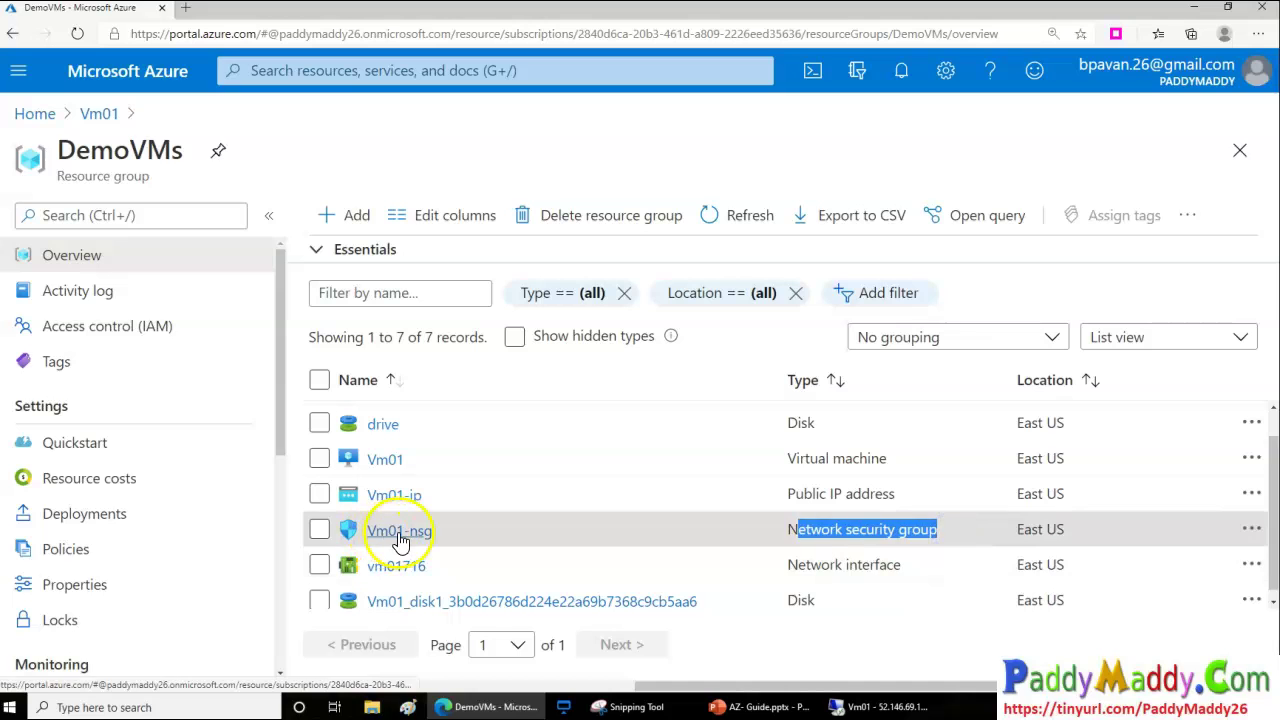
pyautogui.moveTo(1072, 566); pyautogui.dragTo(916, 566)
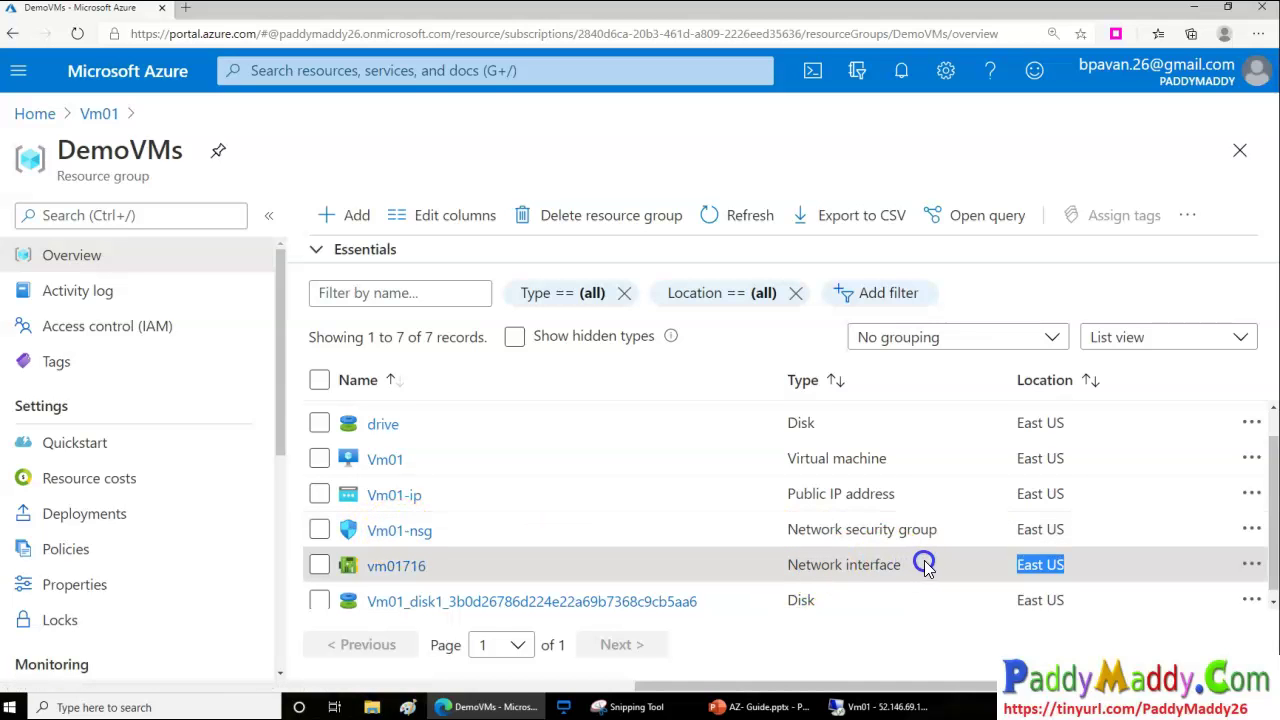
pyautogui.scroll(-1, 925, 567)
pyautogui.click(790, 596)
pyautogui.moveTo(790, 596); pyautogui.dragTo(815, 593)
pyautogui.scroll(1, 818, 590)
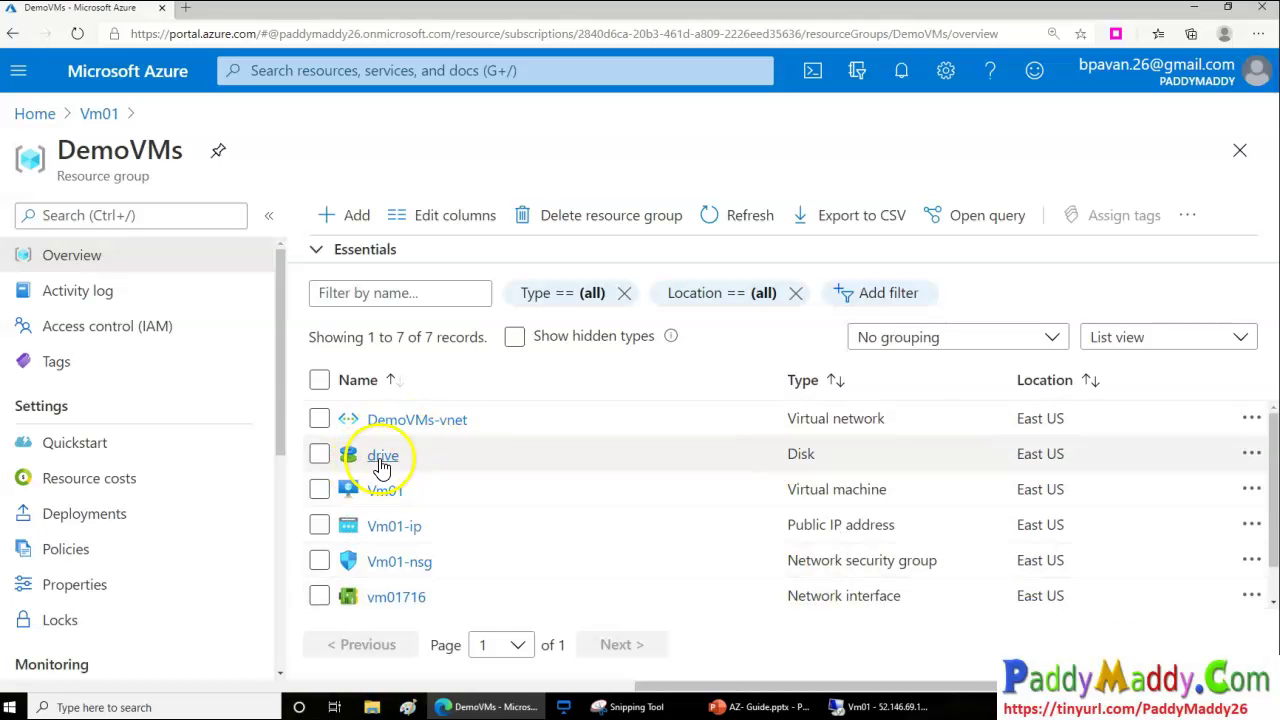
pyautogui.scroll(-1, 440, 560)
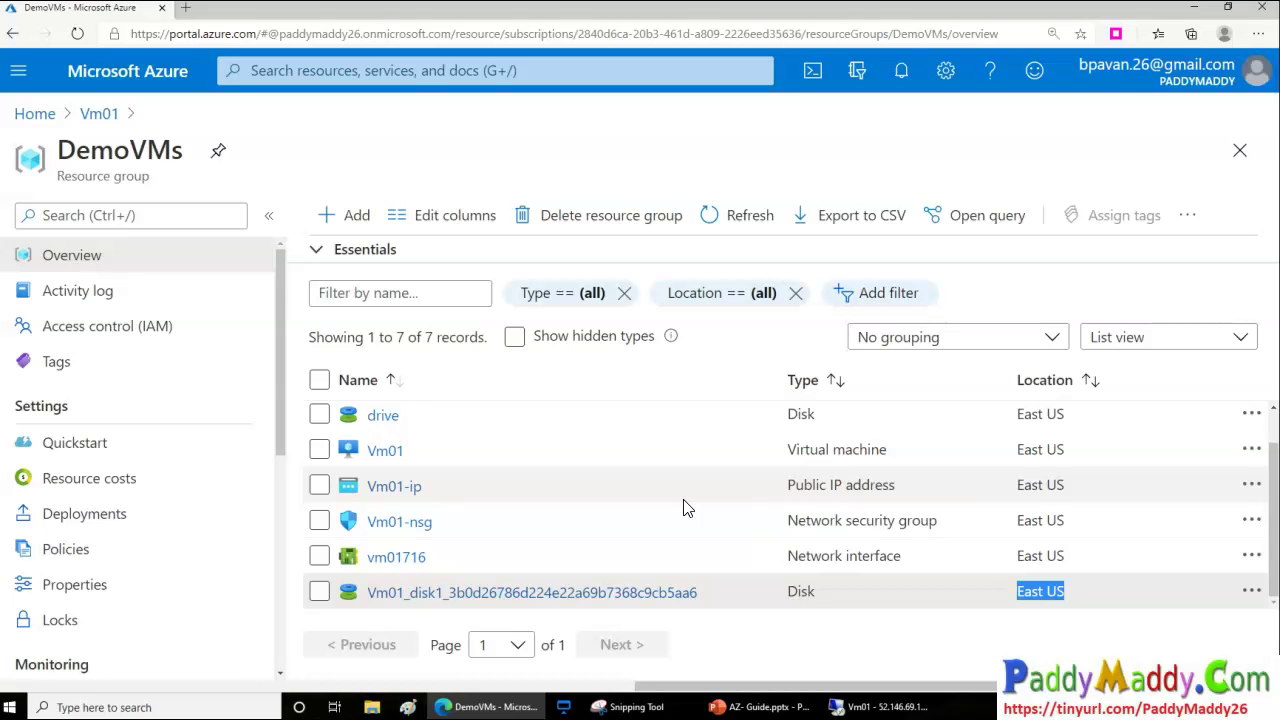
# Confirm the DemoVMs group has no locks, then open Vm01 from the group
pyautogui.click(126, 630)
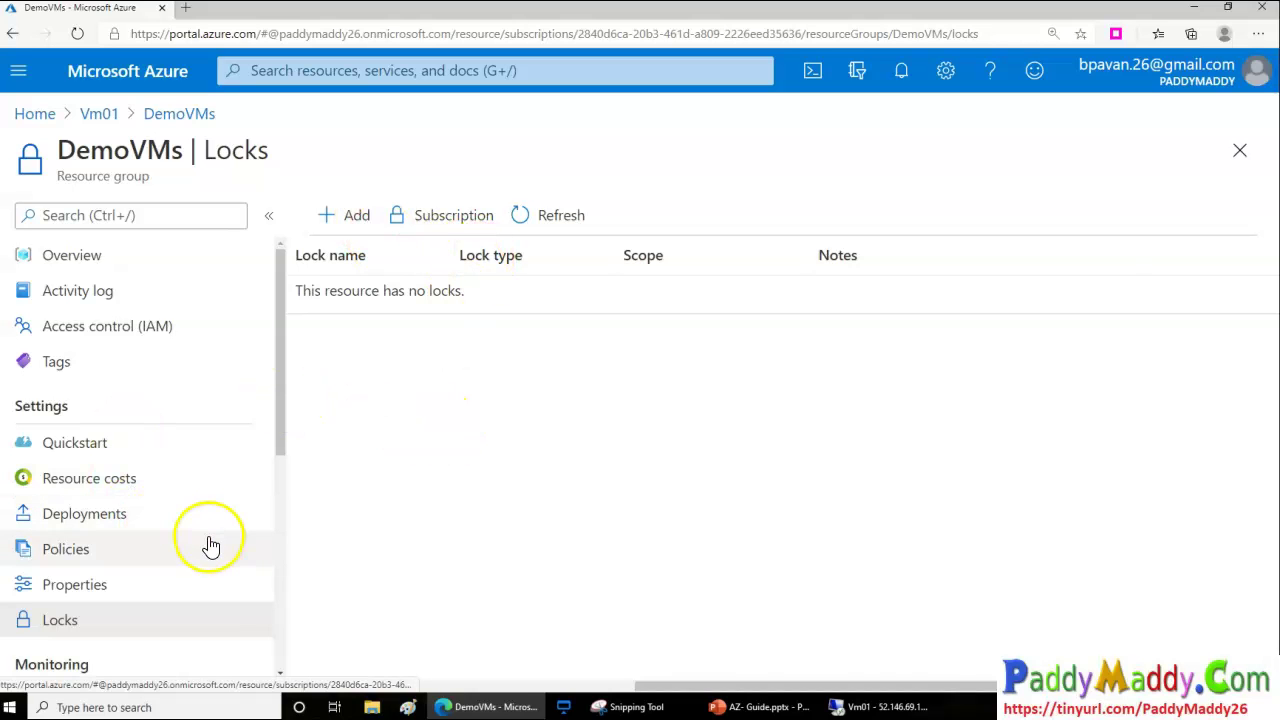
pyautogui.click(186, 114)
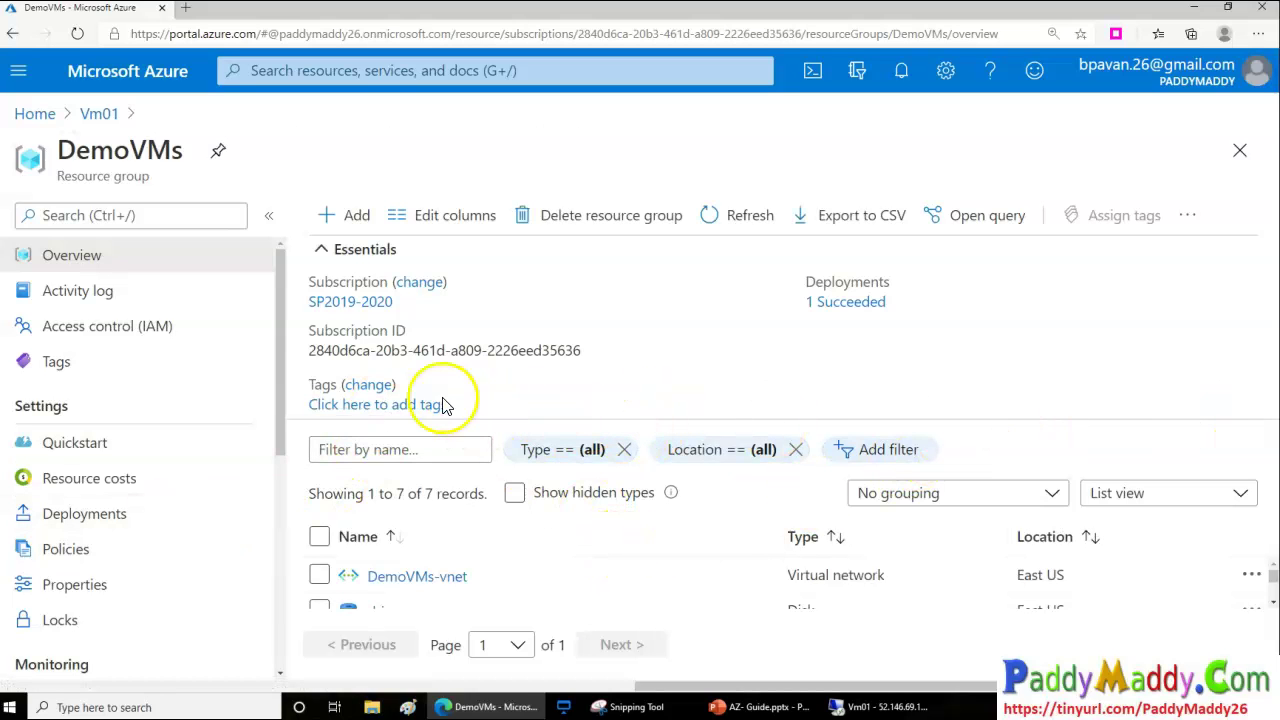
pyautogui.click(361, 251)
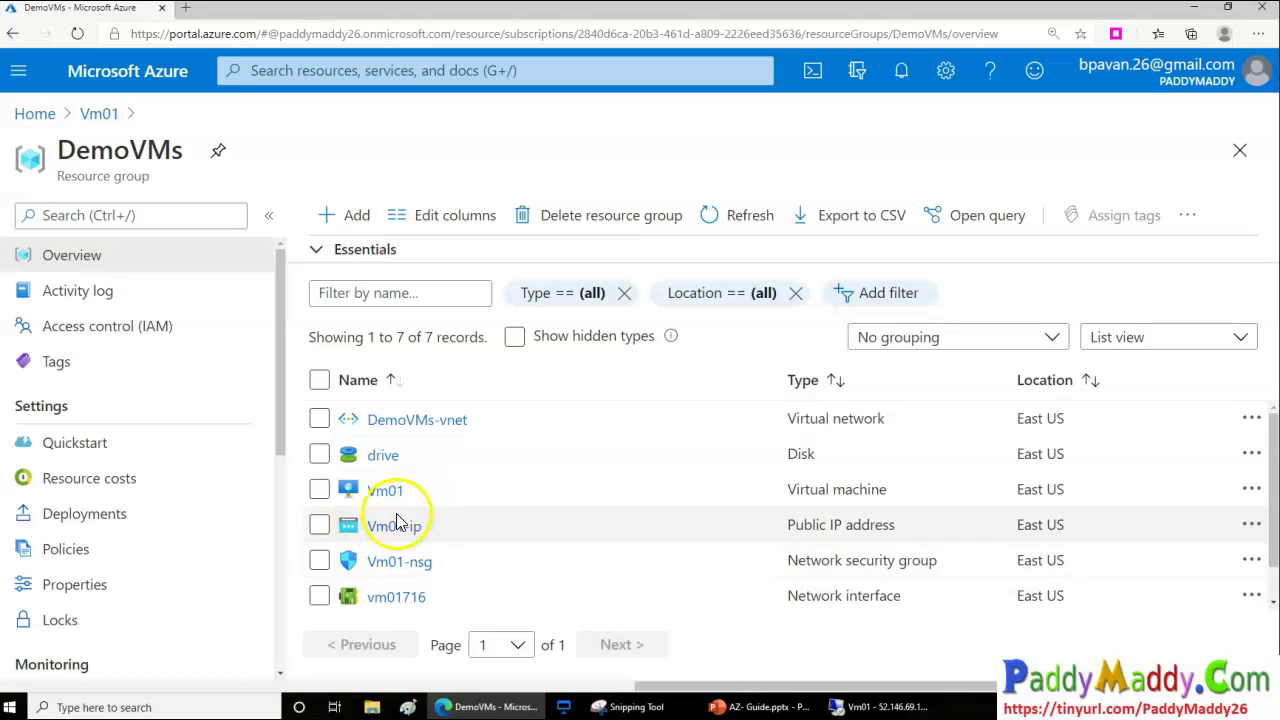
pyautogui.click(380, 492)
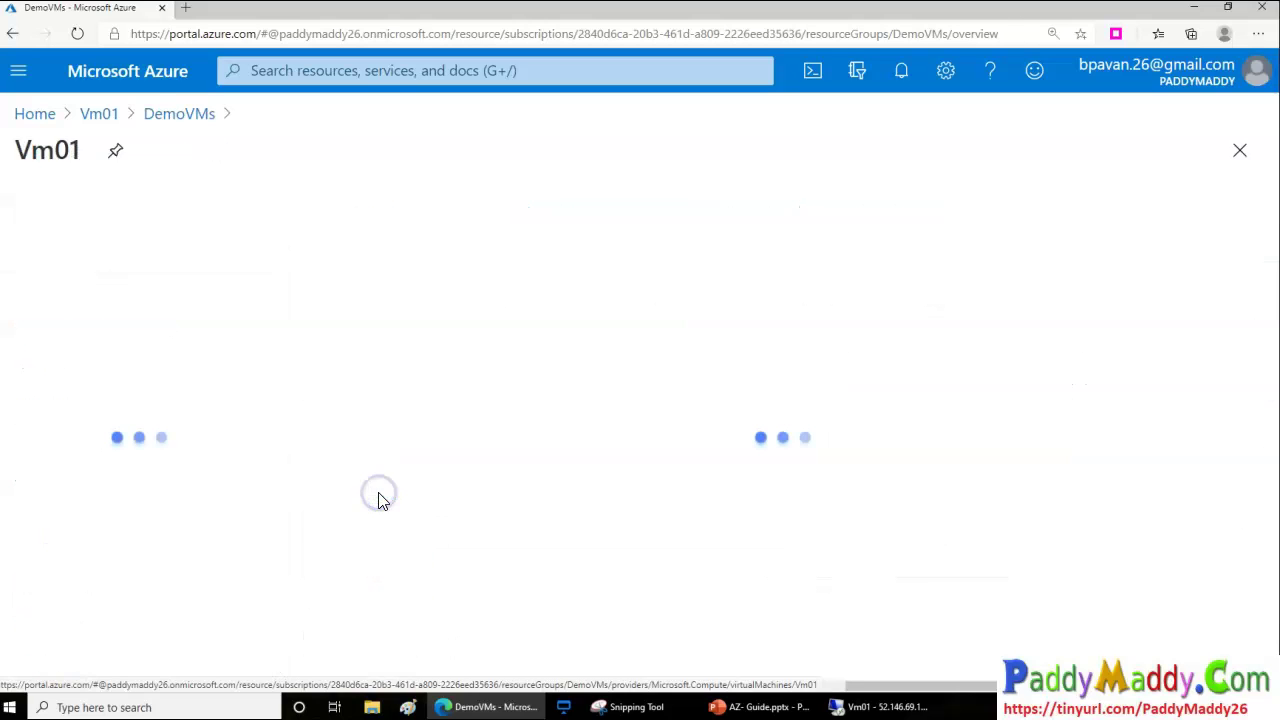
# View Vm01's key Monitoring metrics and its 8 Capabilities on the overview
pyautogui.moveTo(57, 150); pyautogui.dragTo(123, 150)
pyautogui.scroll(-2, 460, 510)
pyautogui.scroll(2, 460, 510)
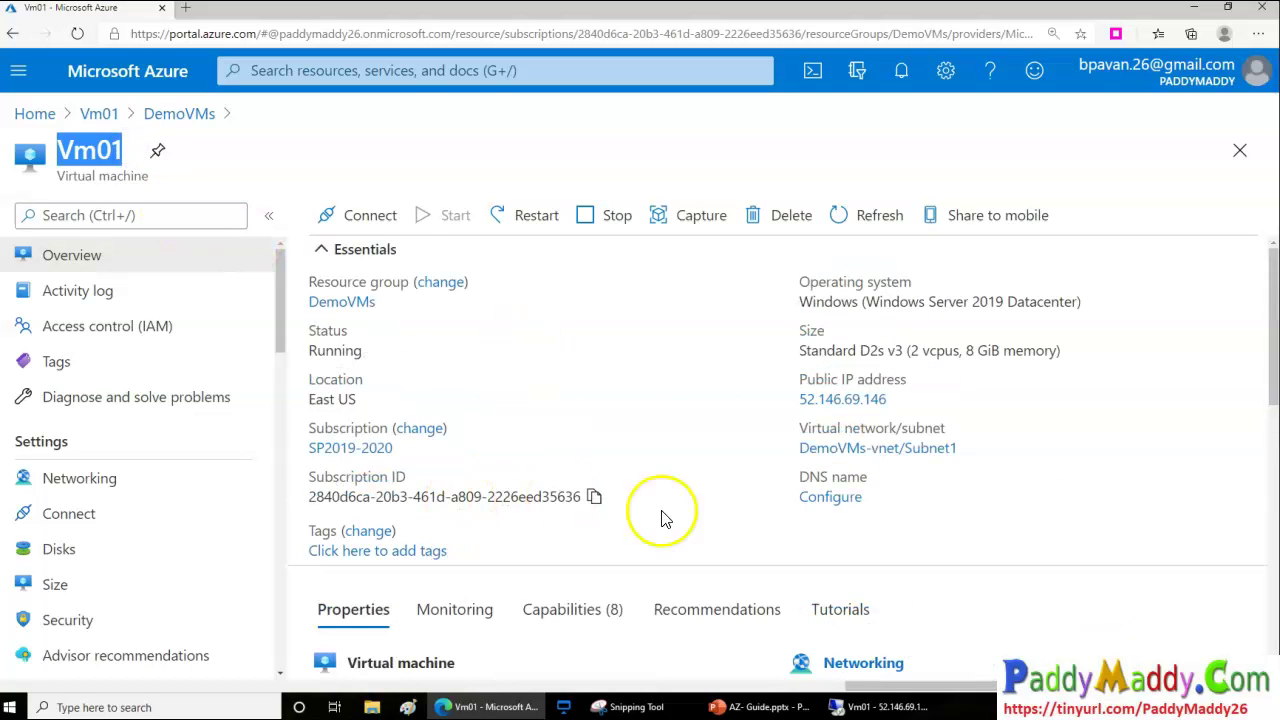
pyautogui.scroll(-1, 626, 522)
pyautogui.scroll(1, 650, 523)
pyautogui.scroll(-2, 610, 578)
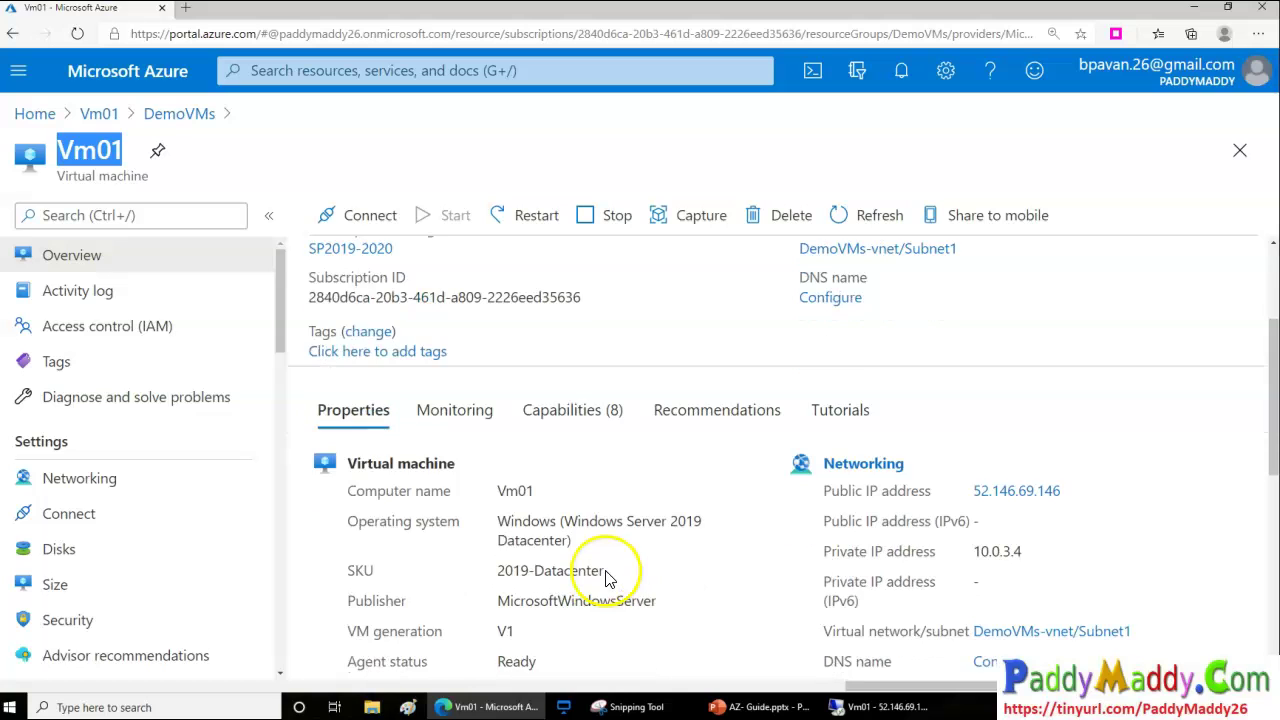
pyautogui.click(452, 414)
pyautogui.scroll(-3, 600, 500)
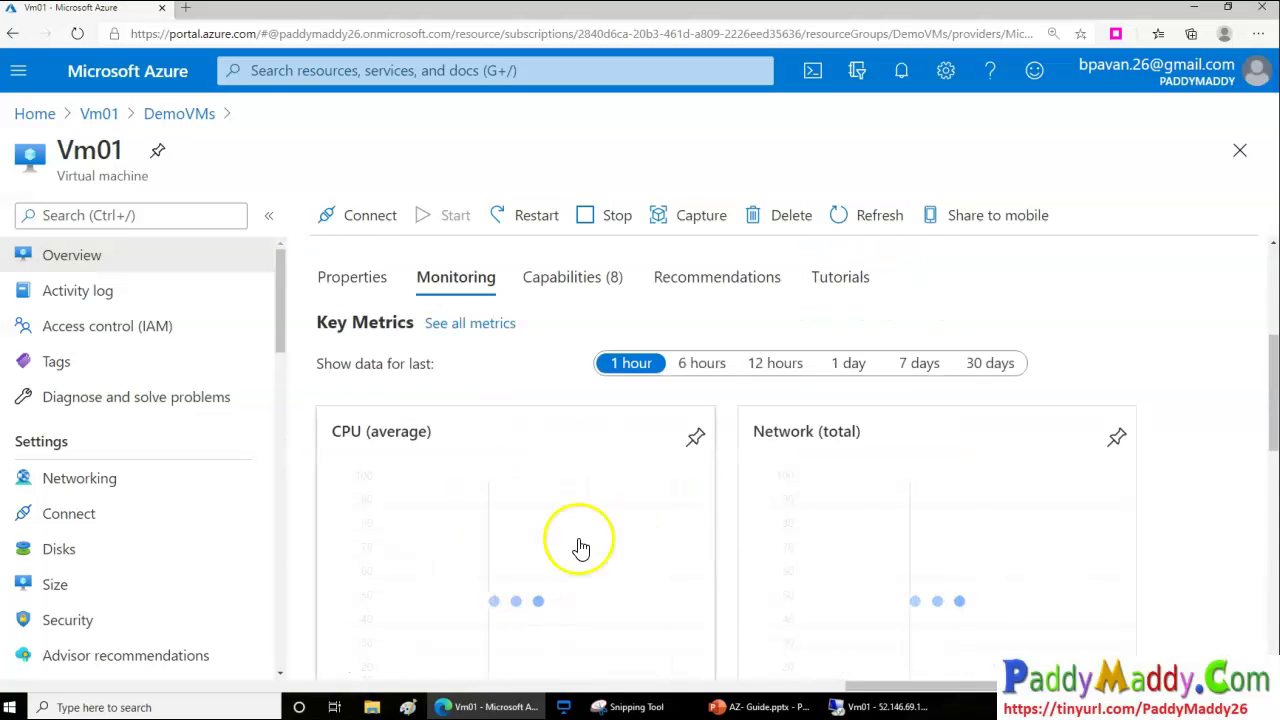
pyautogui.click(573, 277)
pyautogui.scroll(-4, 600, 571)
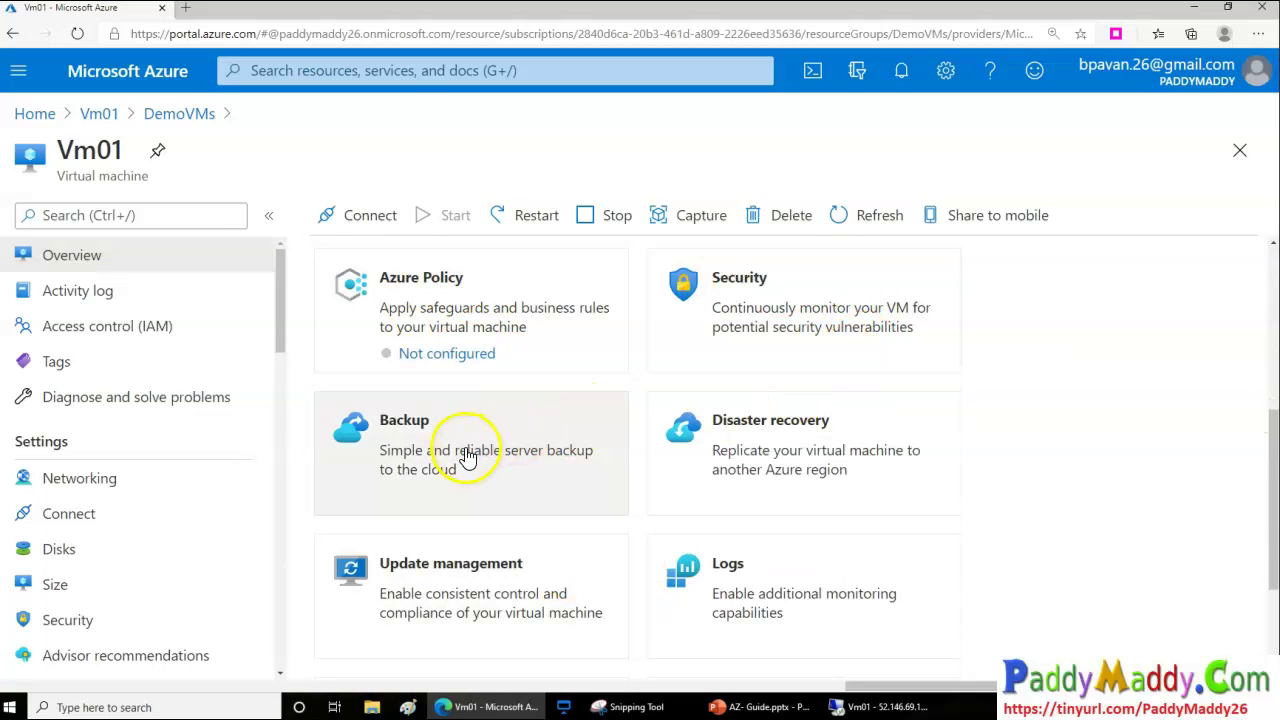
pyautogui.scroll(-3, 906, 625)
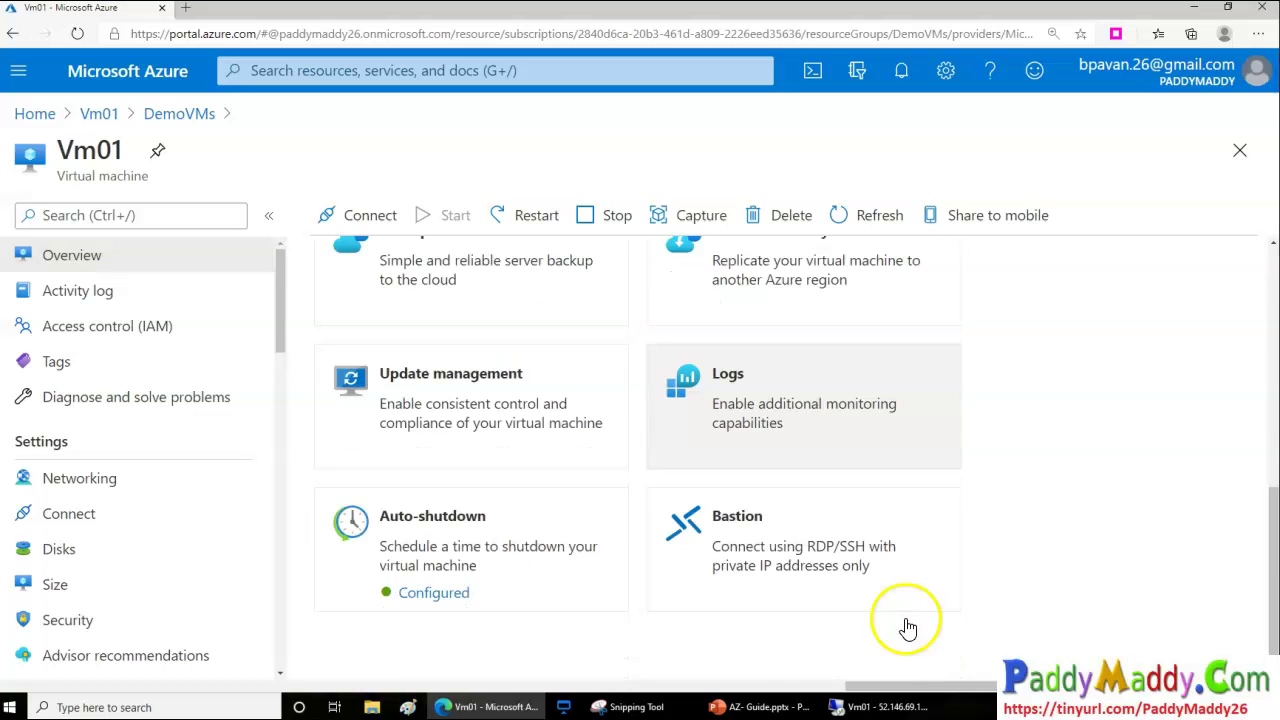
pyautogui.scroll(6, 903, 634)
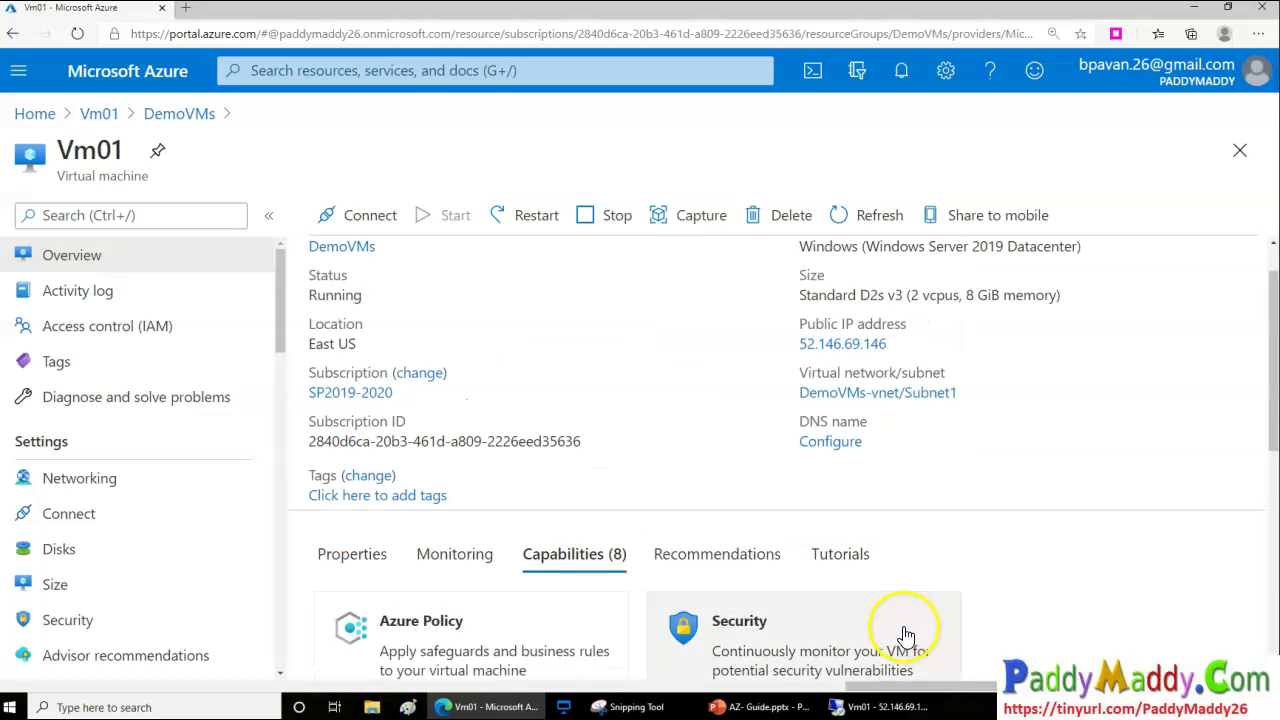
# Read Vm01's Recommendations, then browse the Tutorials training modules and videos
pyautogui.click(741, 556)
pyautogui.scroll(-2, 545, 545)
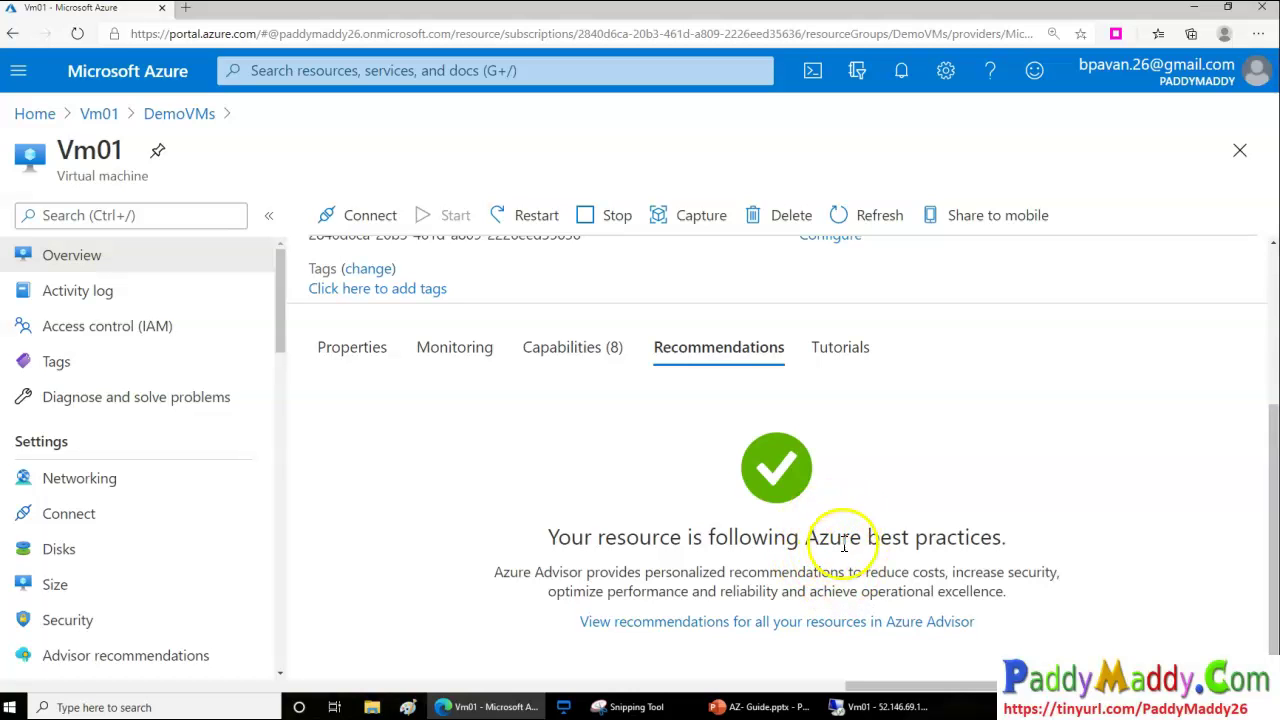
pyautogui.click(868, 350)
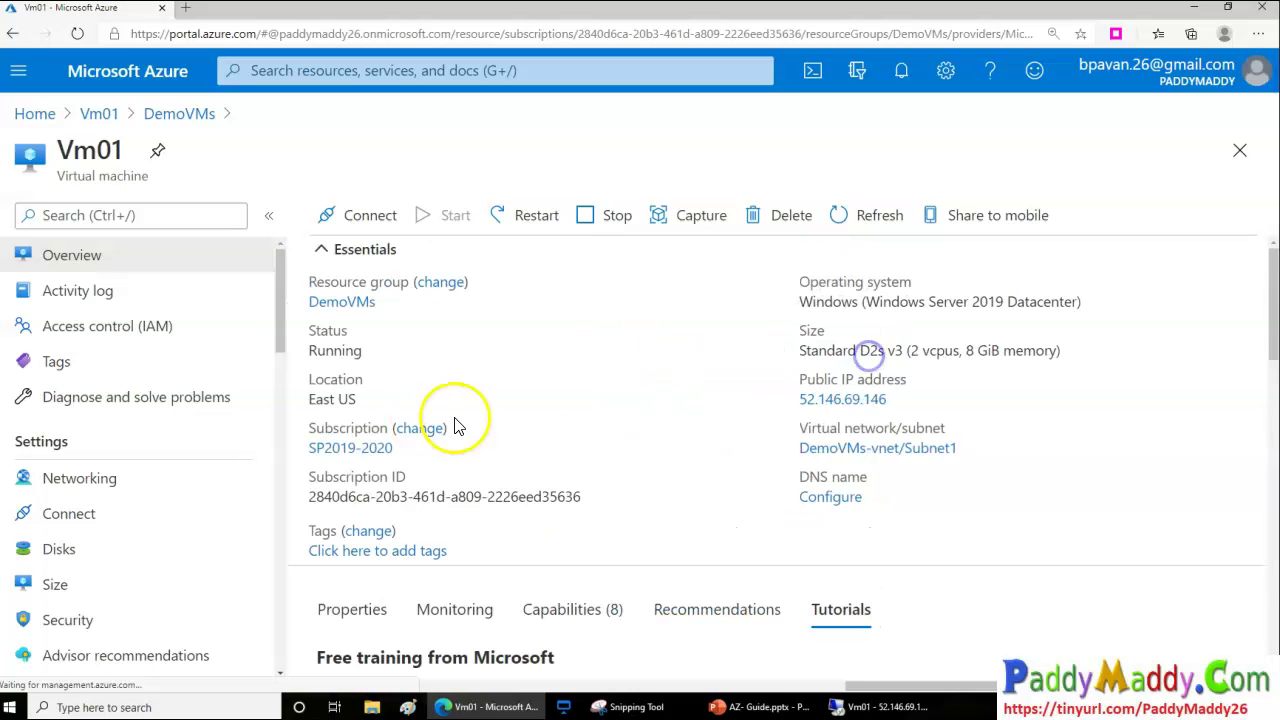
pyautogui.scroll(-4, 700, 530)
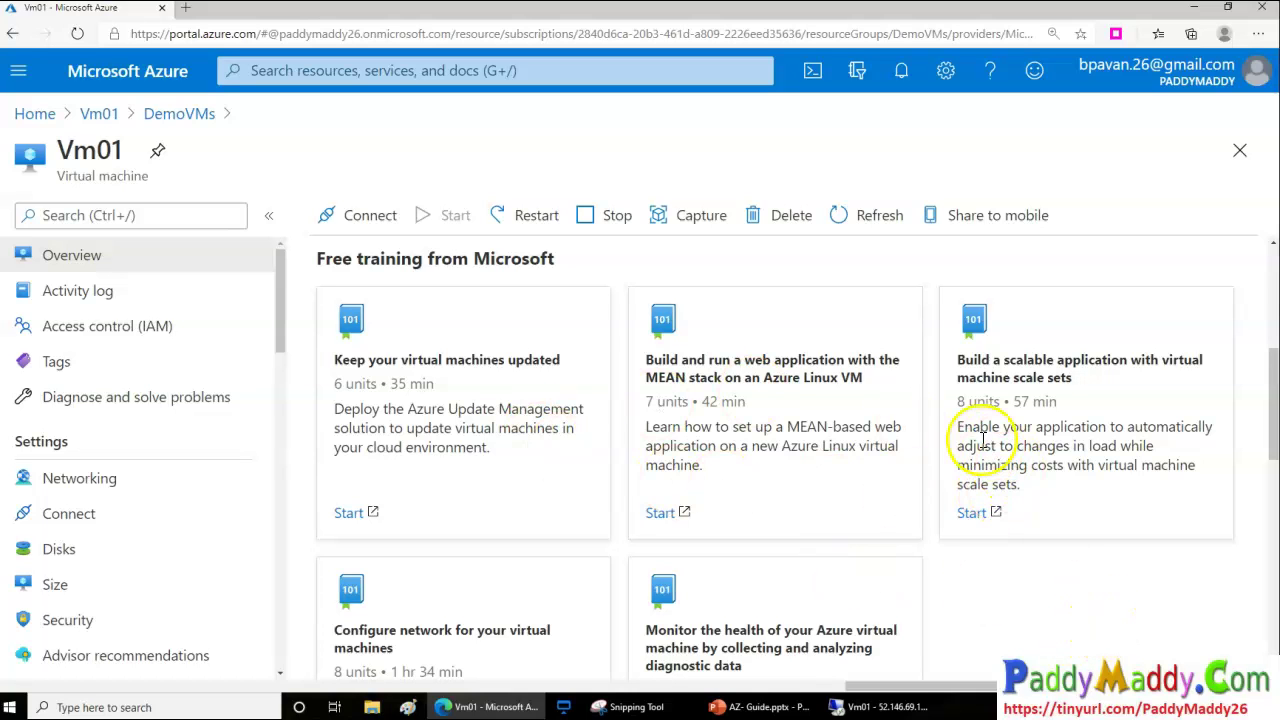
pyautogui.scroll(-4, 695, 495)
pyautogui.scroll(-3, 120, 535)
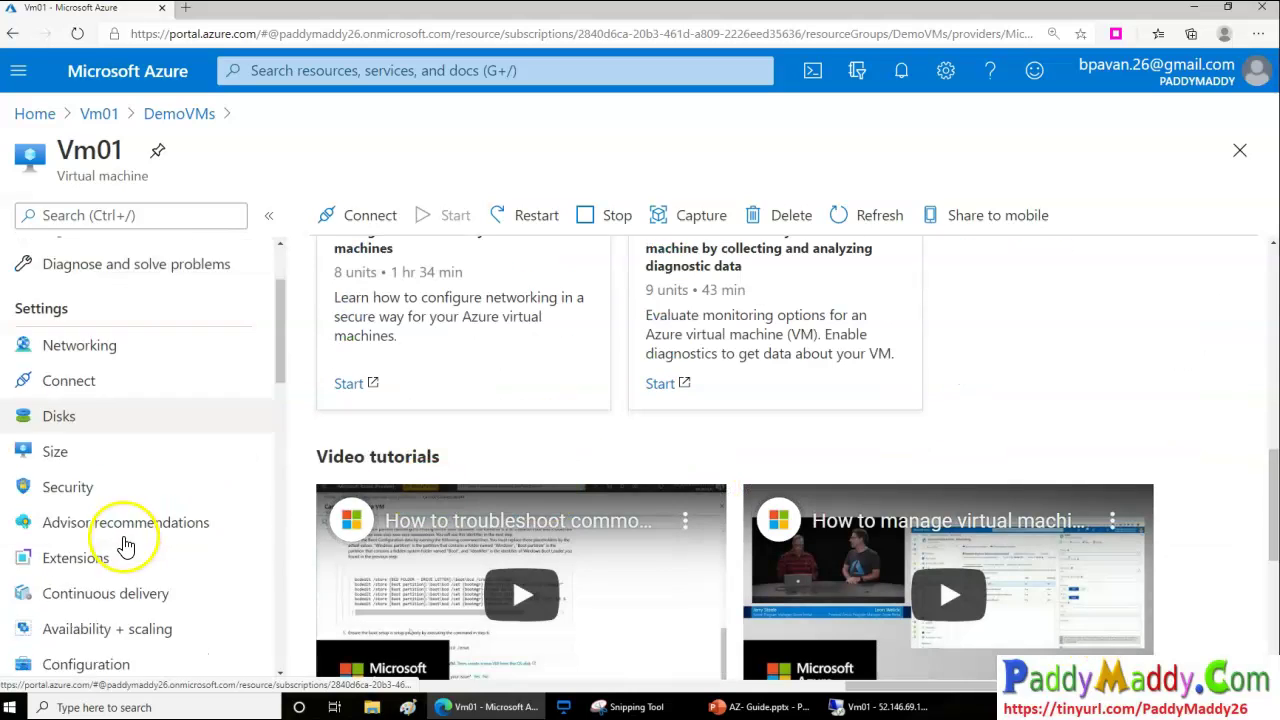
pyautogui.scroll(3, 171, 466)
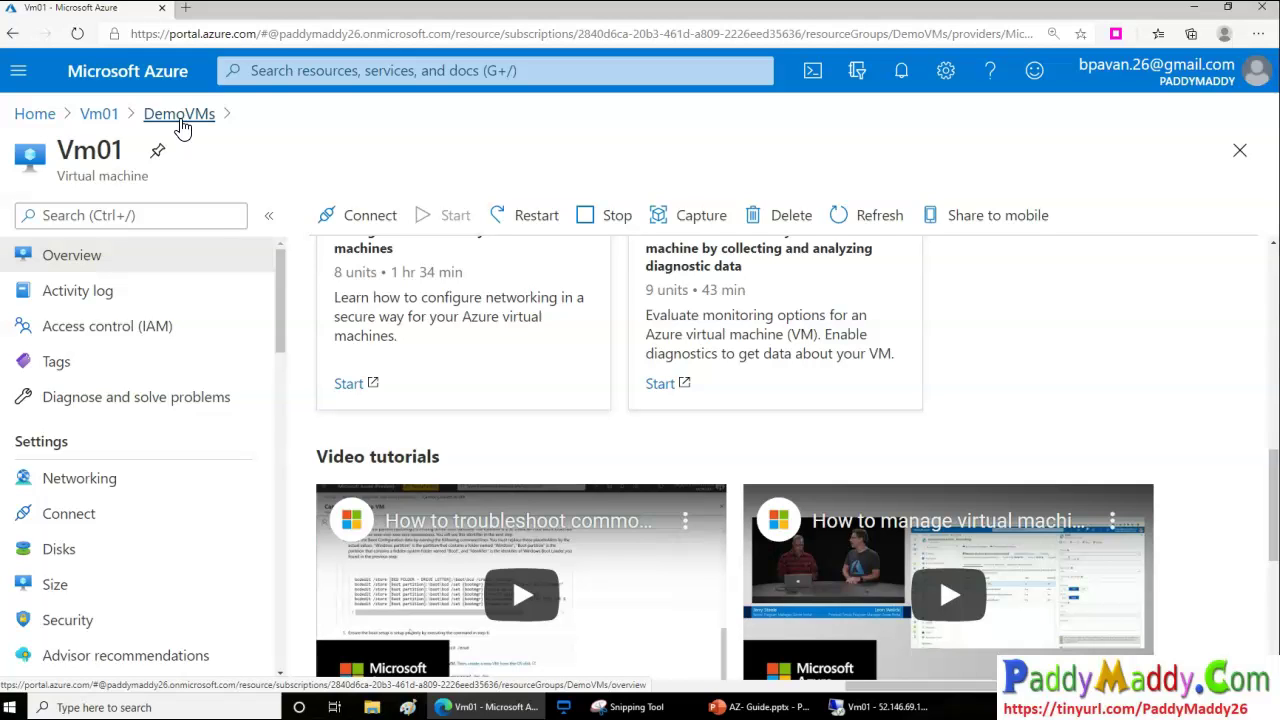
pyautogui.click(100, 58)
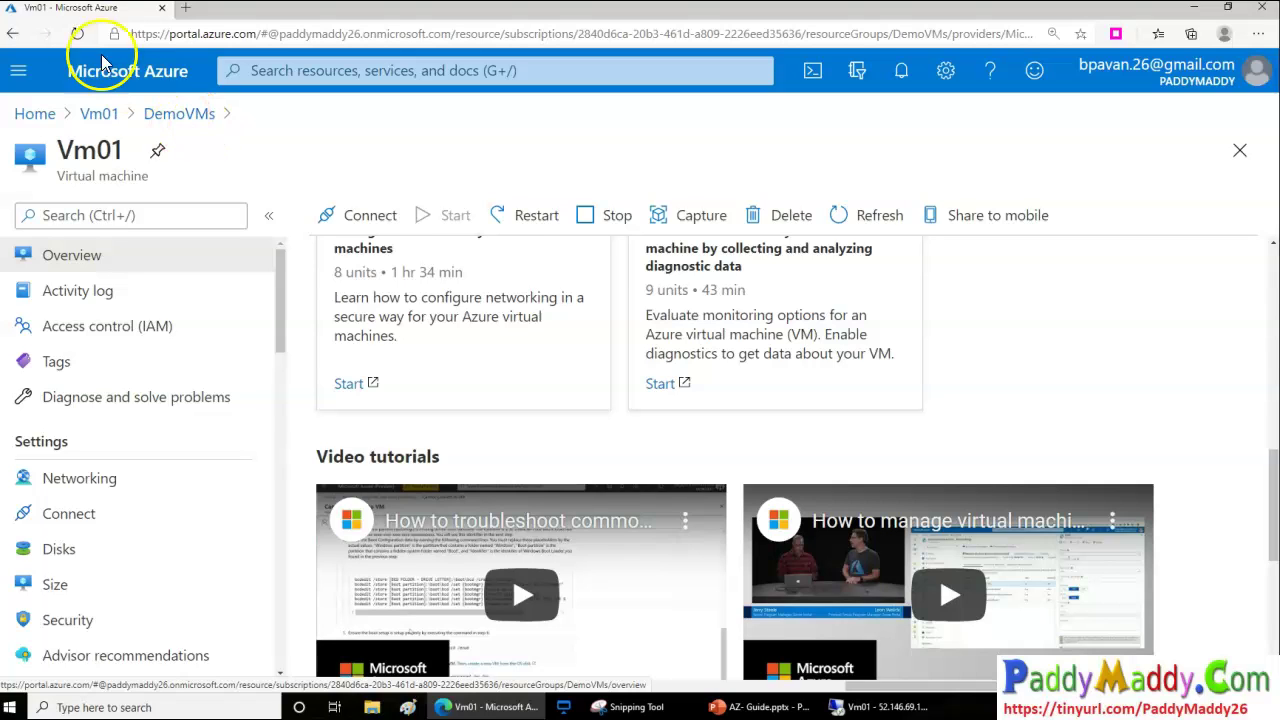